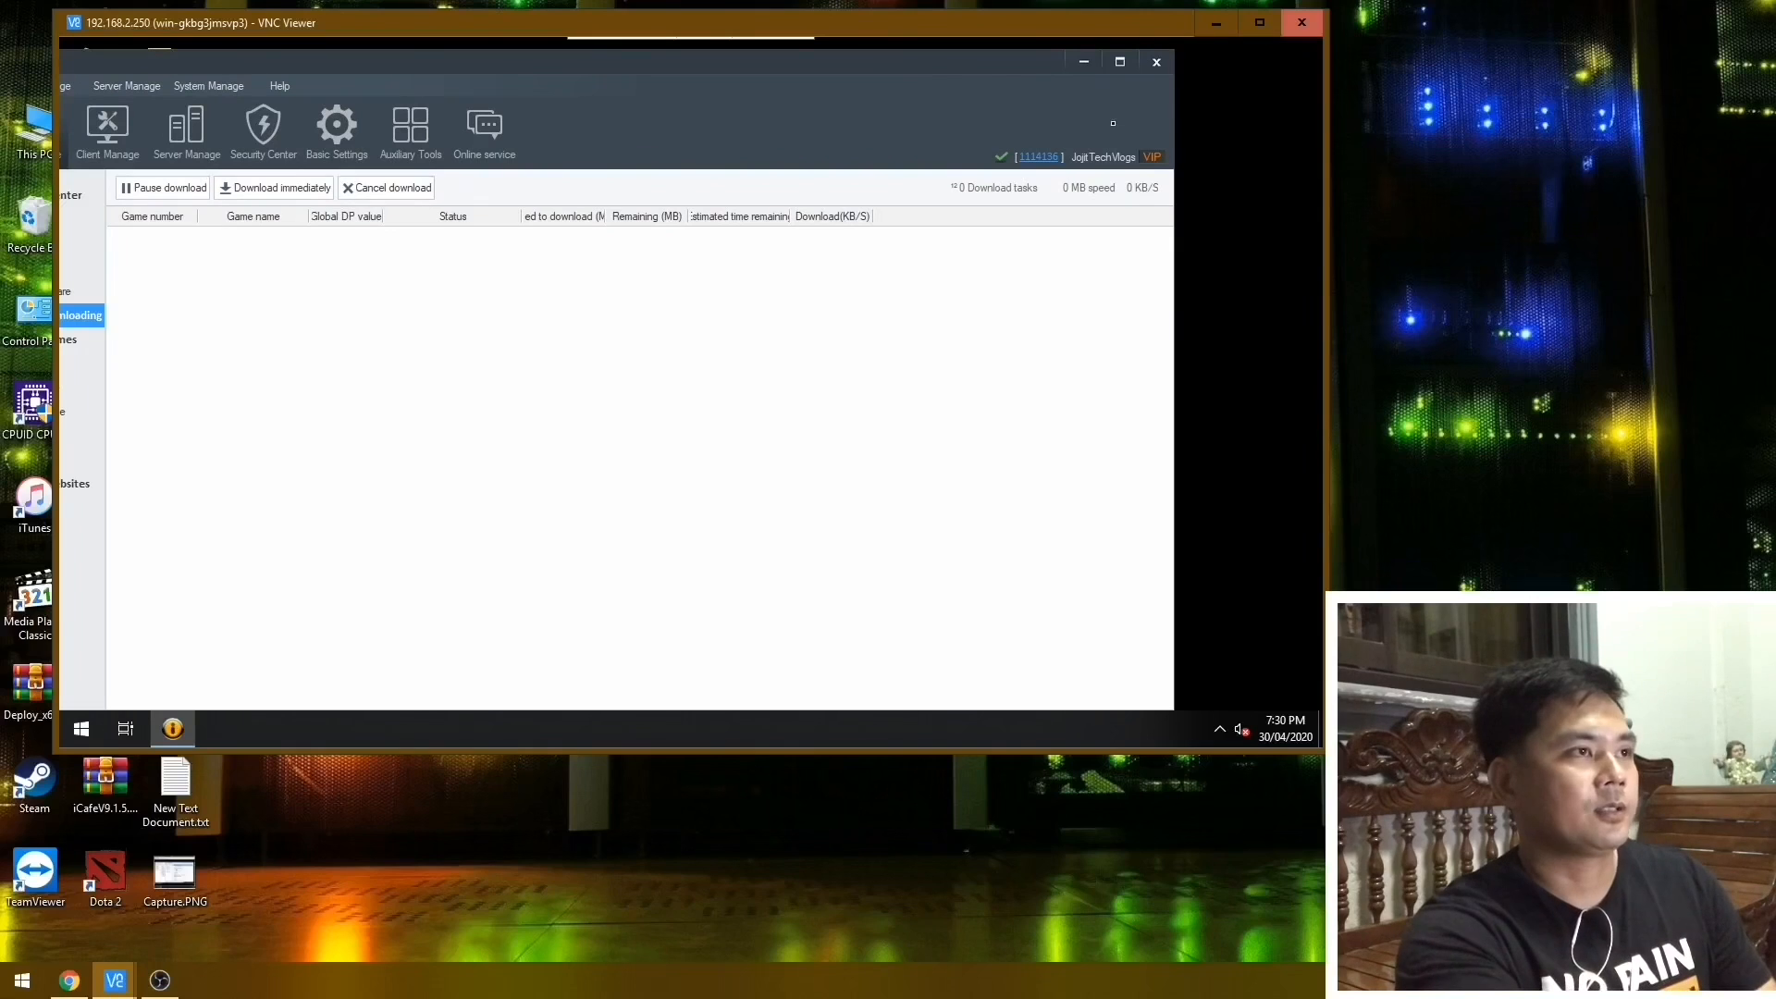
View the internet cafe account's details, and close them.
mouse_move(1143, 155)
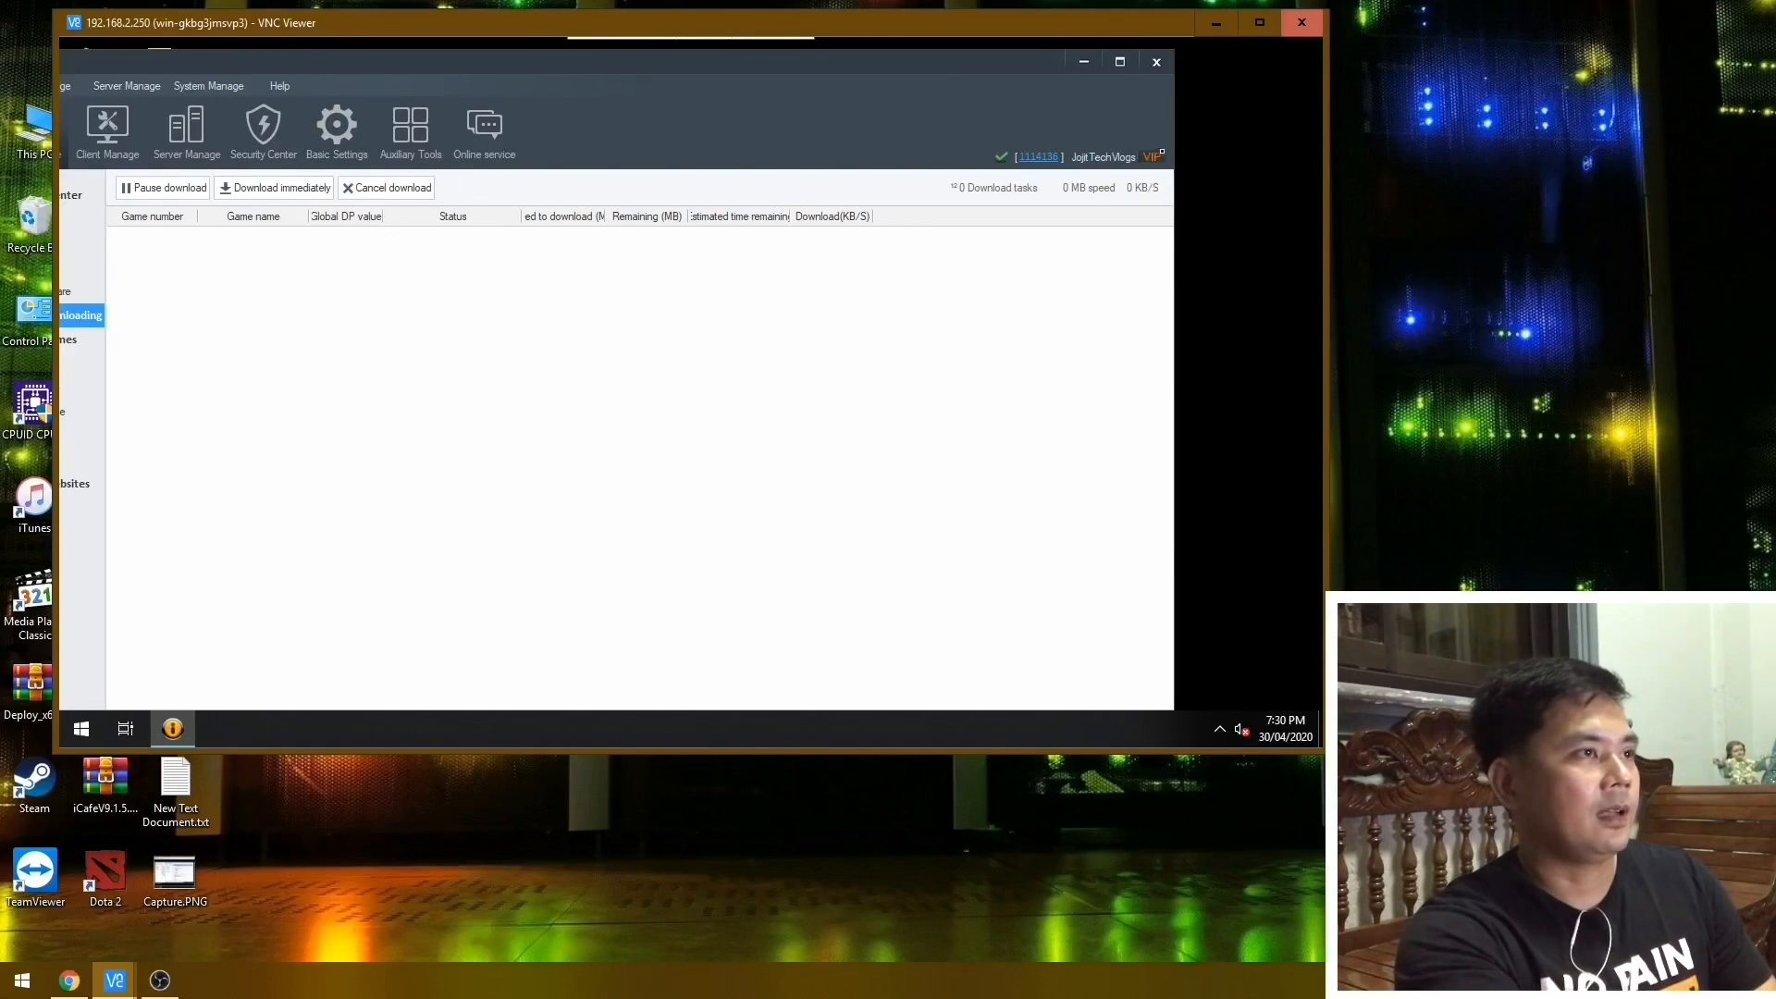
click(1036, 156)
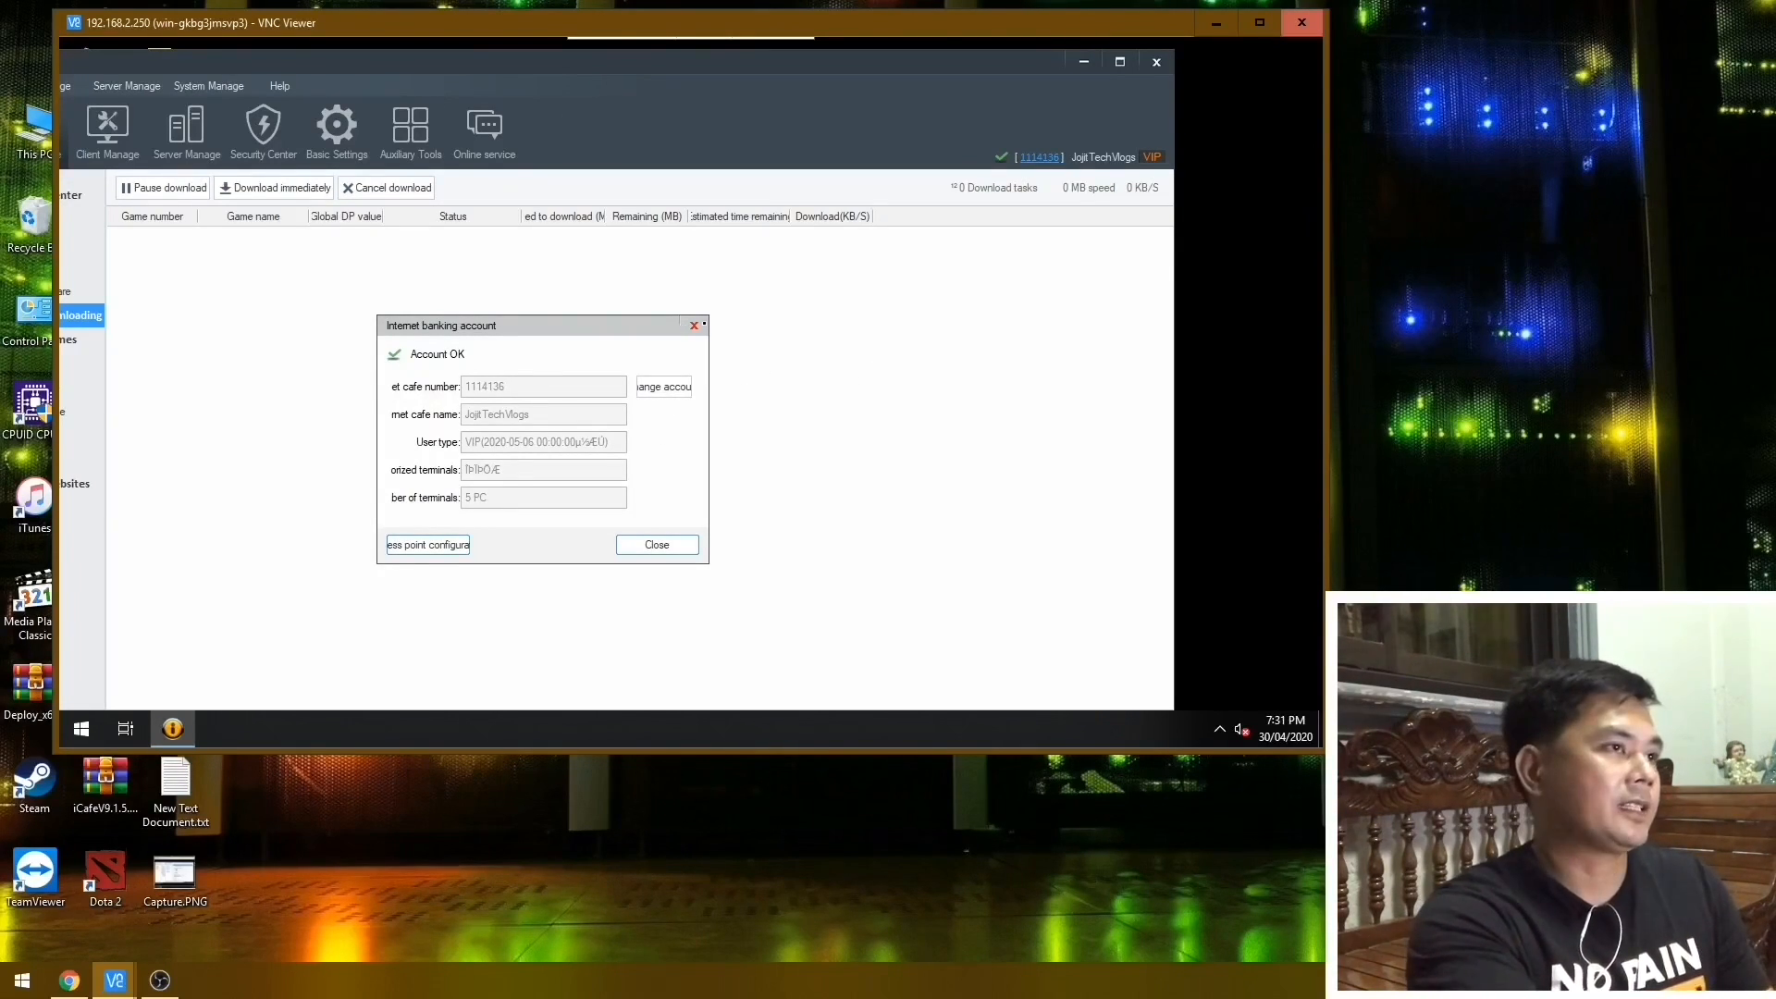
click(698, 326)
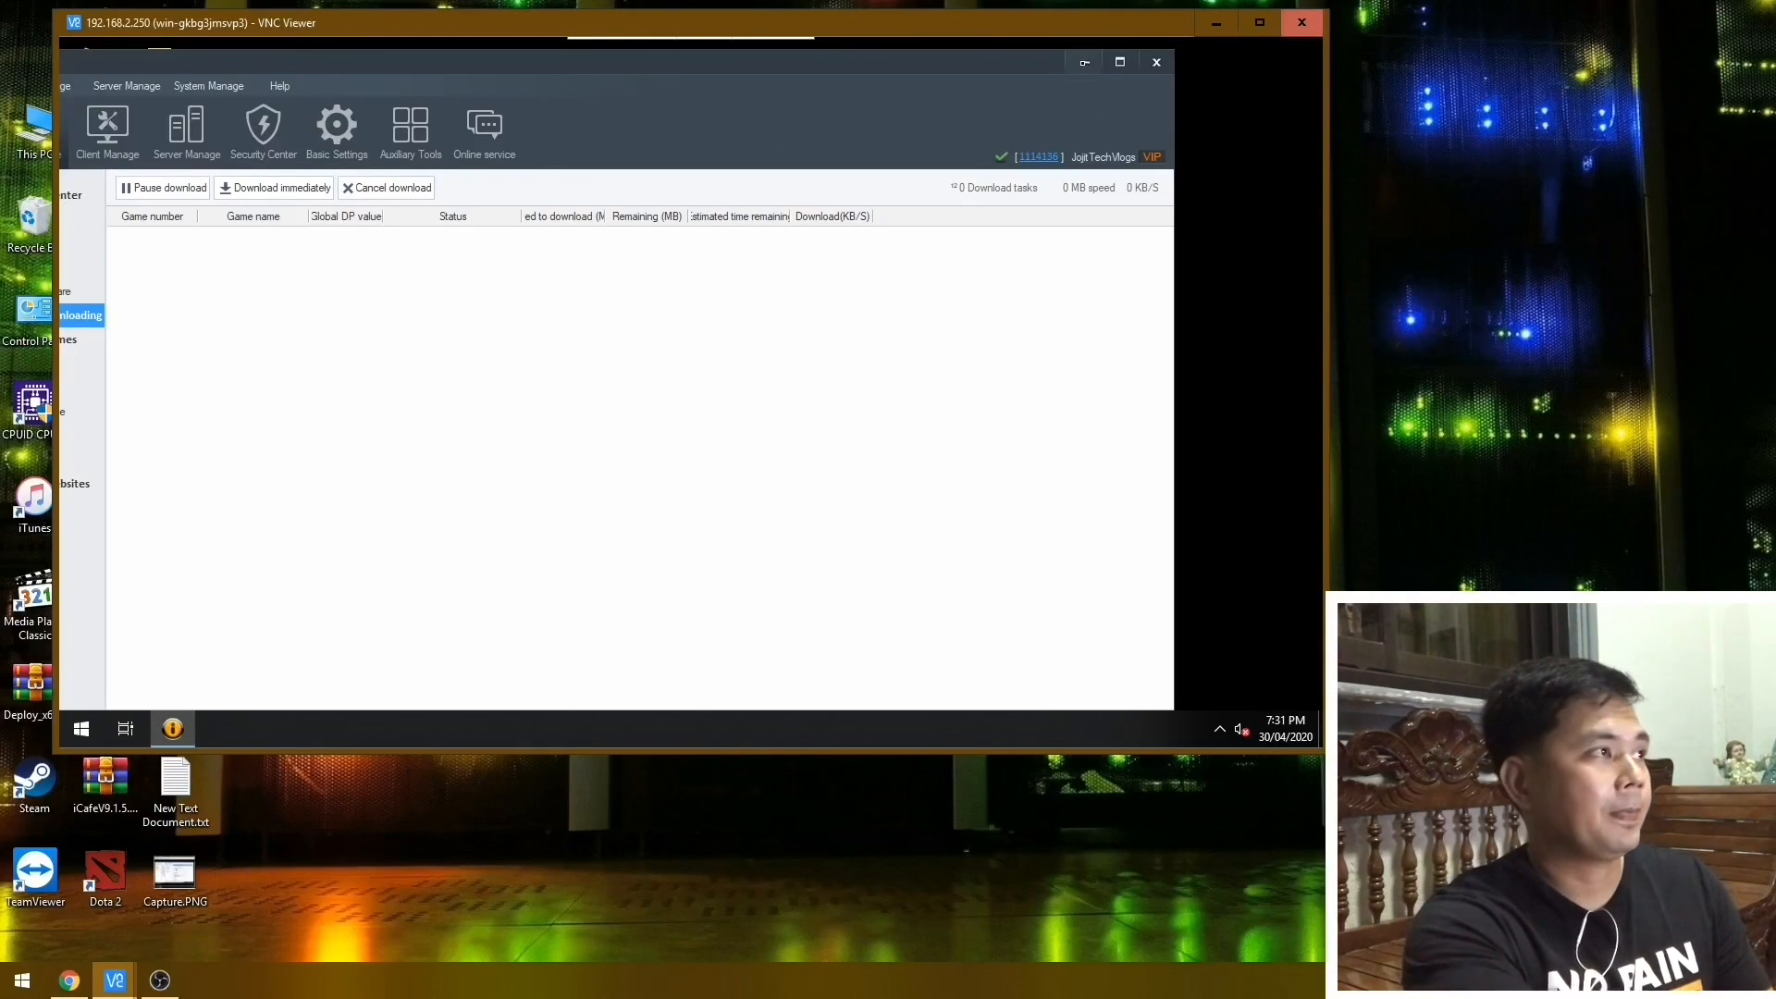
Bring the console back up and reposition its window so the full toolbar and navigation tree are in view.
click(1083, 62)
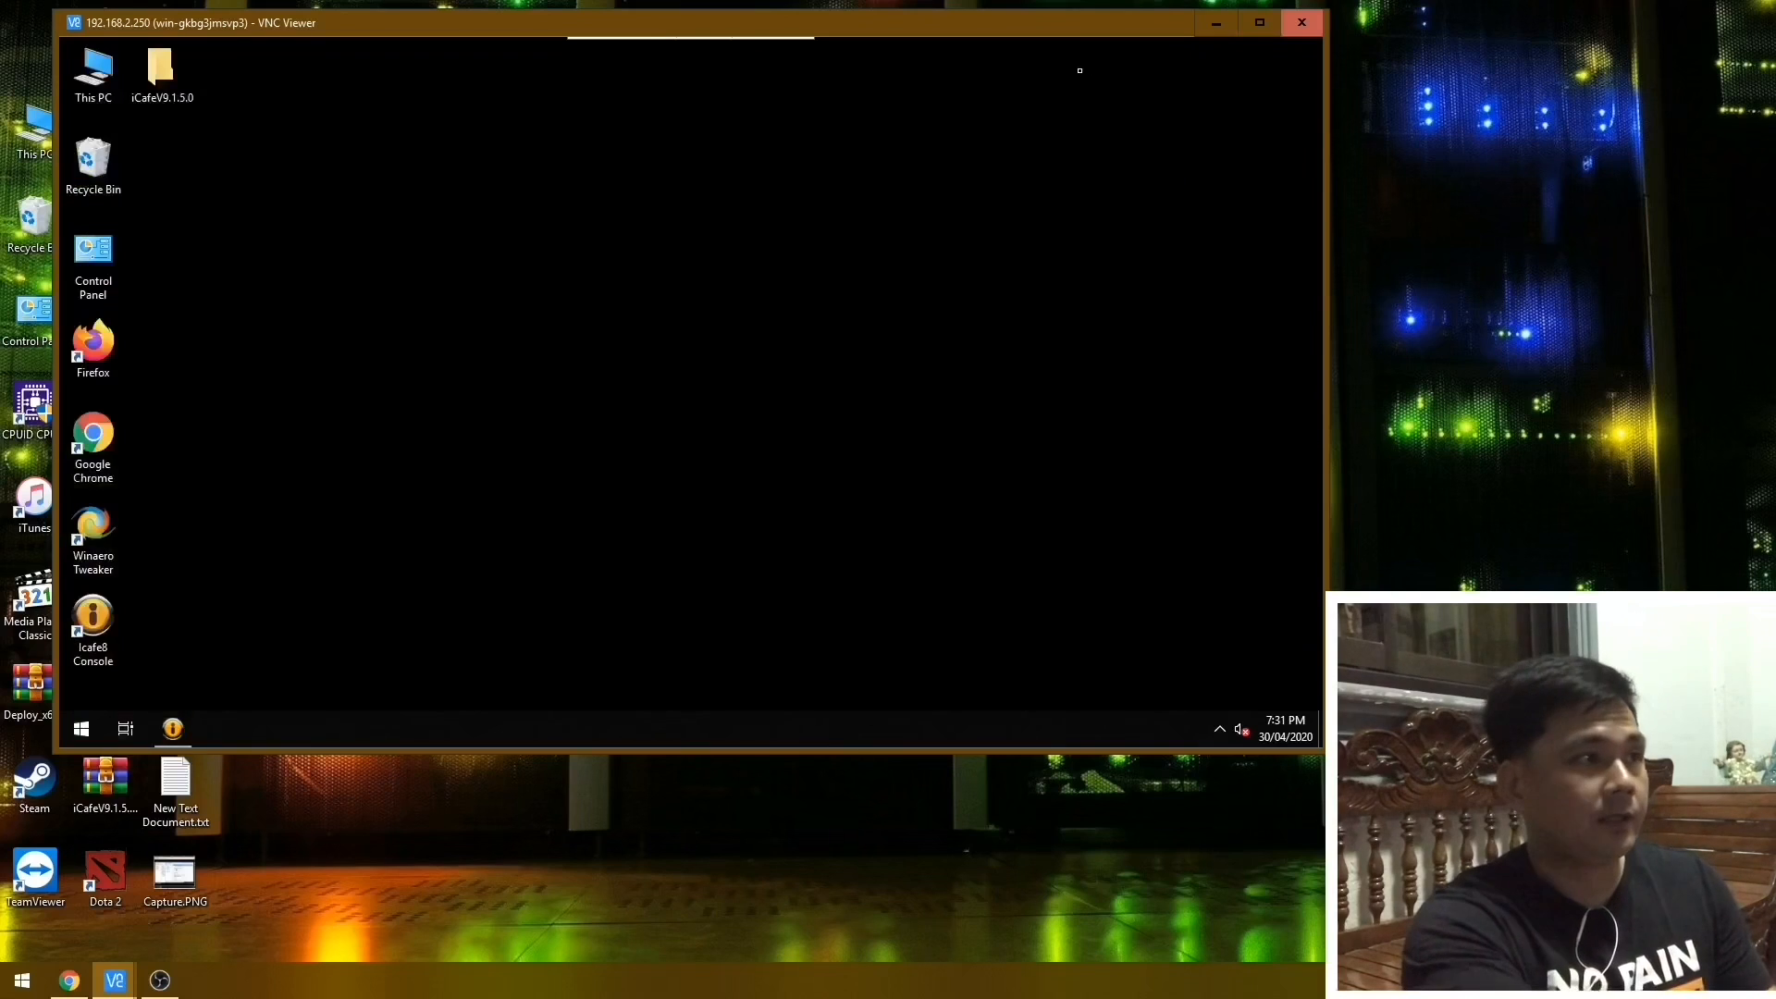
right_click(1149, 223)
click(173, 729)
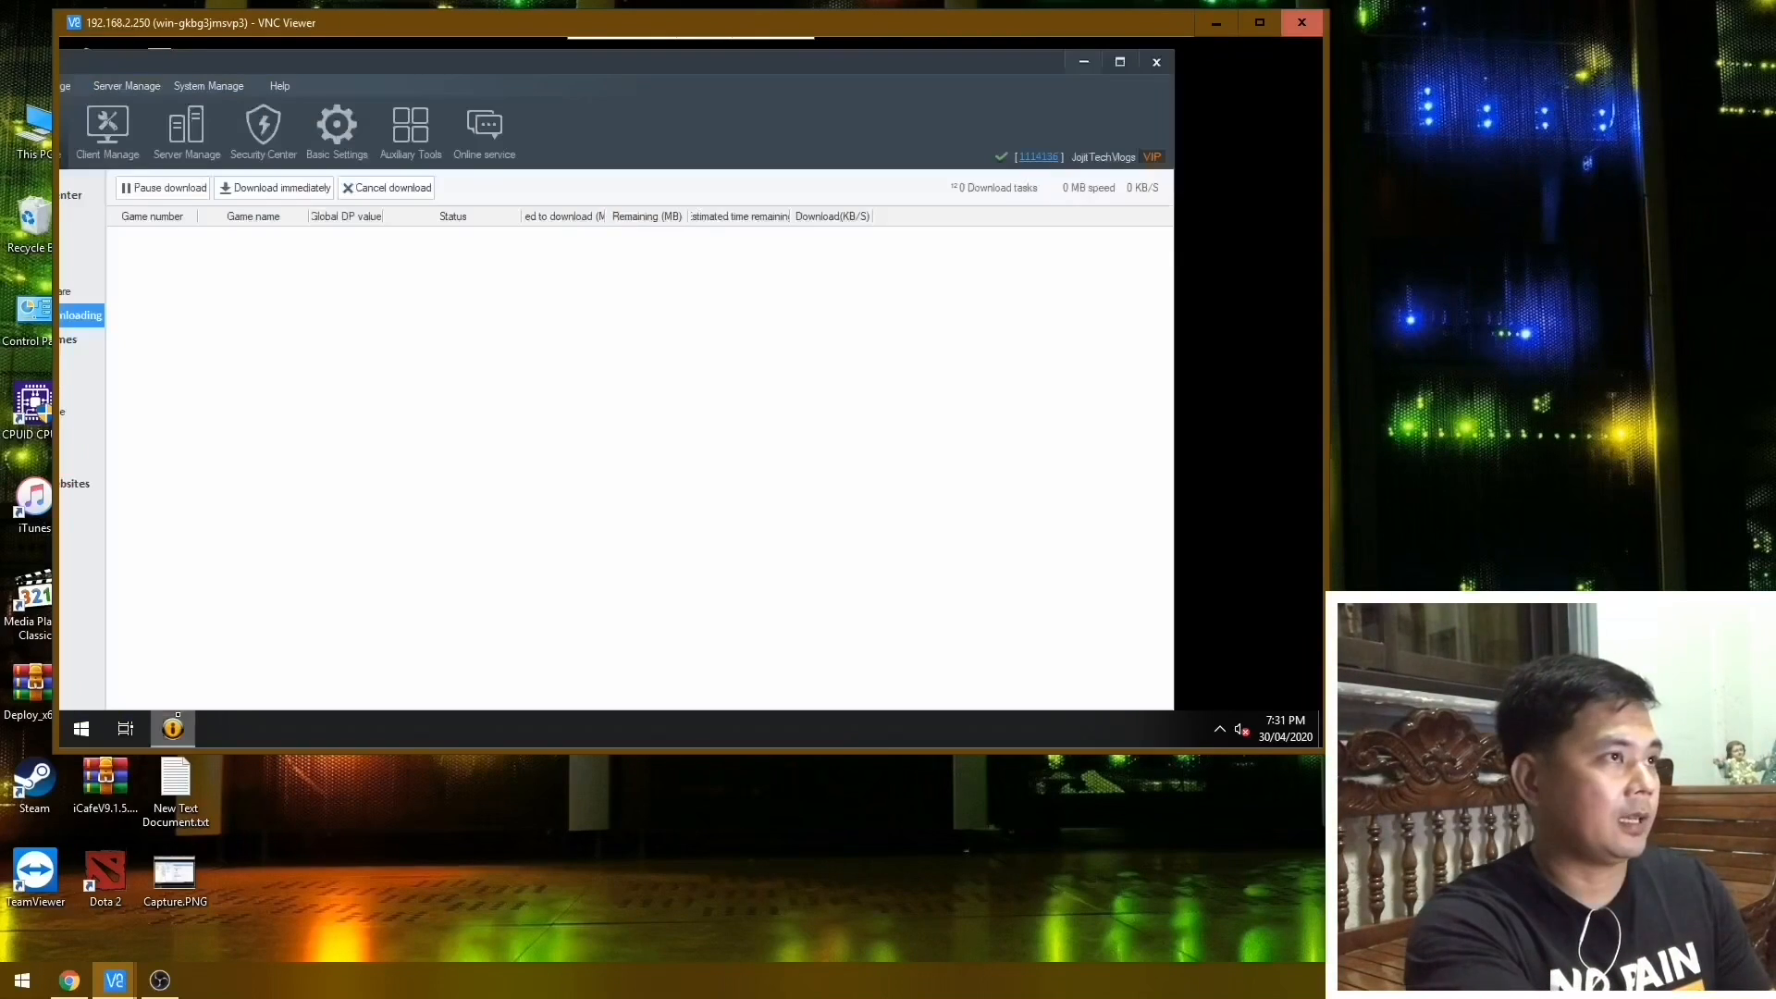
drag(453, 81, 591, 74)
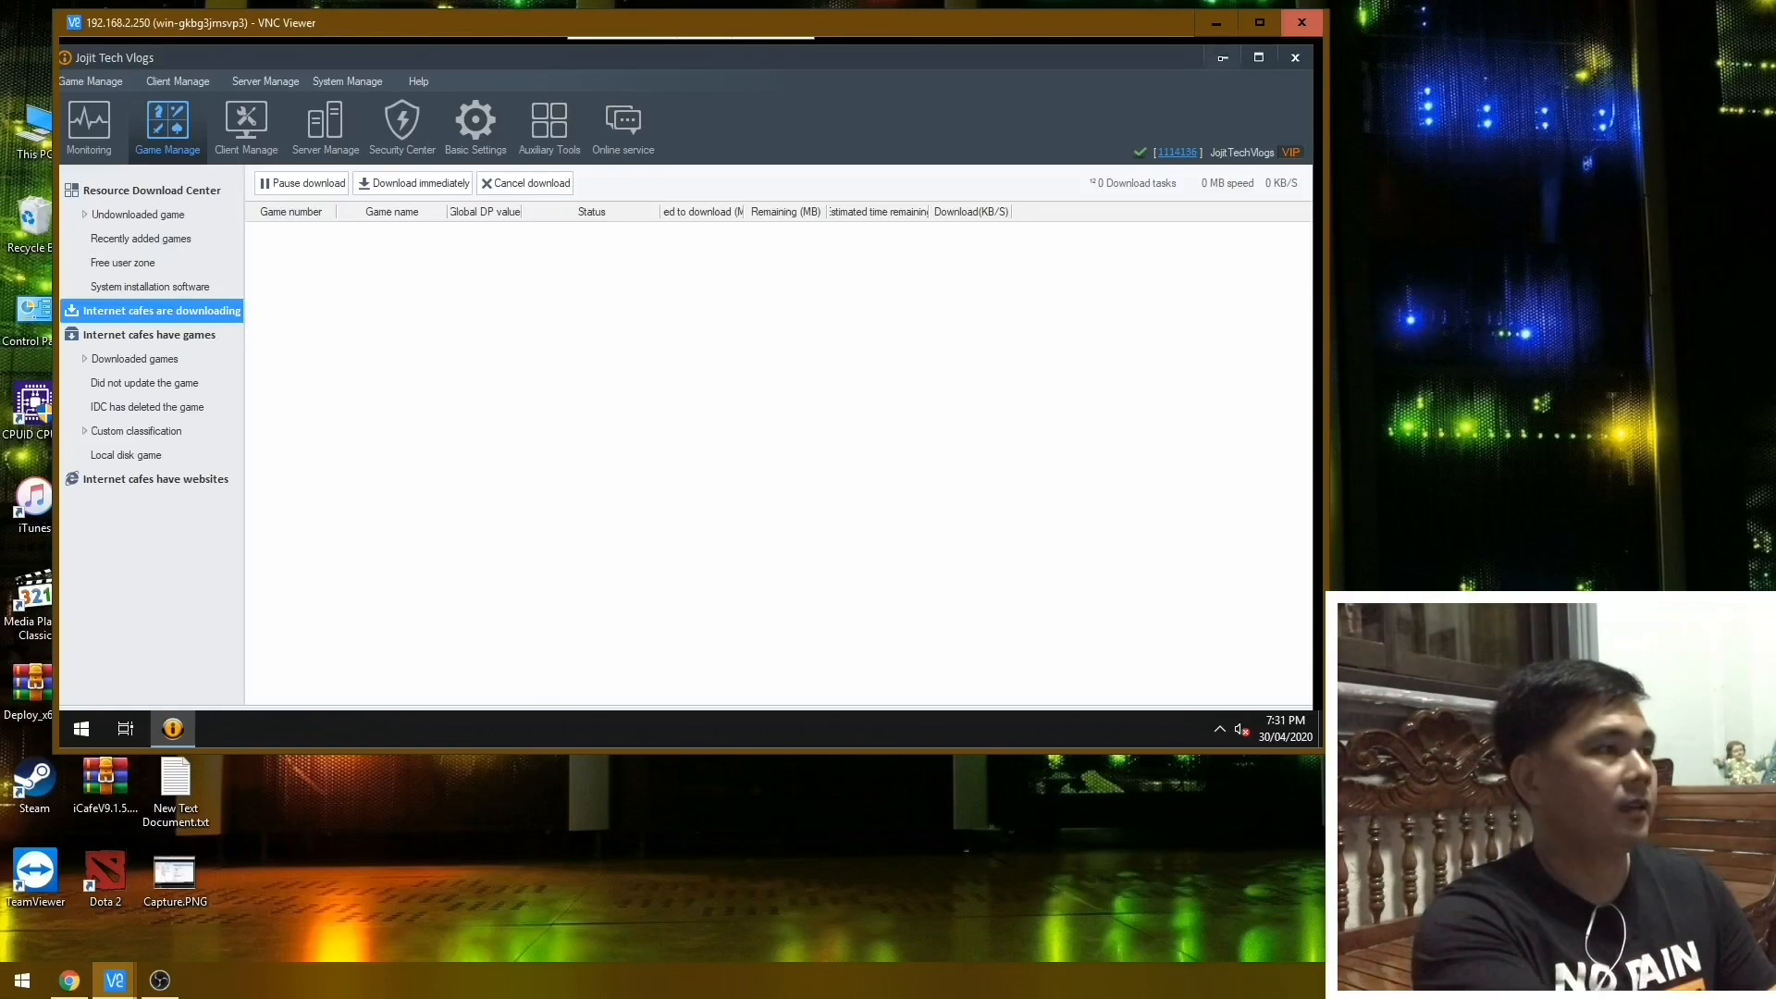
Display the list of all clients in Client Manage.
click(1222, 58)
right_click(974, 183)
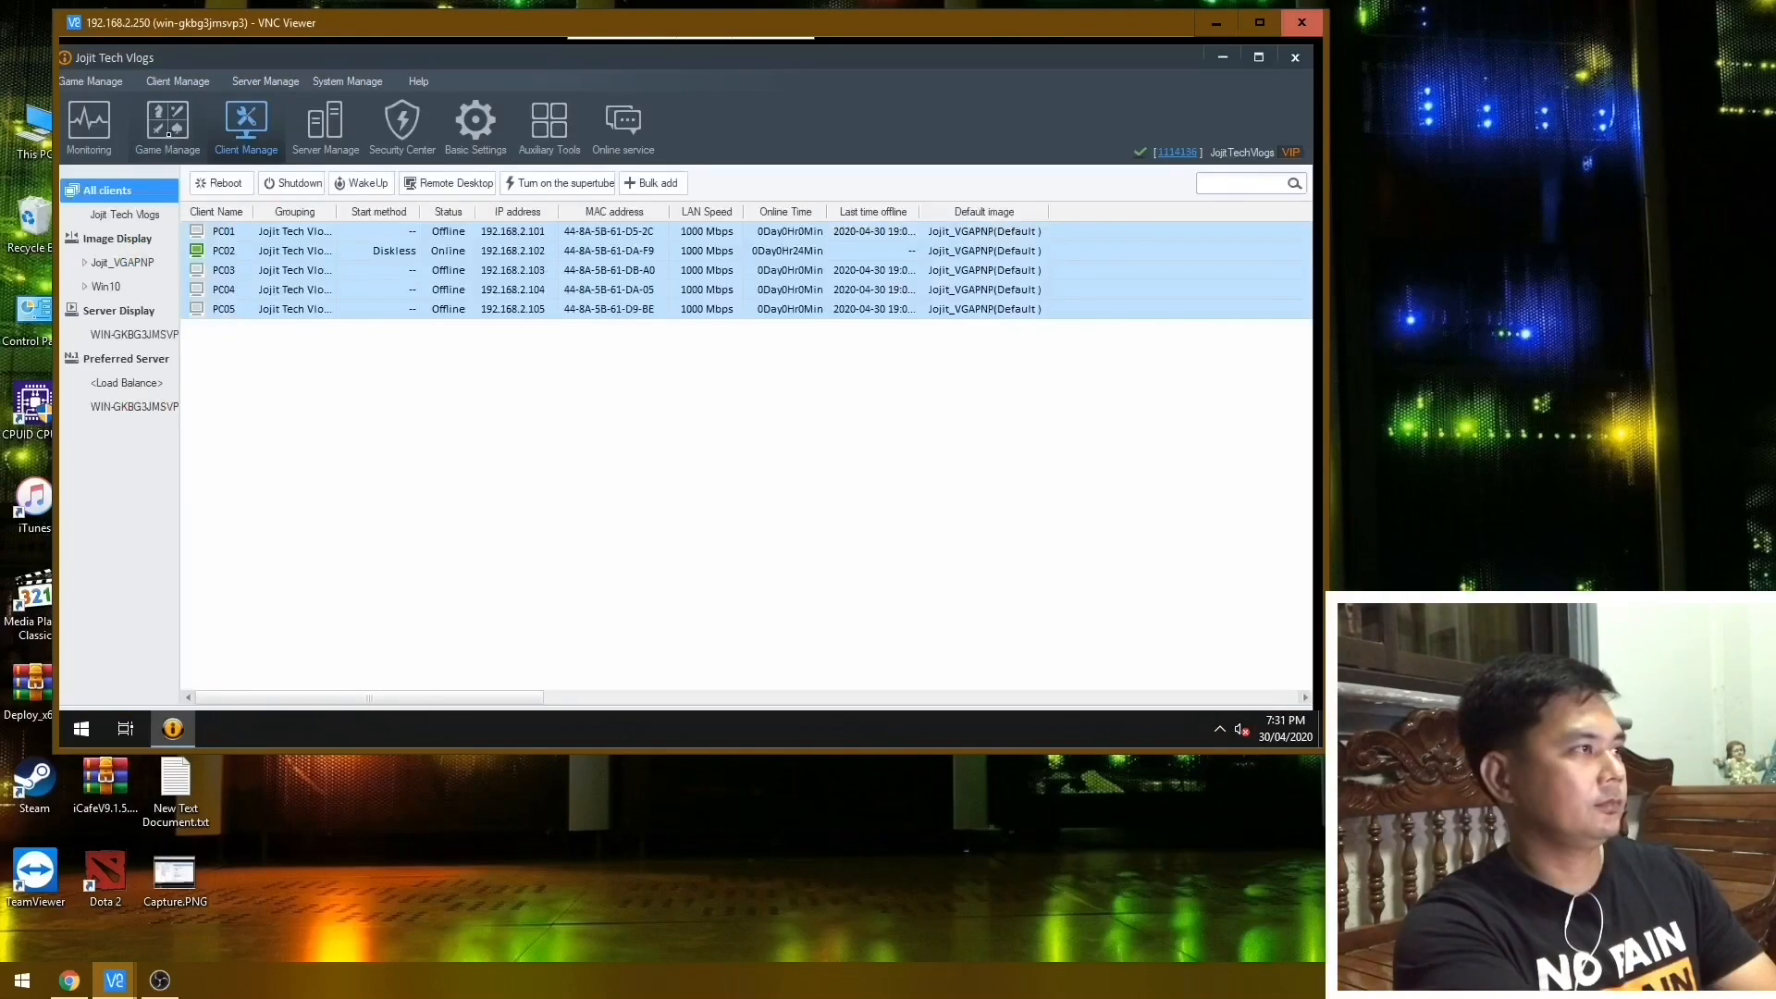
click(168, 135)
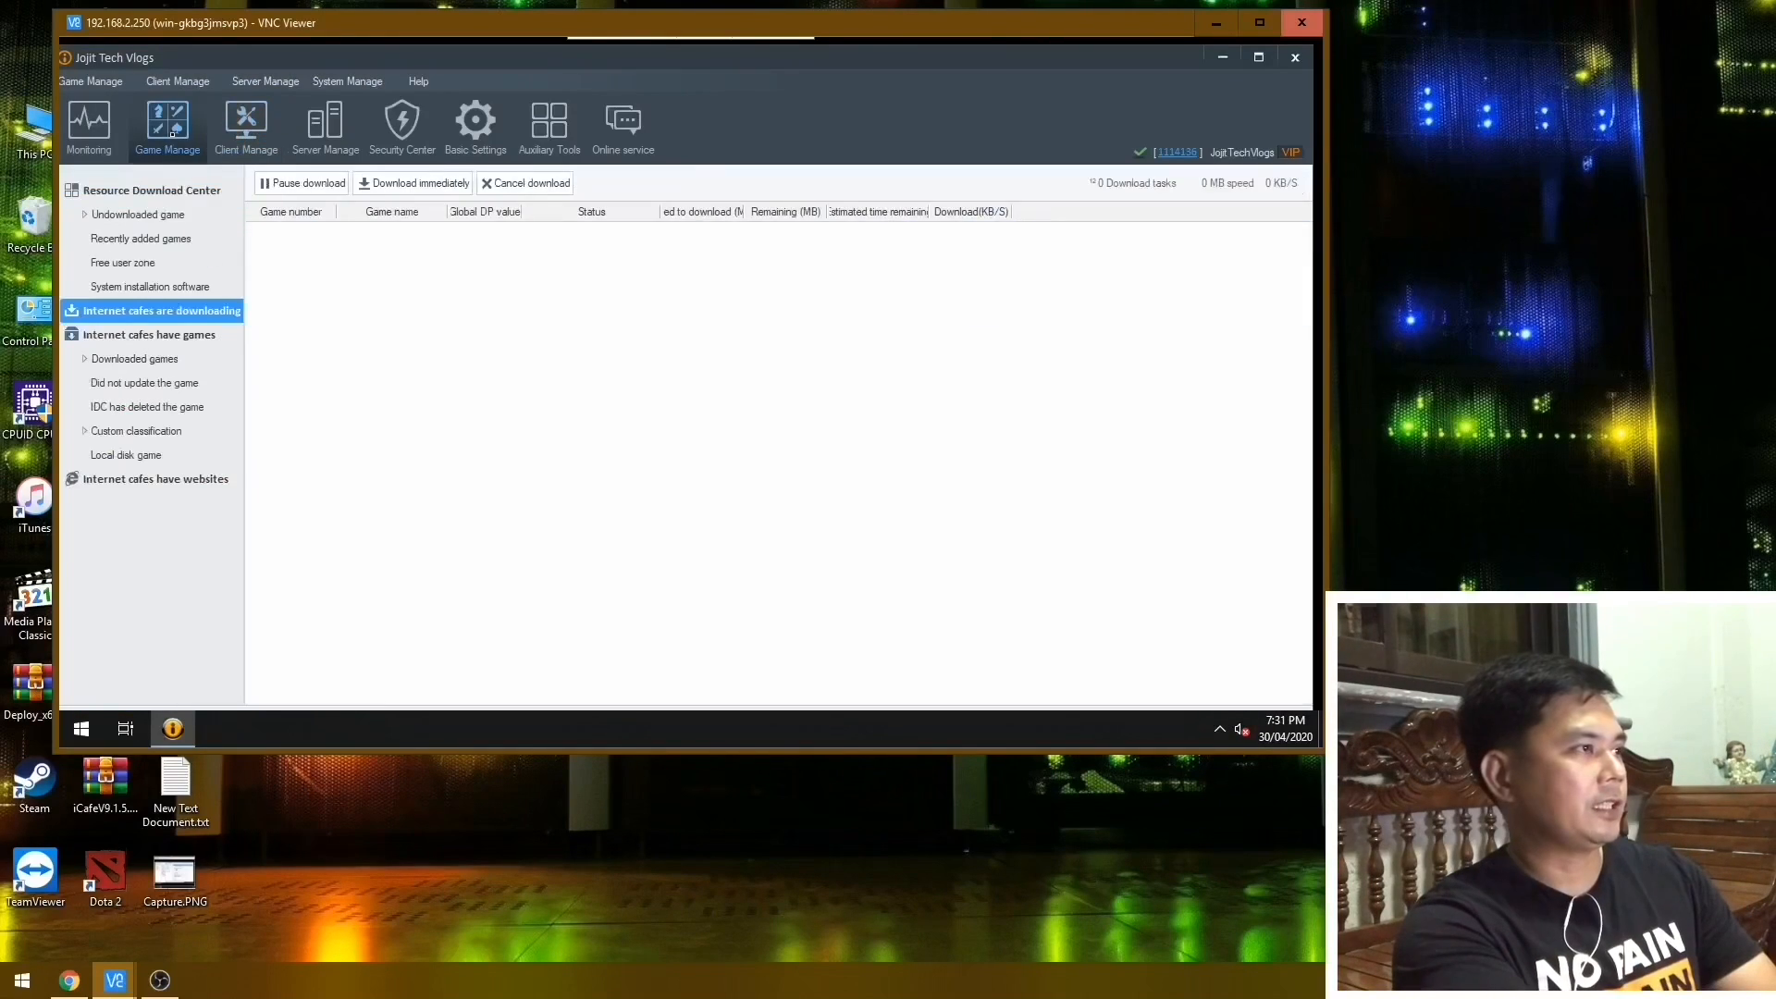
click(243, 127)
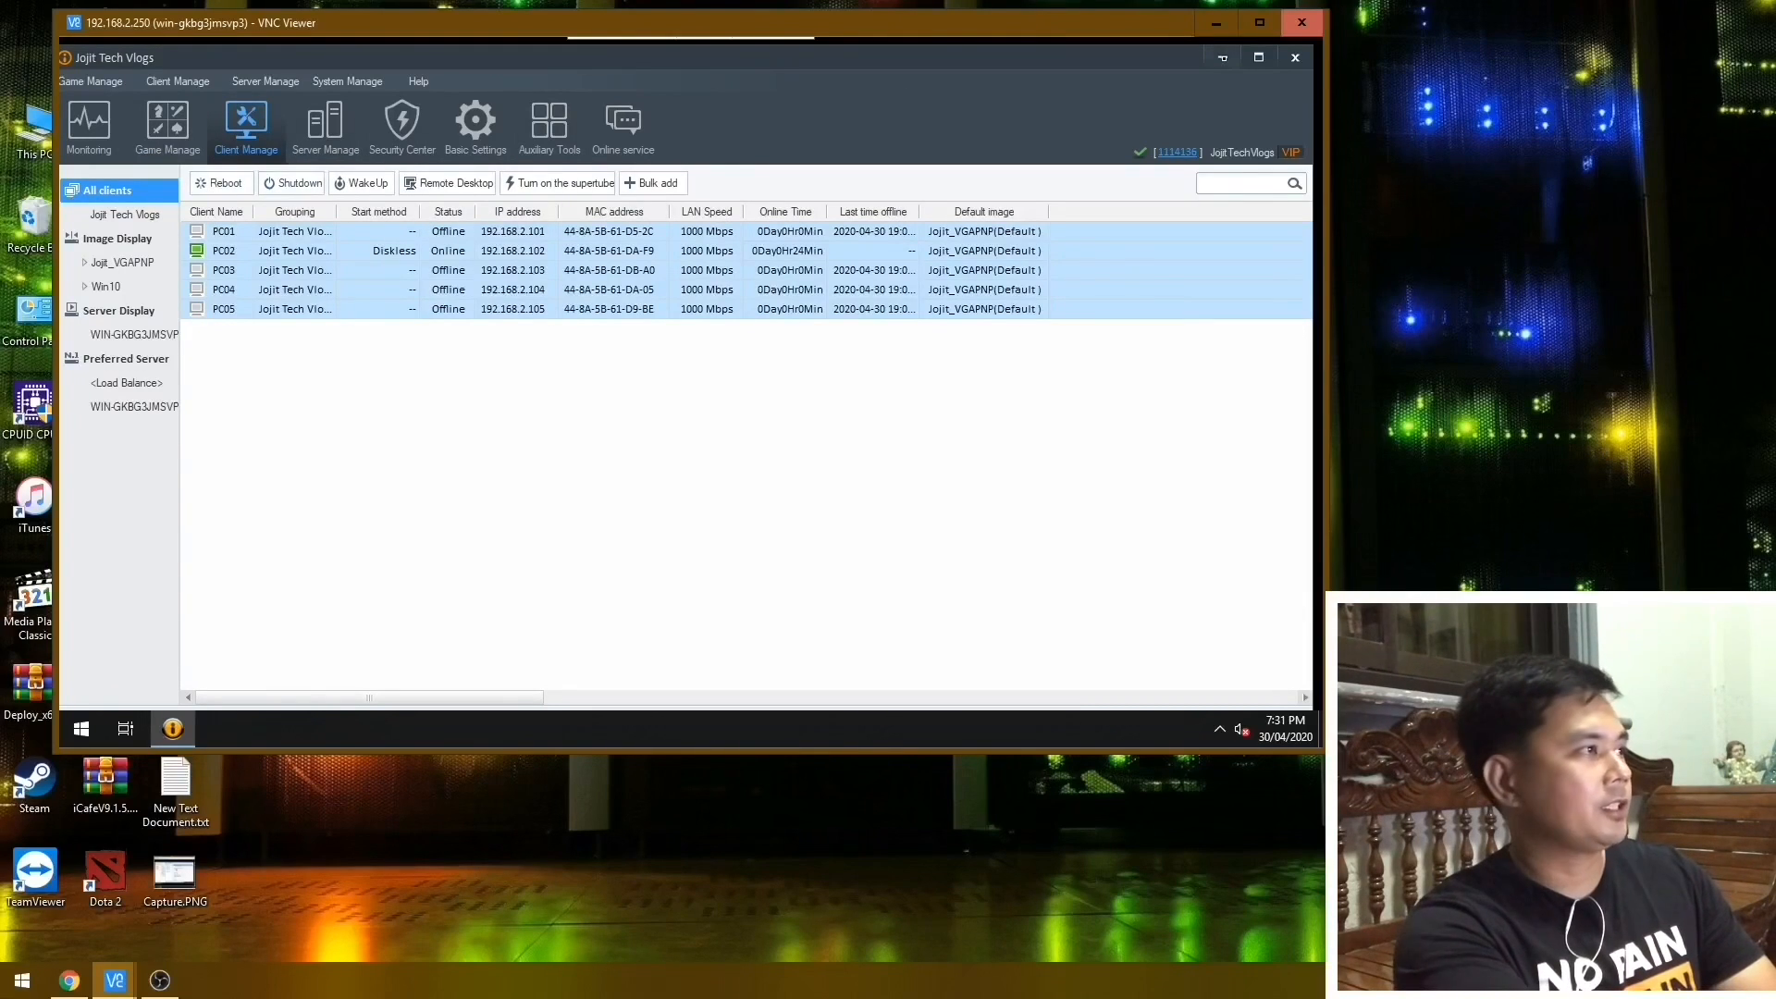
Minimize the console and open the Image folder on Images Disk (E:) in File Explorer.
click(1222, 57)
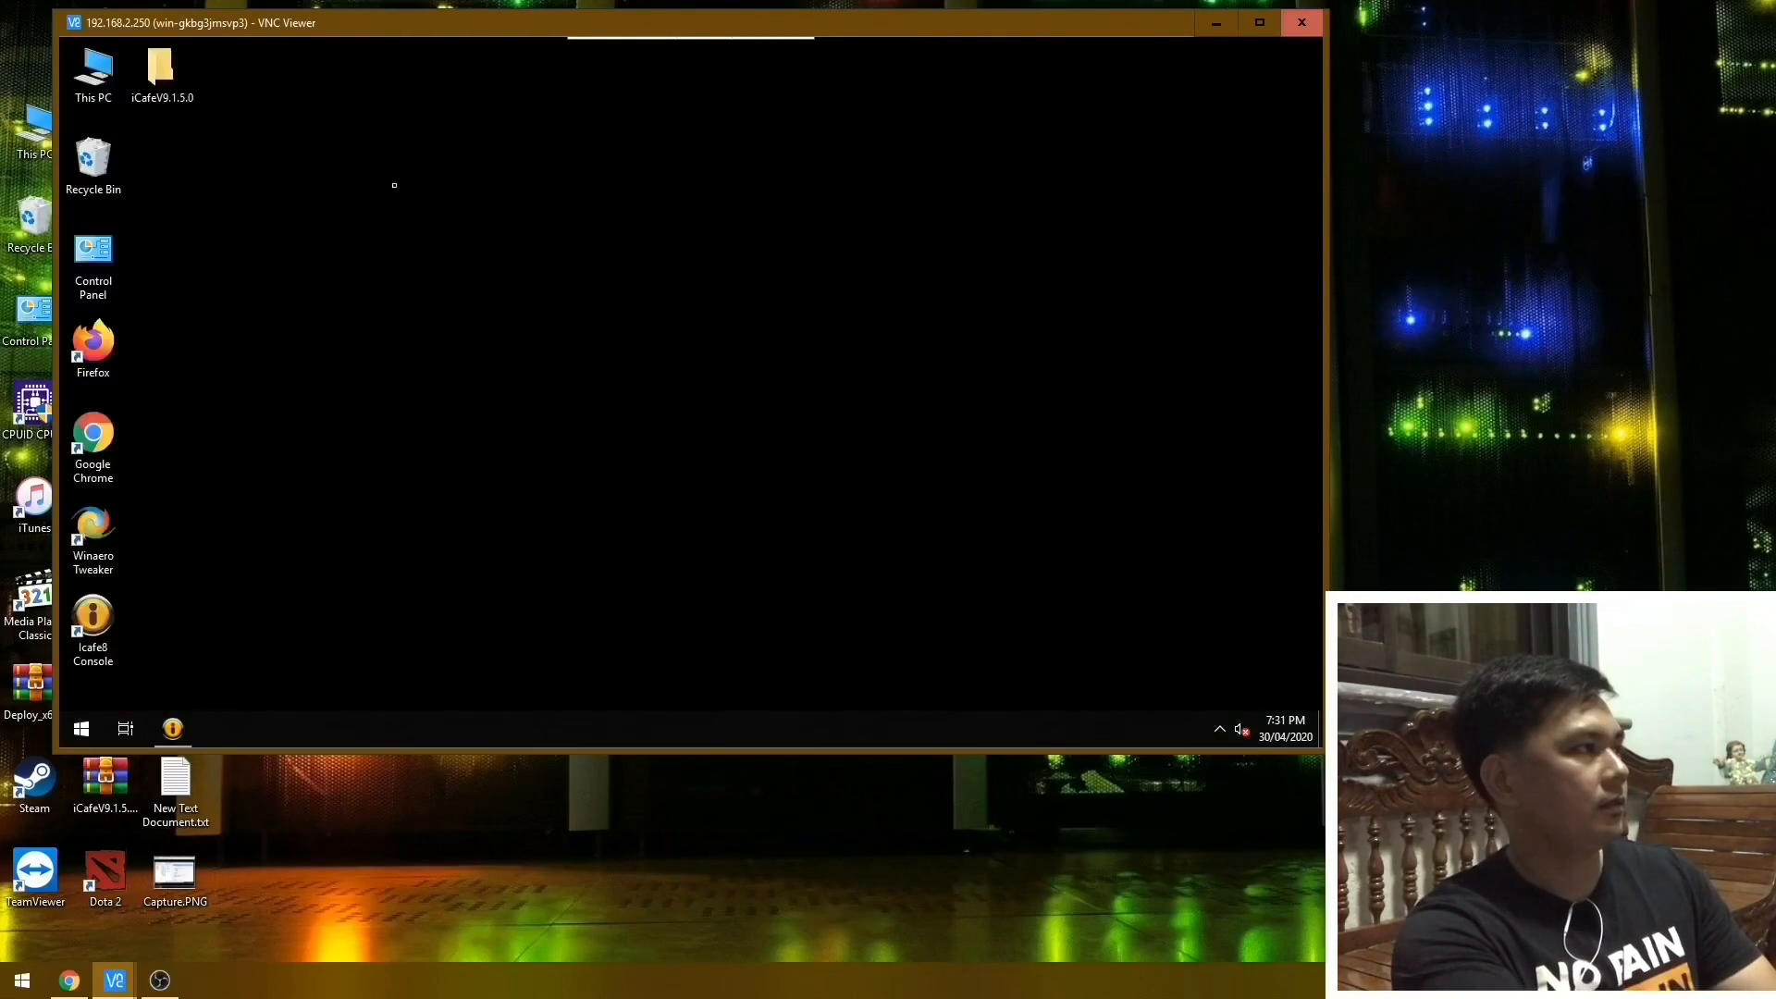
double_click(92, 74)
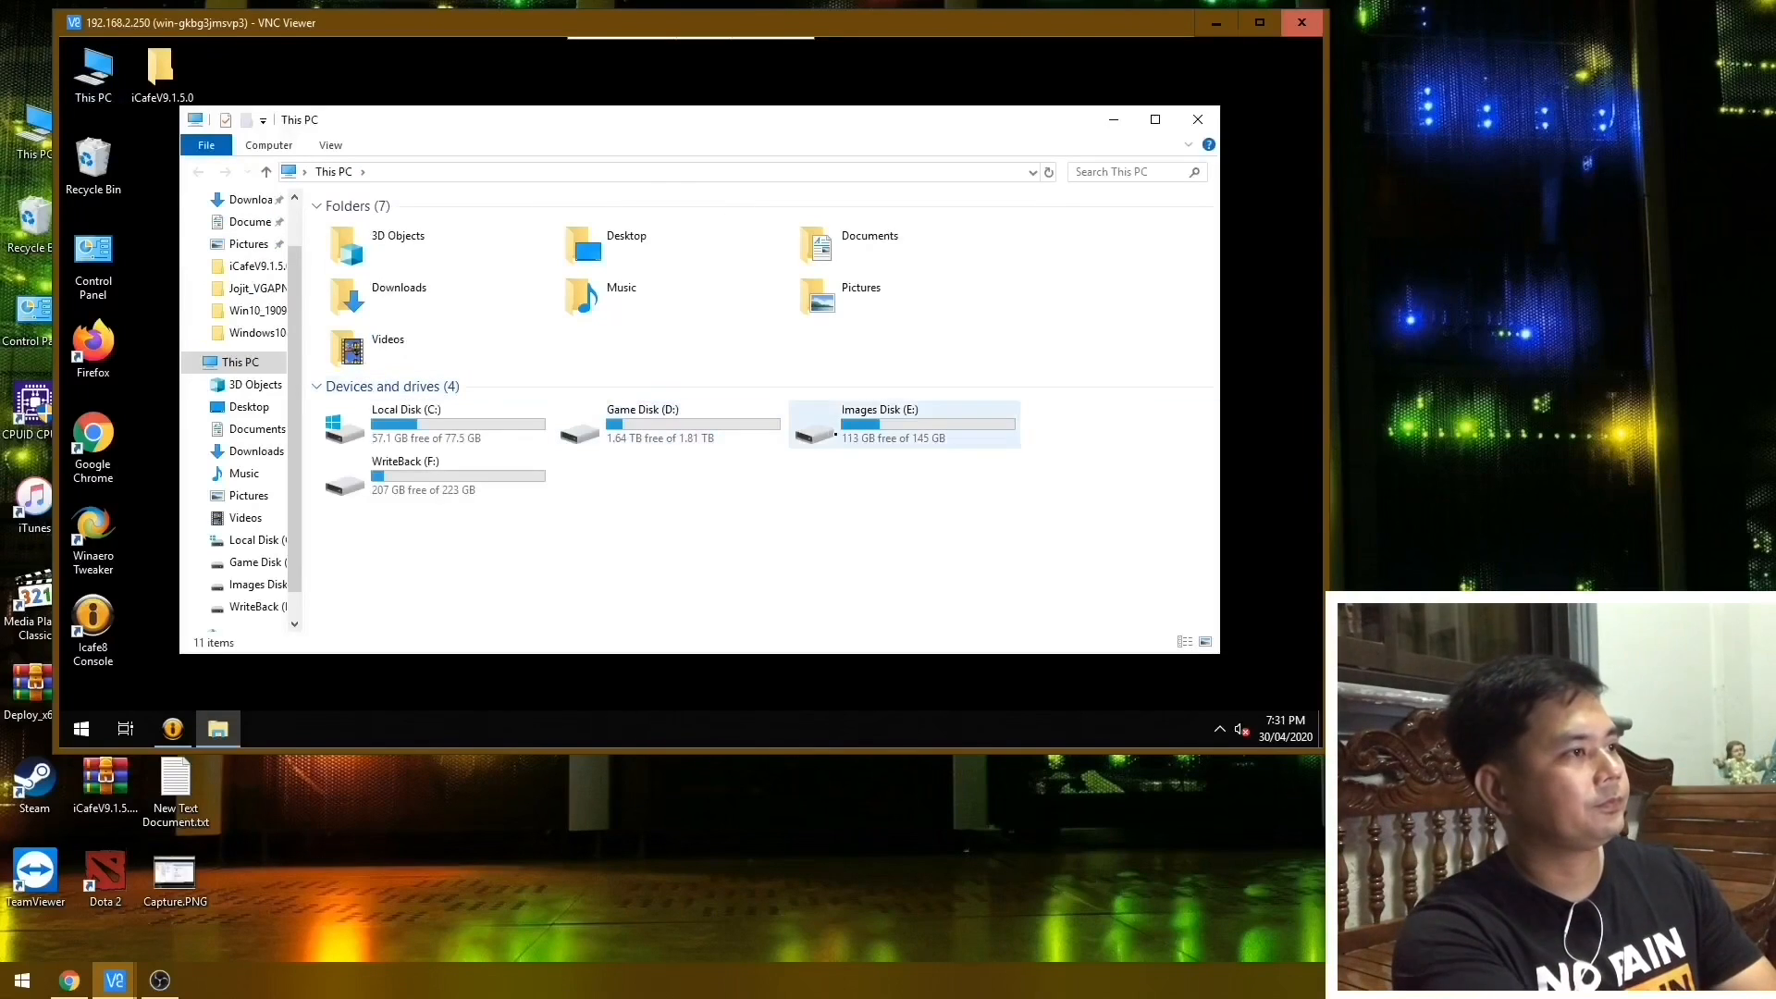
click(878, 424)
double_click(838, 432)
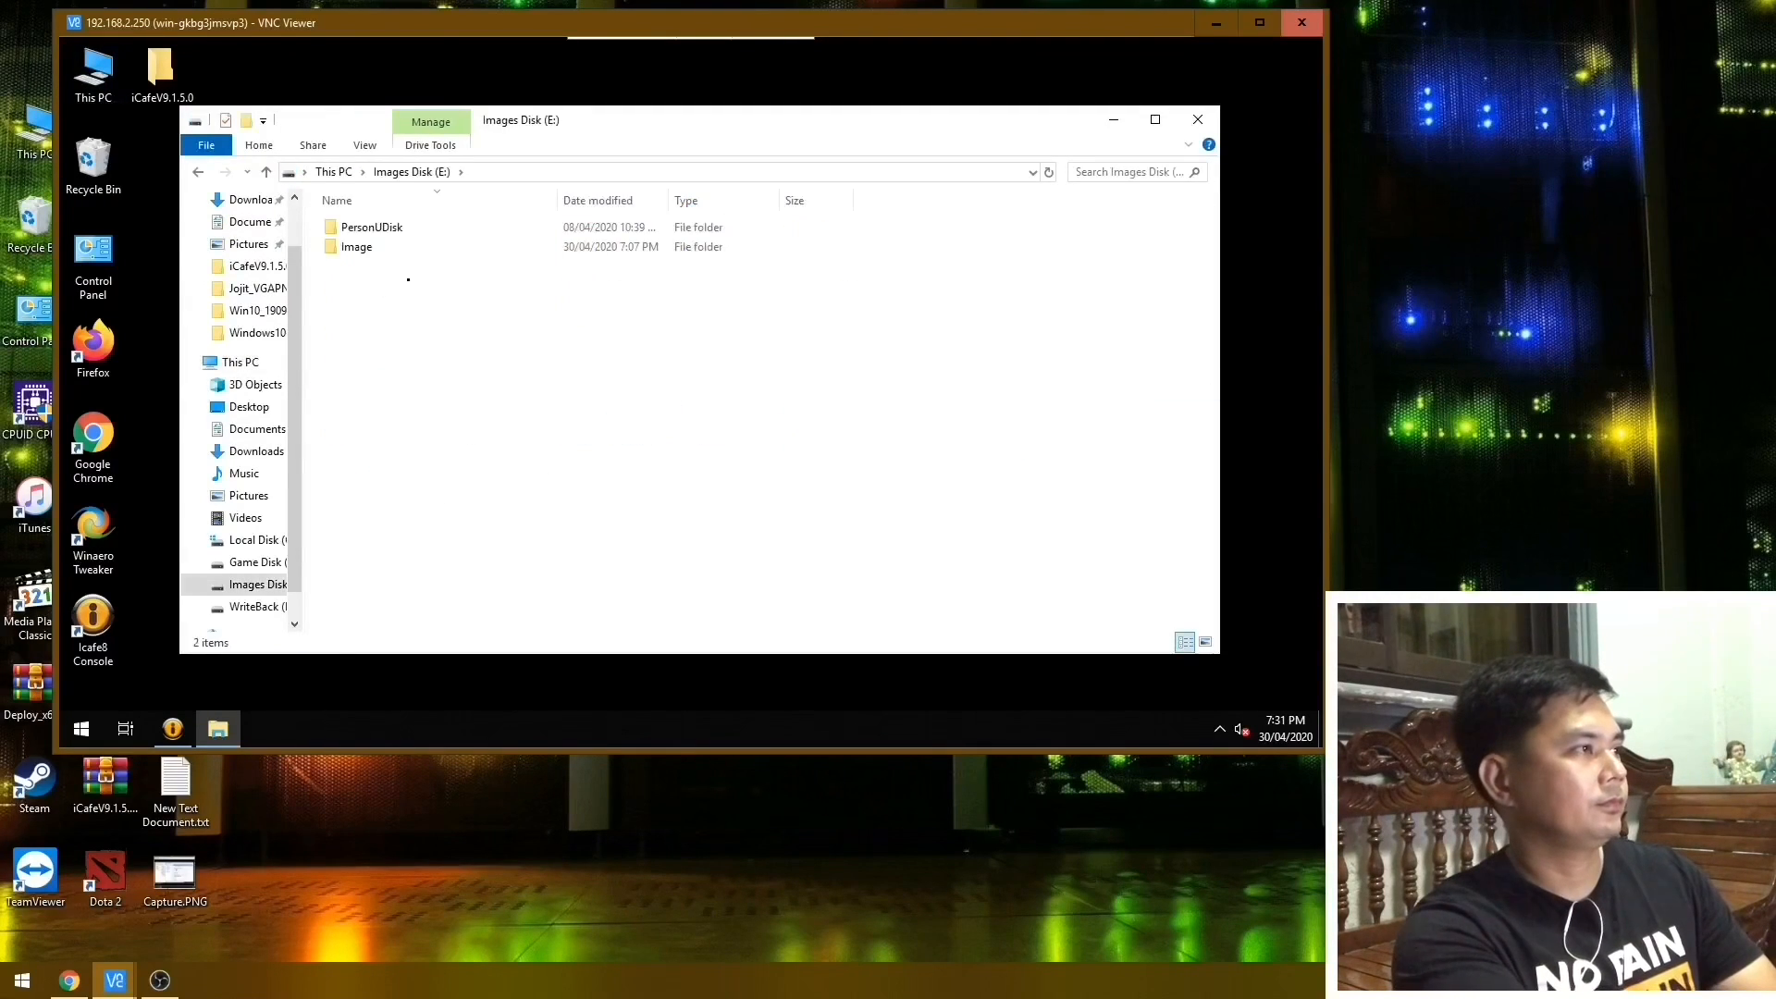
double_click(361, 246)
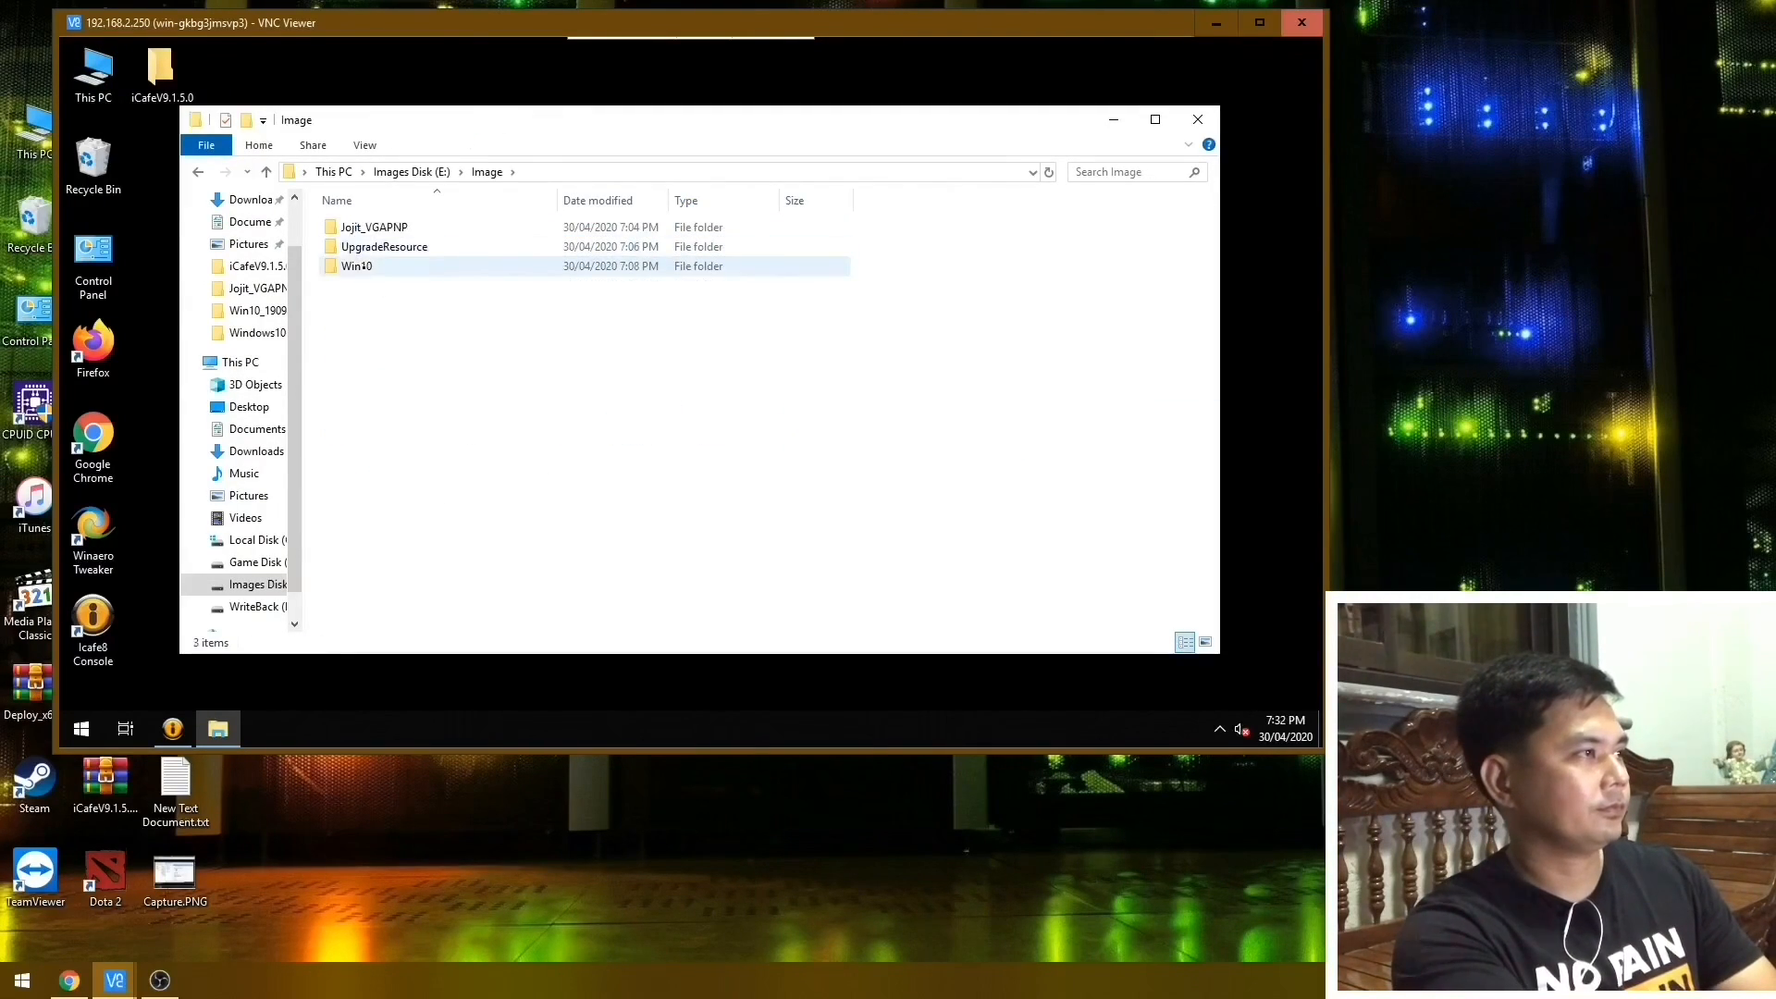
Check the size of the UpgradeResource folder in its properties, and close the properties and the folder window.
right_click(377, 250)
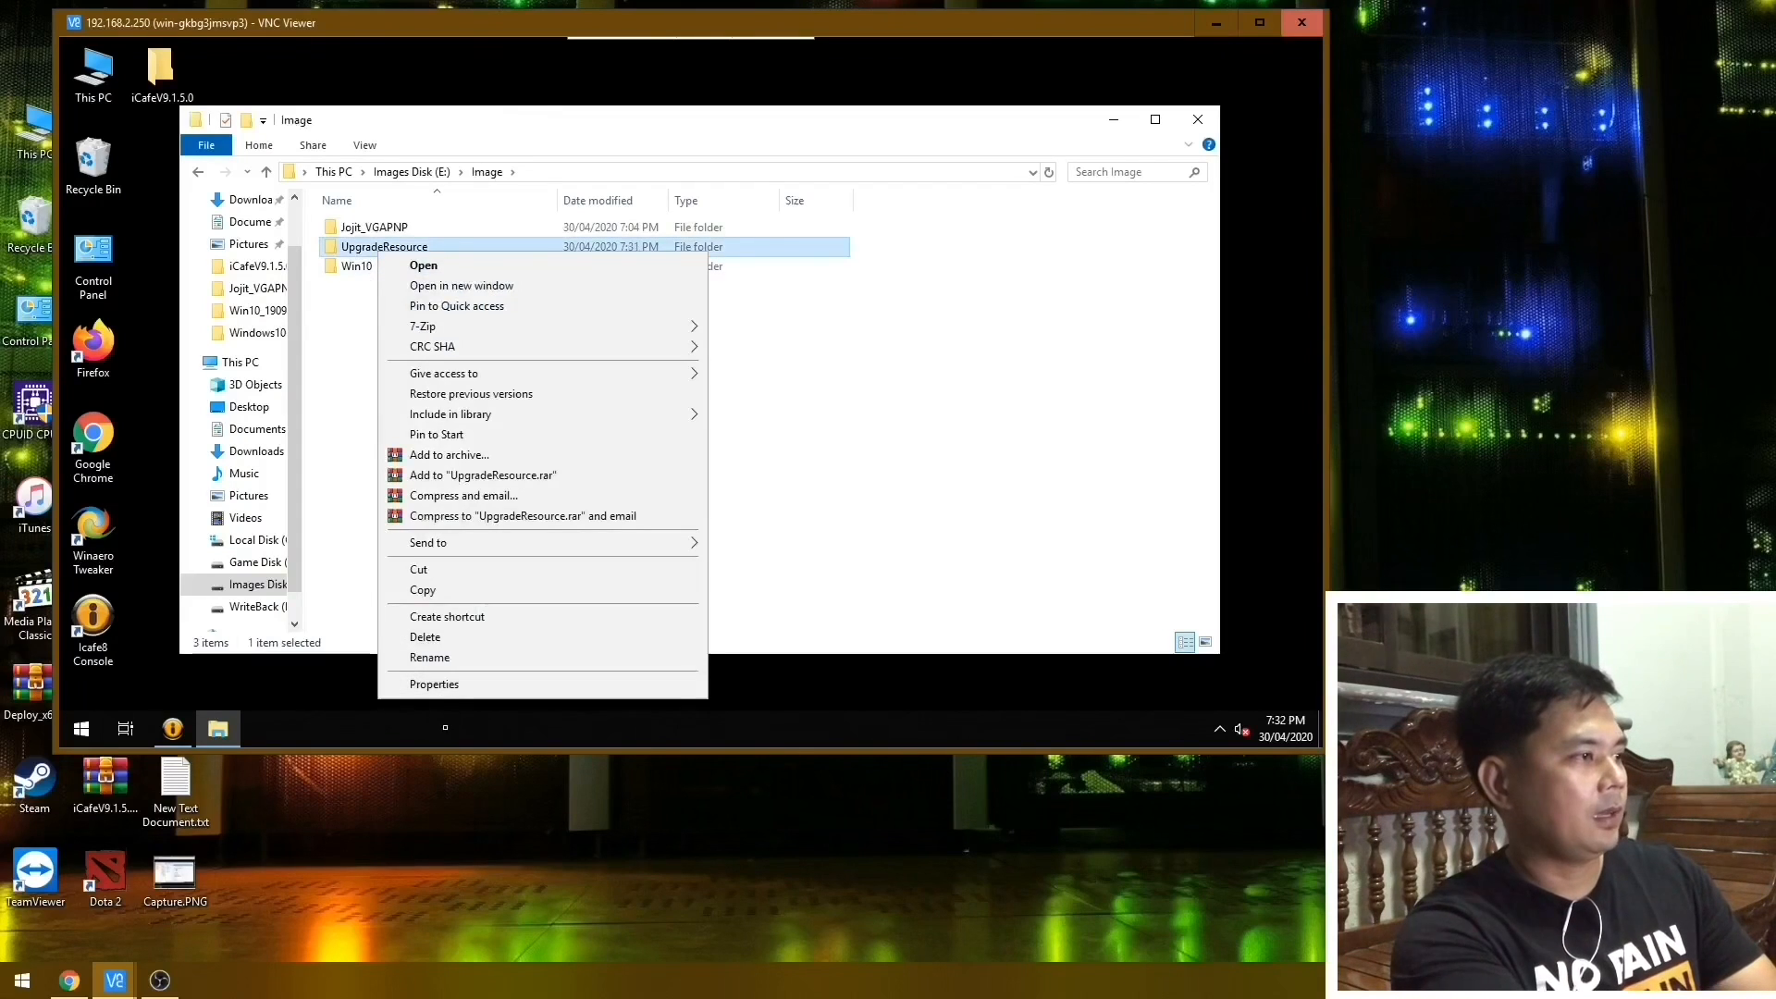
click(450, 690)
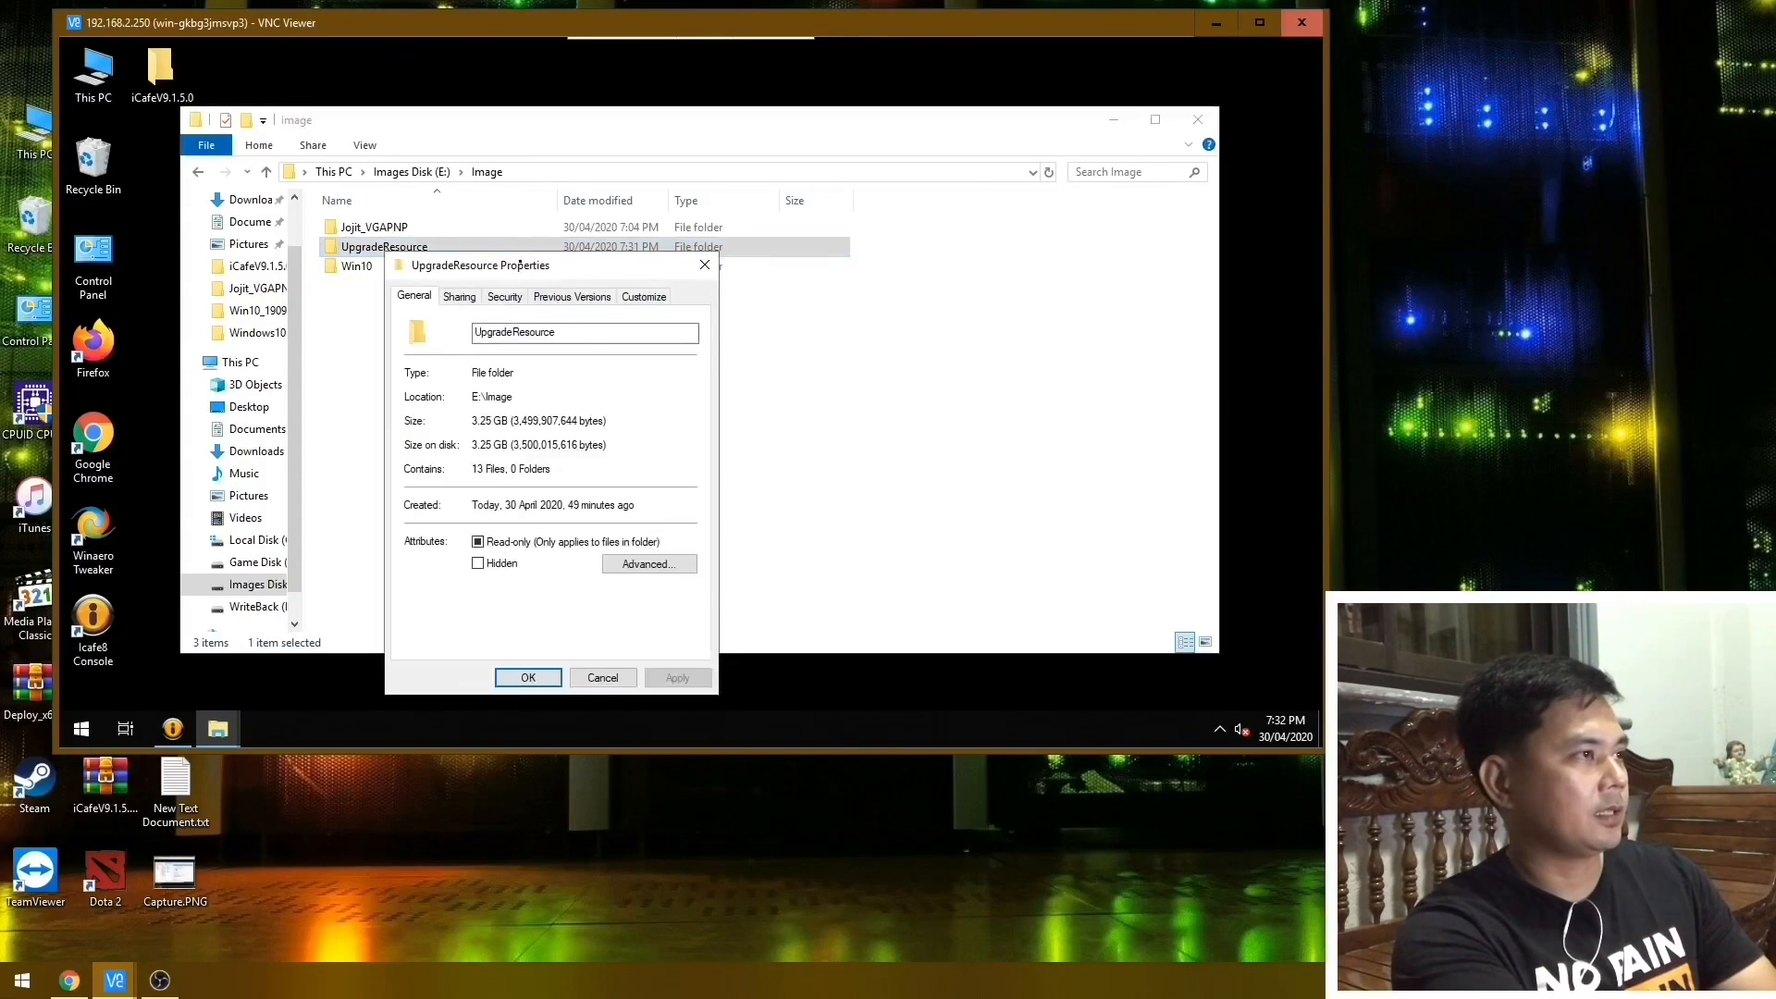
drag(565, 263, 614, 150)
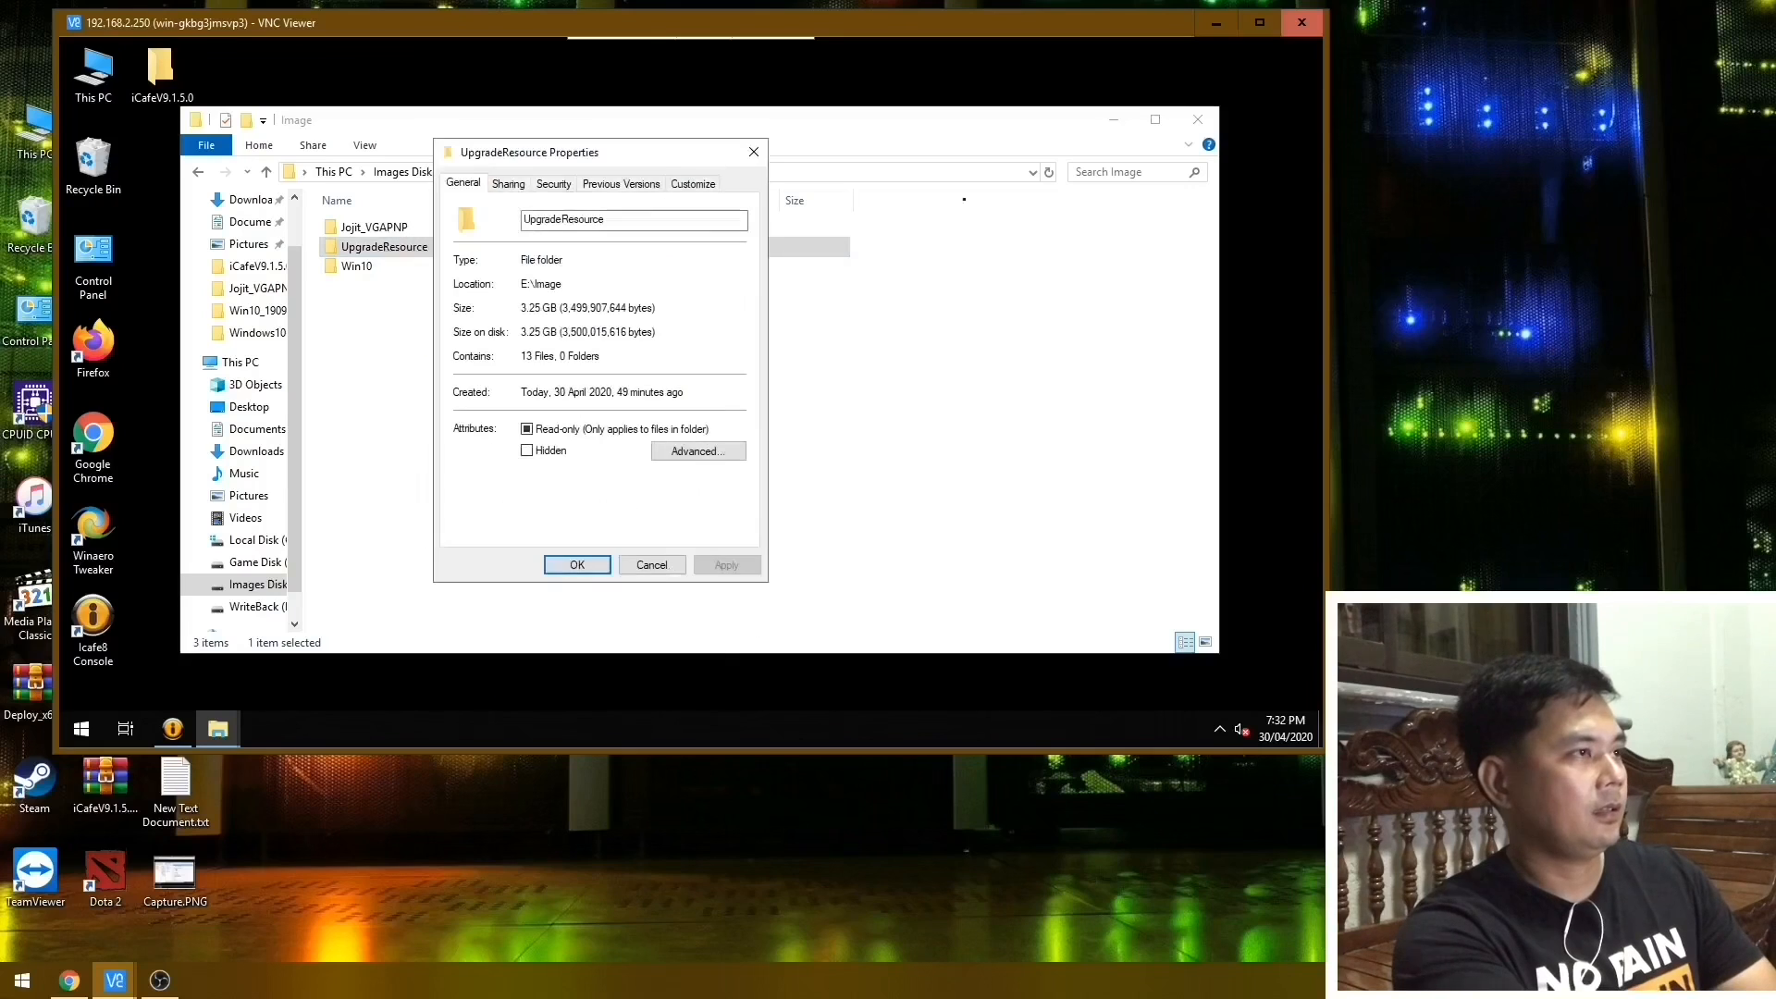
click(755, 153)
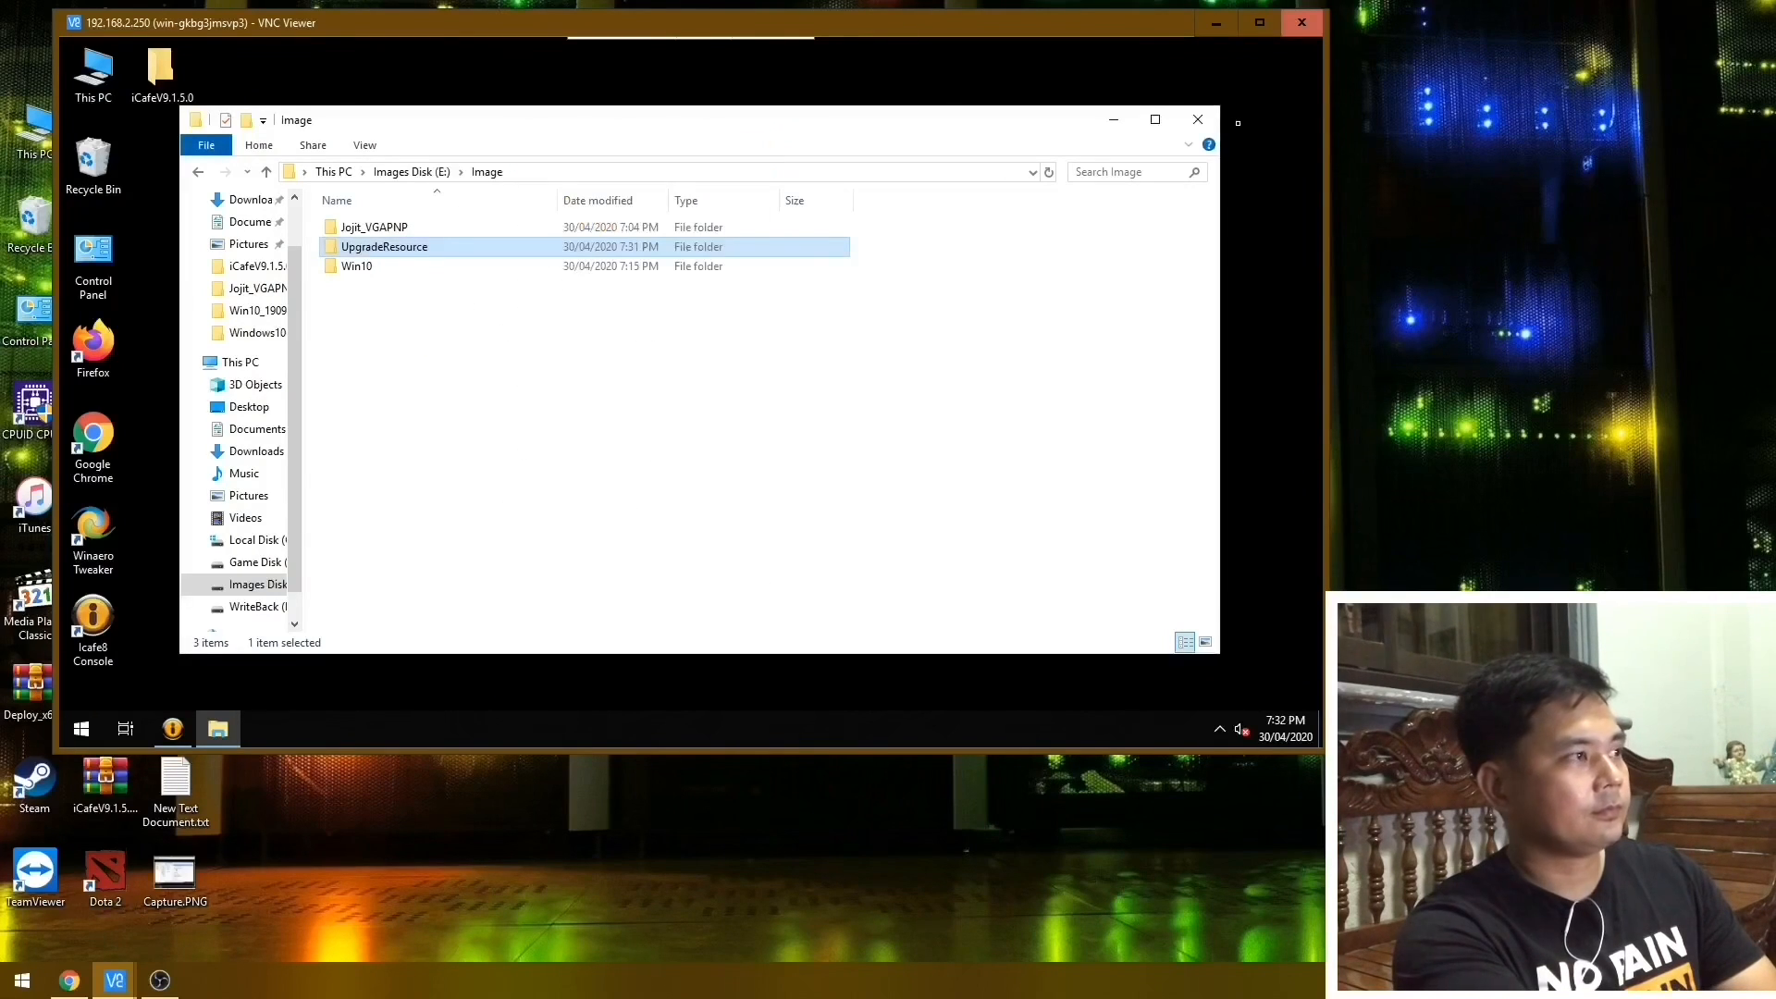
click(1198, 119)
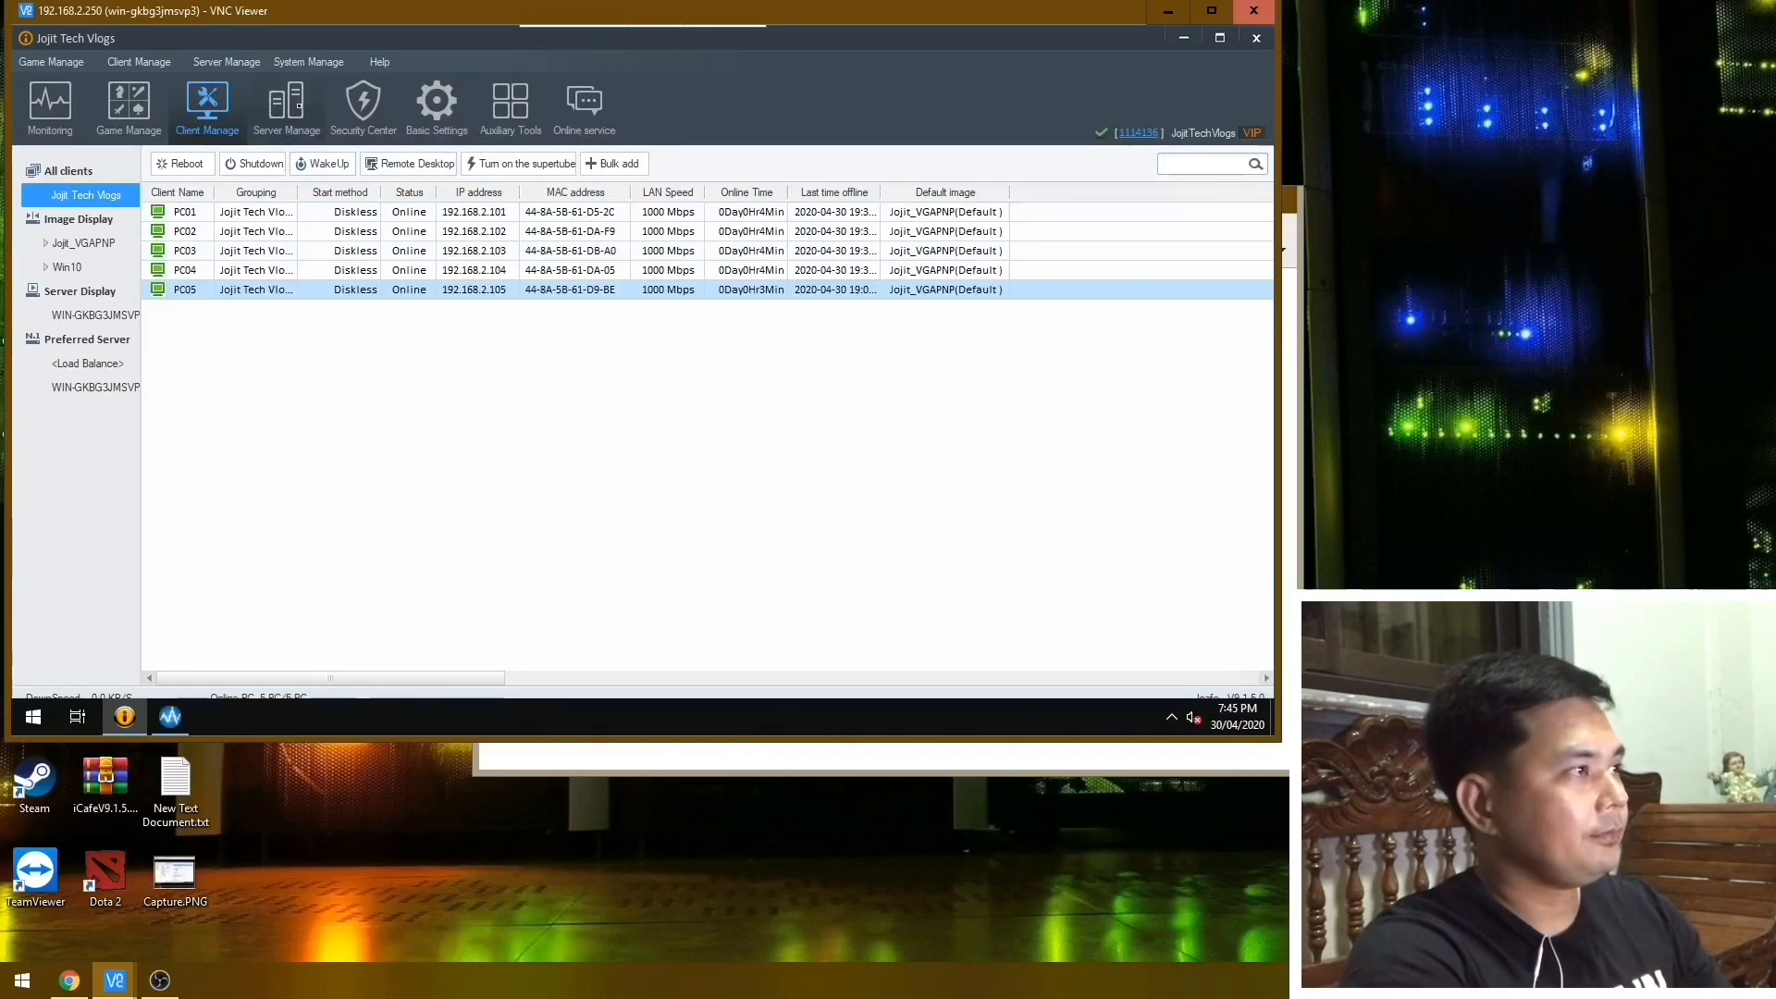
Open the graphics driver list in Graphics PNP Management and move its dialog slightly aside.
click(312, 110)
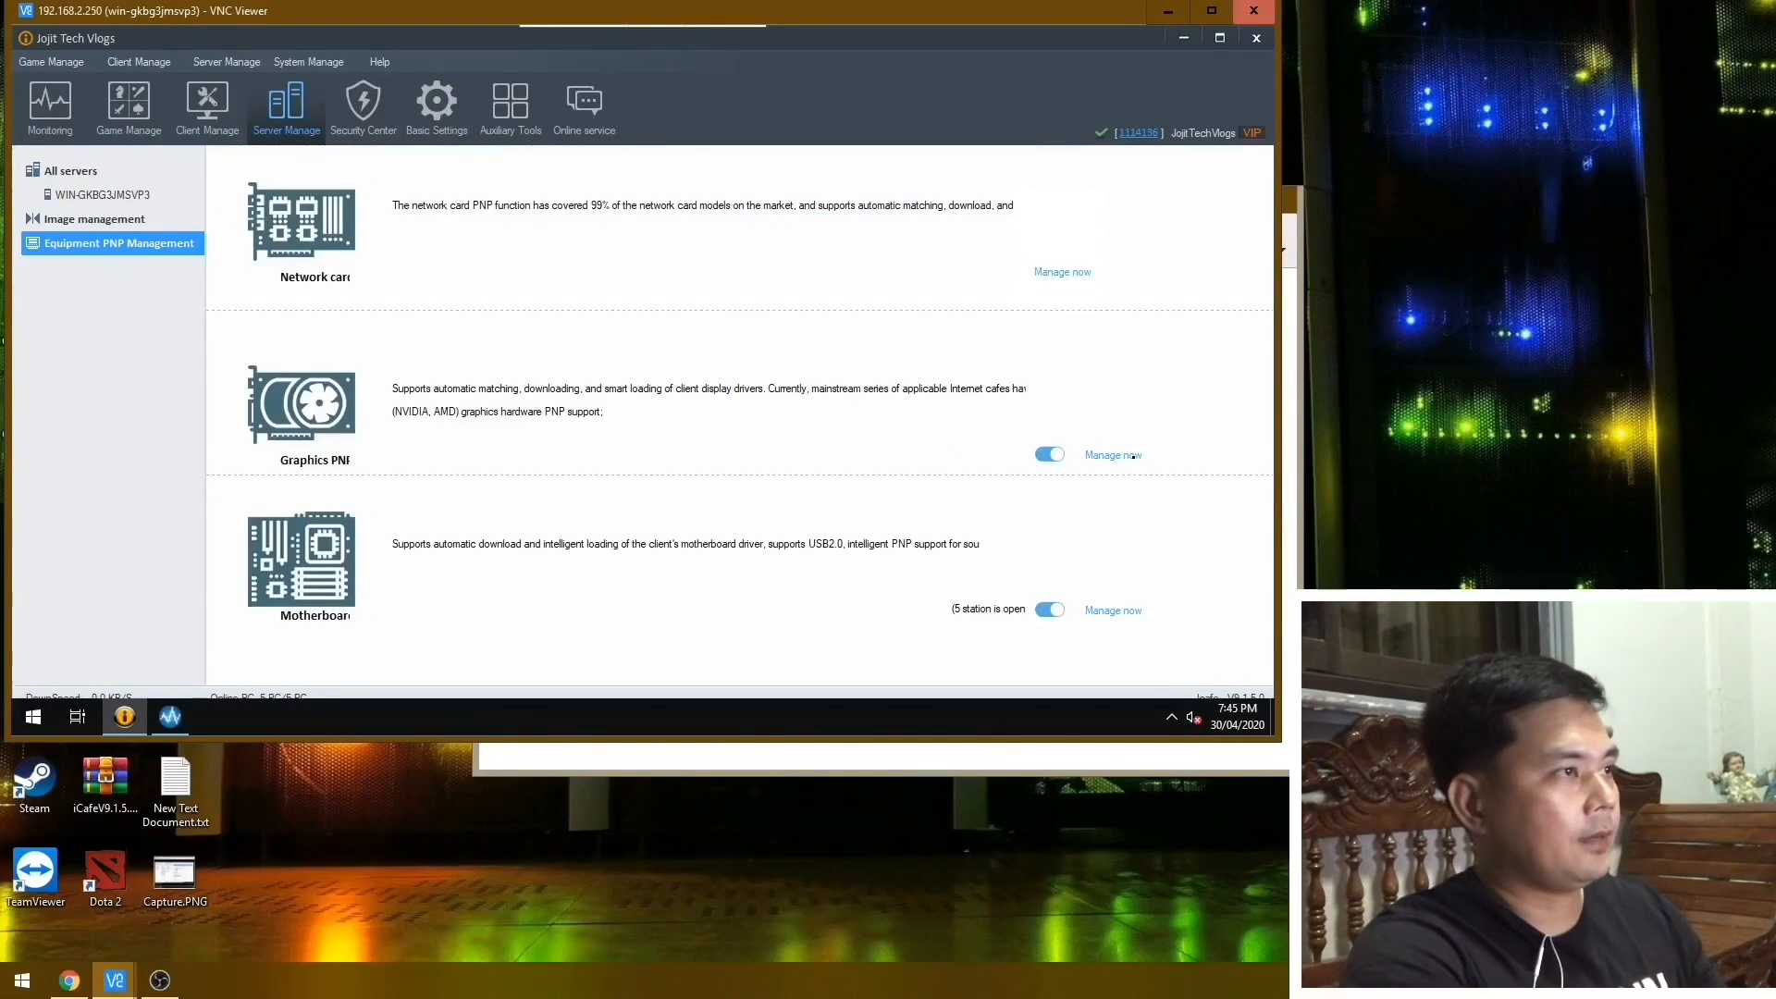
click(1113, 455)
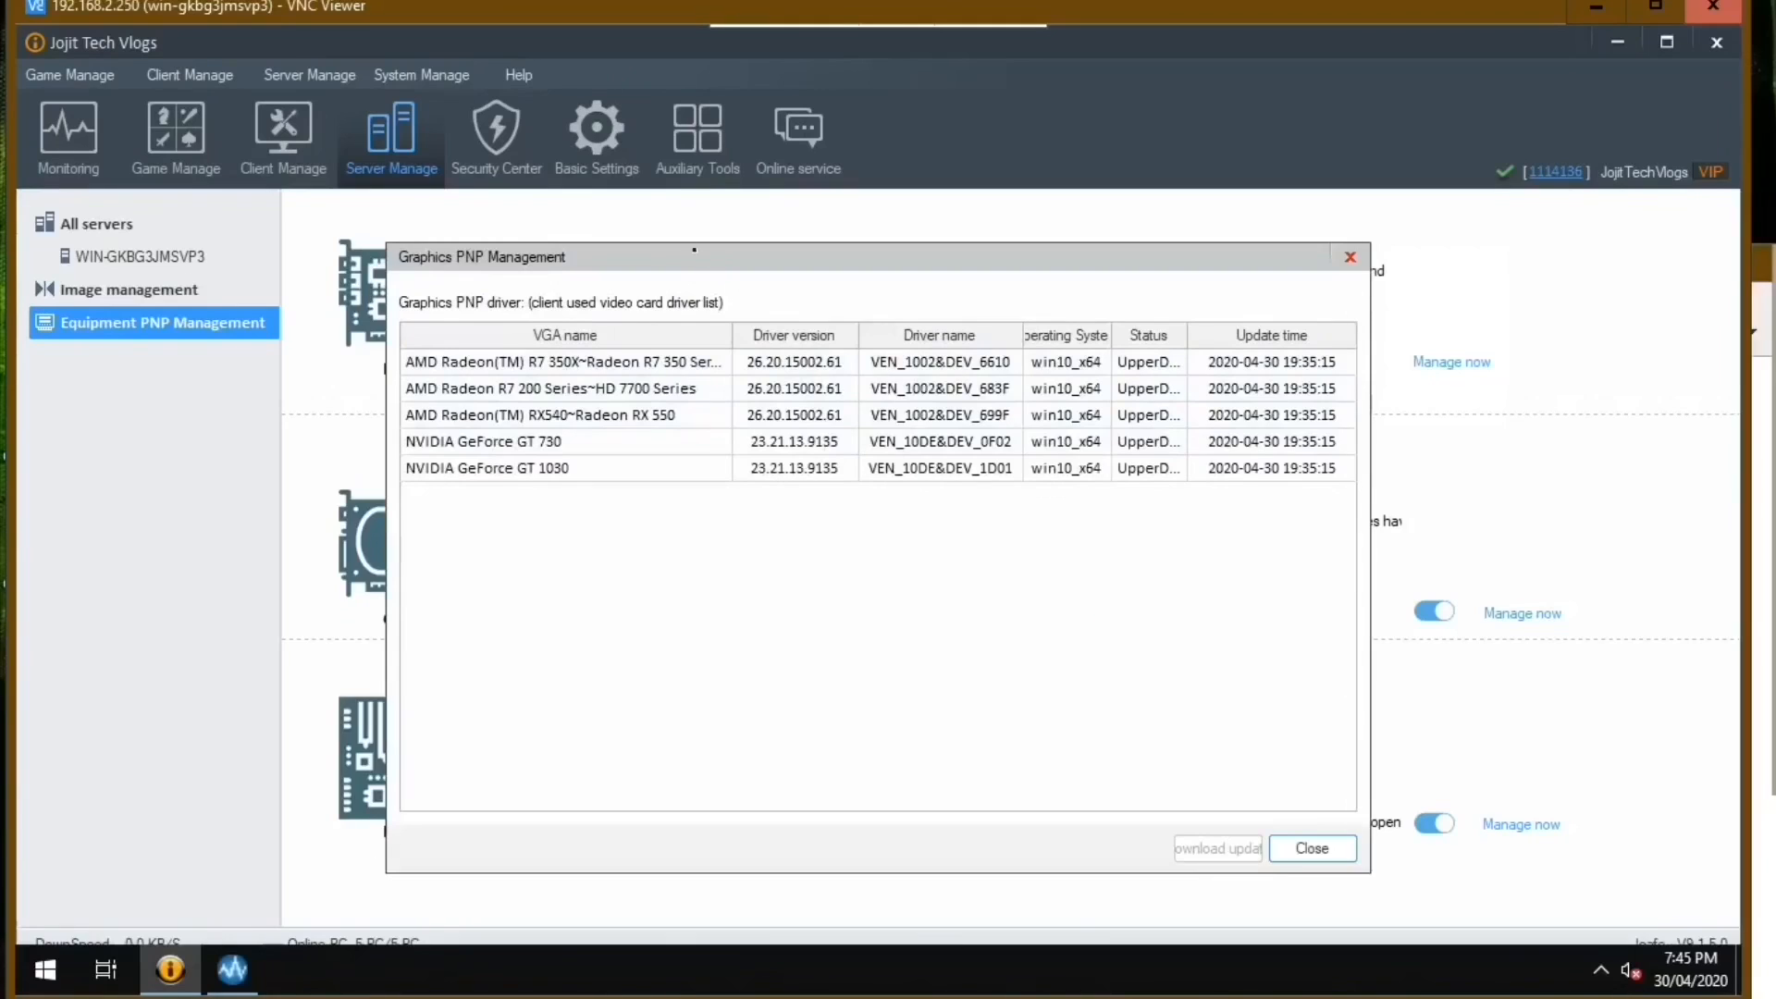
drag(707, 257, 642, 223)
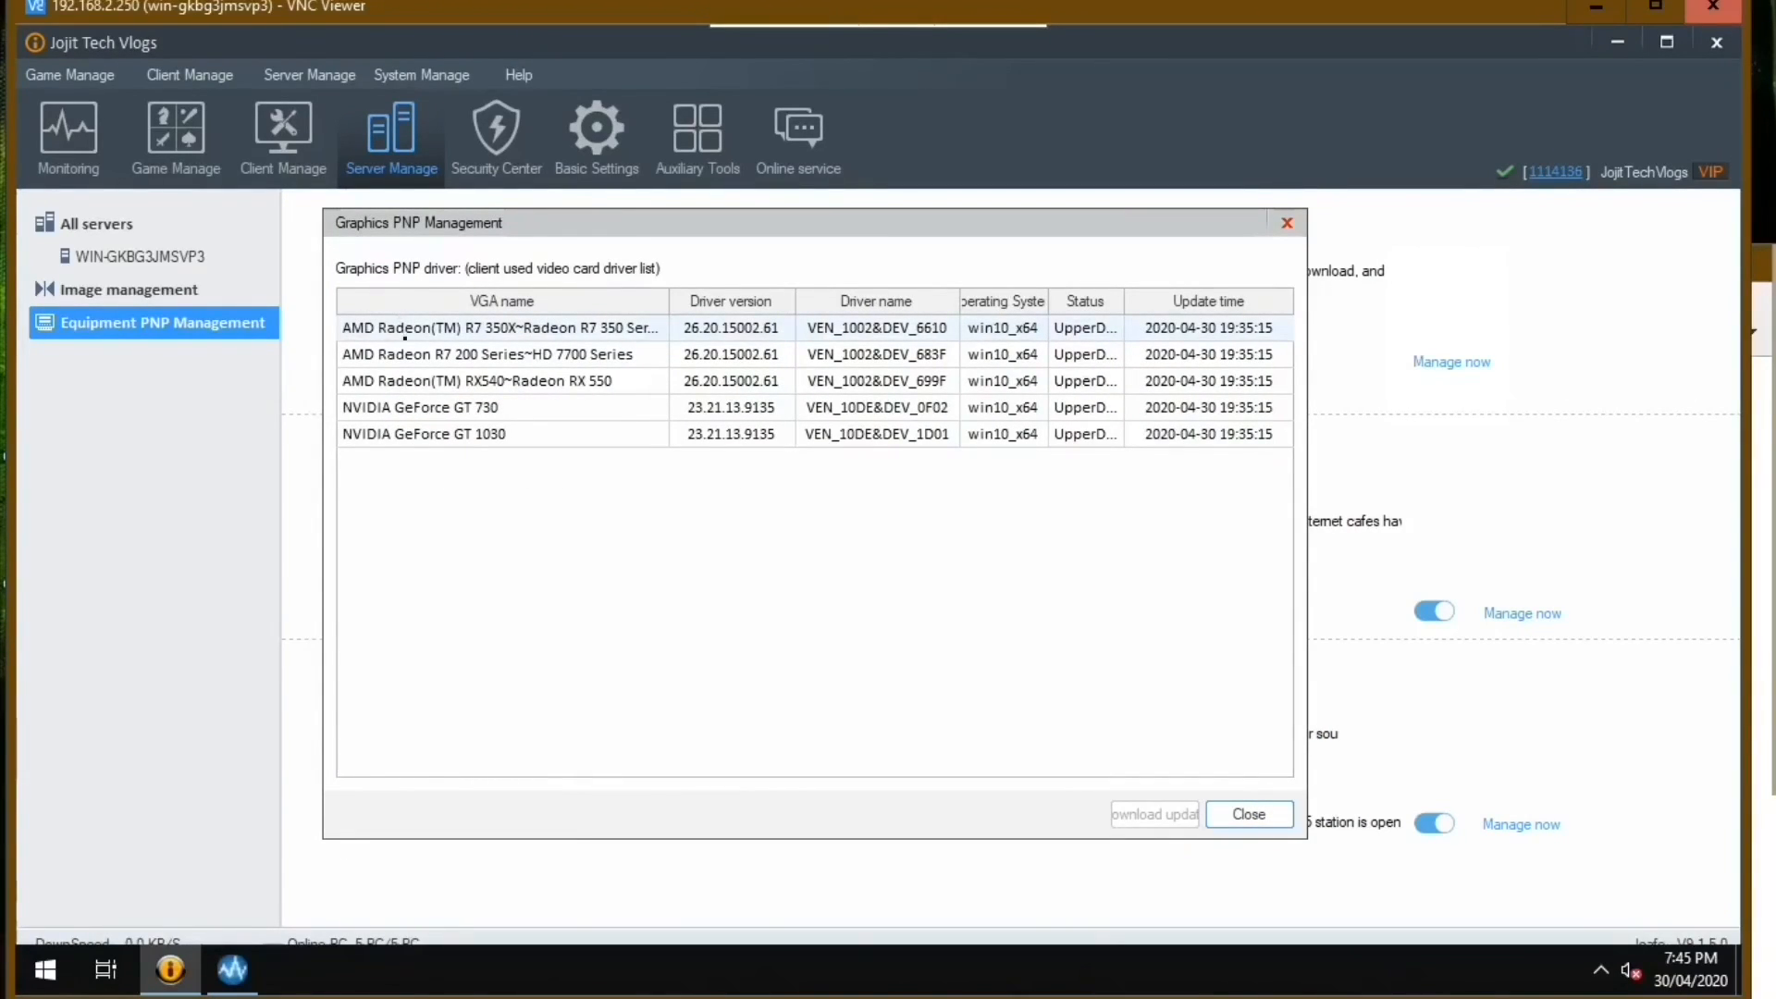
Examine the AMD Radeon and NVIDIA GeForce entries in the Graphics PNP driver list, including their driver versions.
click(411, 354)
click(426, 382)
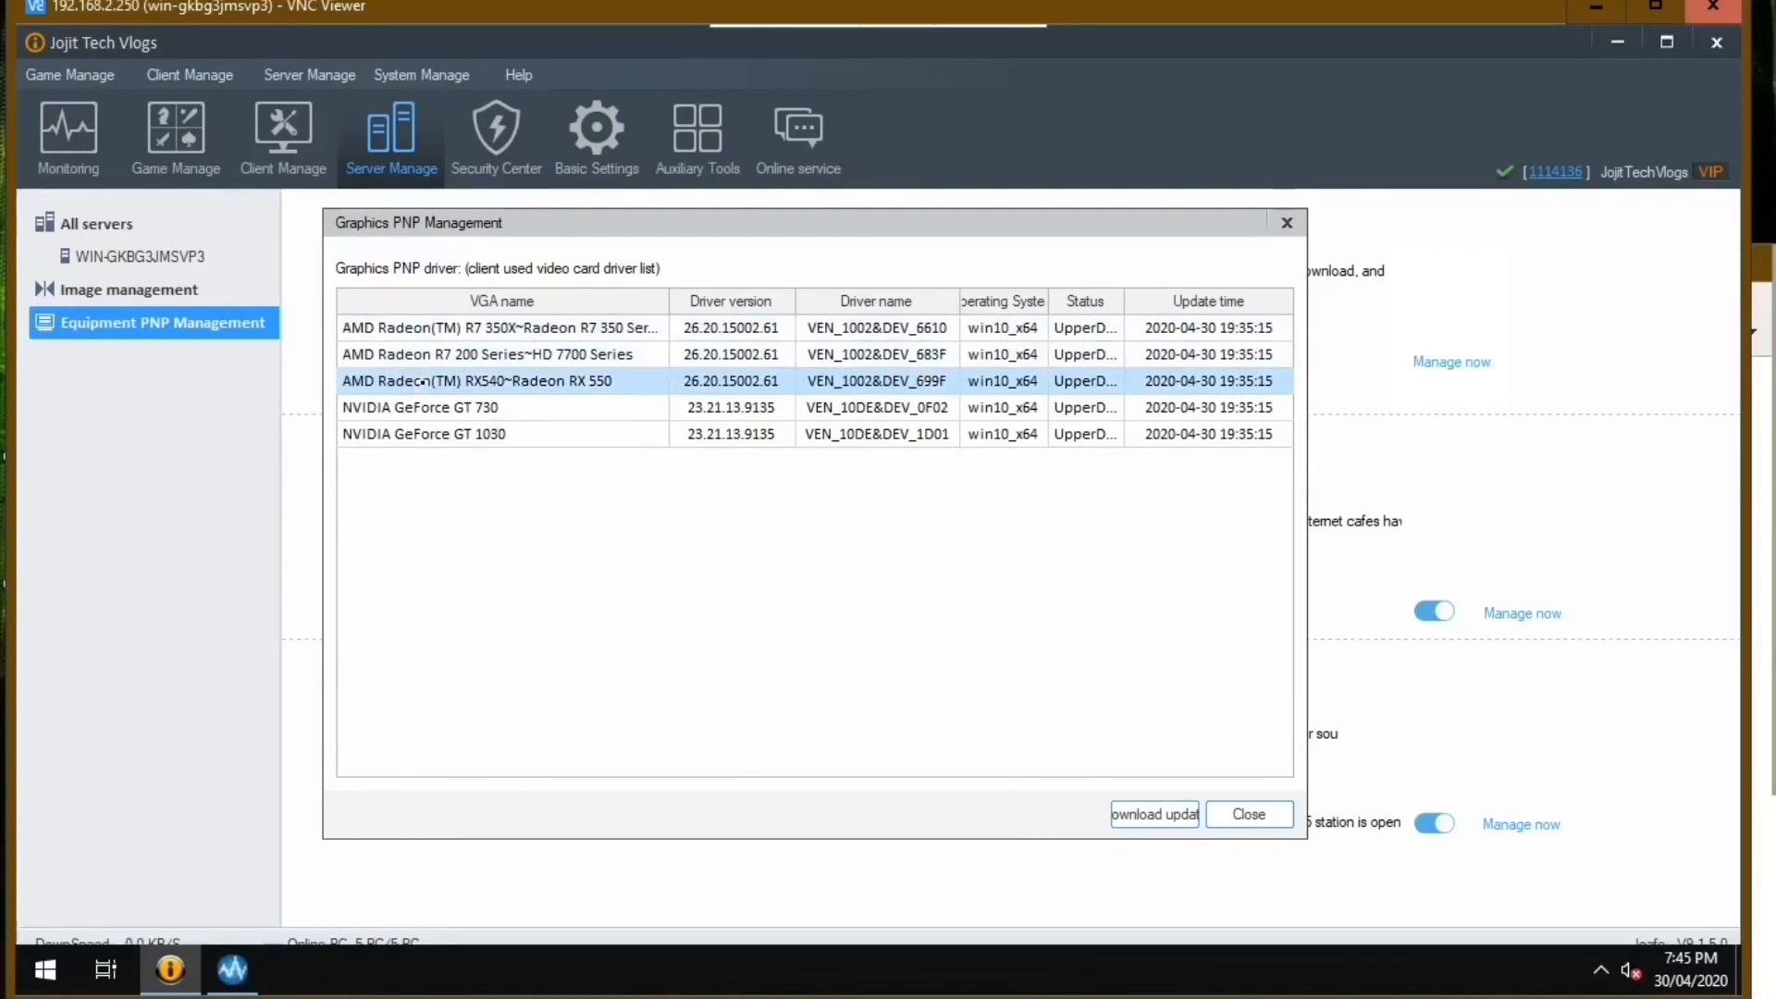
click(447, 330)
click(459, 361)
click(465, 381)
click(470, 407)
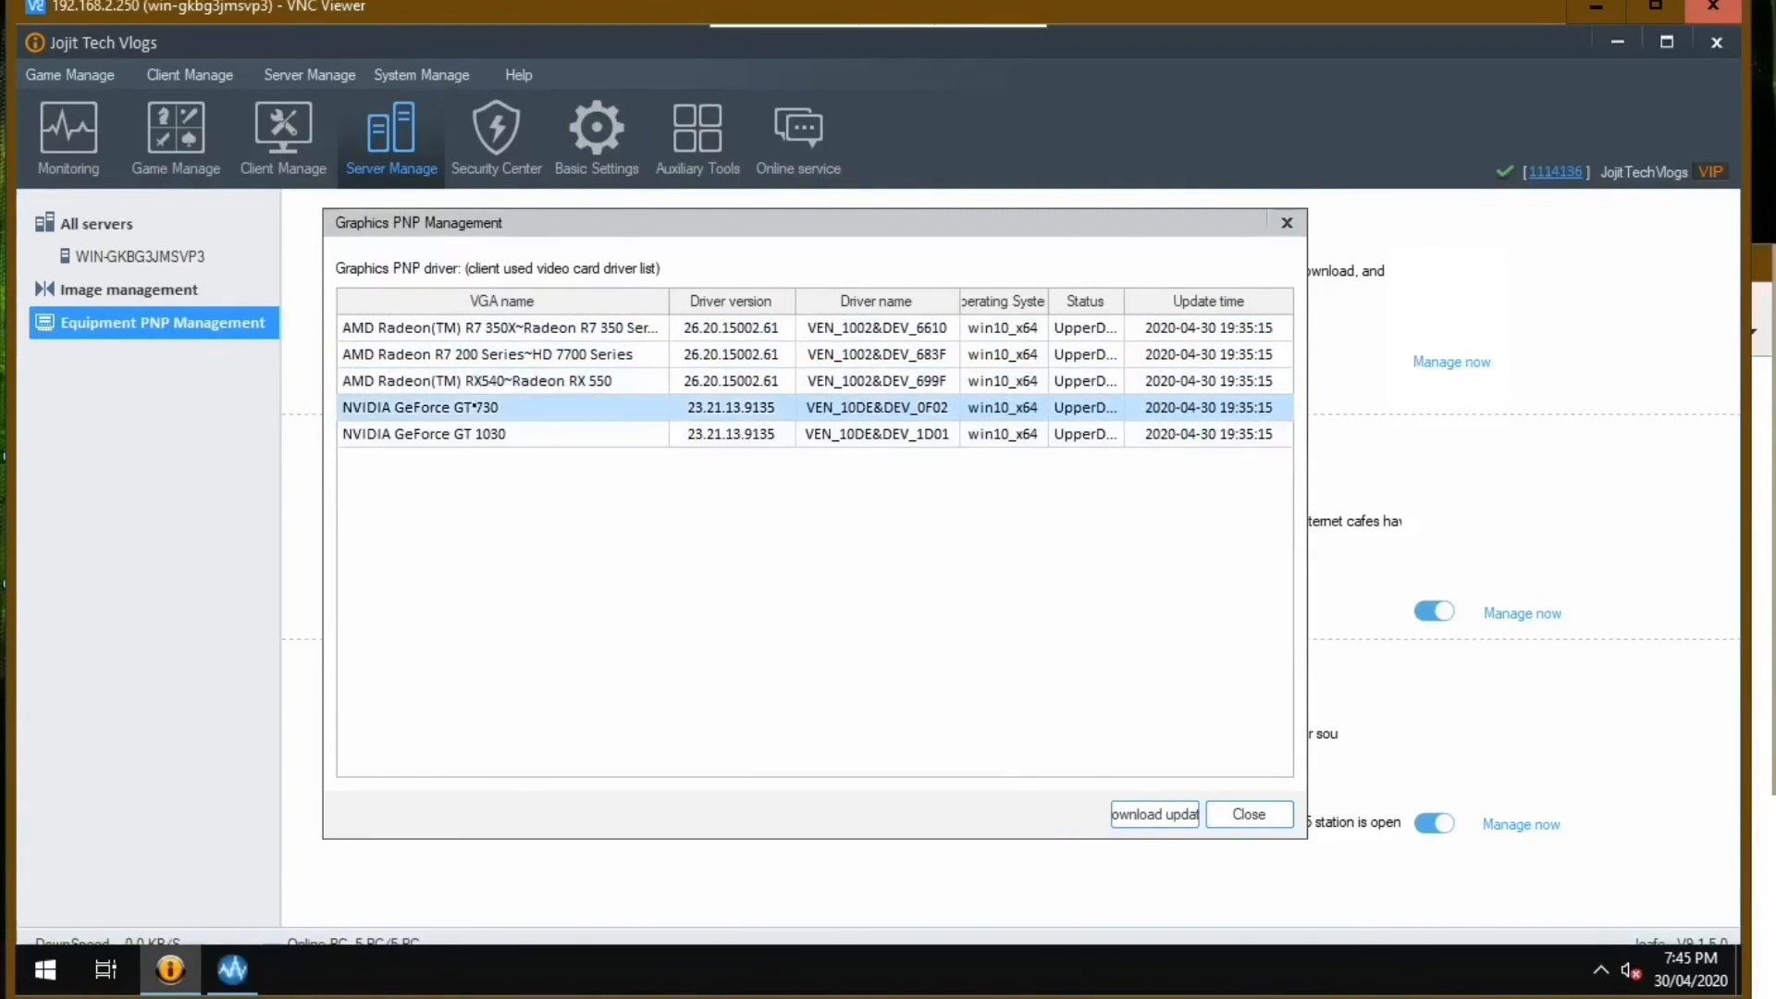
click(472, 434)
click(485, 407)
click(518, 381)
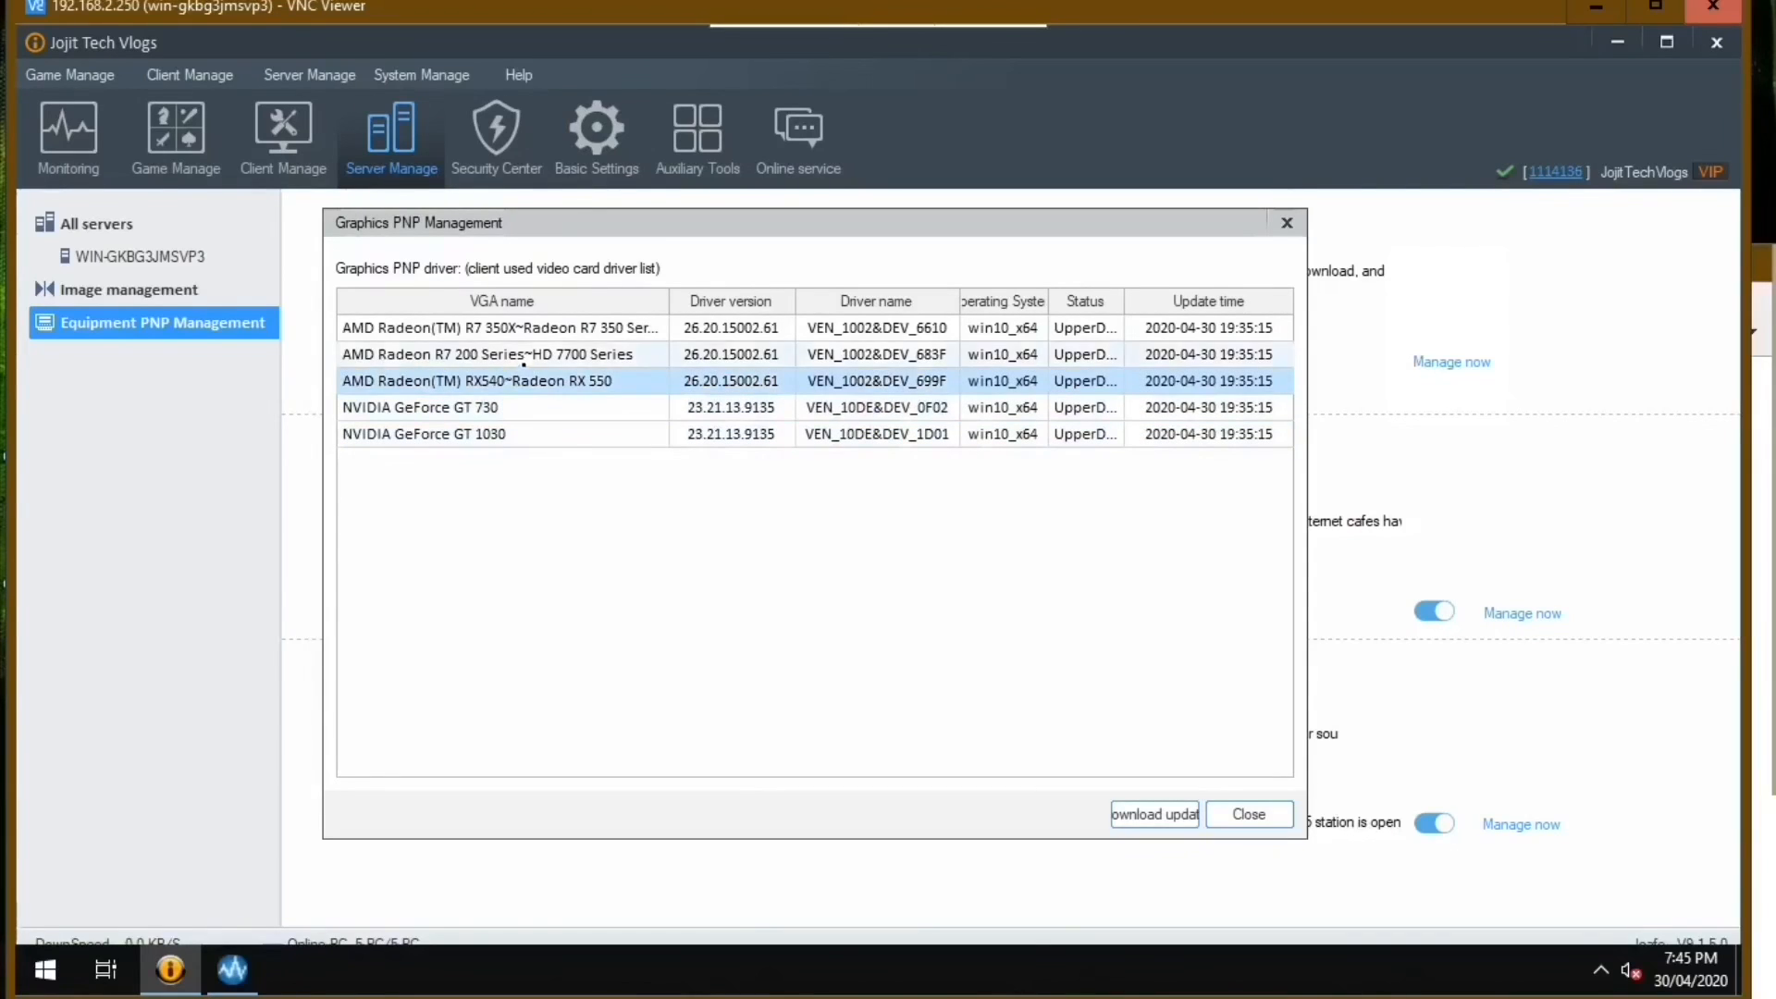
click(526, 354)
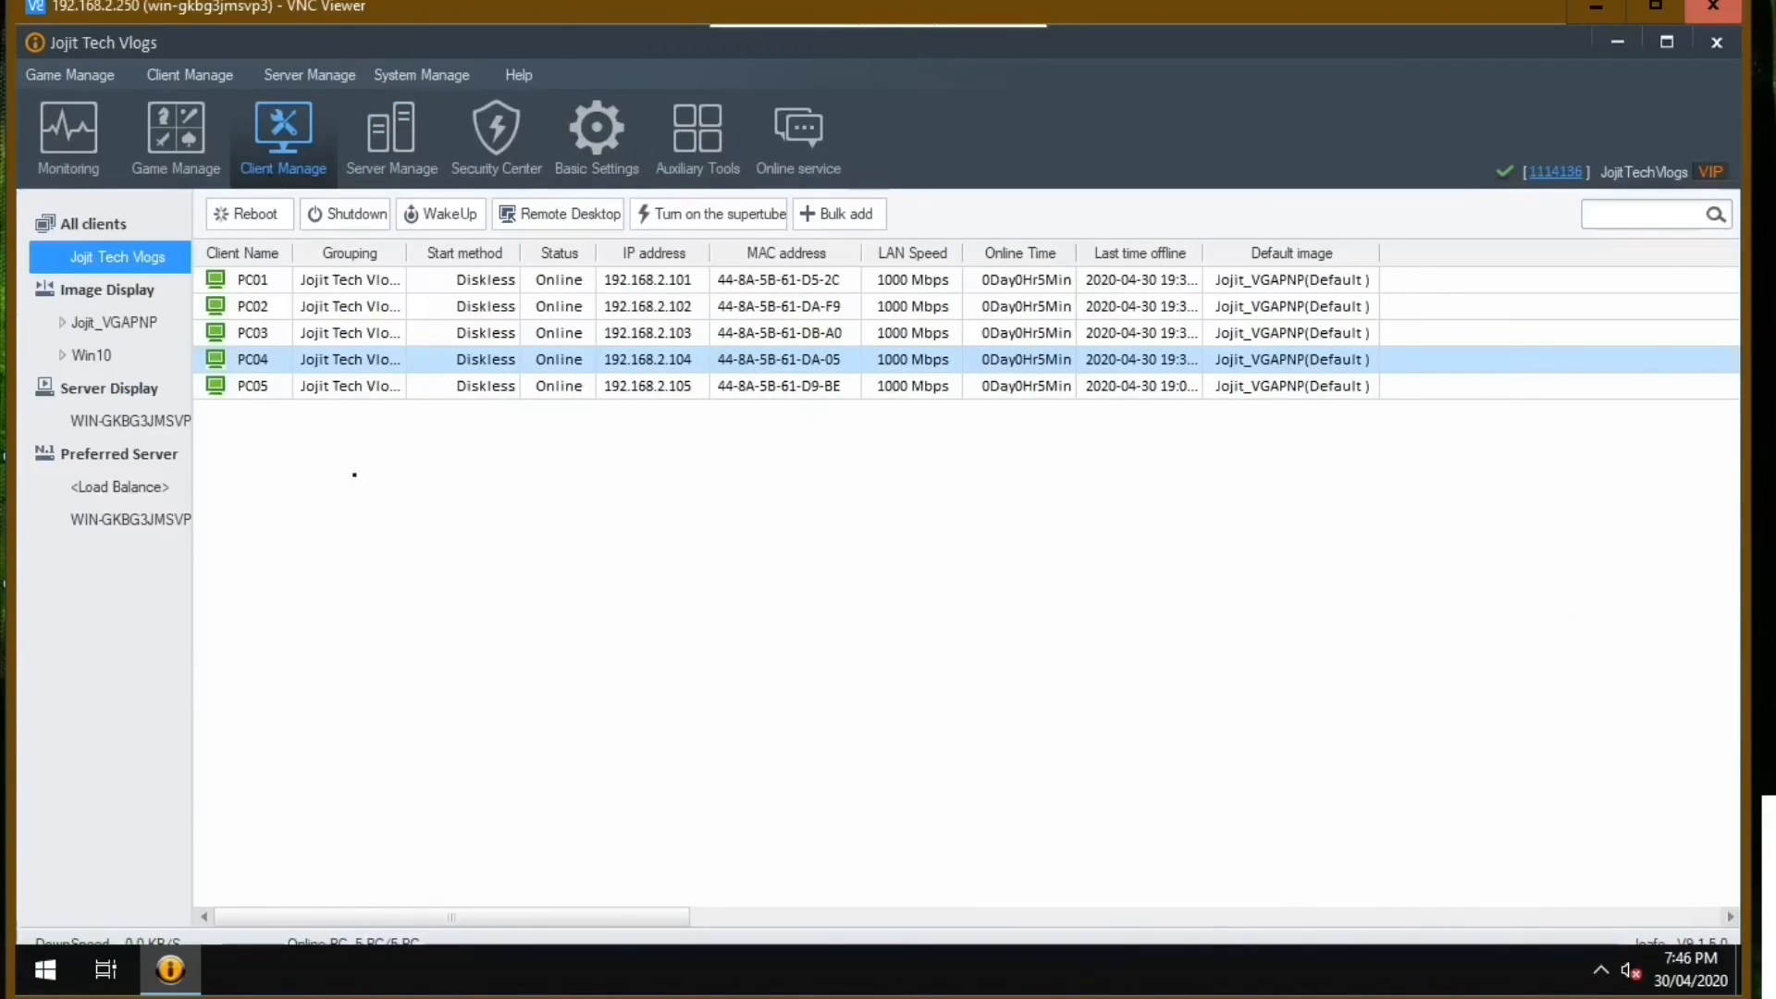
Start a Remote Desktop session to client PC04.
right_click(274, 368)
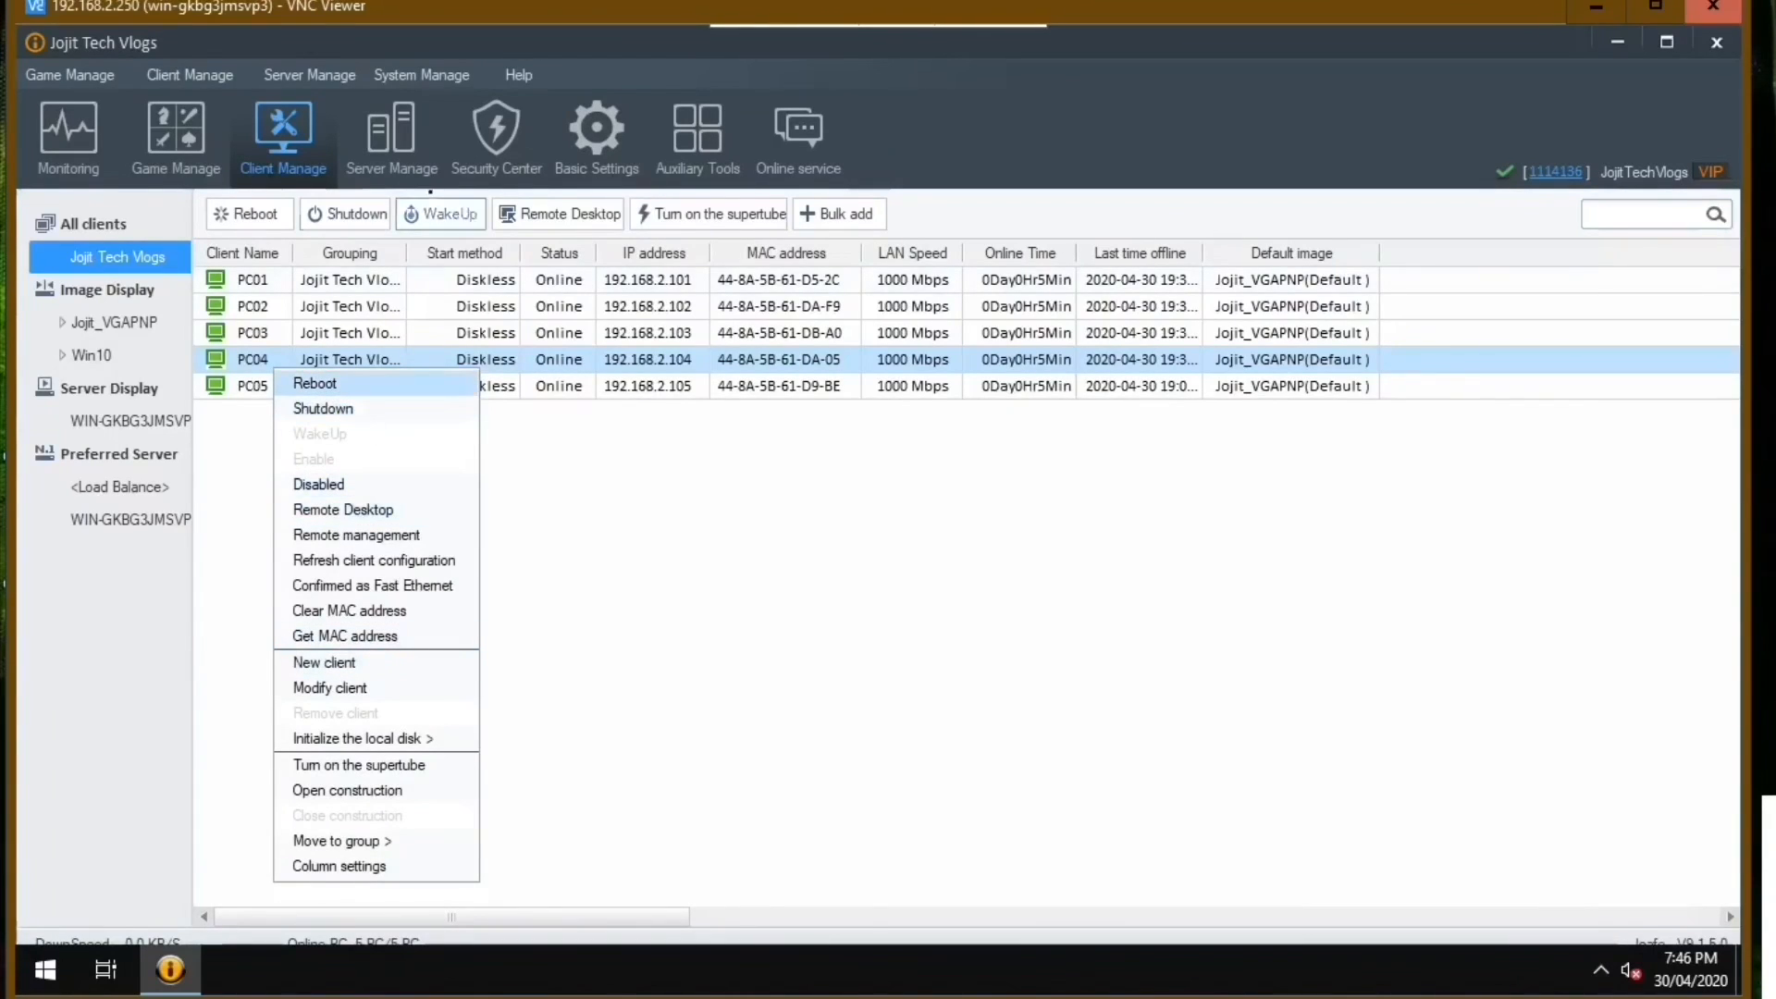
click(540, 219)
click(879, 657)
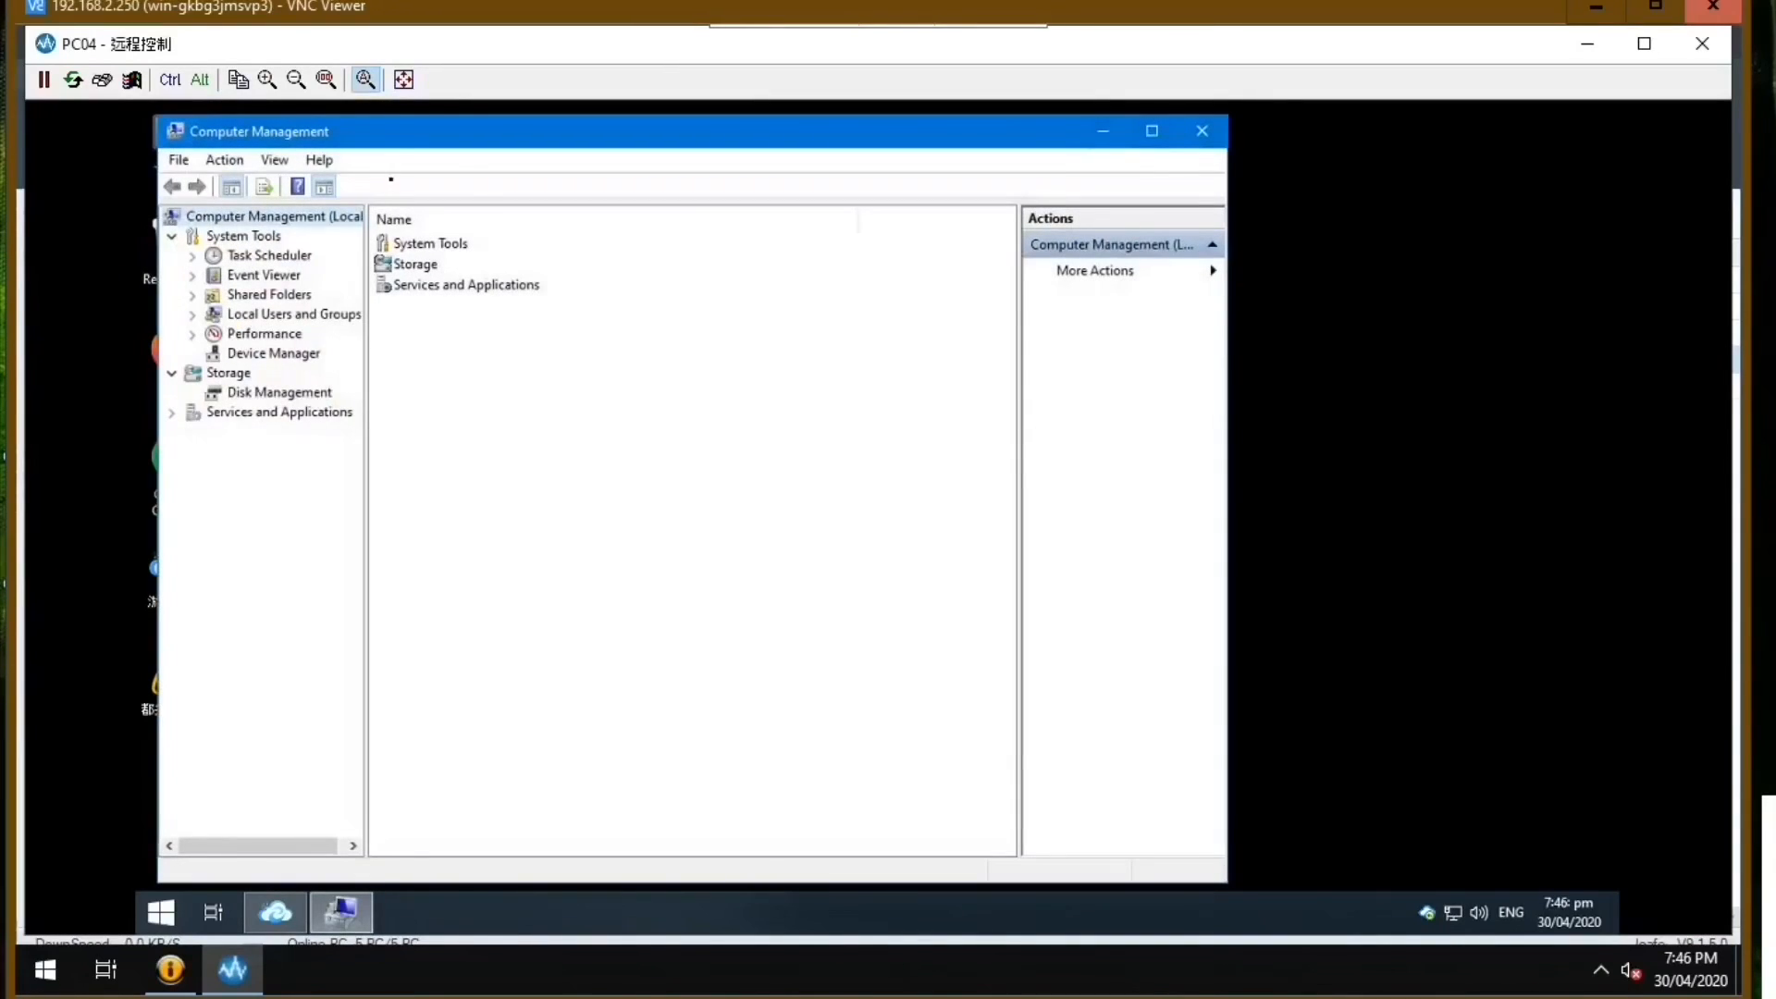
Inspect PC04's display adapter in Device Manager and select the NVIDIA GeForce GT 1030.
click(358, 354)
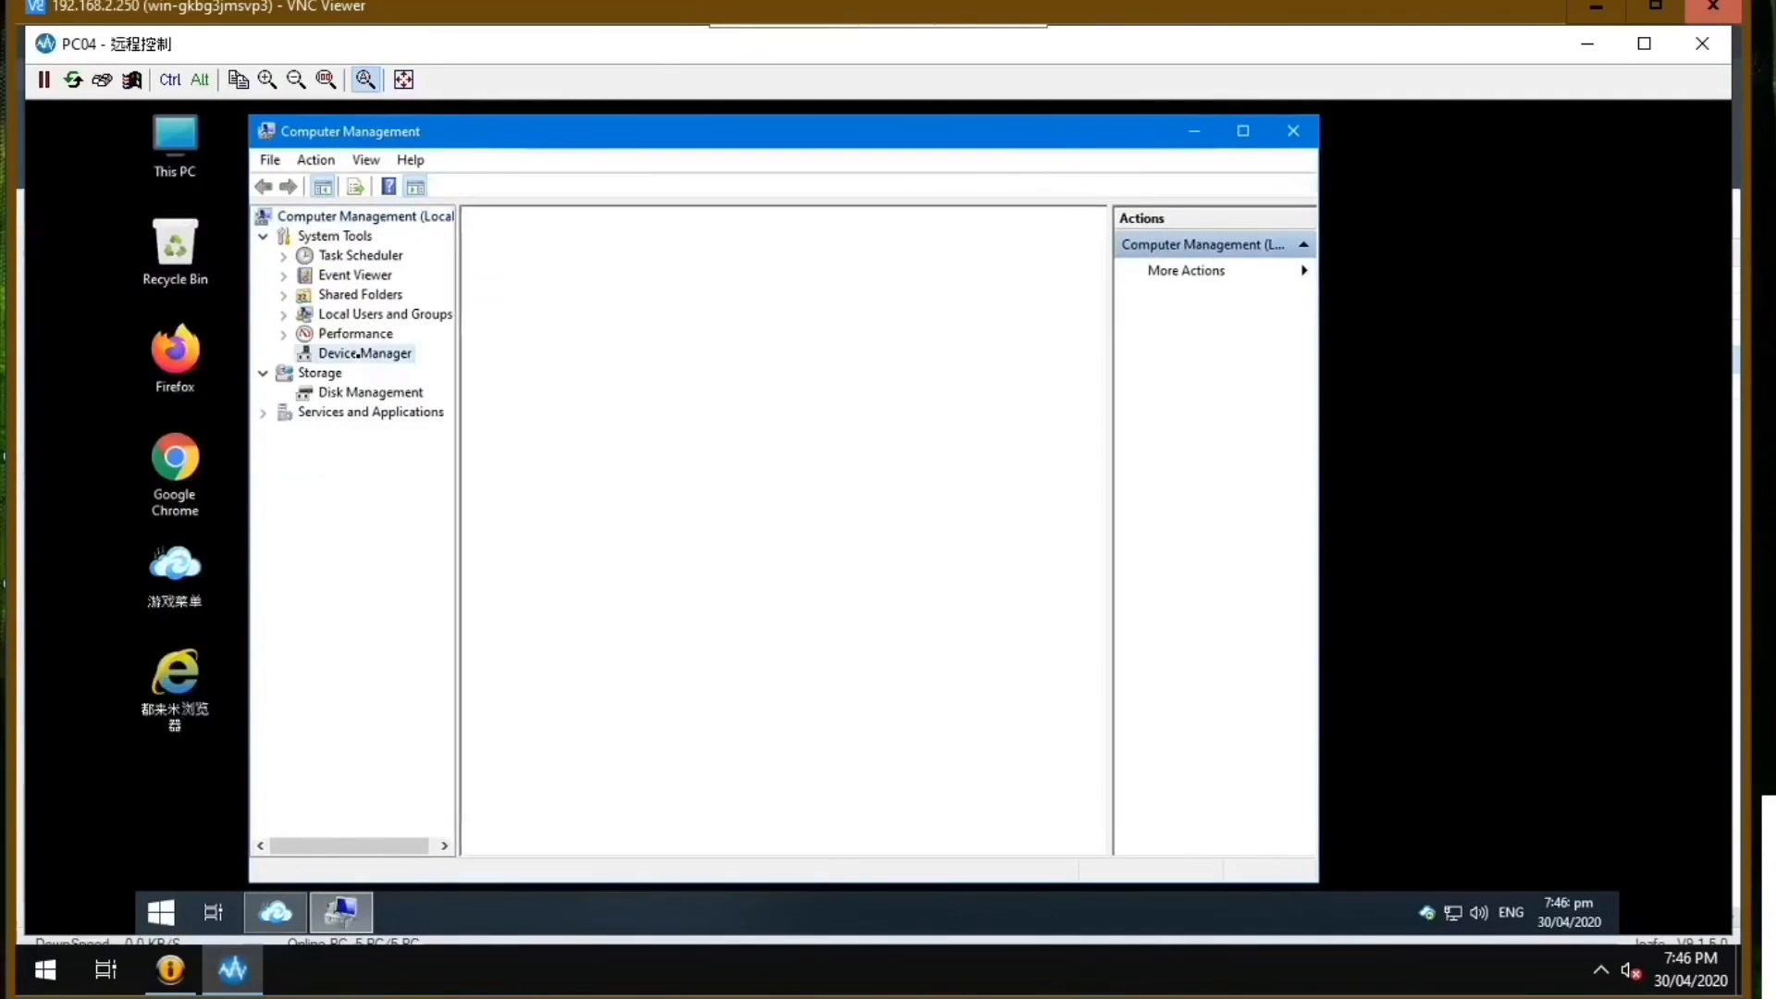
click(496, 293)
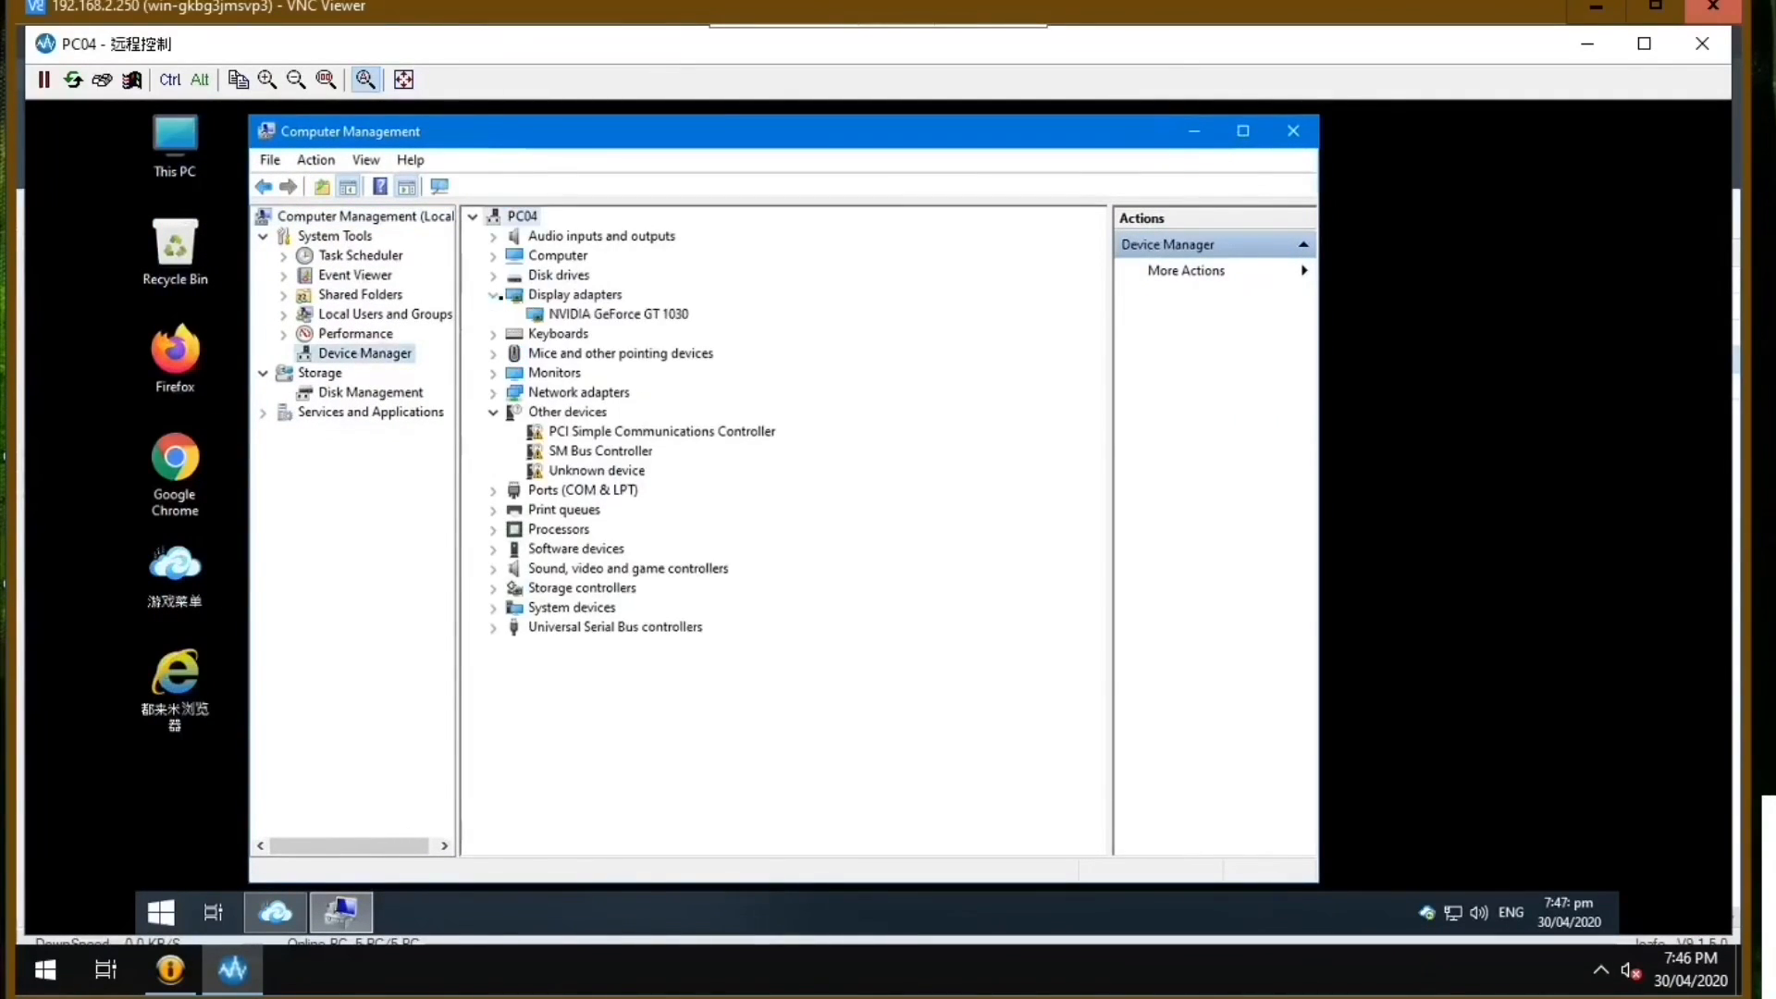
click(673, 313)
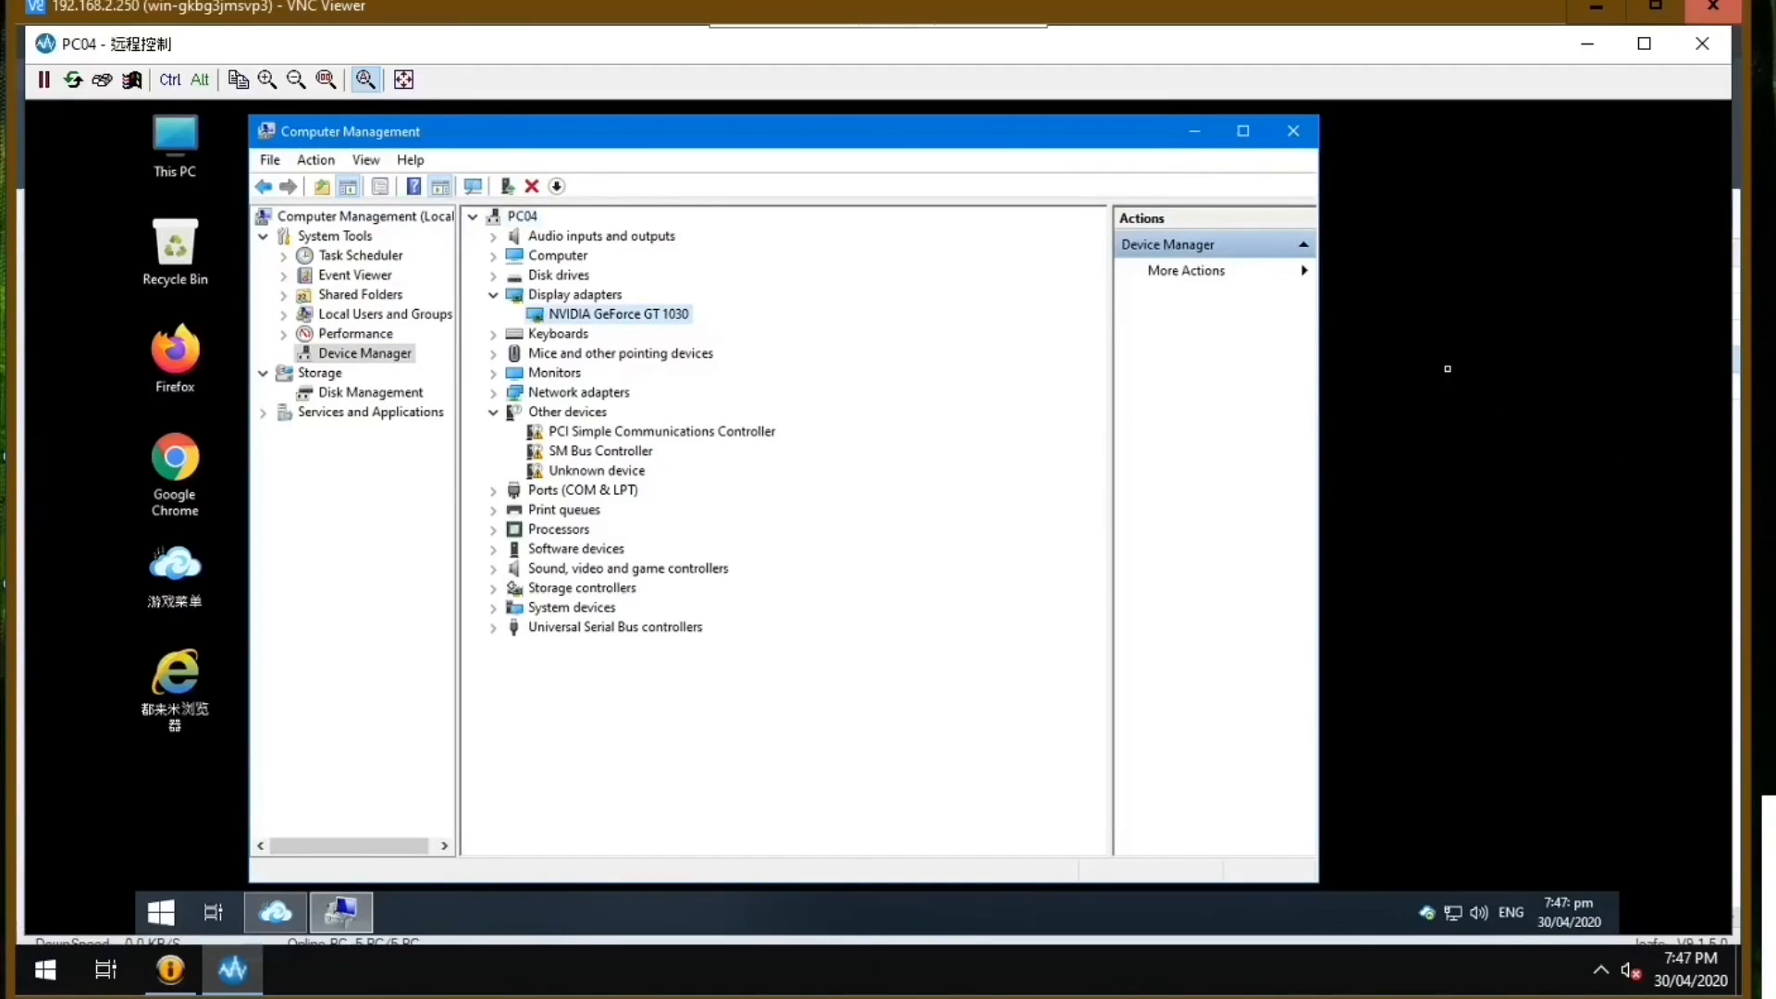
Open the NVIDIA Control Panel on PC04 and move it aside to compare it with Device Manager.
right_click(1402, 241)
click(1393, 393)
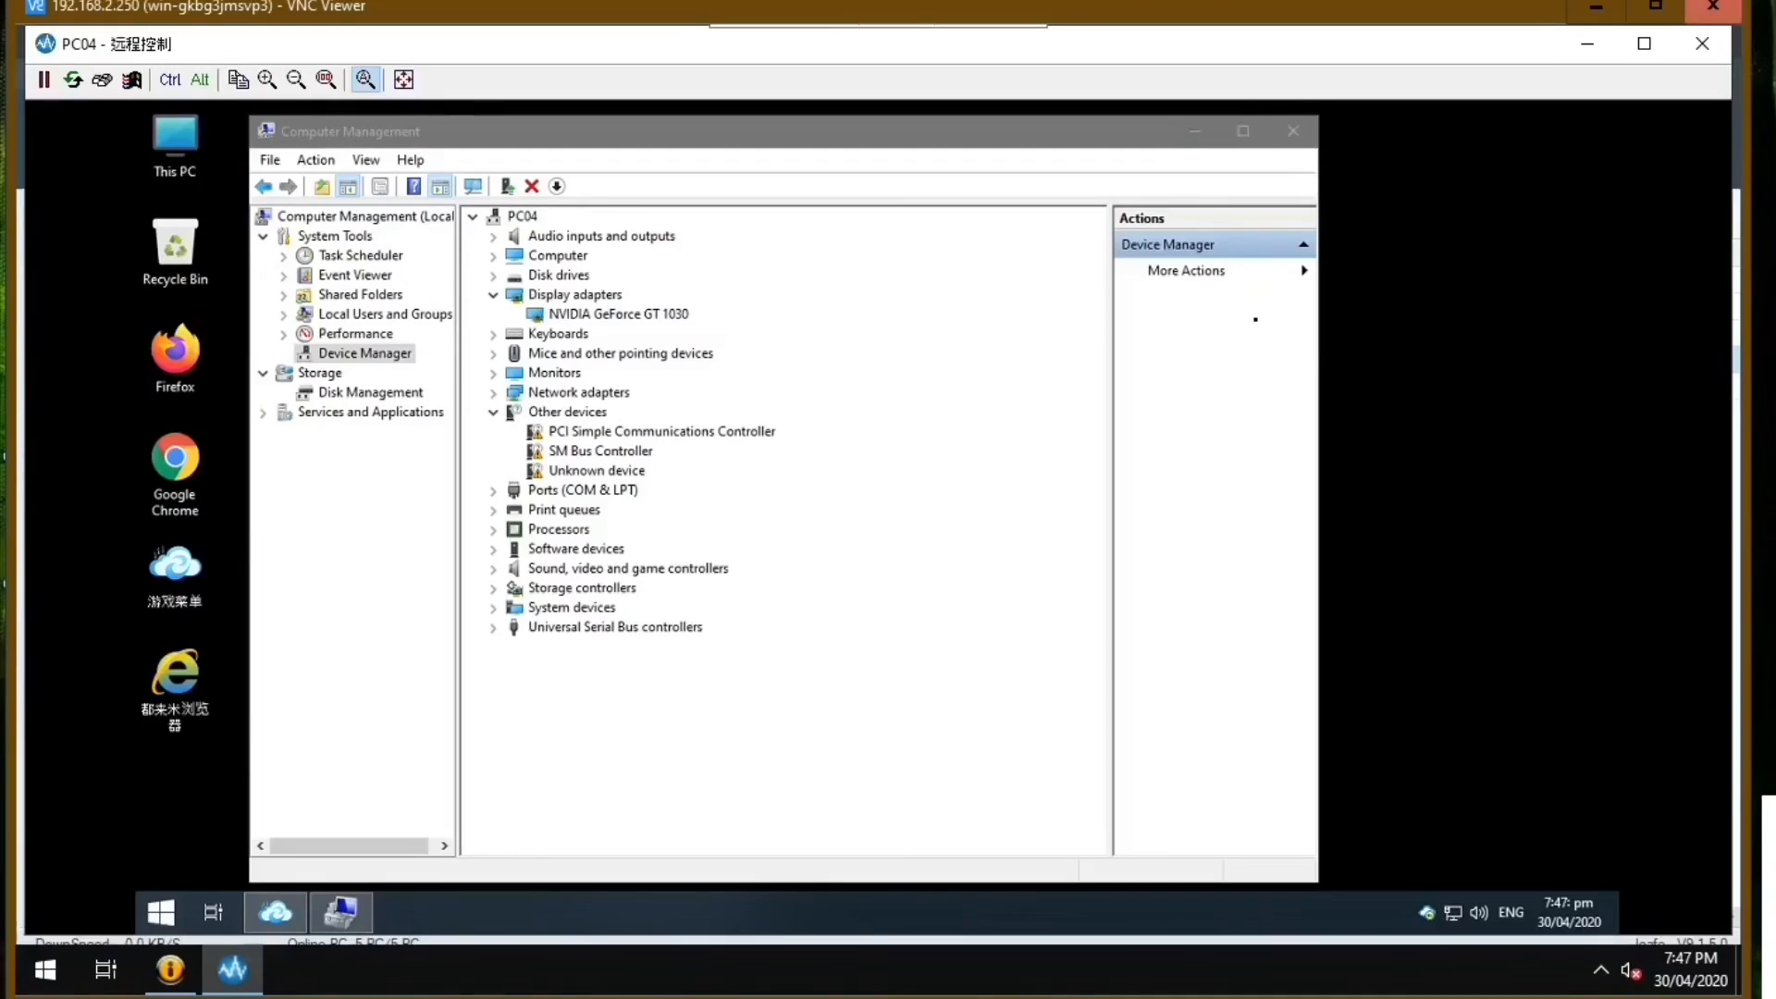
drag(662, 155, 859, 171)
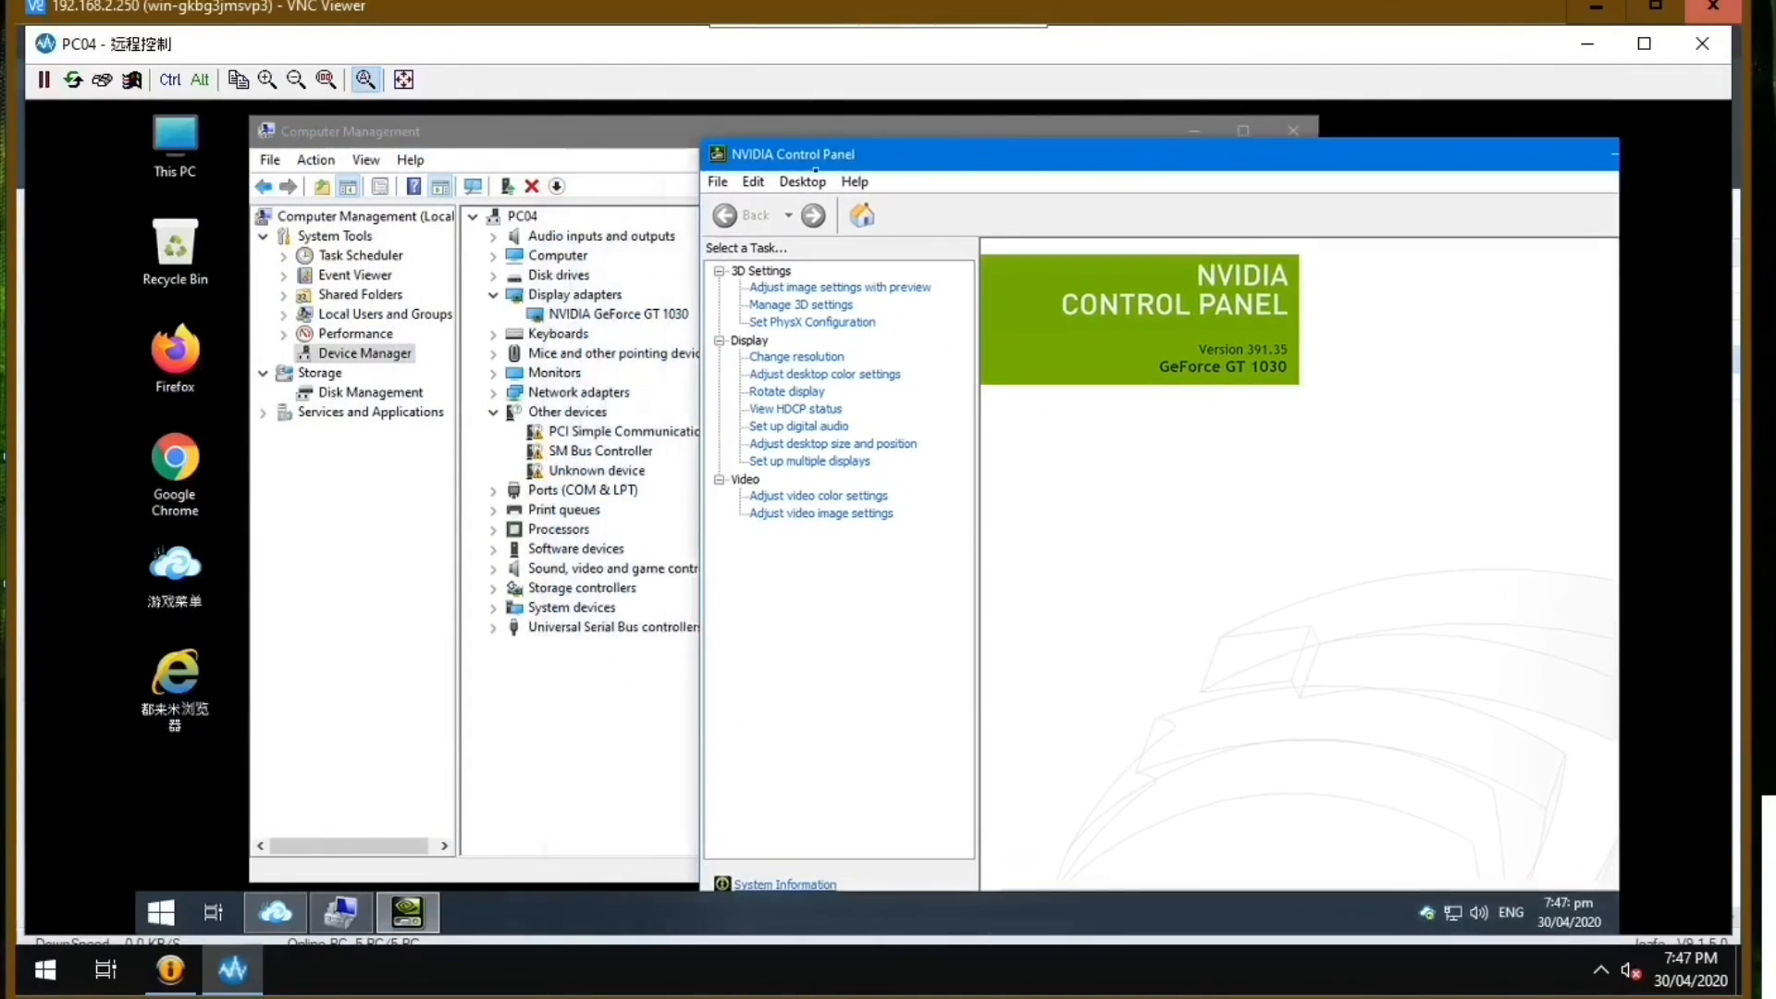
click(624, 132)
click(1417, 317)
Review the whole list of installed programs in PC04's Programs and Features.
click(157, 914)
click(479, 685)
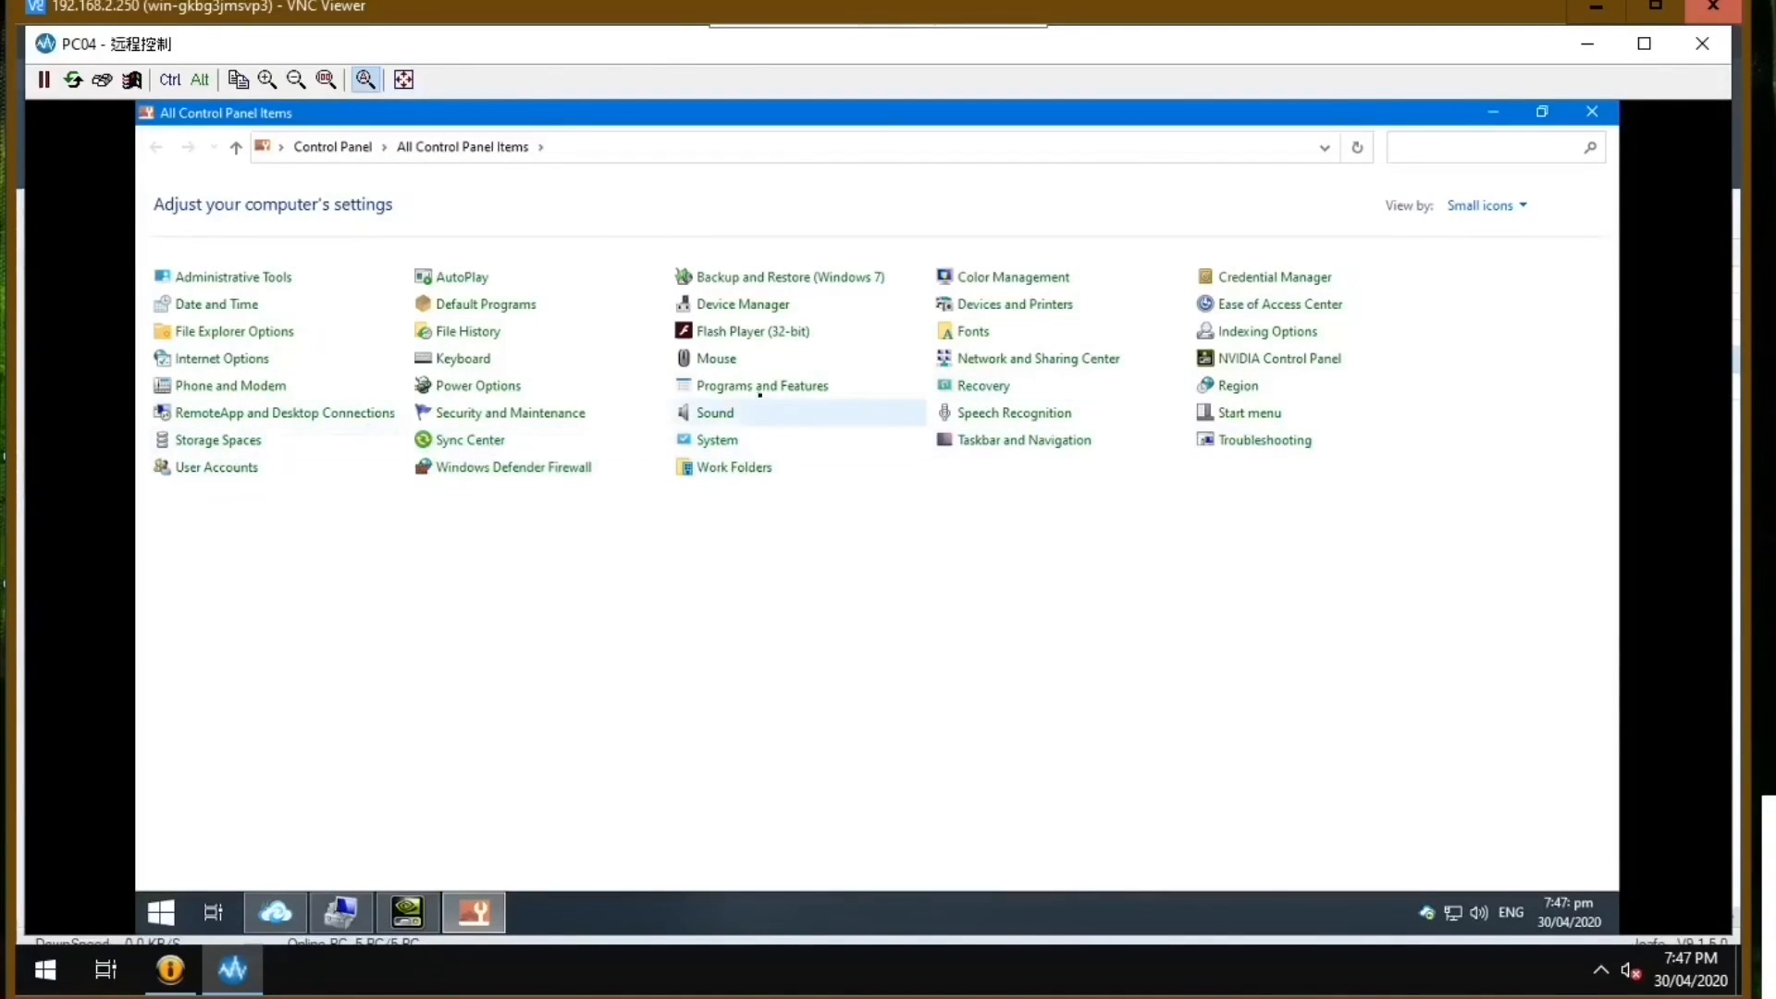
click(760, 389)
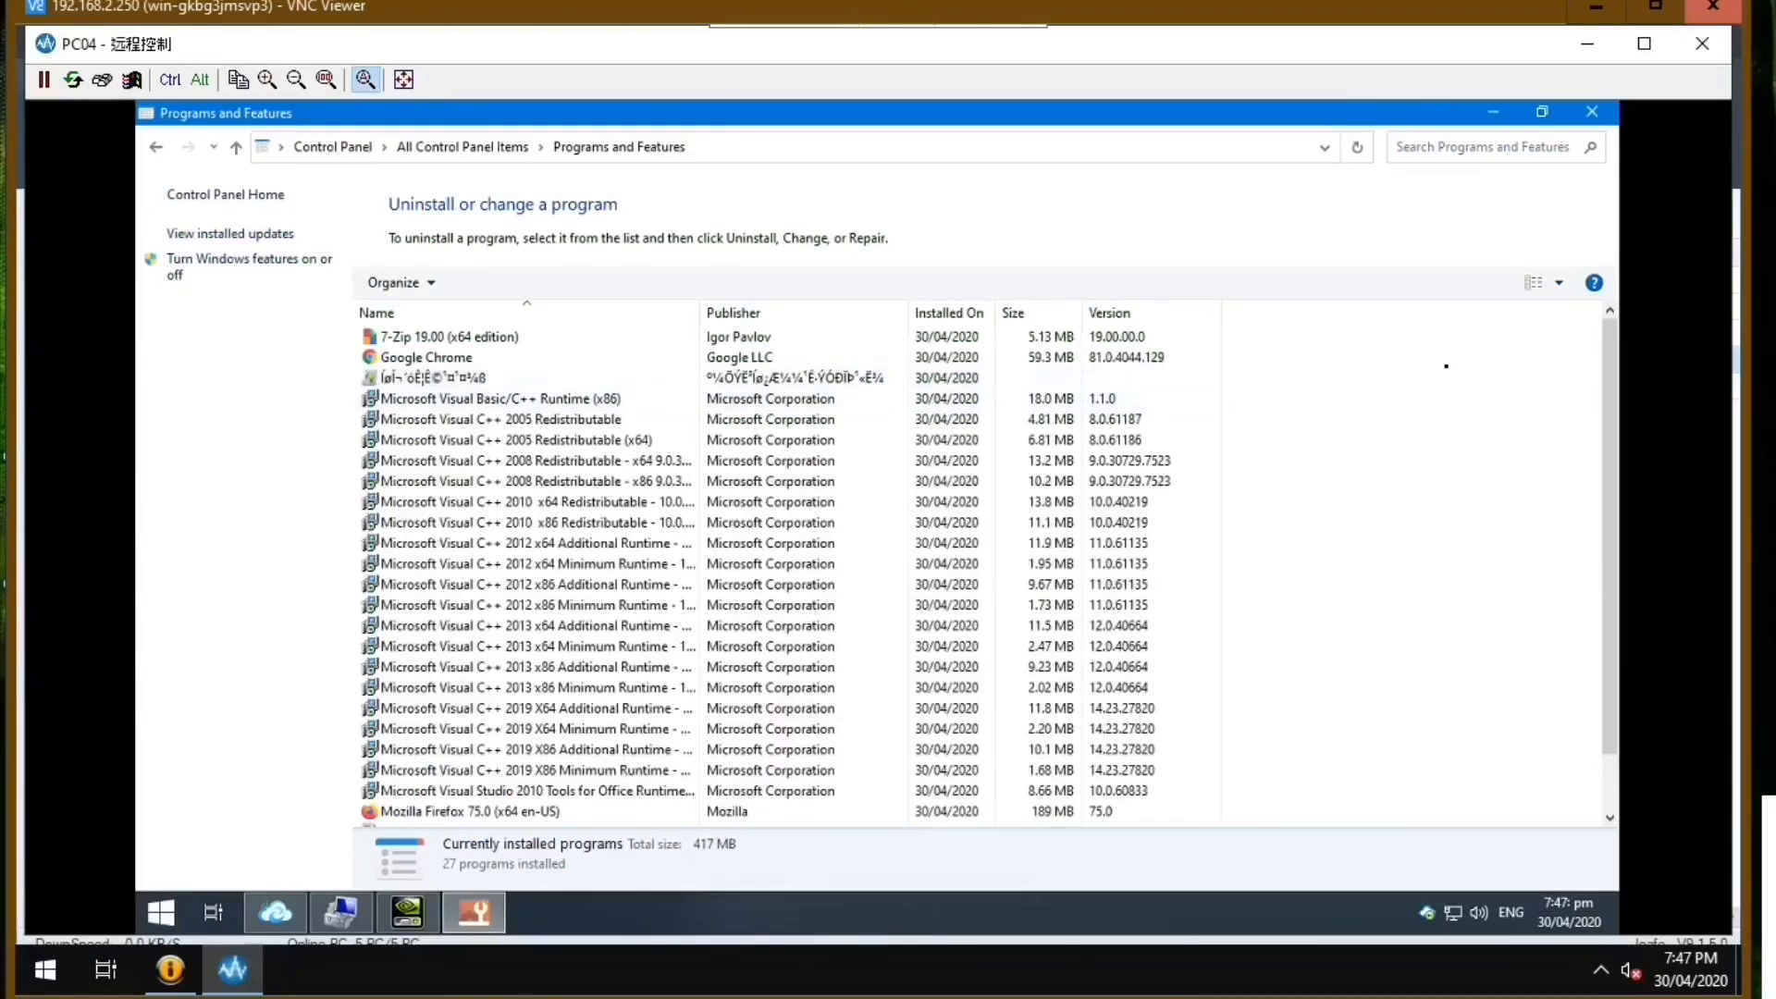
scroll(1601, 336, down, 1)
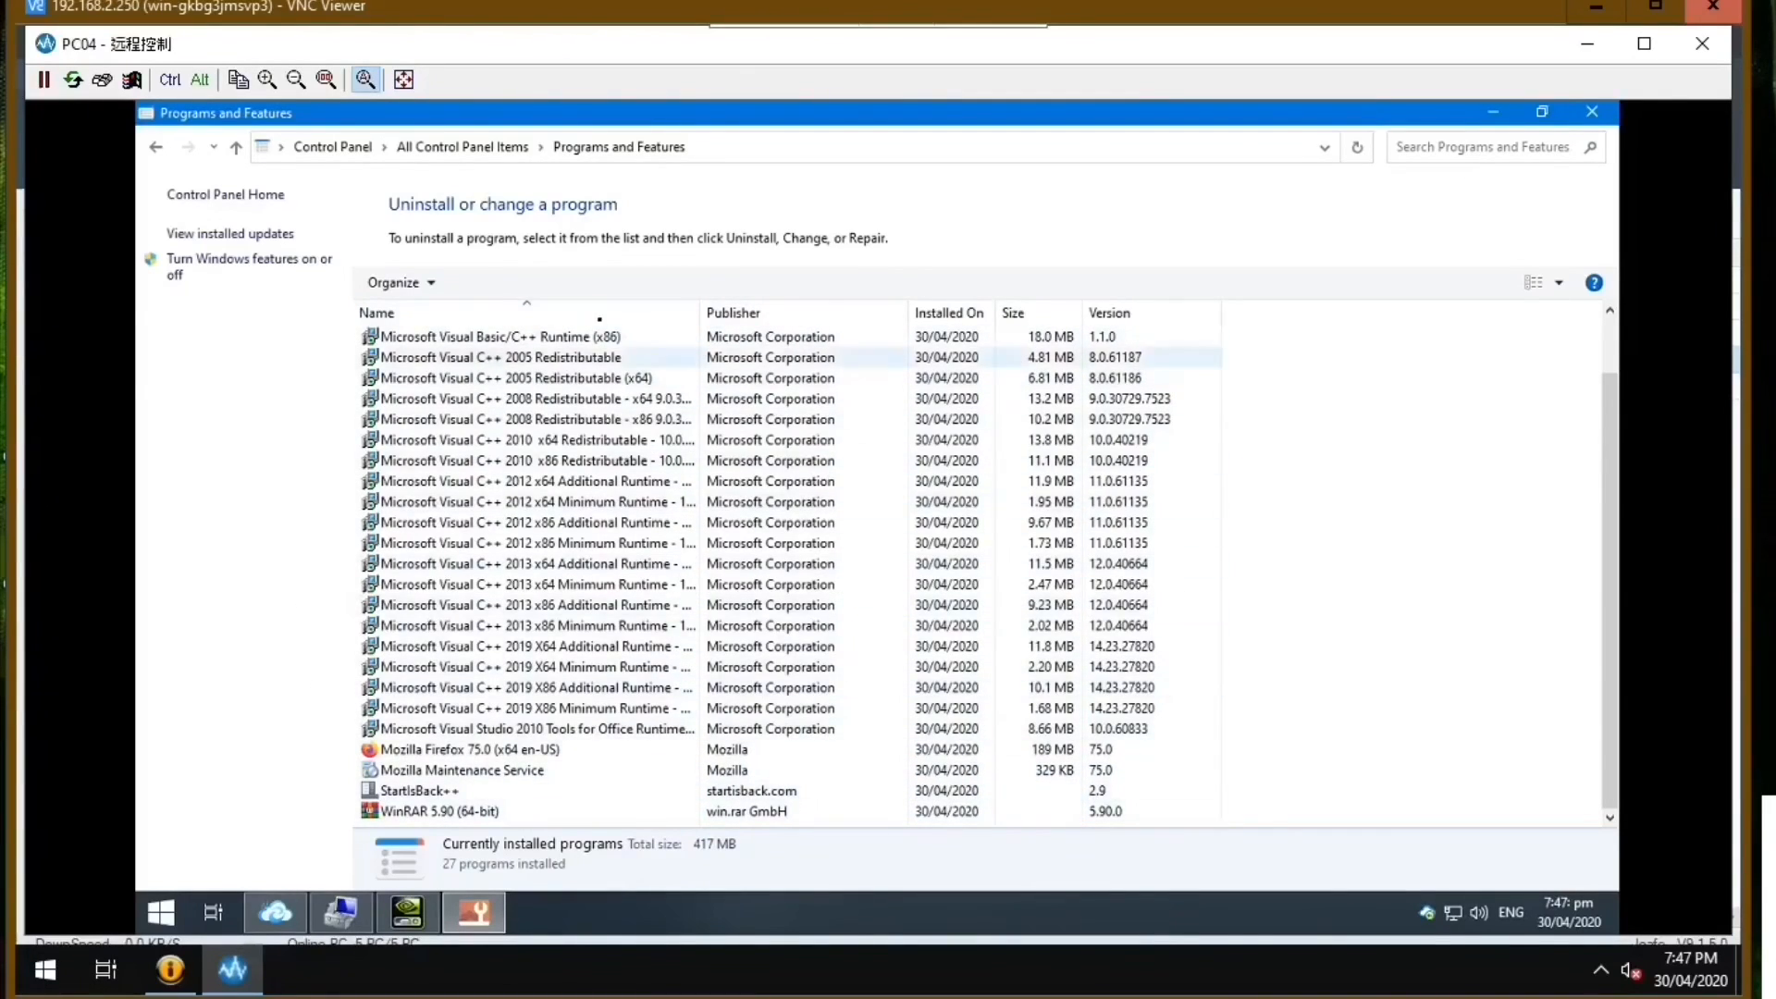
scroll(1609, 567, up, 1)
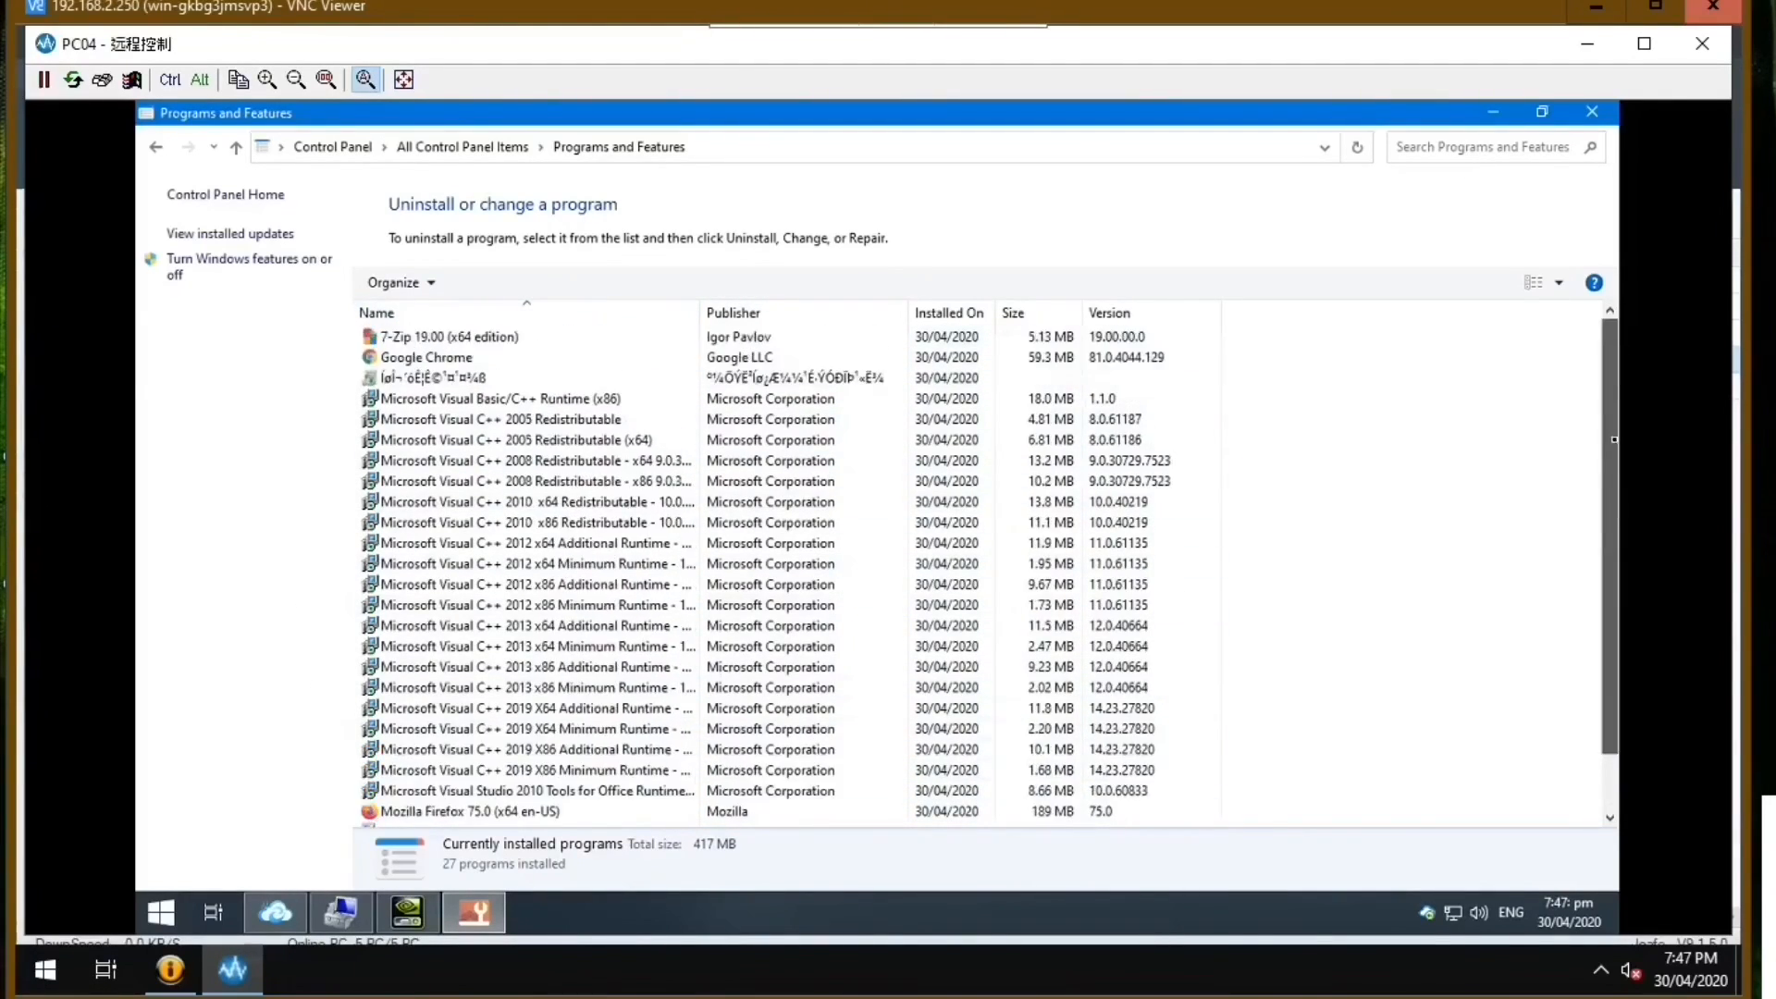
Close Programs and Features, the NVIDIA Control Panel and Computer Management on PC04.
click(1593, 113)
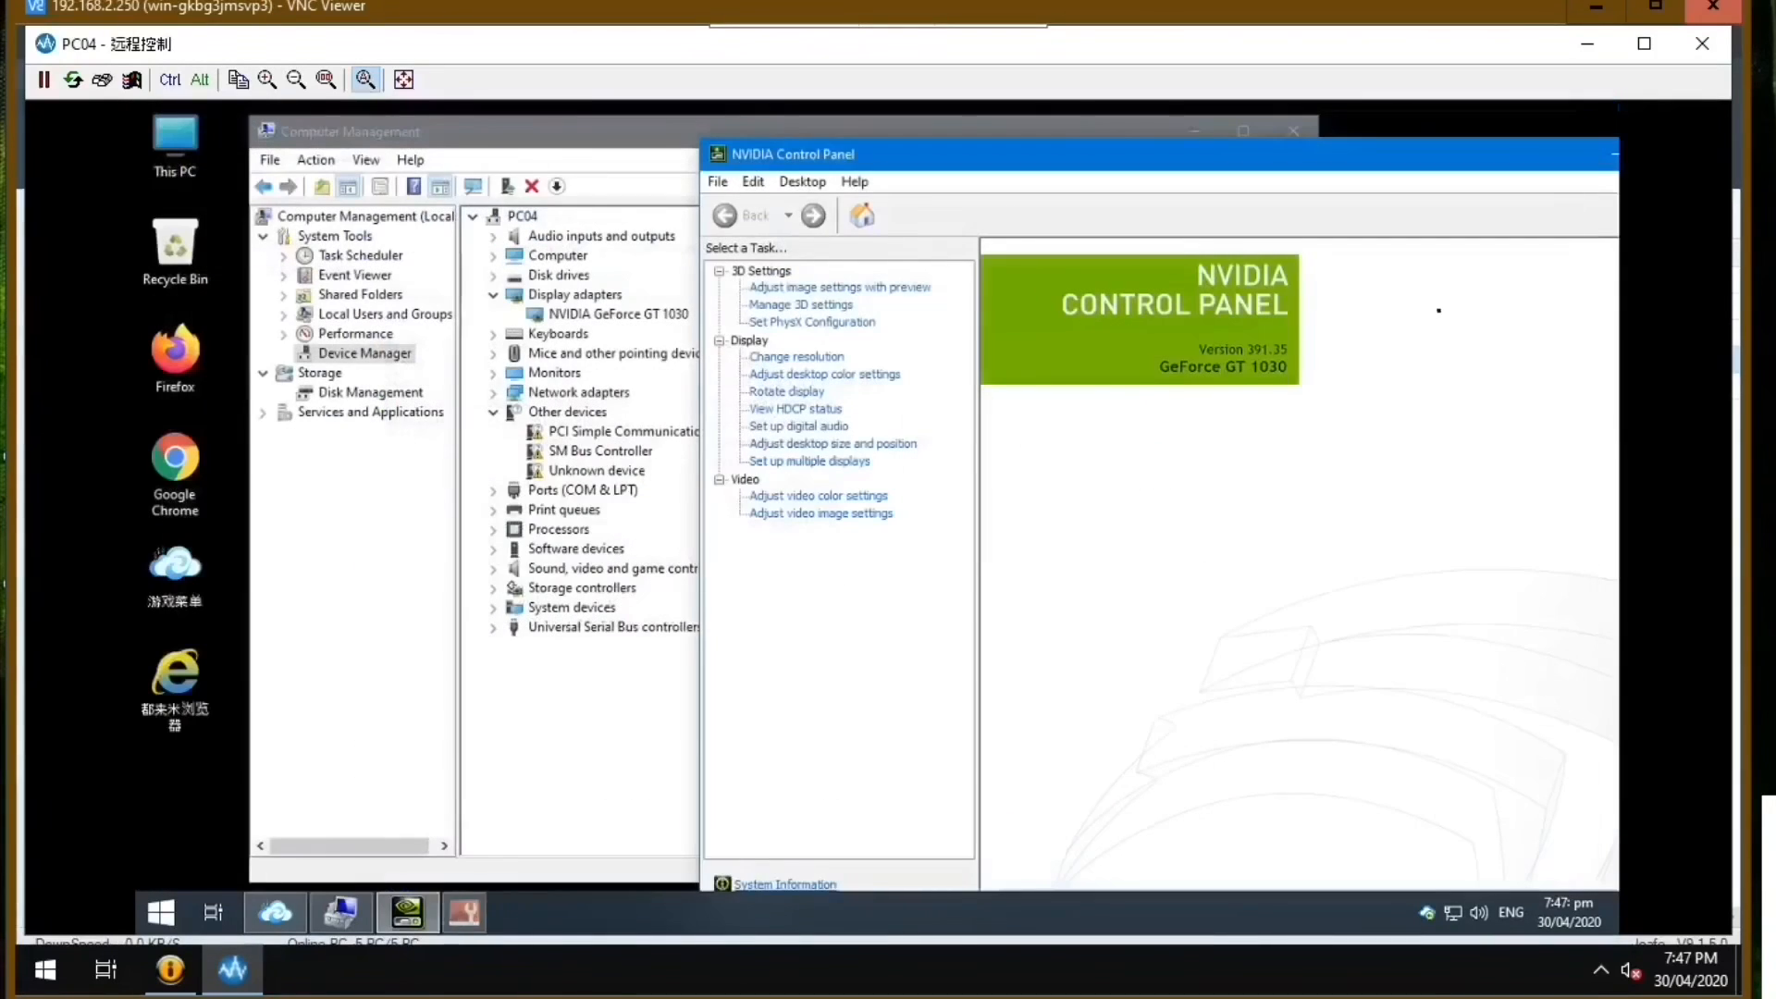
drag(1442, 166, 1109, 159)
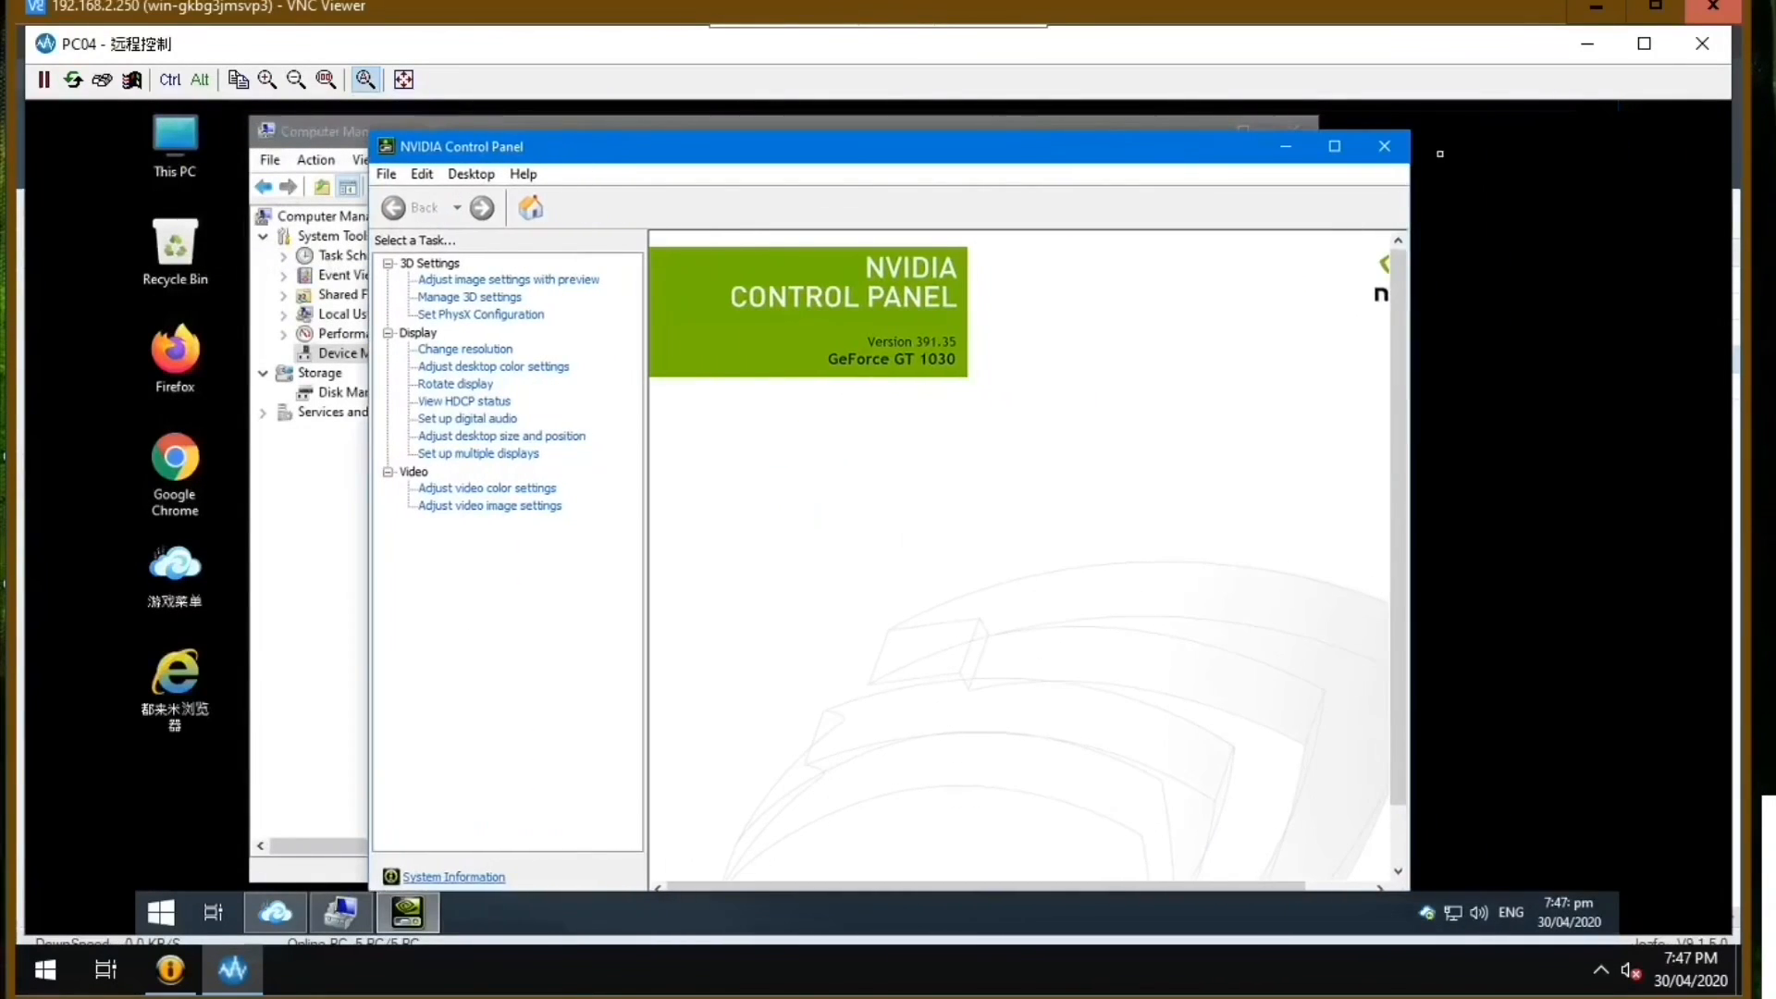
click(1385, 148)
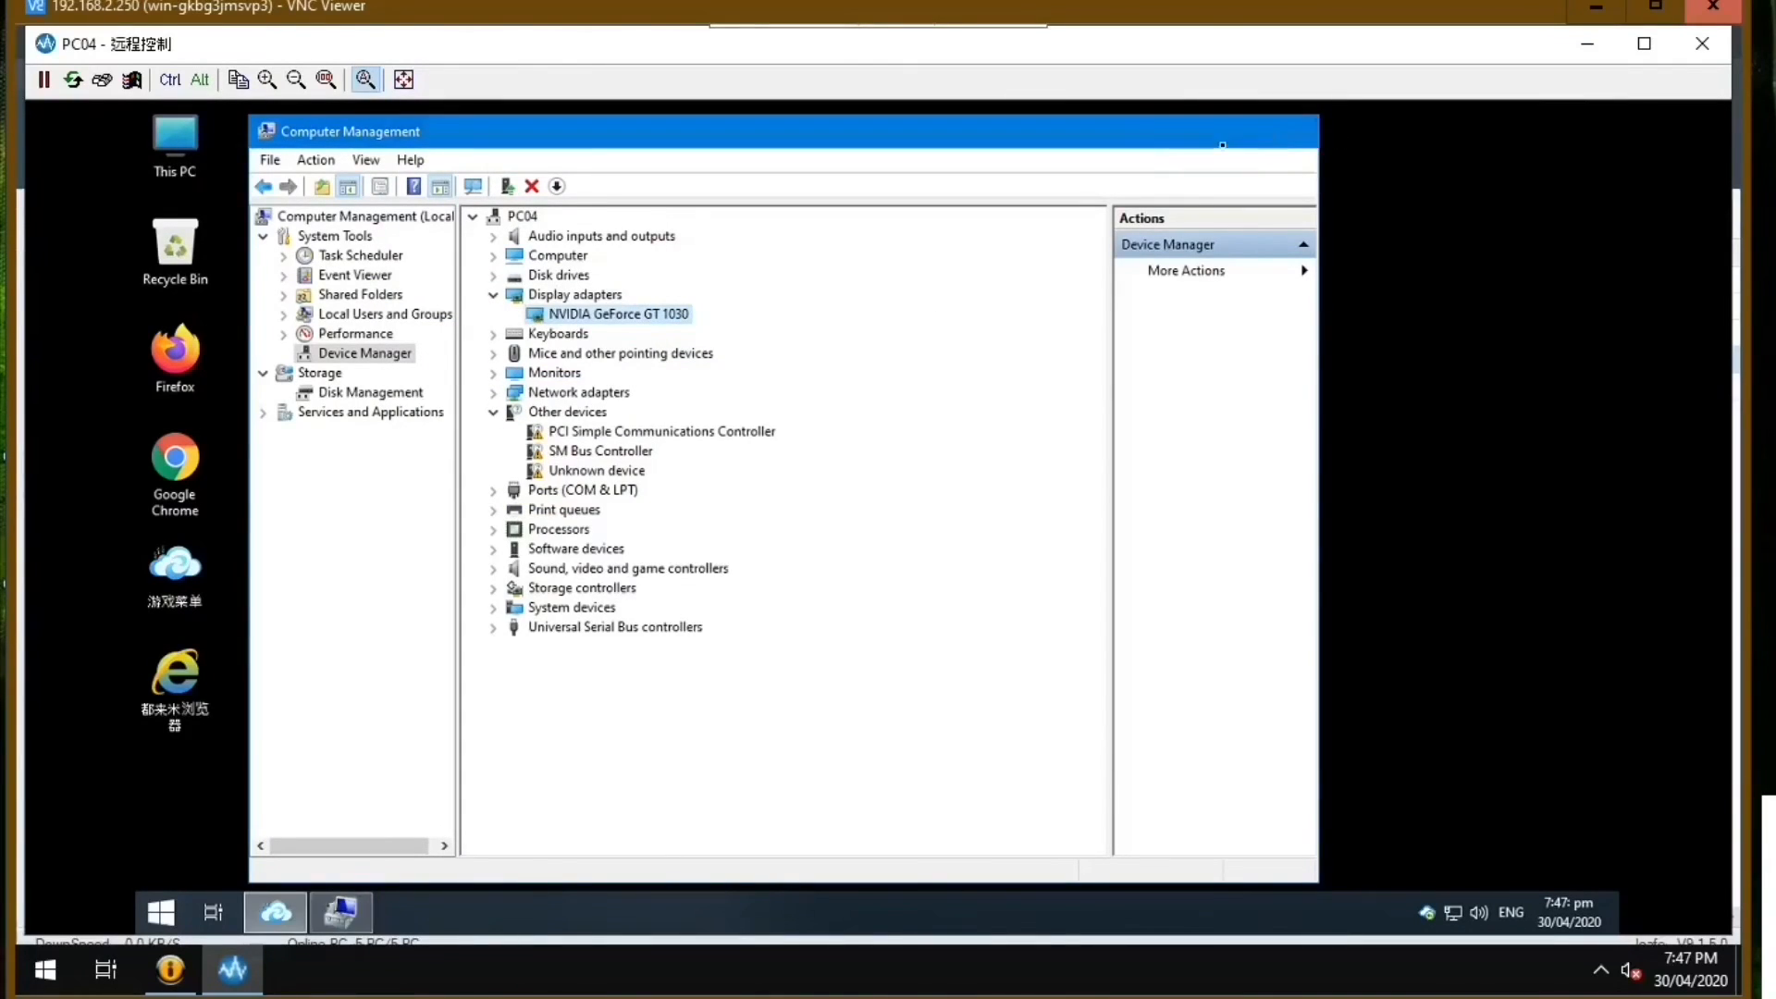
click(1273, 136)
Browse to C:\Program Files\NVIDIA Corporation\Display on PC04 to inspect the installed NVIDIA driver files.
double_click(175, 144)
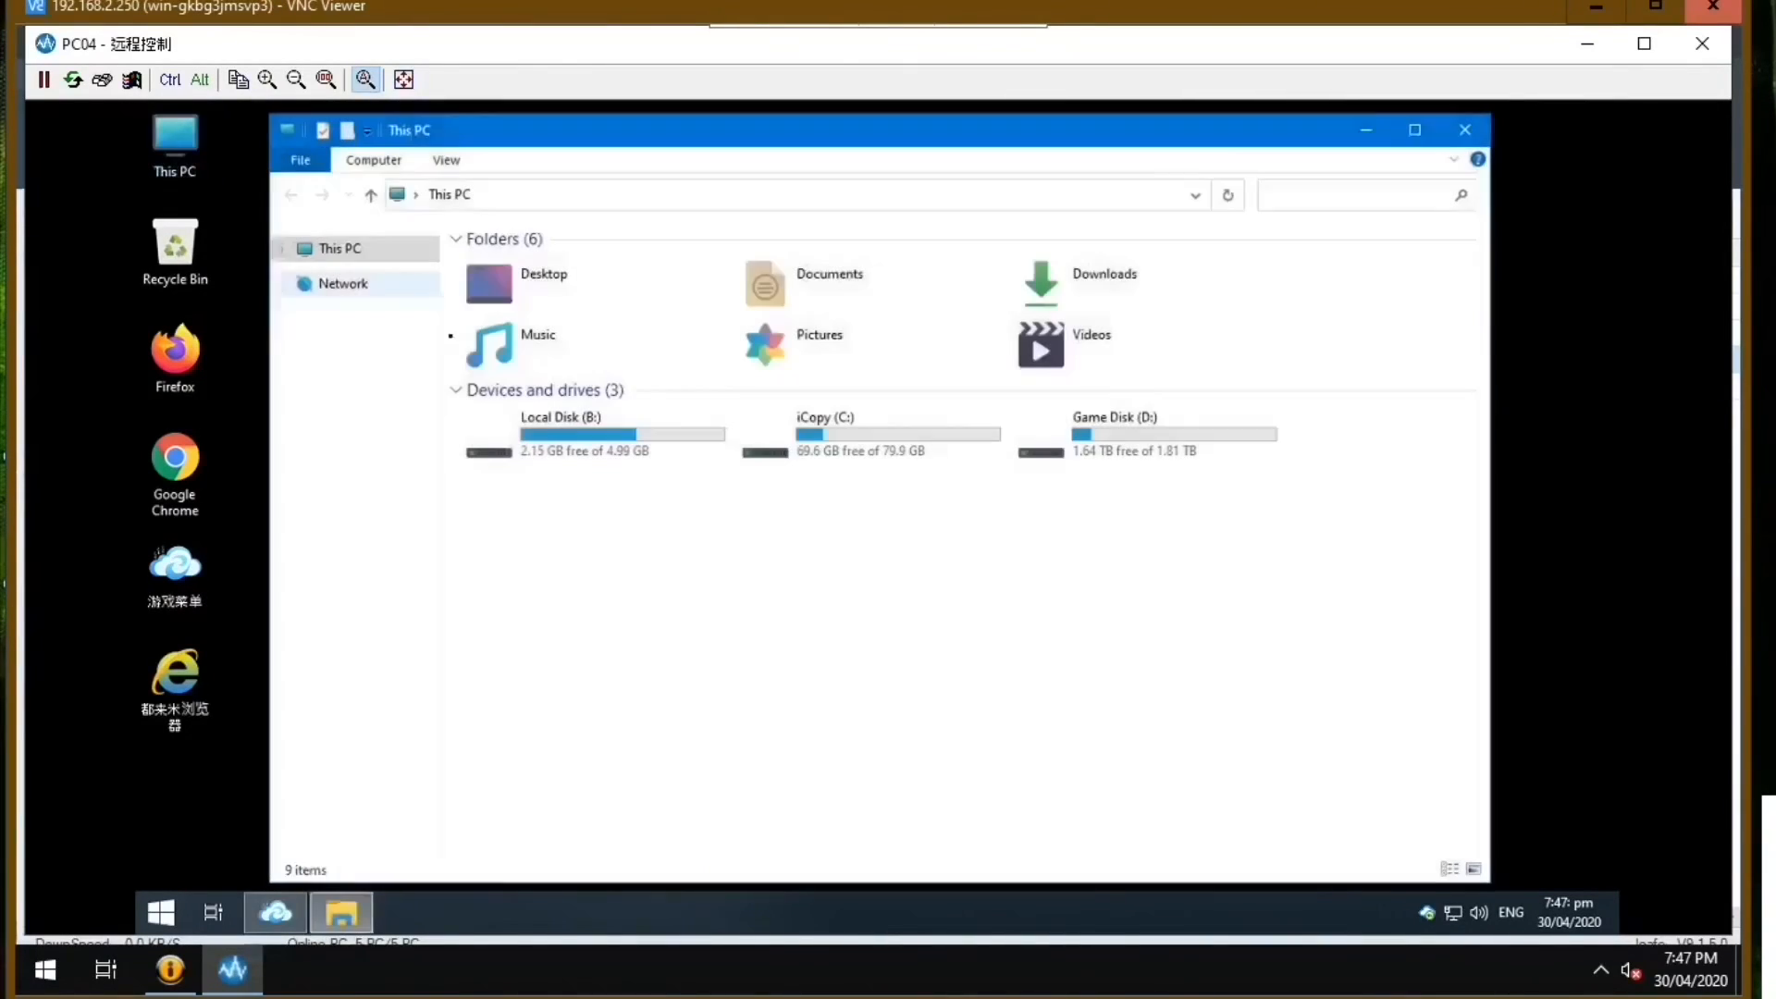
double_click(779, 450)
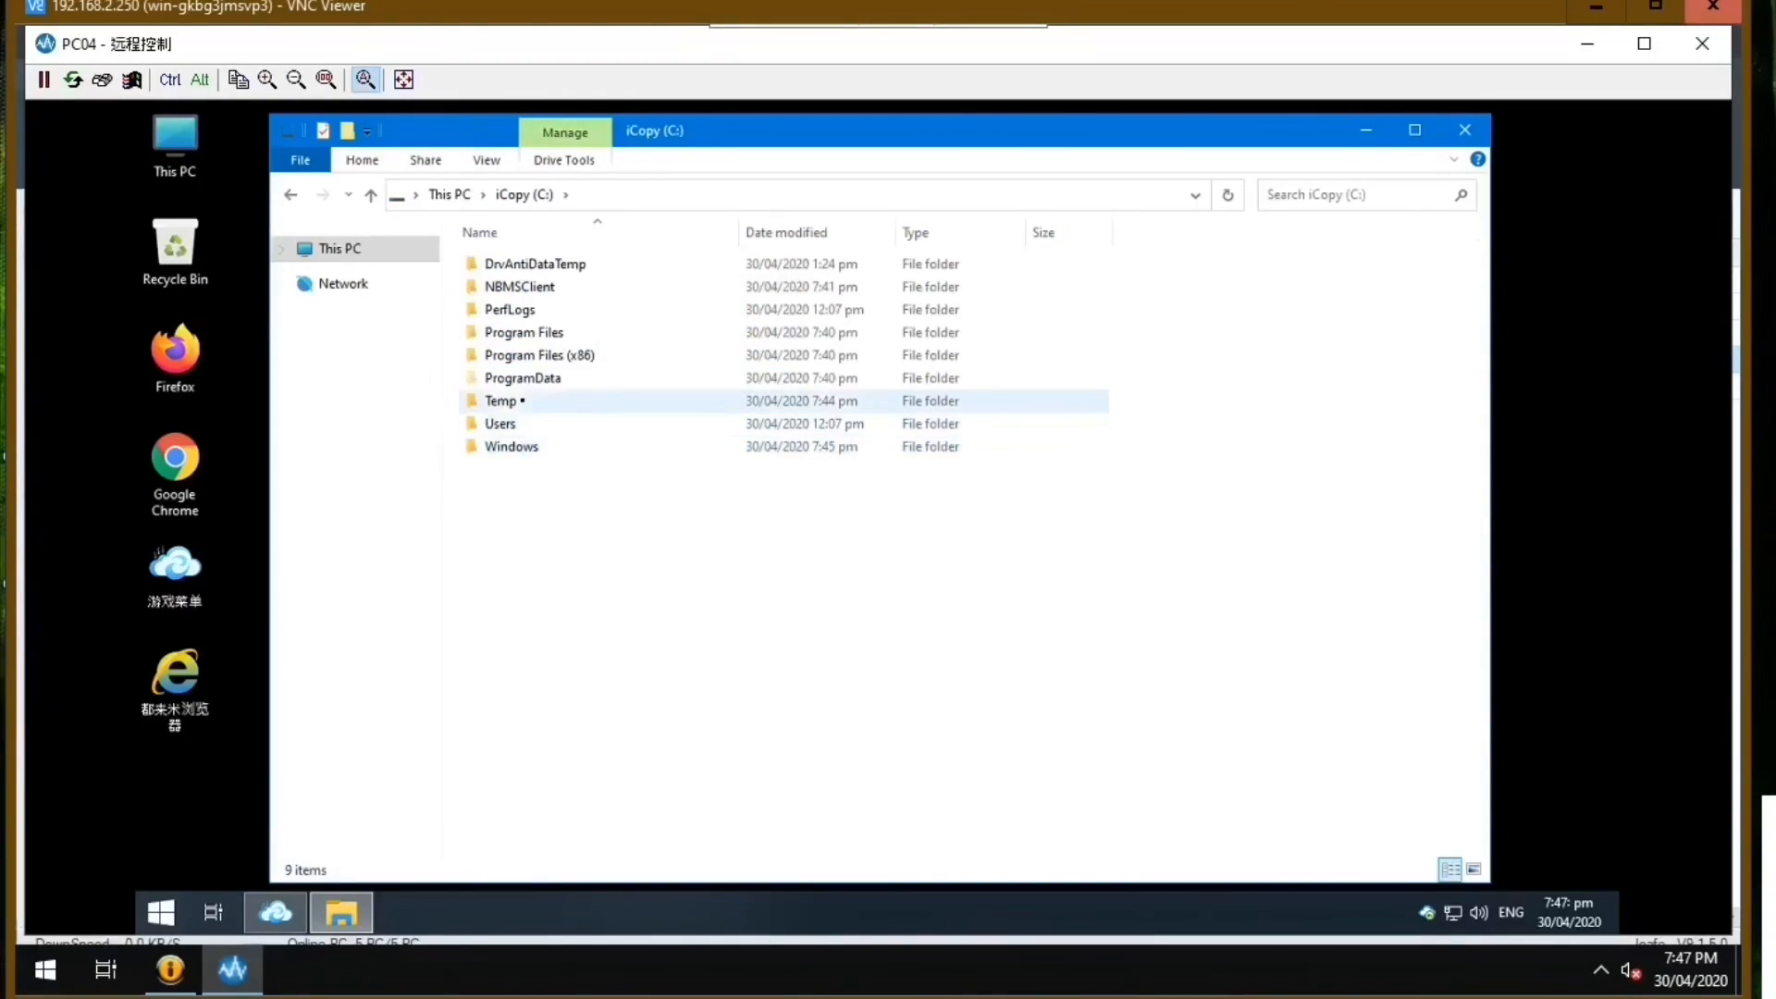
double_click(524, 334)
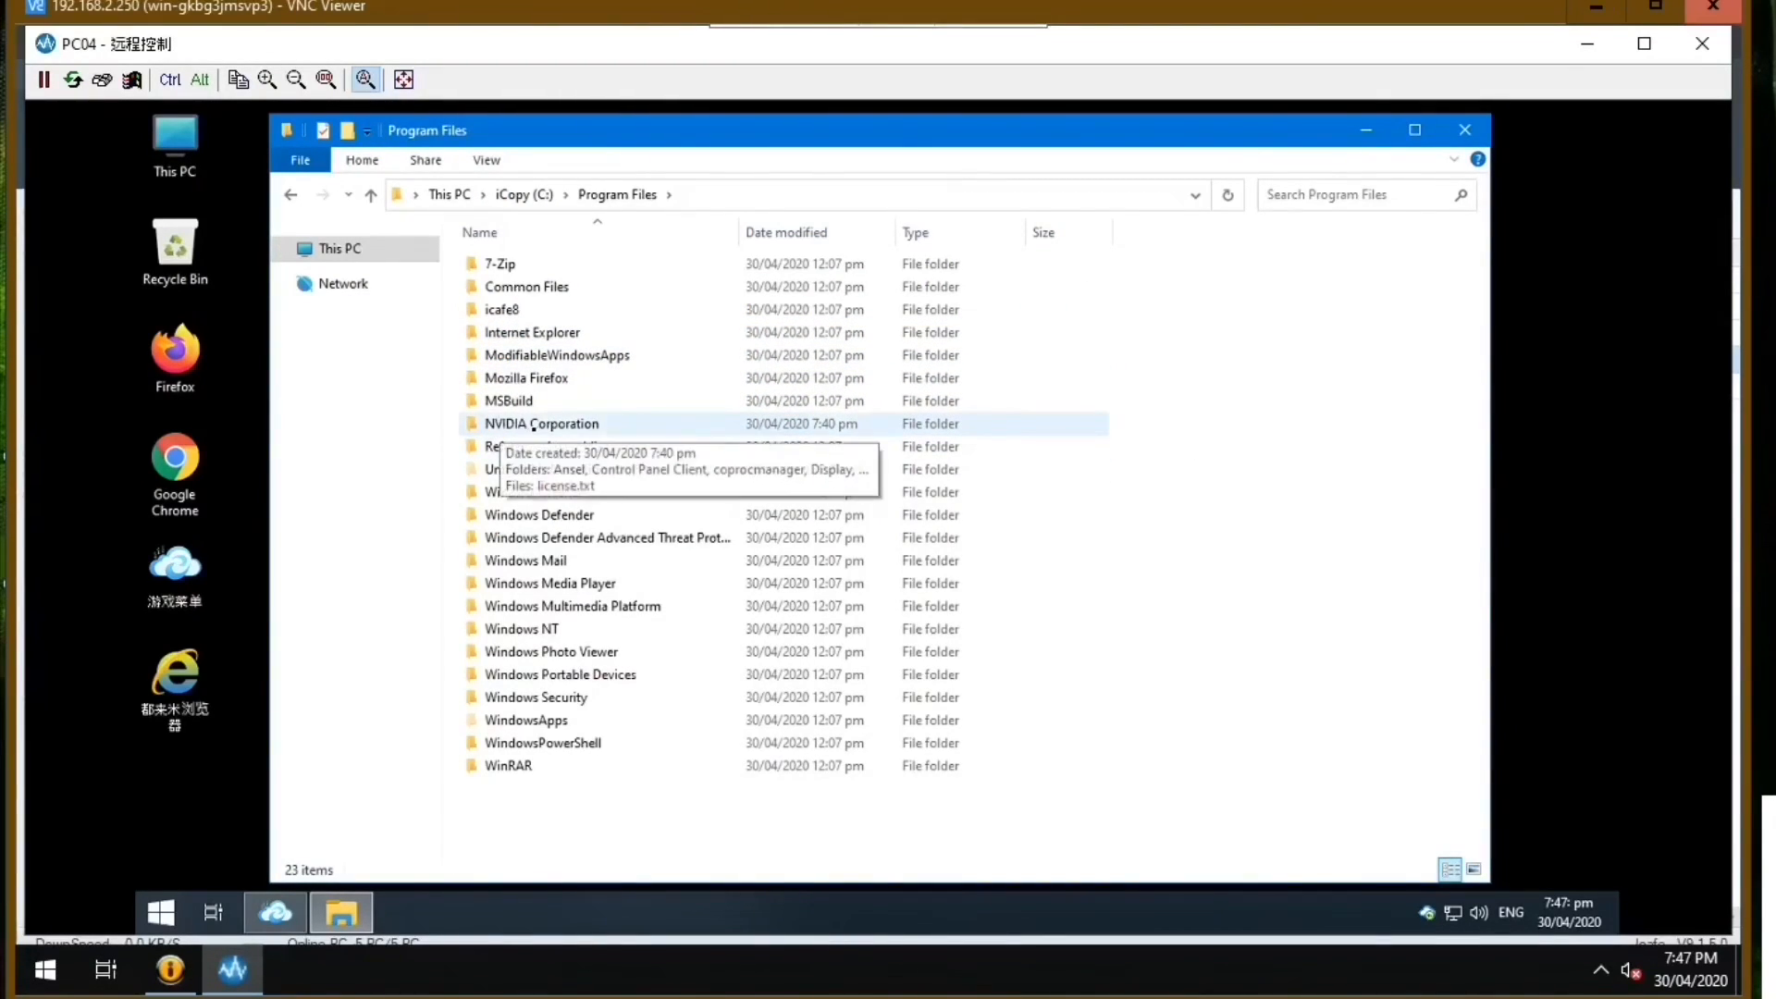
double_click(534, 427)
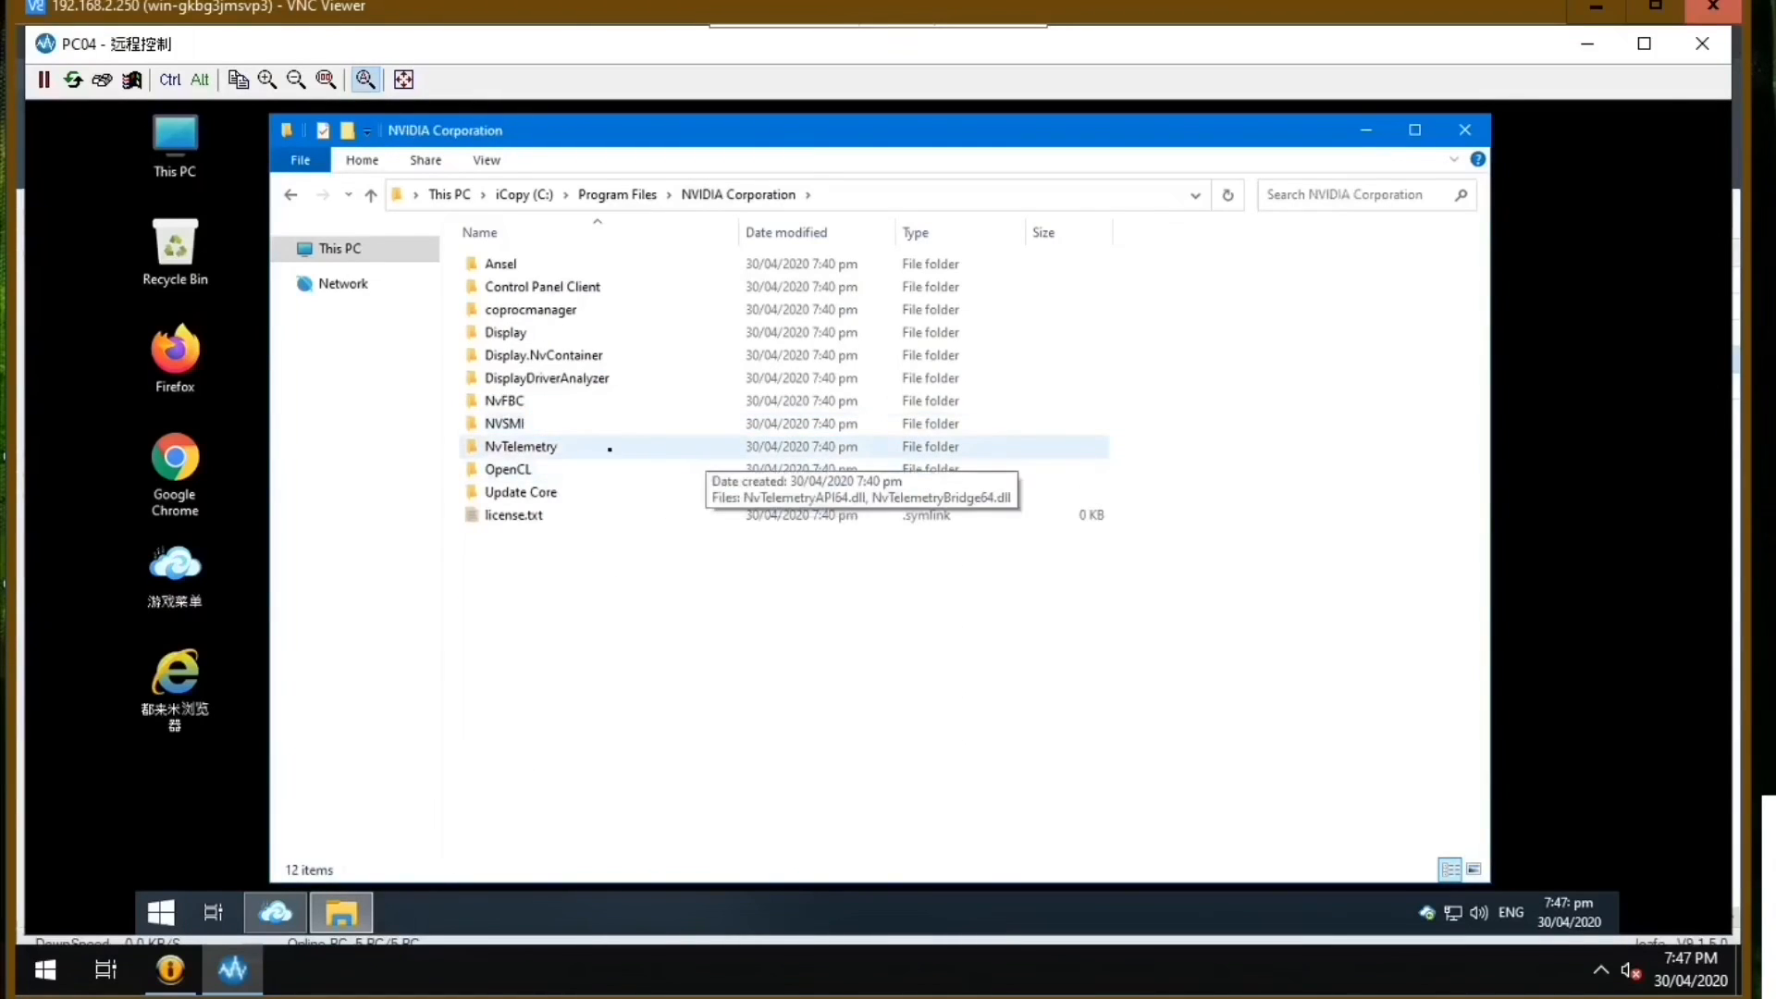
drag(959, 137, 1014, 137)
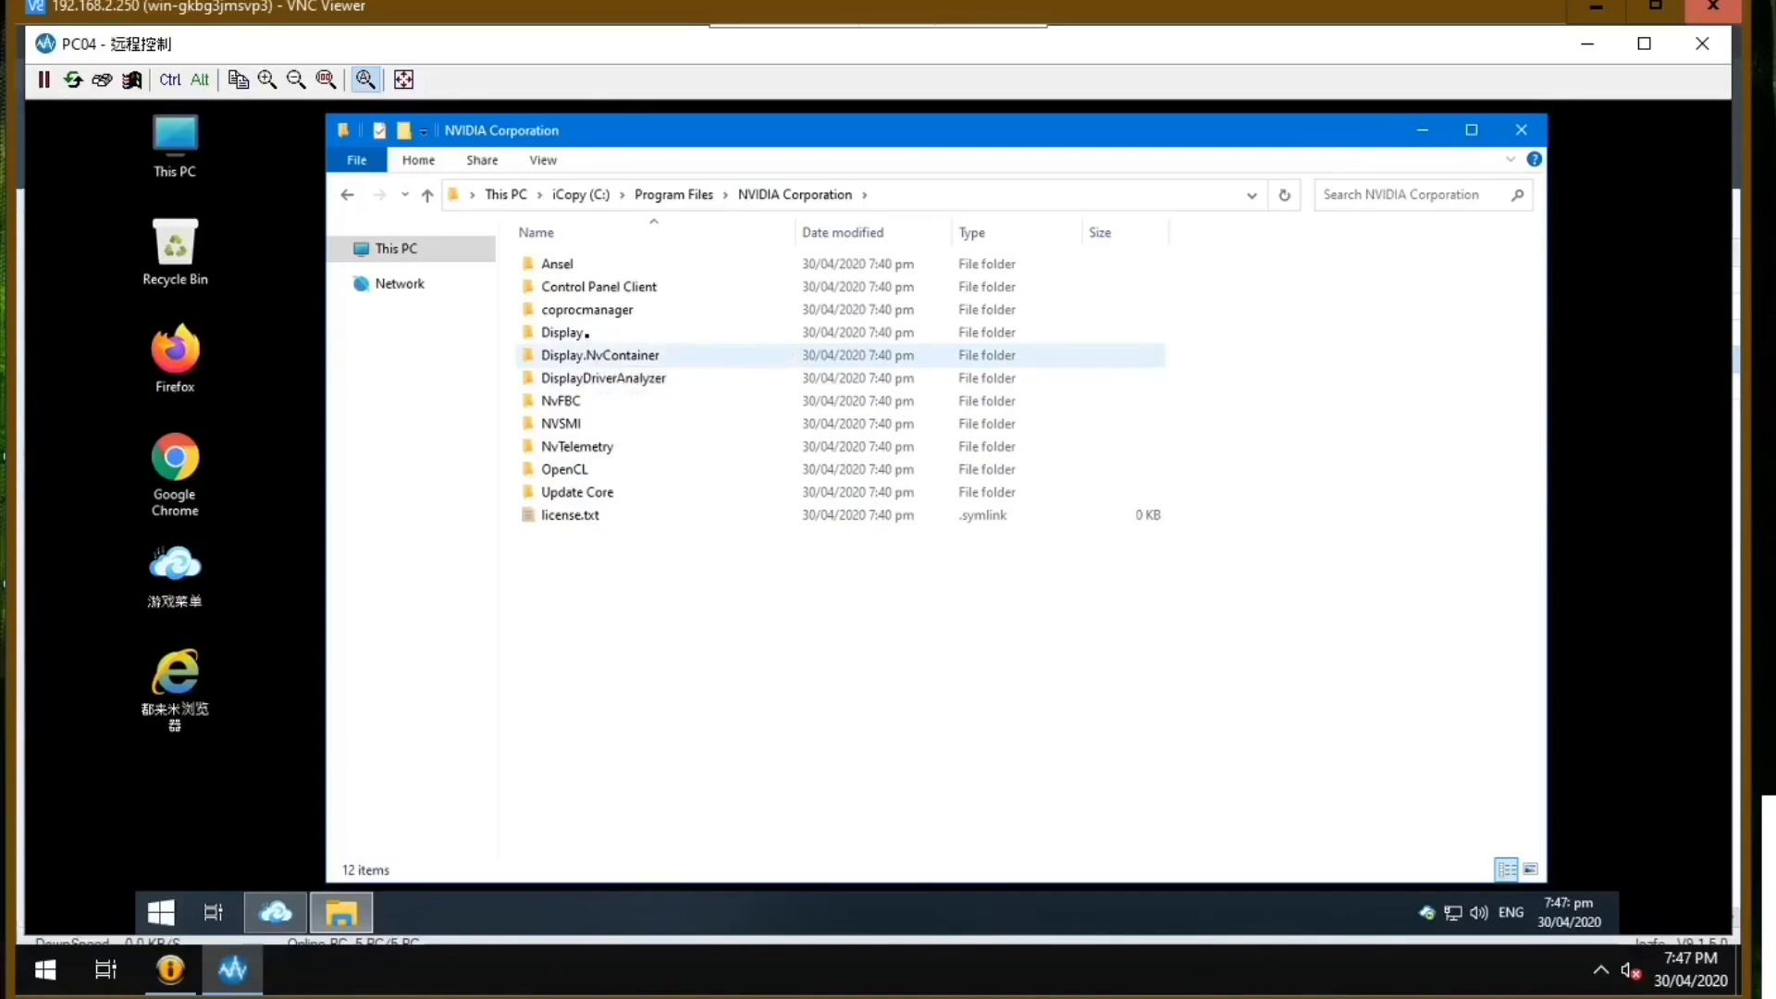
double_click(586, 336)
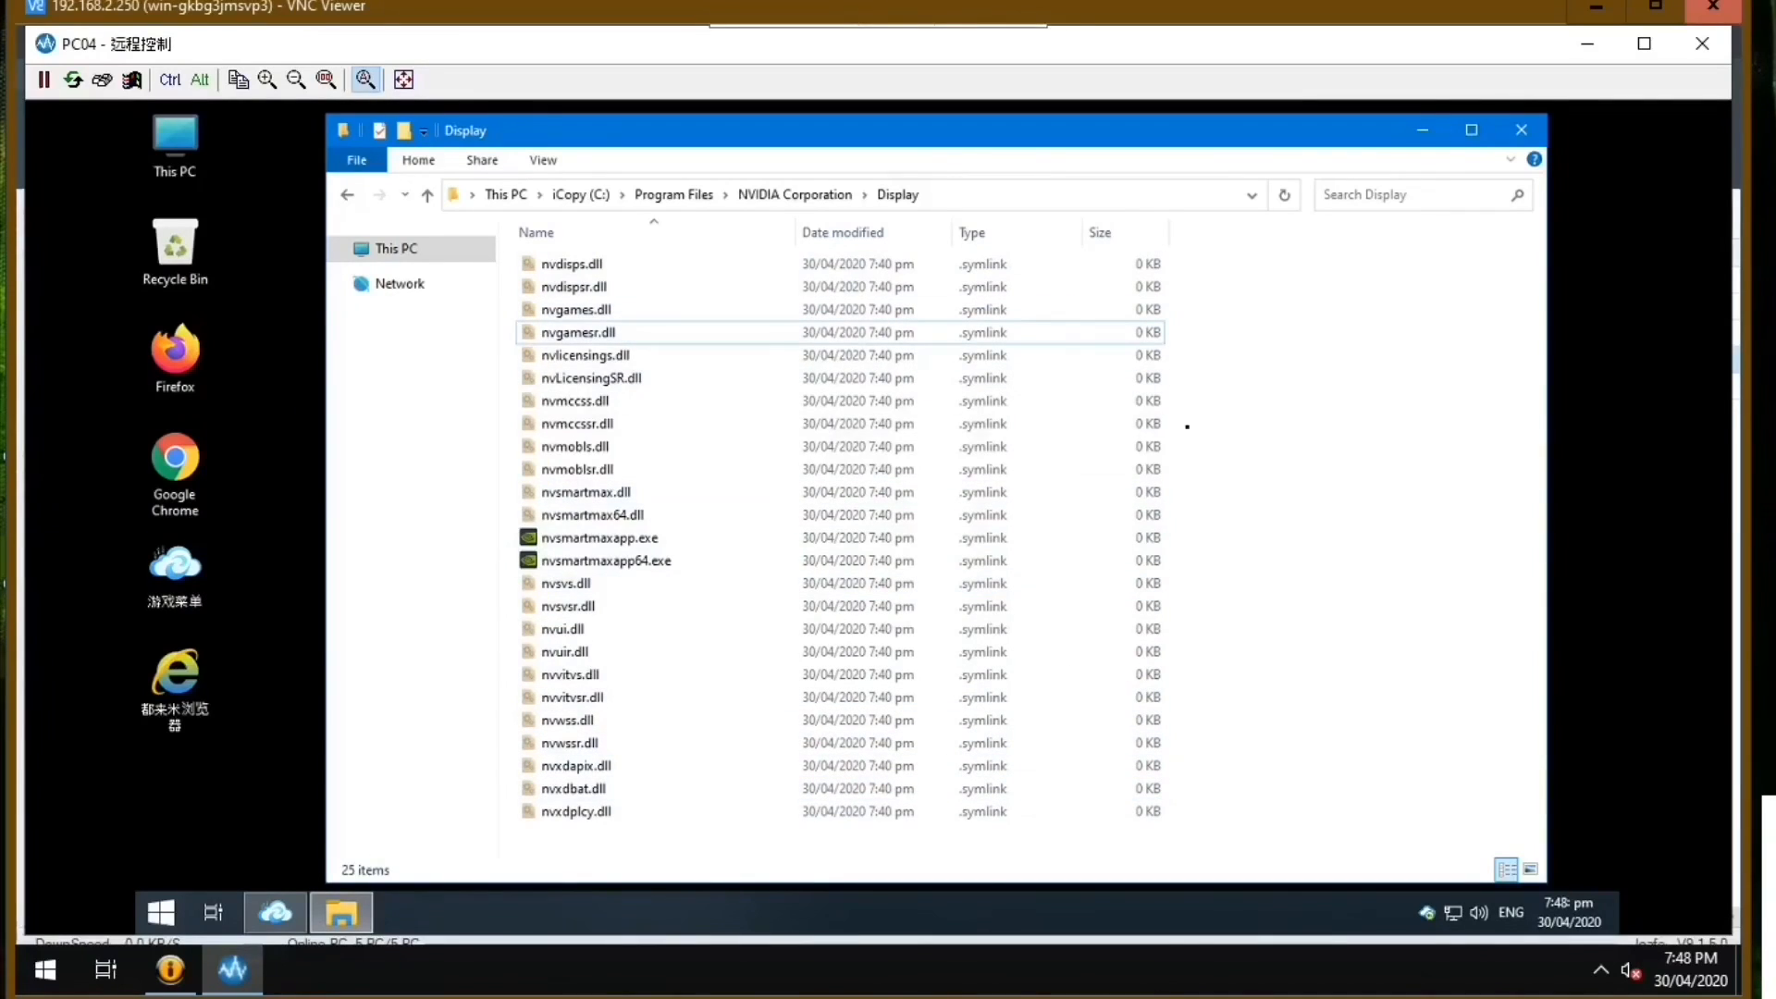
Check the symlink target of nvLicensingSR.dll in its properties, review the Resource folder it points to, and close the folder.
right_click(595, 385)
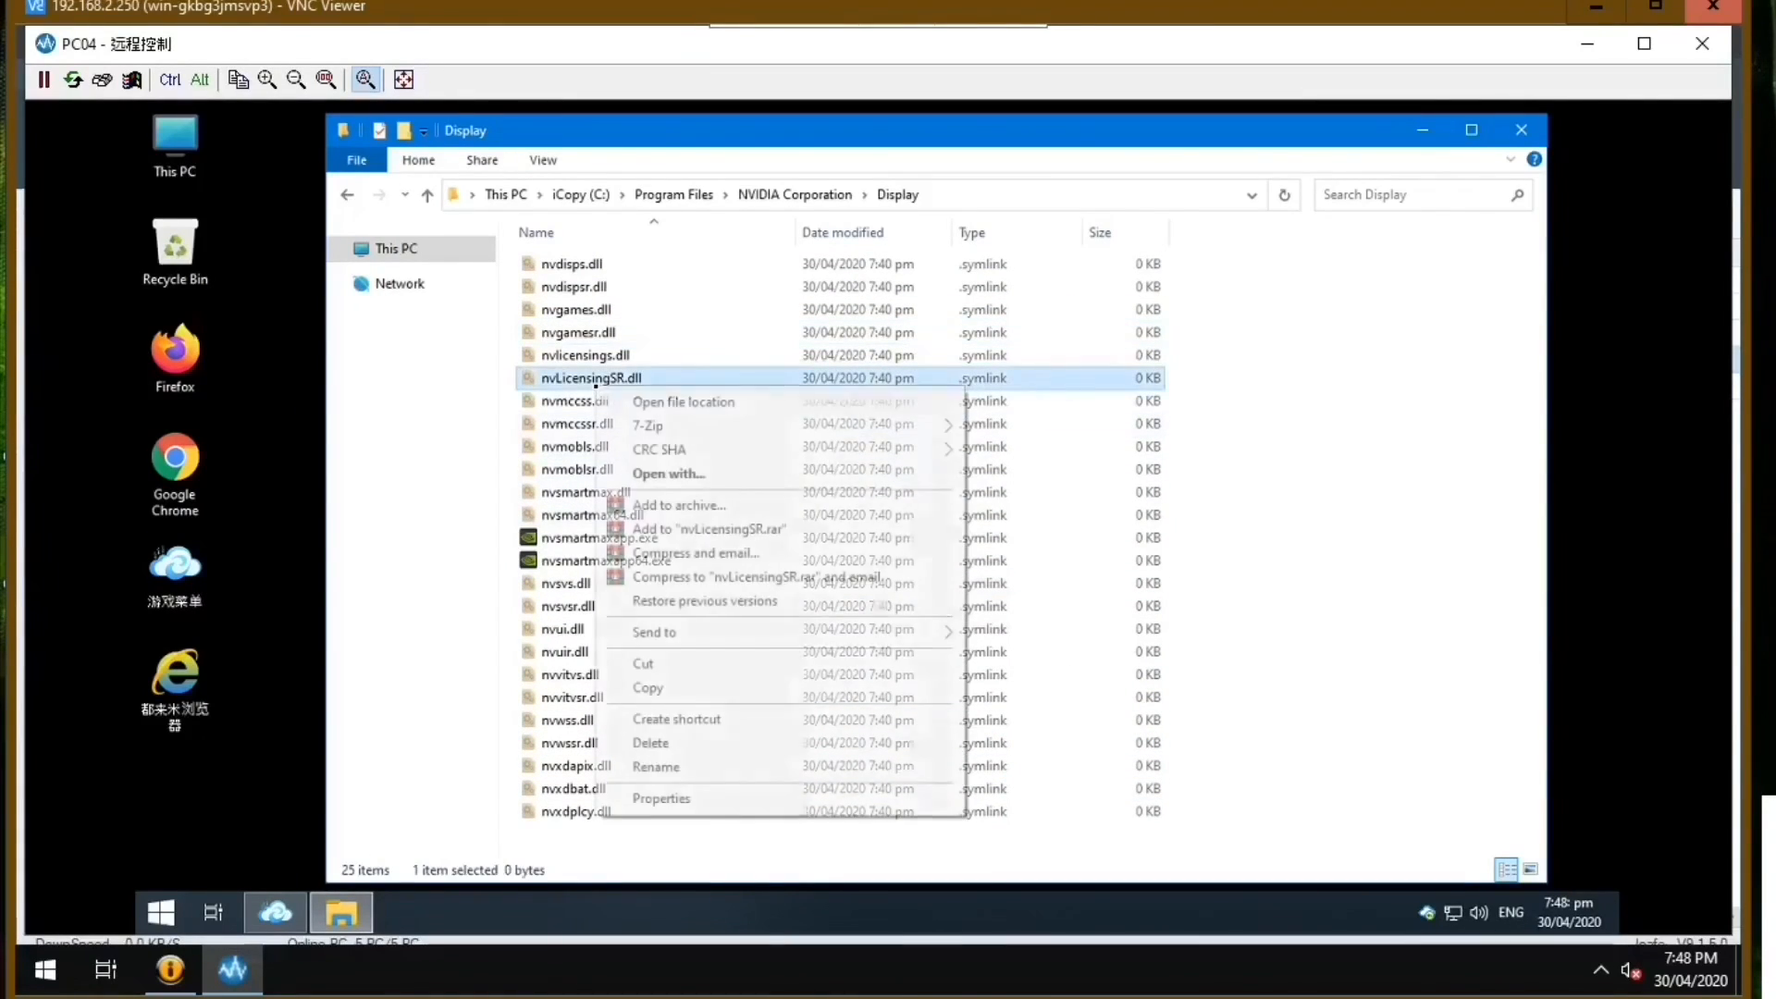
click(671, 798)
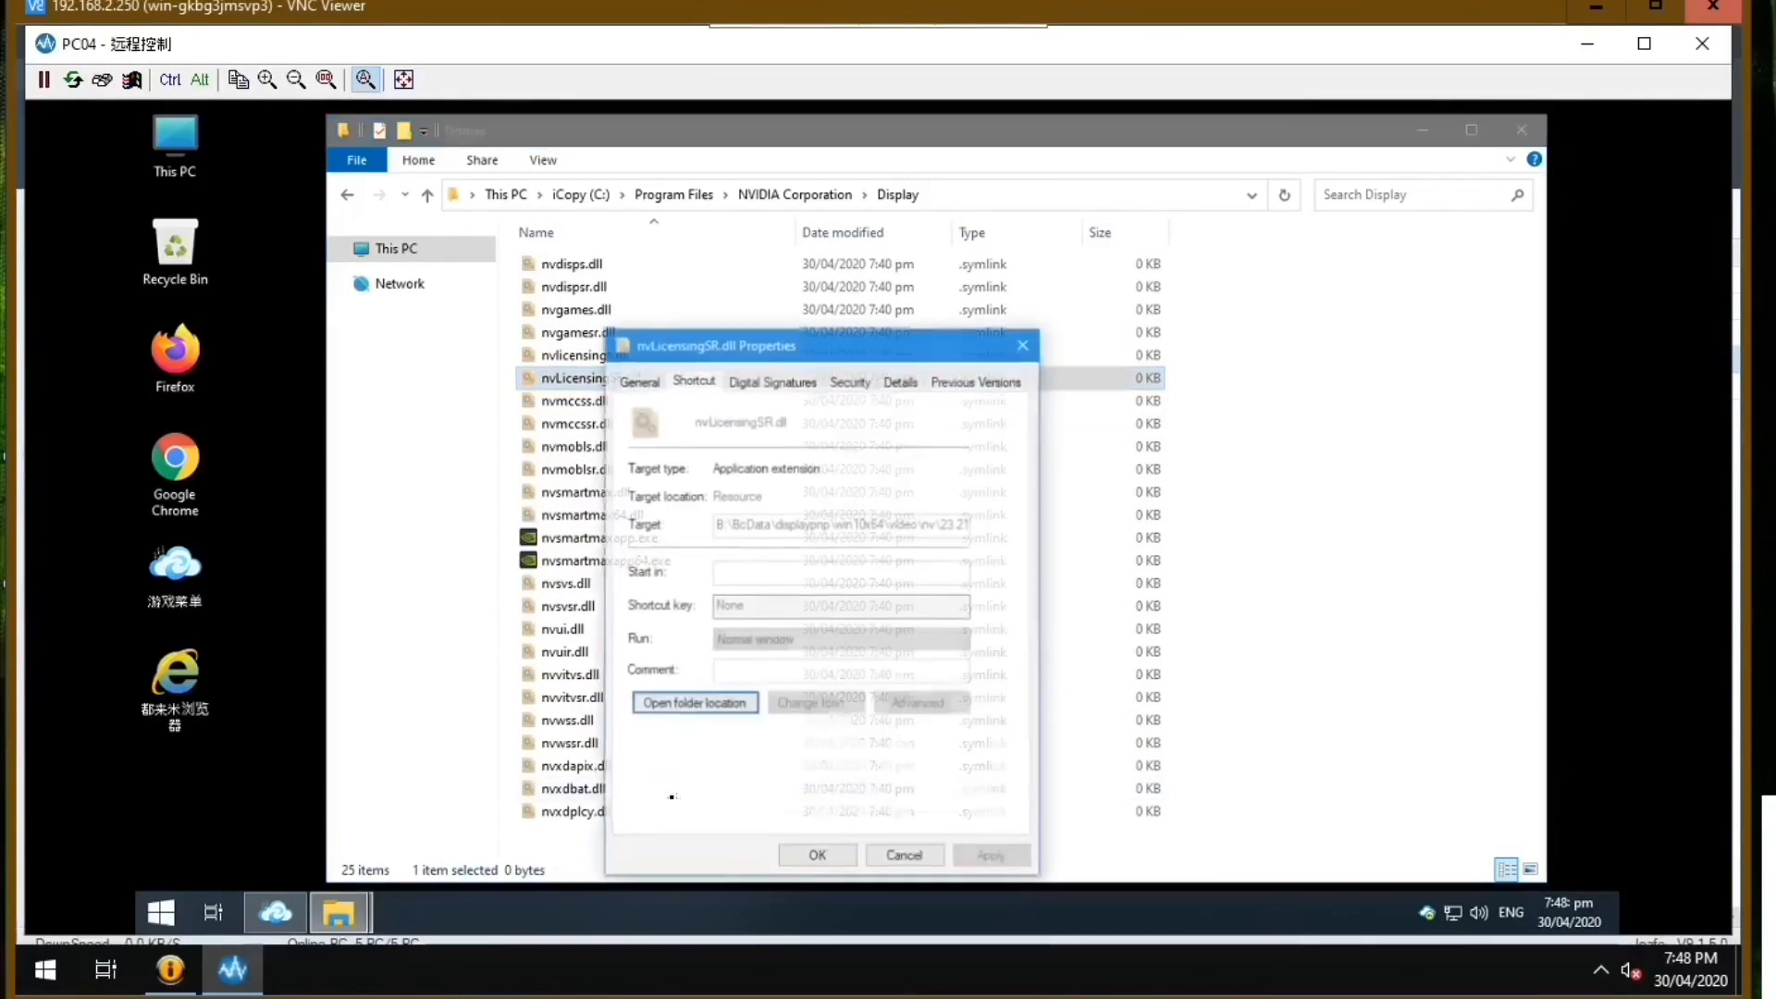
drag(815, 348, 1053, 253)
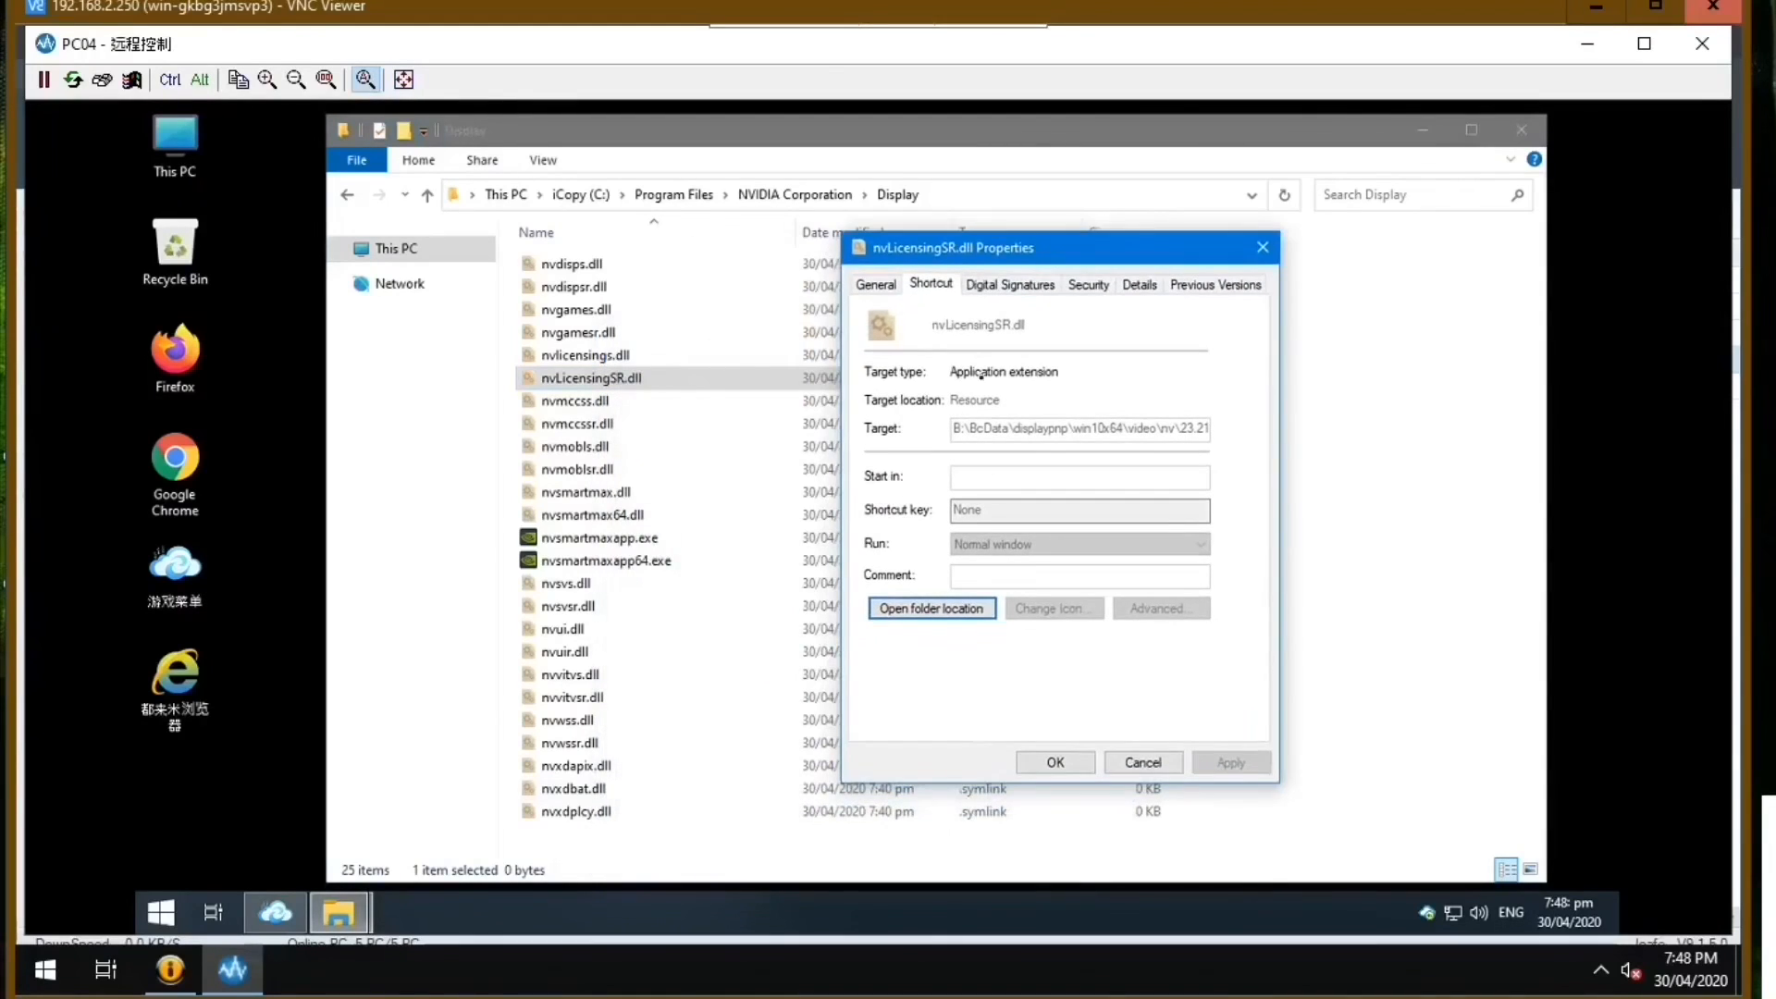
click(932, 608)
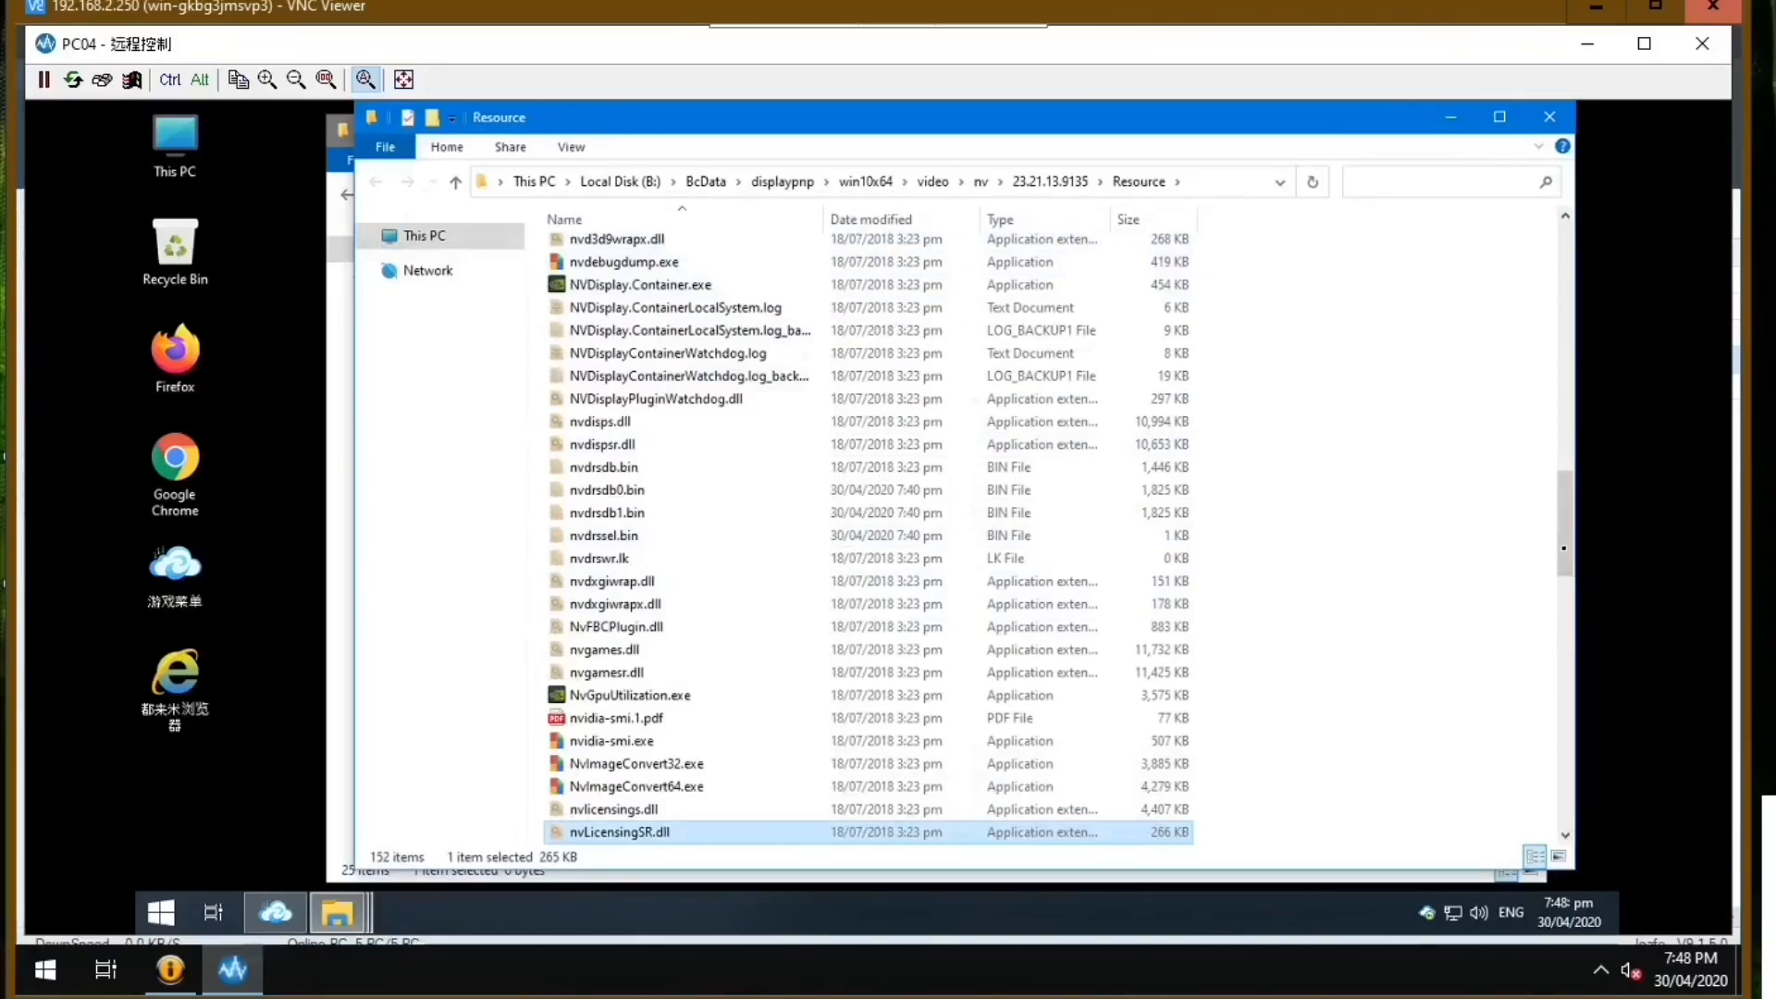
scroll(1553, 613, down, 9)
drag(1553, 613, 1550, 816)
click(1549, 117)
right_click(719, 303)
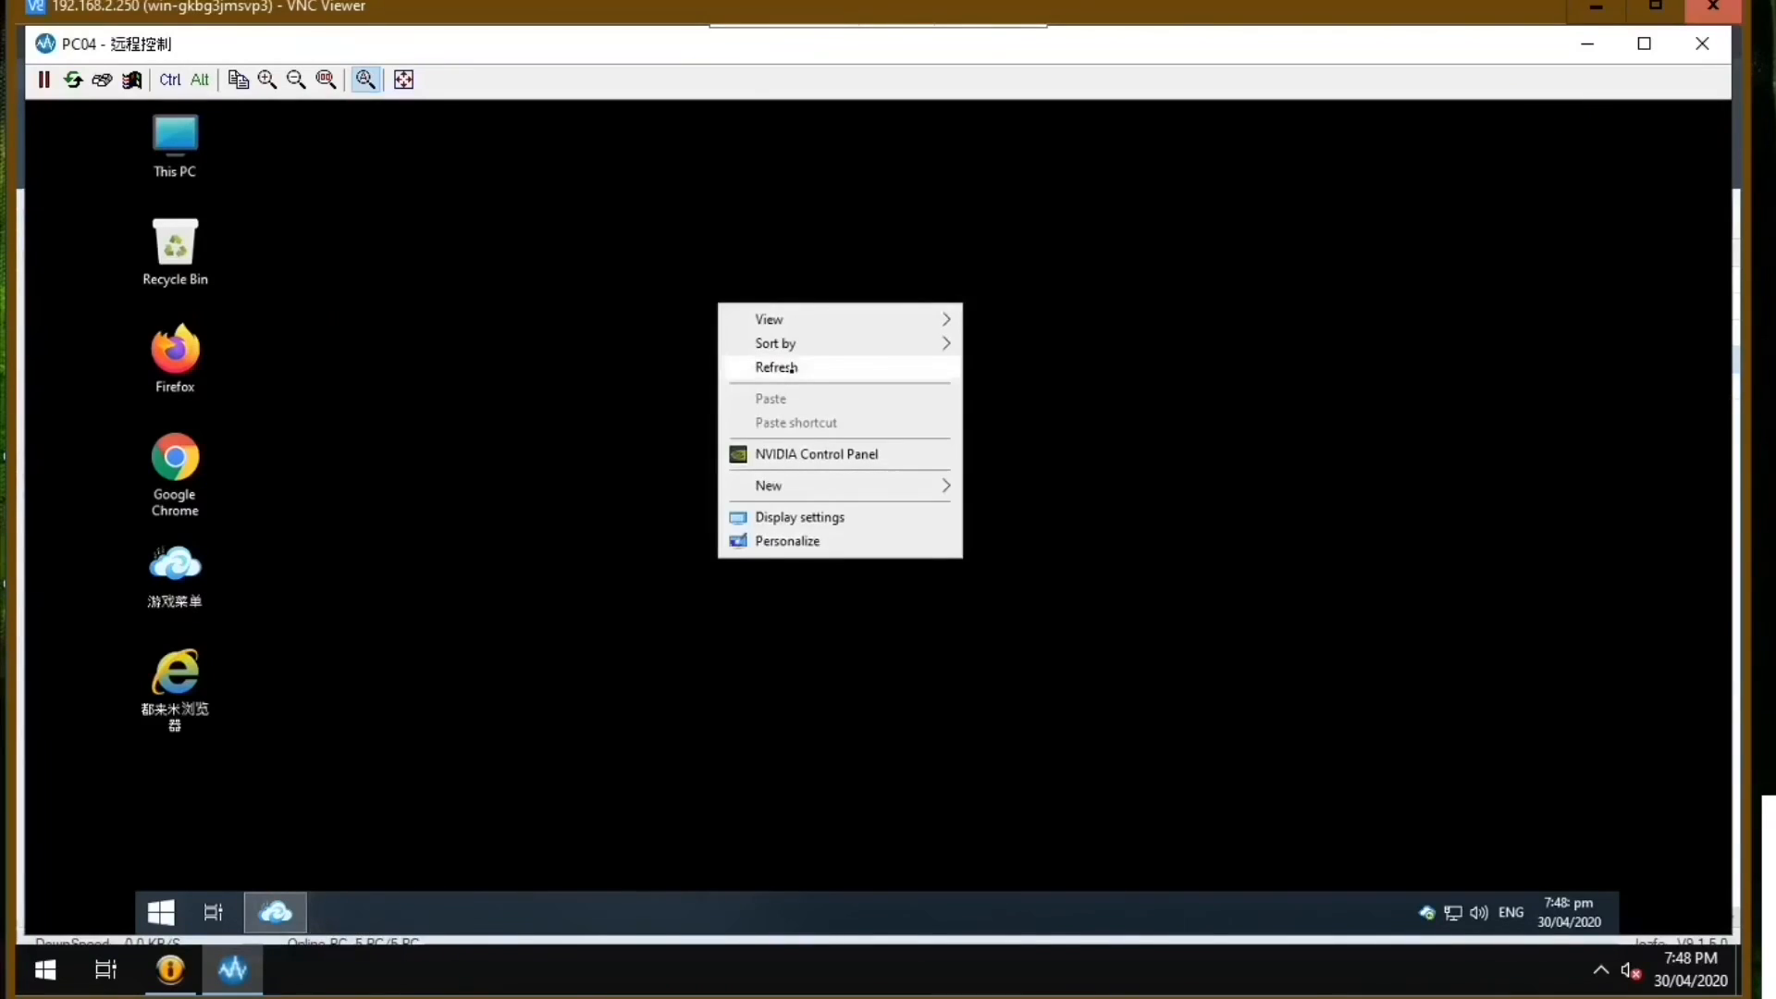
right_click(772, 301)
click(814, 364)
right_click(796, 226)
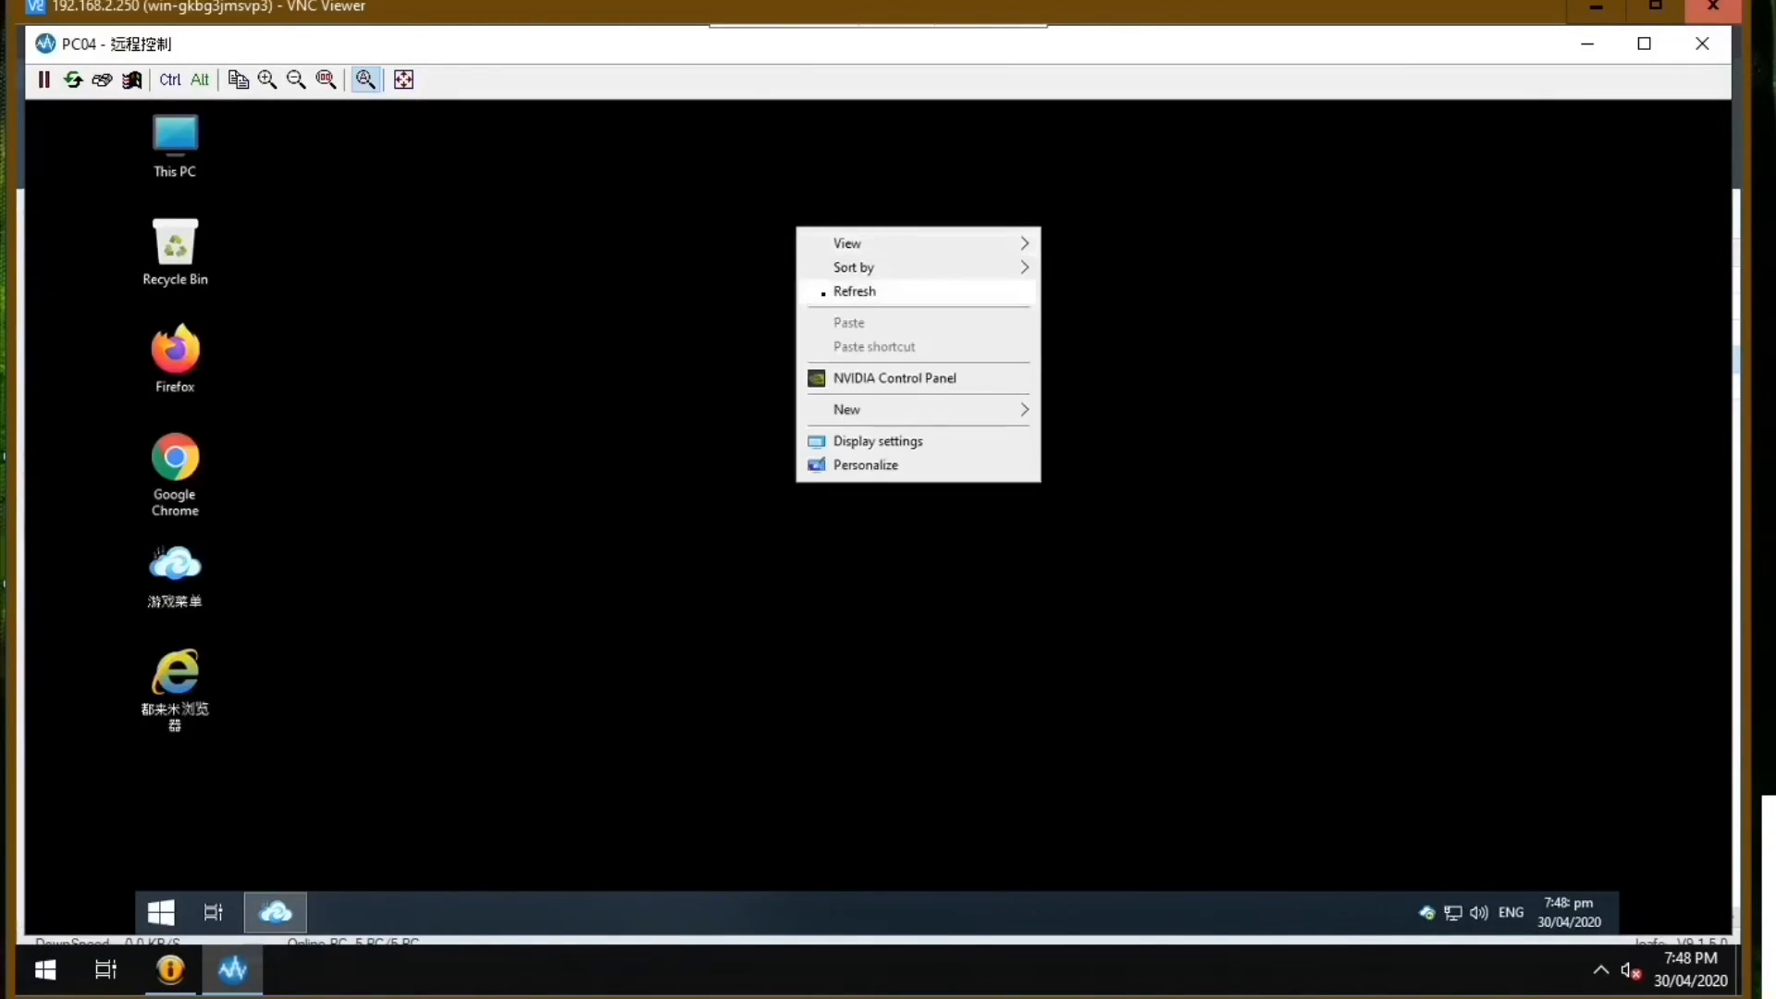
click(814, 292)
right_click(649, 244)
click(715, 311)
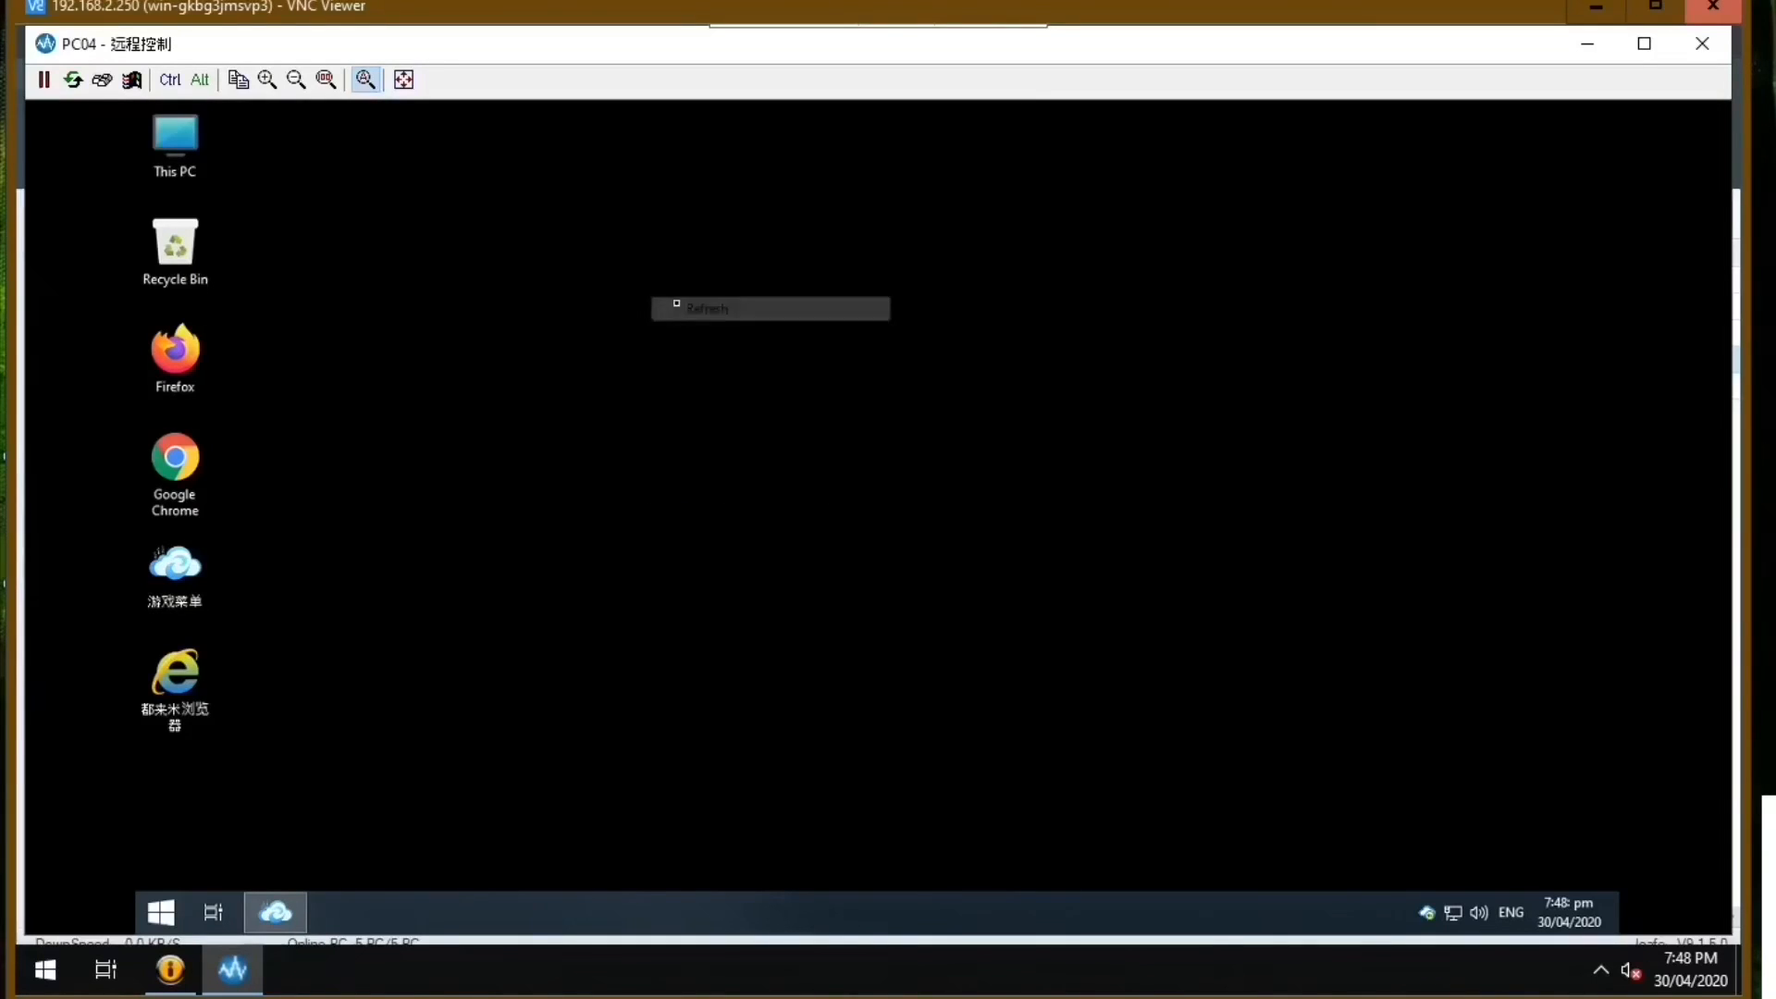
right_click(690, 255)
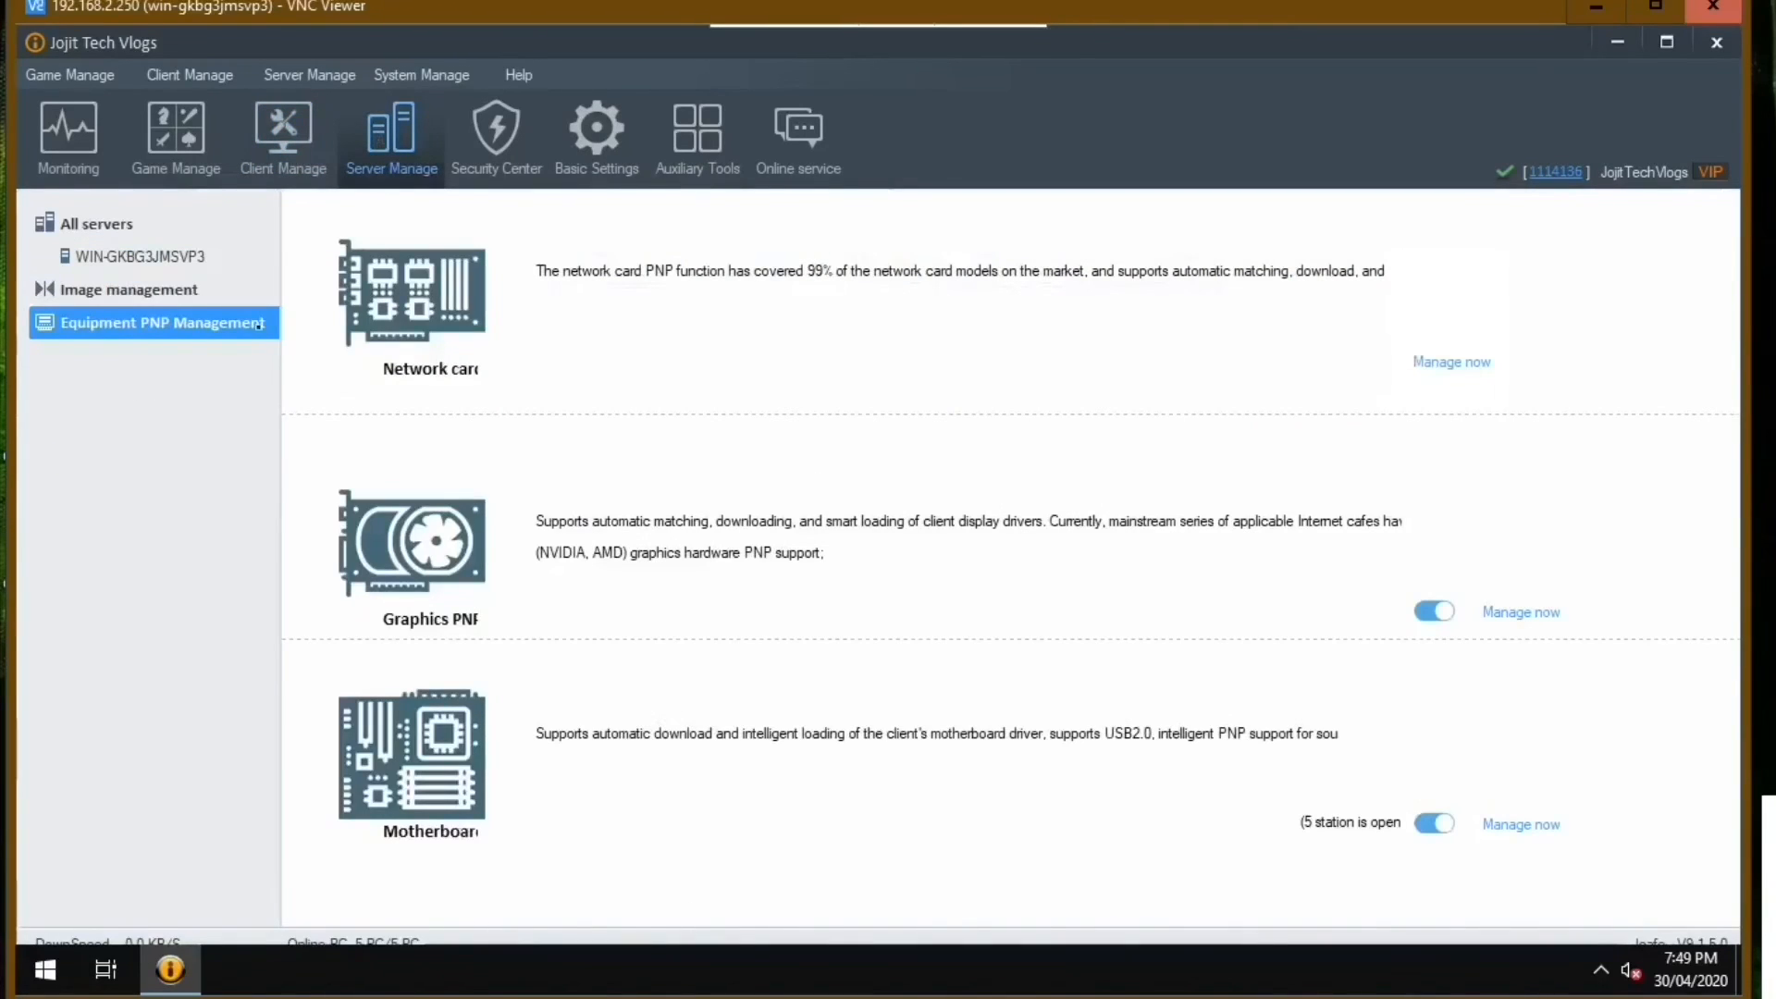
Mount the Win10 image from Image management to drive G: with the Default configuration and Default restore point.
click(199, 291)
click(450, 404)
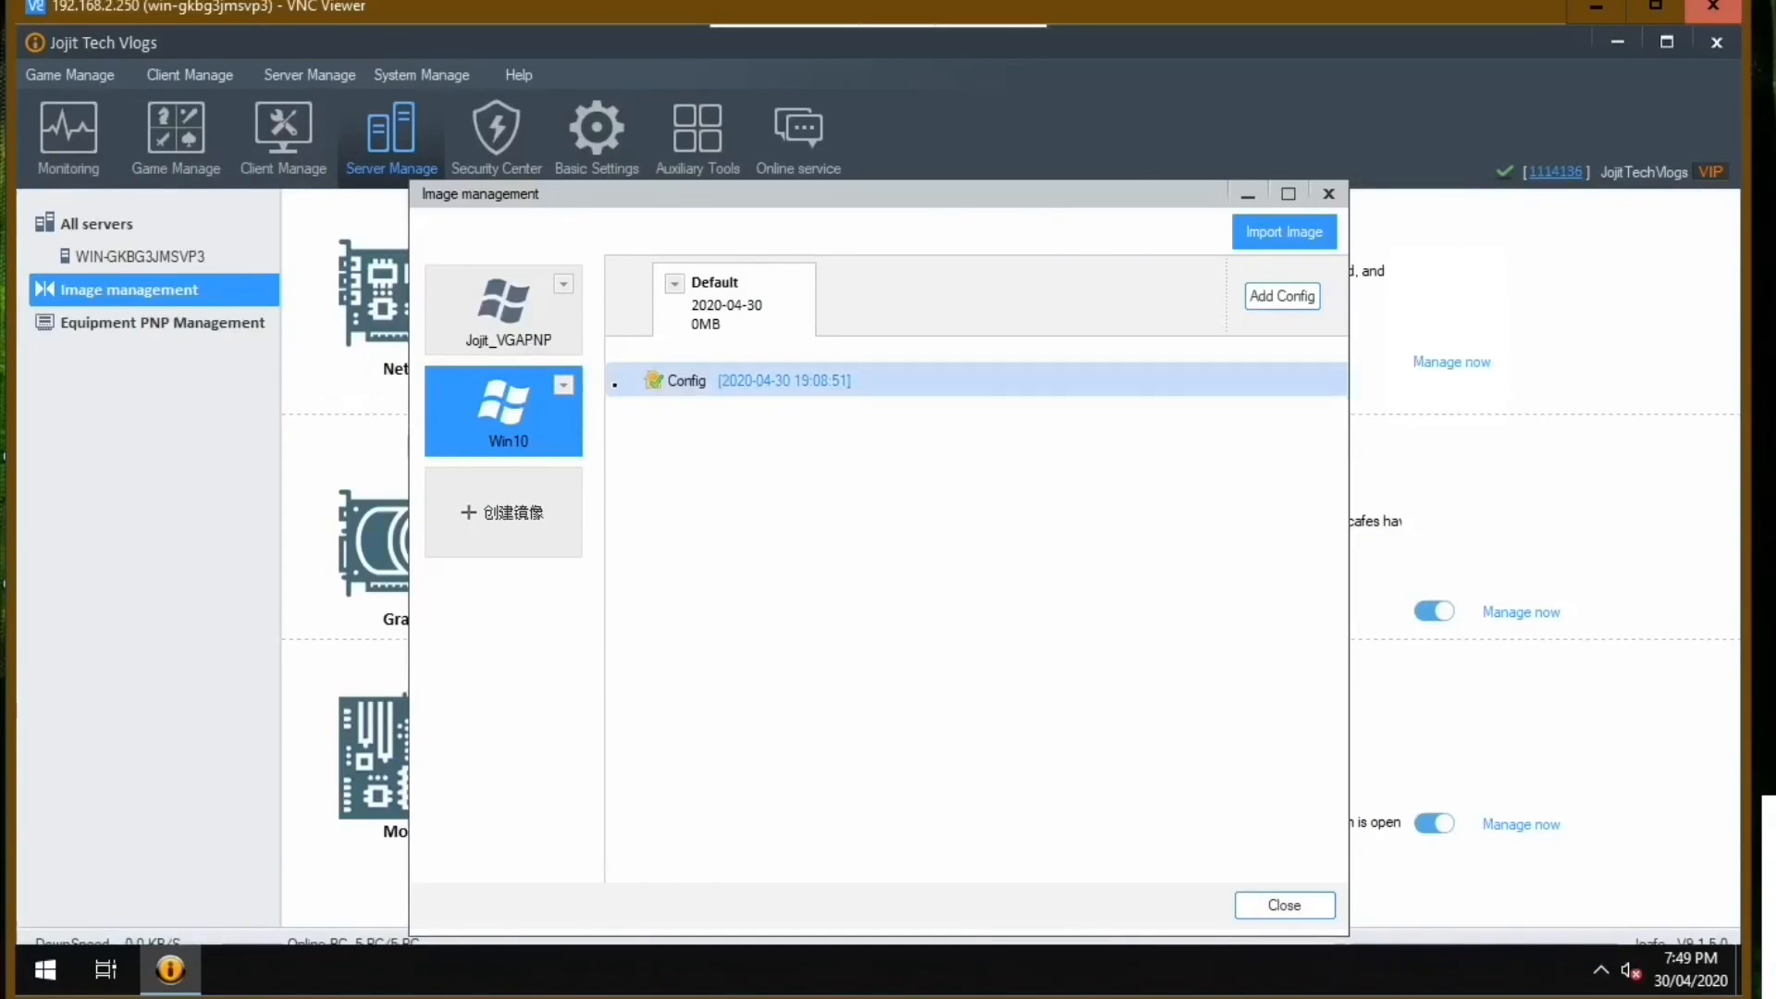
click(564, 385)
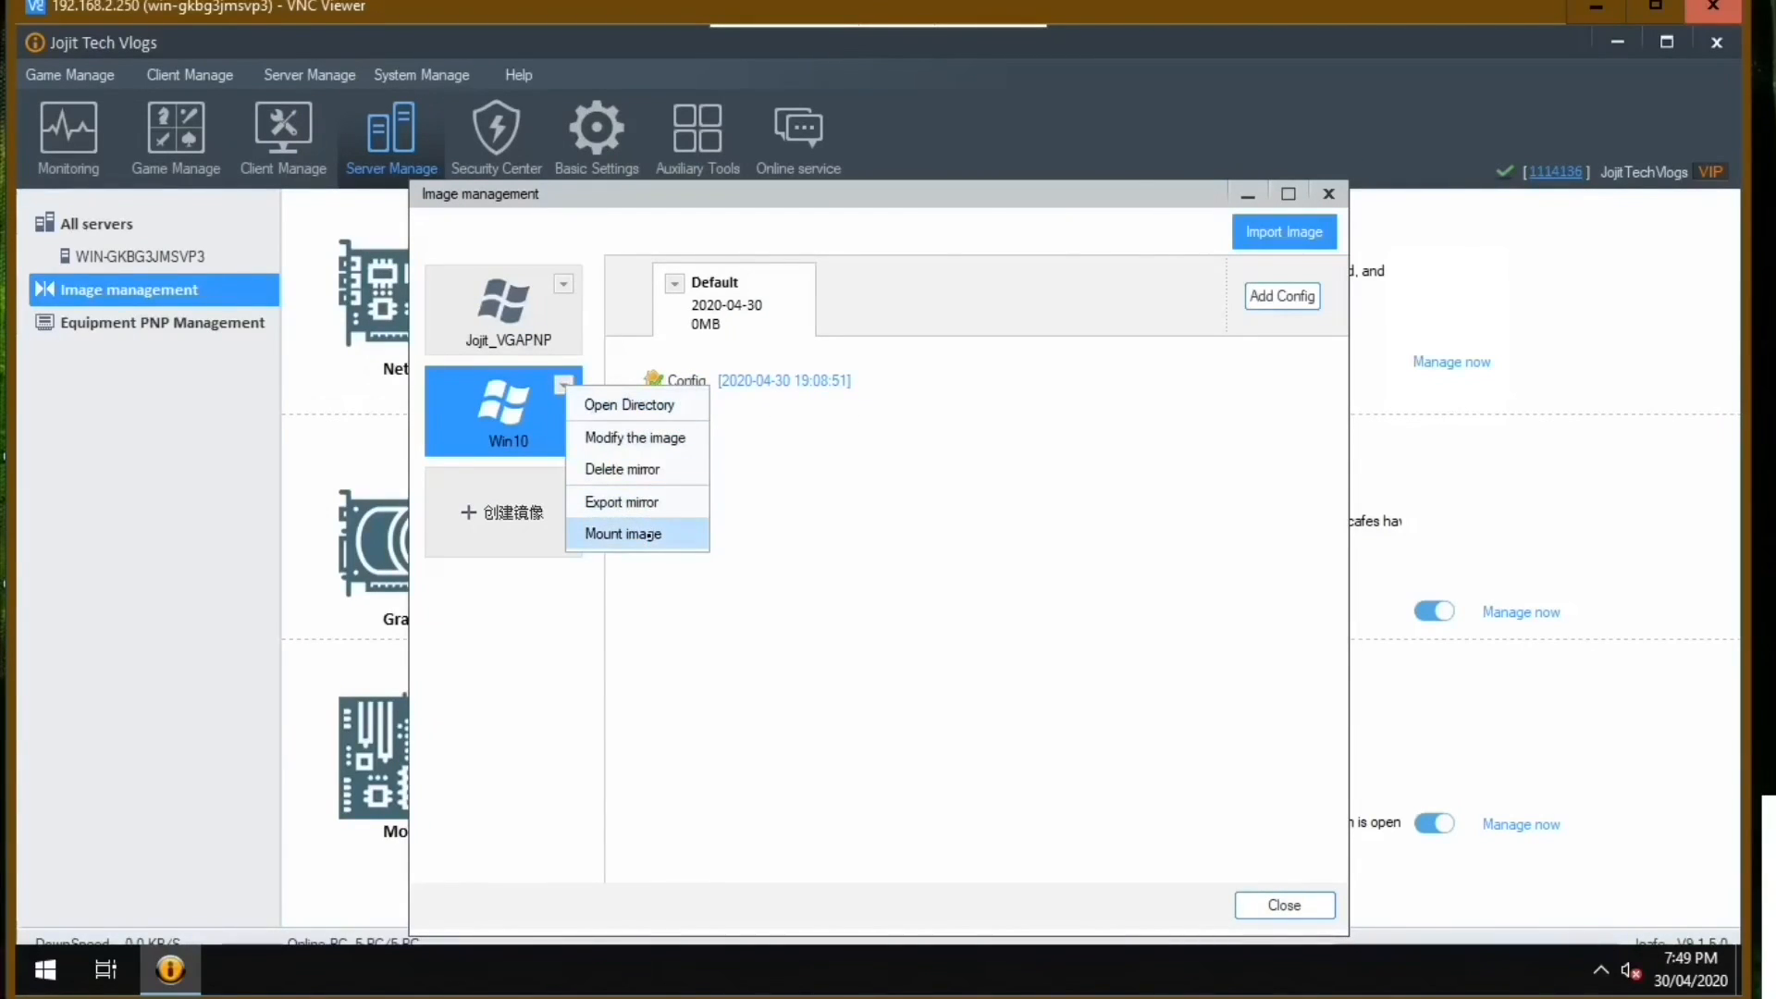
click(648, 534)
click(892, 611)
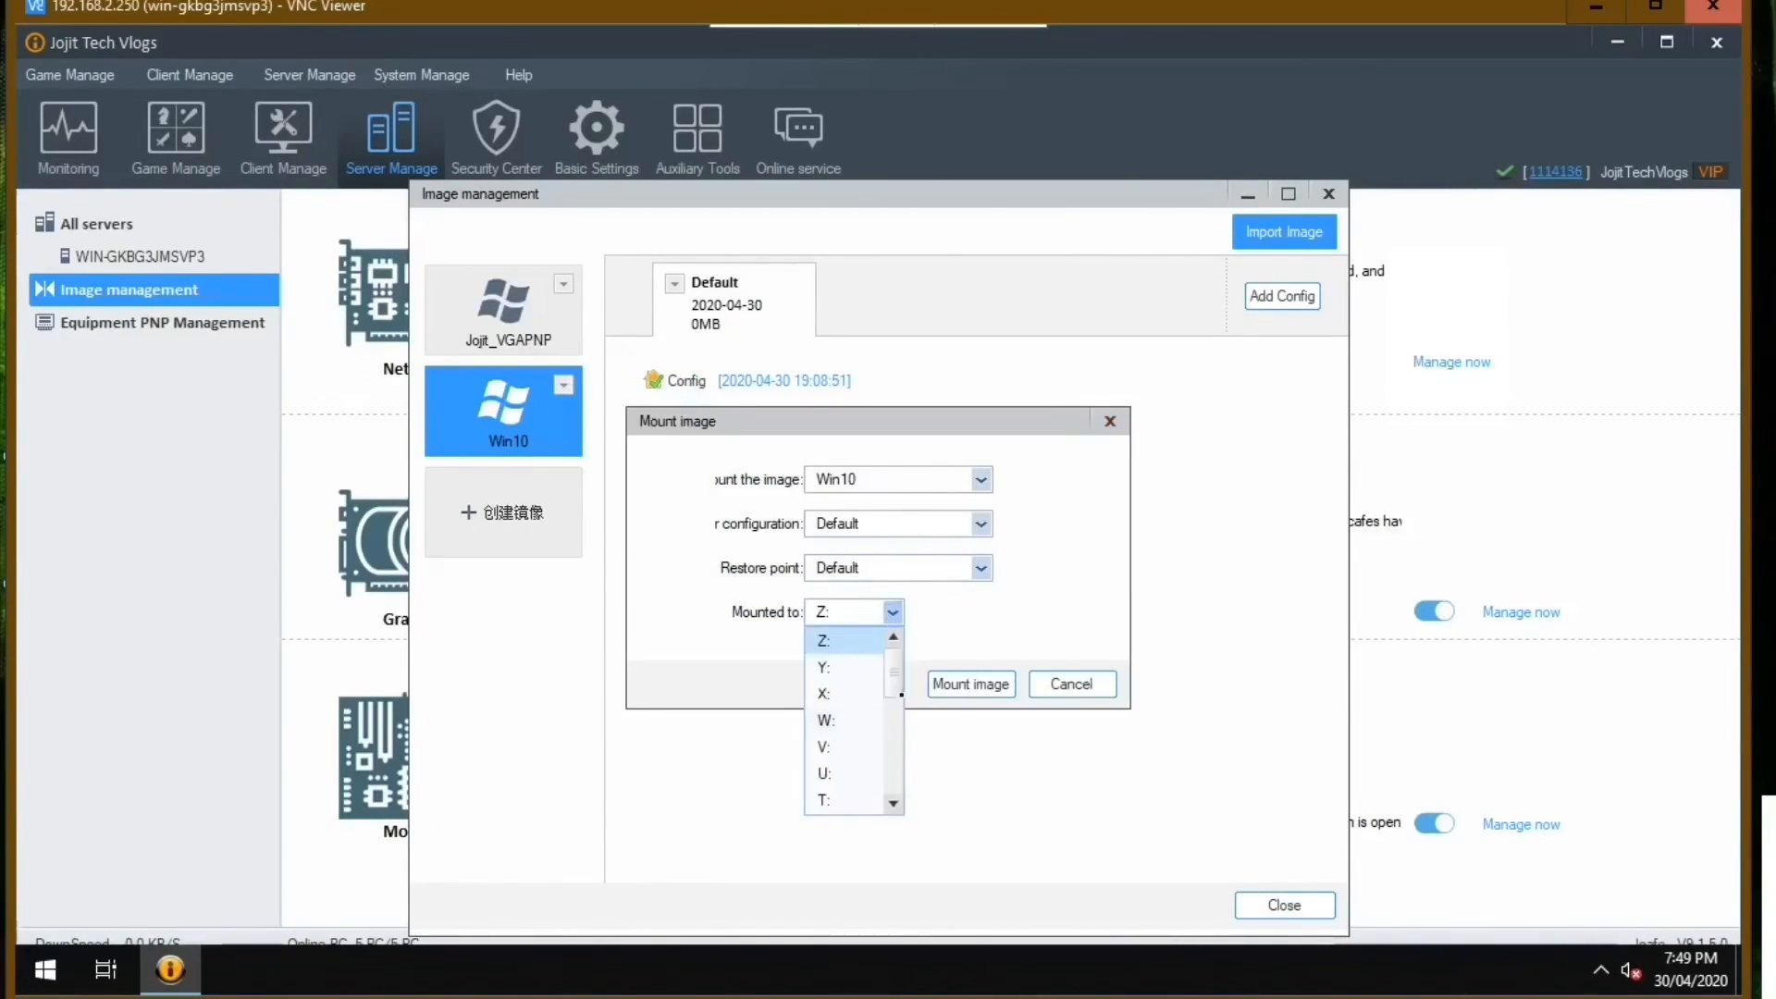
drag(893, 672, 916, 809)
click(842, 801)
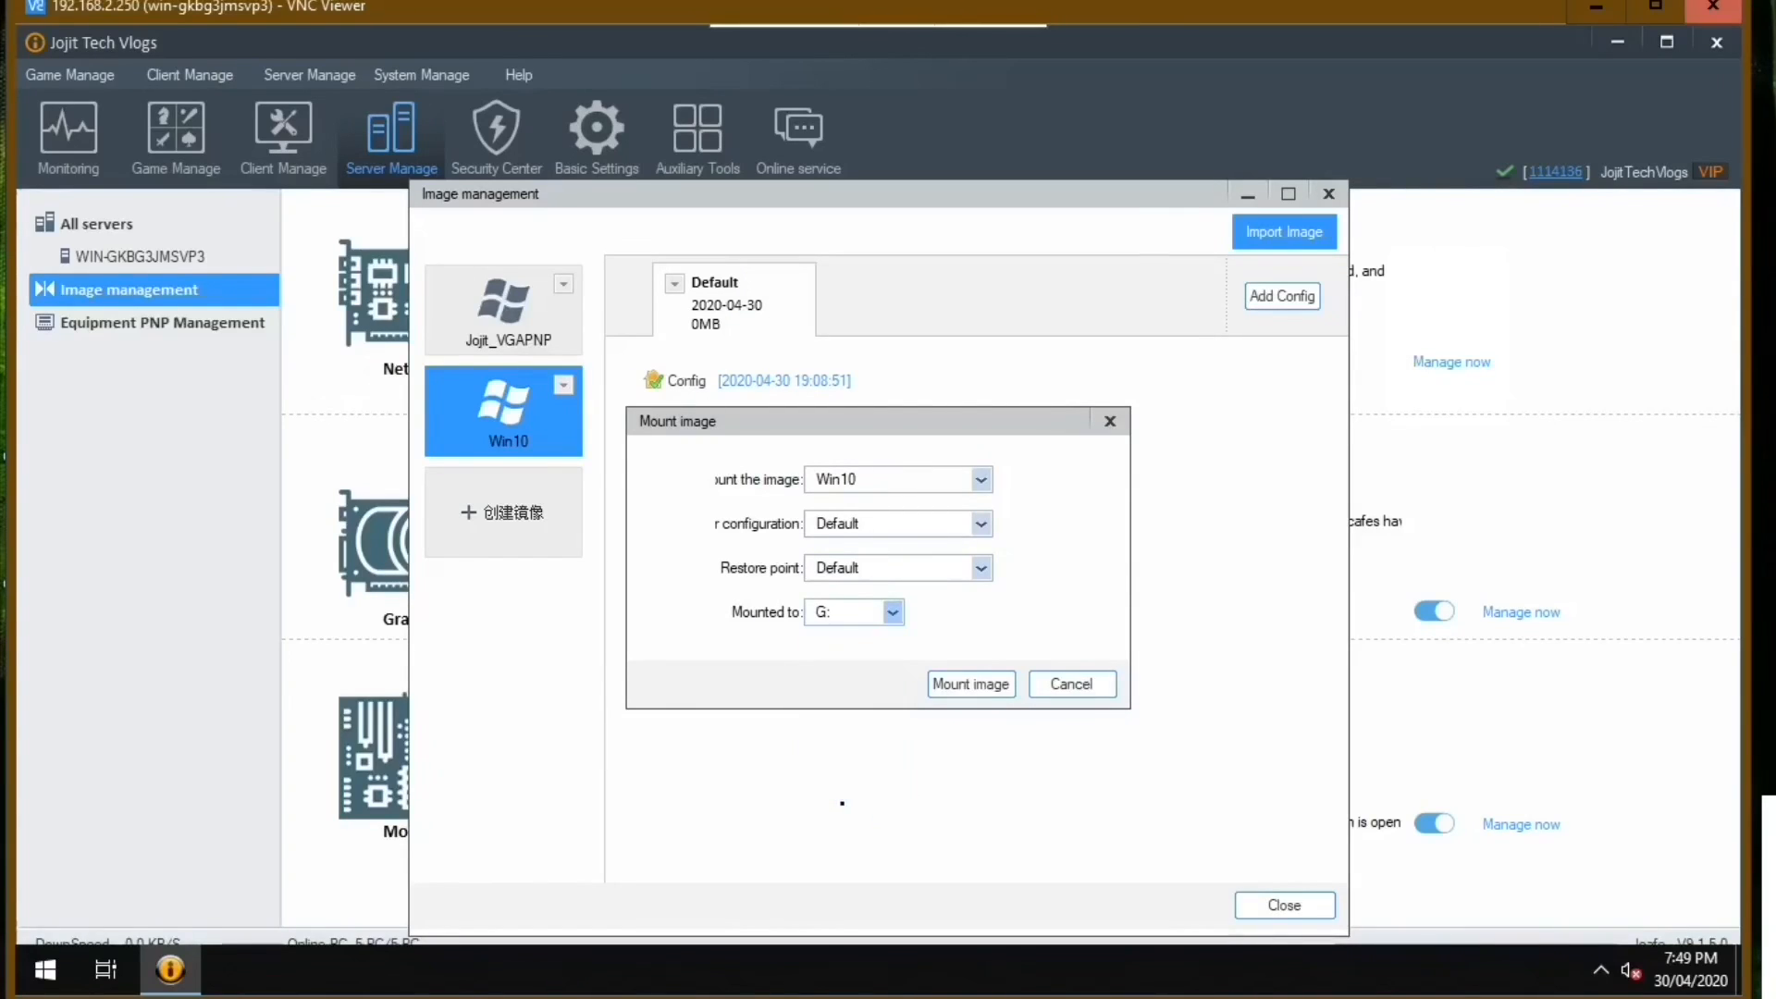
click(971, 684)
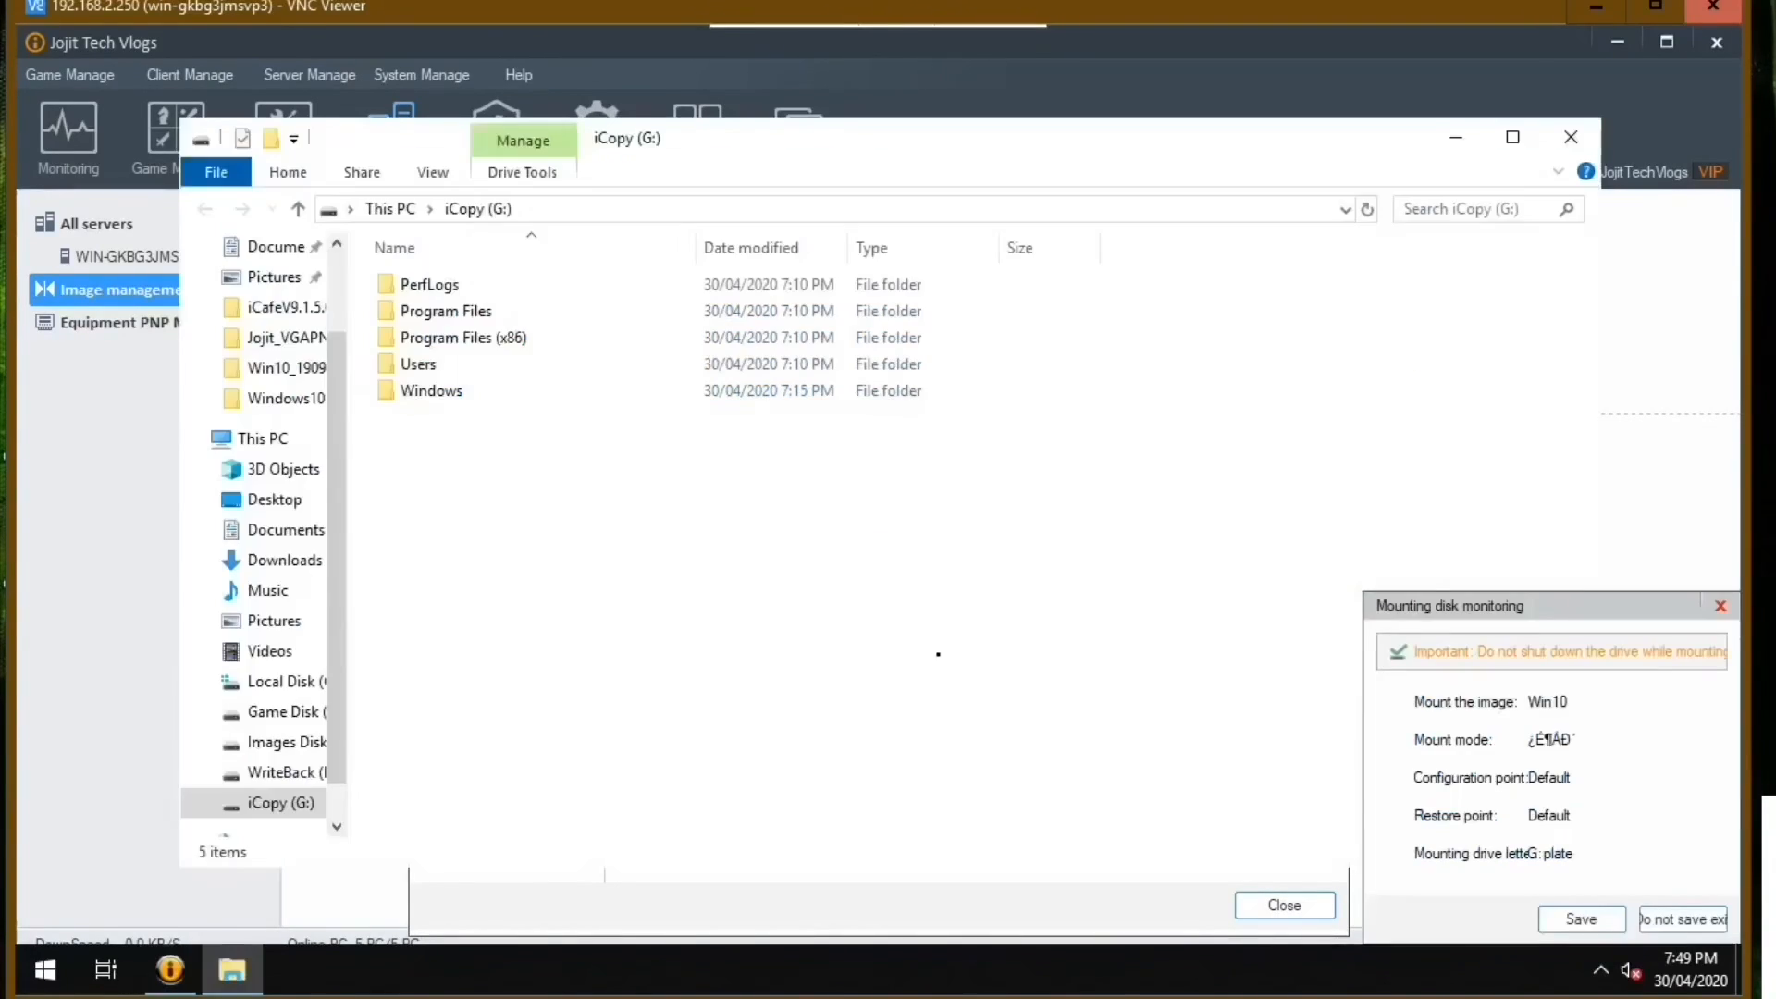
Copy all the driver files from G:\Program Files\icafe8\UploadTool\clienttool_new\public\sys on the mounted image.
double_click(442, 312)
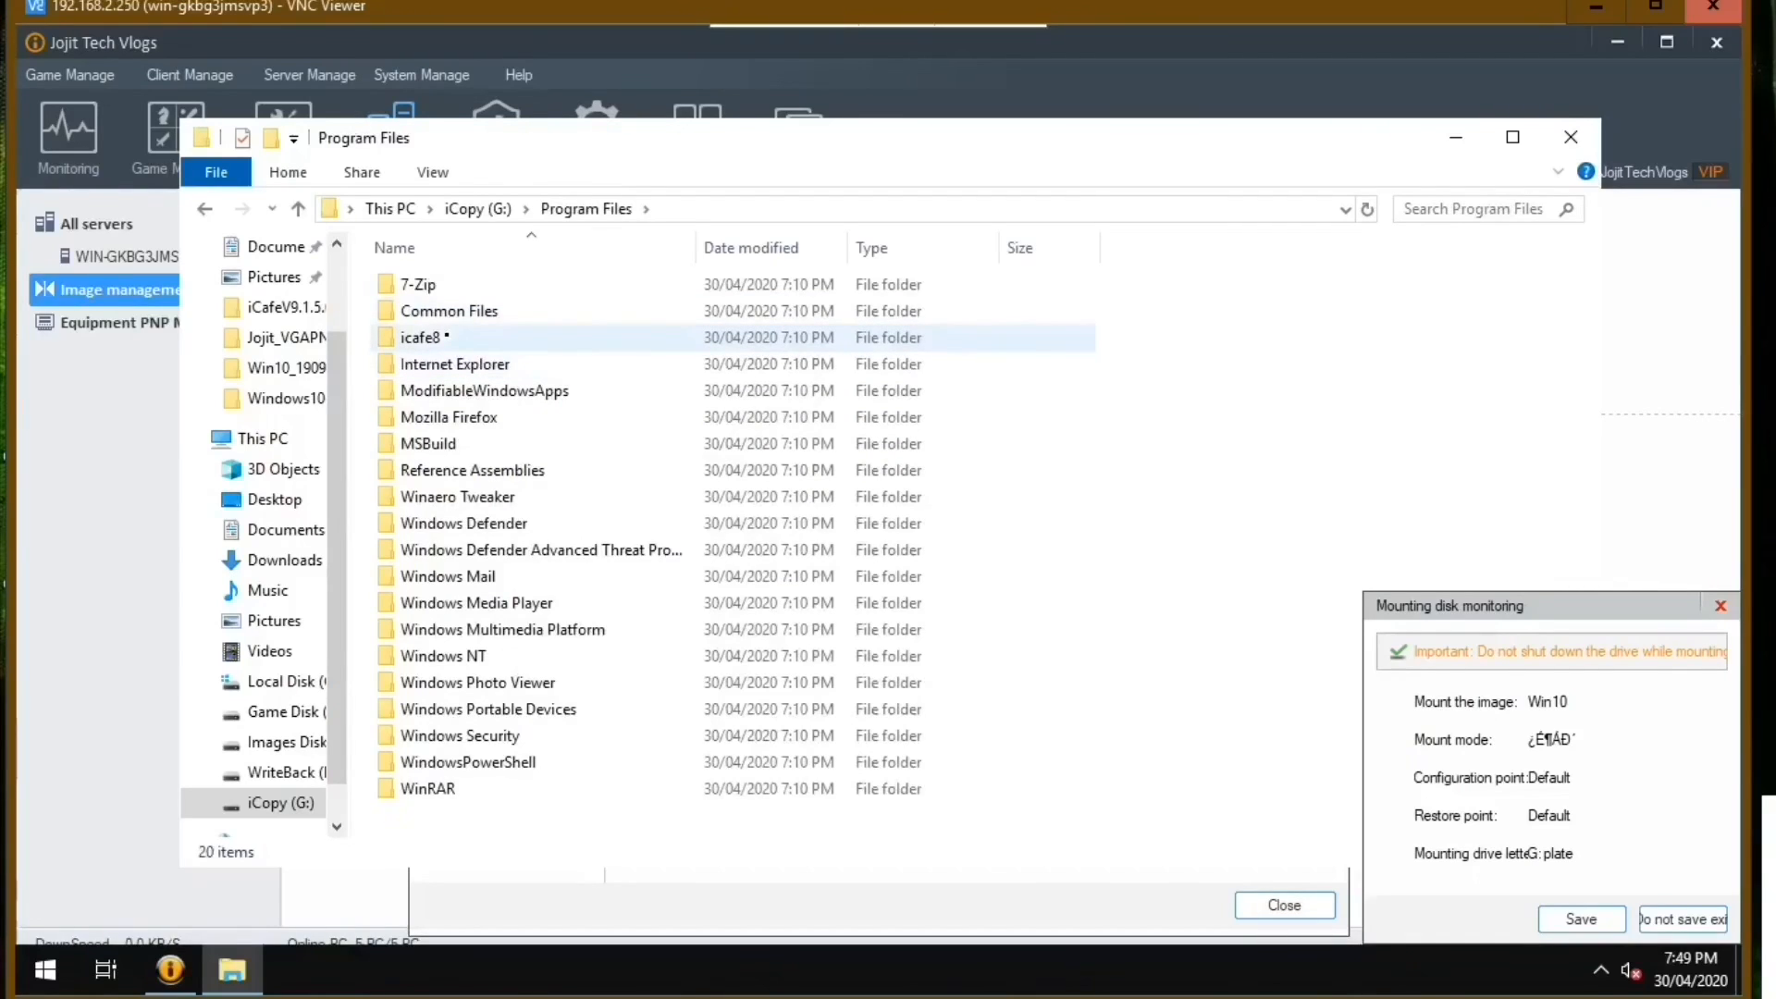
double_click(446, 337)
double_click(437, 288)
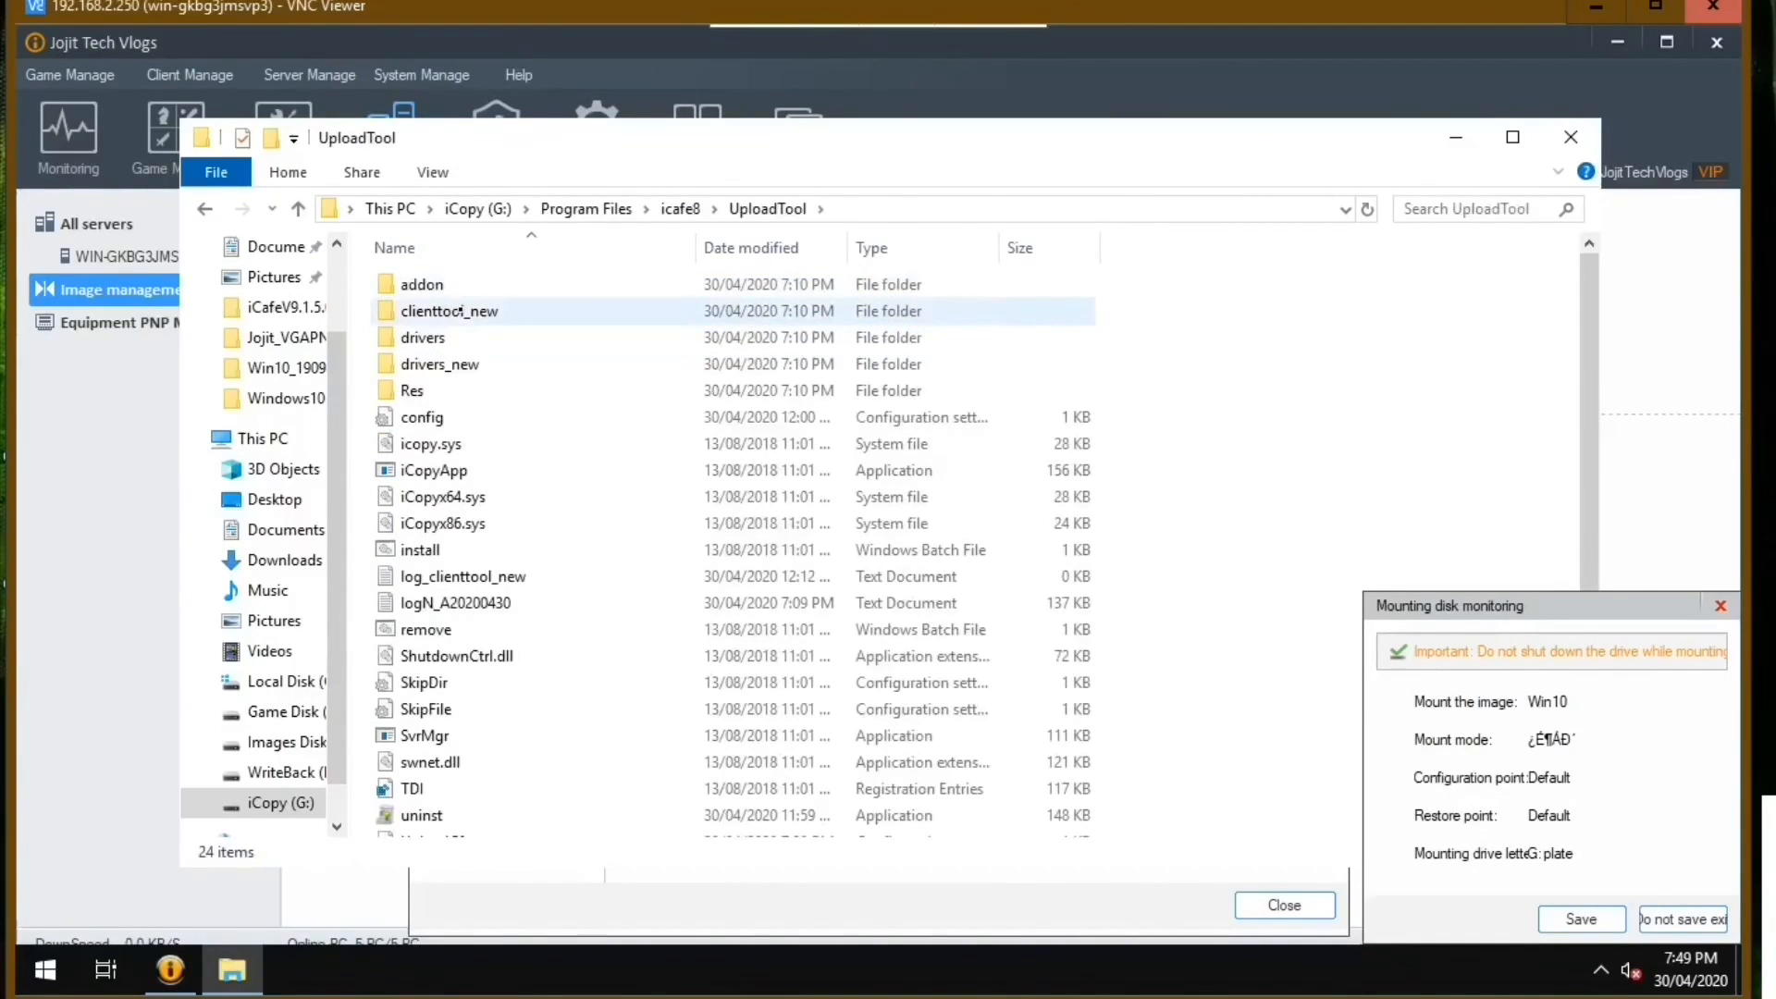
double_click(460, 311)
double_click(434, 285)
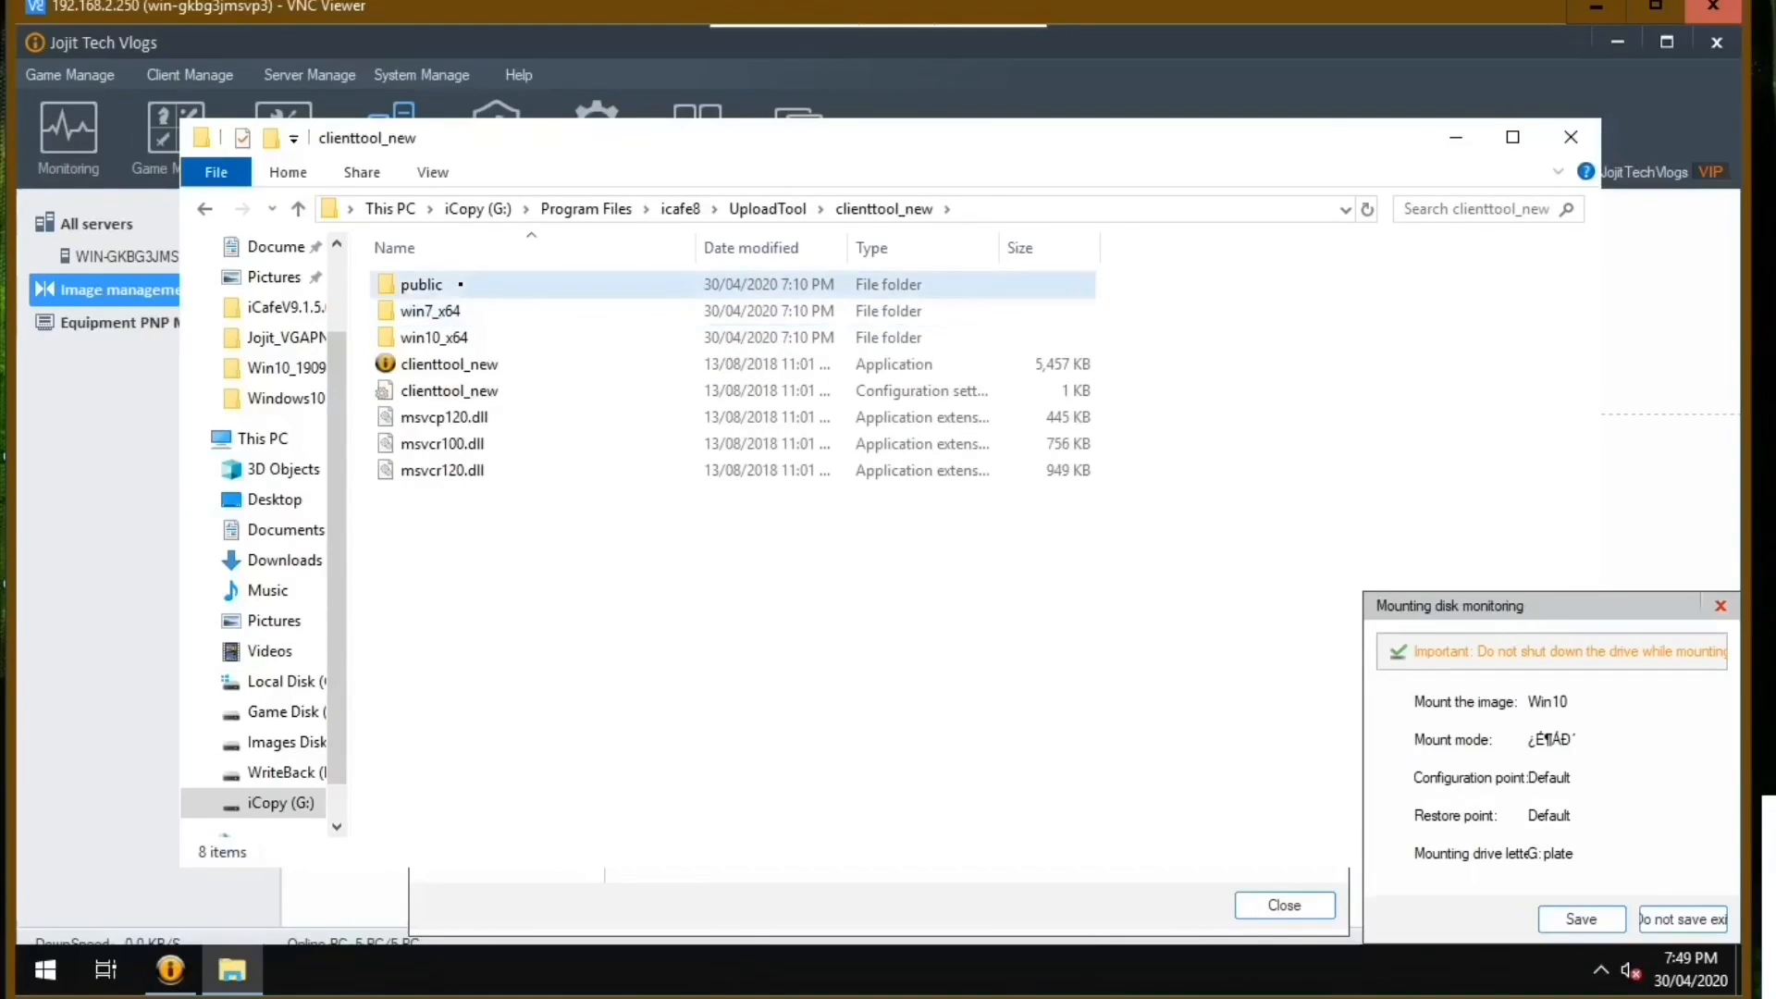
double_click(411, 338)
drag(468, 572, 505, 280)
right_click(501, 285)
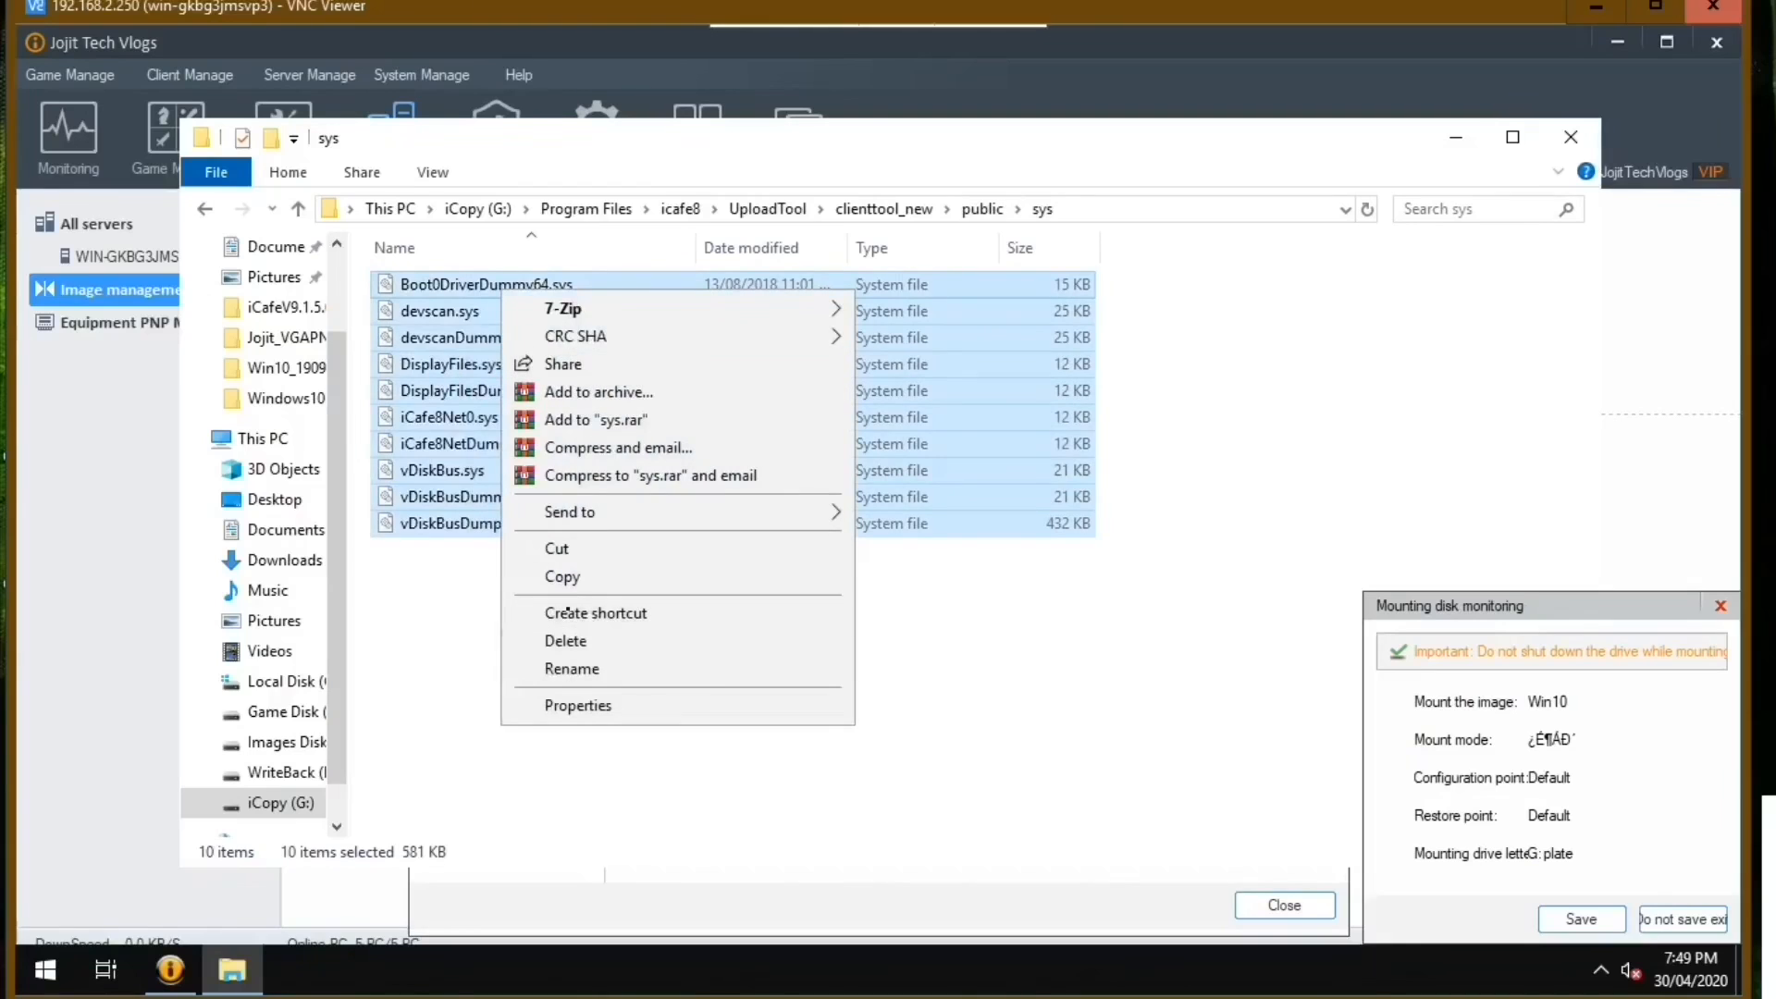
click(563, 576)
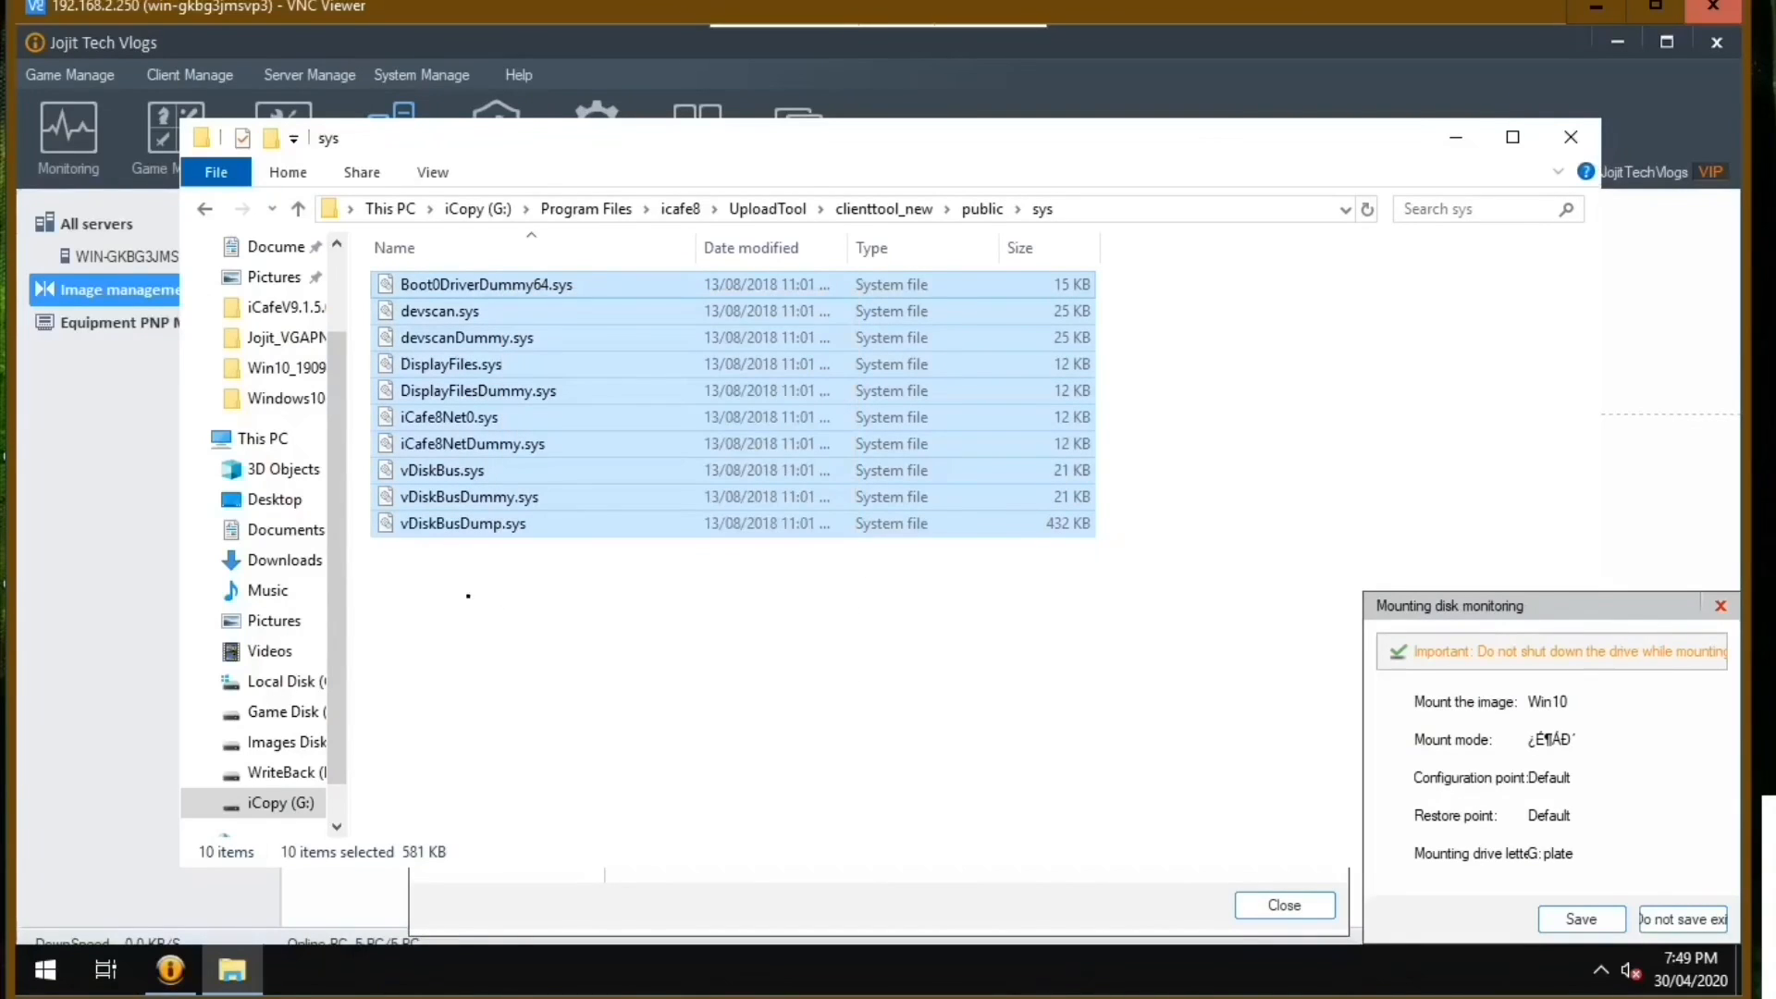
Go from the sys folder to Windows\System32 on the mounted iCopy (G:) drive.
click(296, 208)
click(297, 208)
click(297, 208)
click(297, 208)
click(297, 209)
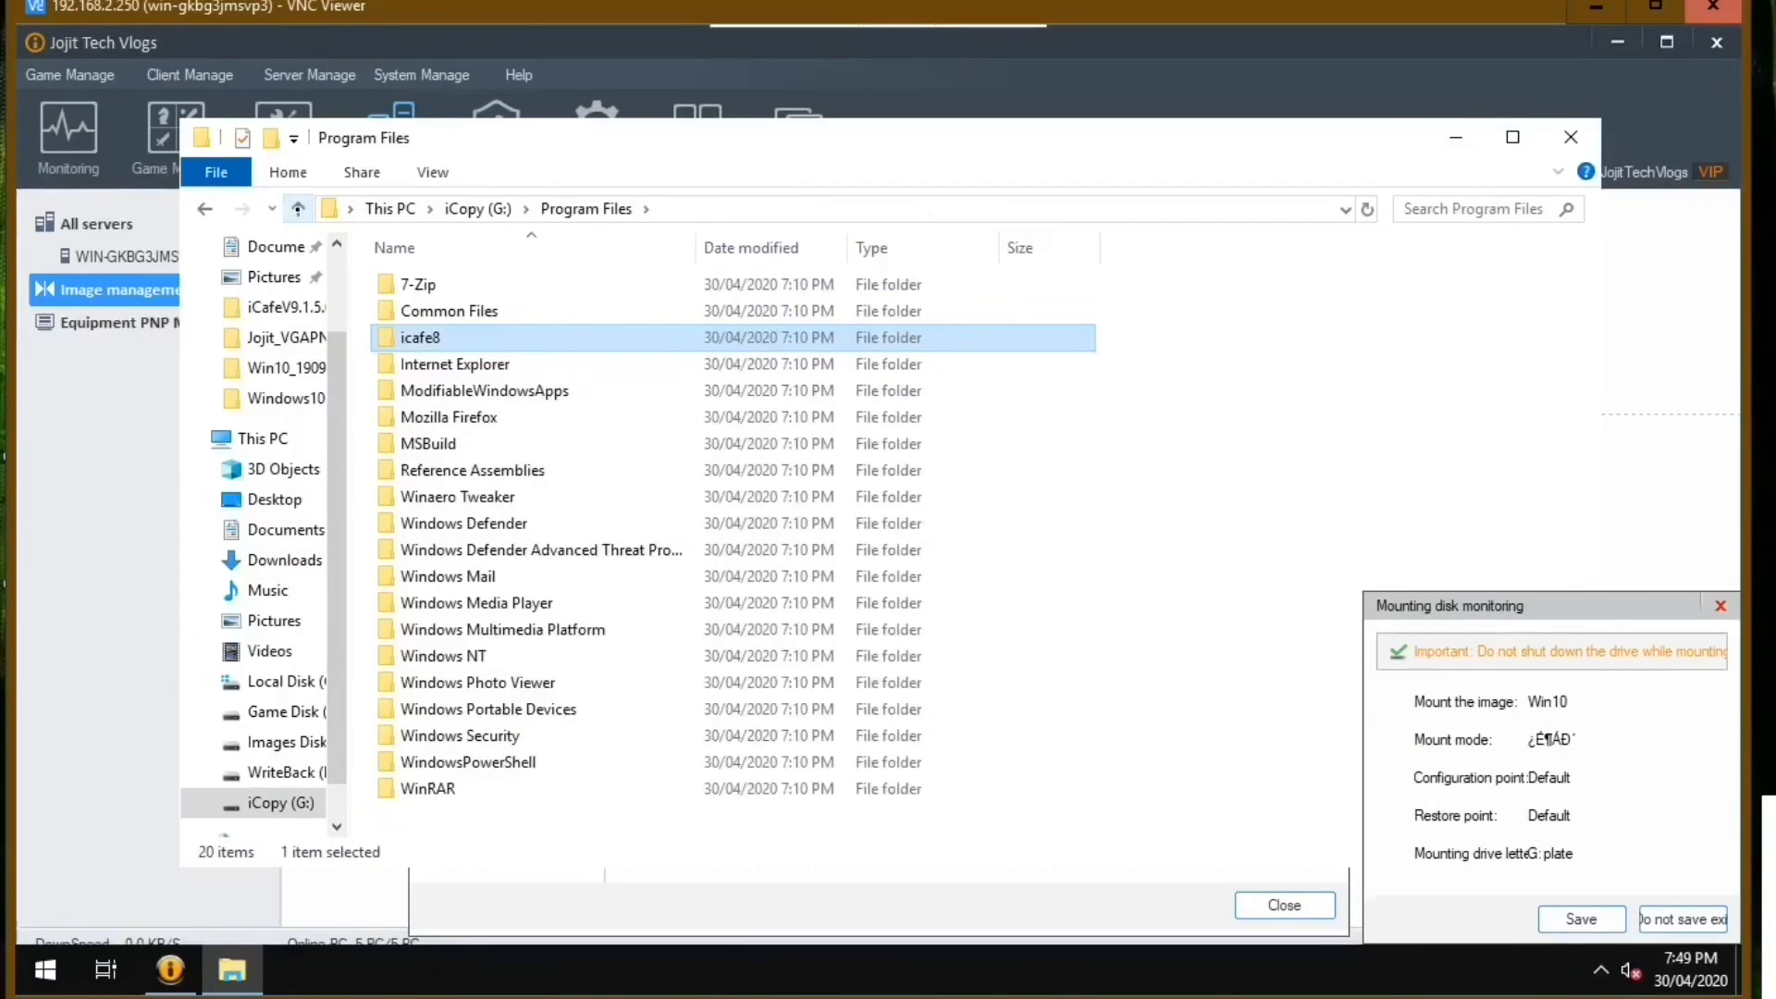
click(298, 208)
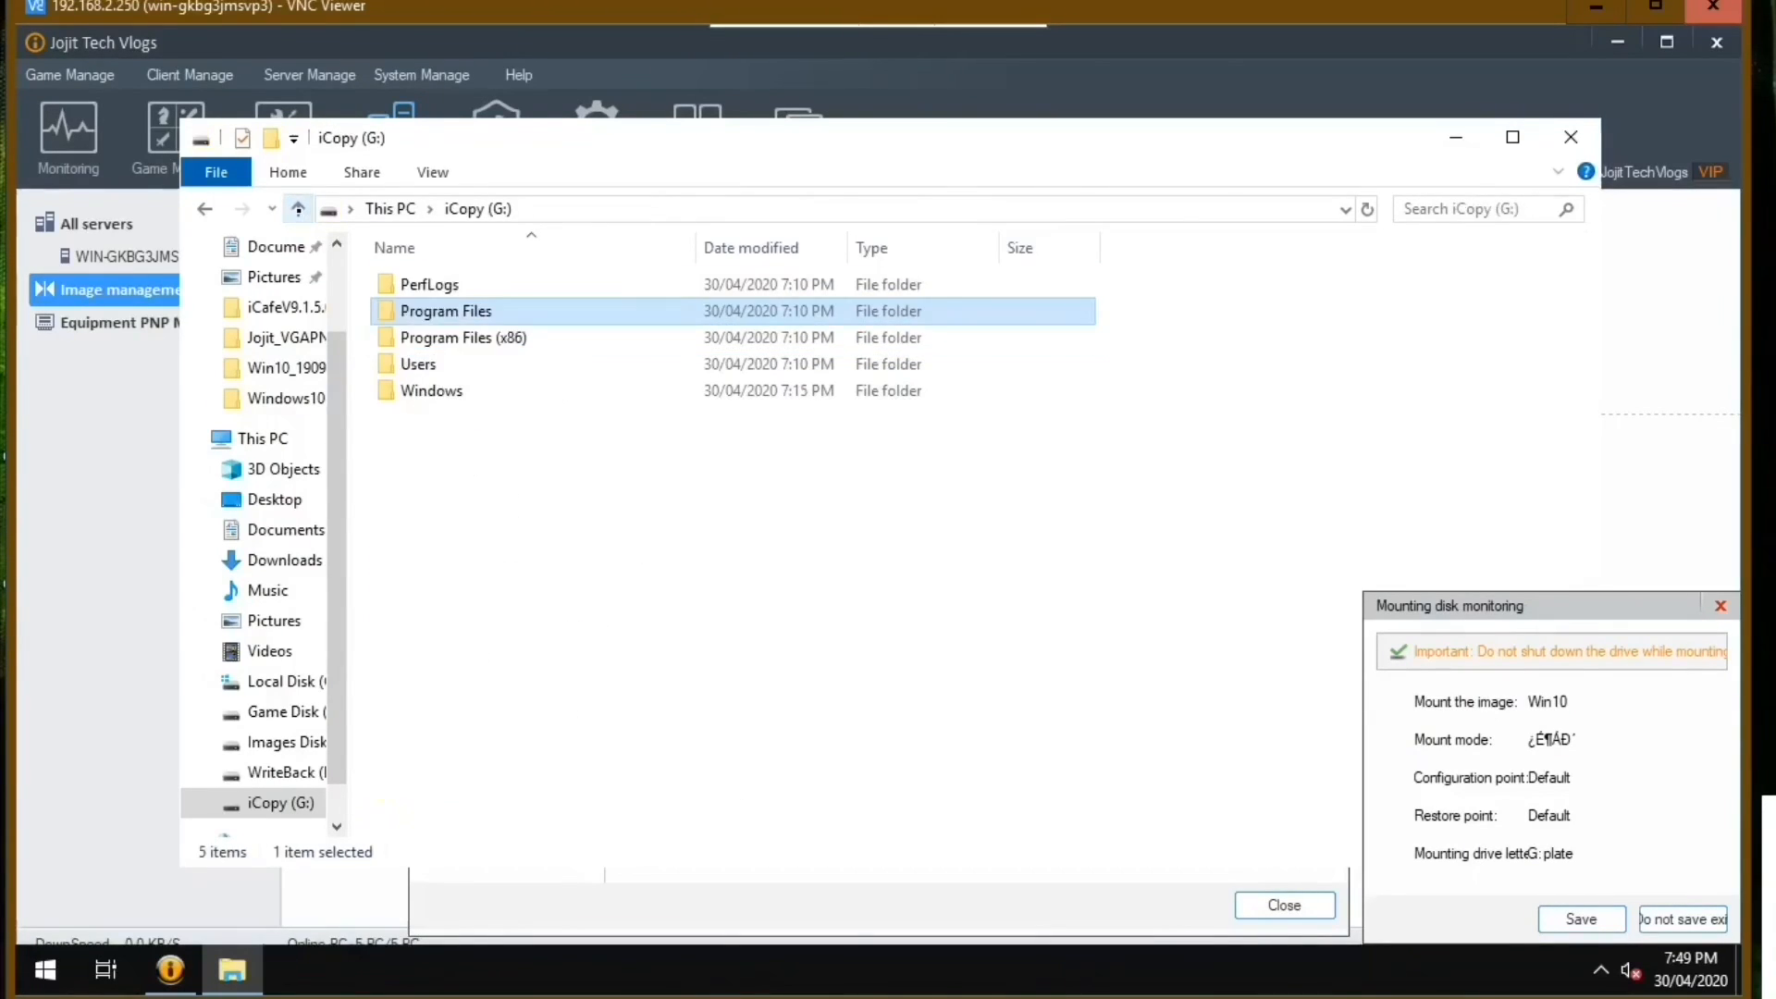
click(297, 209)
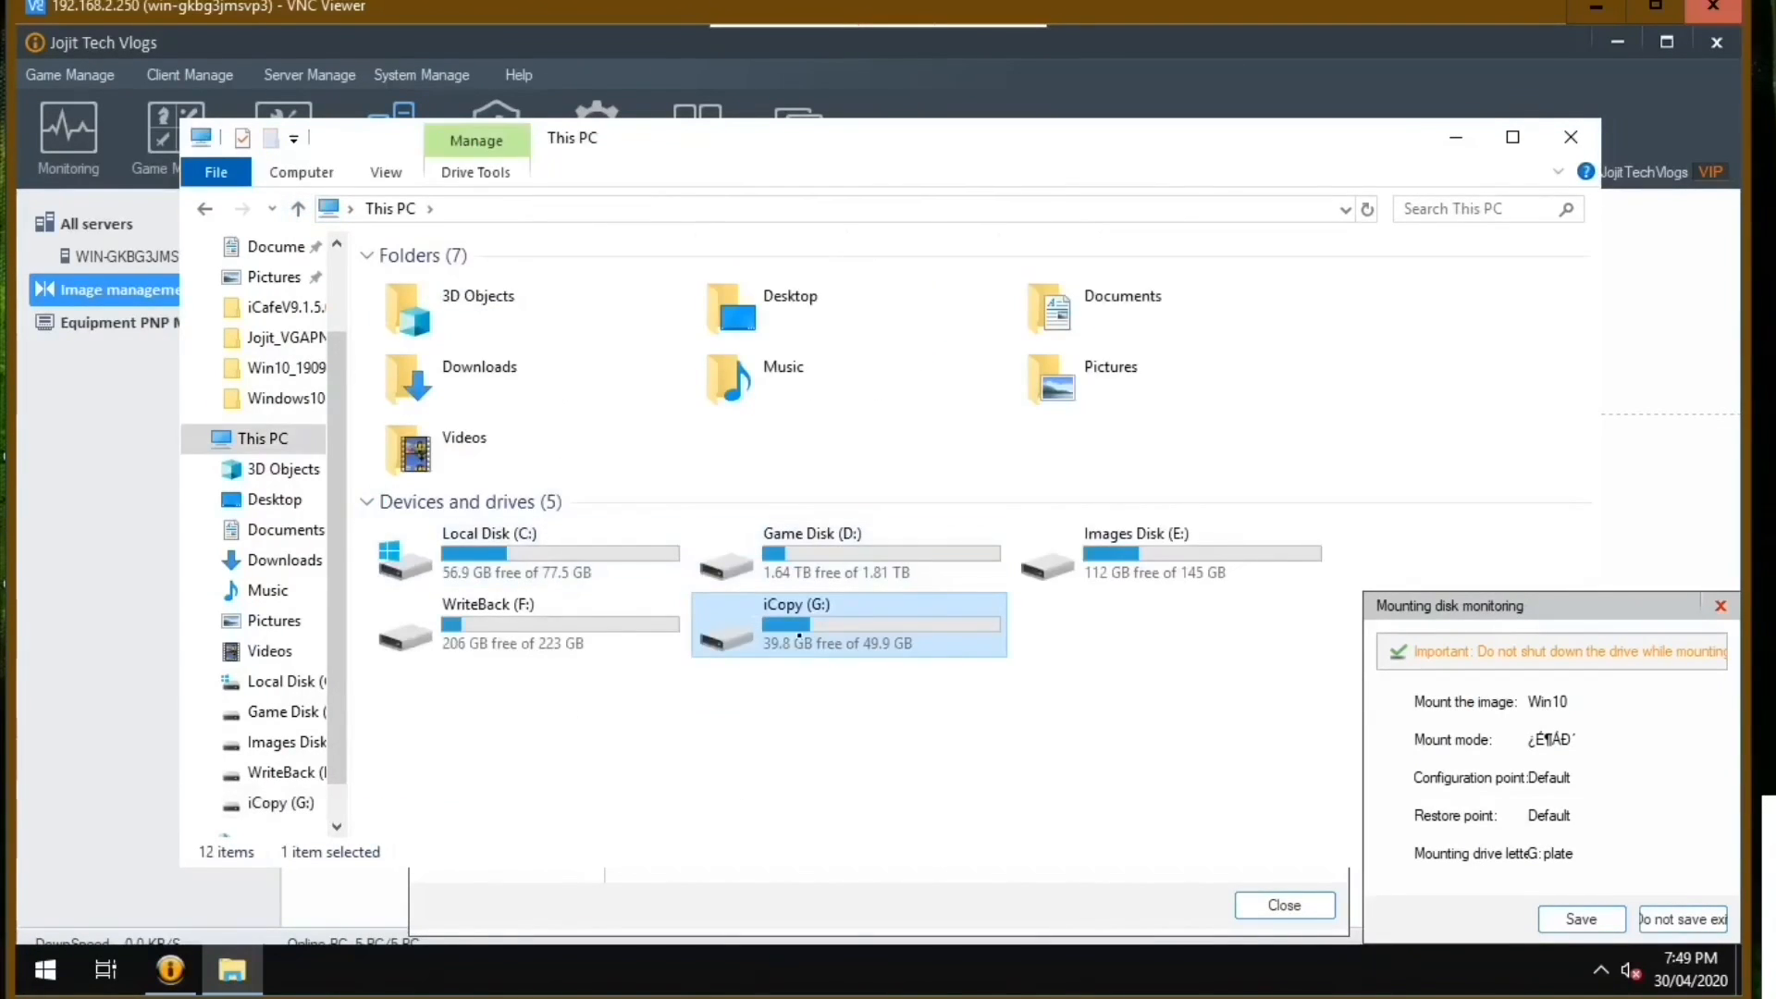
double_click(797, 636)
double_click(433, 388)
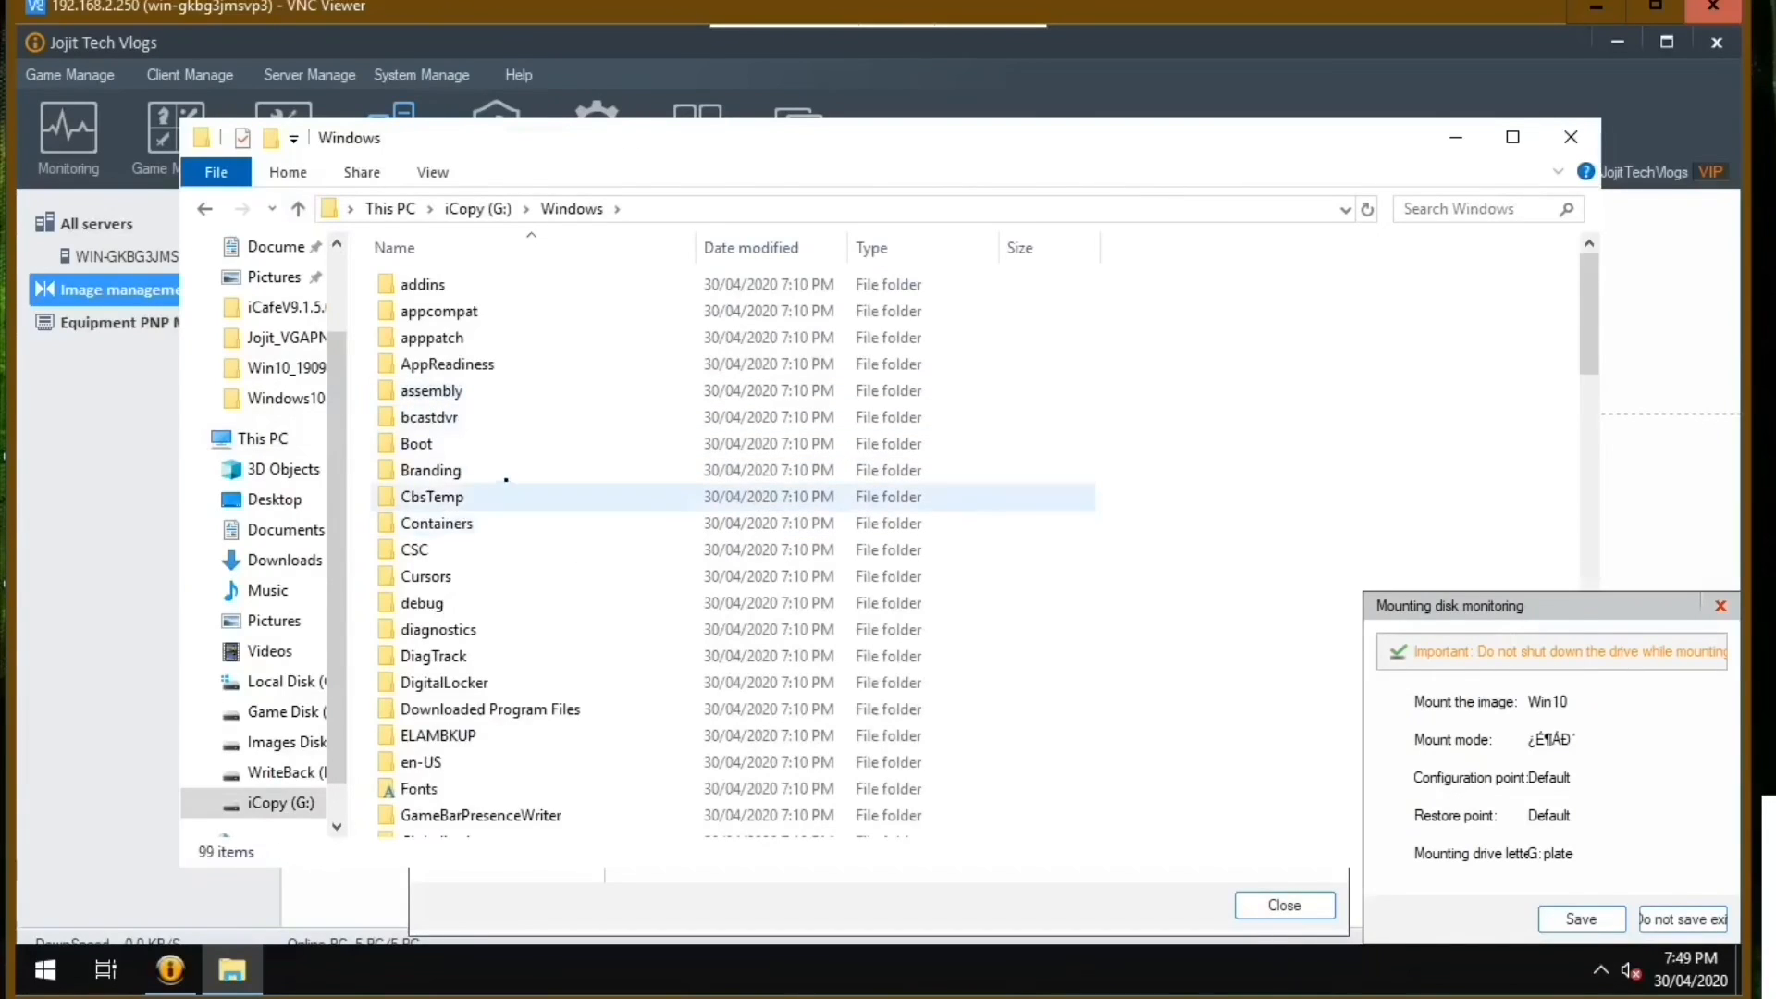
scroll(499, 489, down, 15)
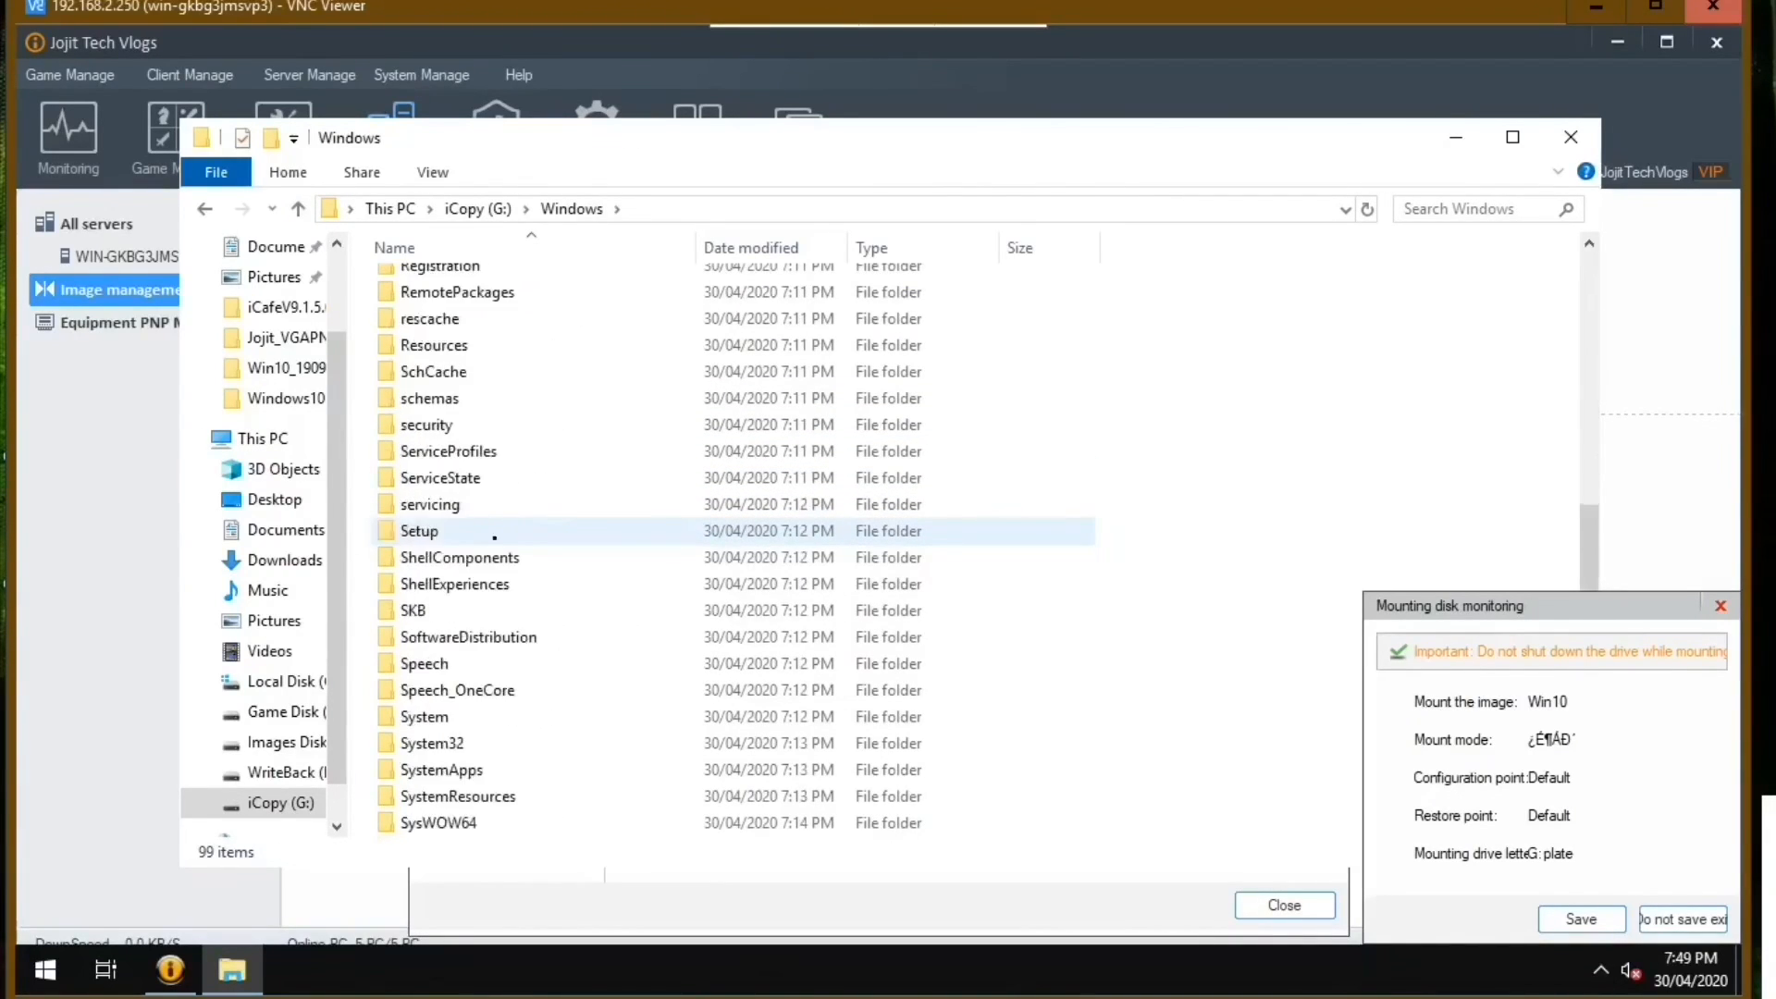
scroll(495, 538, down, 5)
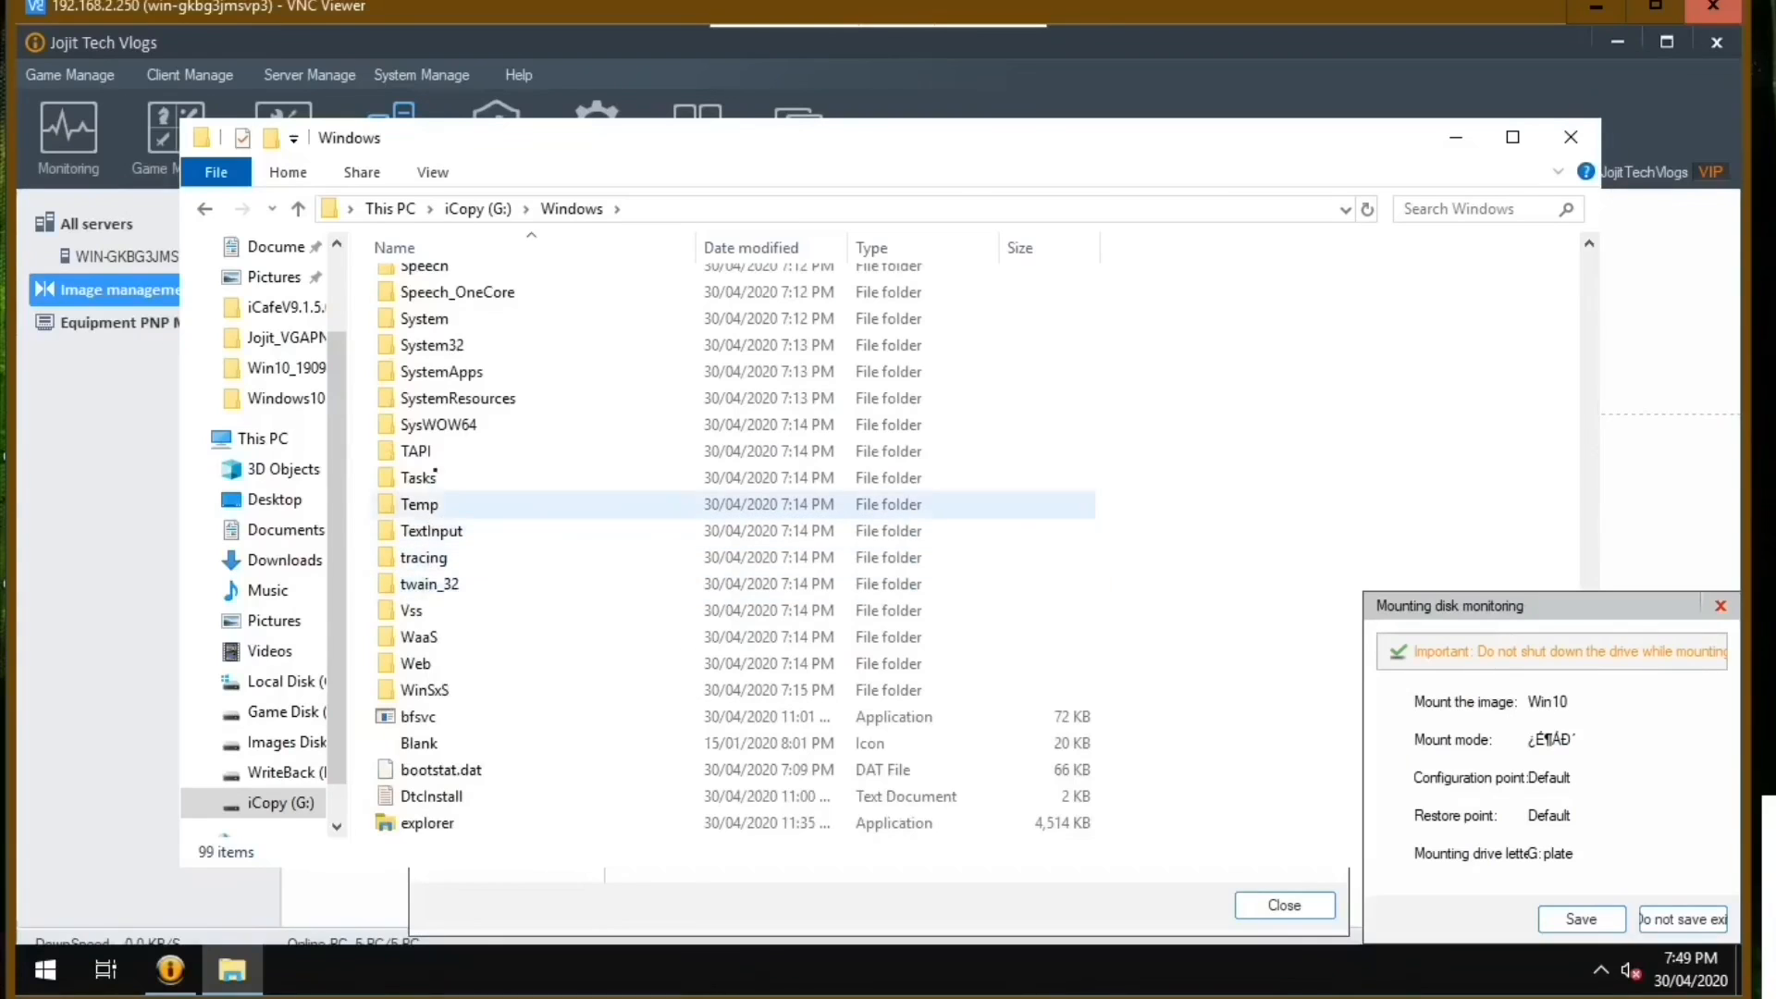
double_click(432, 345)
Paste the copied driver files into G:\Windows\System32\drivers, replacing the existing vDiskBus.sys.
scroll(445, 408, down, 20)
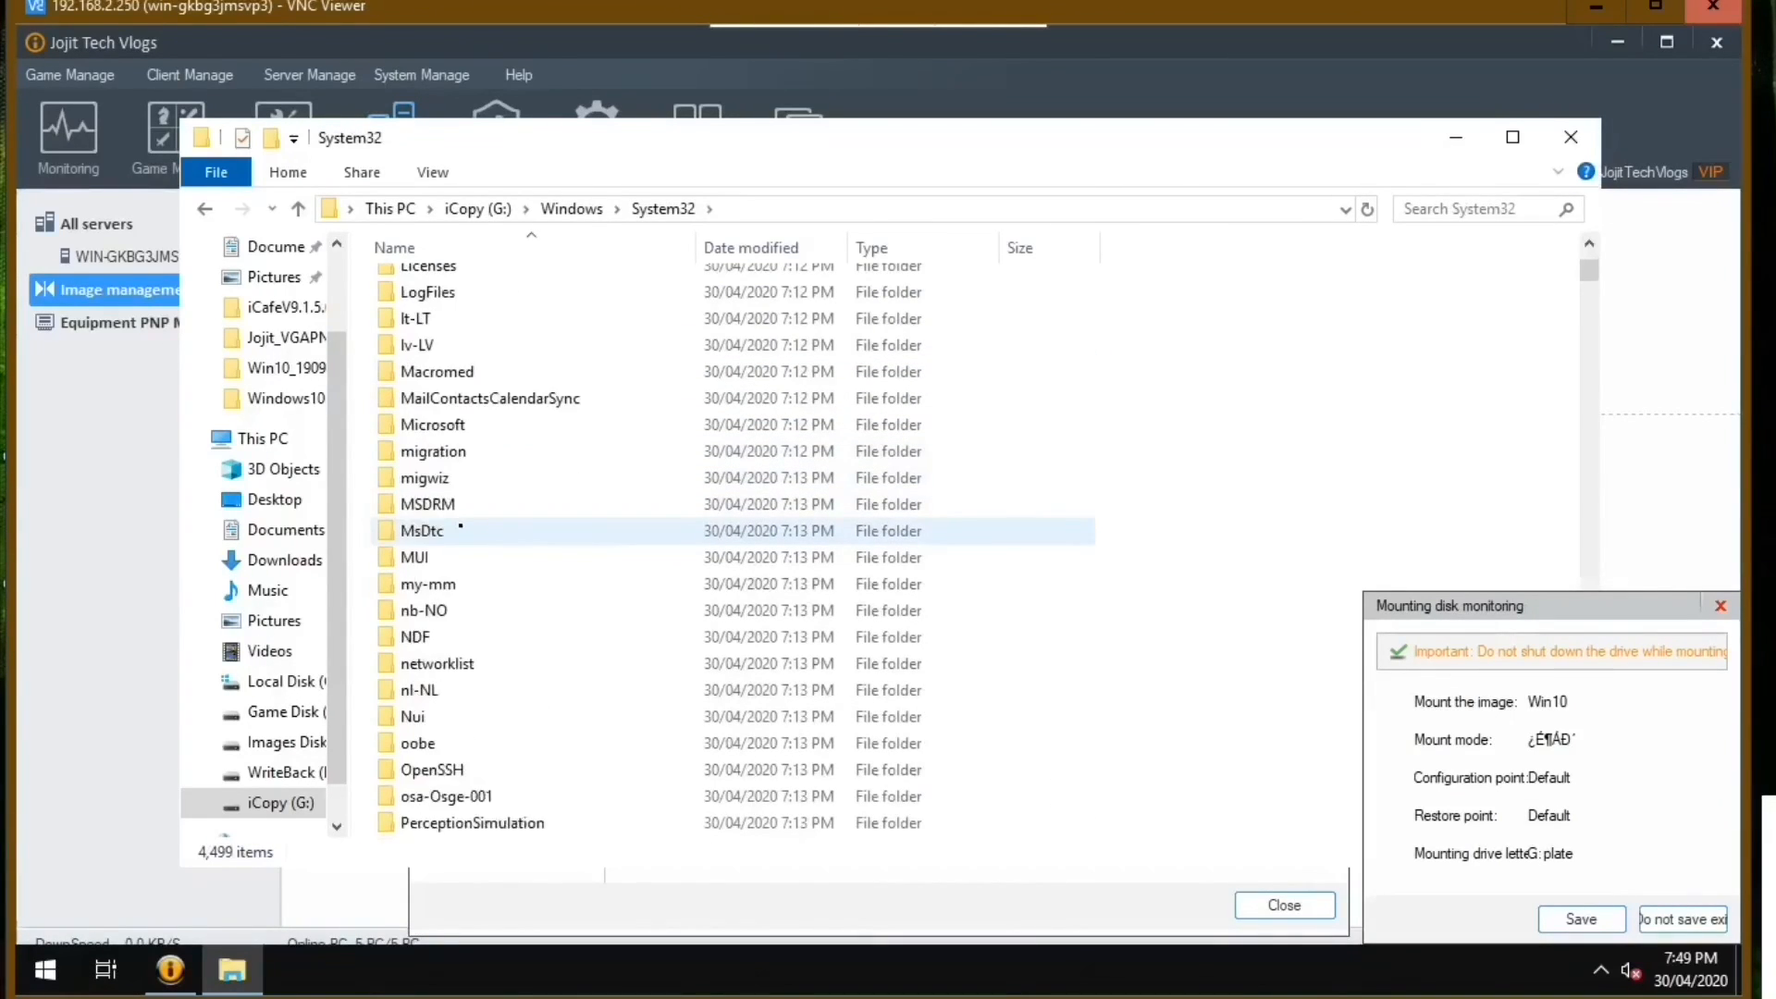
scroll(460, 527, up, 10)
scroll(460, 510, down, 5)
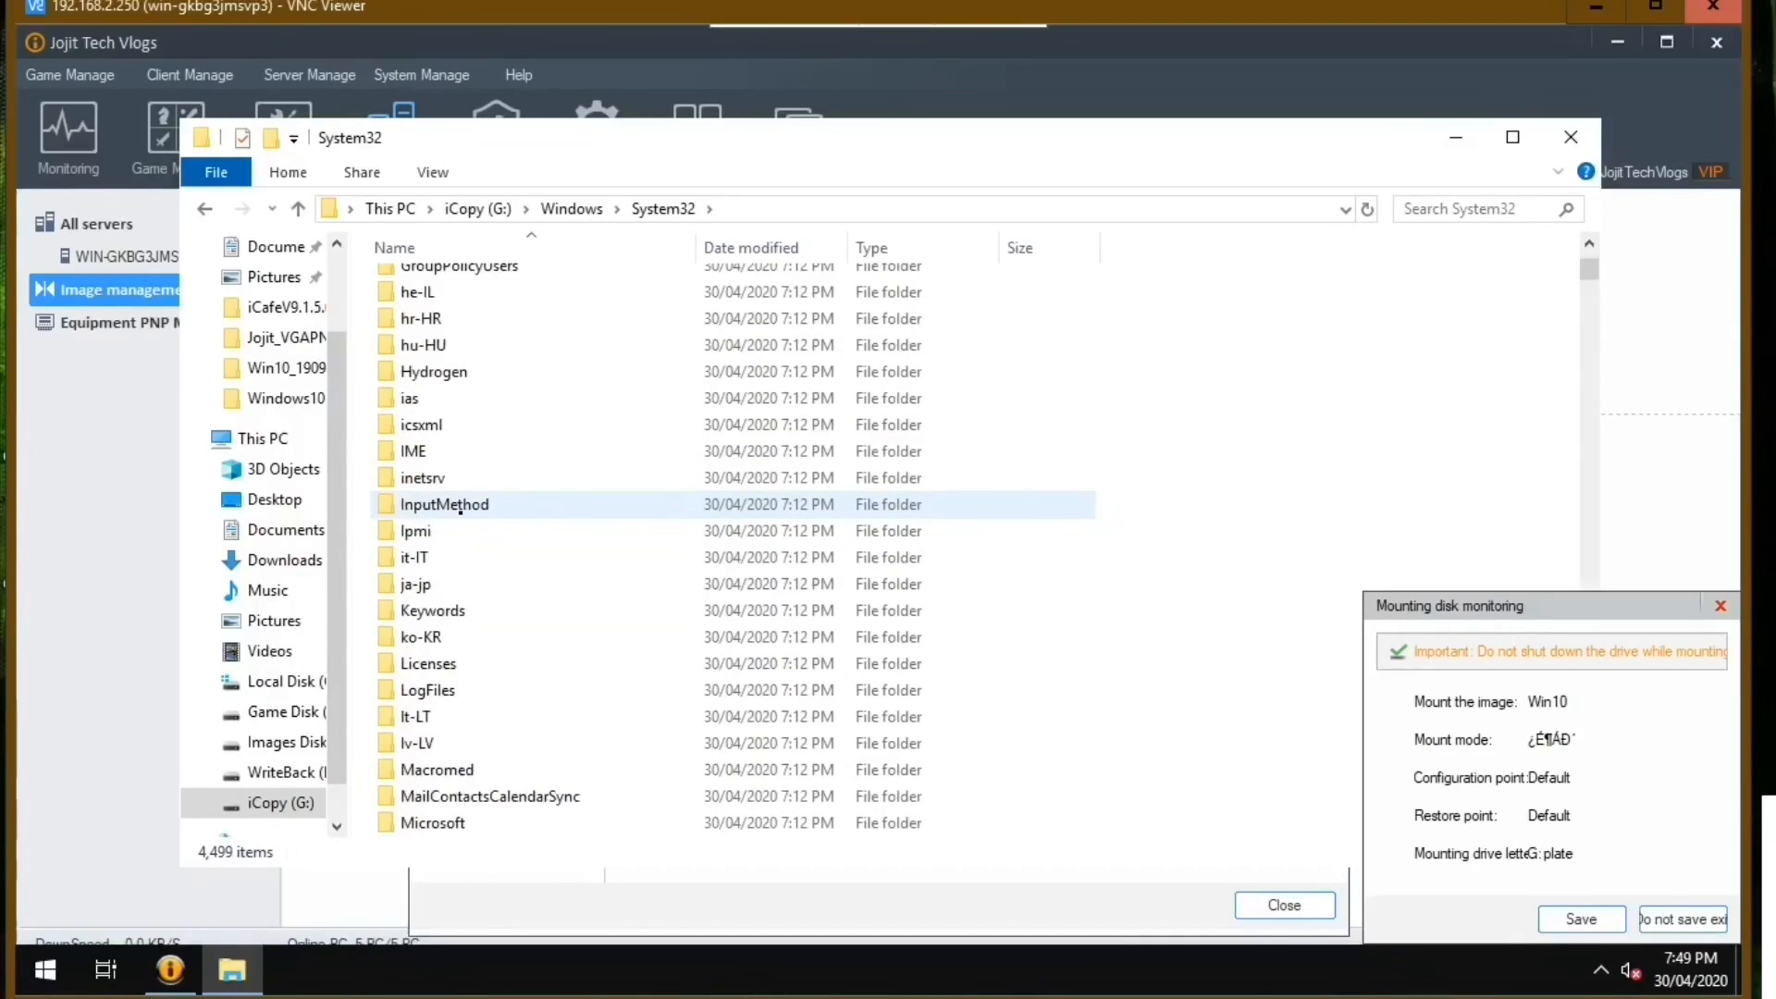
scroll(460, 511, up, 10)
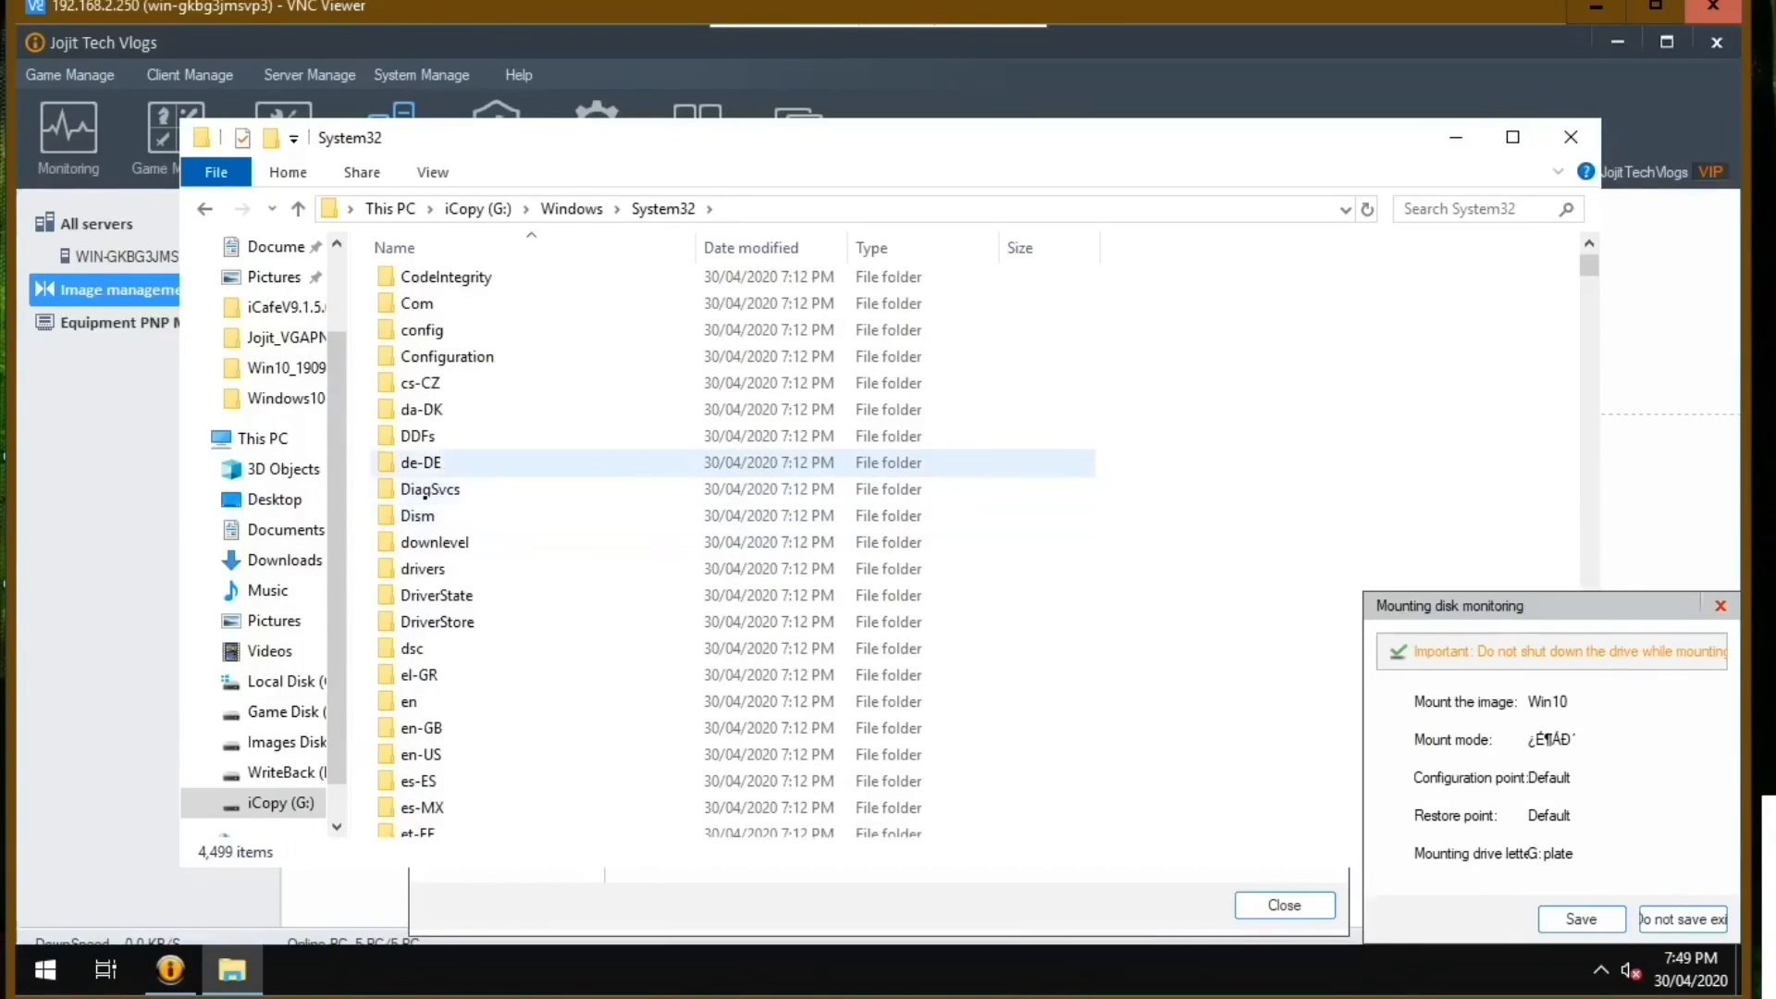
double_click(424, 568)
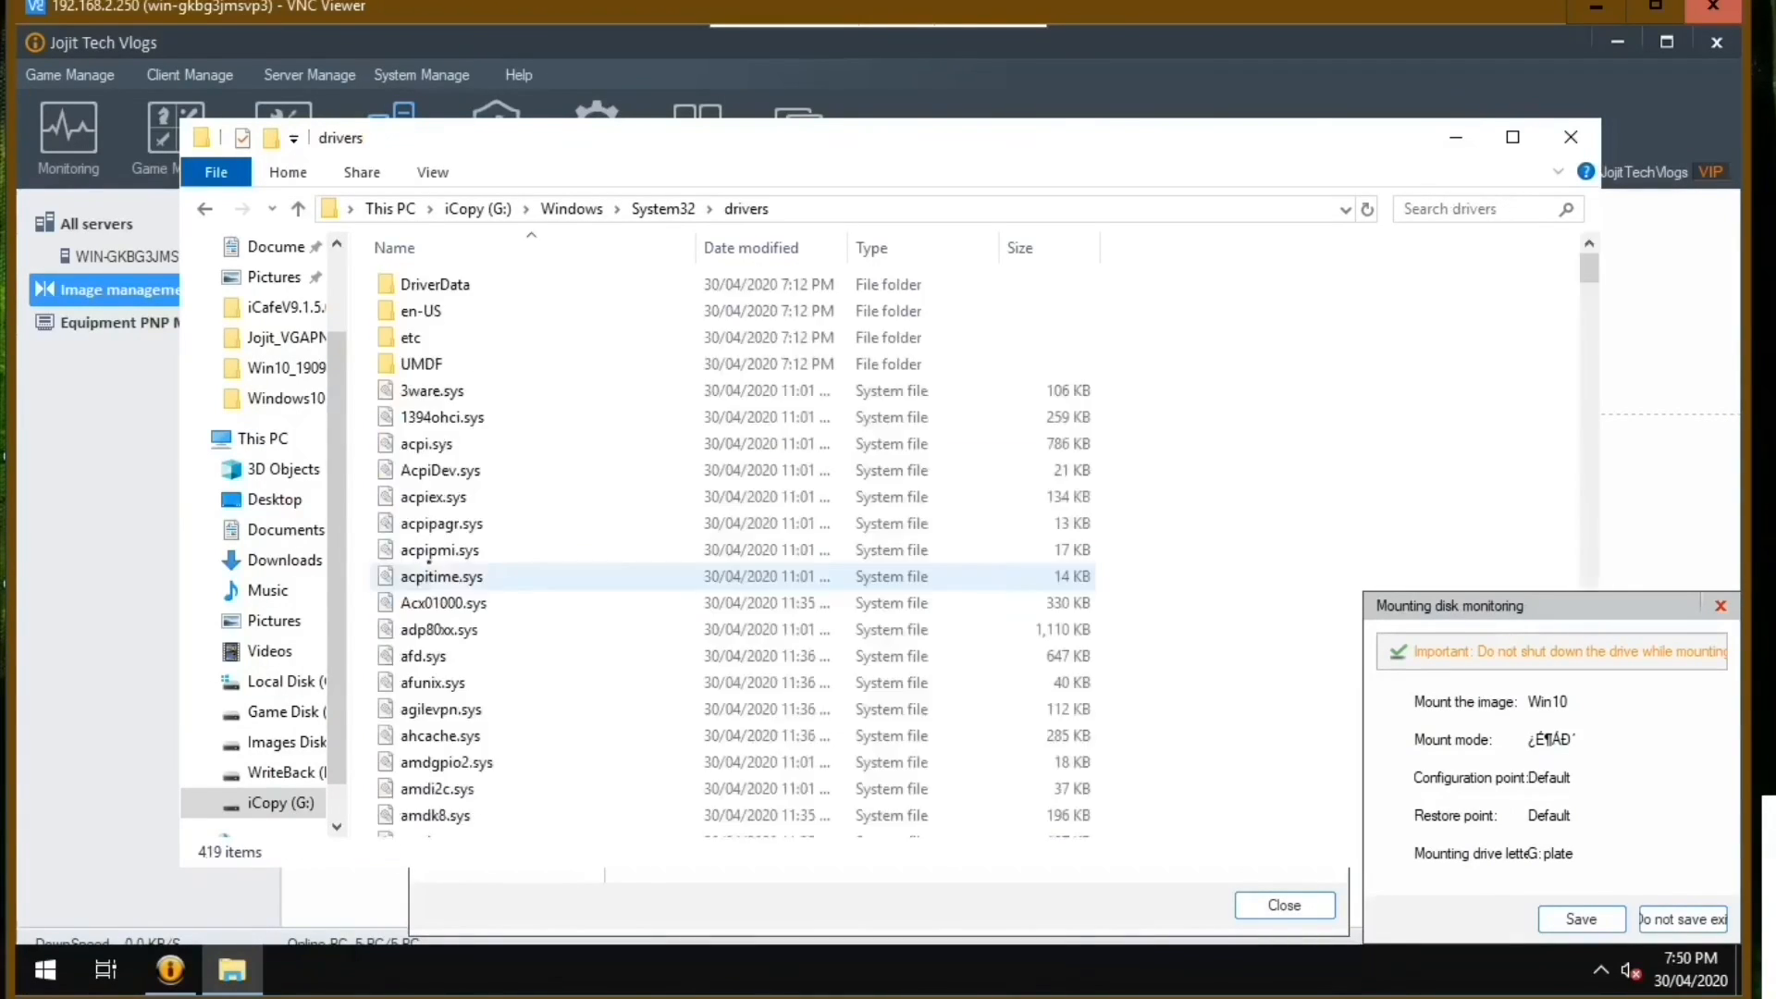
right_click(1283, 478)
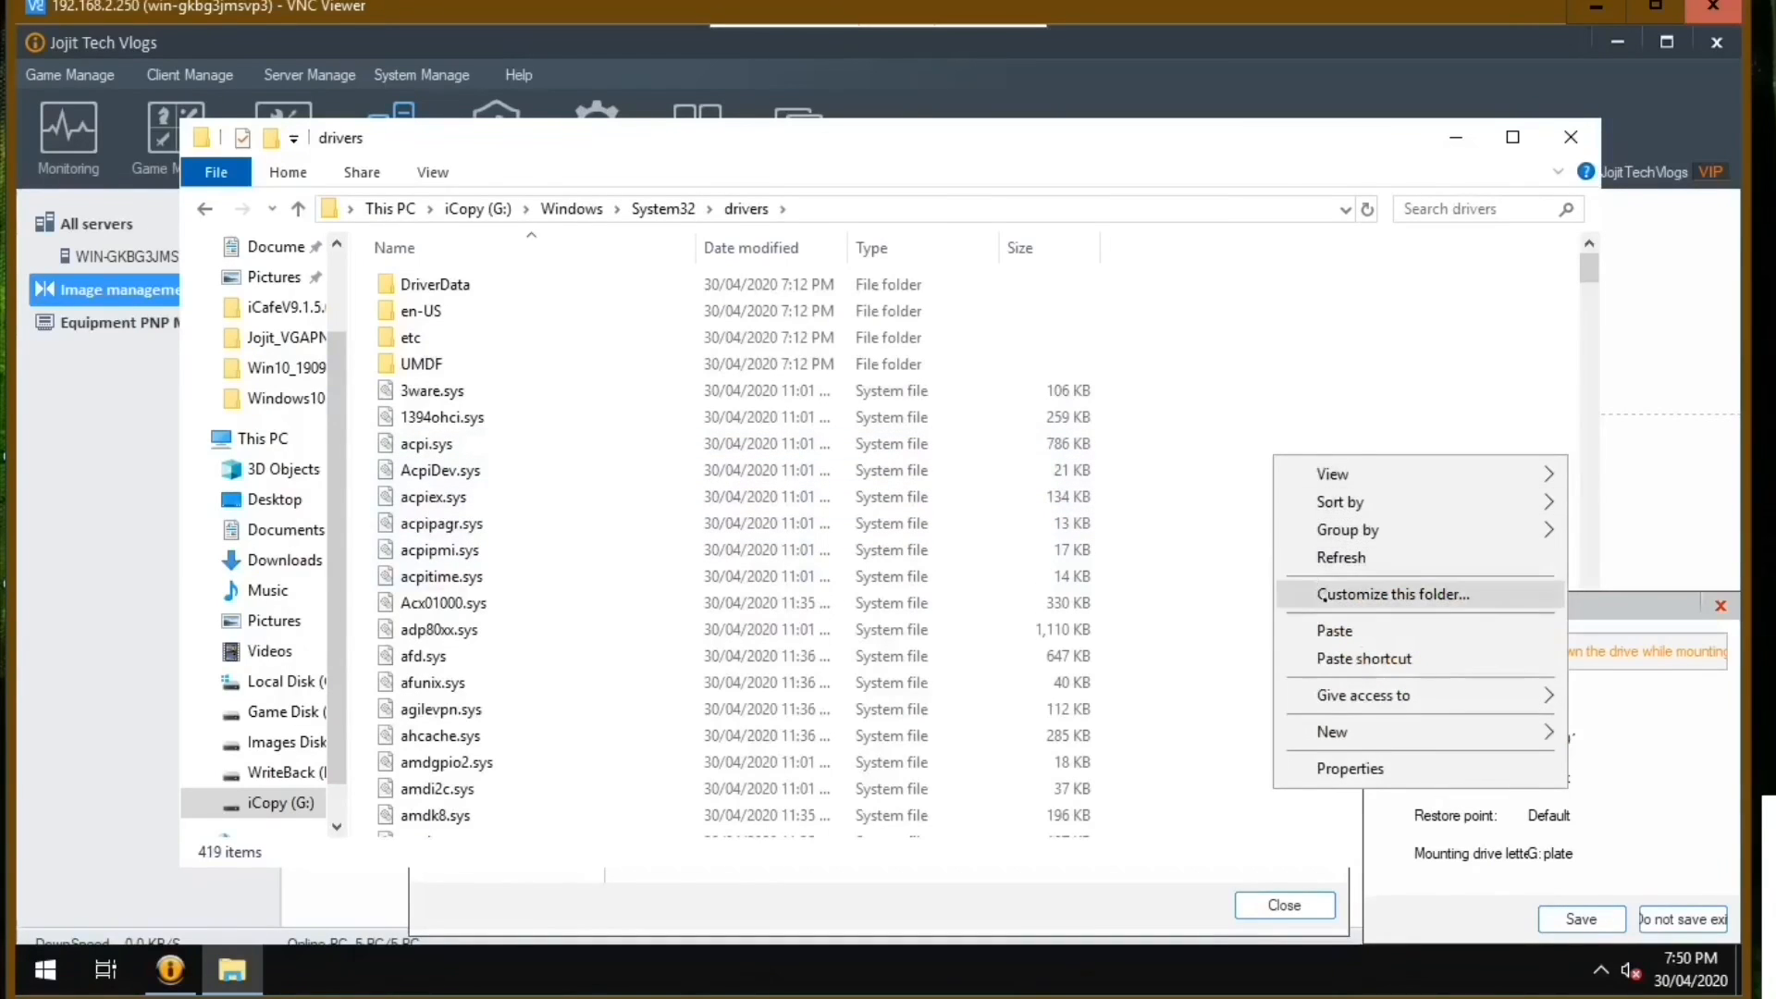
click(1314, 630)
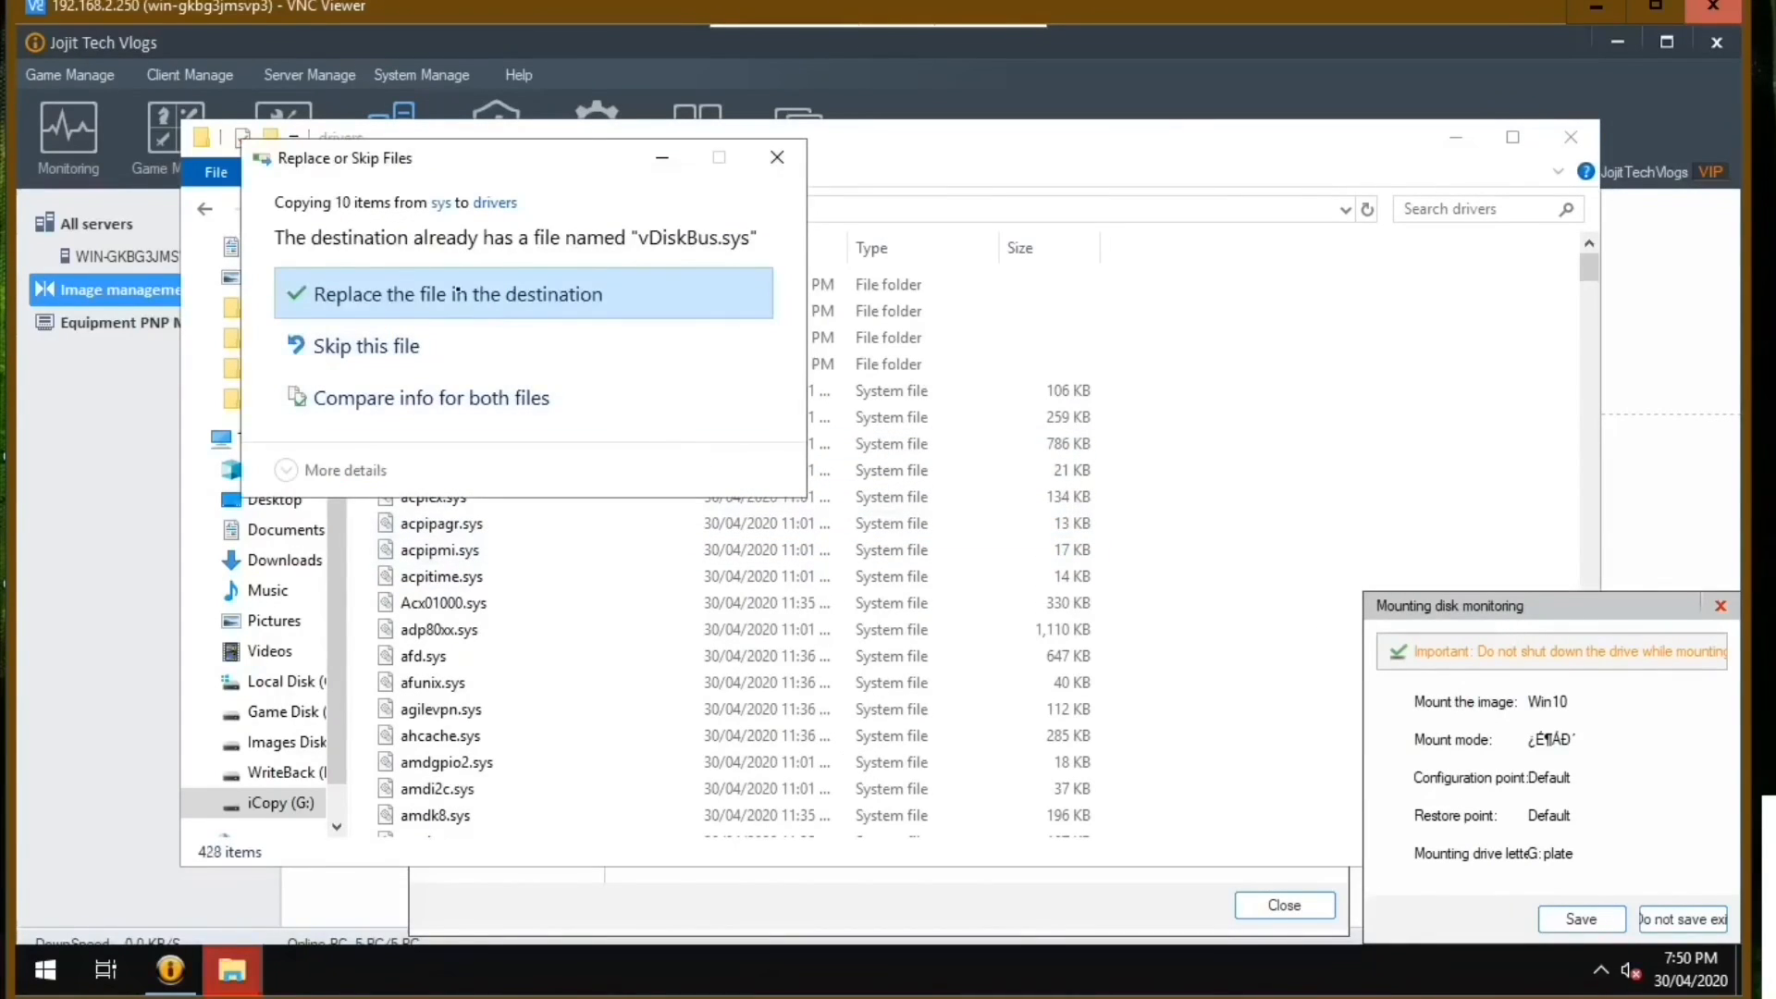
click(457, 296)
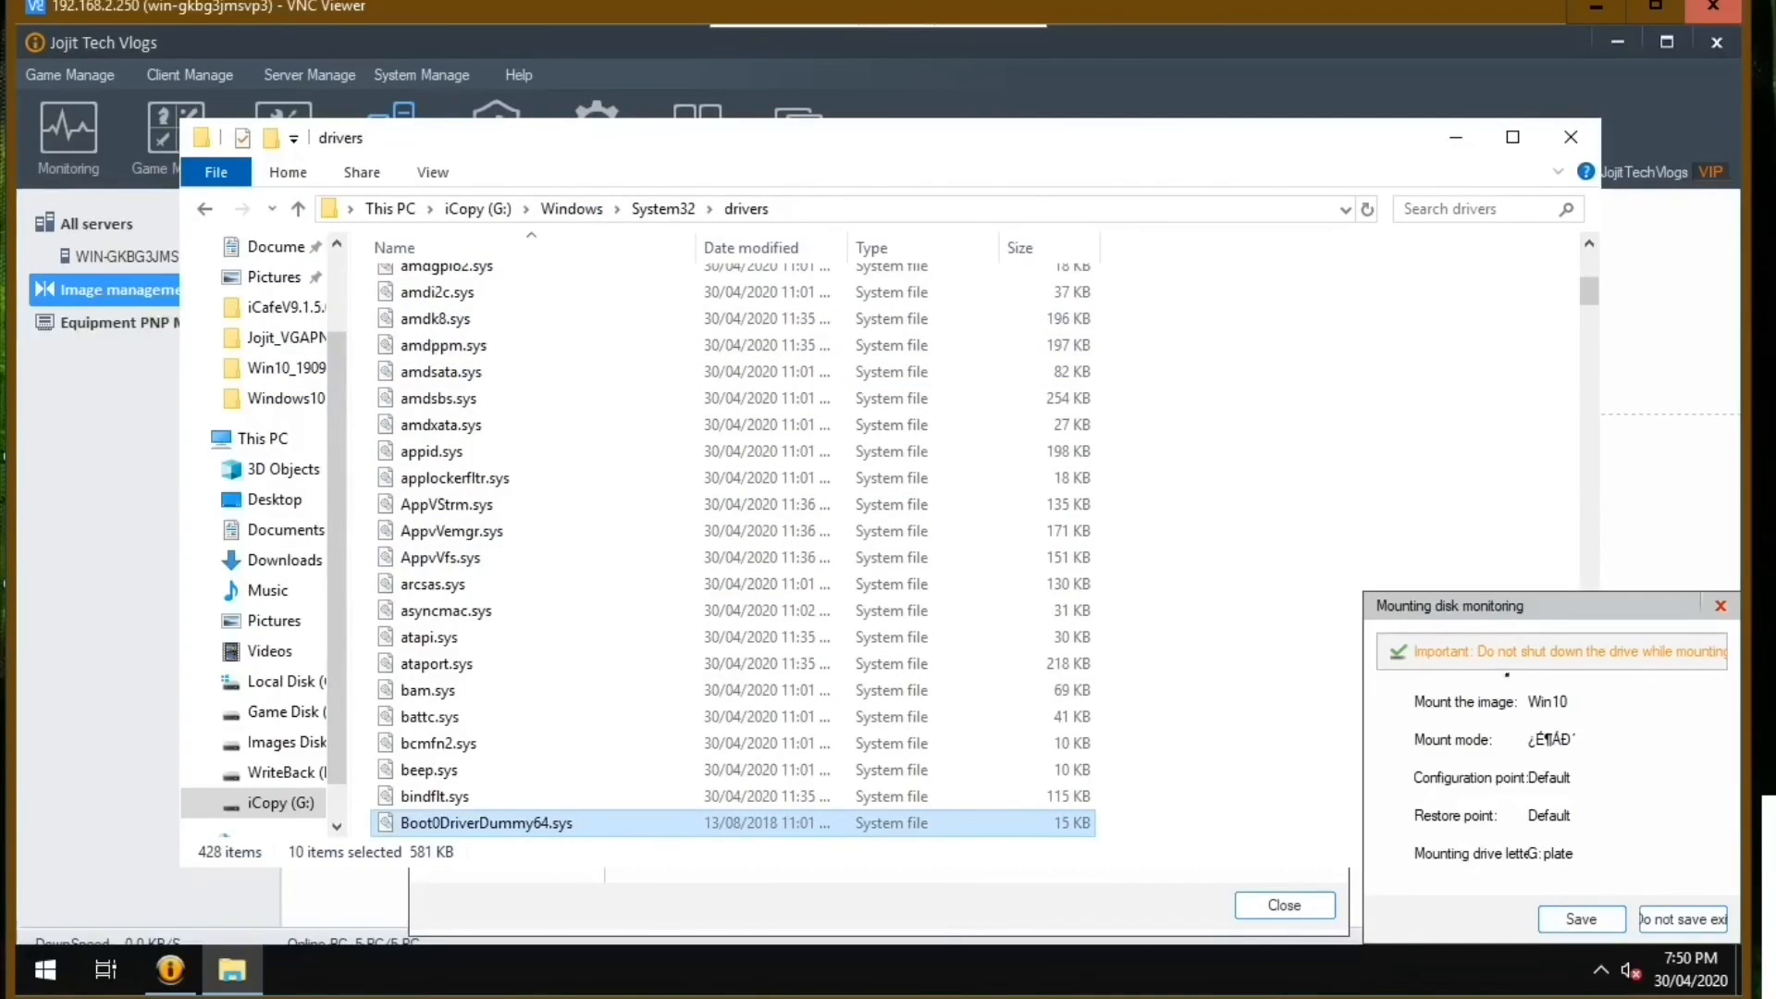
Save the changes to the mounted Win10 image as a new restore point named 1 and dismiss the mount settings.
click(1468, 602)
drag(1468, 601, 1237, 441)
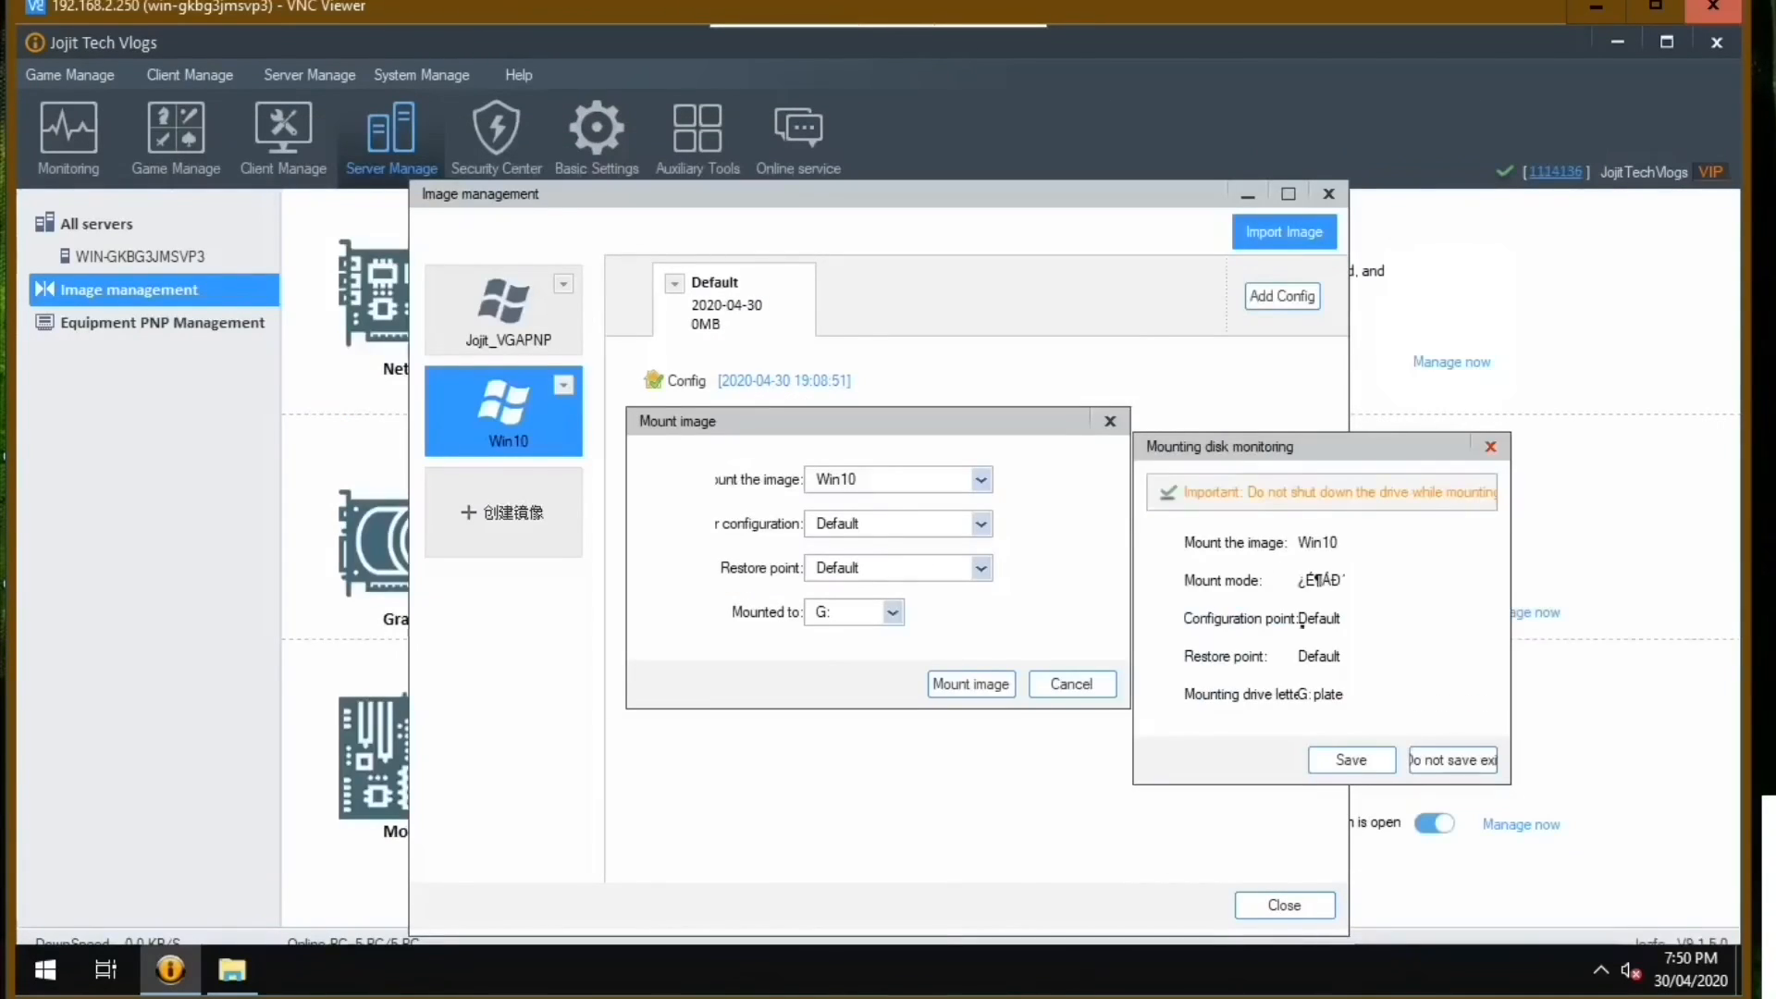
click(1346, 759)
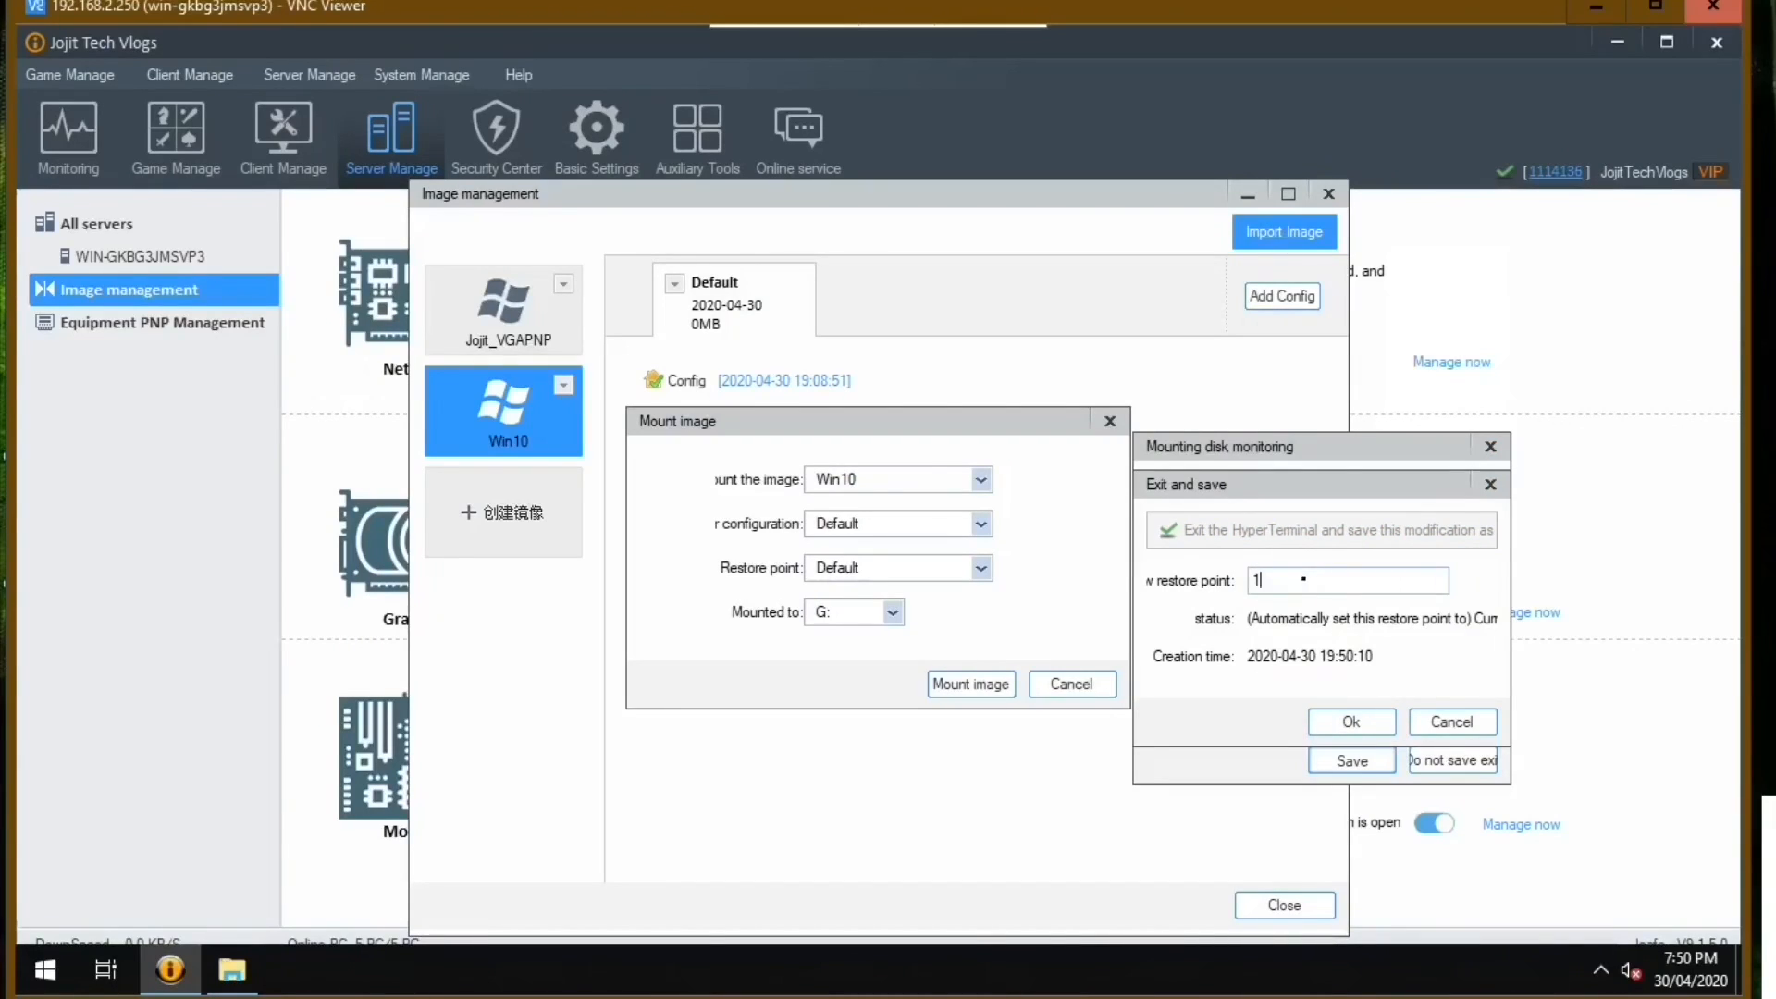
click(1351, 722)
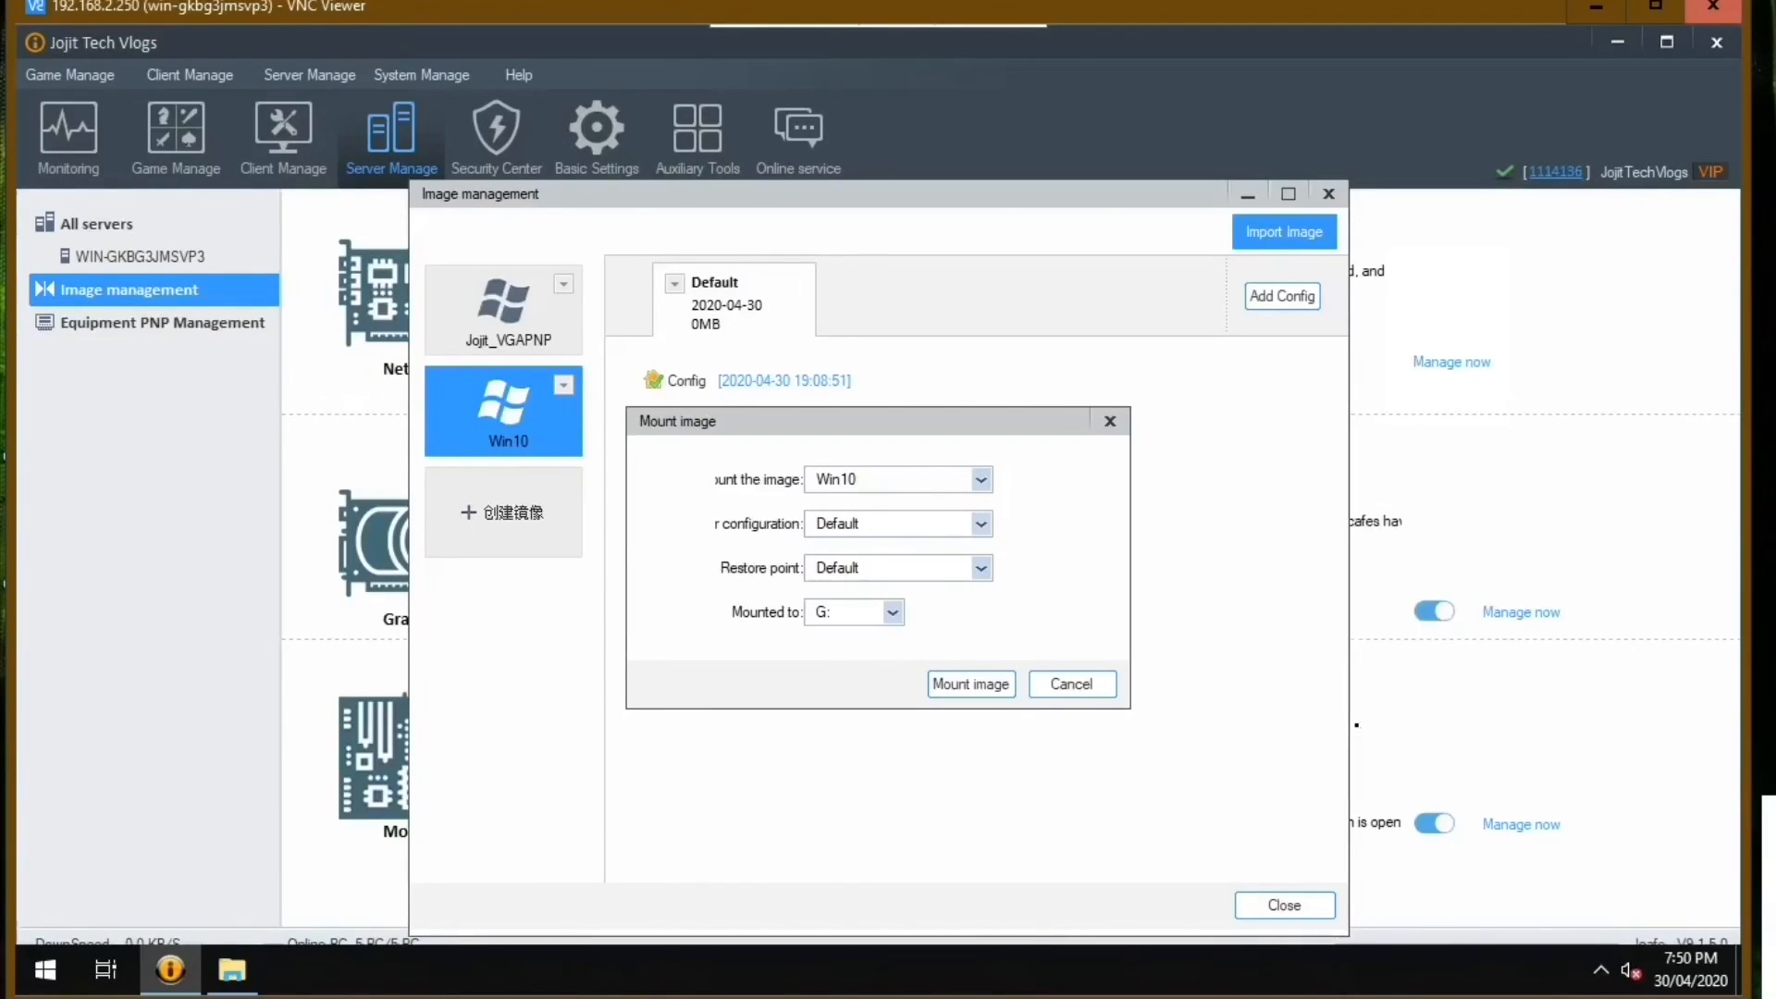
click(1080, 682)
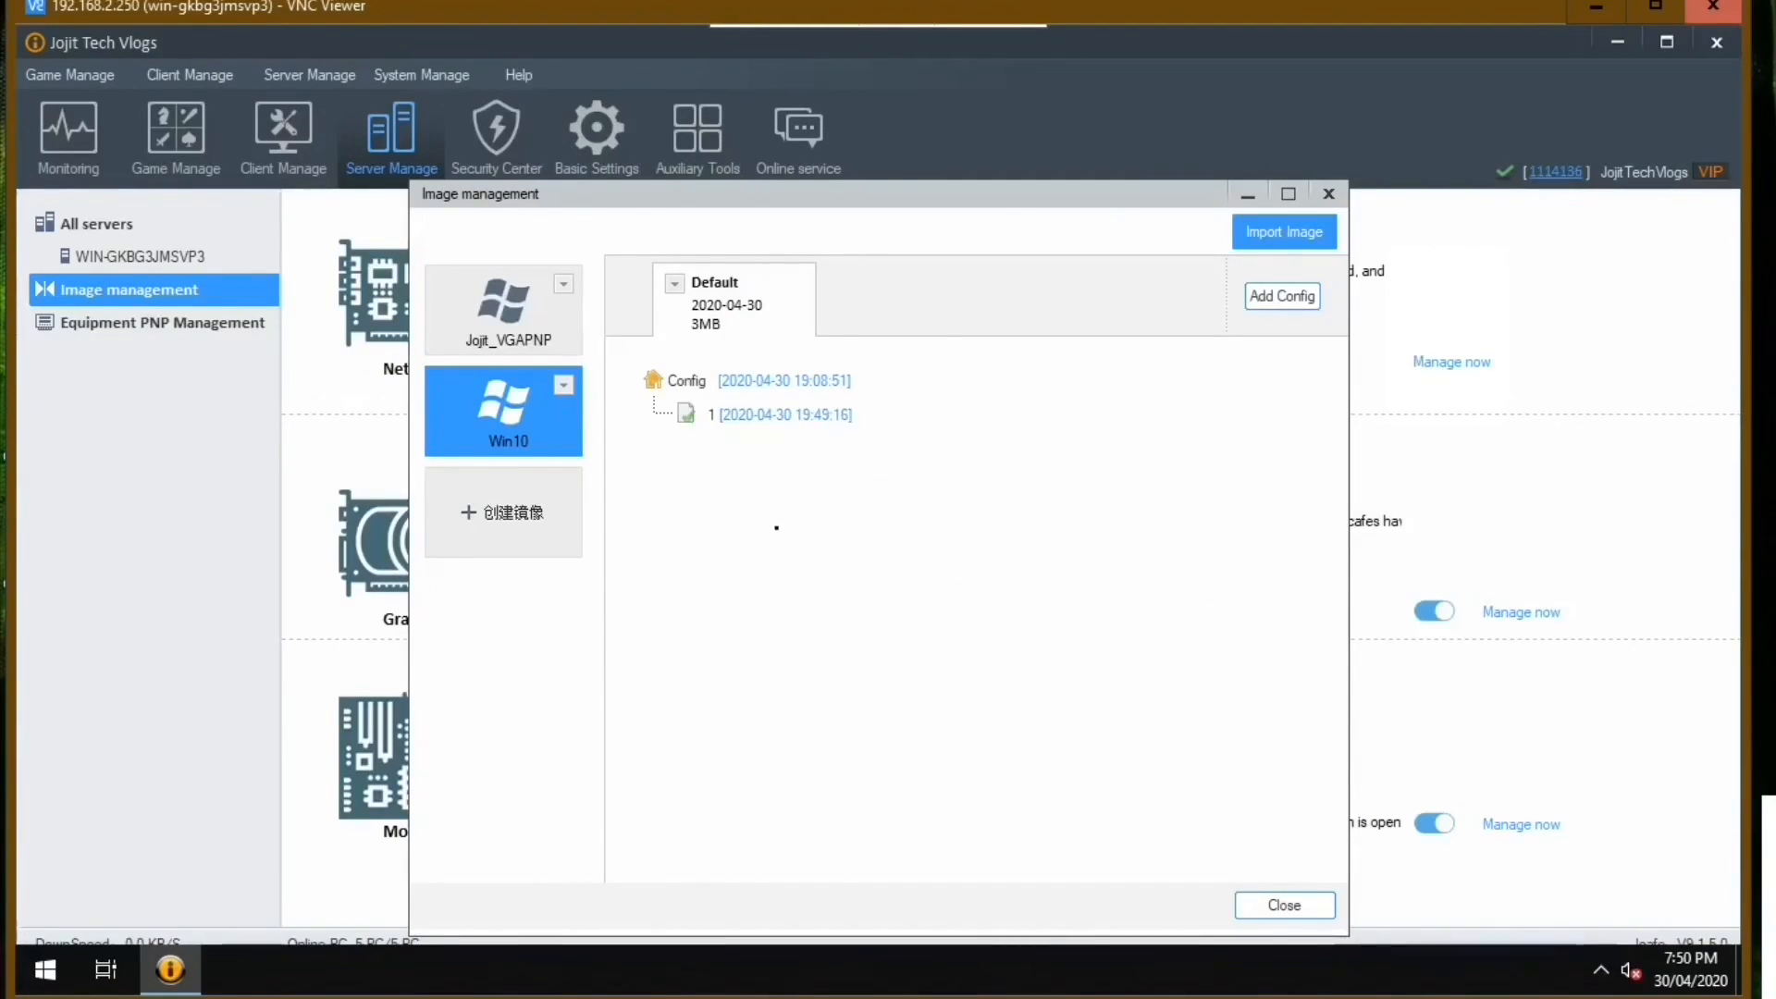
Merge restore point 1 of the Win10 image into its Default configuration point, accepting deletion of other restore points, and close Image management.
right_click(794, 425)
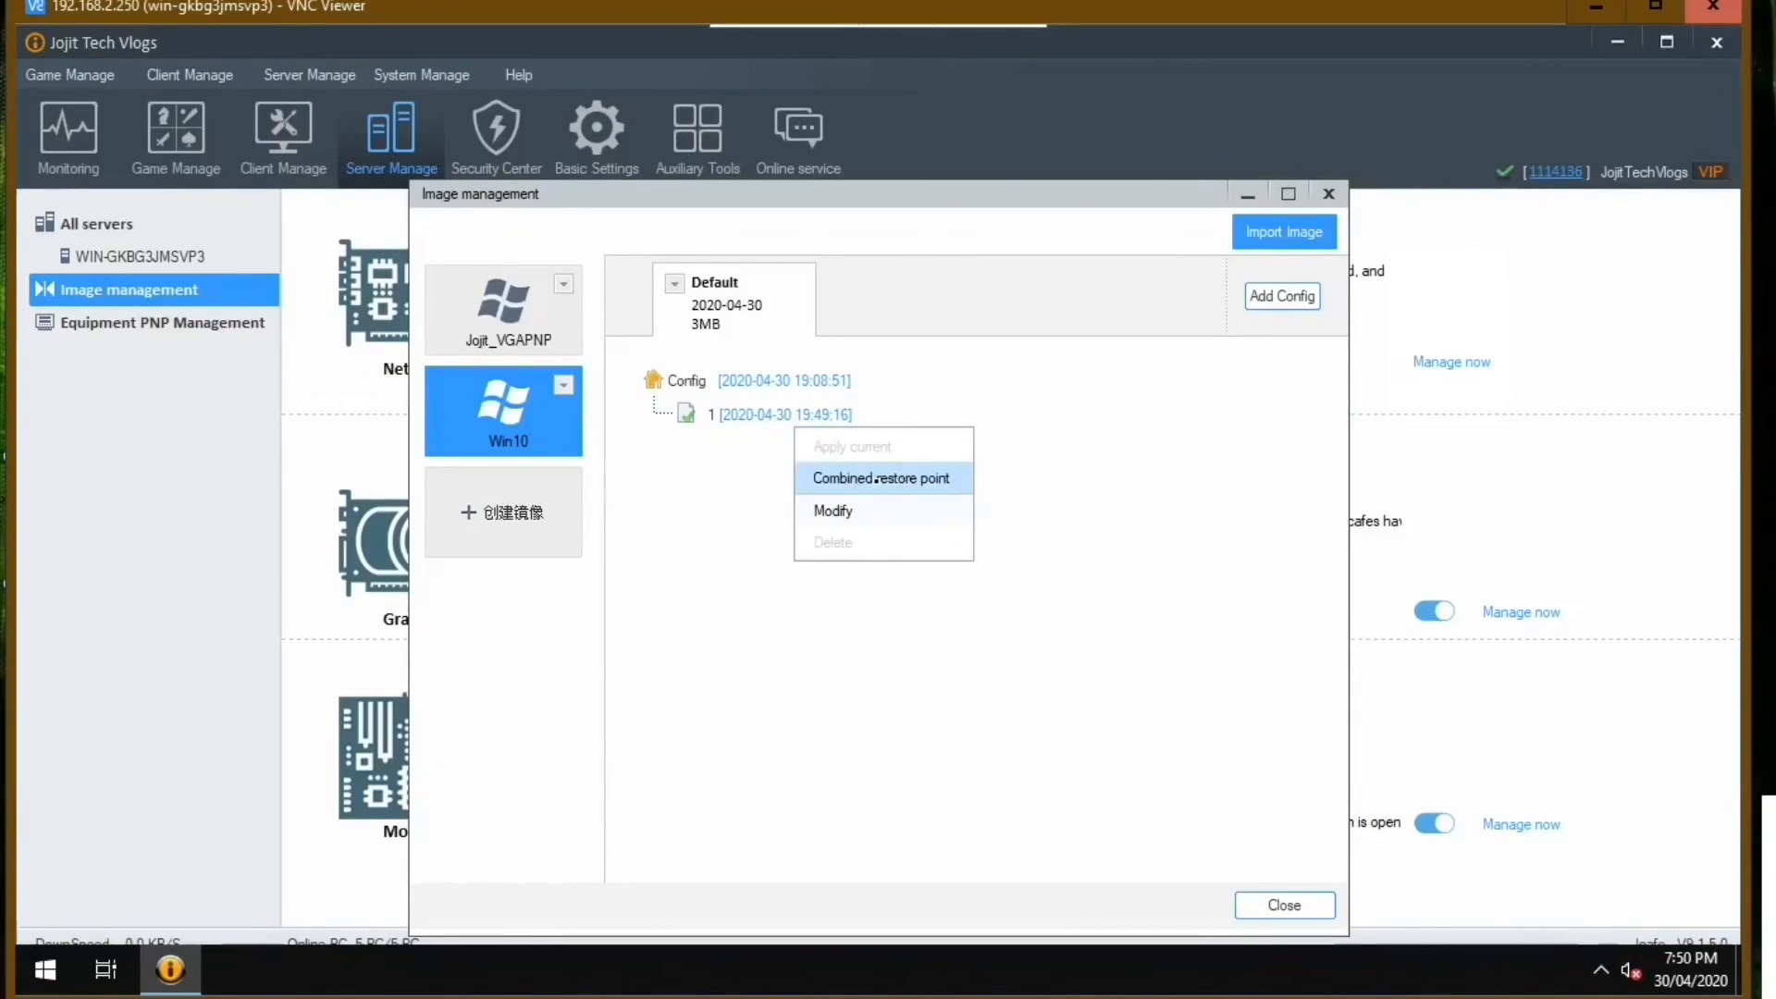
click(876, 479)
click(817, 533)
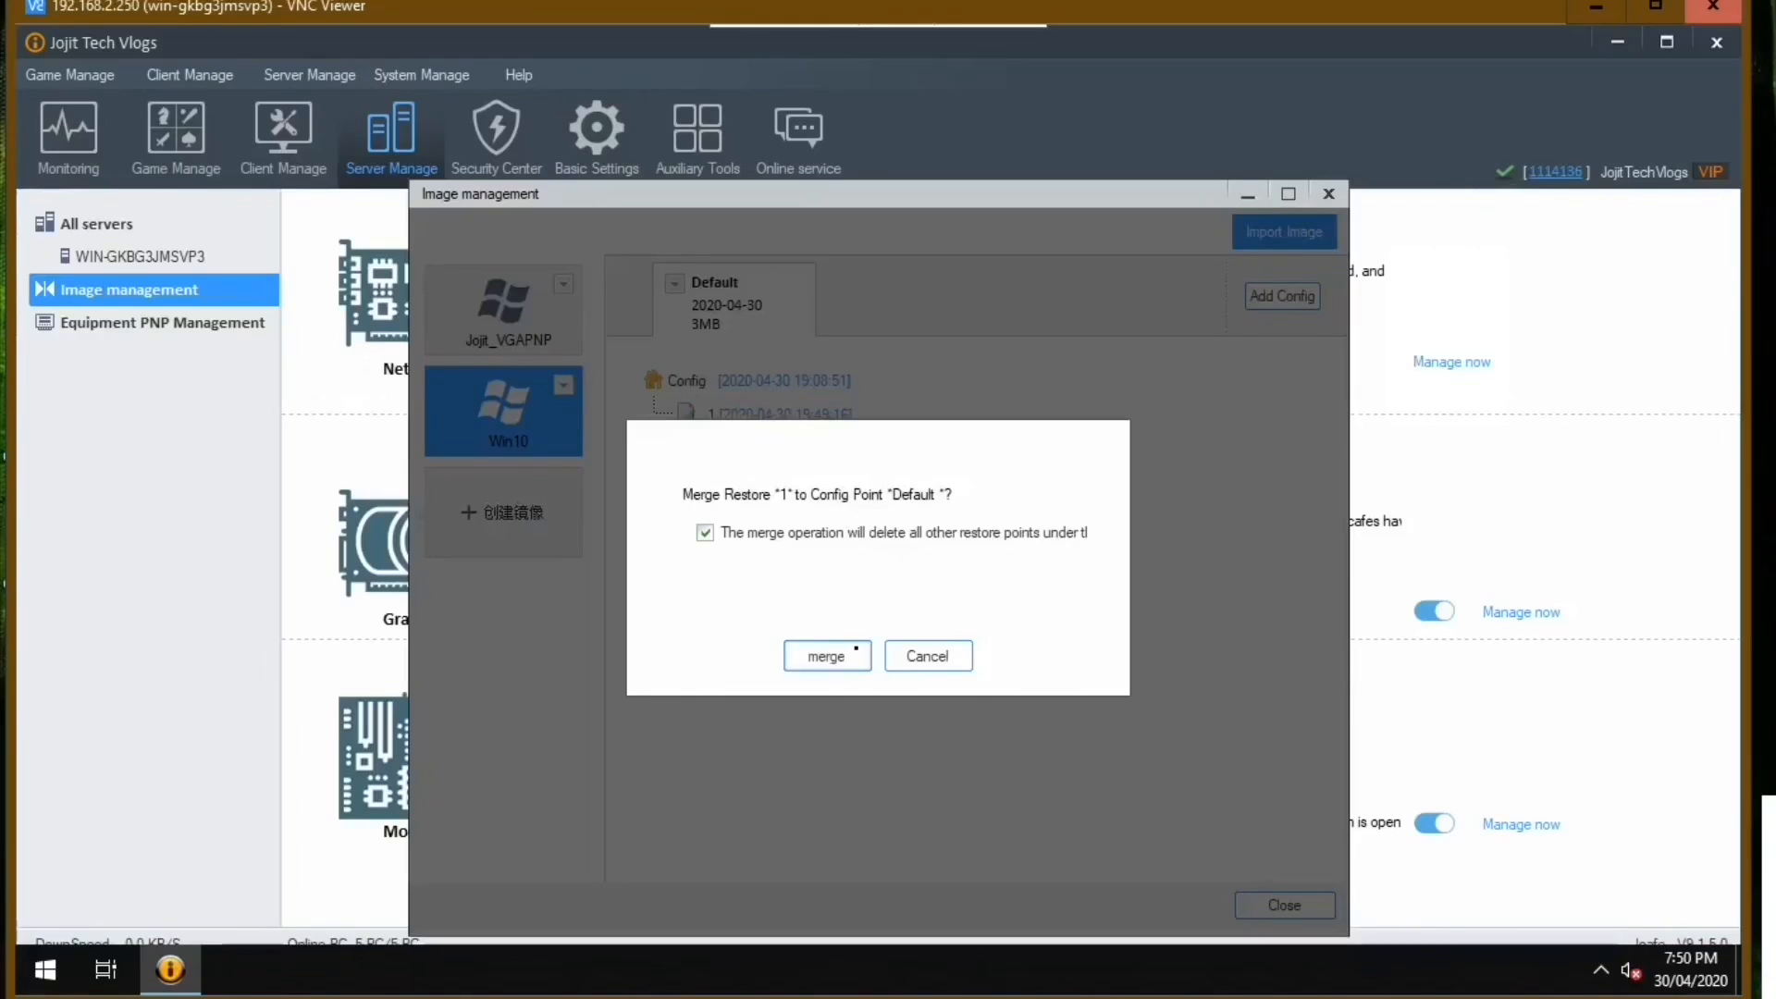
click(857, 653)
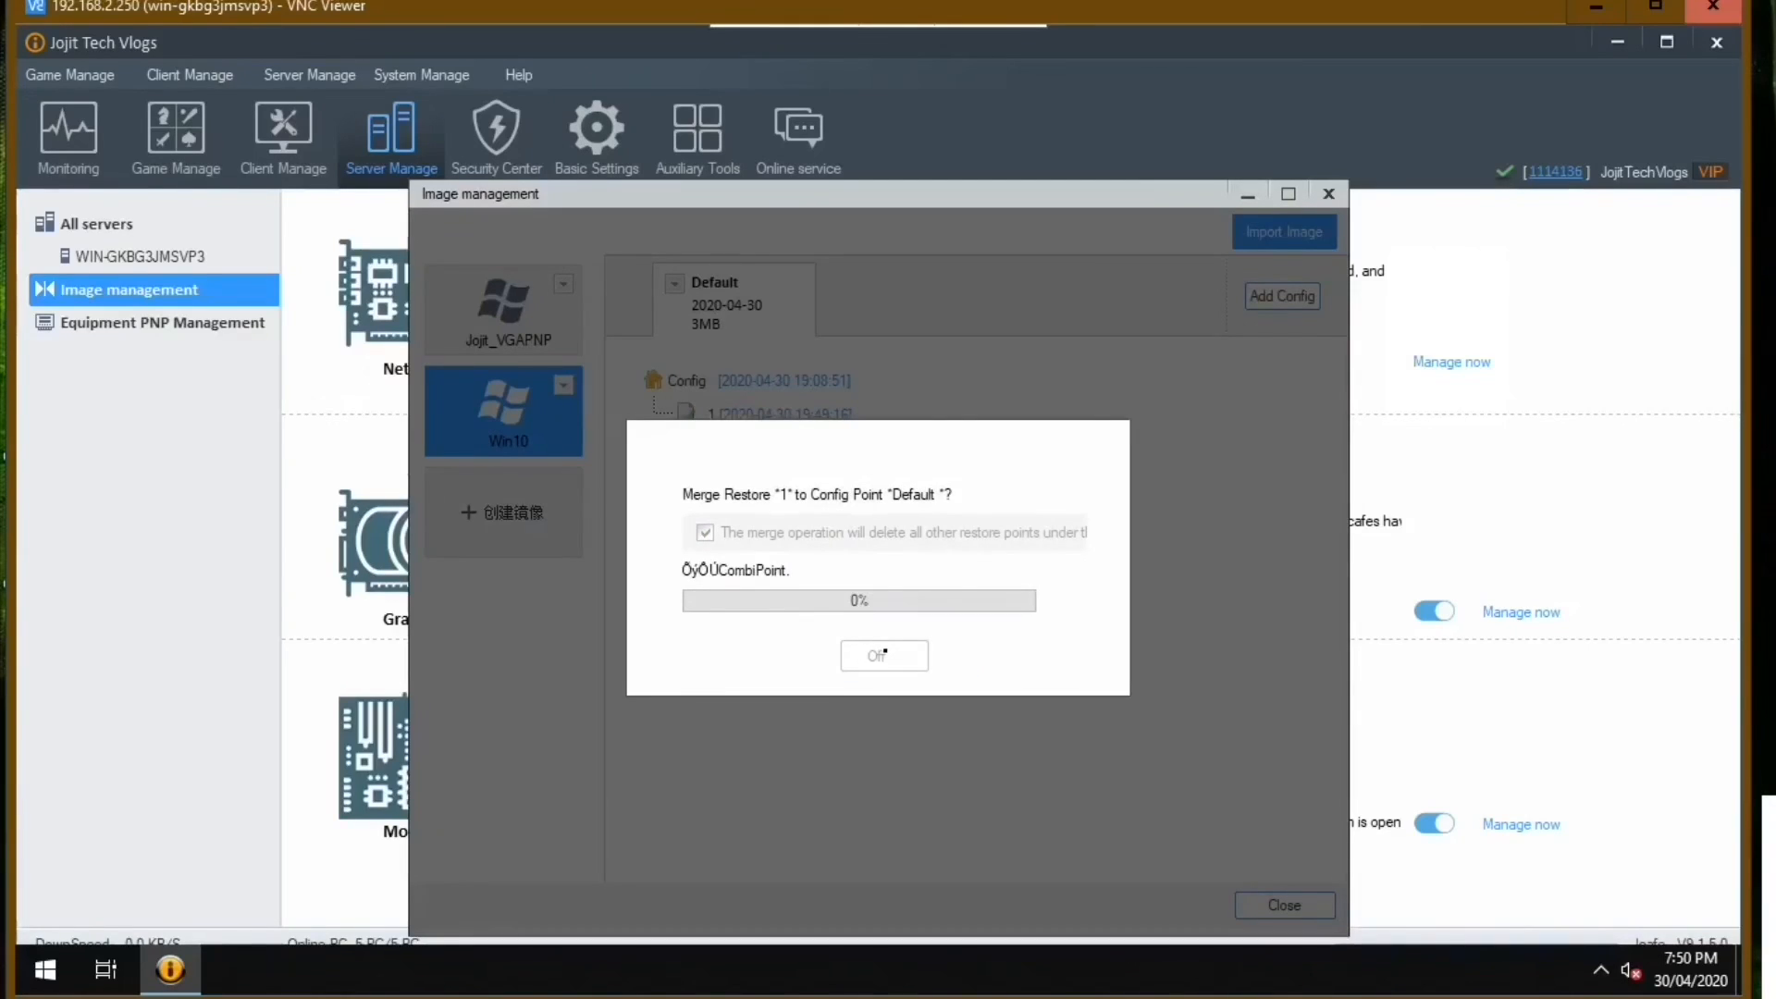
click(884, 655)
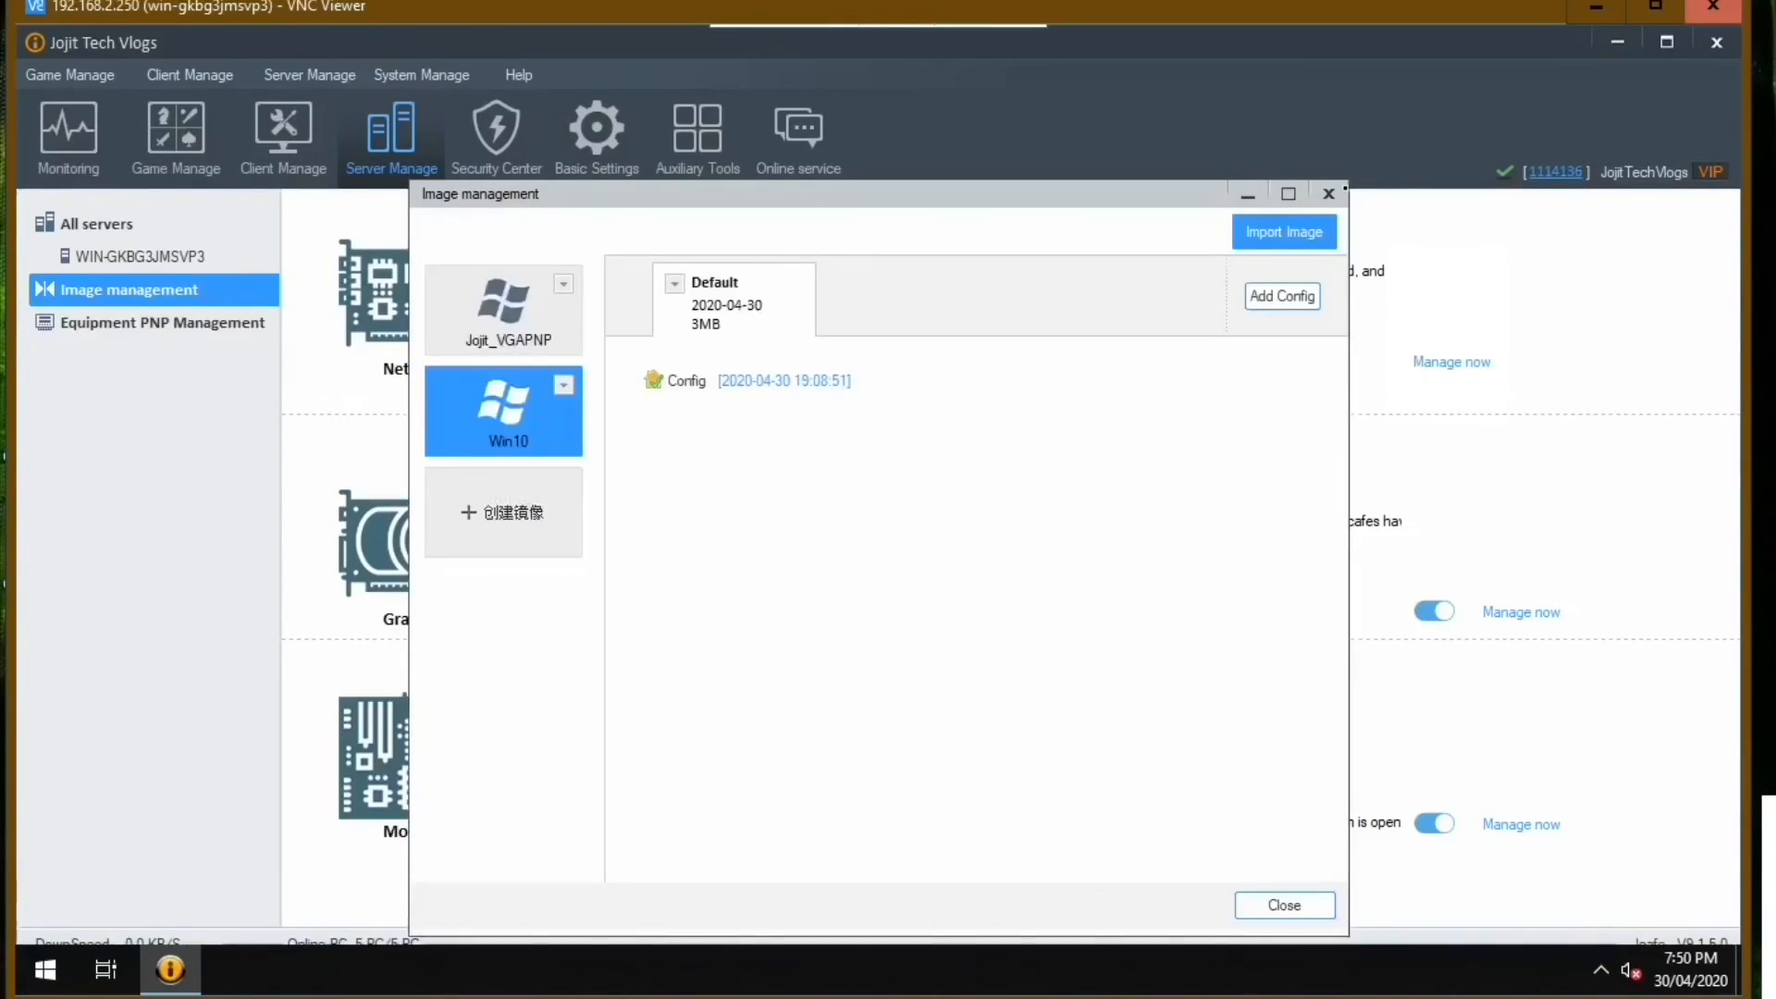
click(1330, 193)
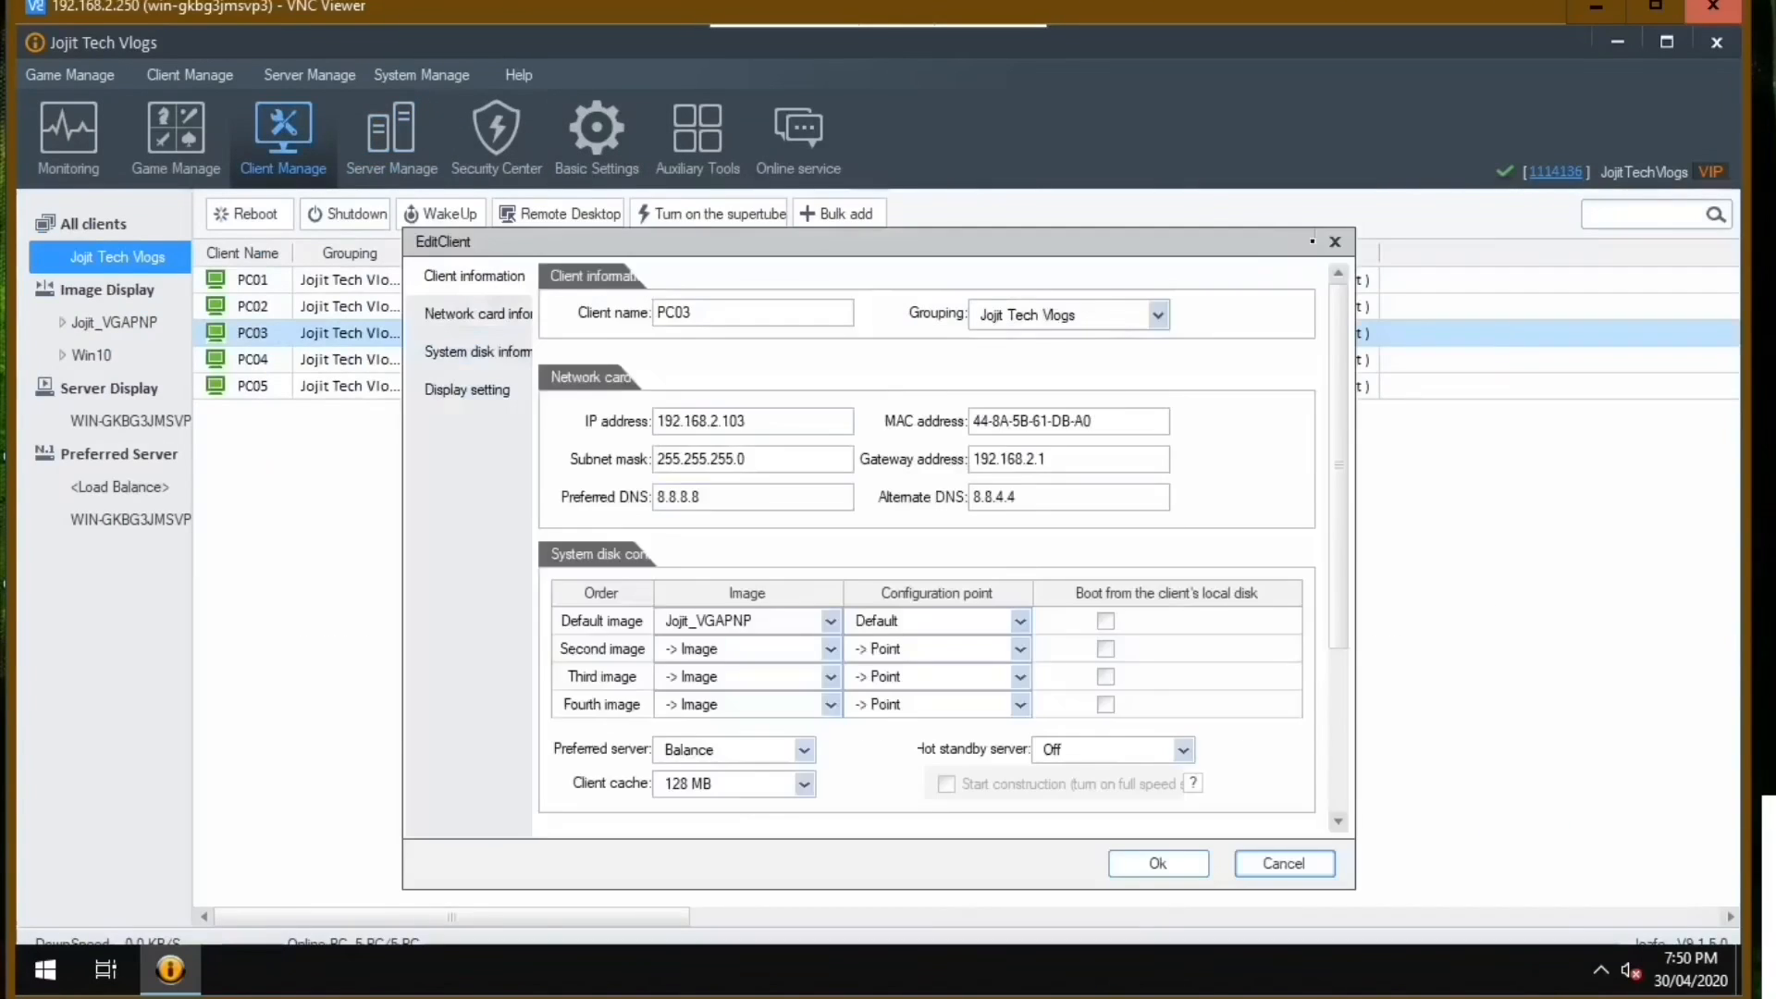
Set client PC04's default image to Win10 with the Default configuration point, and reboot the client.
click(539, 361)
double_click(539, 361)
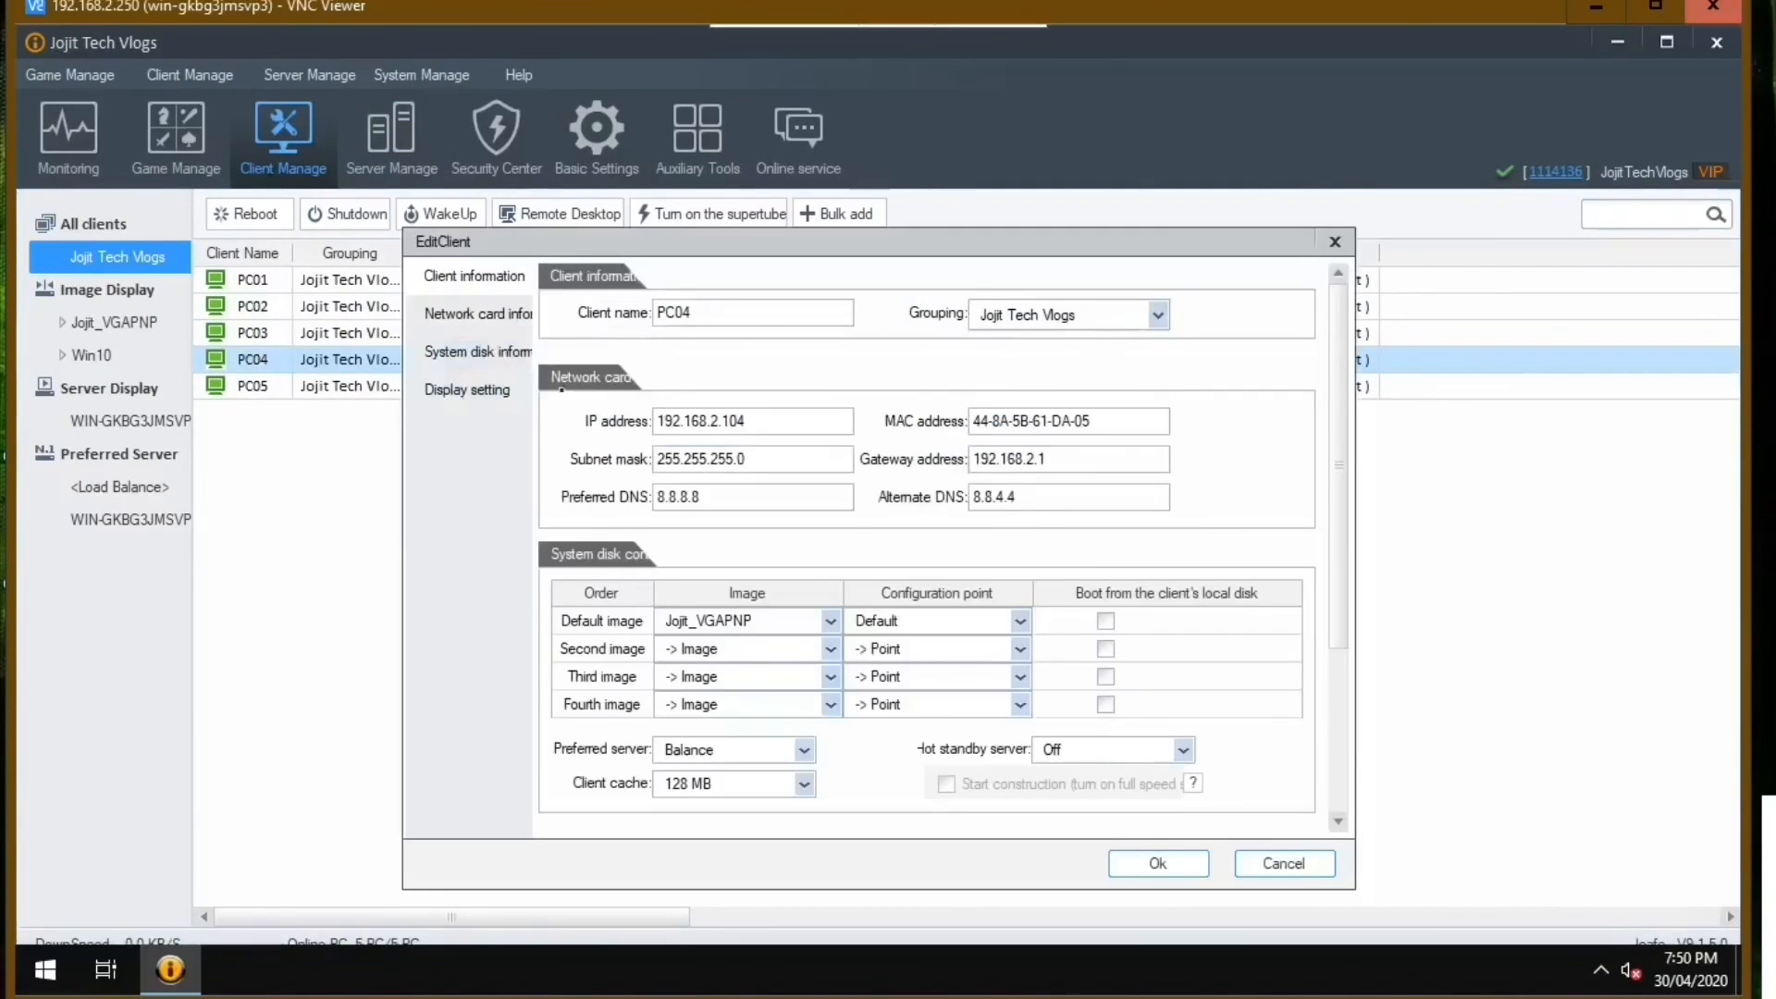
click(829, 621)
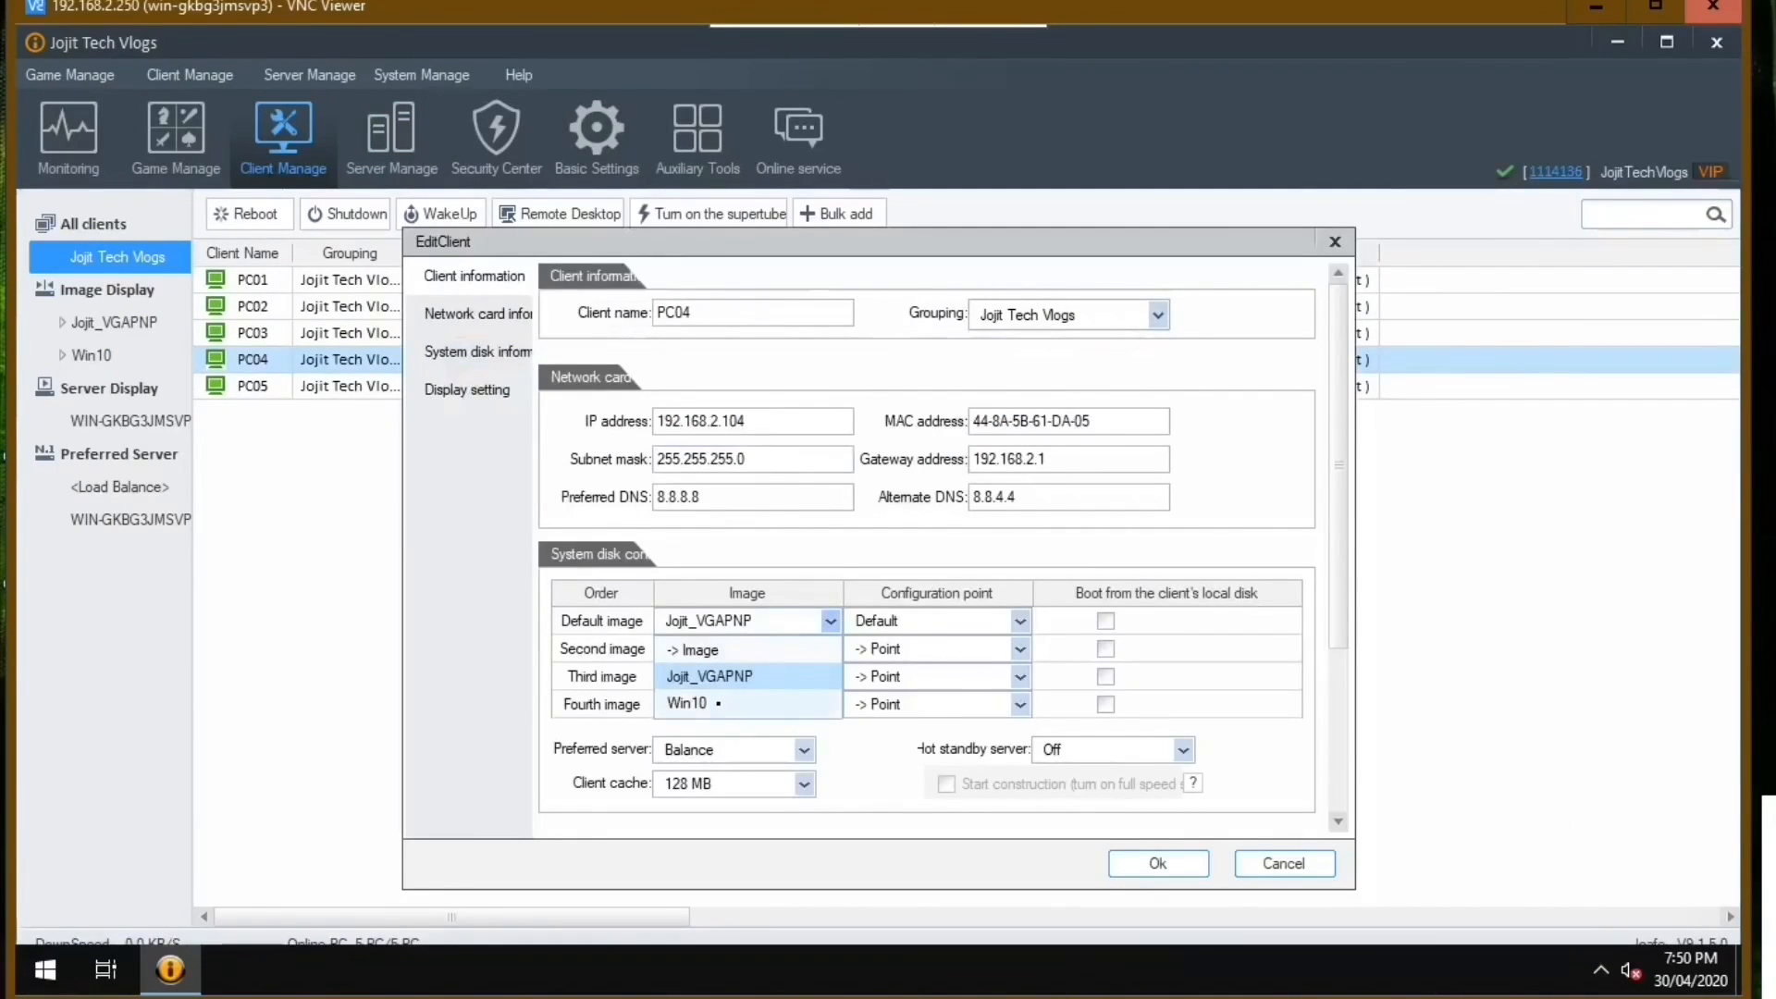
click(718, 705)
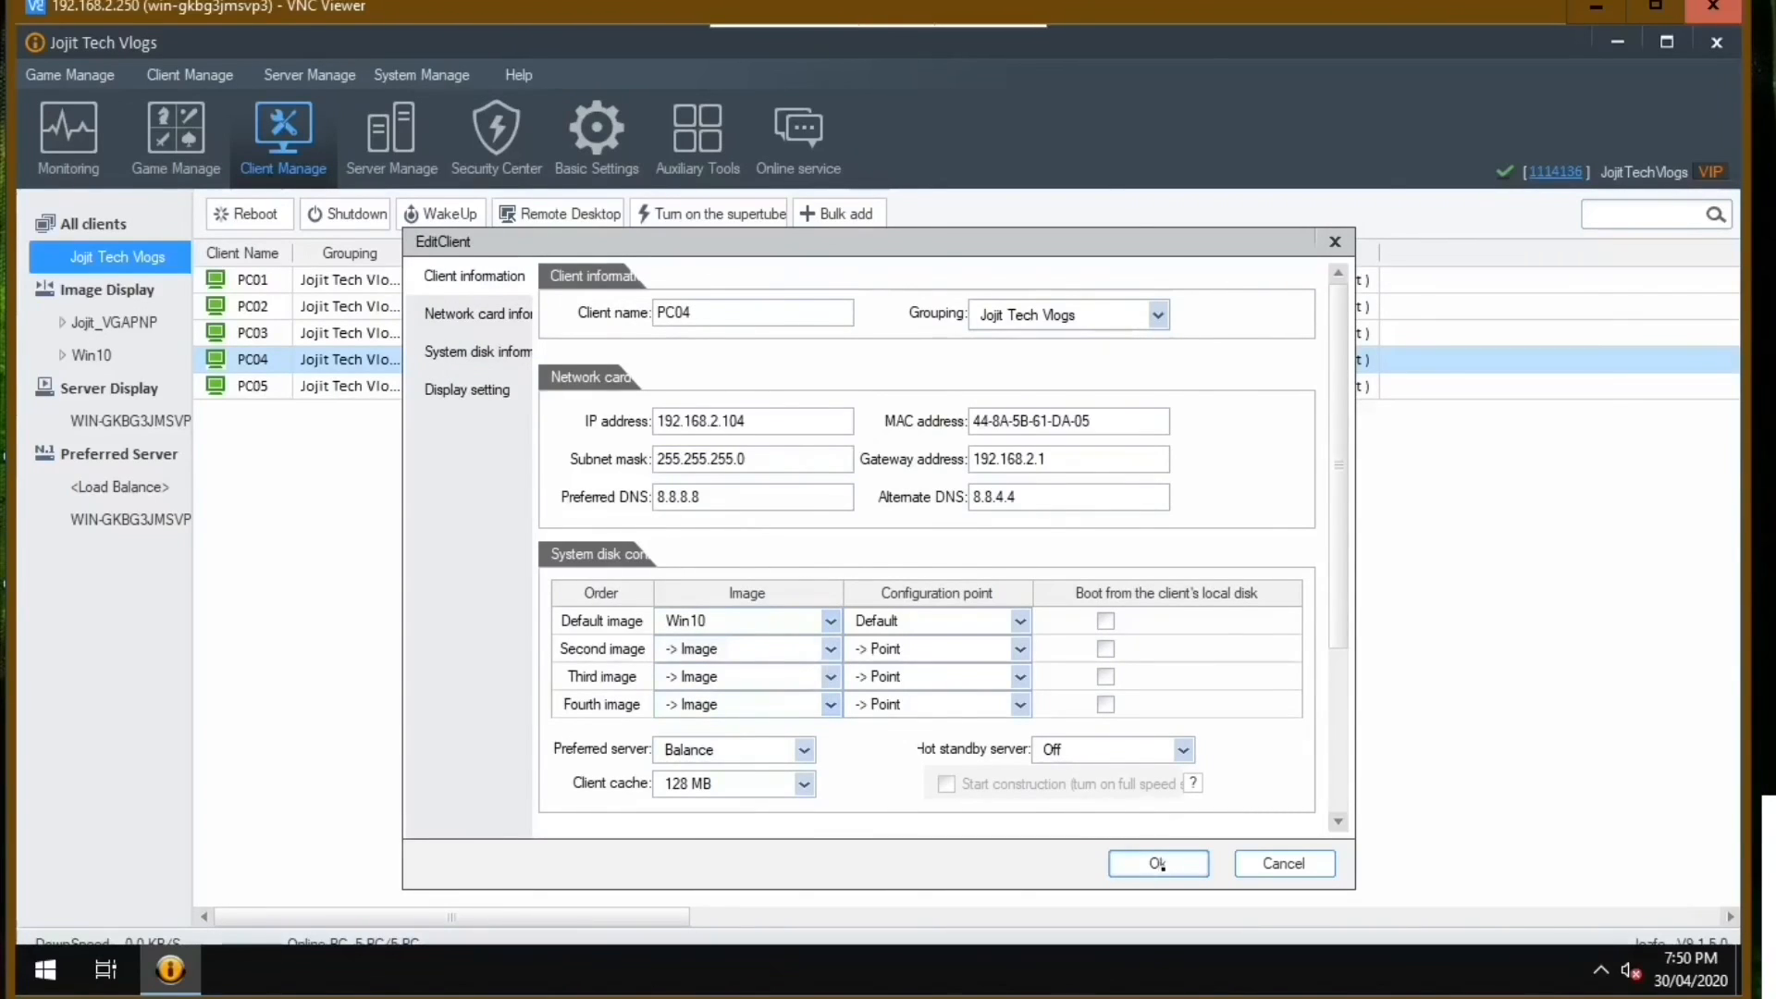
click(1157, 863)
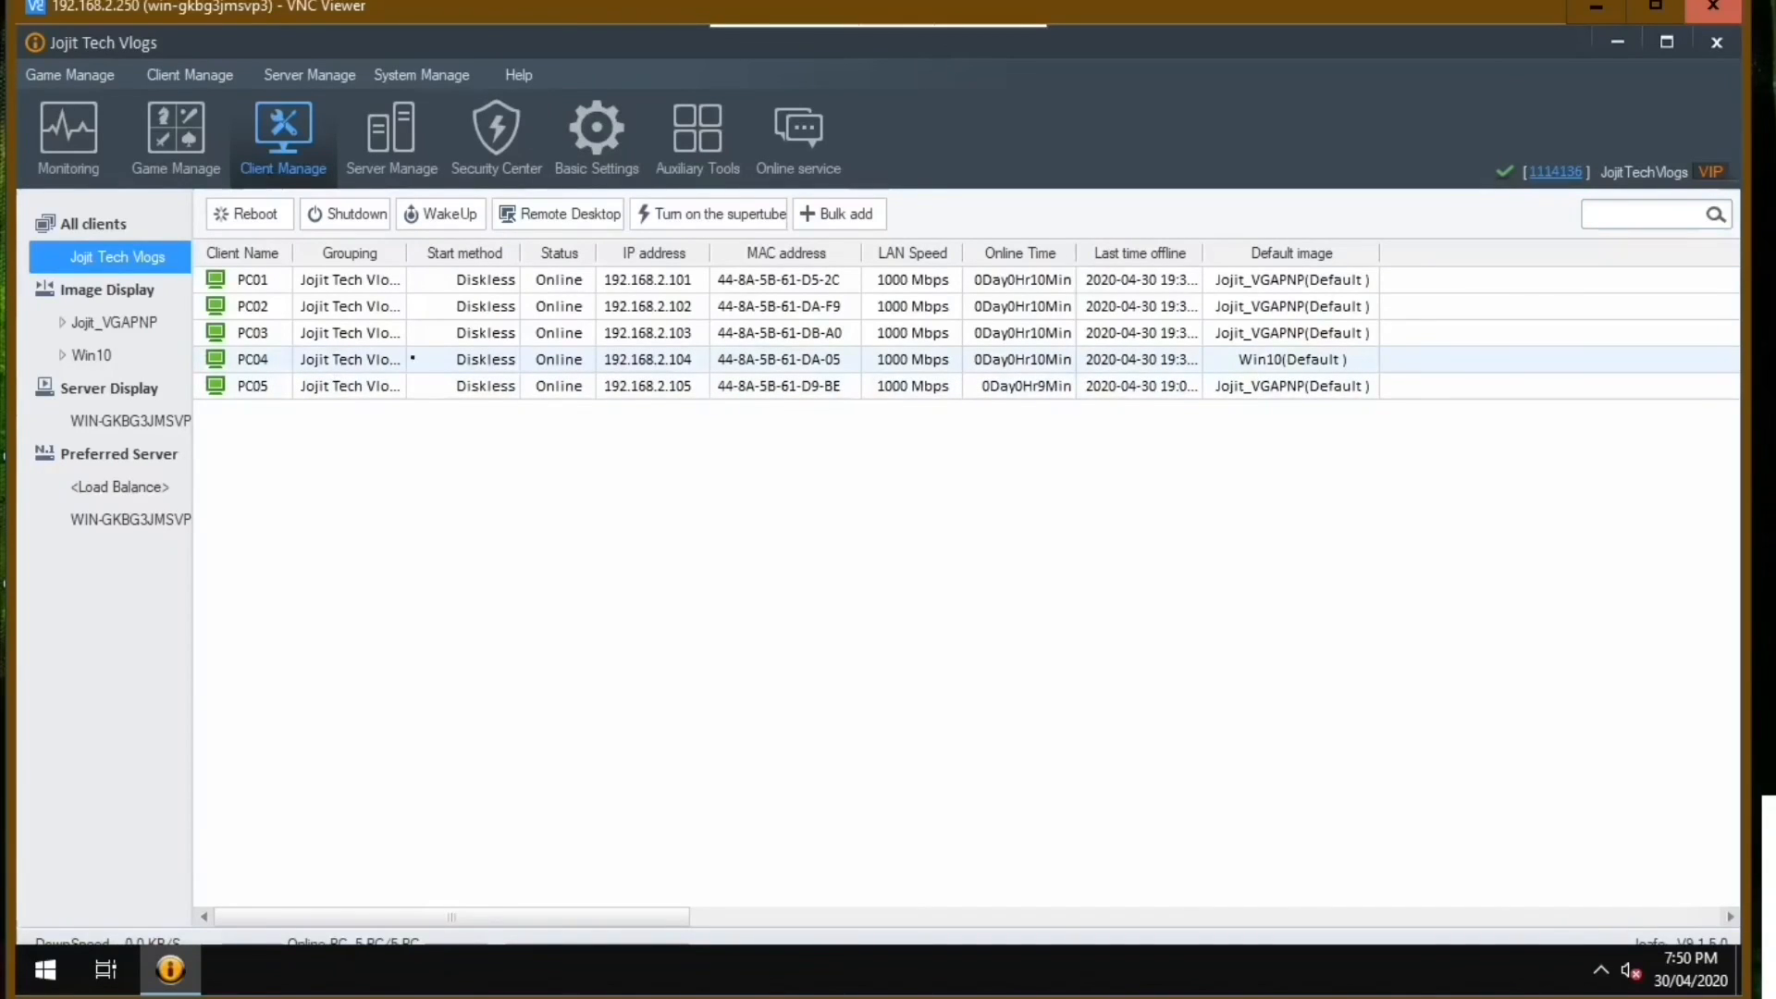
click(244, 215)
click(849, 557)
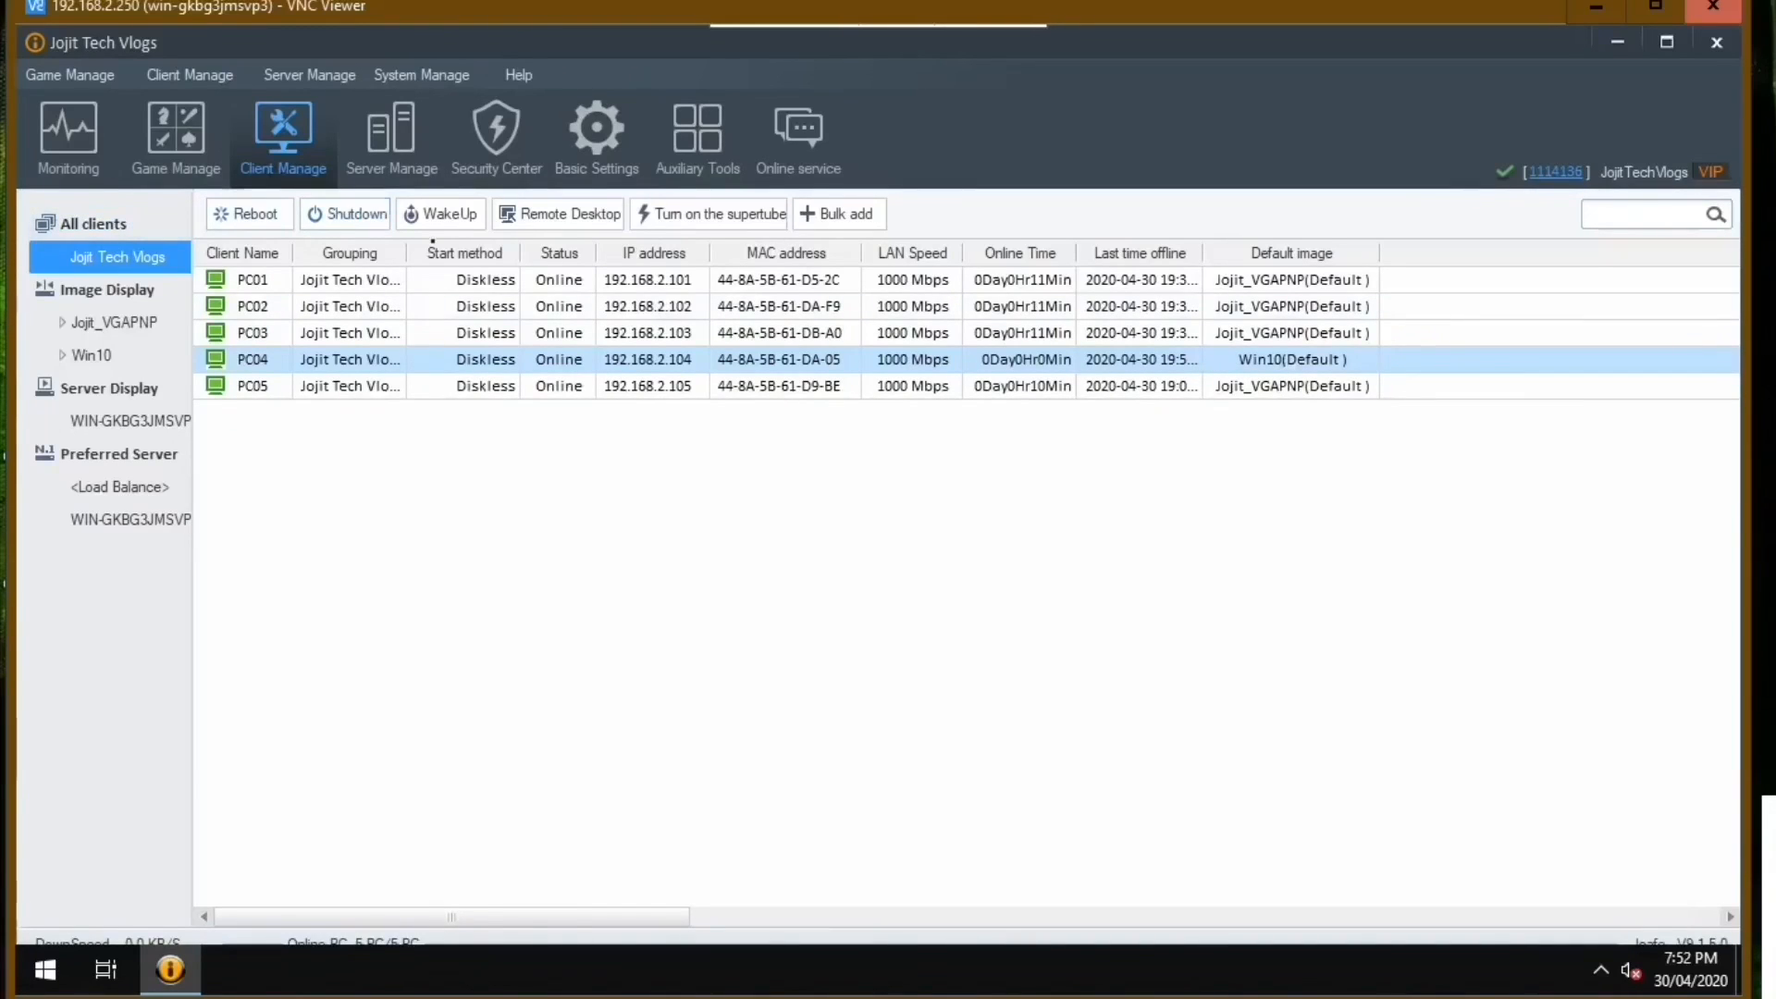
Start a Remote Desktop (Control) session on PC04 and close the game menu covering its desktop.
click(556, 214)
click(903, 657)
click(558, 213)
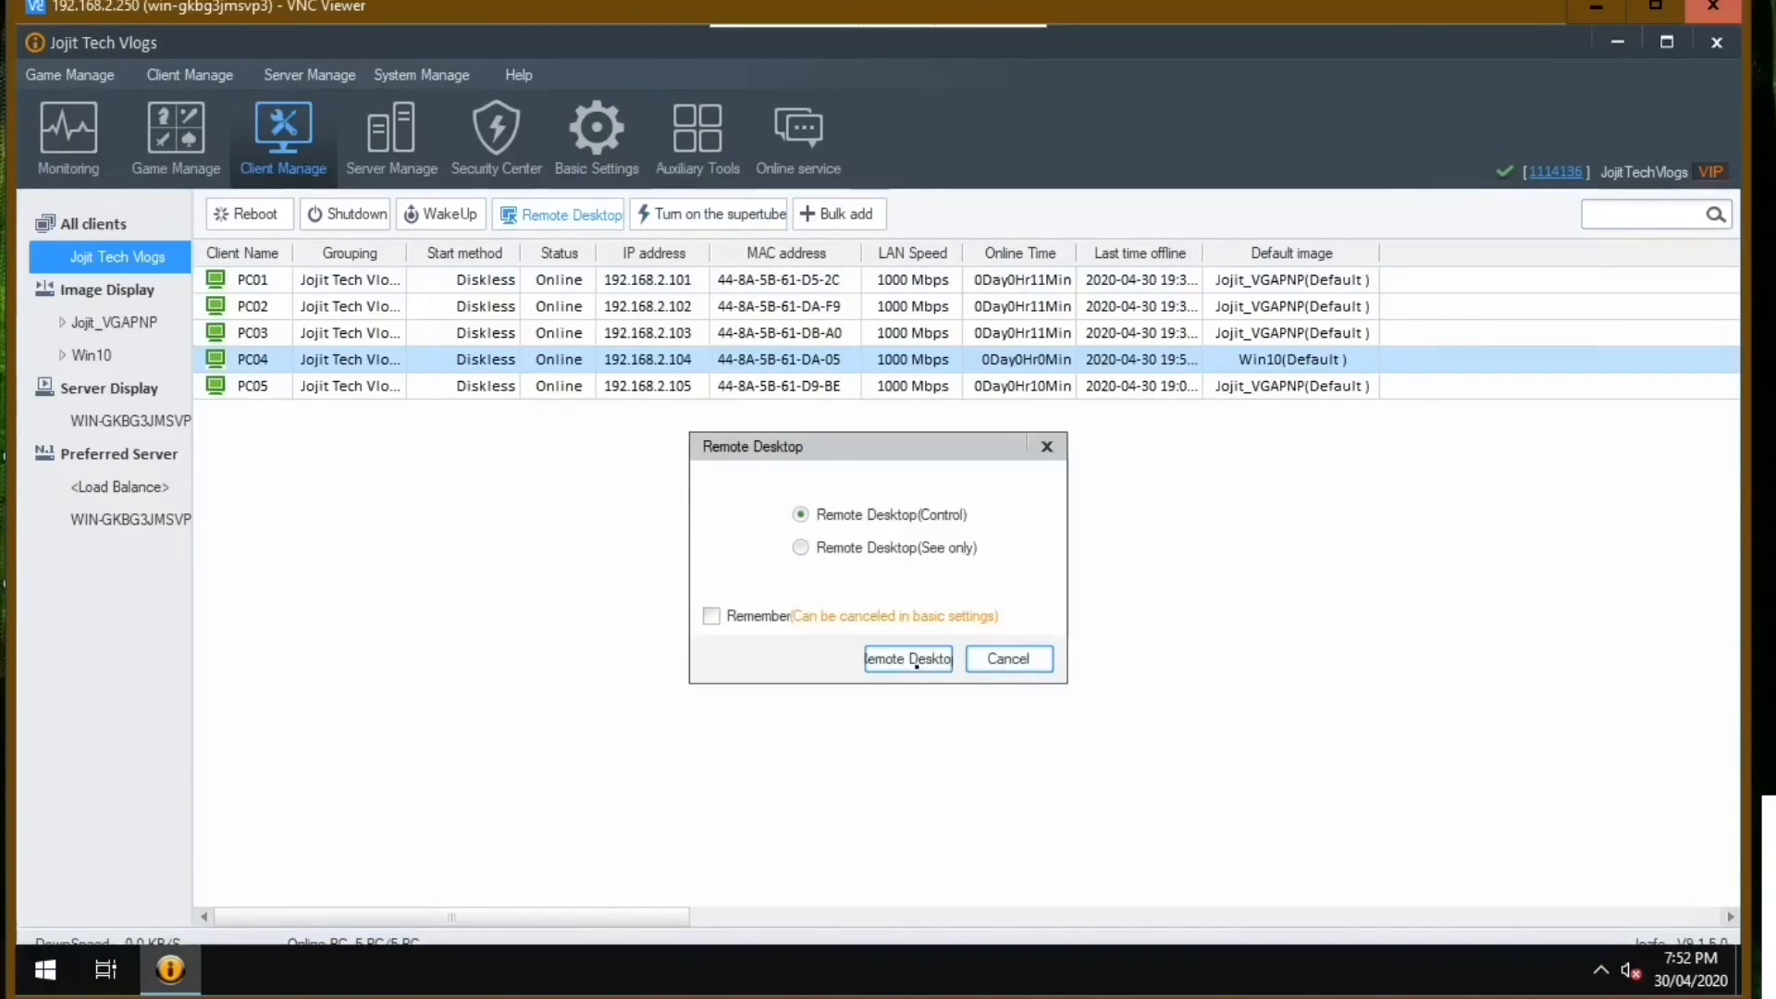
click(908, 659)
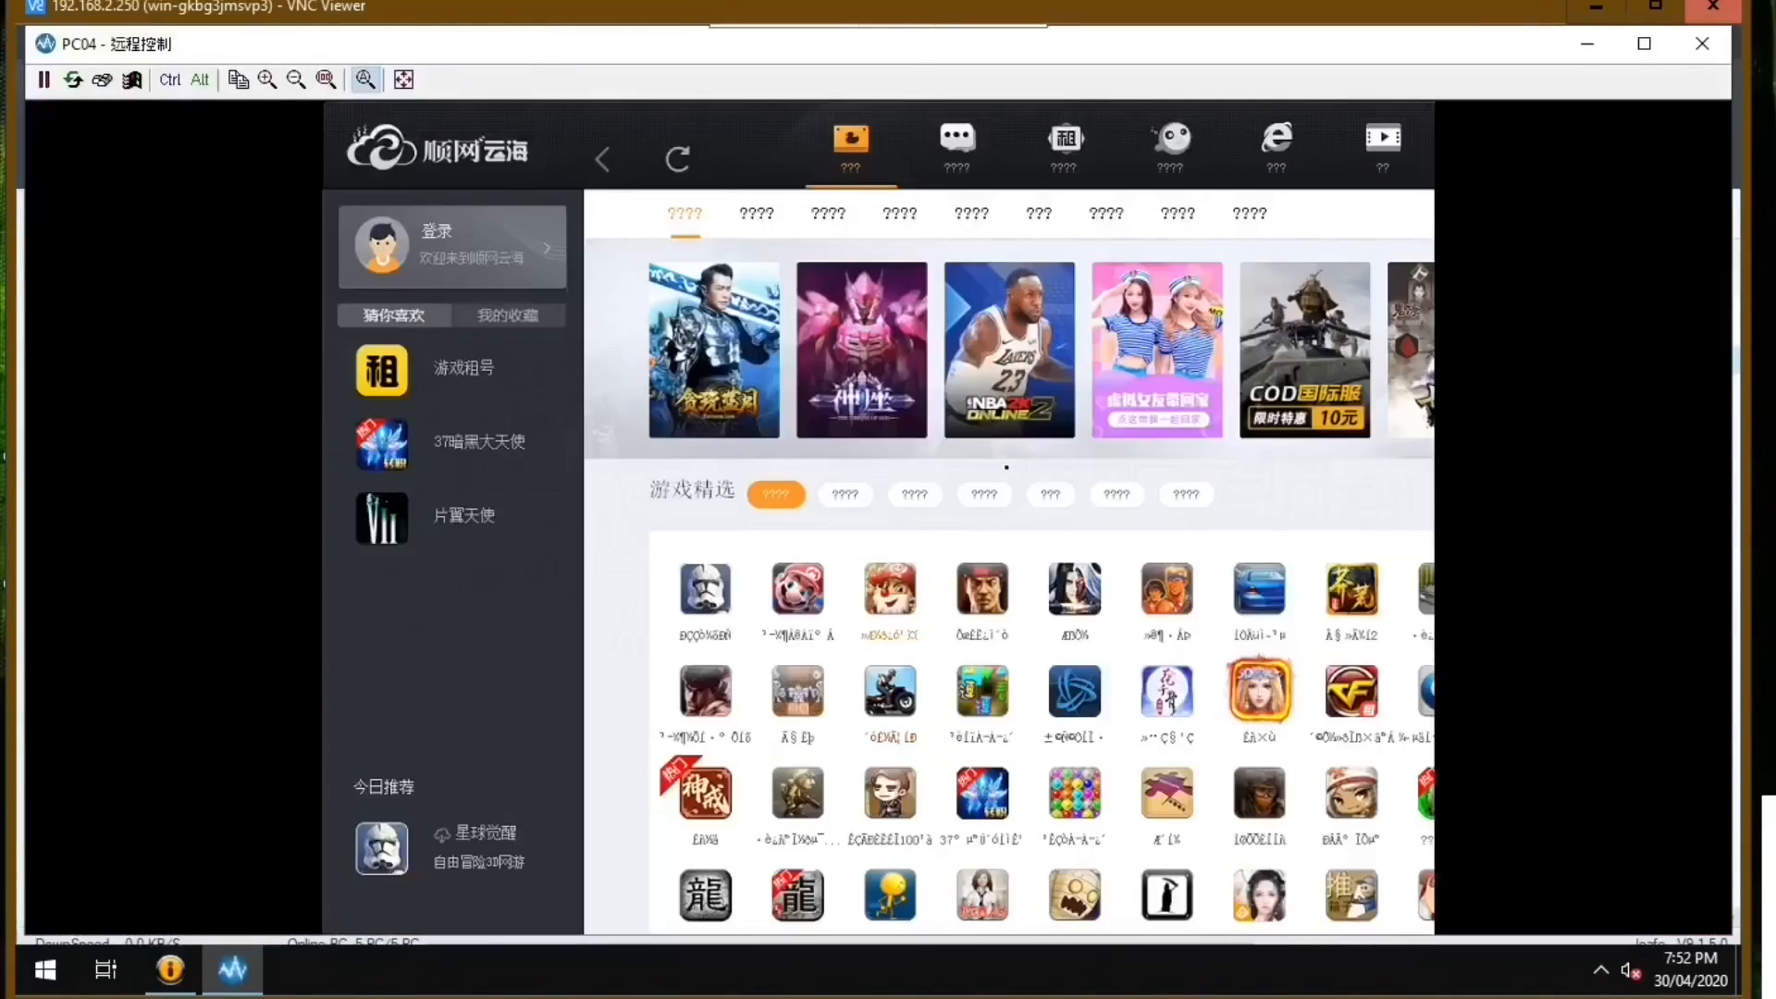
drag(1415, 128, 1194, 162)
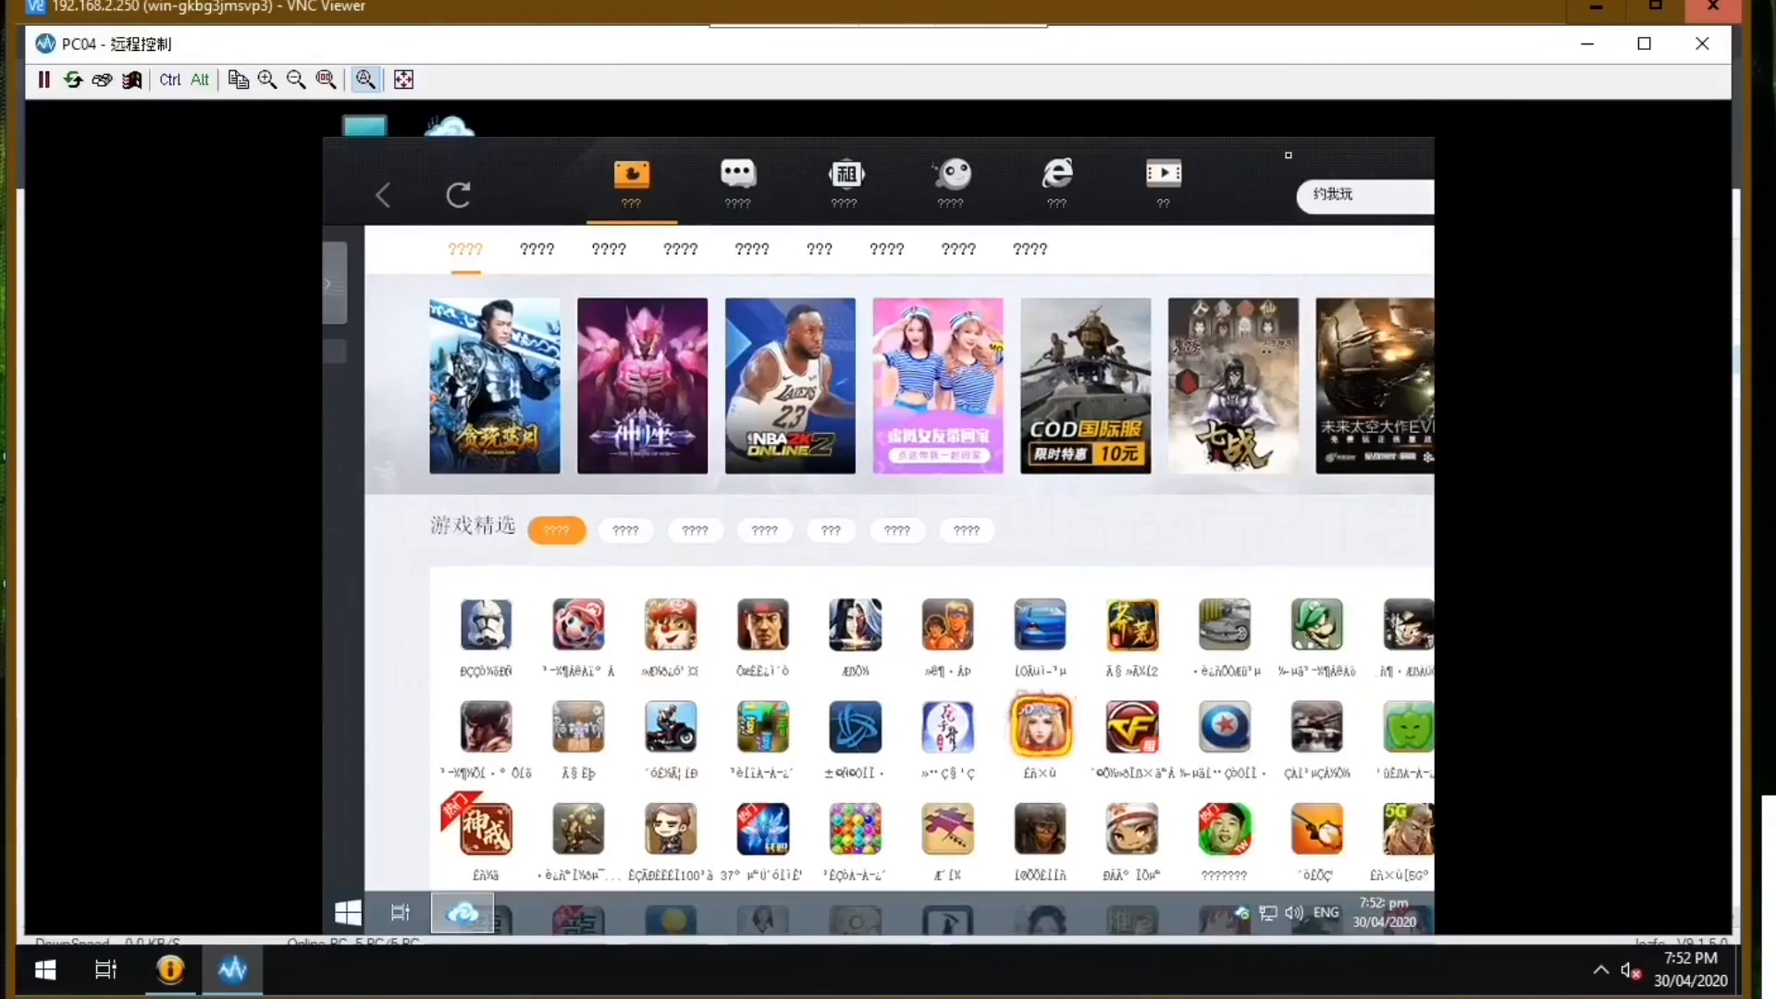
drag(1425, 162, 1004, 226)
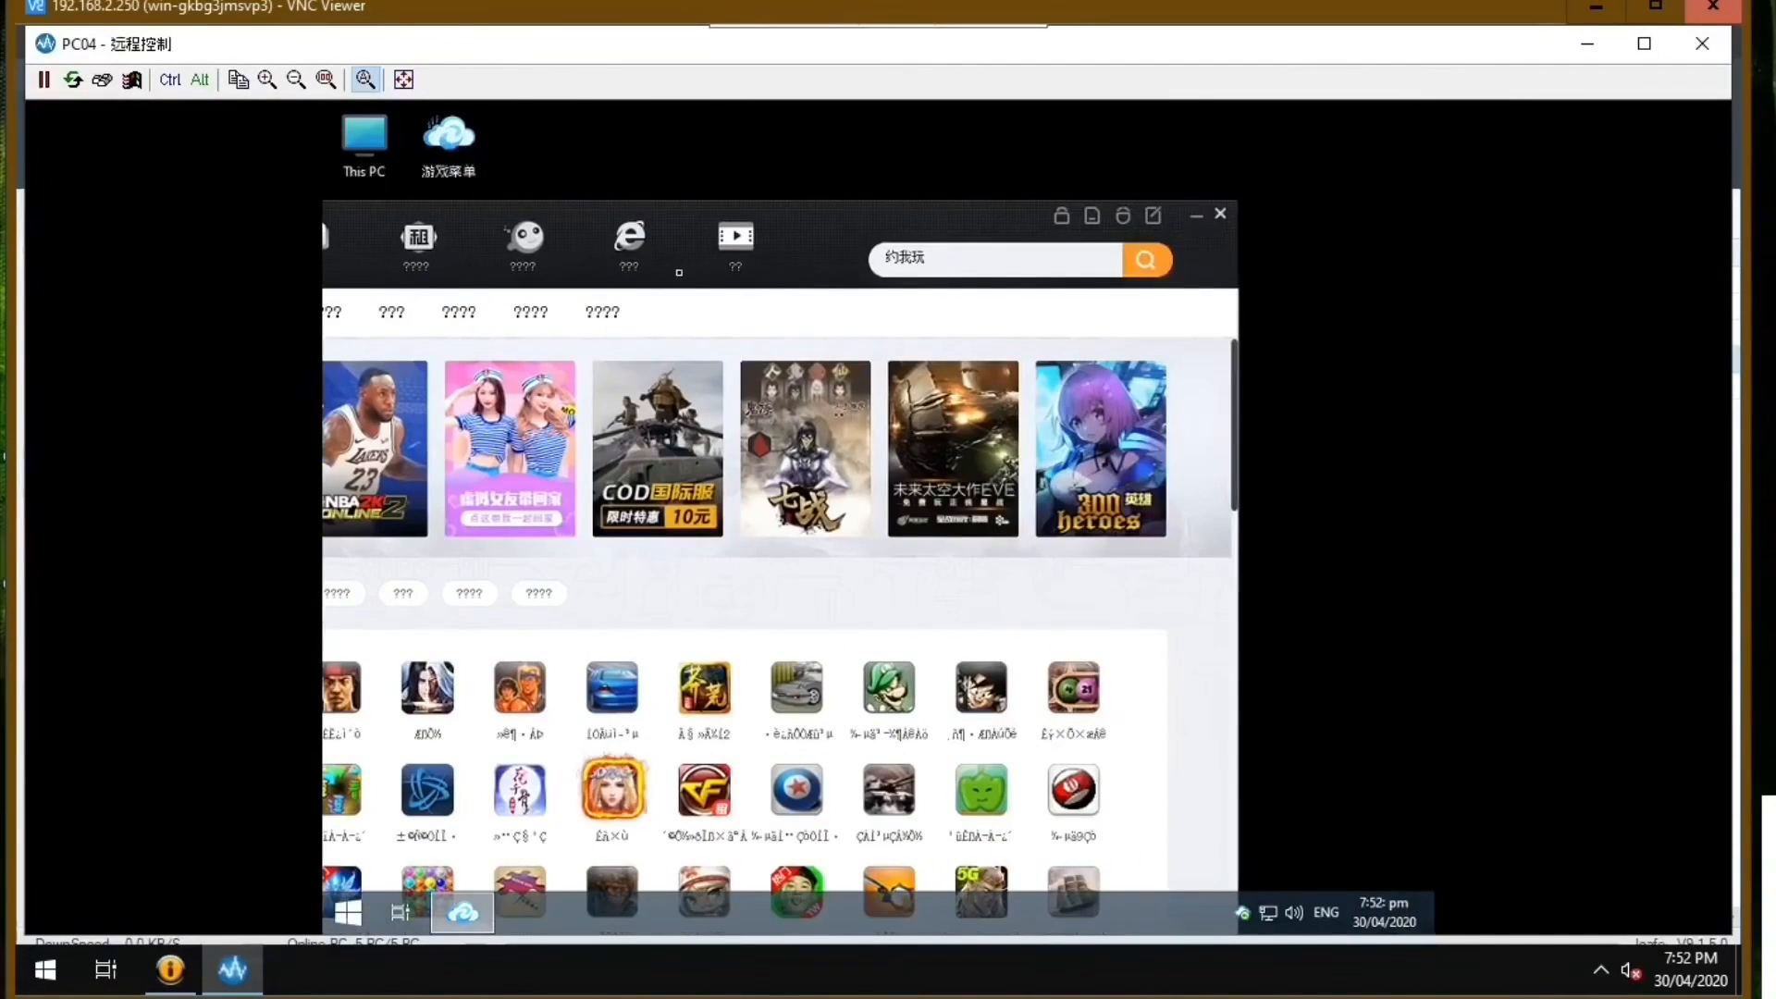
click(1221, 214)
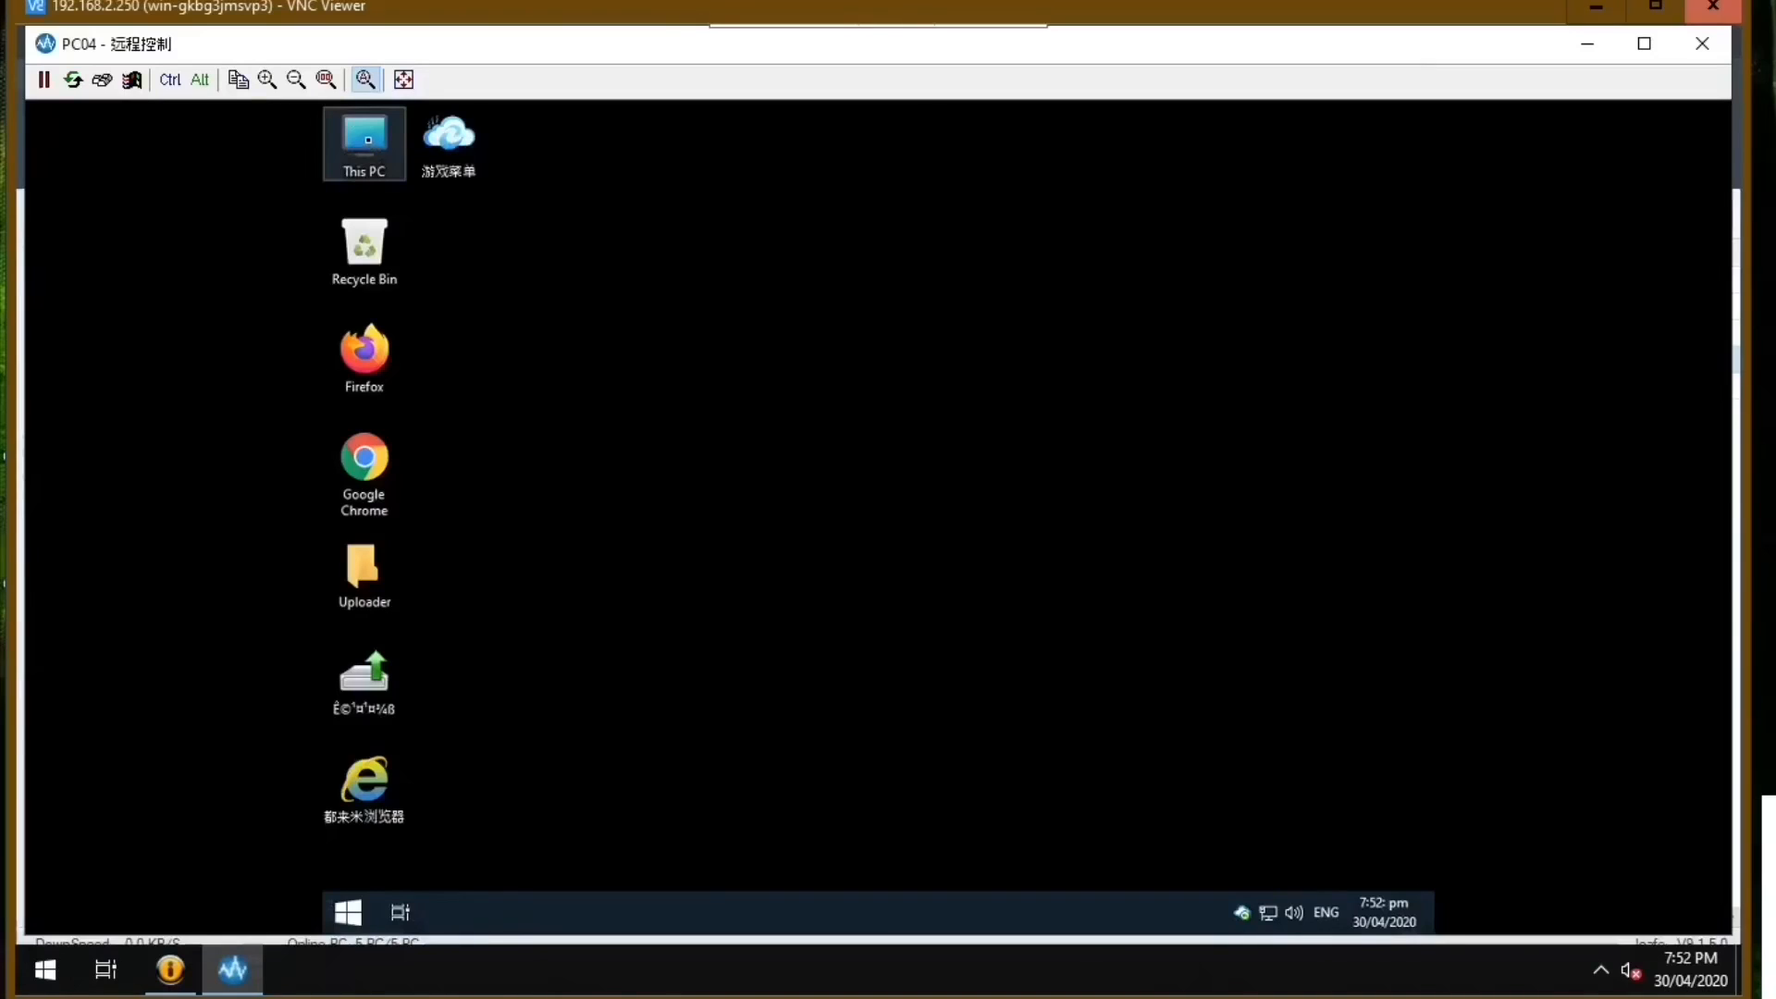
Examine the display adapters and other devices in PC04's Device Manager, then close Computer Management.
right_click(370, 141)
click(394, 199)
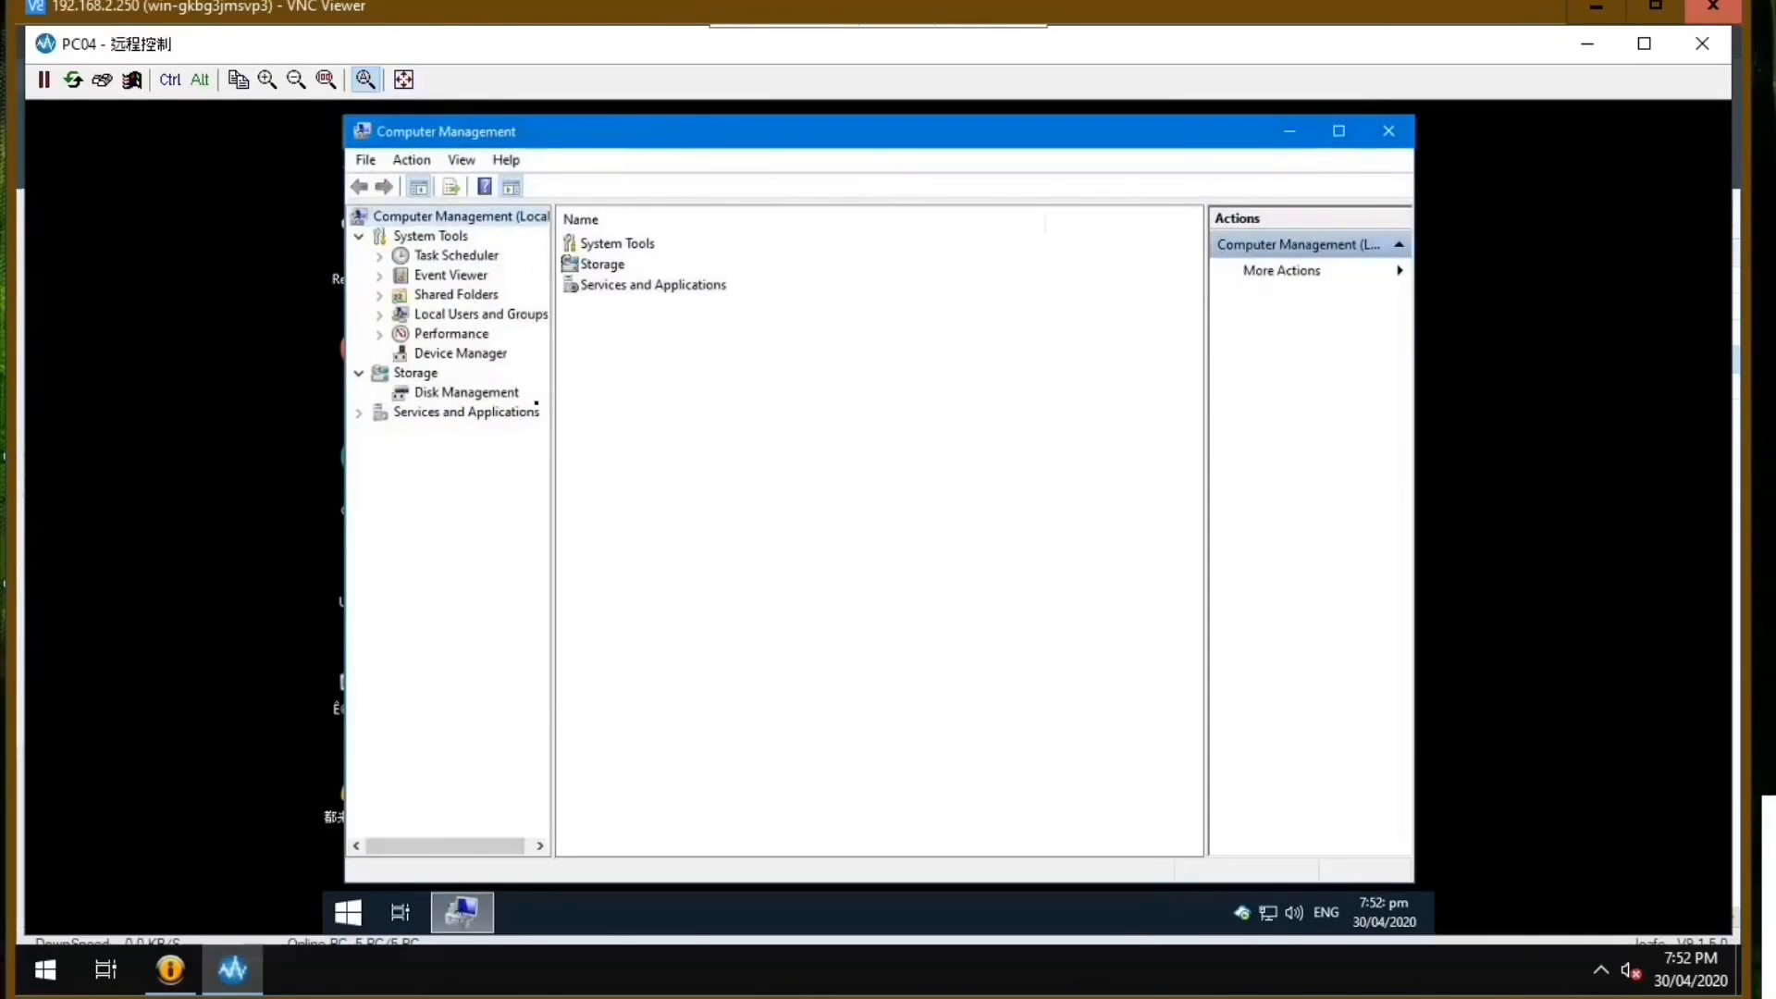
click(482, 355)
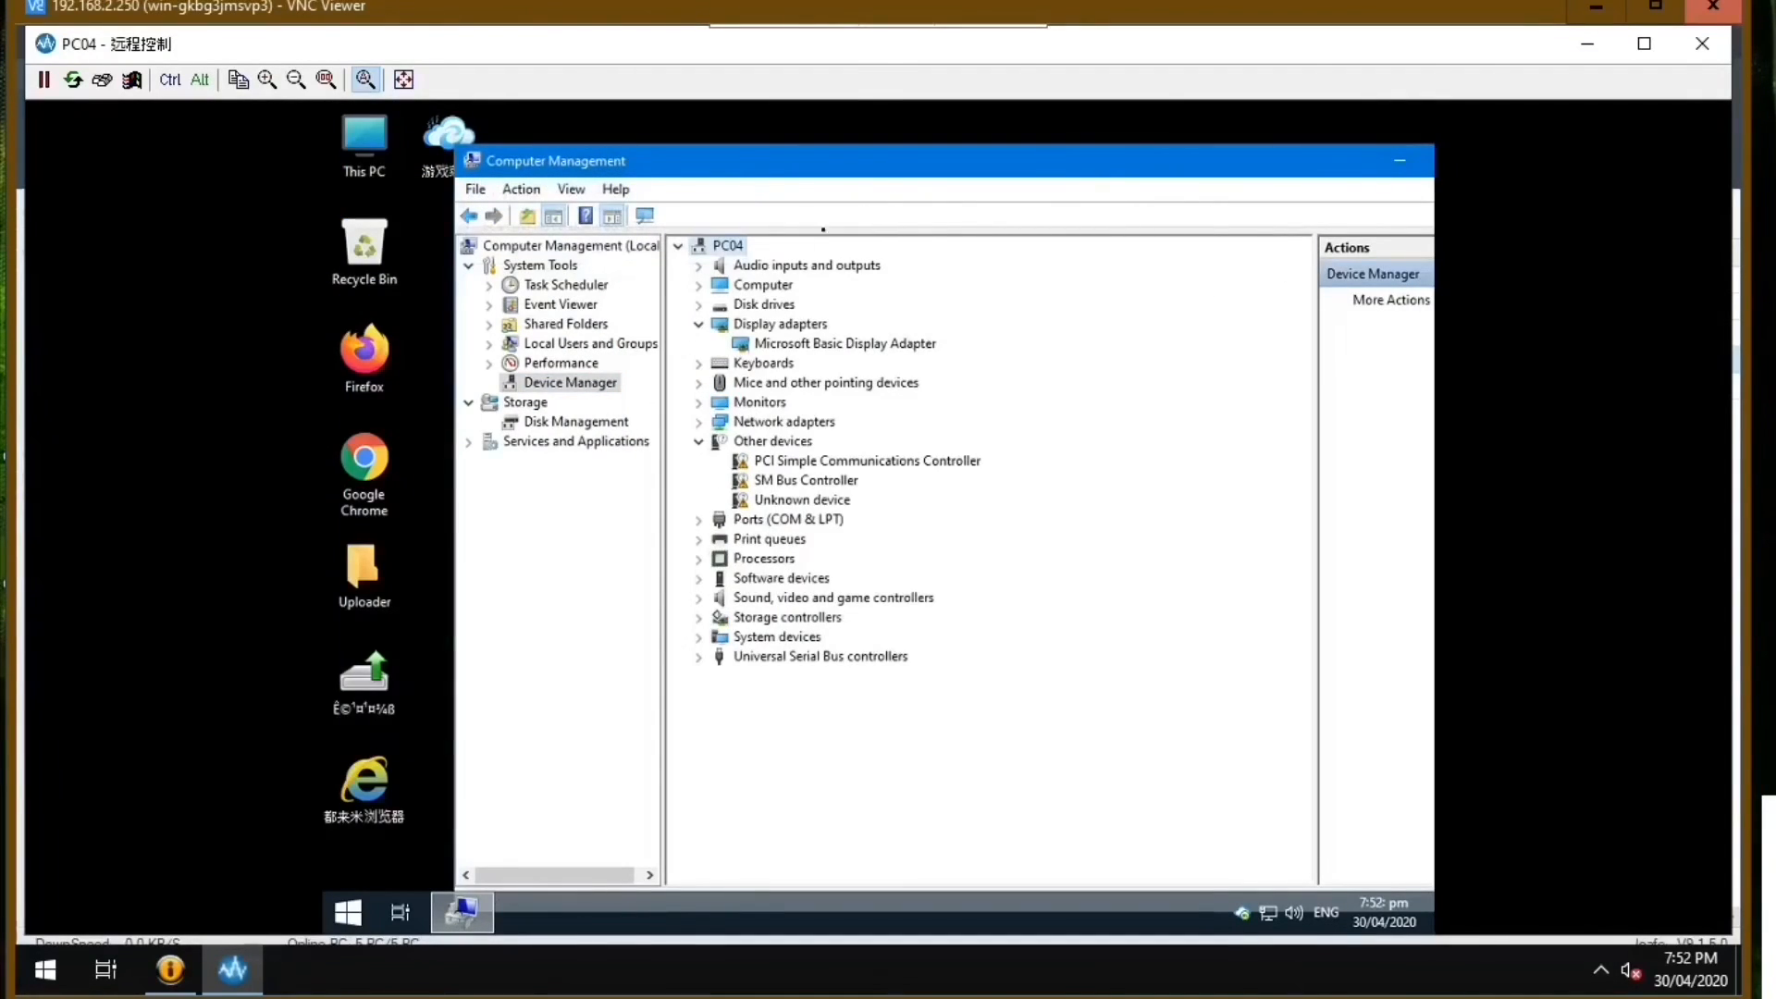
right_click(738, 245)
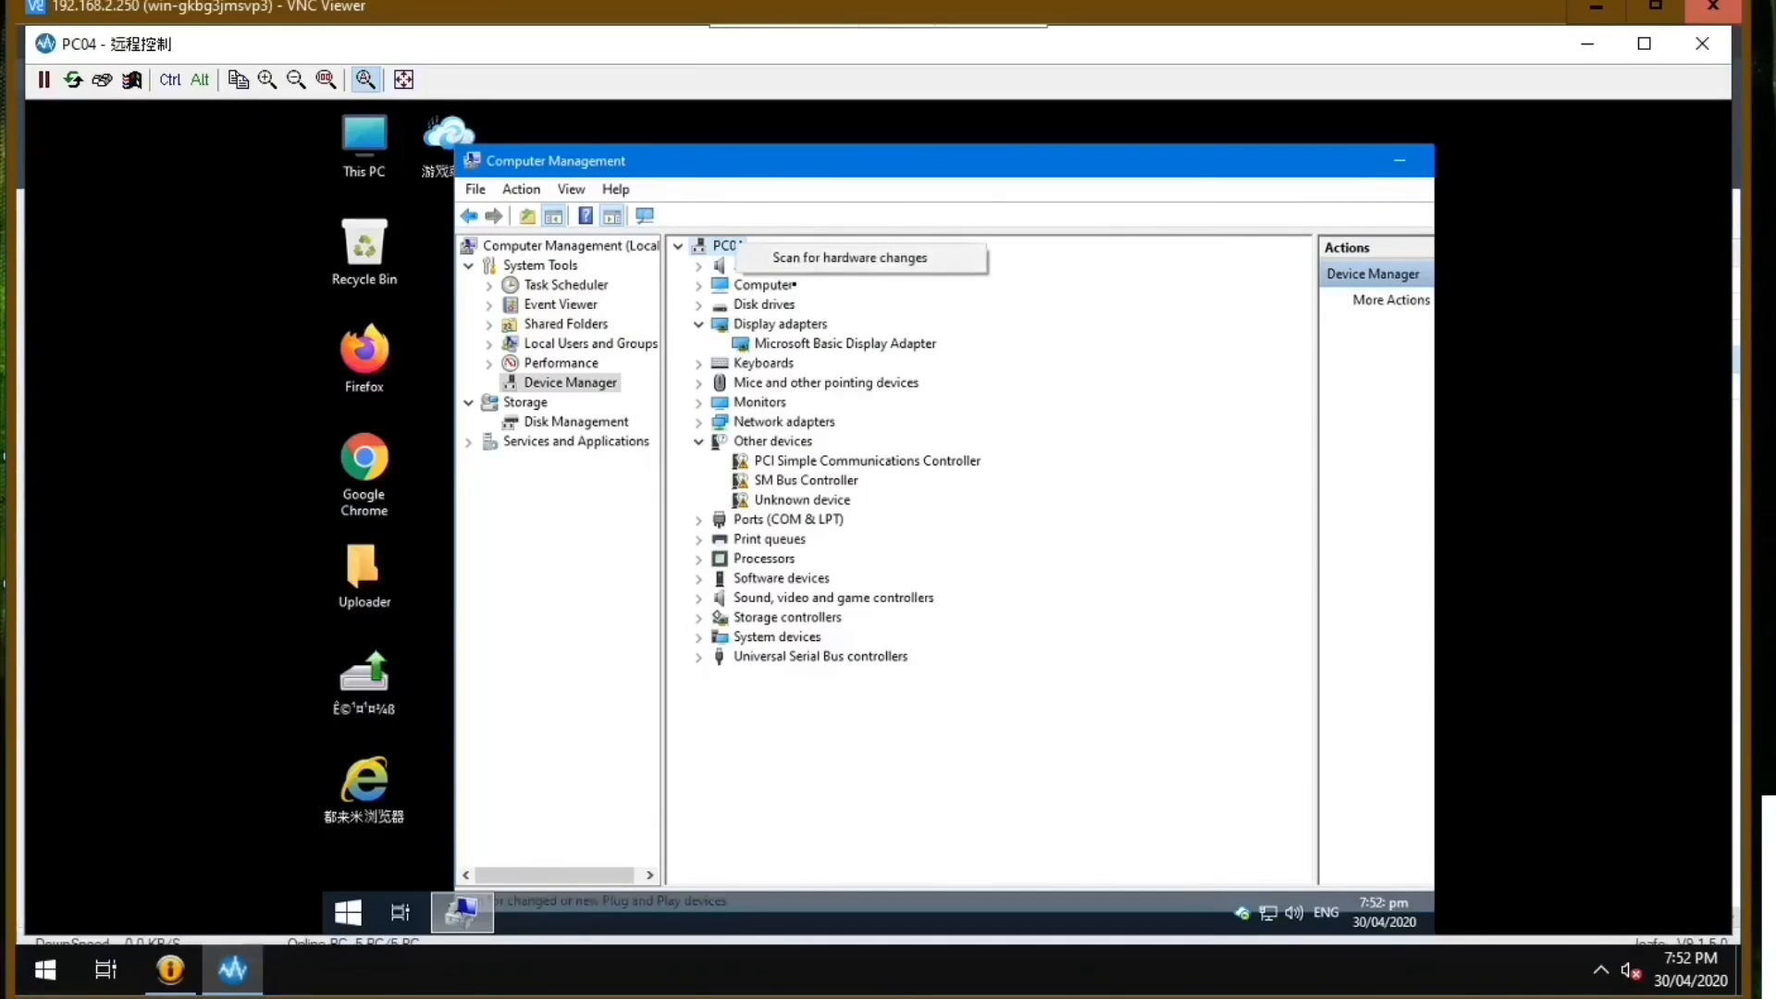
key(alt+F4)
Review the driver files and their types in C:\Program Files\NVIDIA Corporation\Display on PC04.
double_click(377, 159)
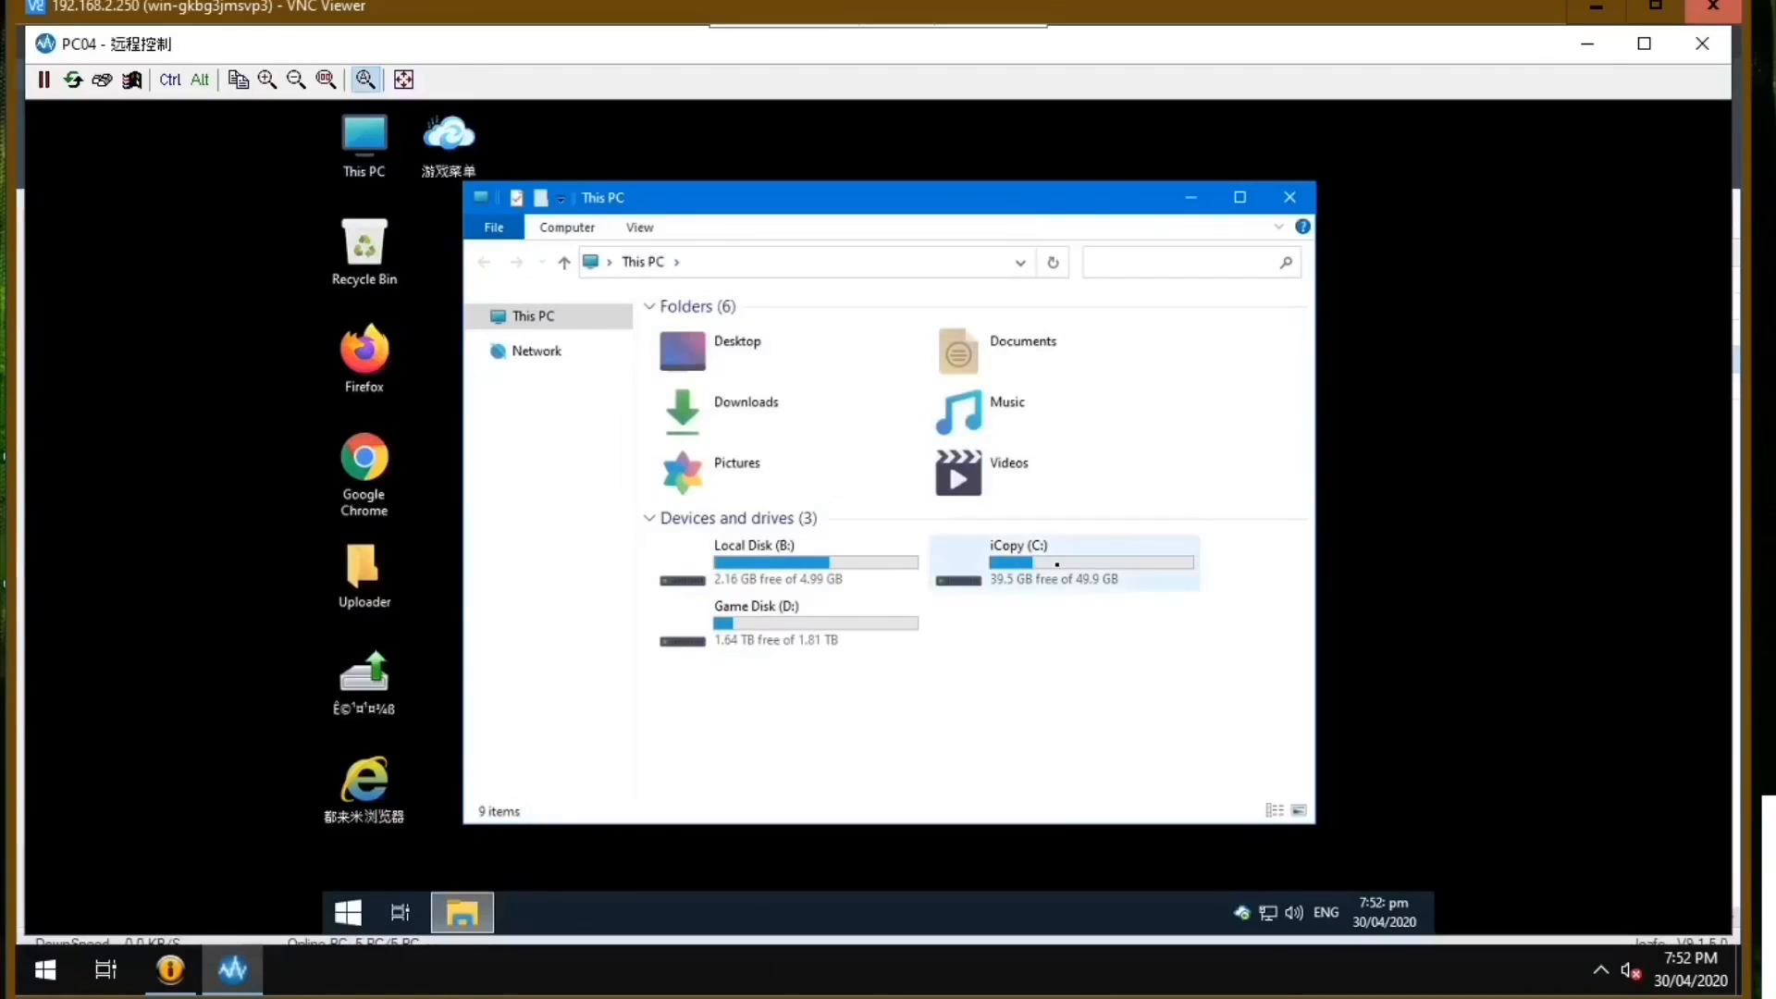
double_click(1017, 555)
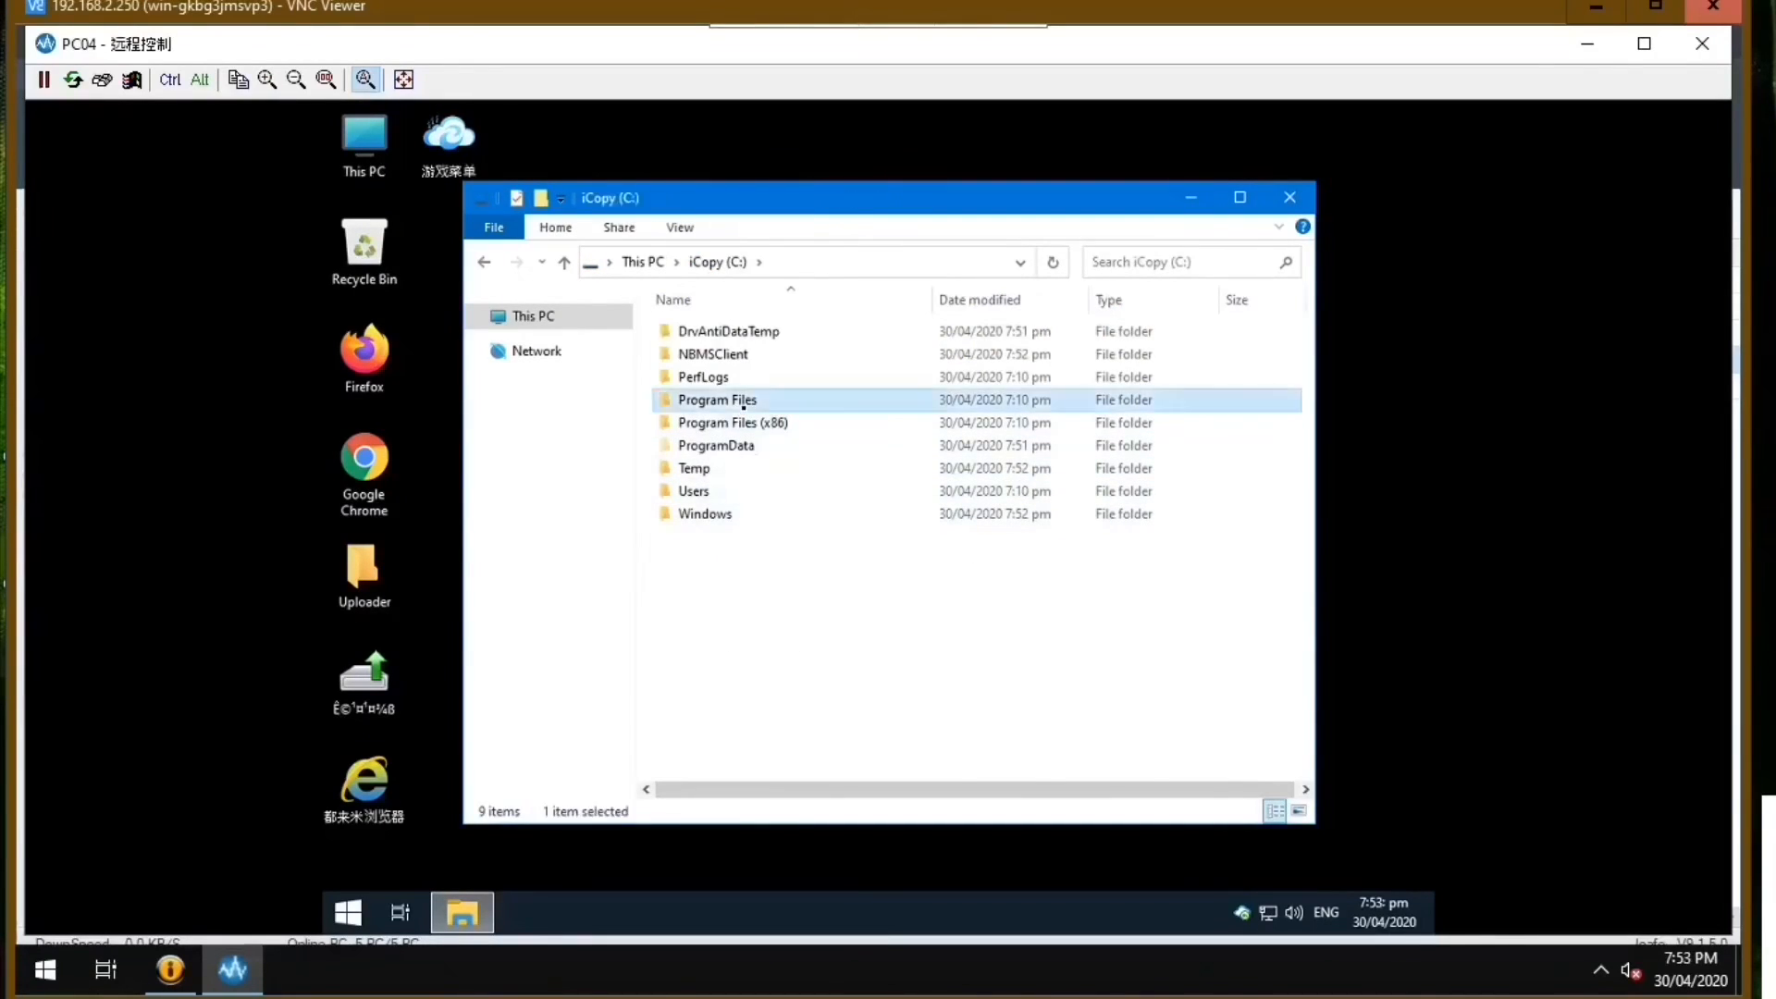
double_click(740, 400)
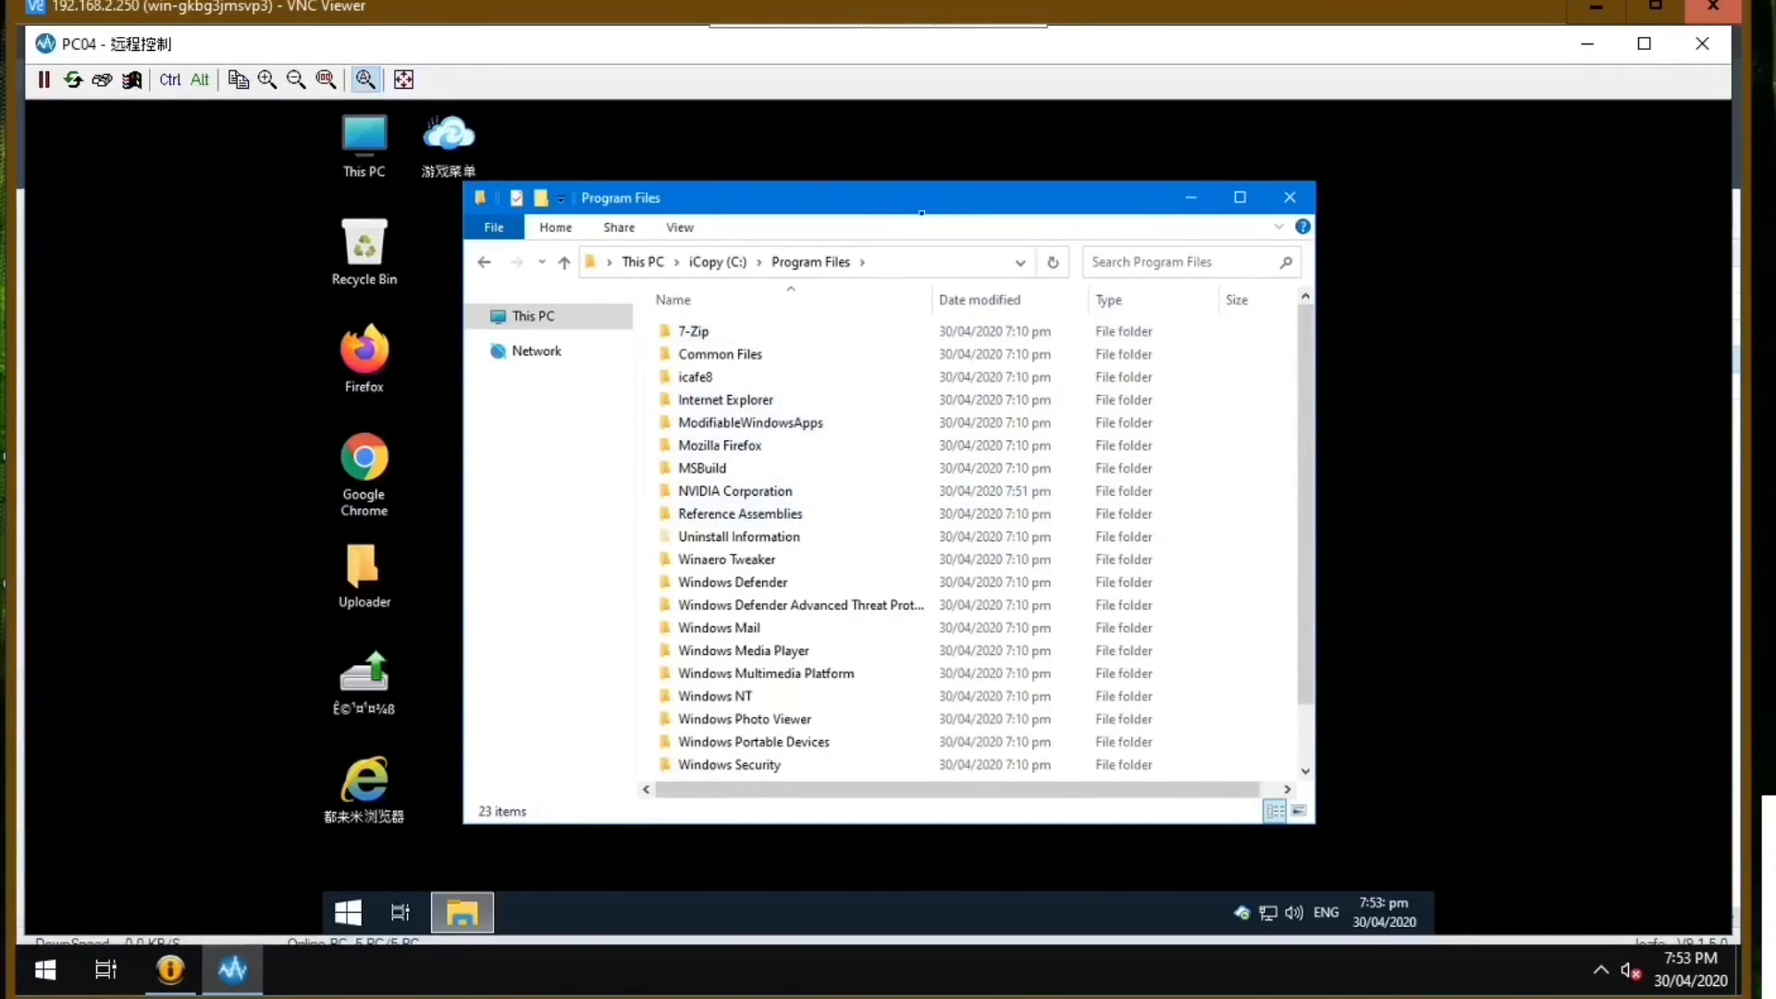
drag(911, 209, 994, 204)
double_click(834, 489)
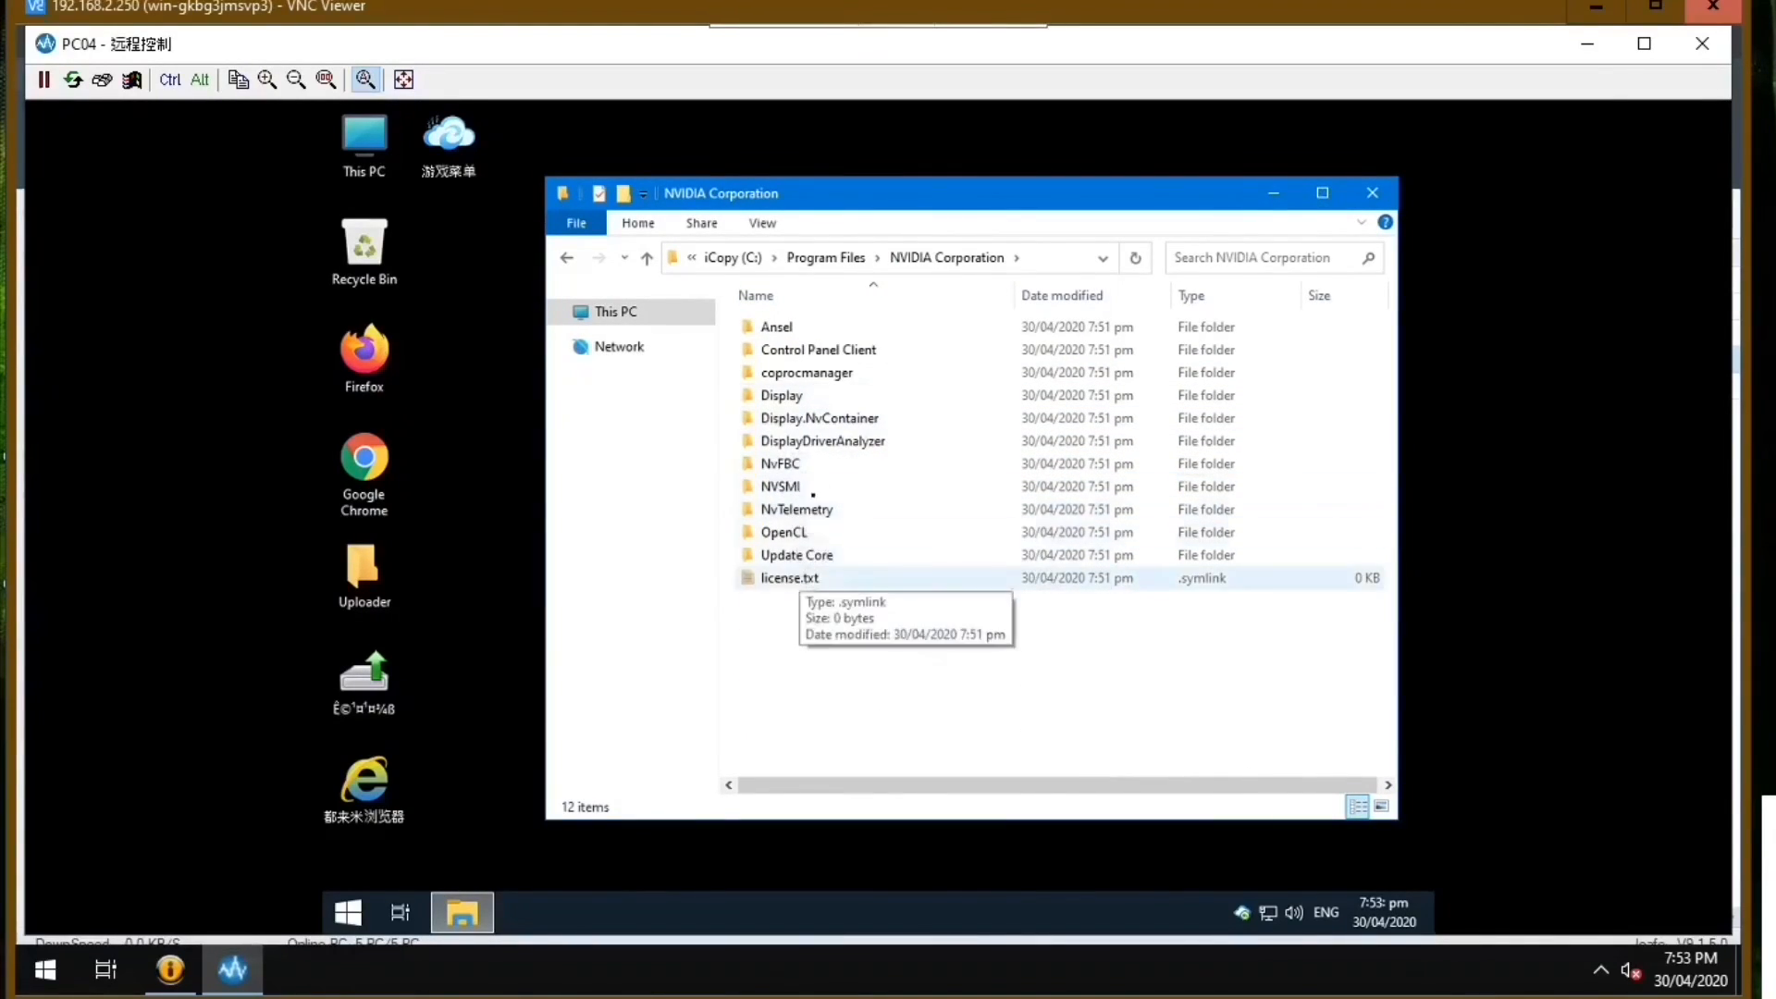
double_click(811, 399)
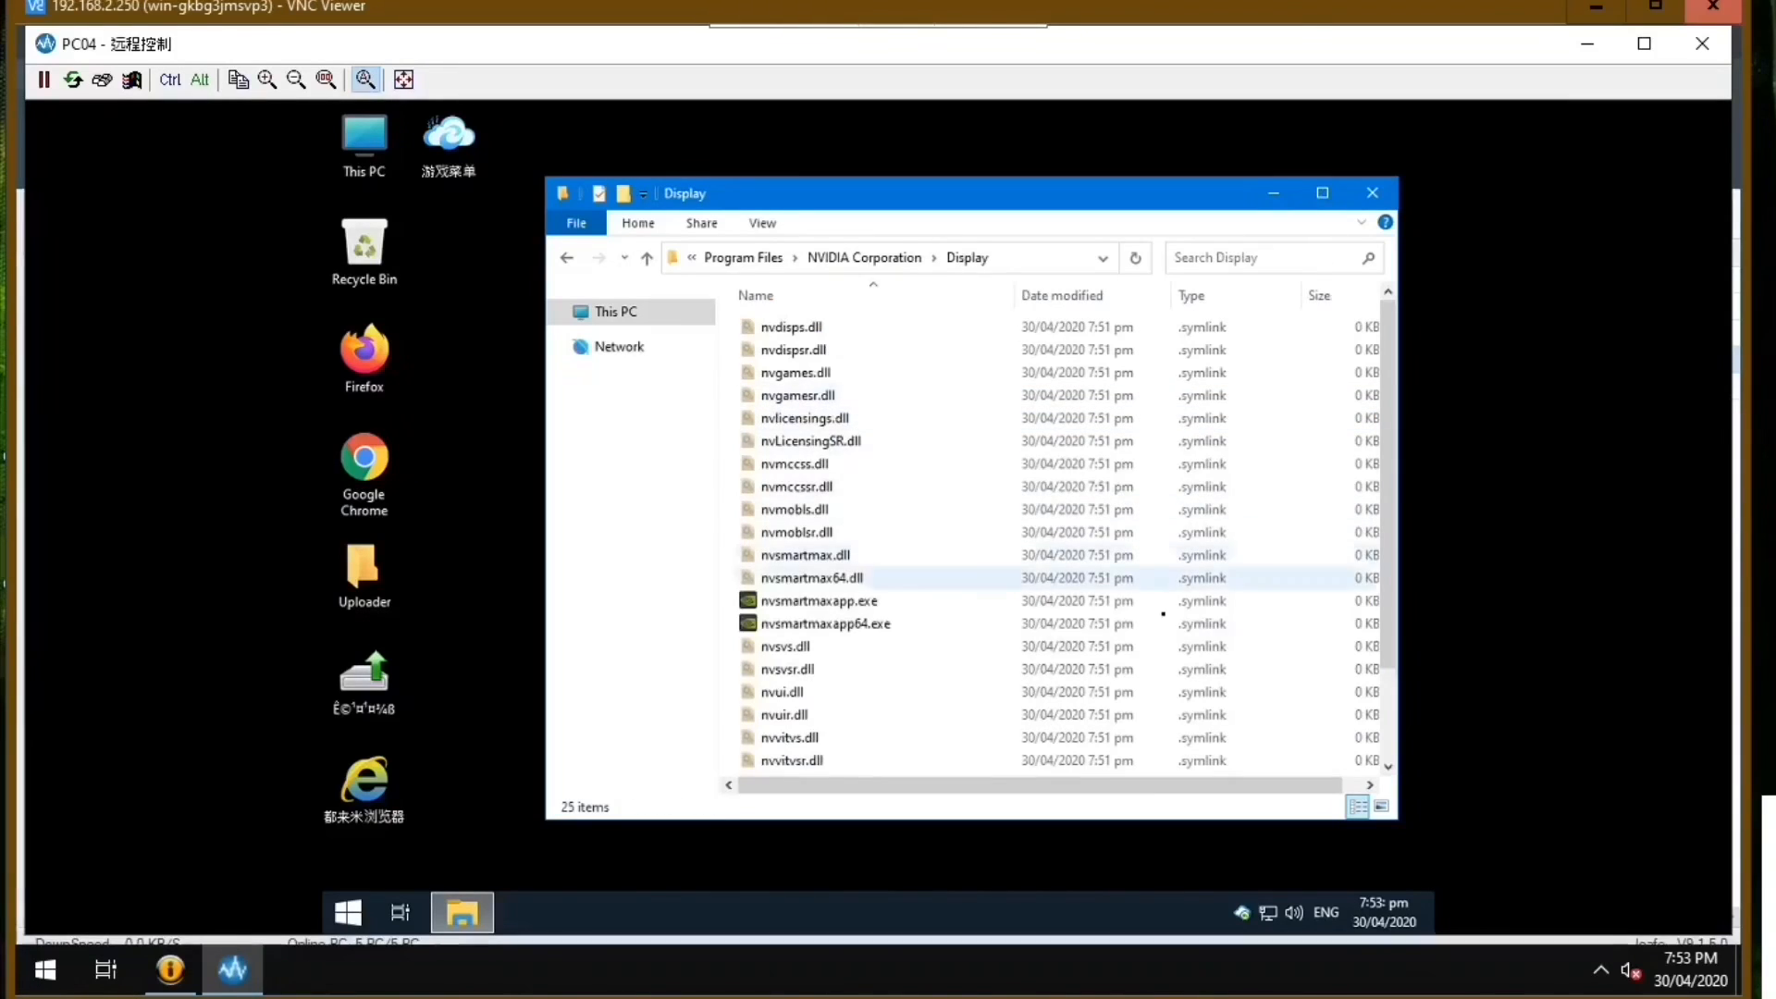
scroll(985, 597, down, 2)
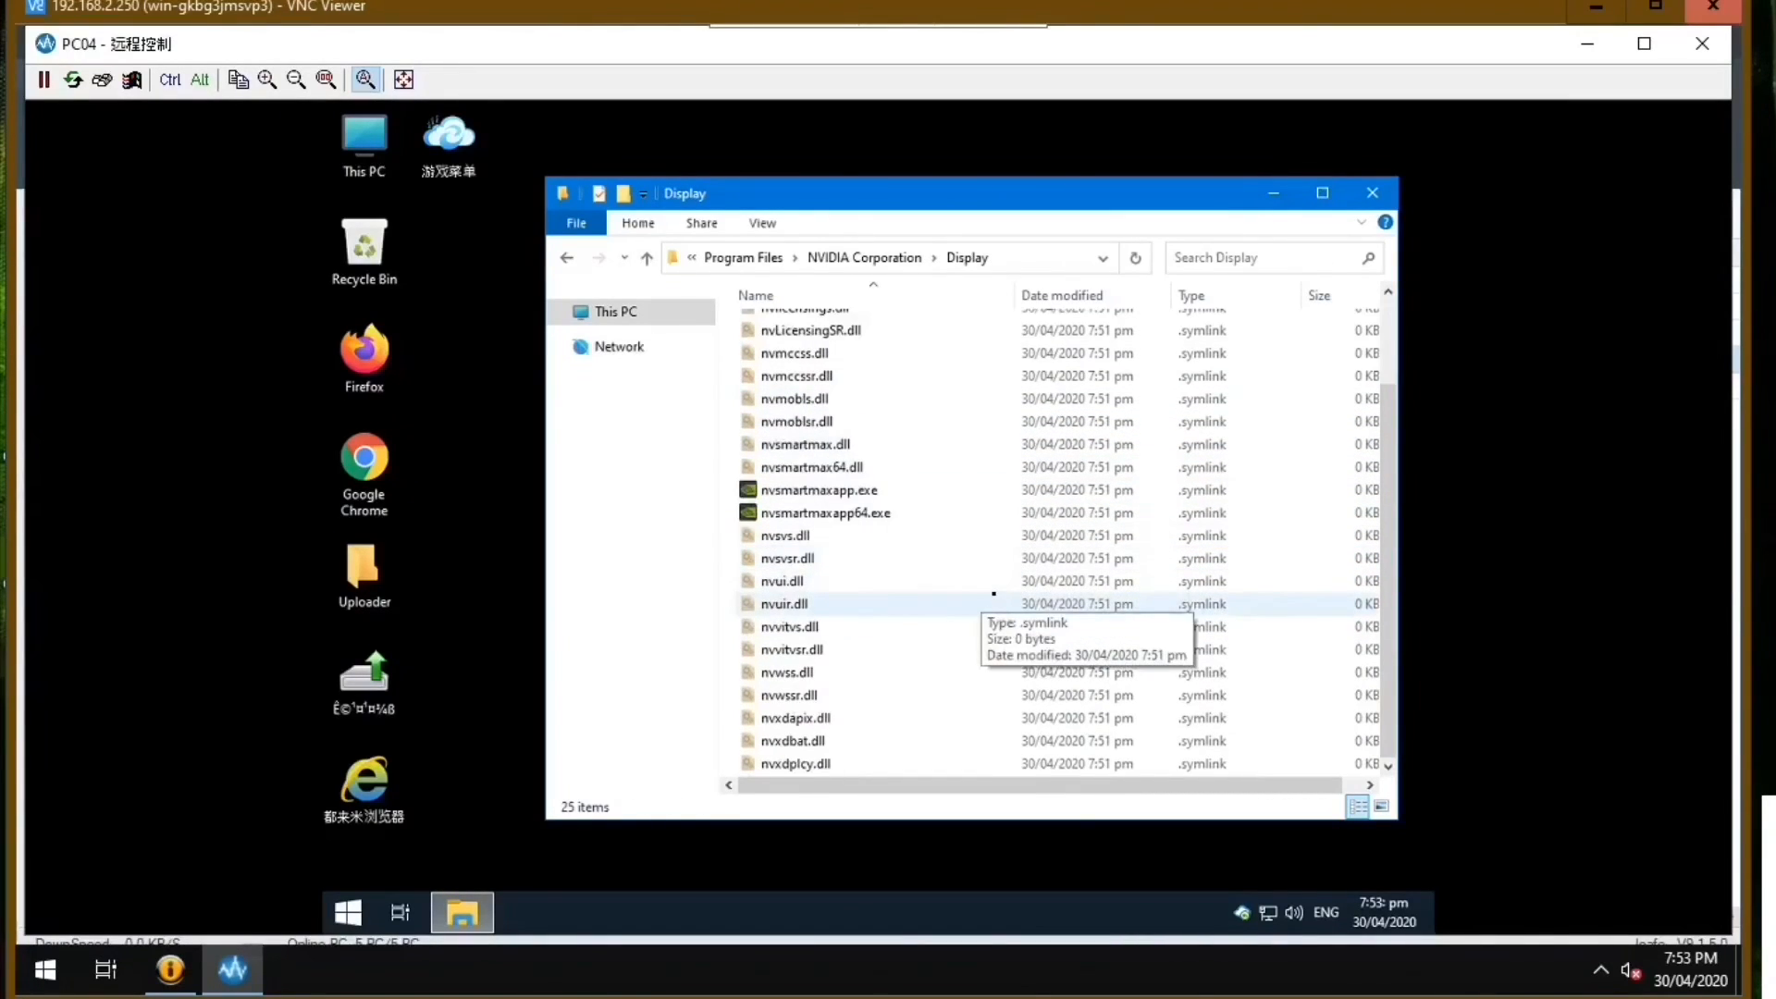
Finish reviewing the files in the NVIDIA Display folder, close it, and refresh PC04's desktop.
scroll(1027, 584, up, 2)
scroll(1101, 424, down, 1)
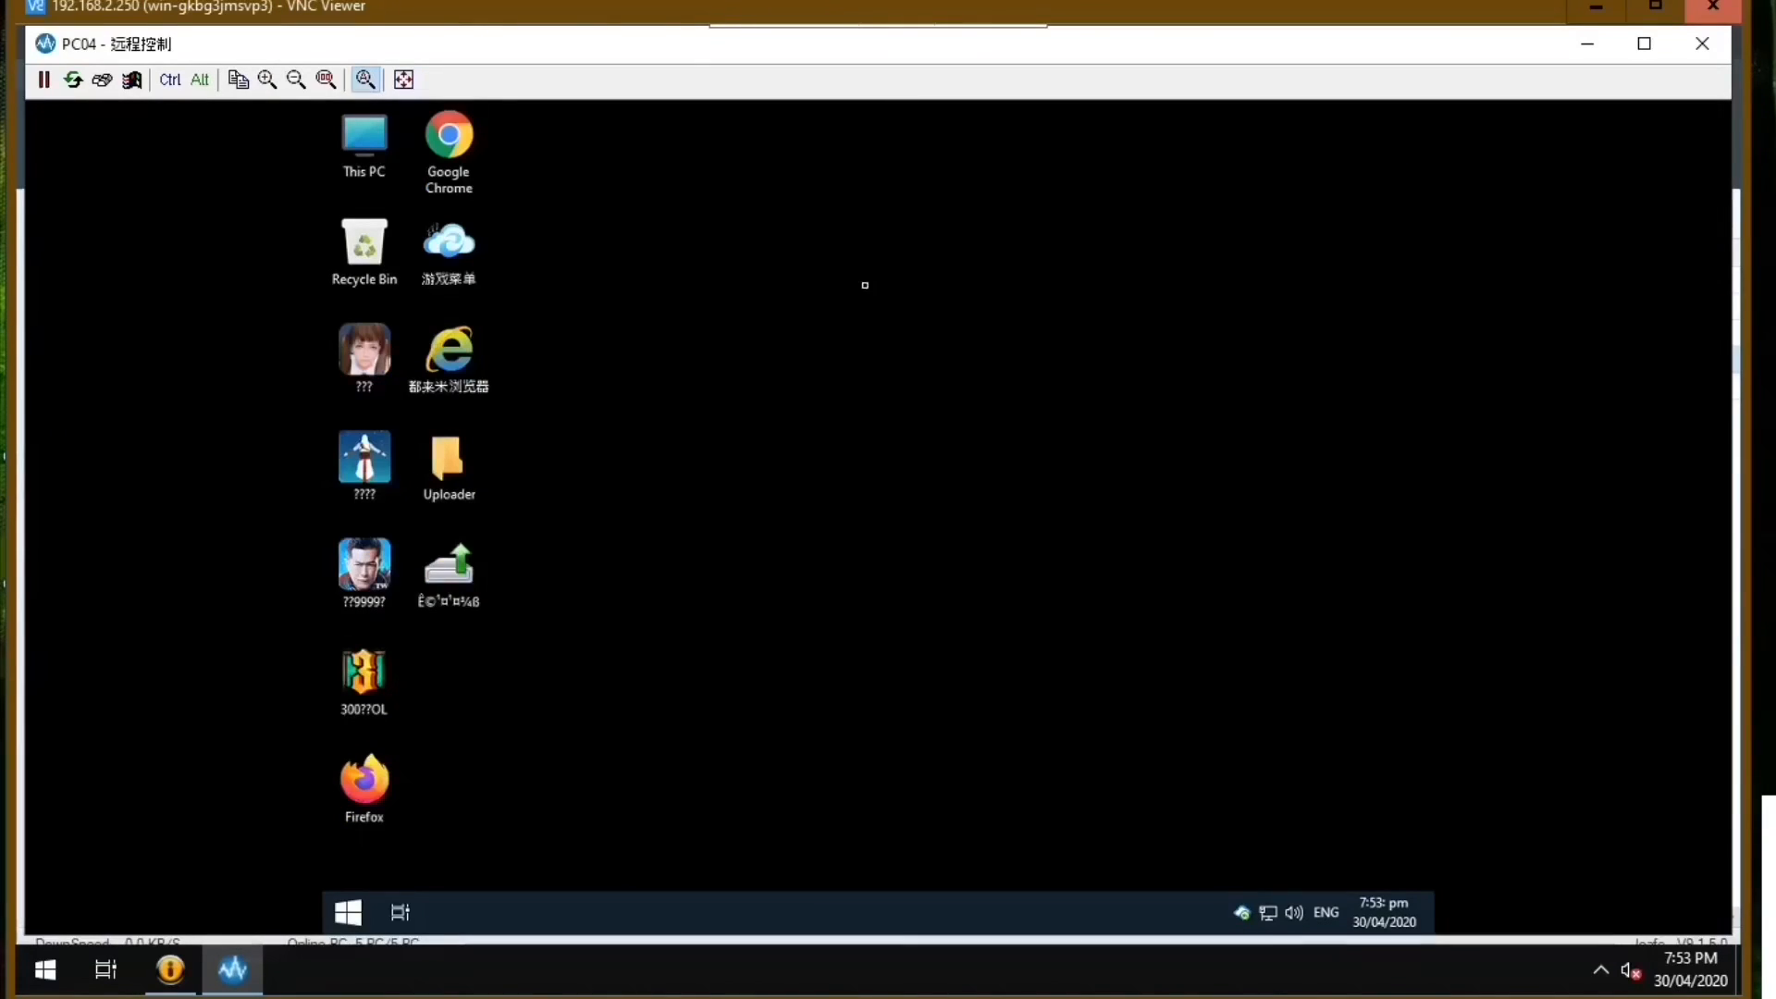
right_click(865, 285)
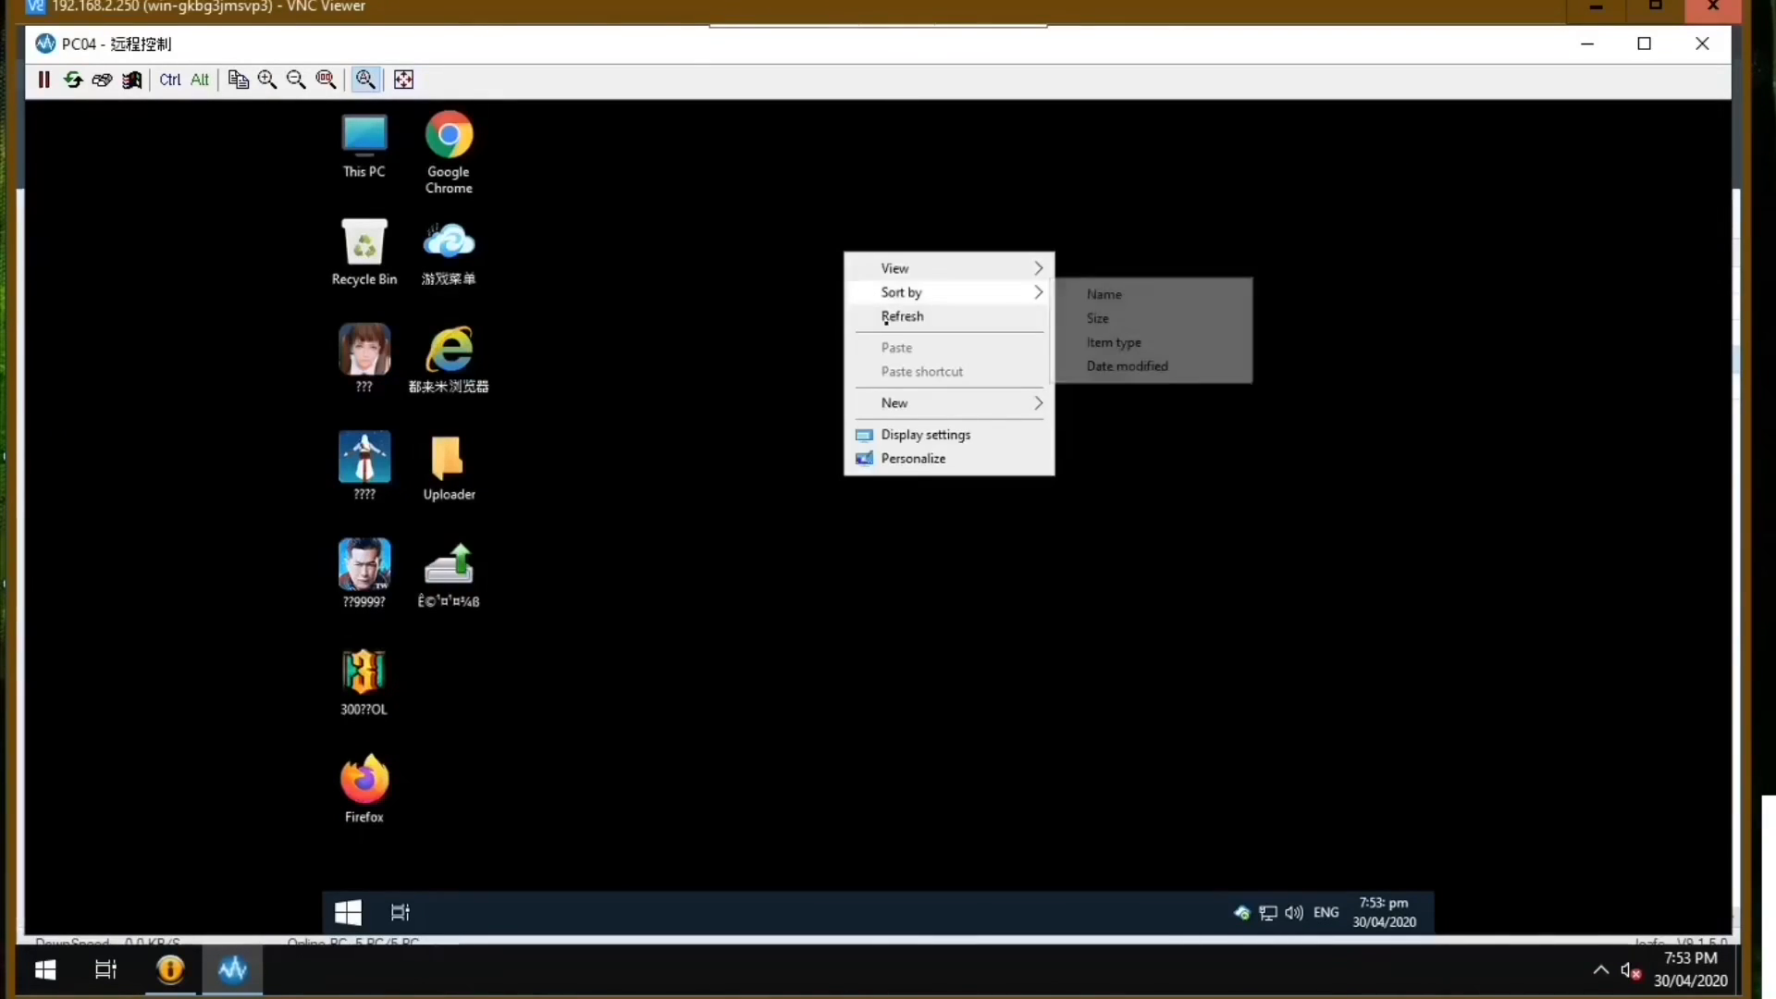
click(890, 320)
right_click(890, 321)
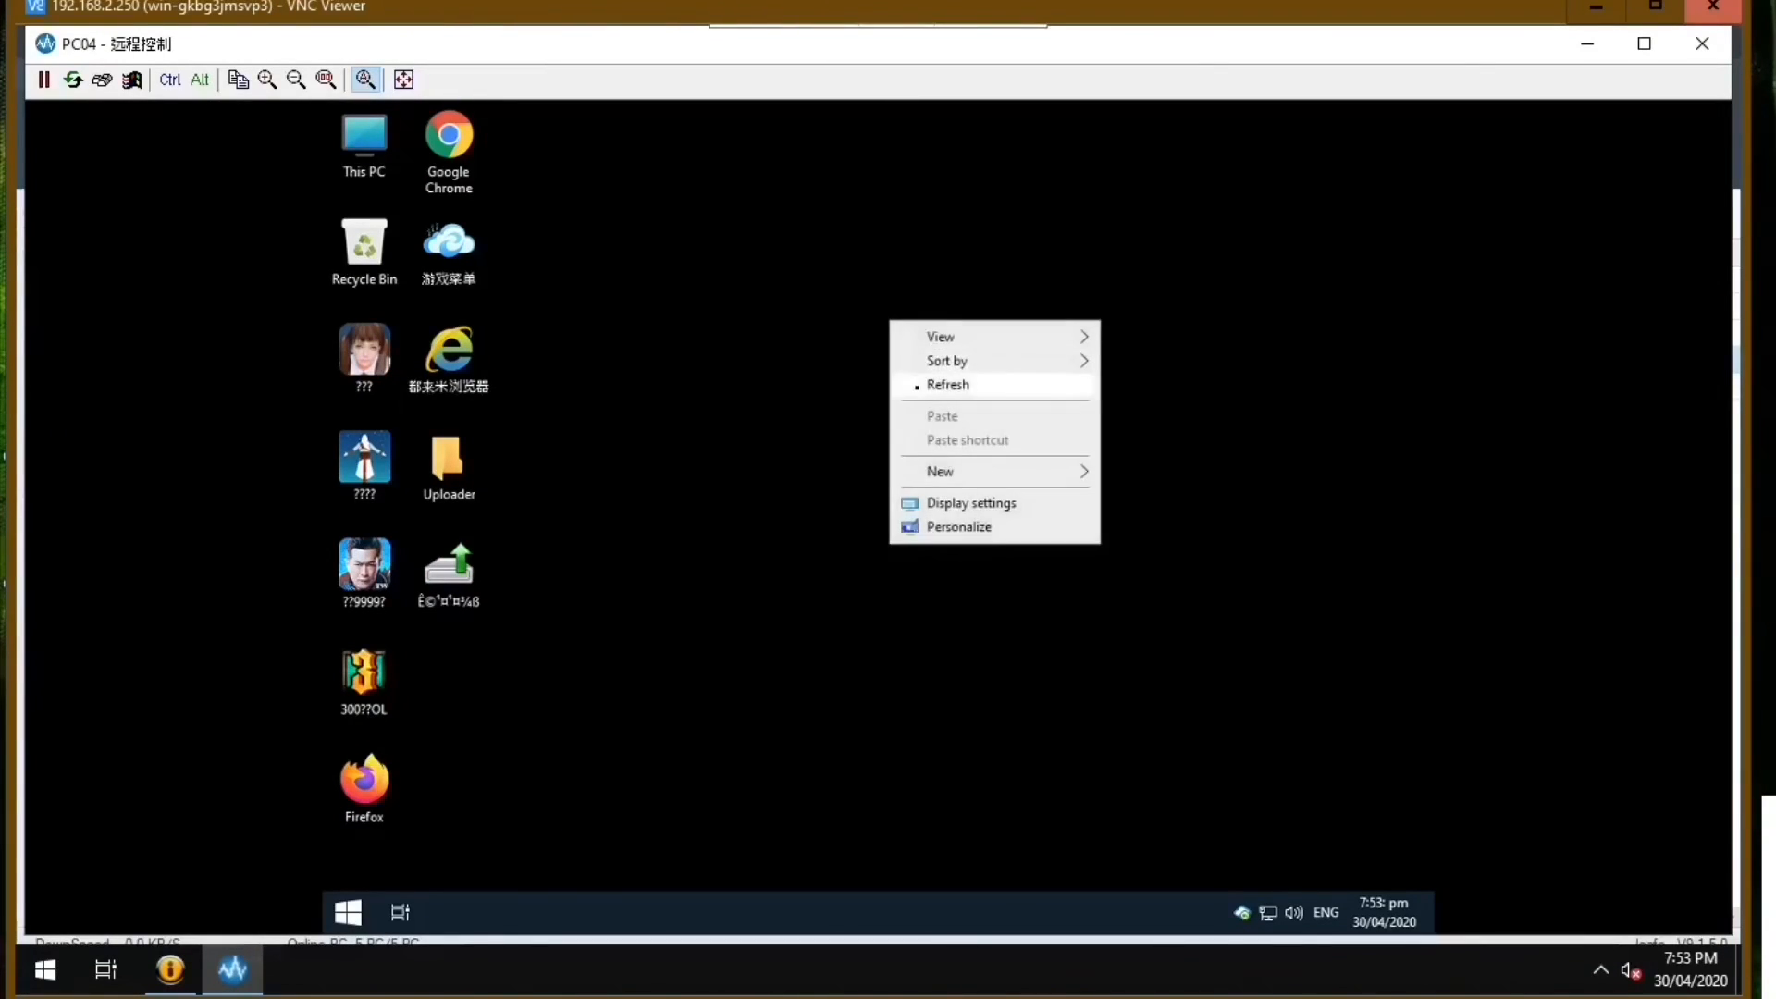
click(916, 385)
right_click(843, 307)
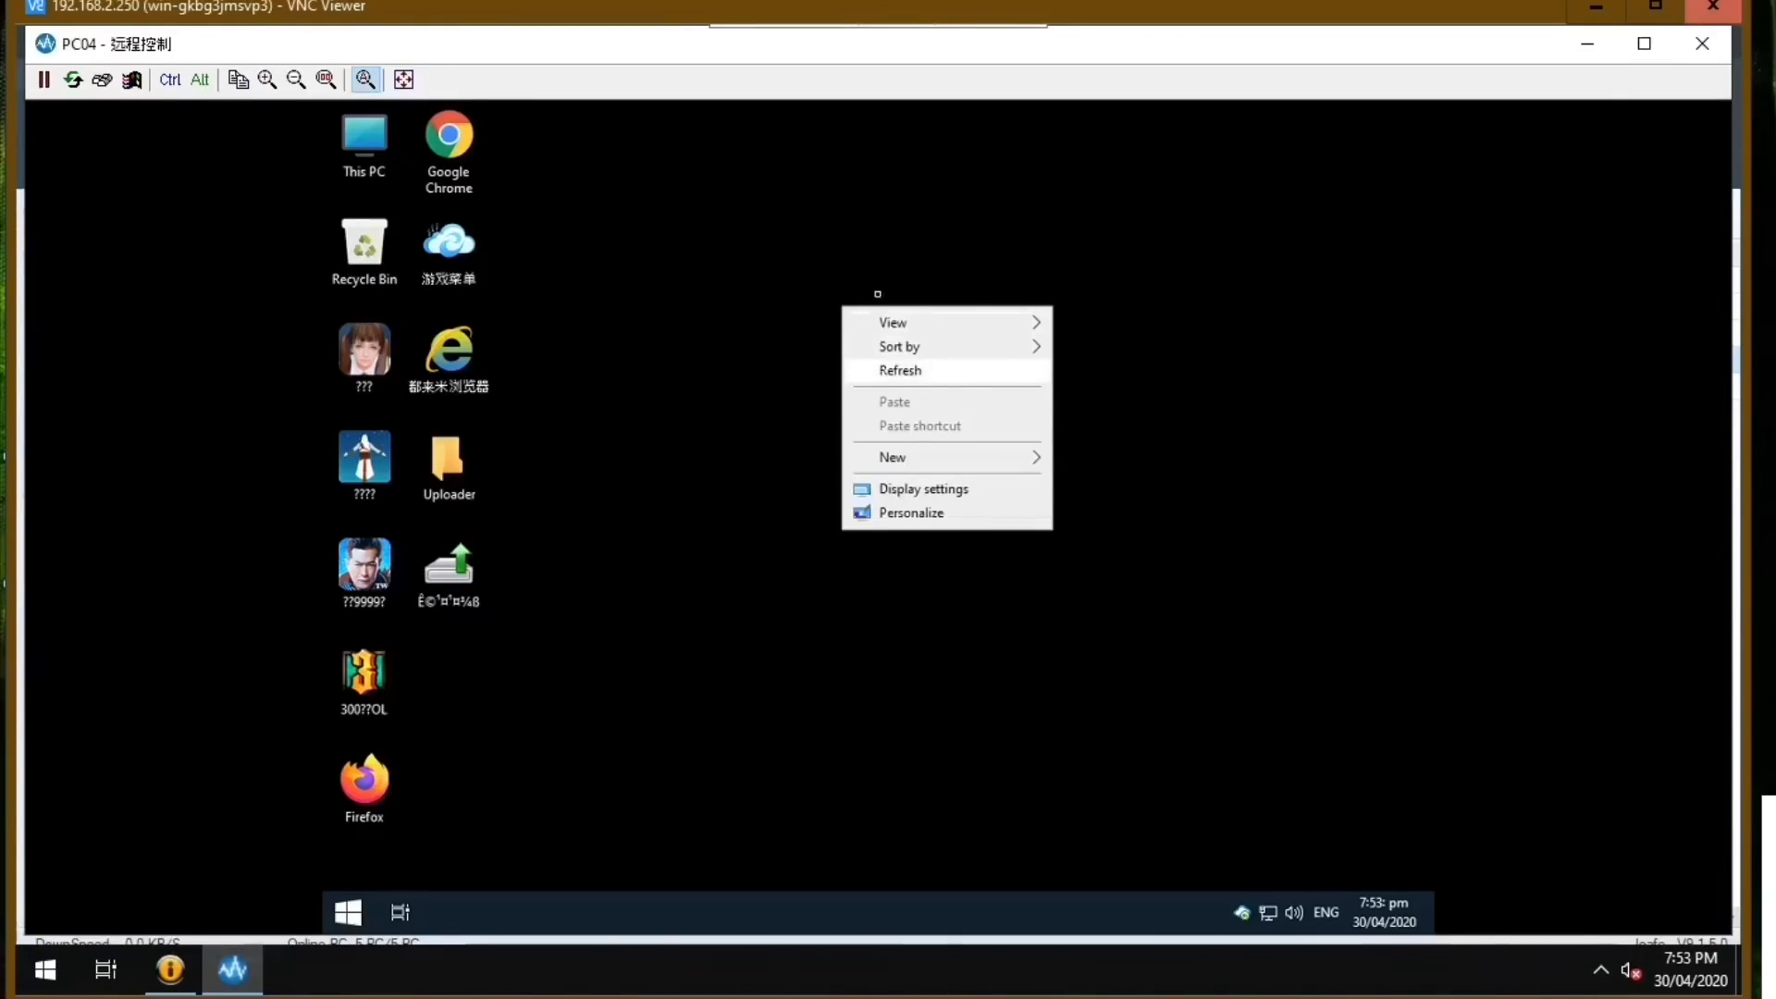
click(888, 369)
right_click(850, 236)
click(905, 300)
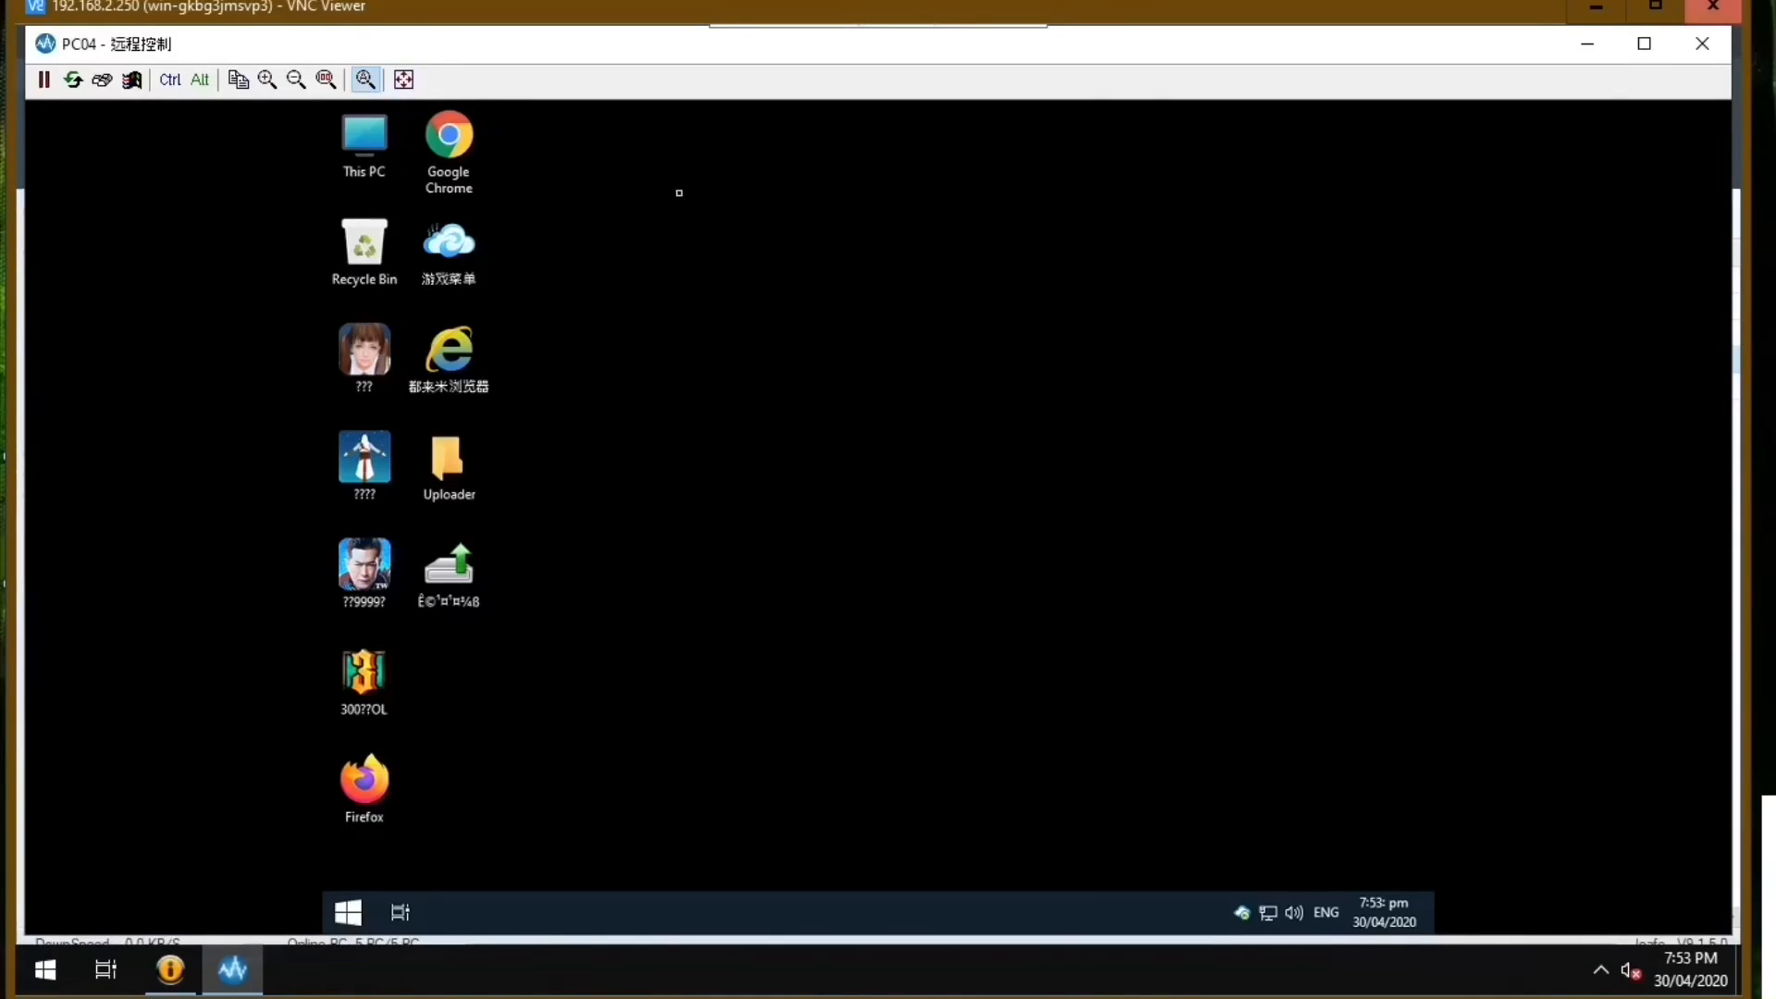
Check PC04's display adapter again in Device Manager, then close Computer Management and the remote session.
right_click(368, 154)
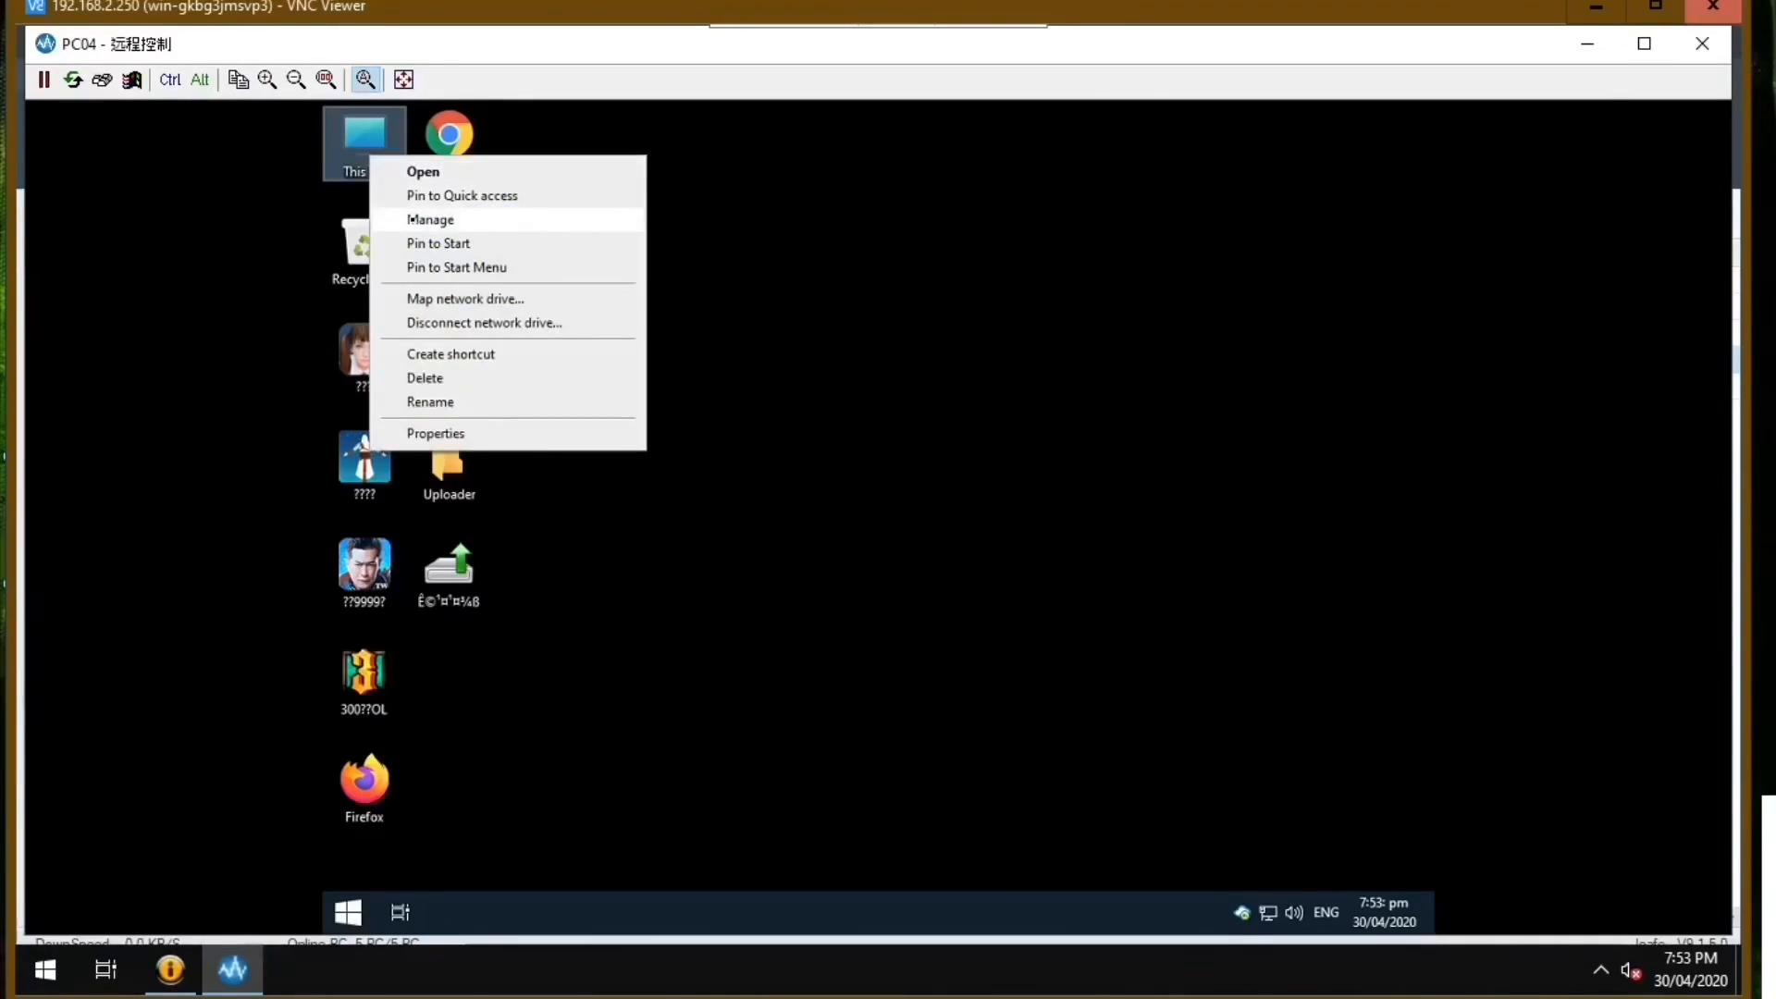
click(420, 220)
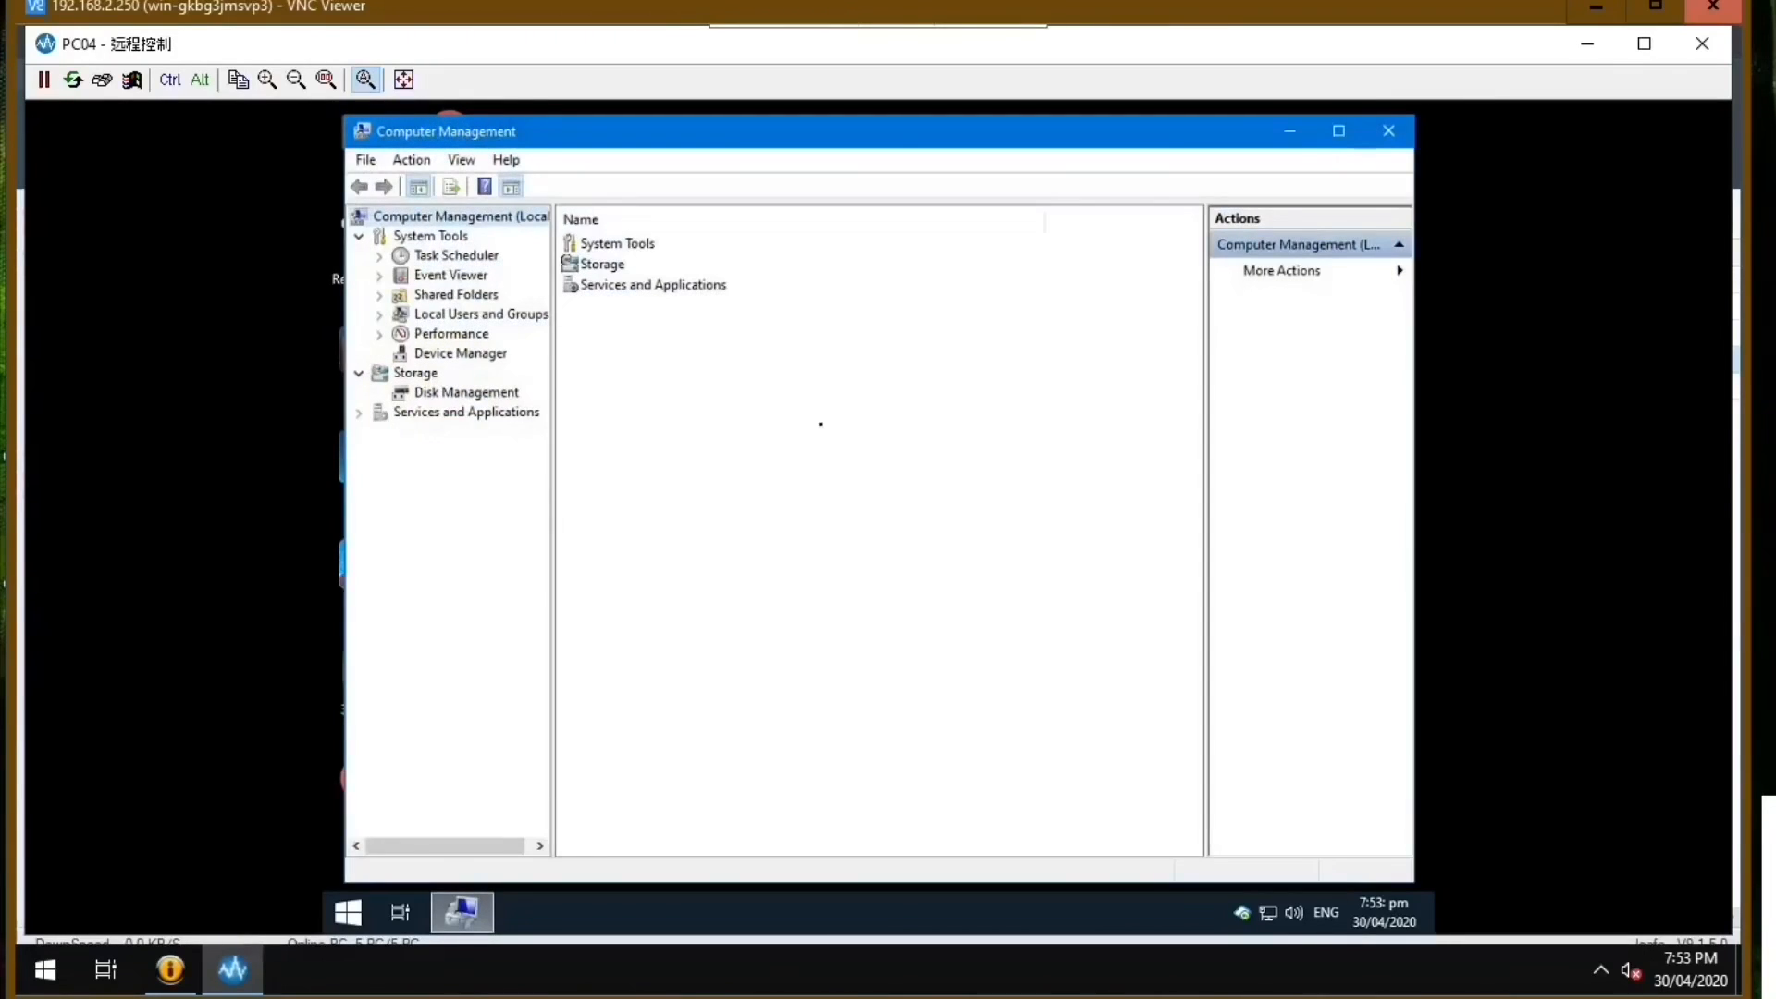
click(491, 354)
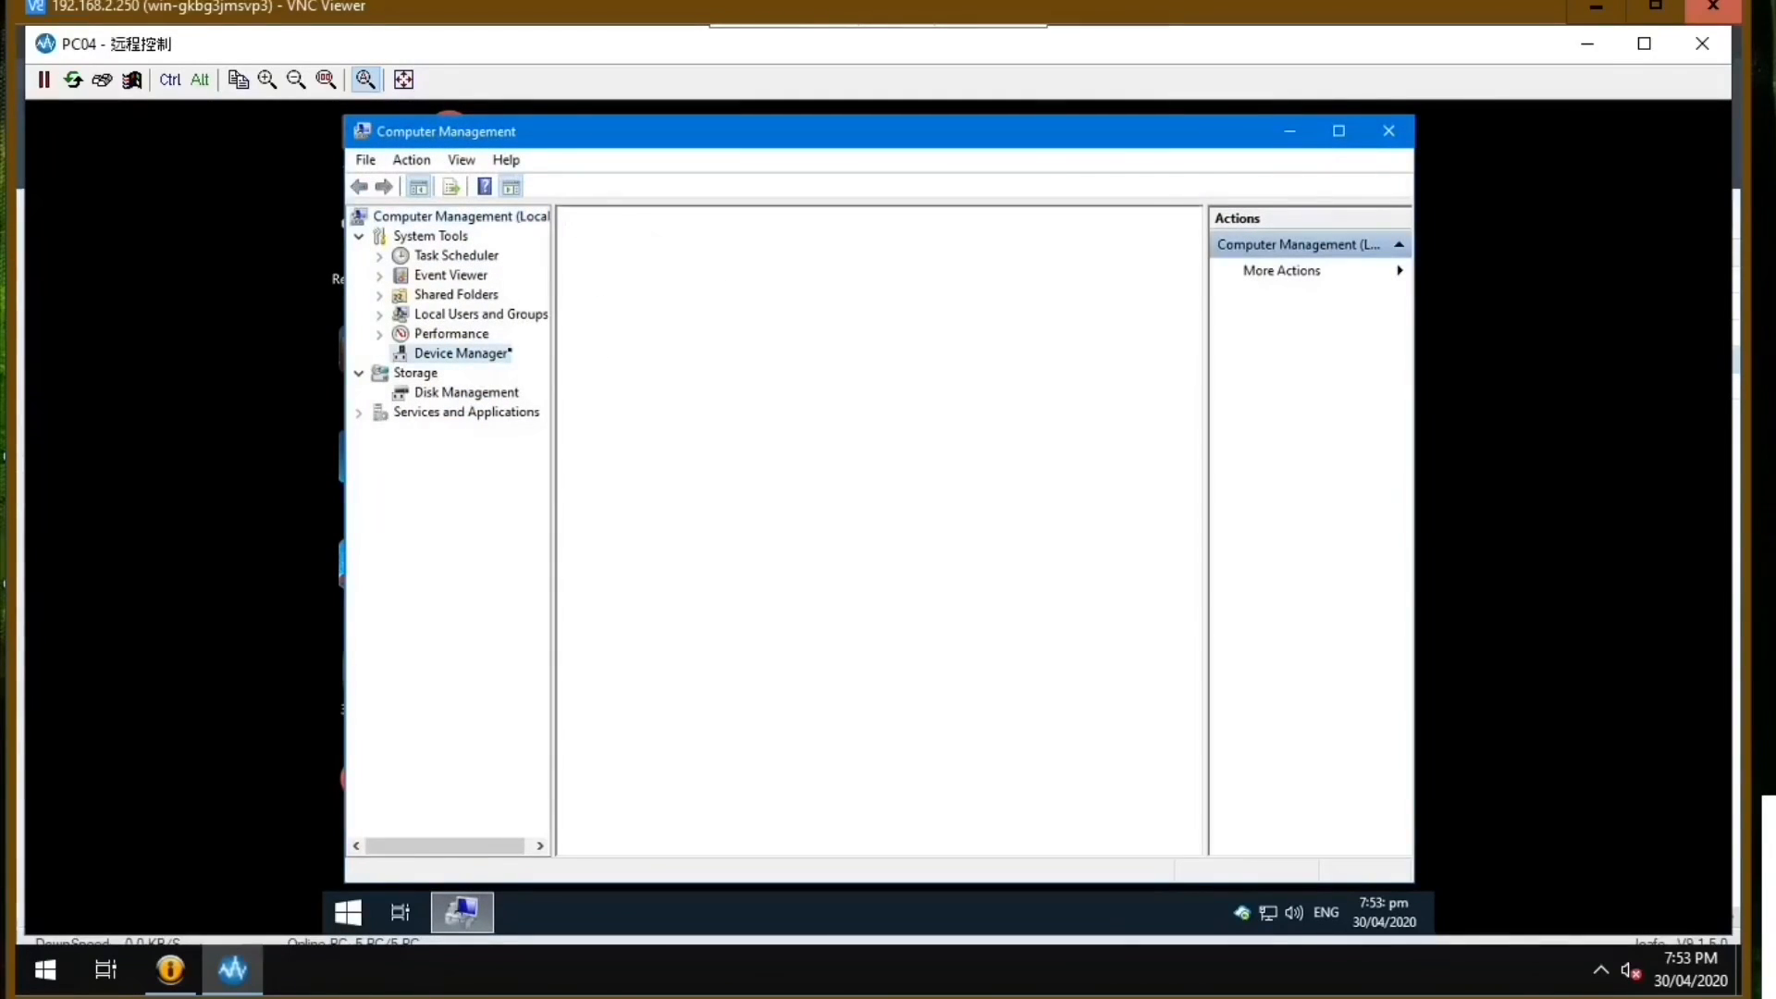
click(590, 295)
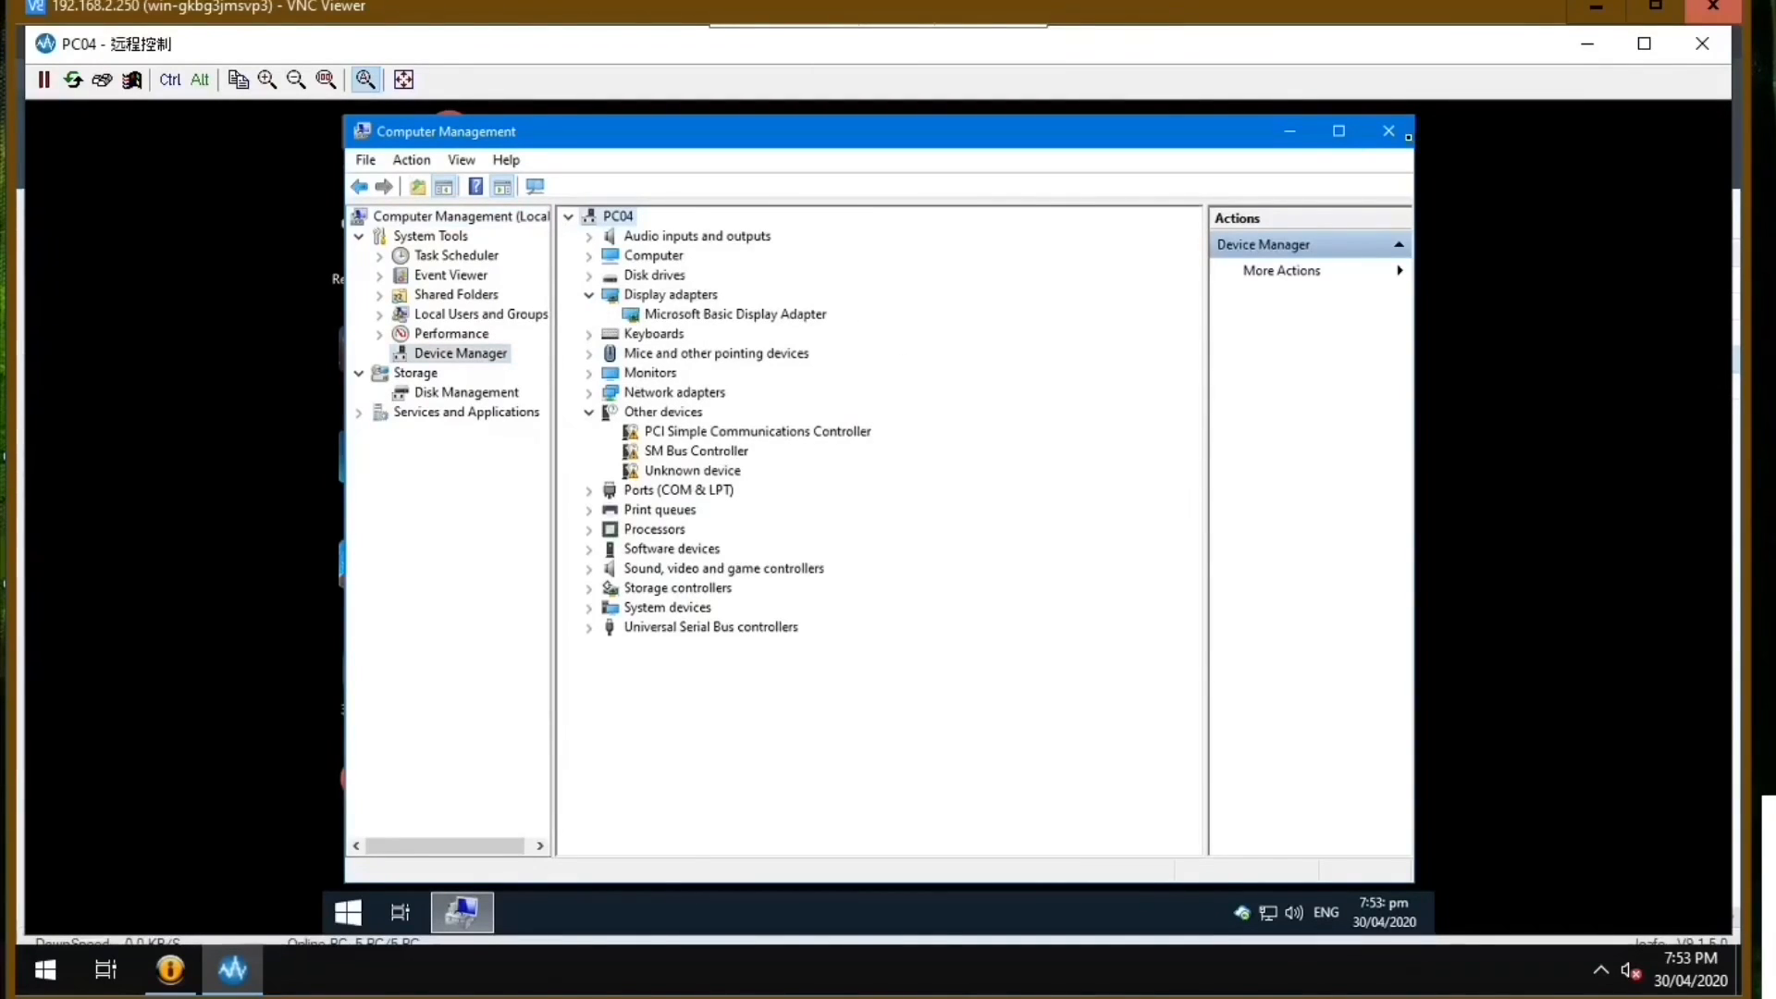
click(1405, 136)
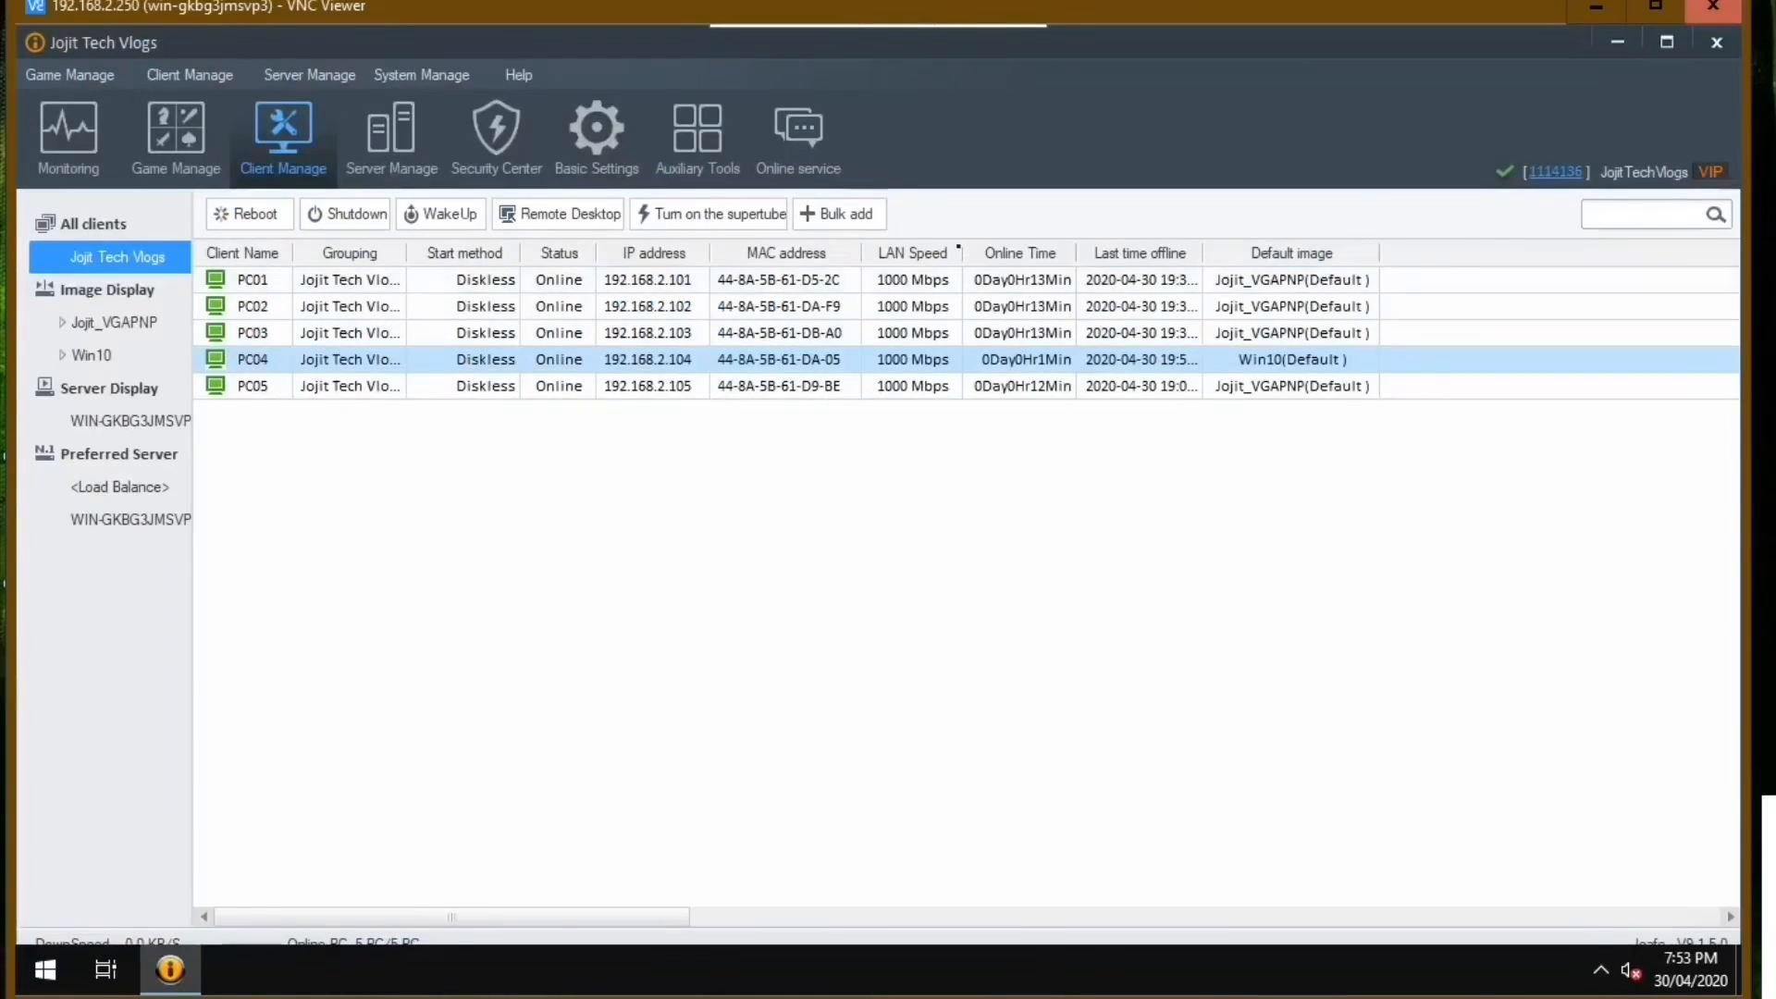
Turn on the supertube for client PC04 with the Default (Config) restore point, and reboot the client.
click(739, 215)
click(909, 481)
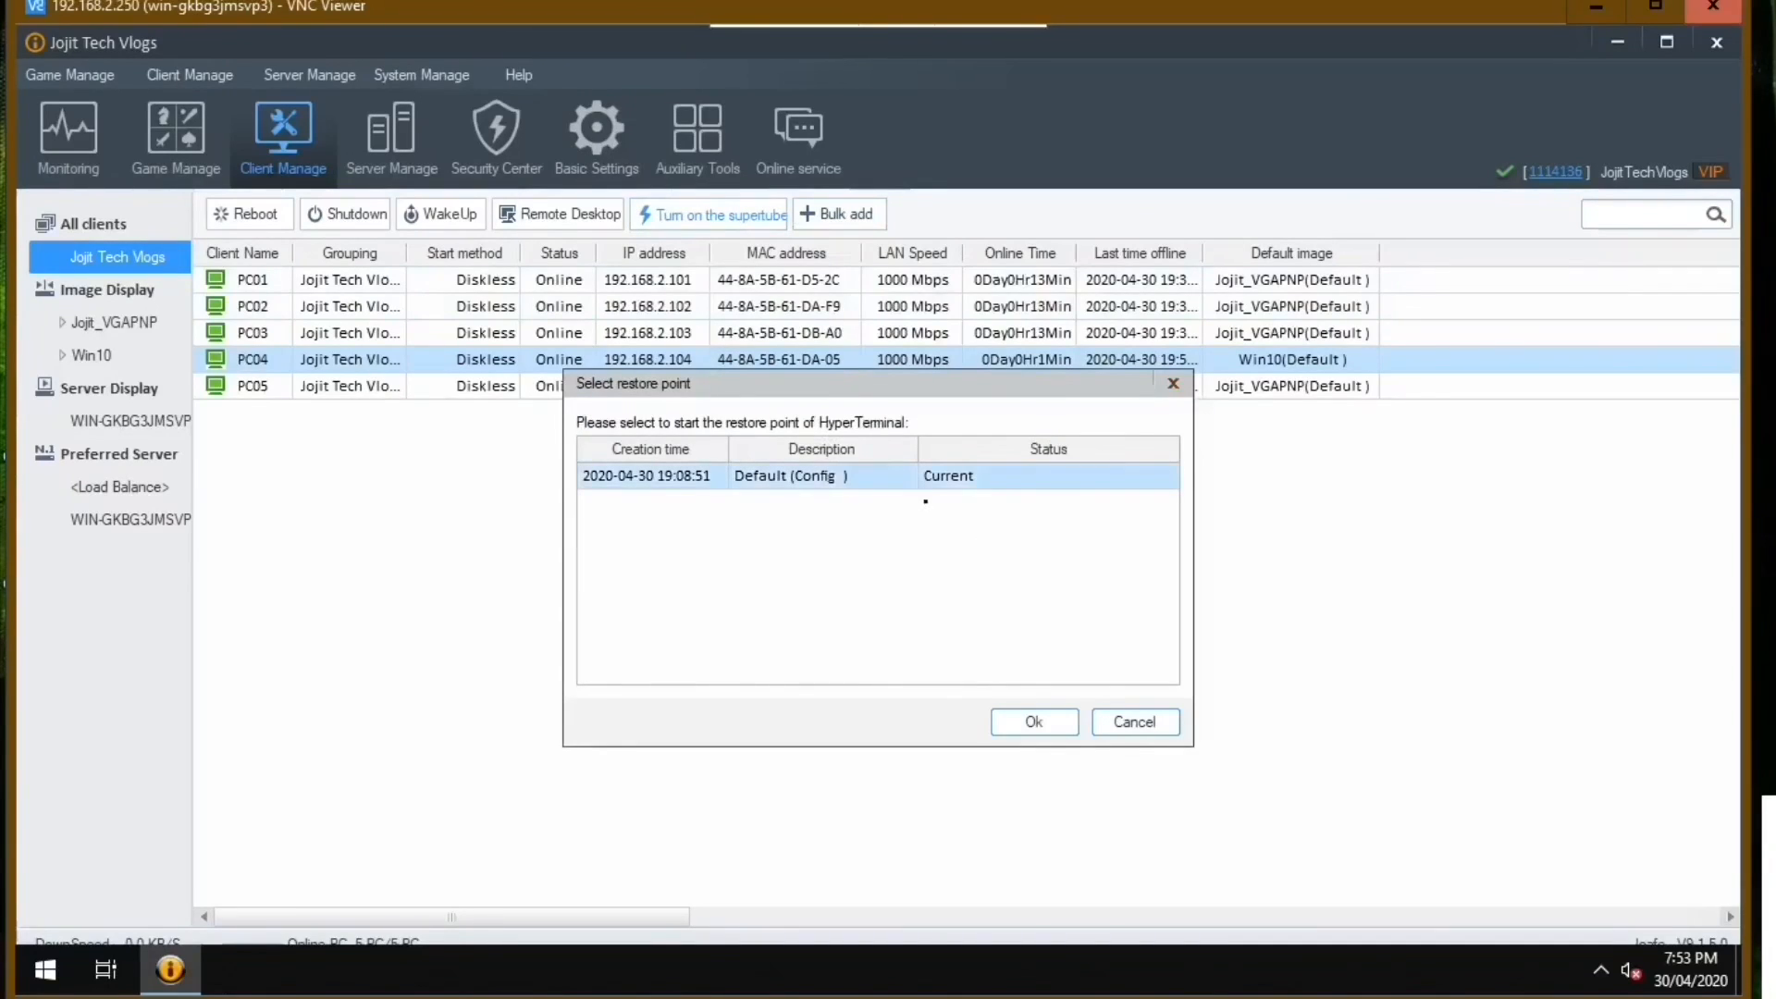
click(1031, 727)
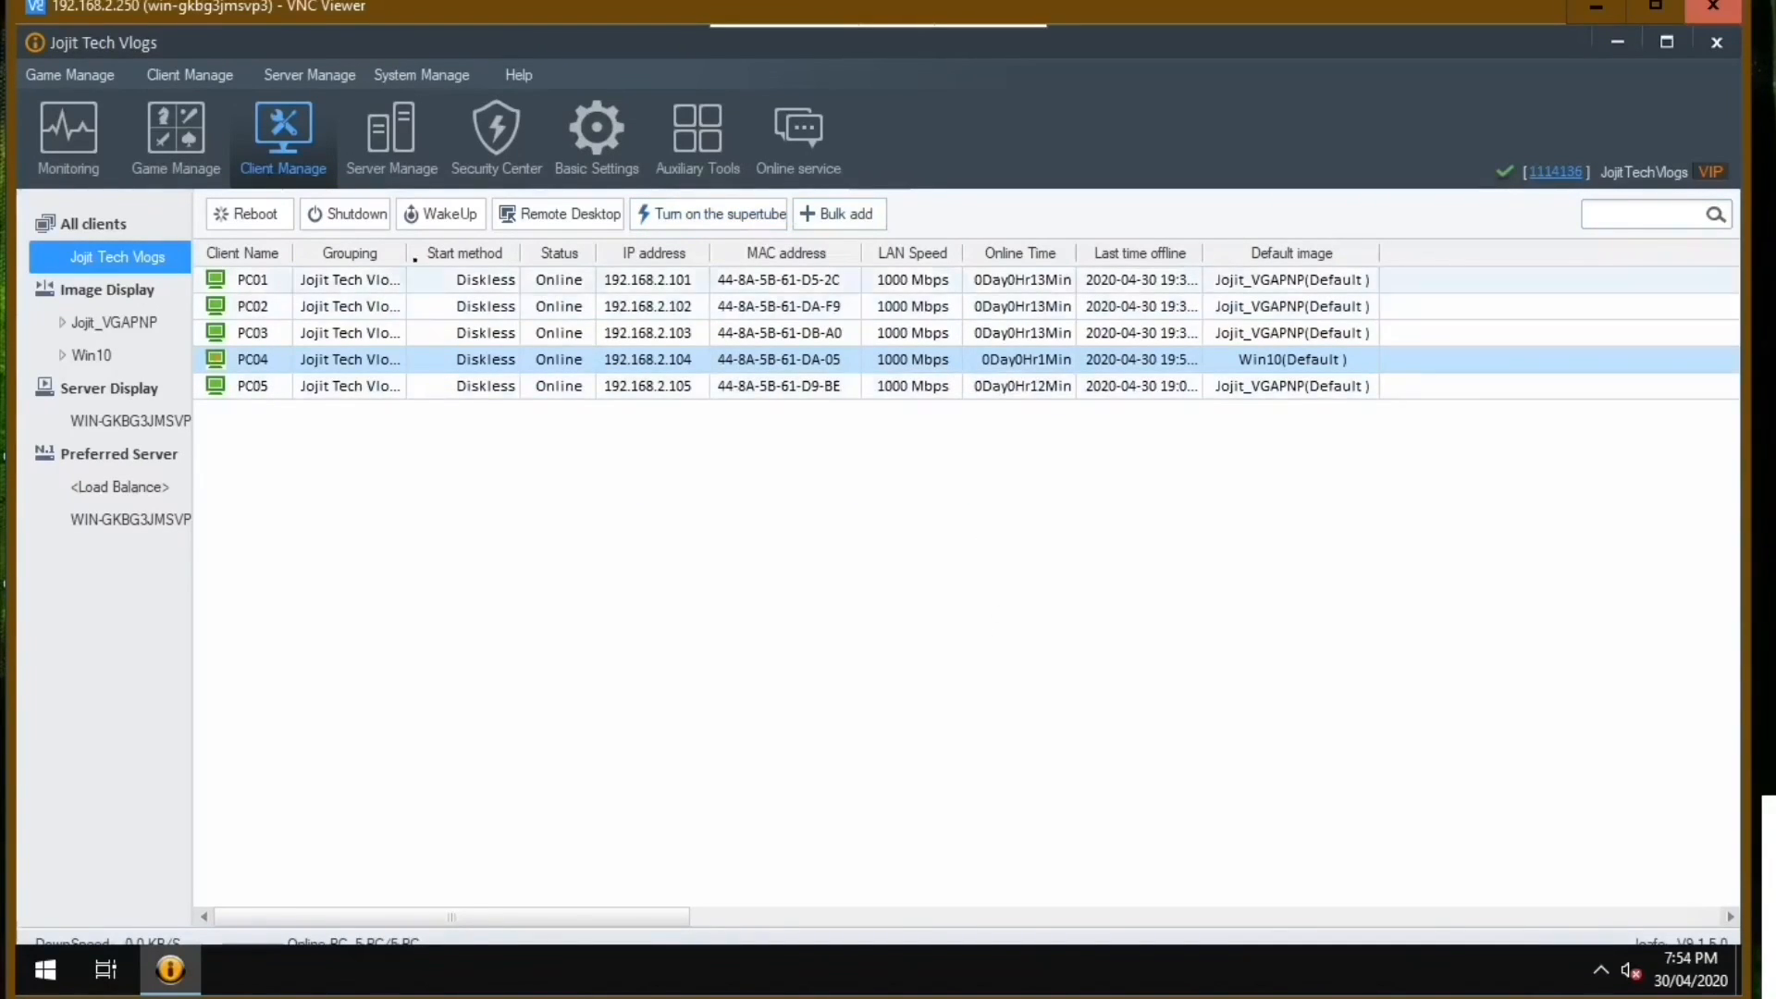
click(249, 223)
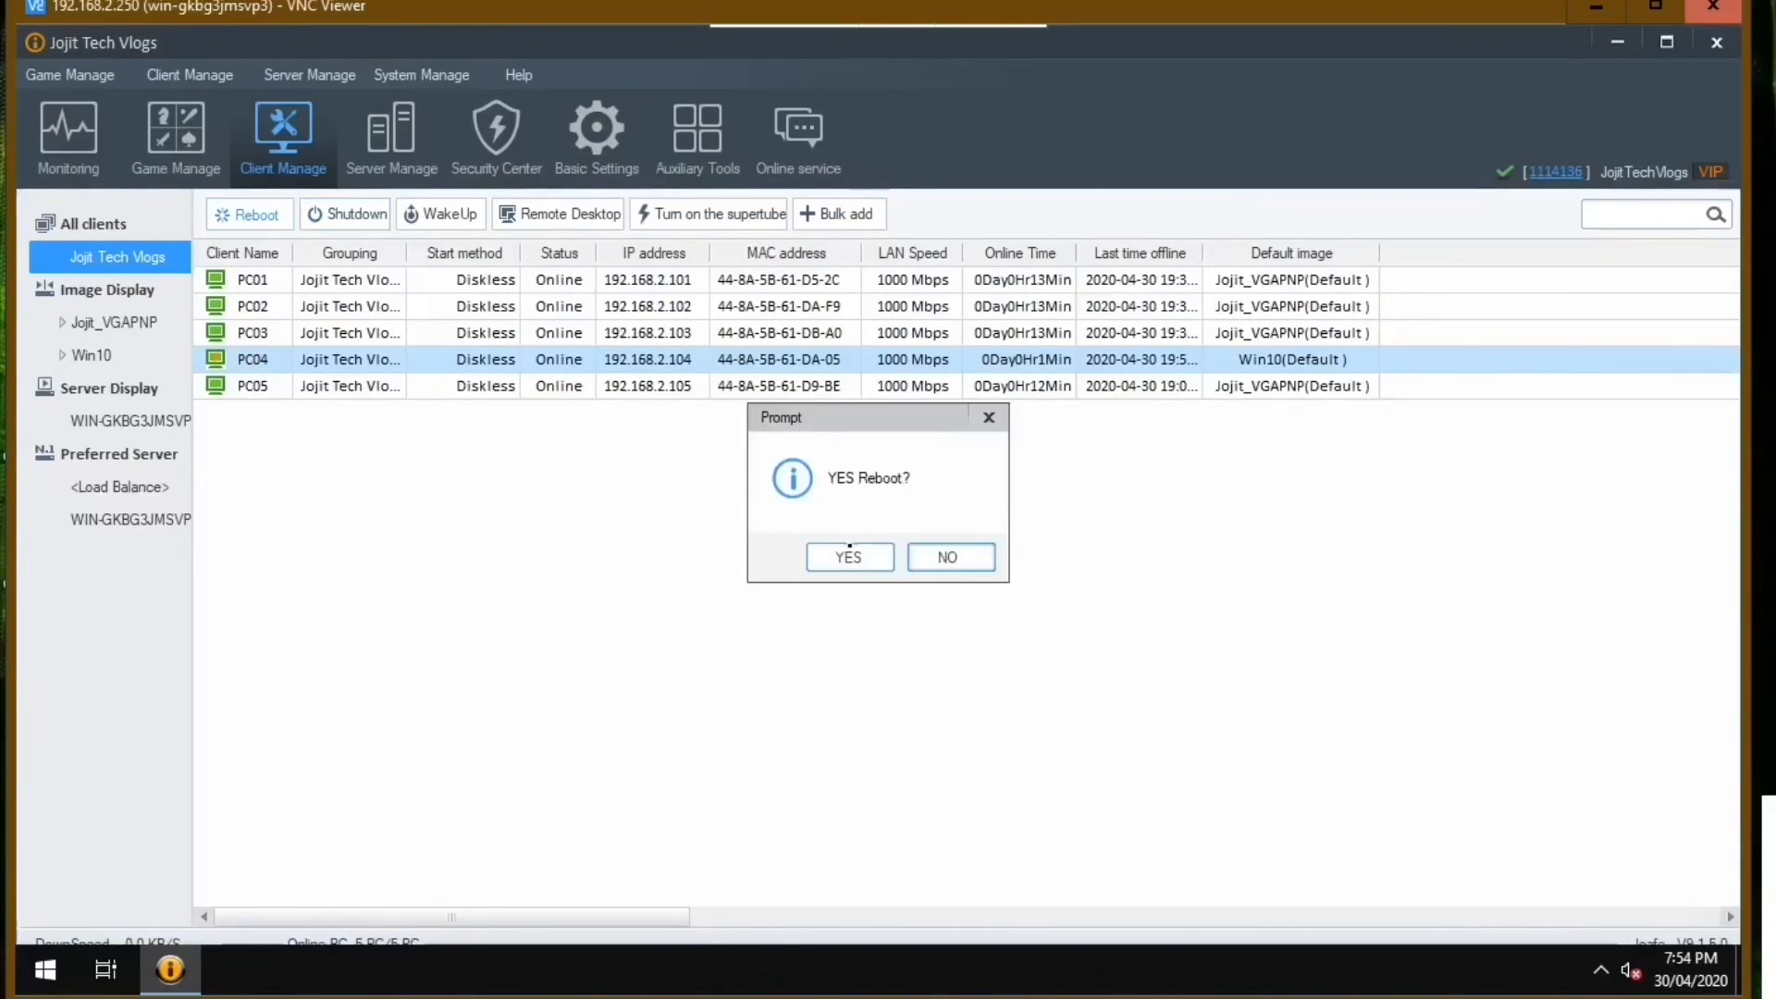
click(845, 559)
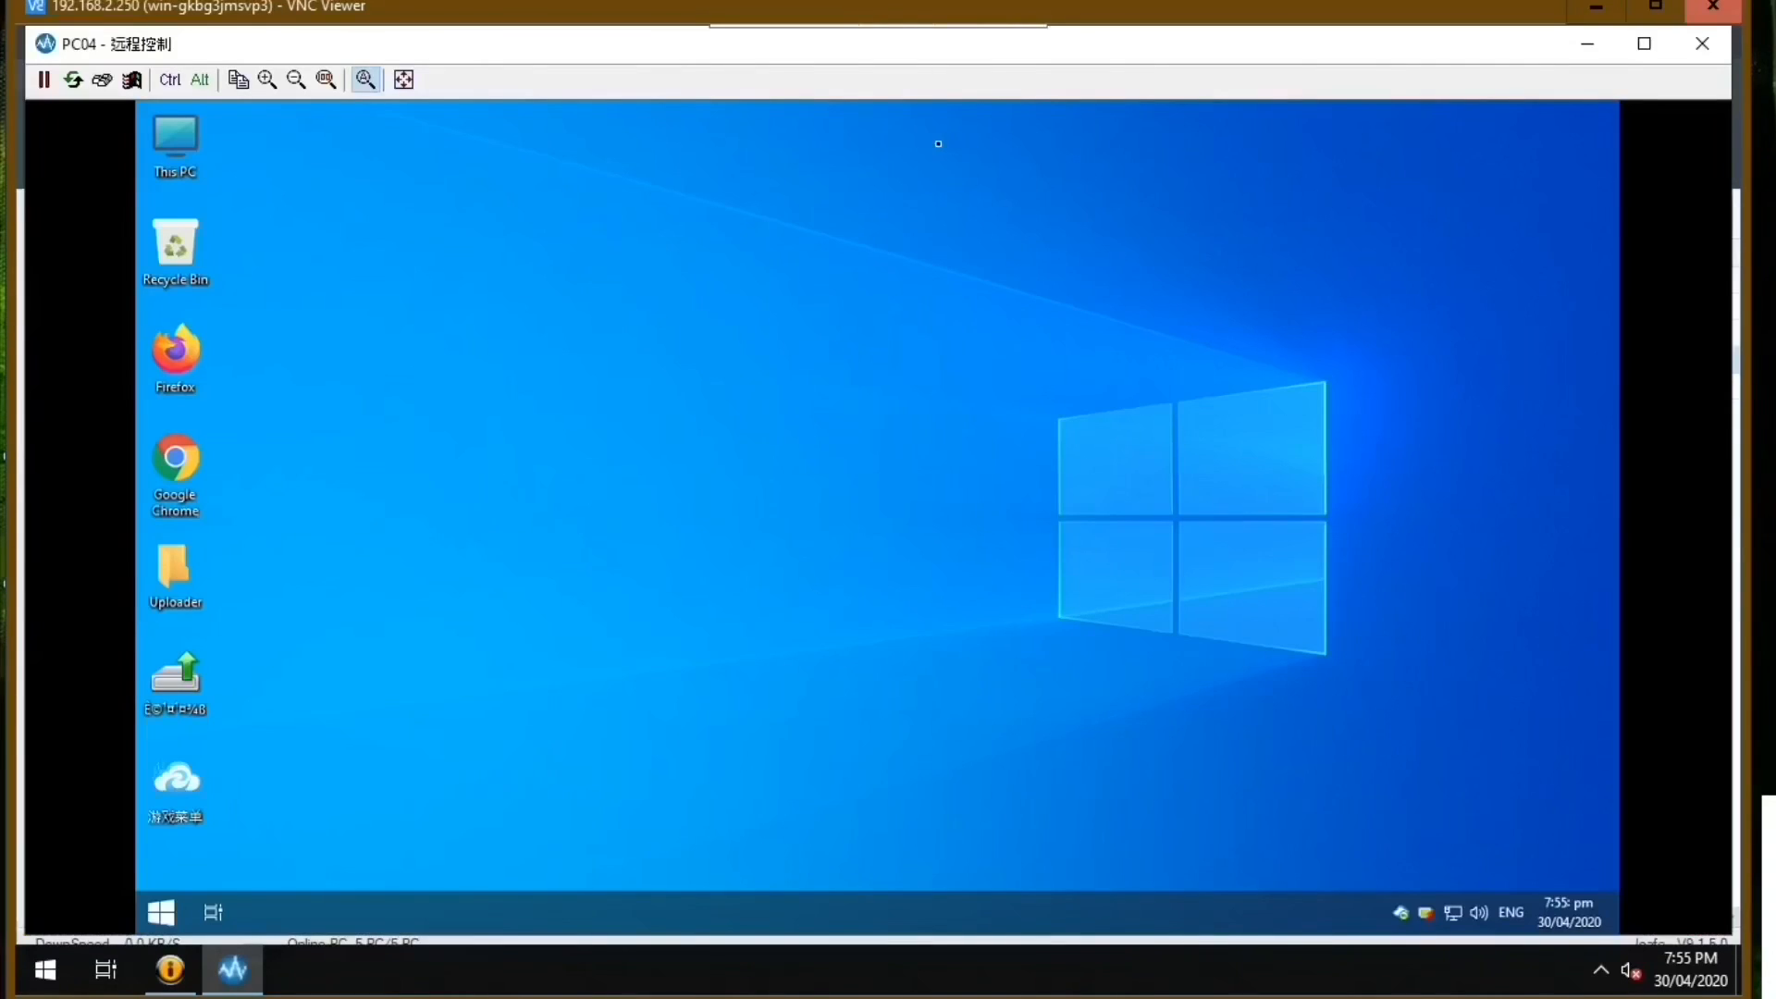
Refresh the rebooted PC04's desktop and open the folder C:\Program Files\icafe8\UploadTool\clienttool_new.
right_click(682, 263)
click(736, 327)
right_click(818, 173)
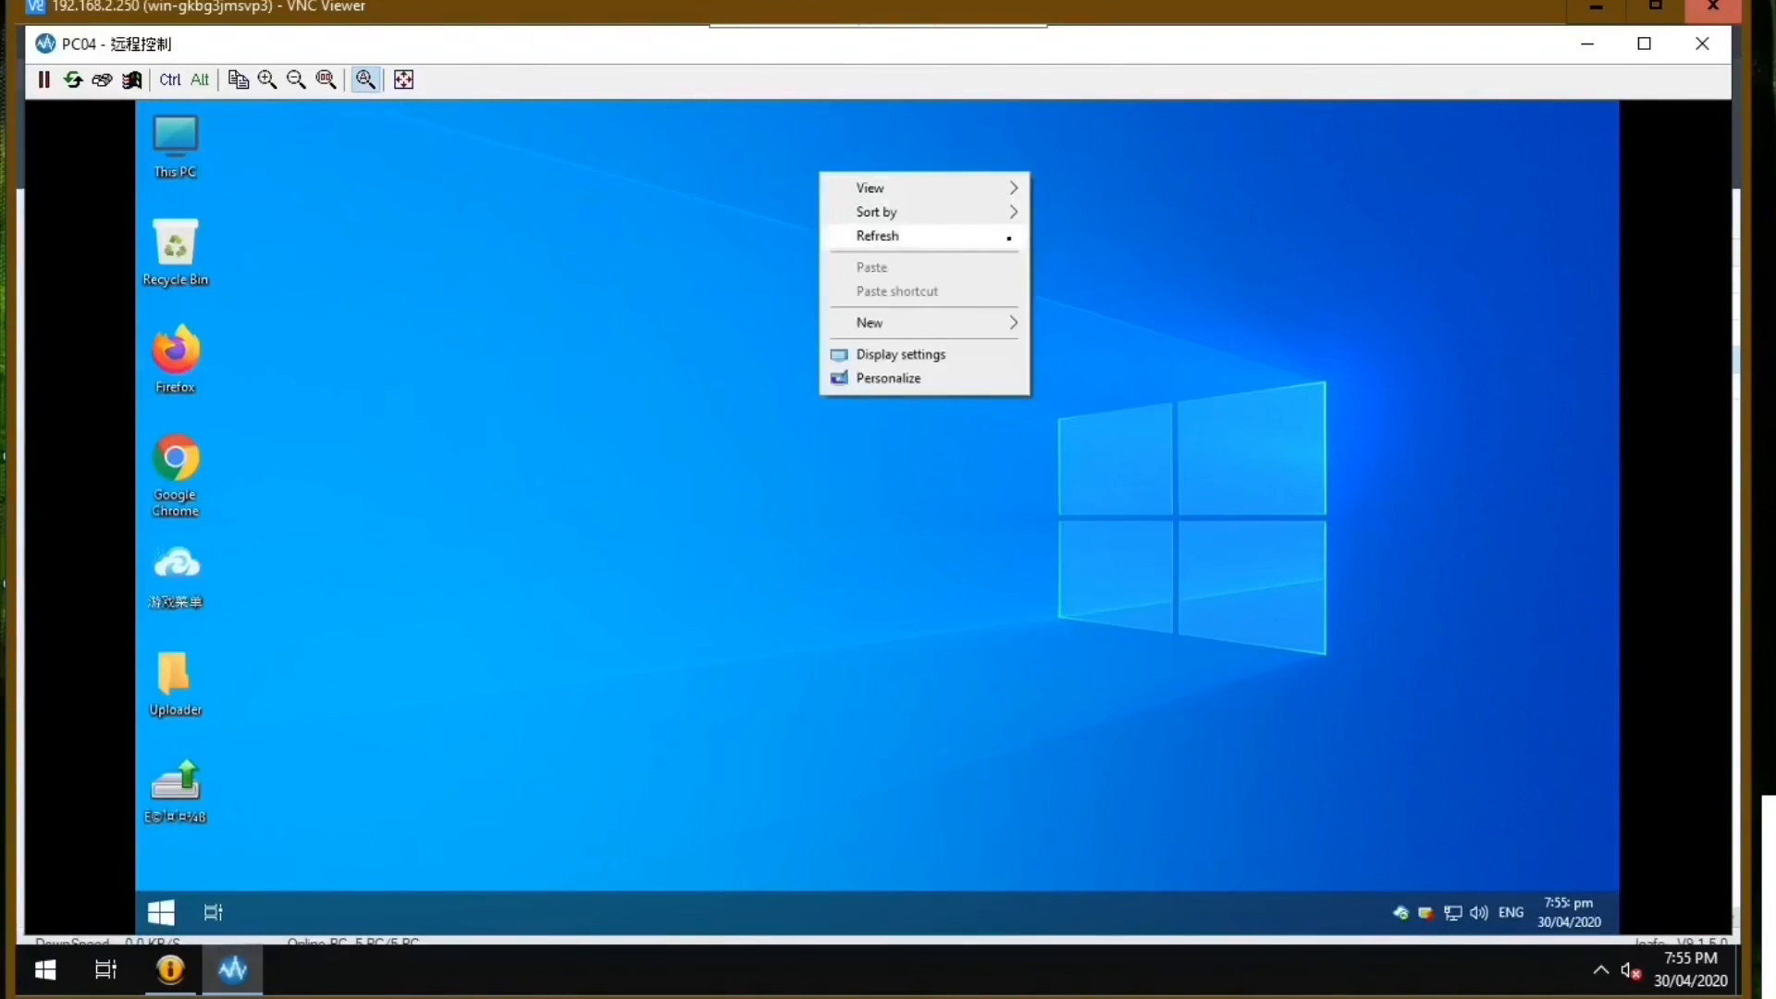
click(946, 233)
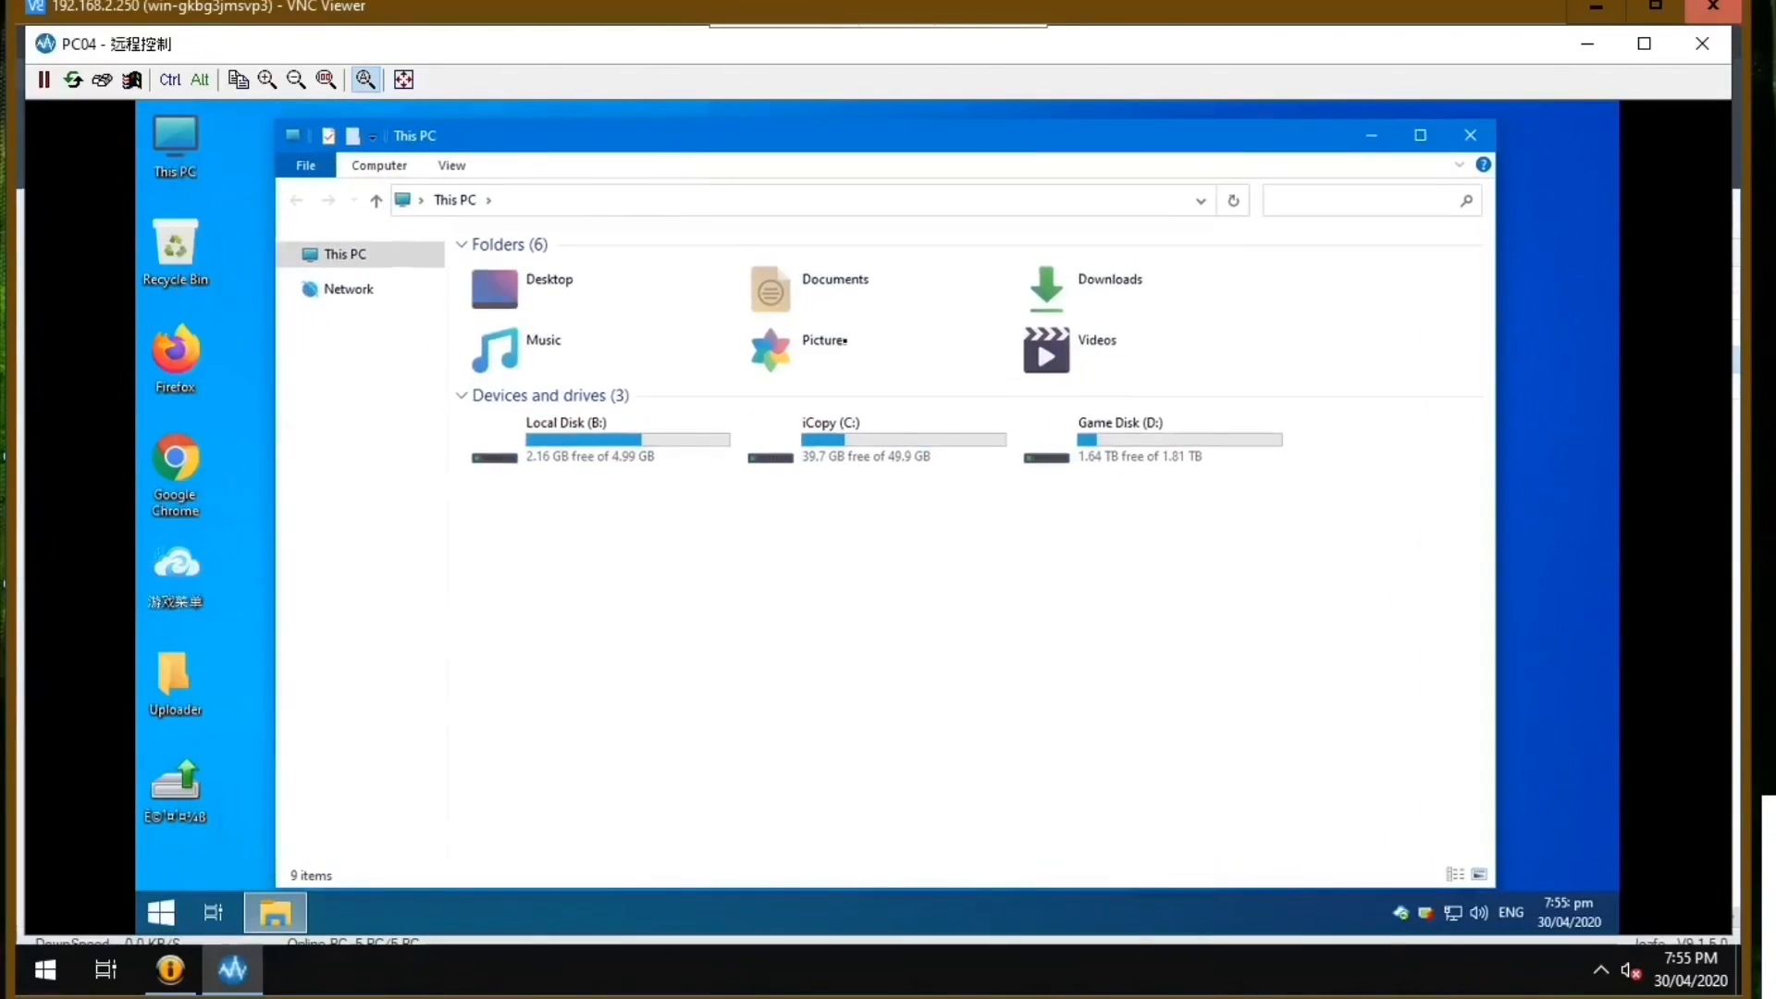
double_click(832, 435)
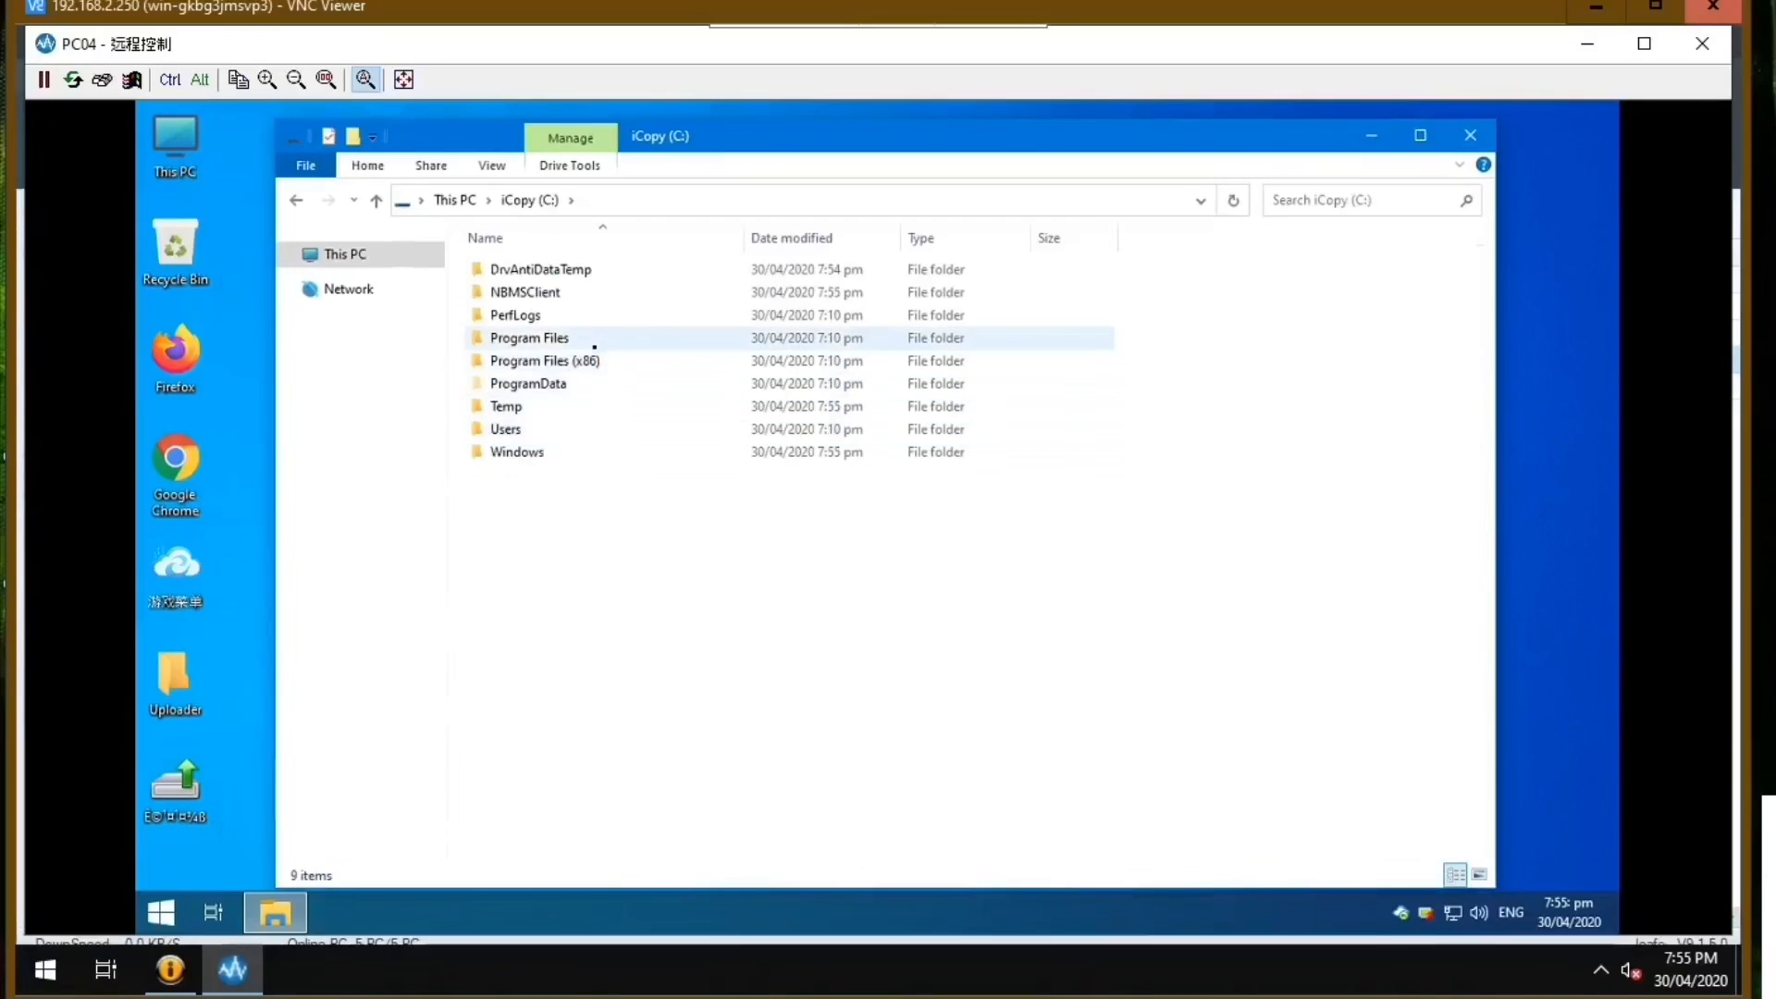
double_click(587, 339)
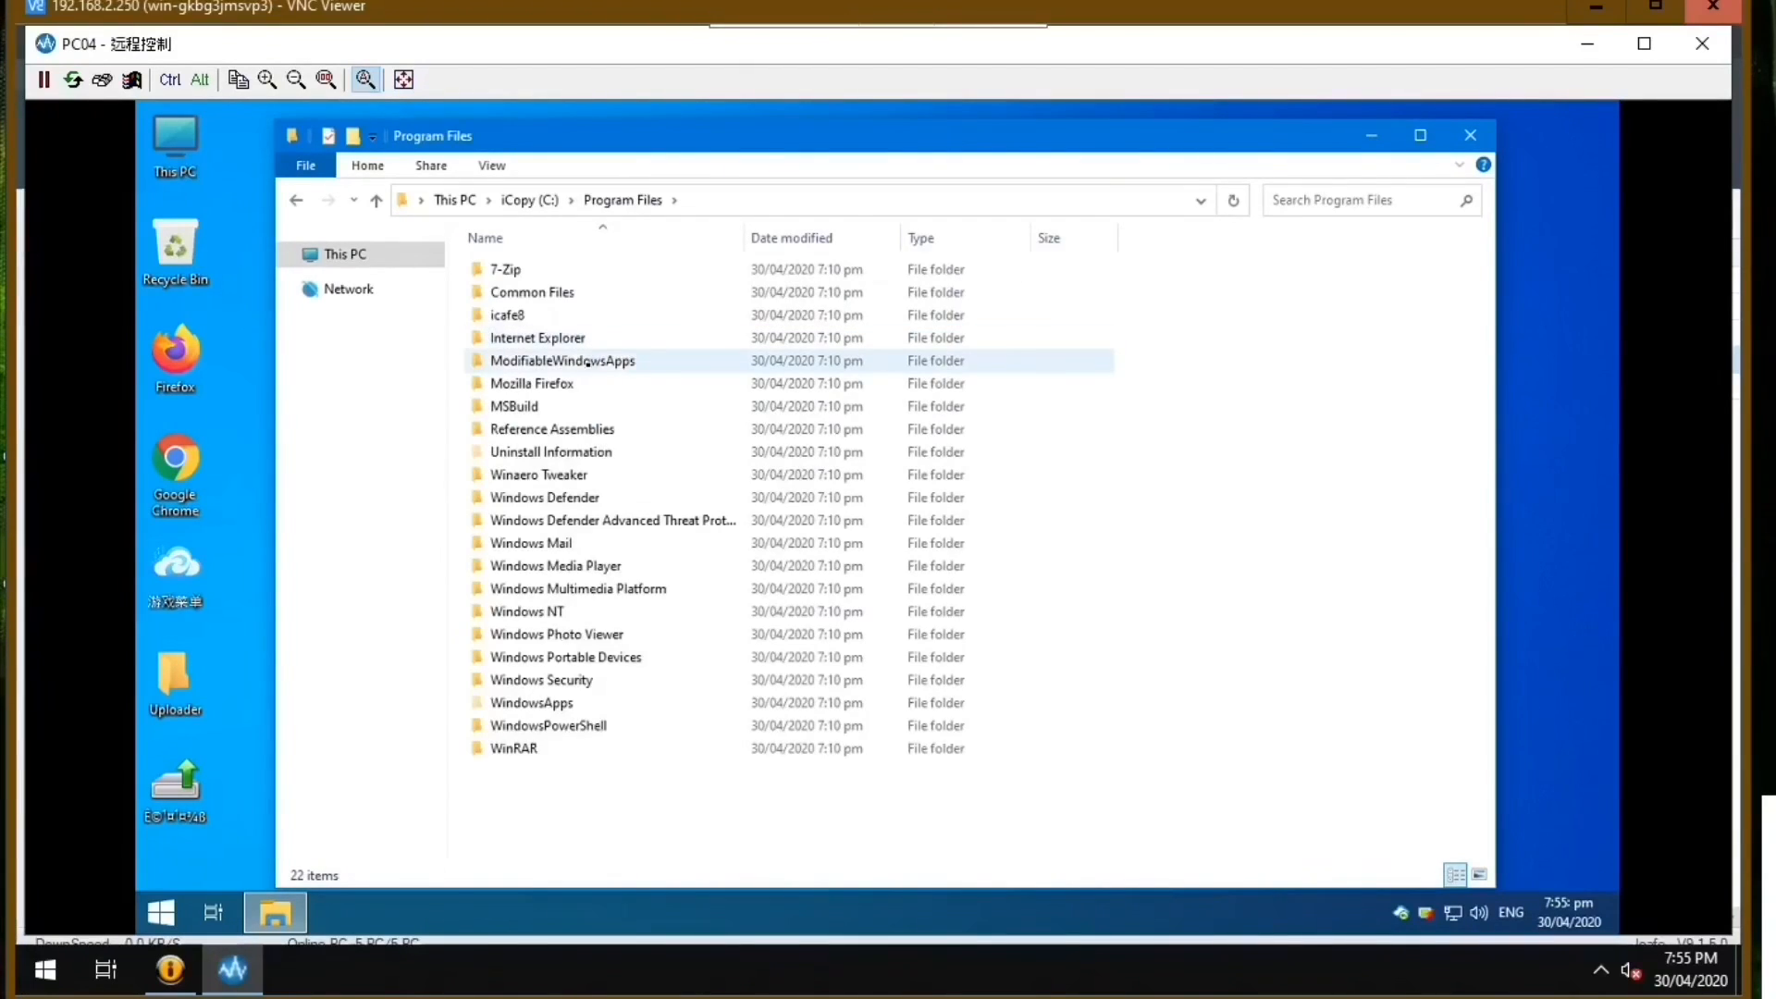
double_click(516, 316)
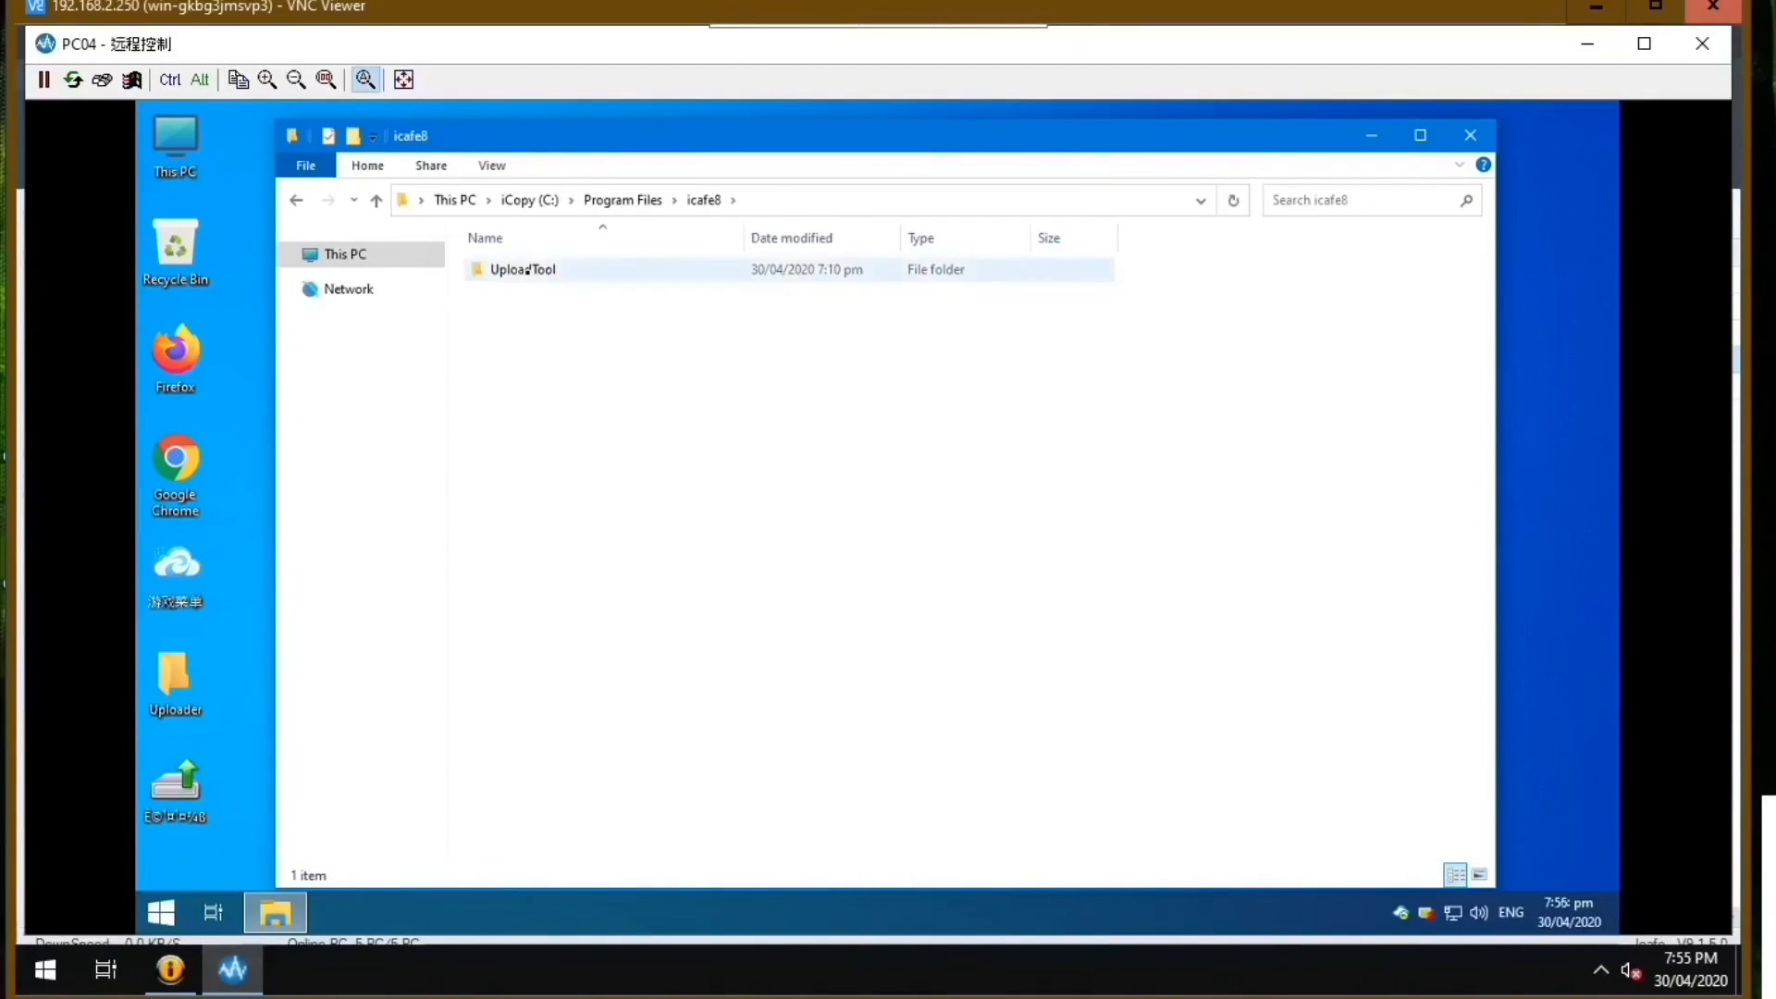
double_click(526, 270)
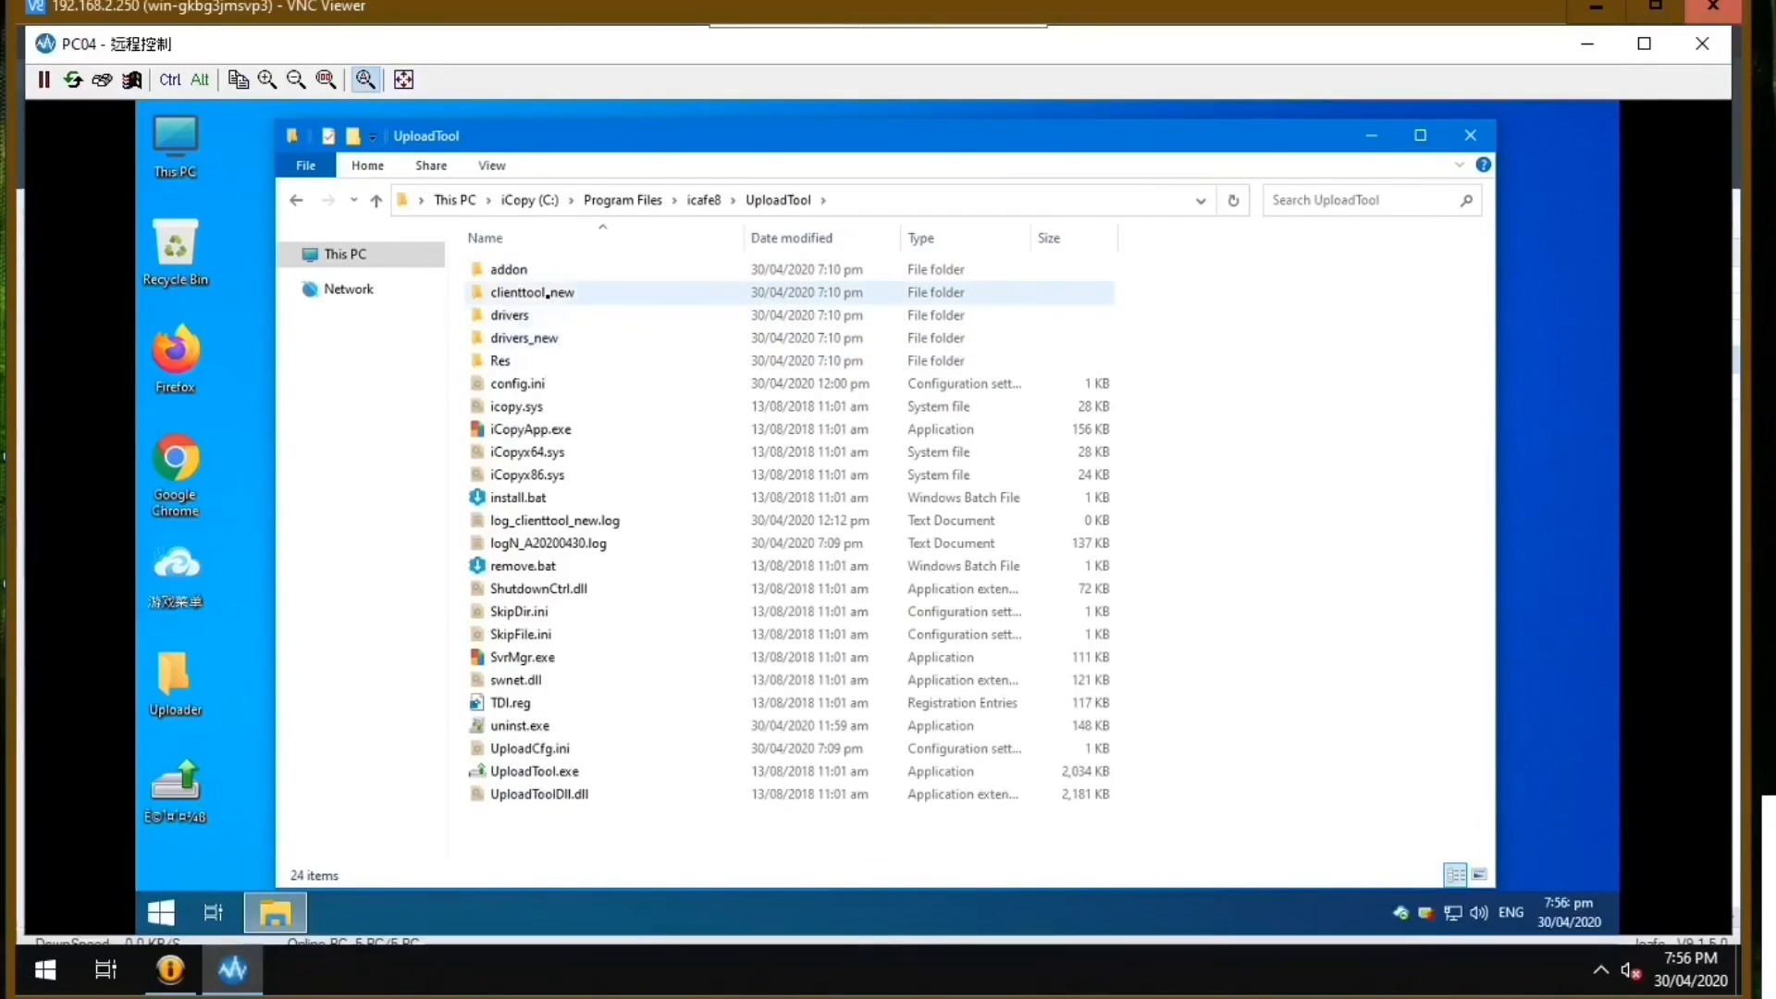
double_click(548, 294)
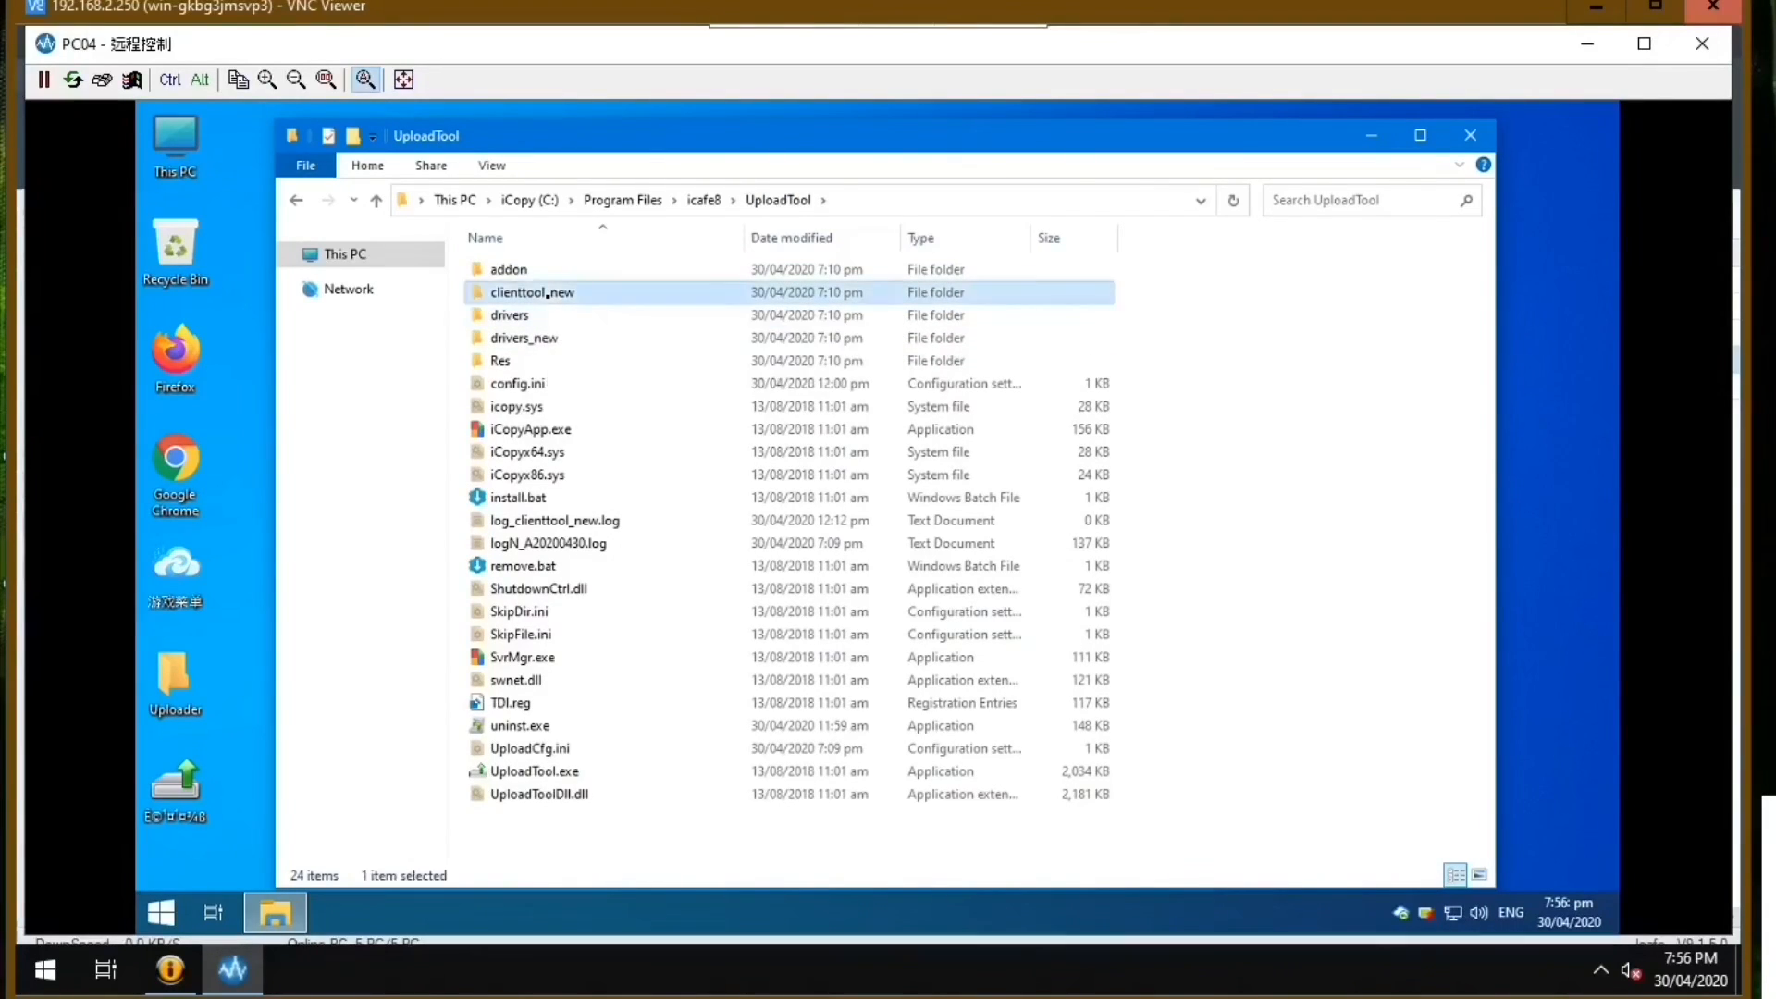
Look through the reg and sys subfolders of the public folder, then return to clienttool_new.
double_click(511, 269)
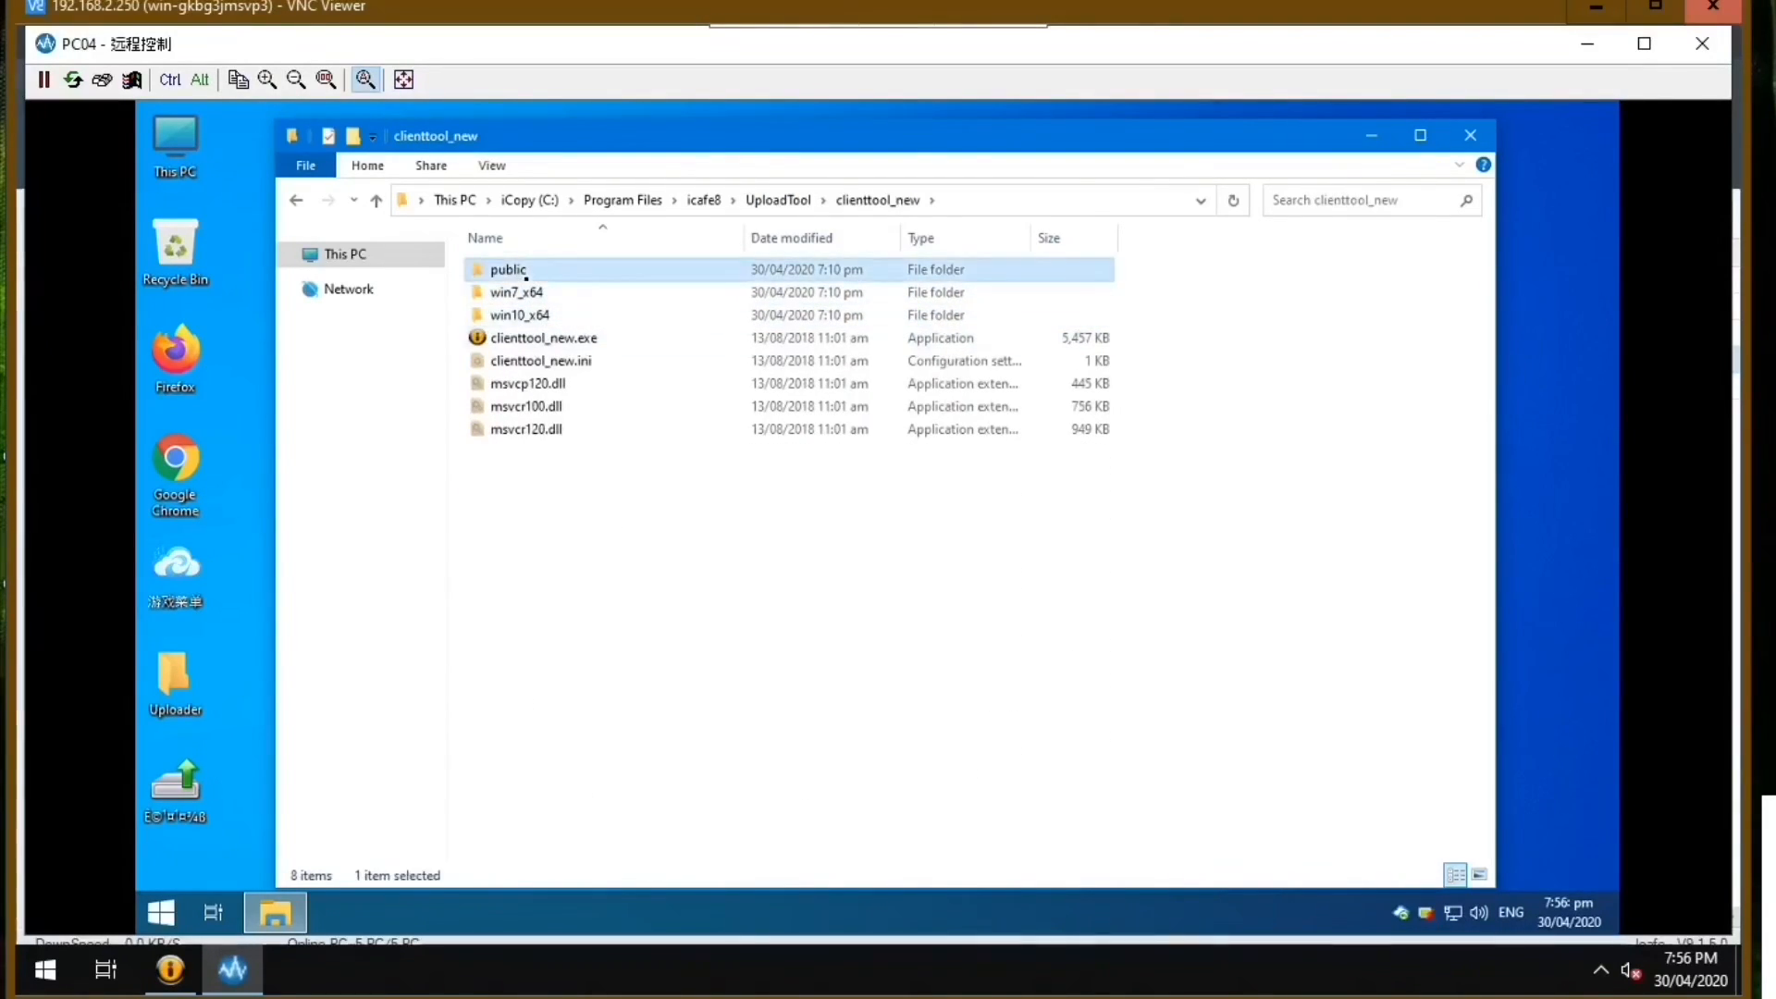
key(alt+Up)
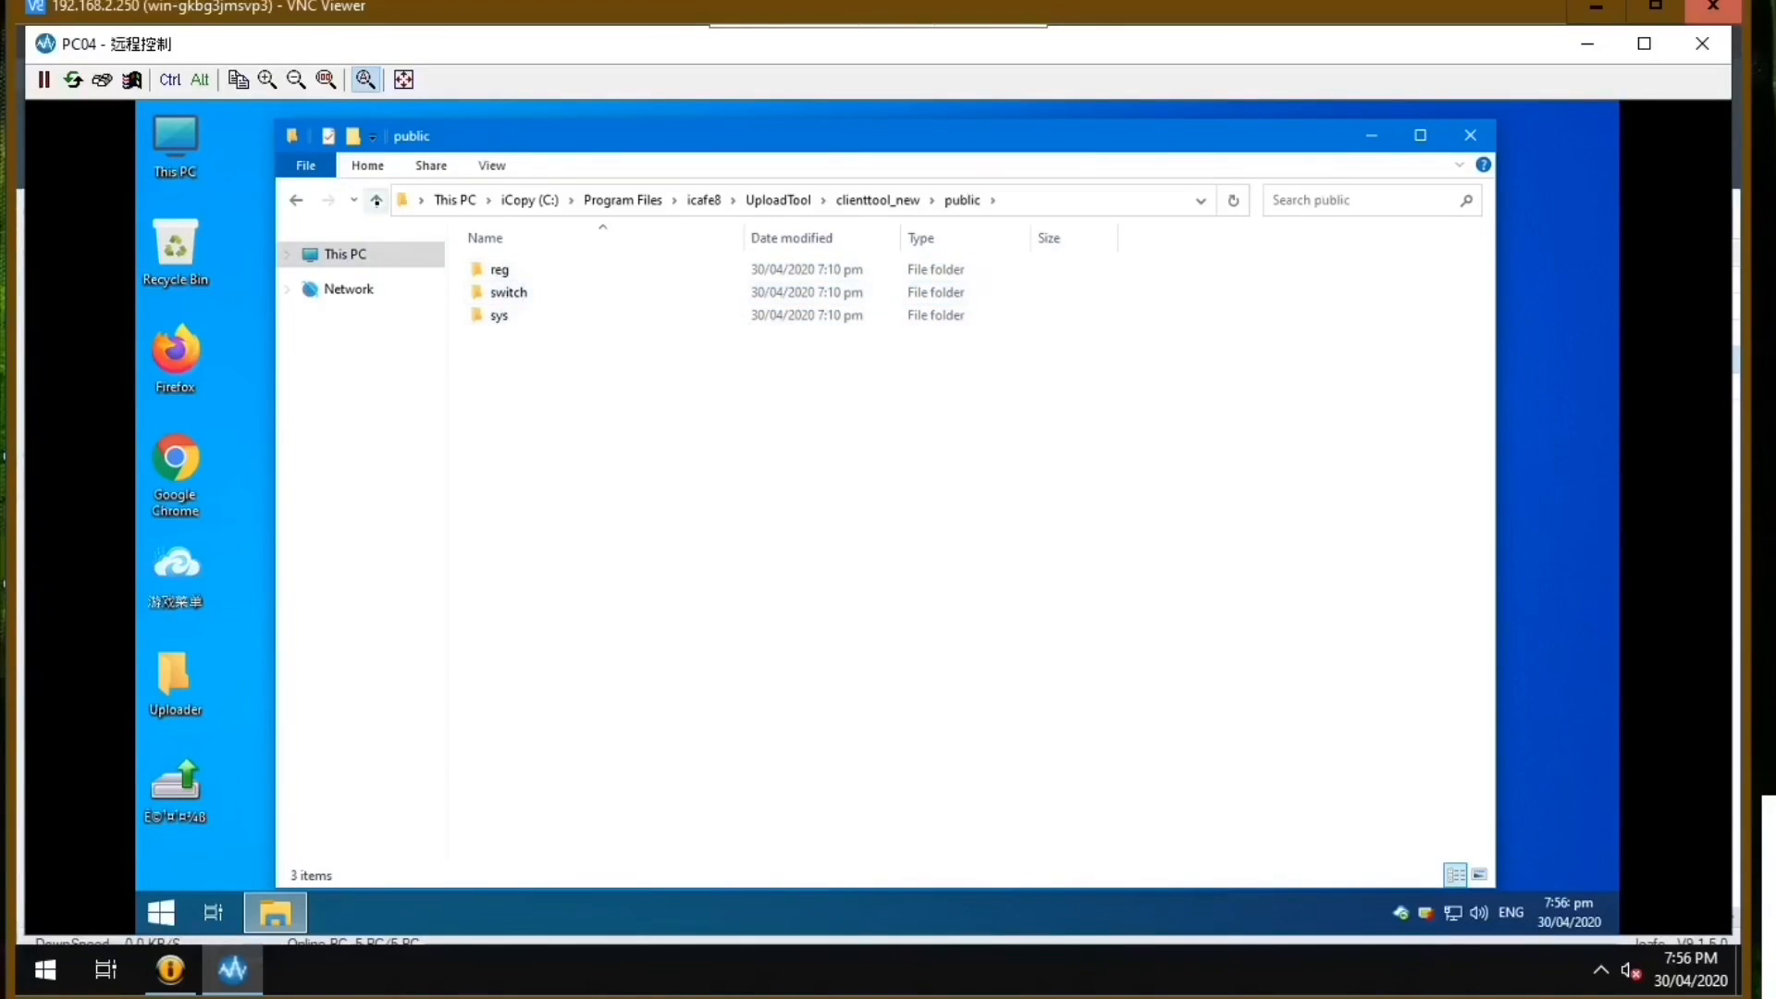
double_click(537, 268)
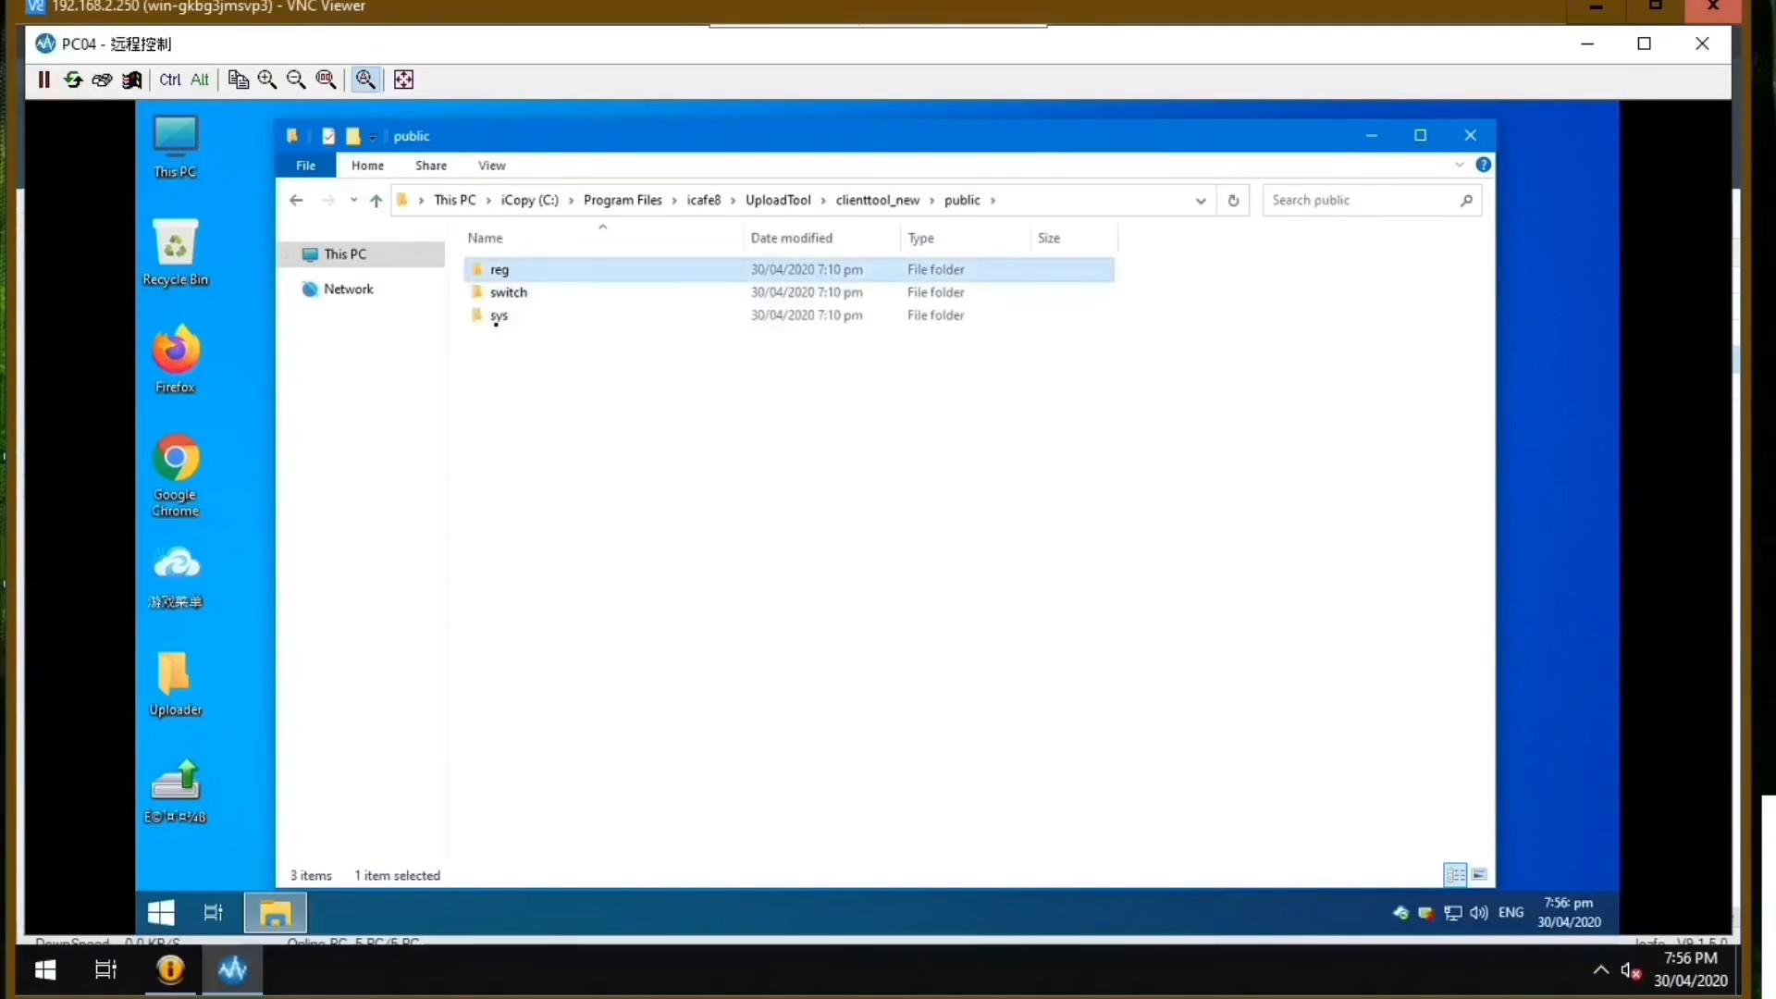
double_click(508, 317)
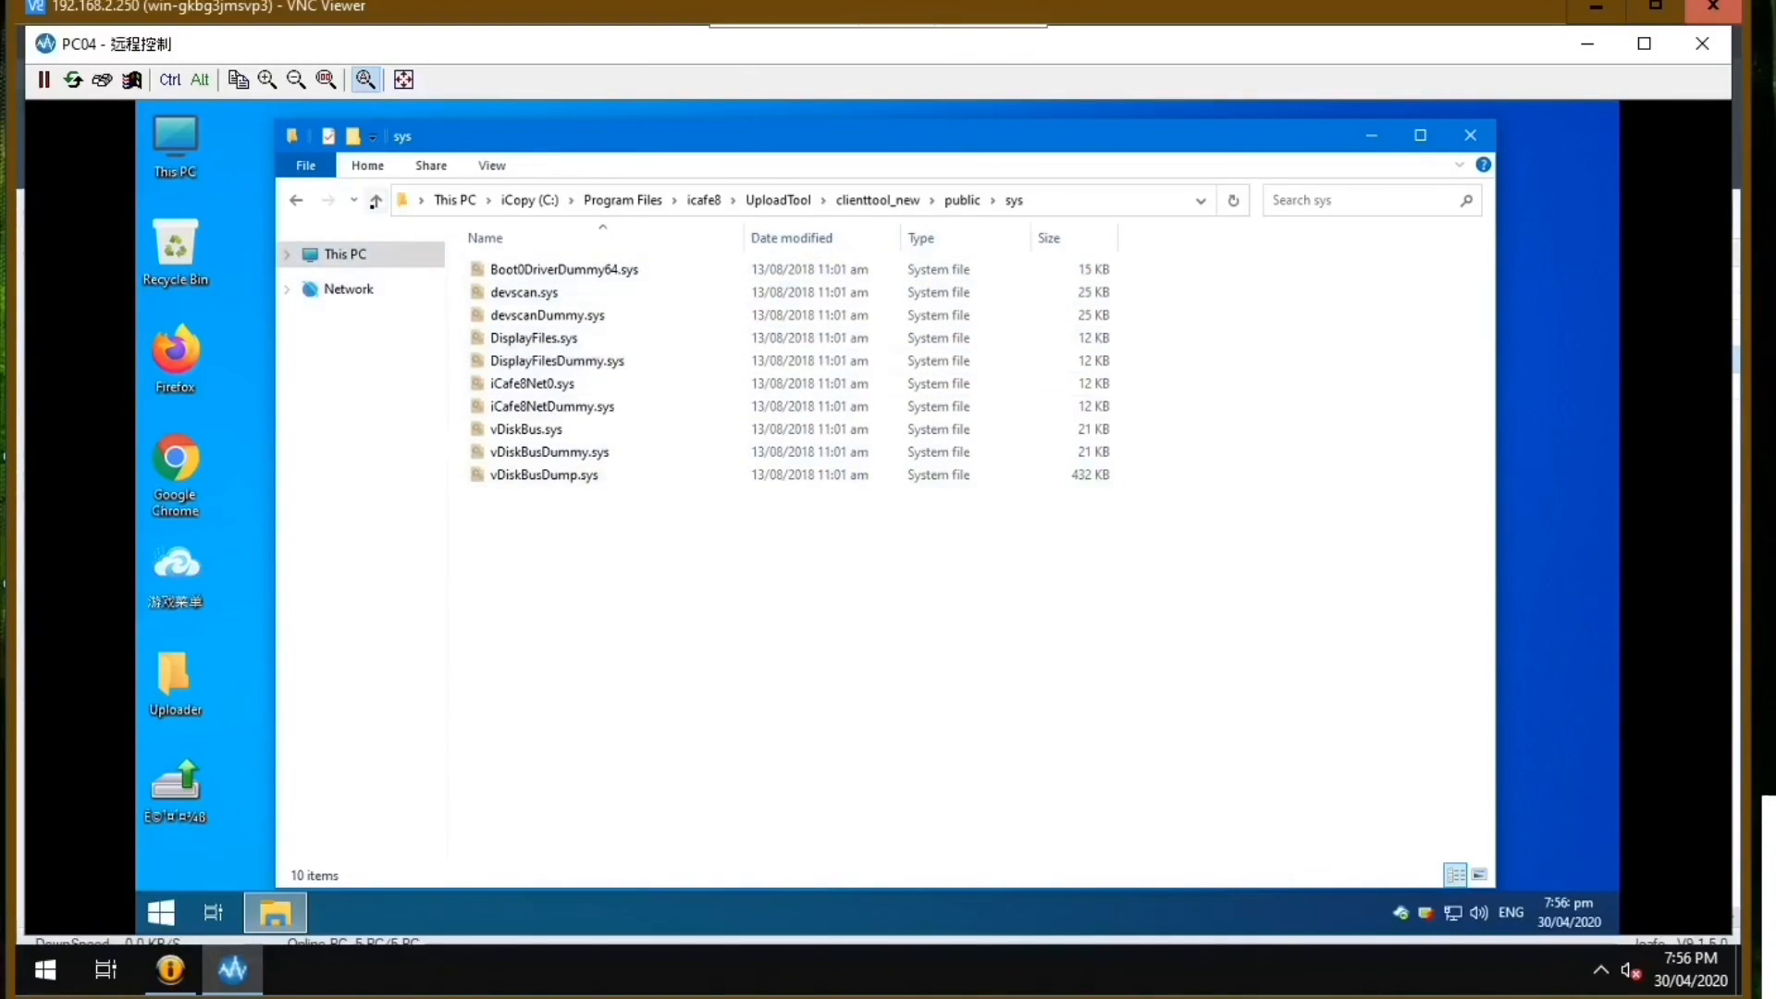
click(376, 201)
click(376, 200)
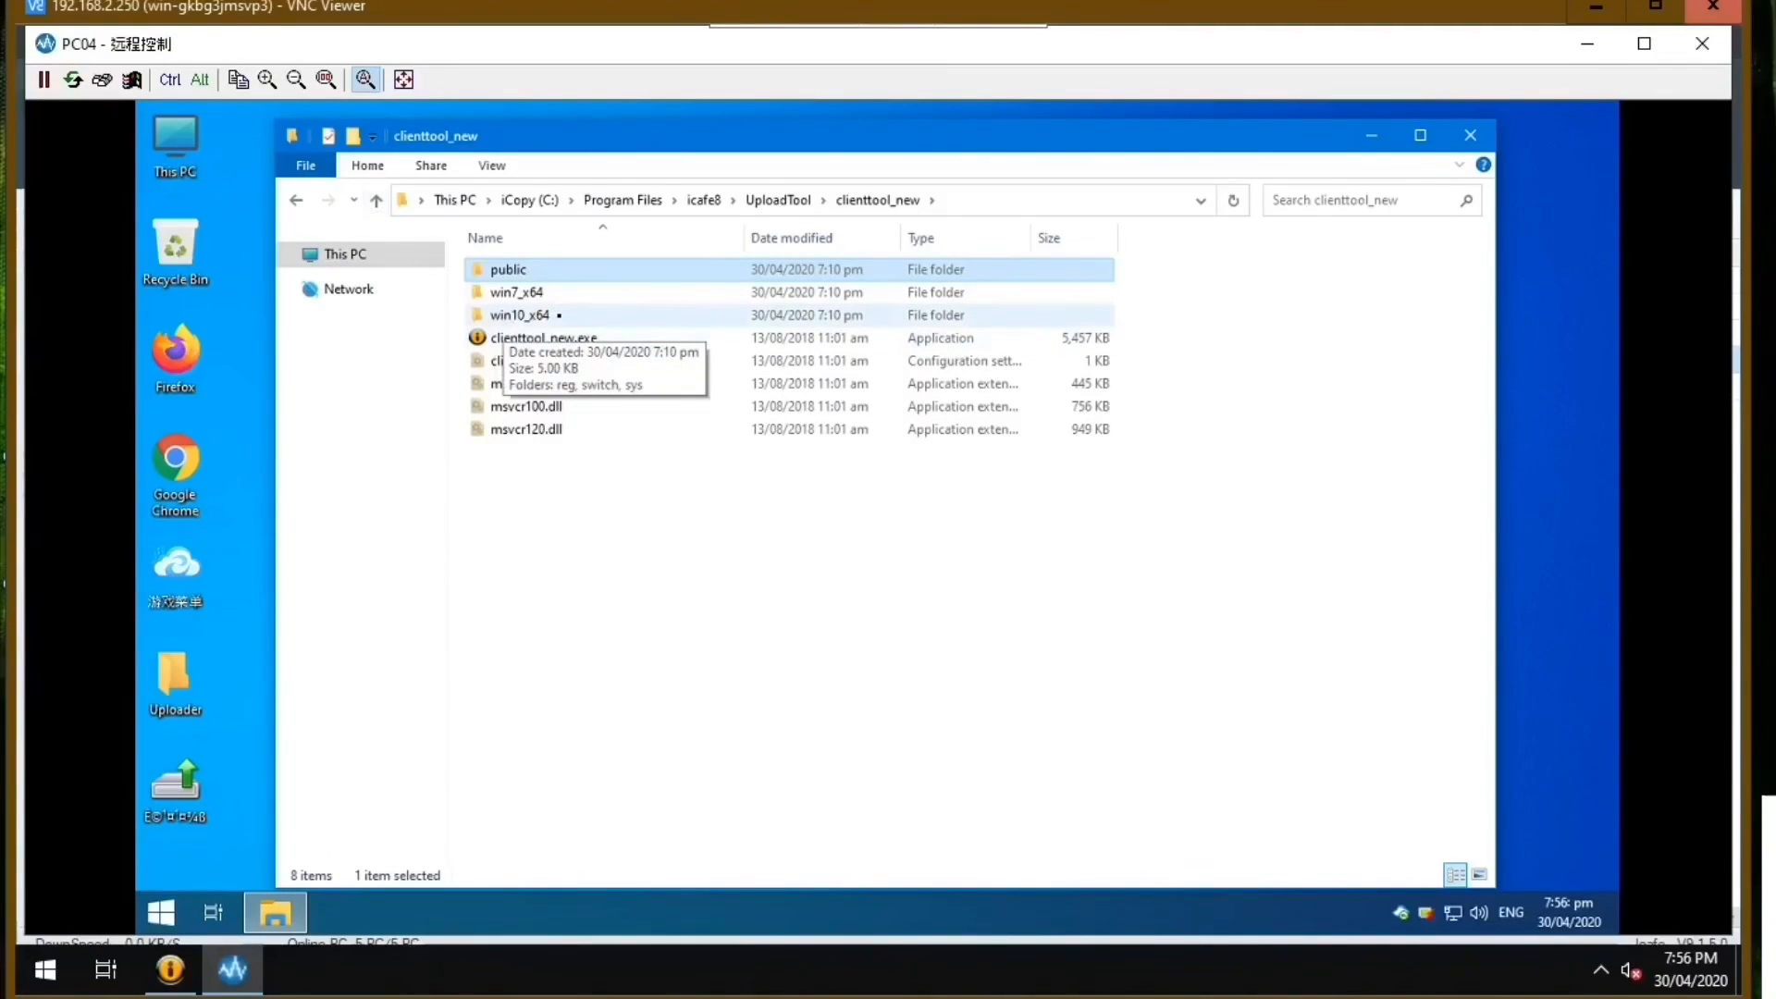
Open the win10_x64 folder, look into its reg subfolder, and open the switch subfolder.
click(559, 315)
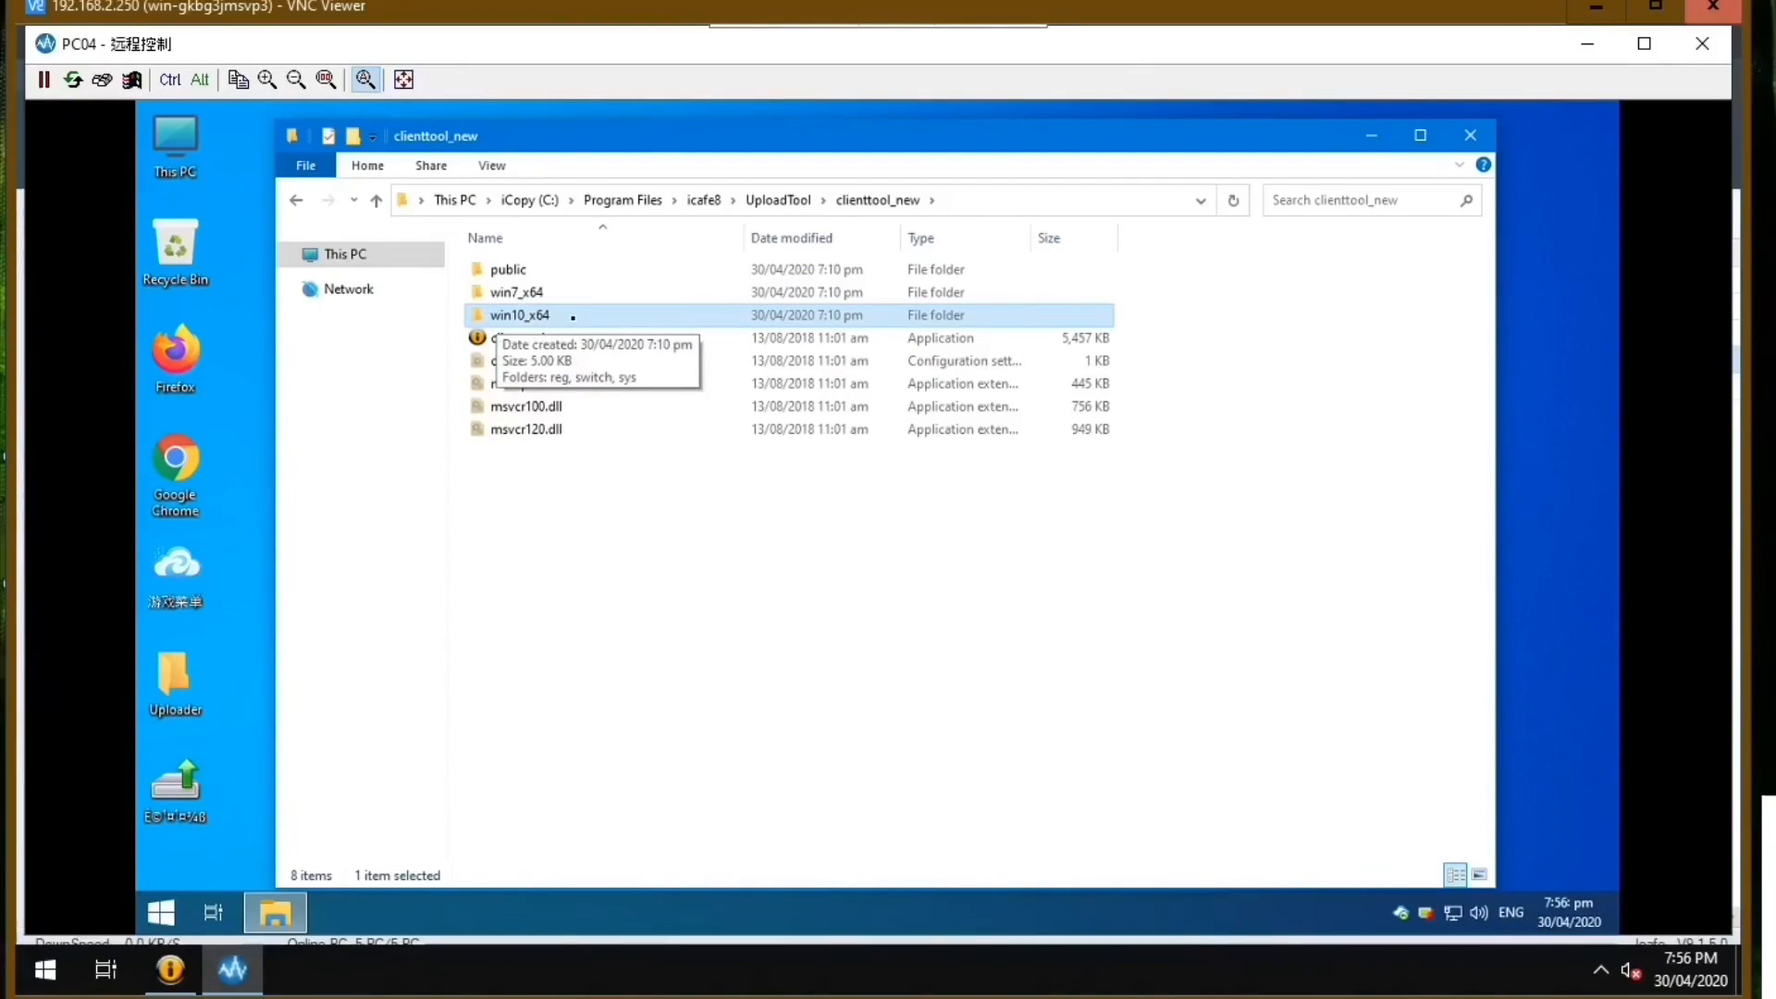
click(572, 318)
click(573, 317)
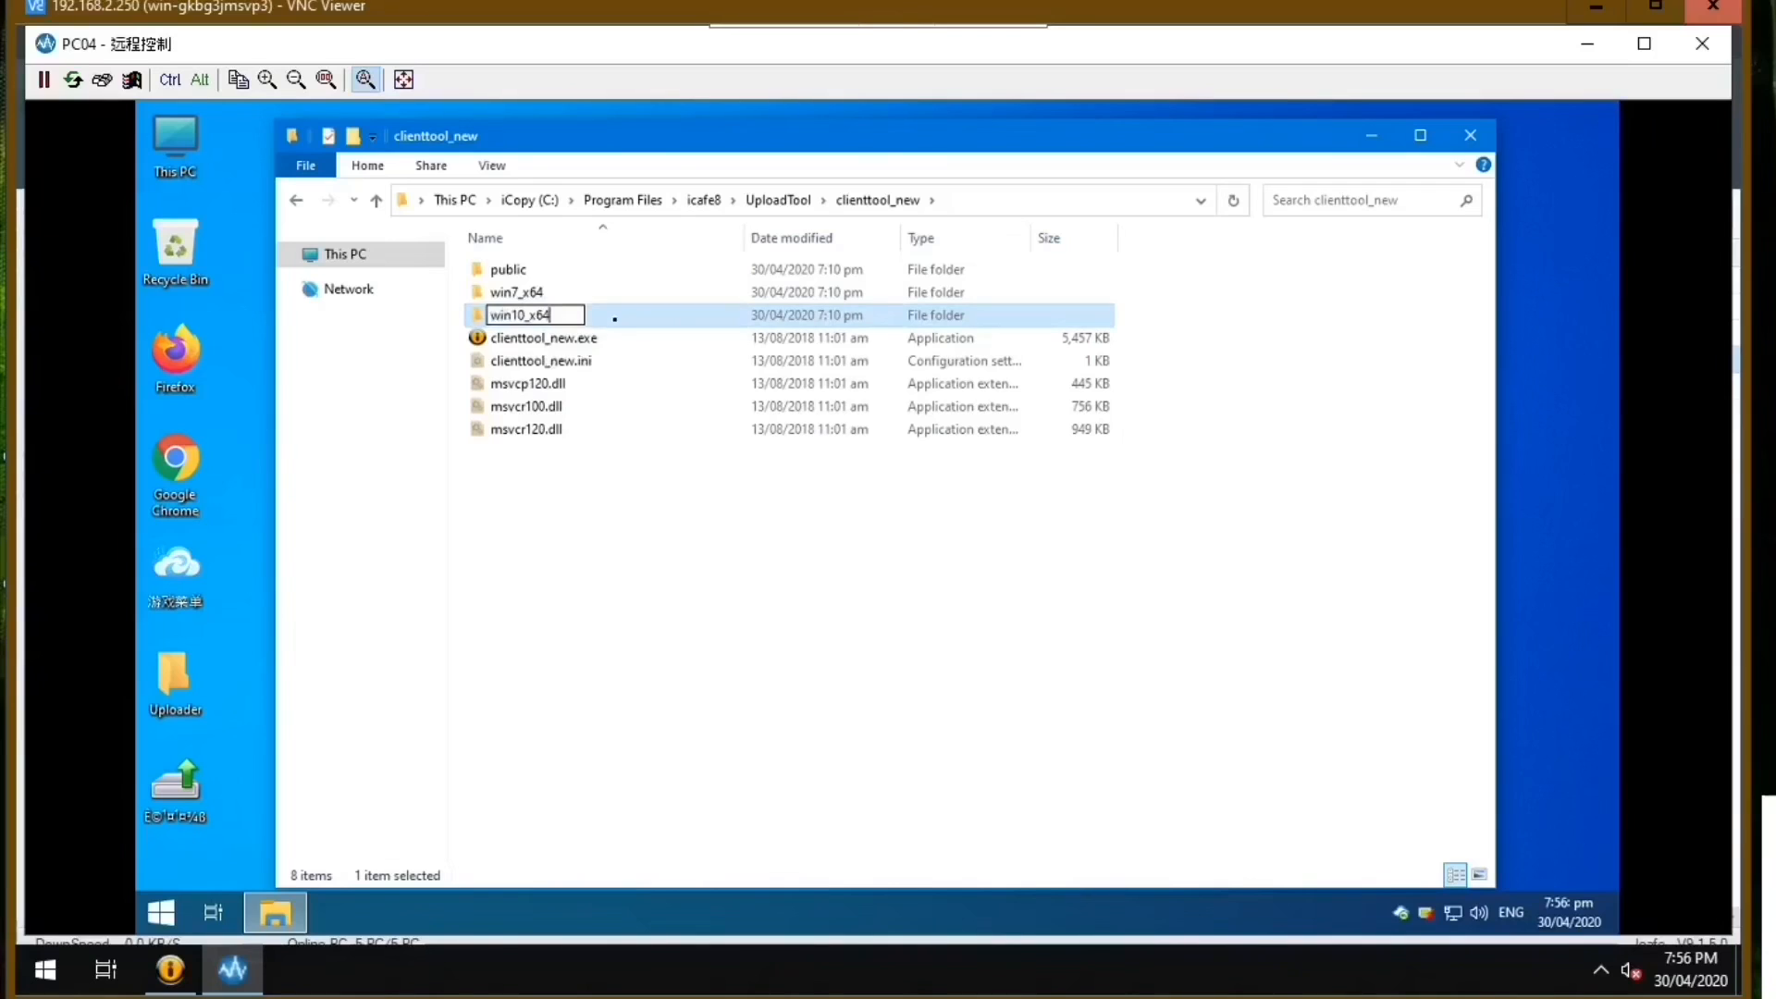
double_click(615, 318)
double_click(592, 270)
click(376, 201)
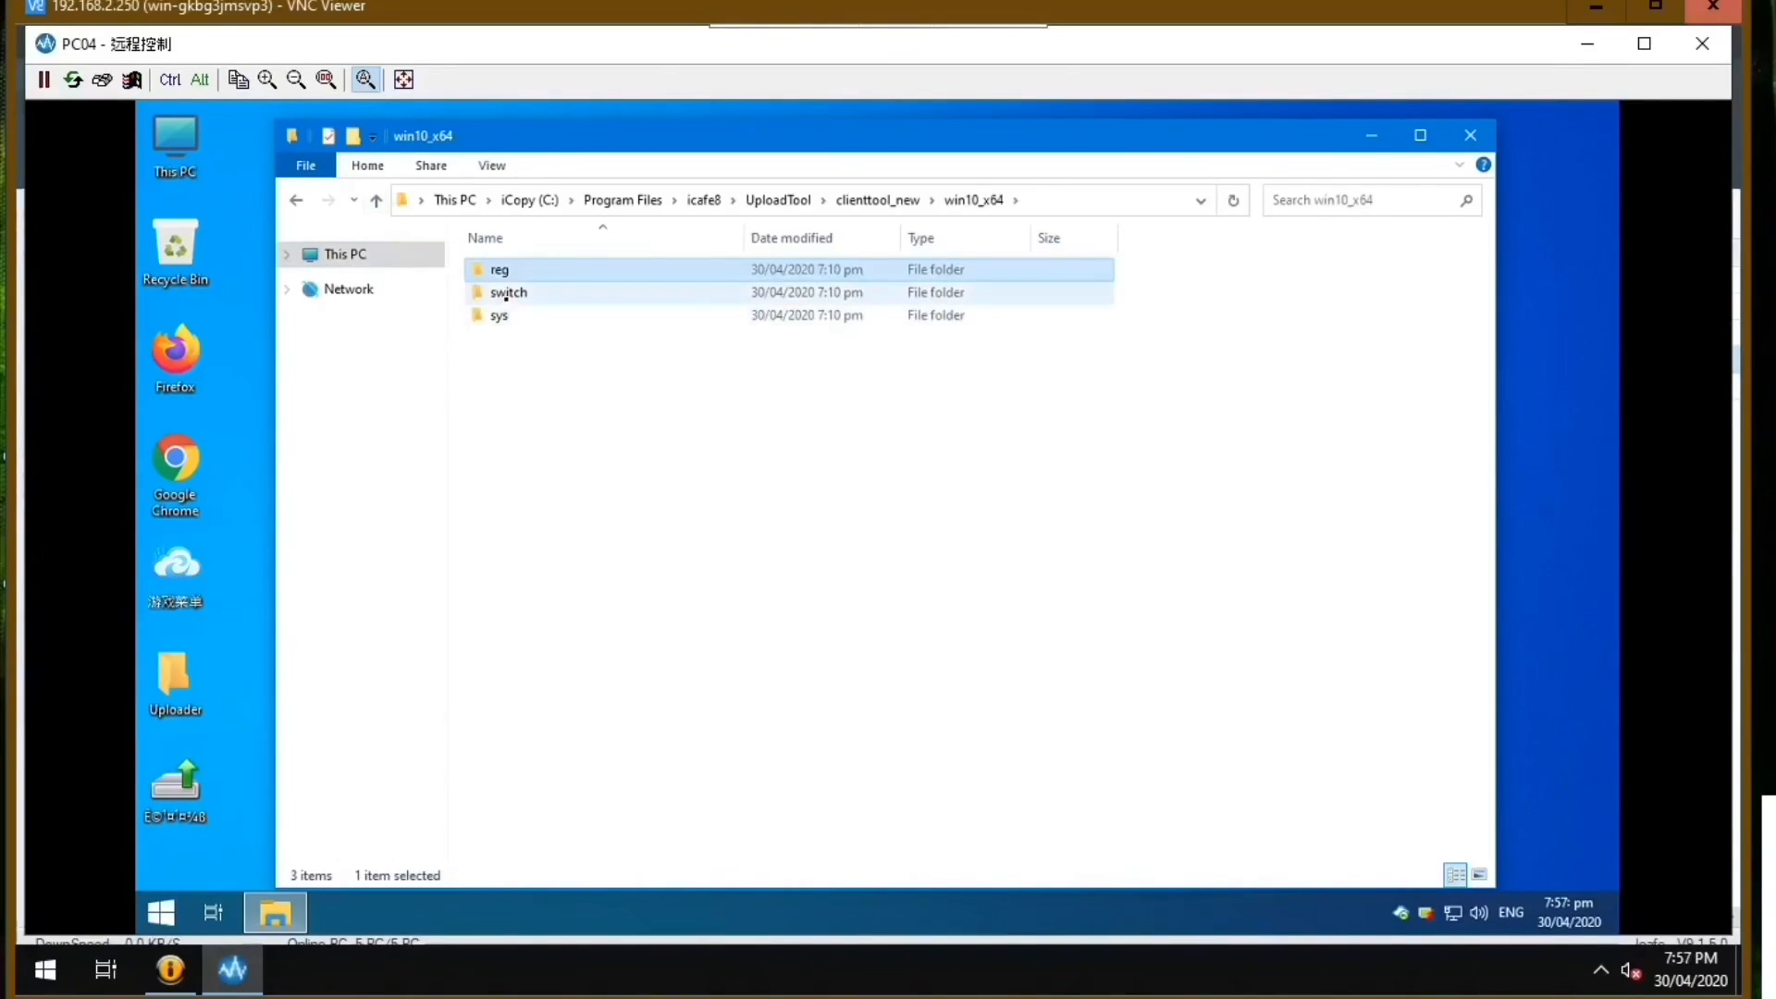
double_click(516, 293)
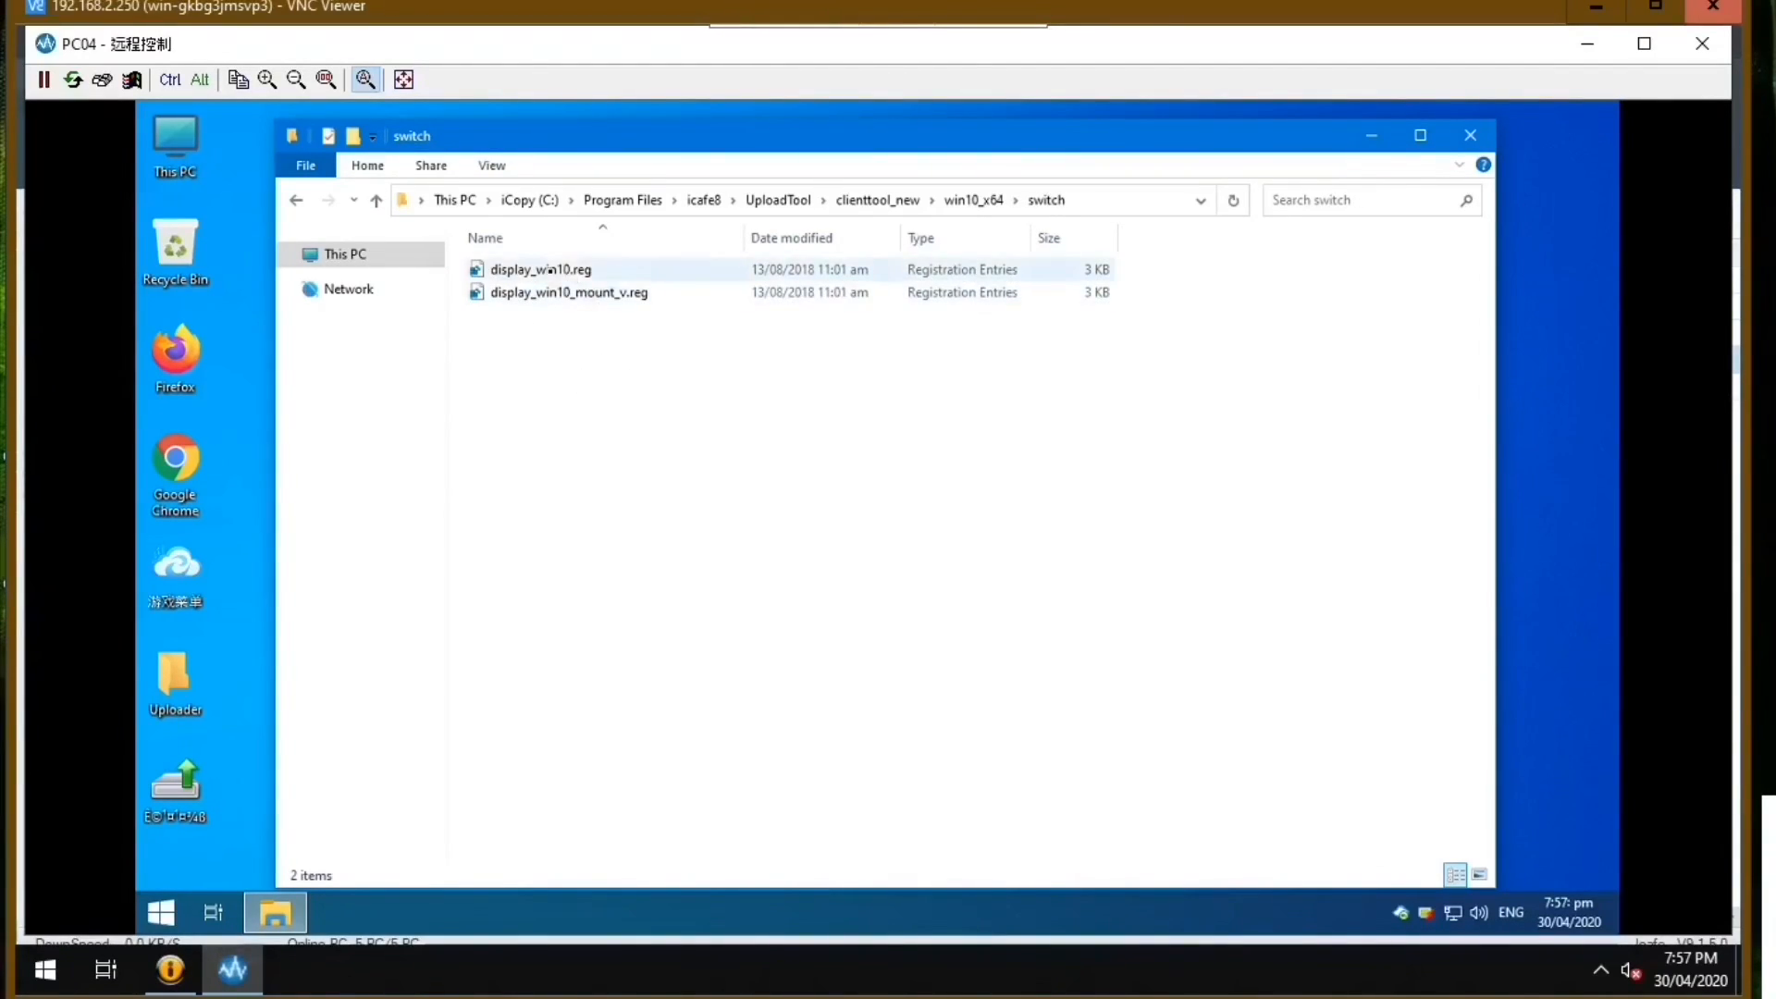
Review the registry entries of display_win10.reg in Notepad, then close the file.
double_click(589, 273)
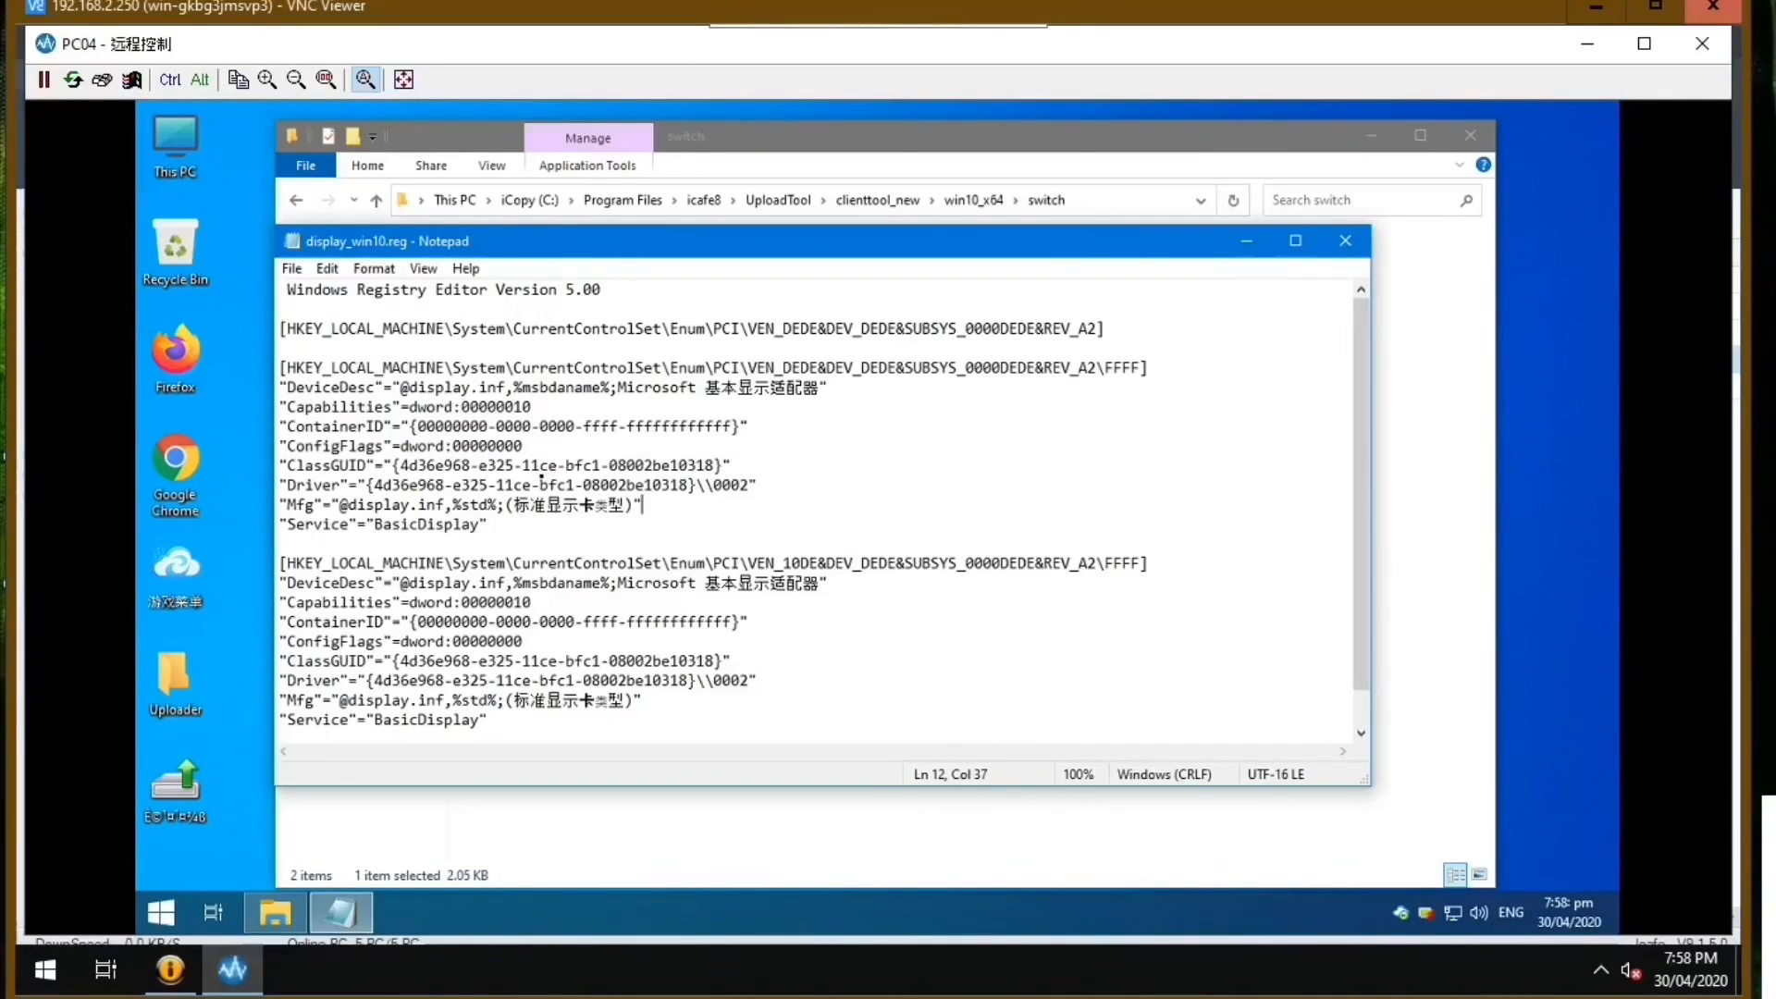
scroll(1332, 497, down, 1)
scroll(1332, 497, up, 1)
scroll(1331, 497, down, 1)
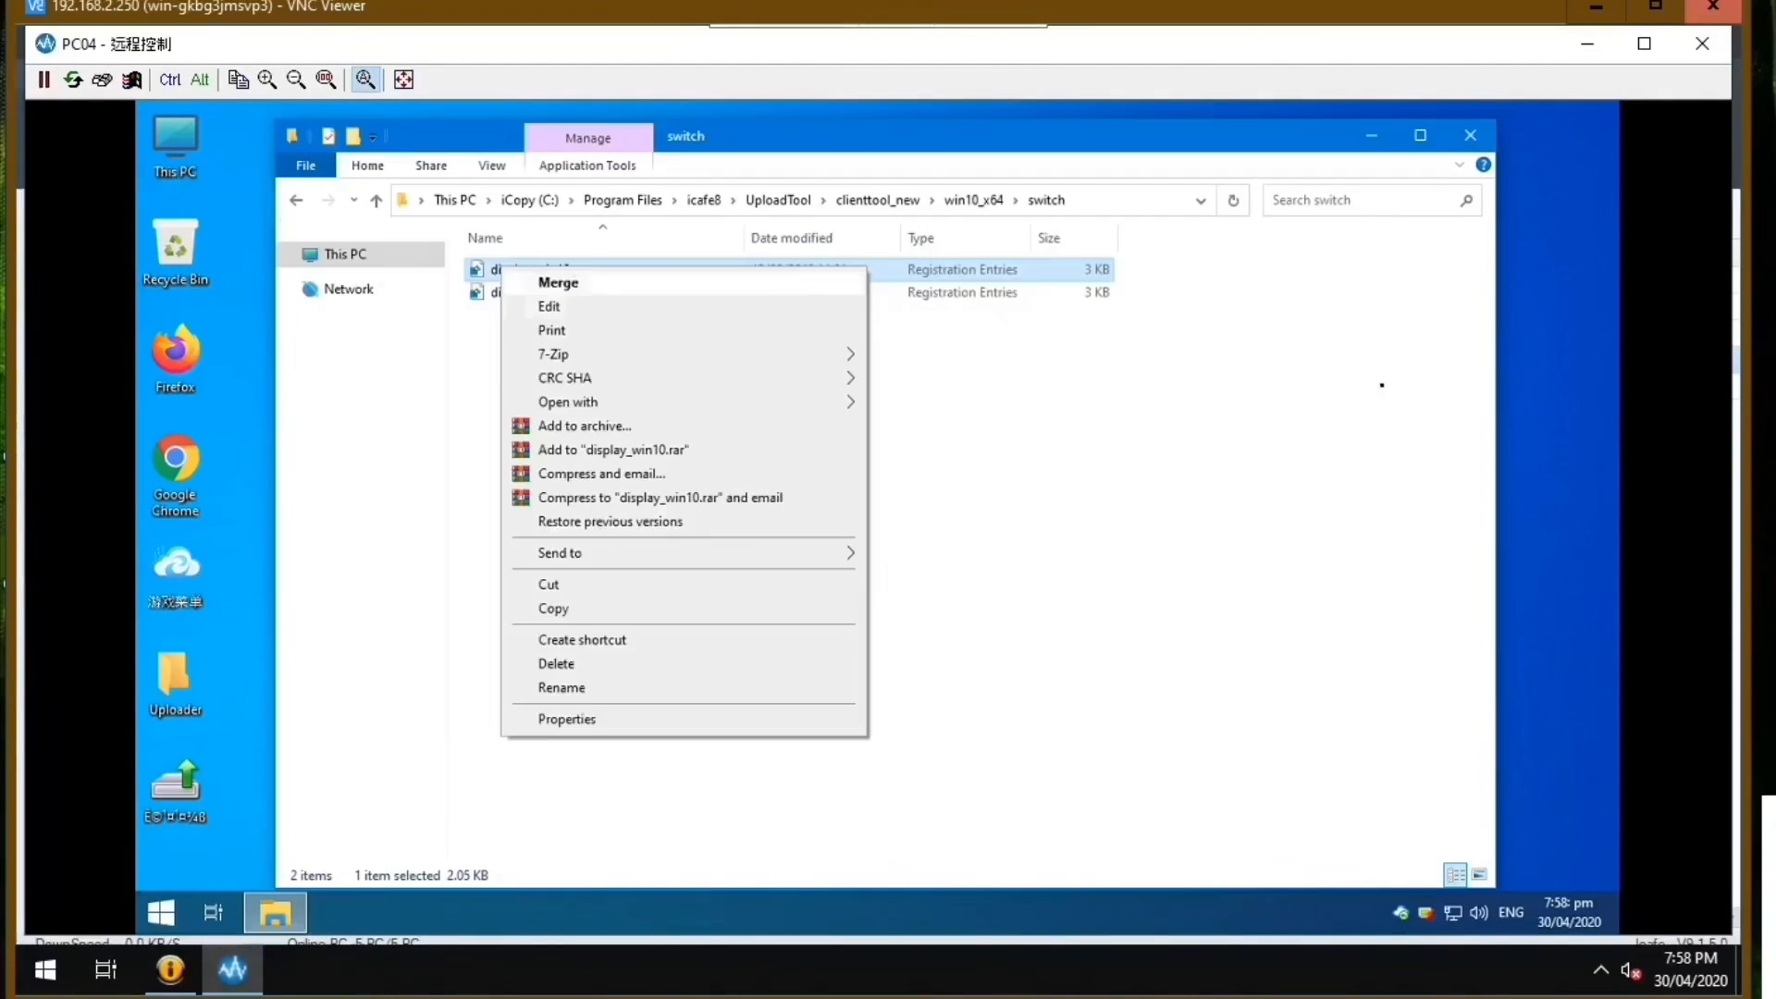
click(1119, 392)
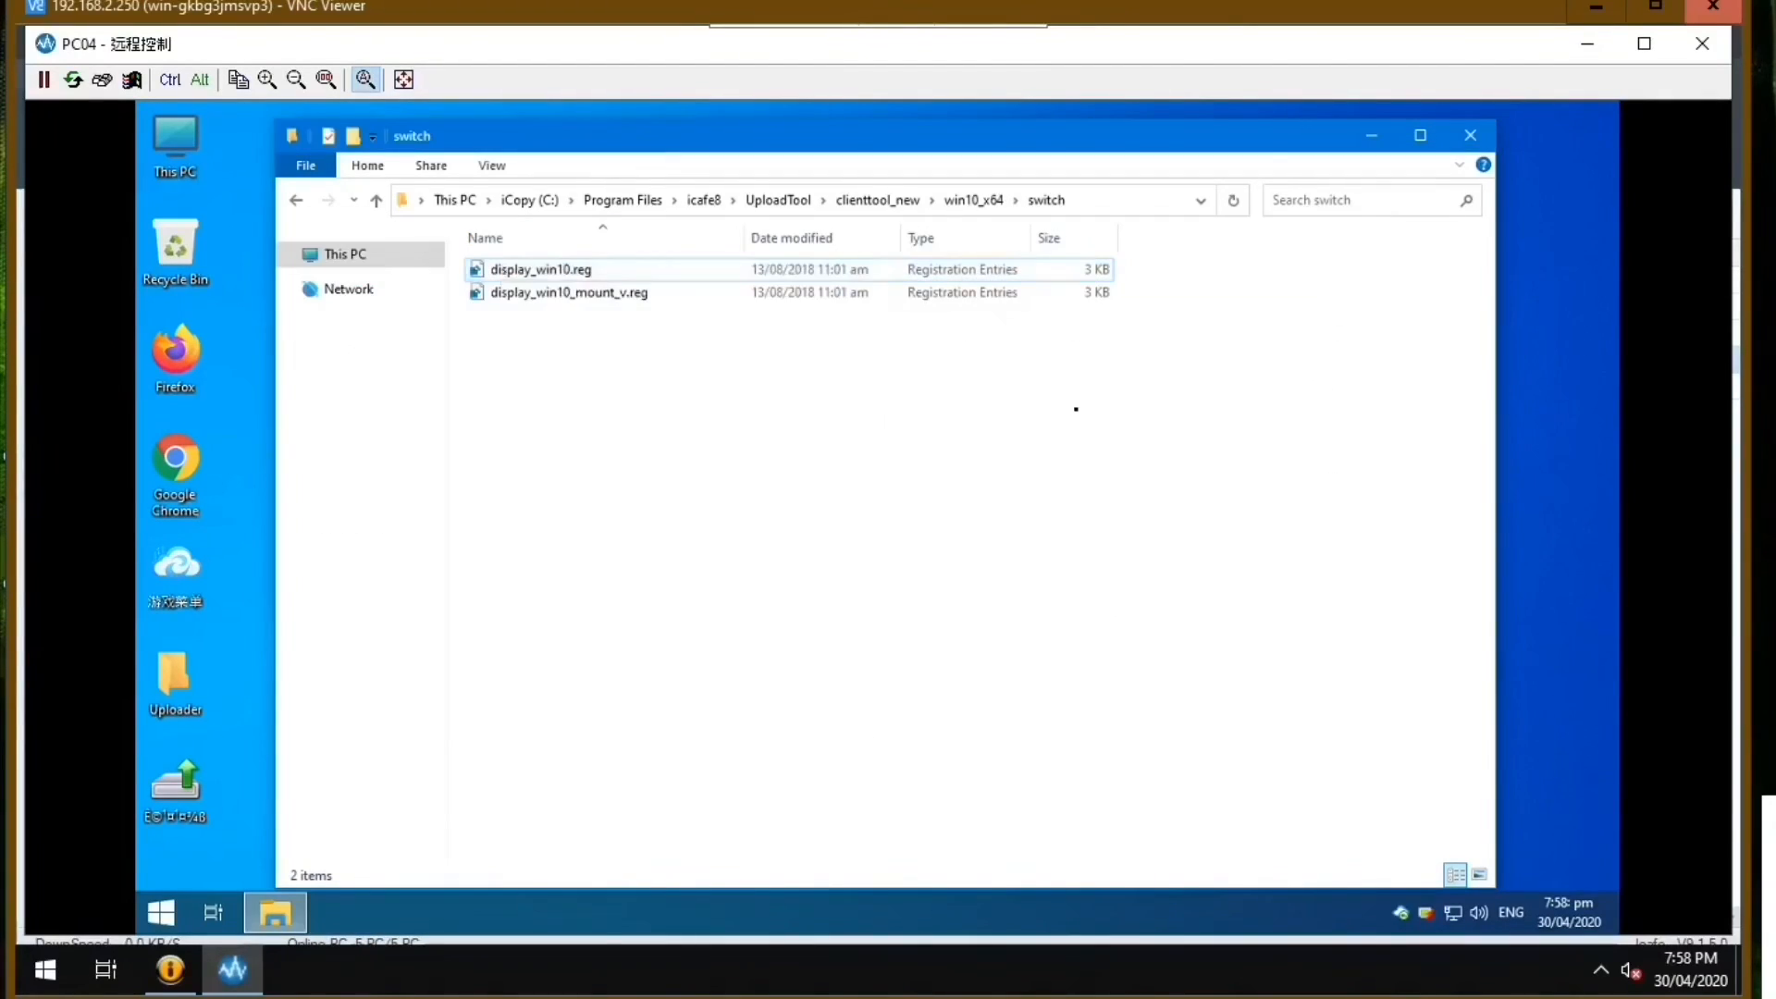
Merge display_win10.reg from the win10_x64 switch folder into PC04's registry.
right_click(542, 274)
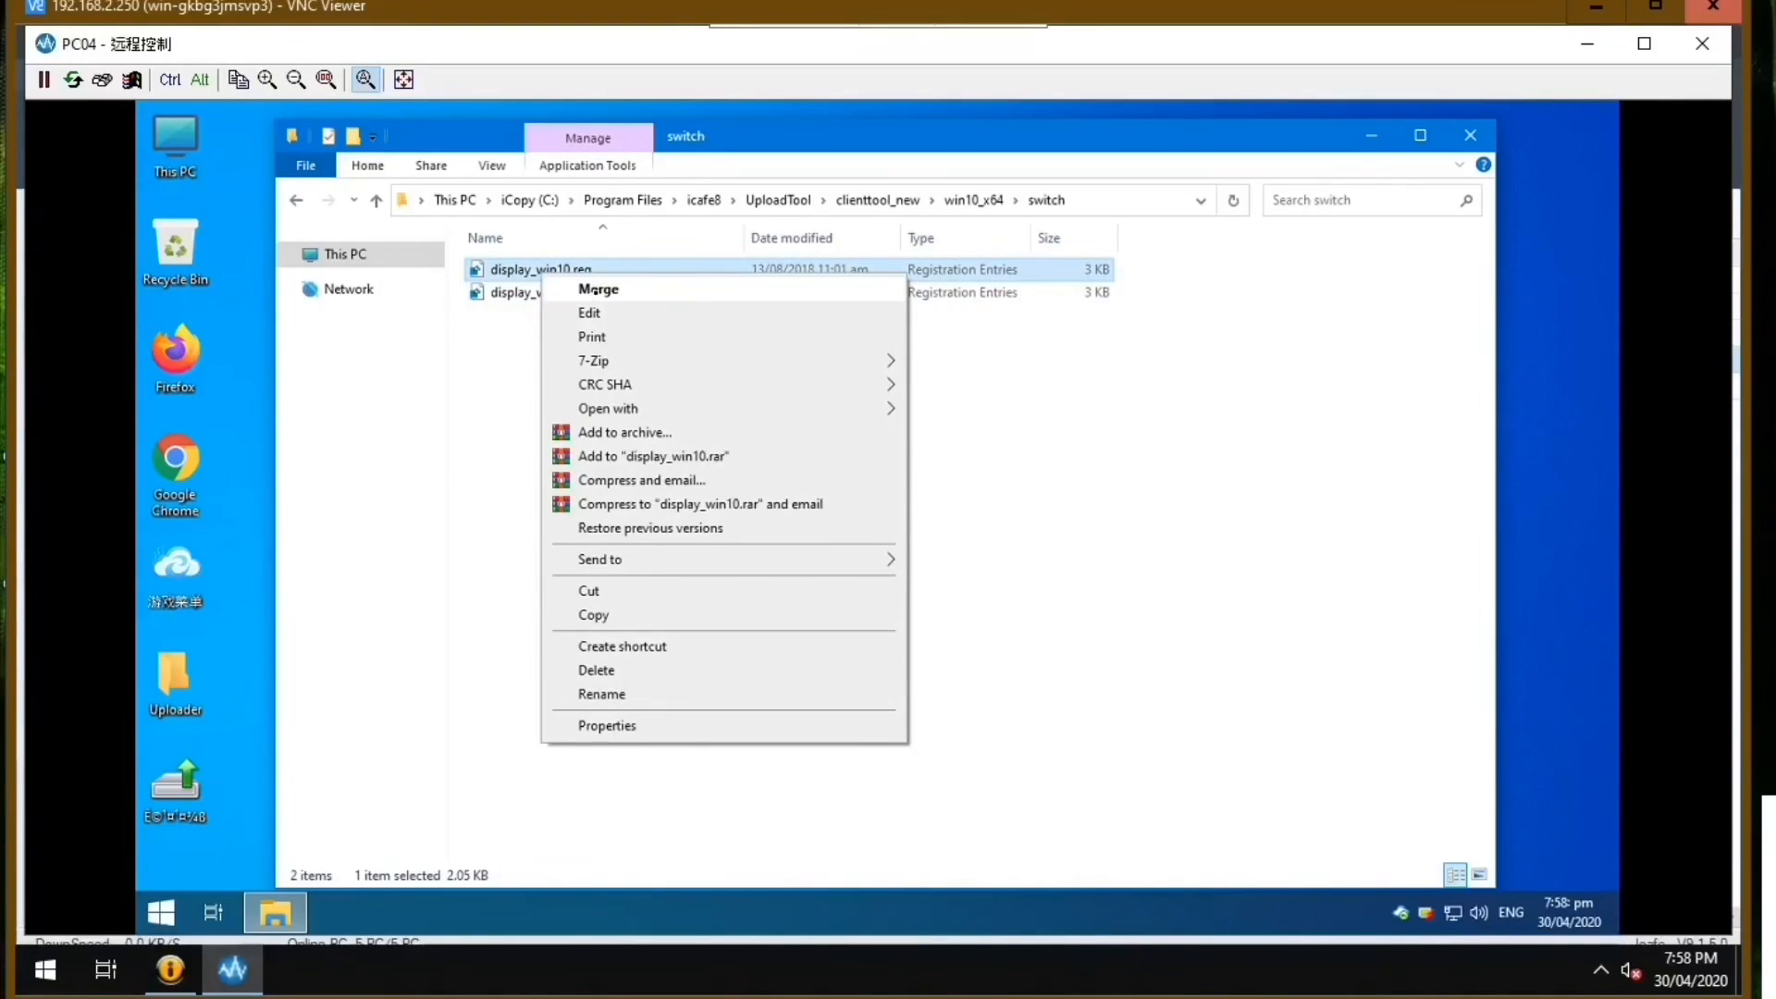
click(593, 290)
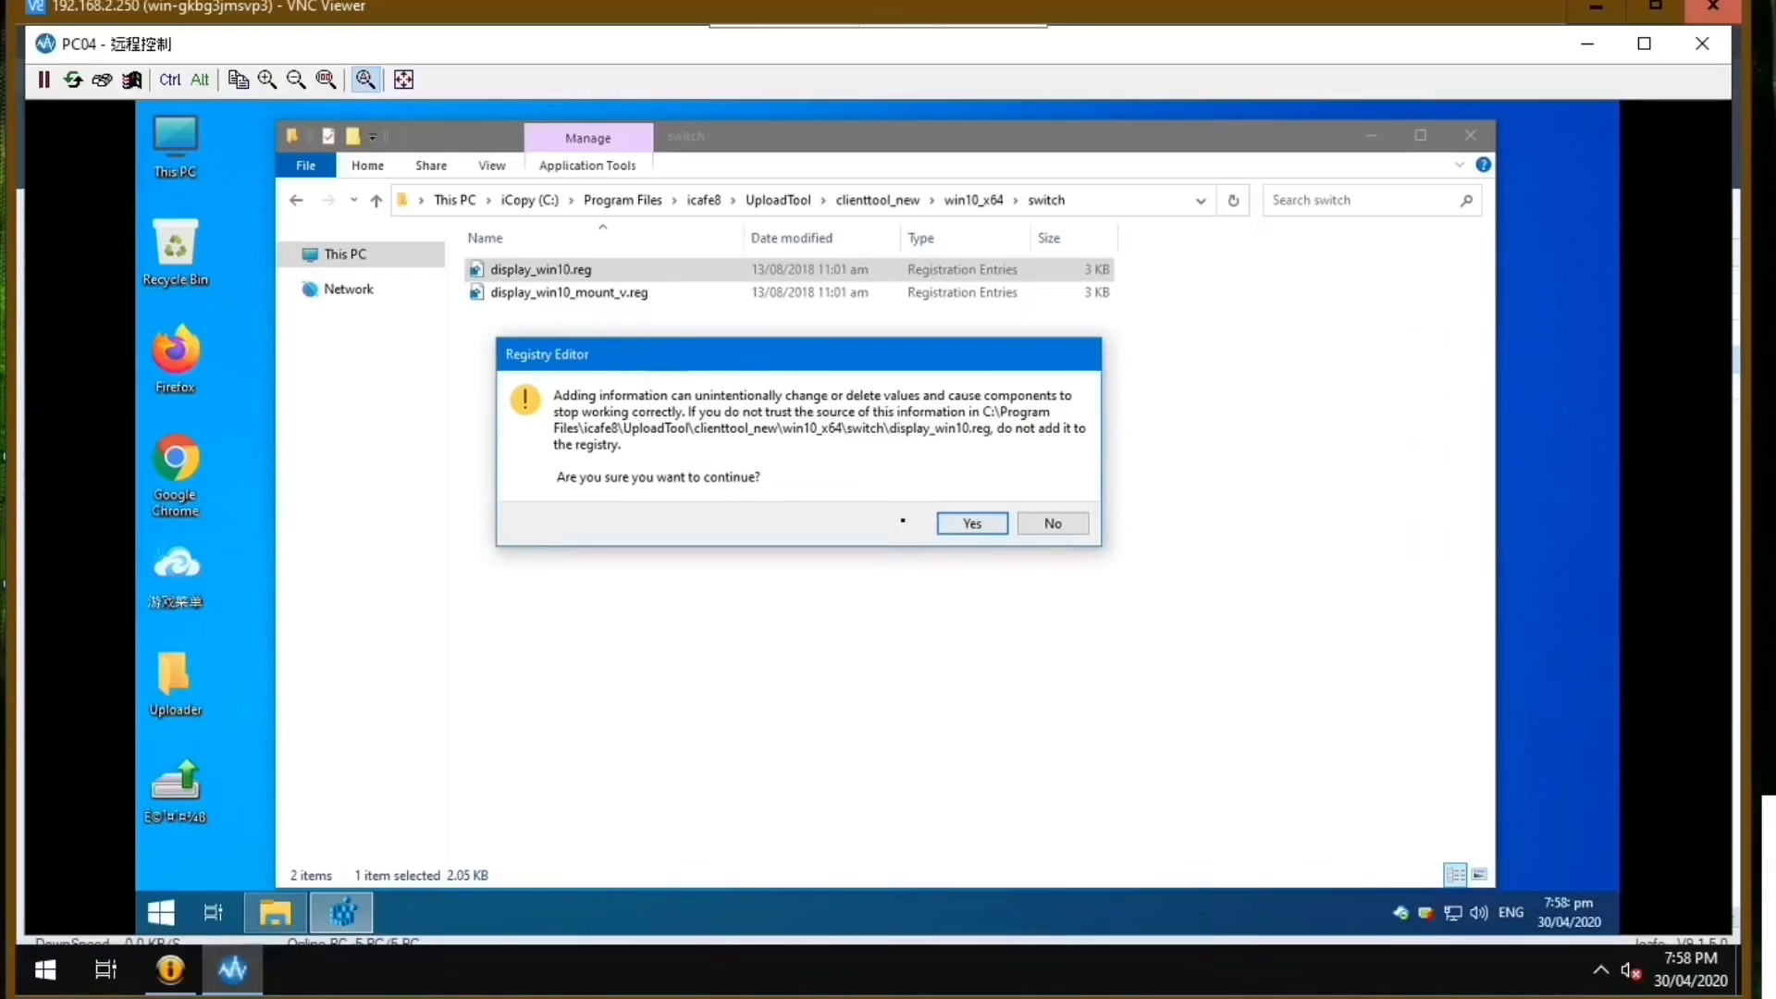
click(964, 526)
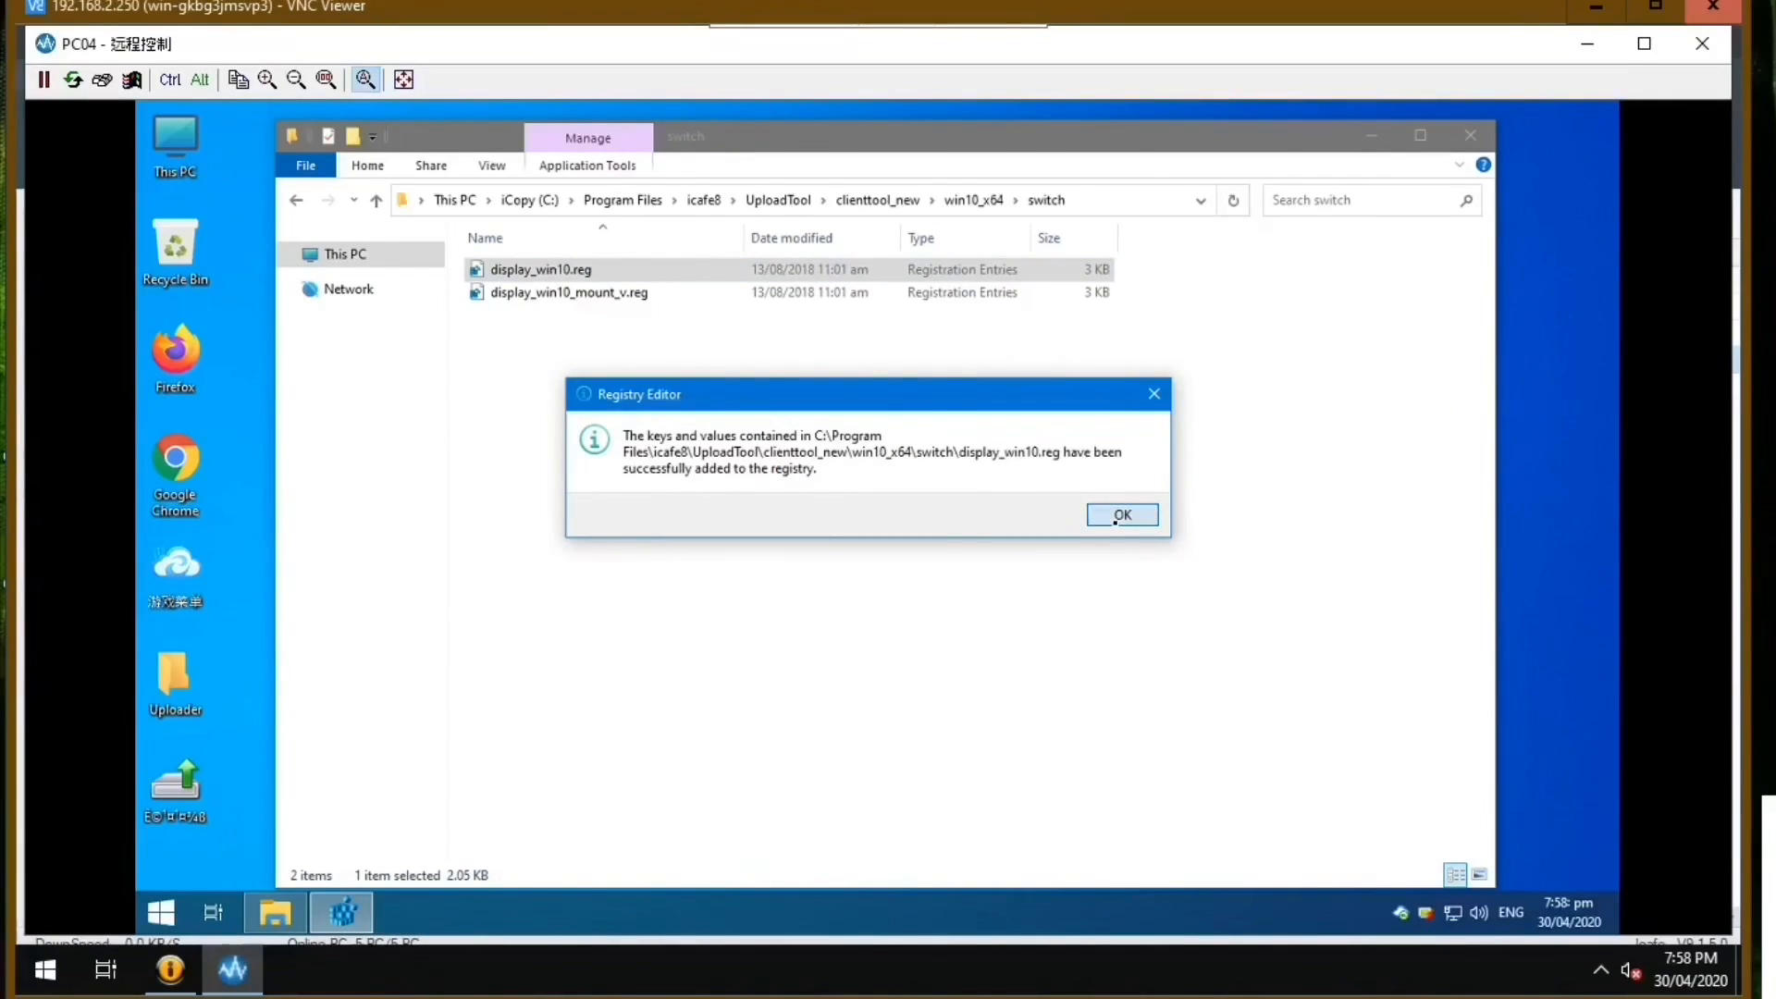
Close the switch folder, then exit and save PC04's supertube session by entering the super administrator password.
click(1116, 520)
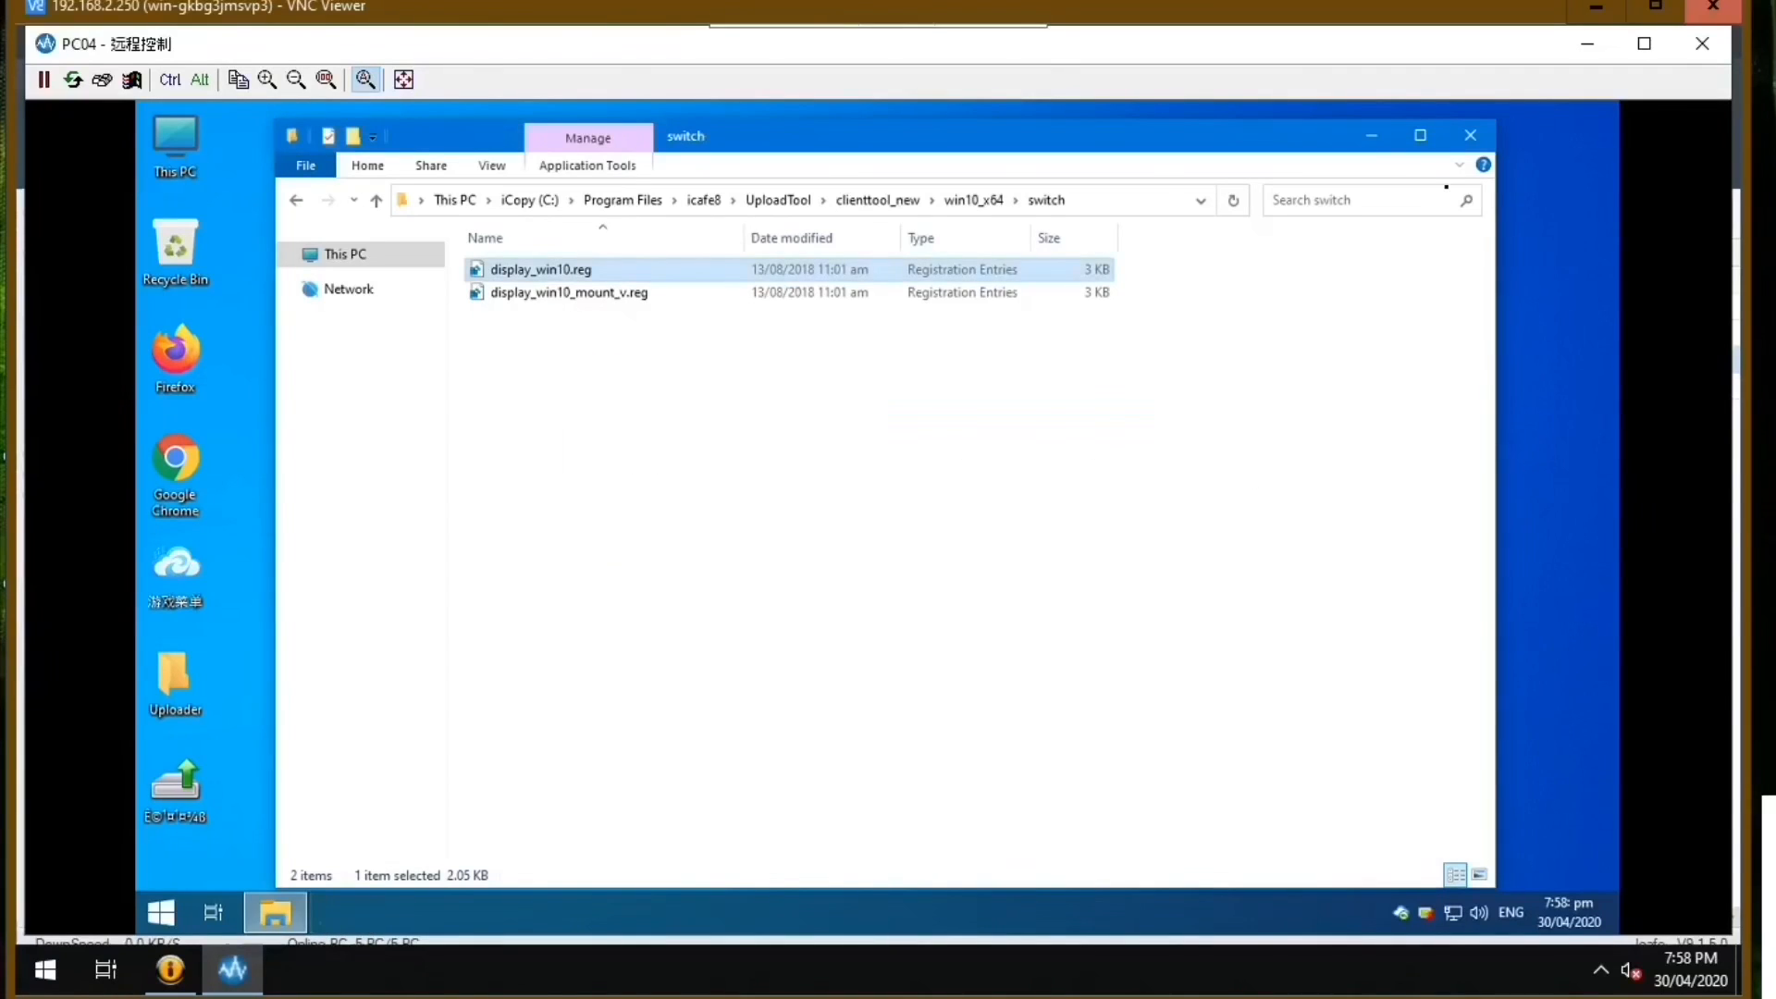
click(1486, 135)
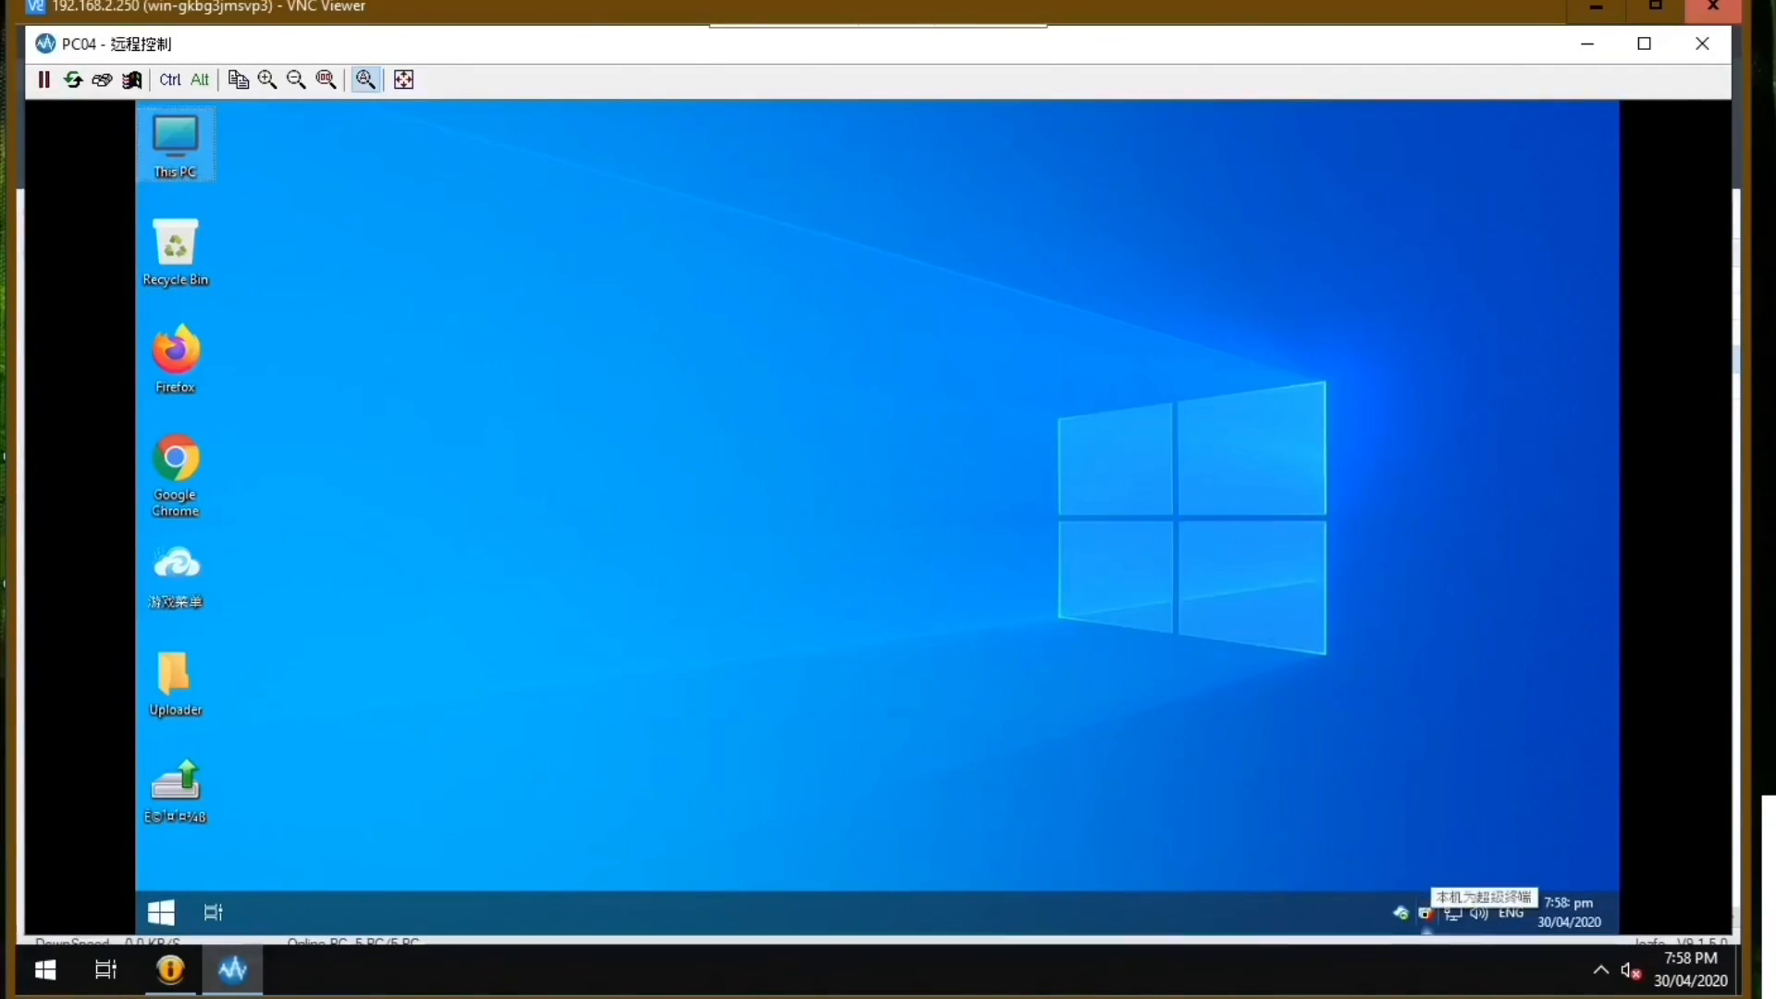
double_click(1427, 915)
click(809, 524)
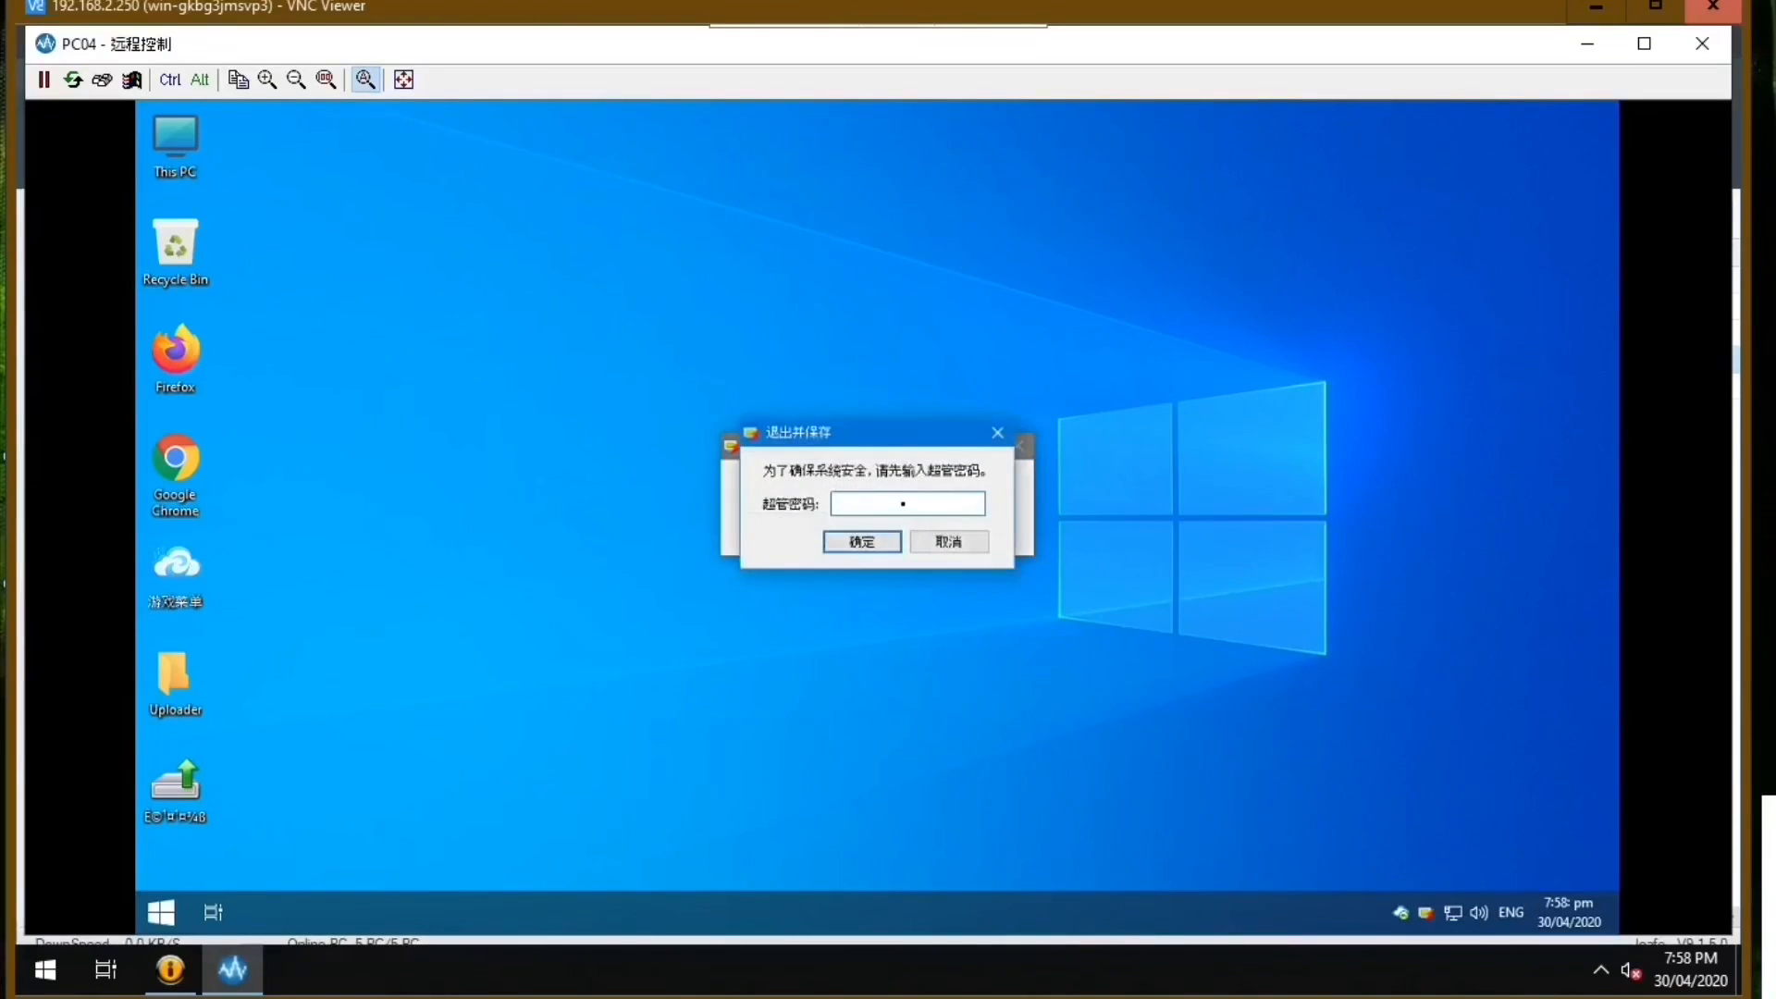
text(••••••)
click(876, 542)
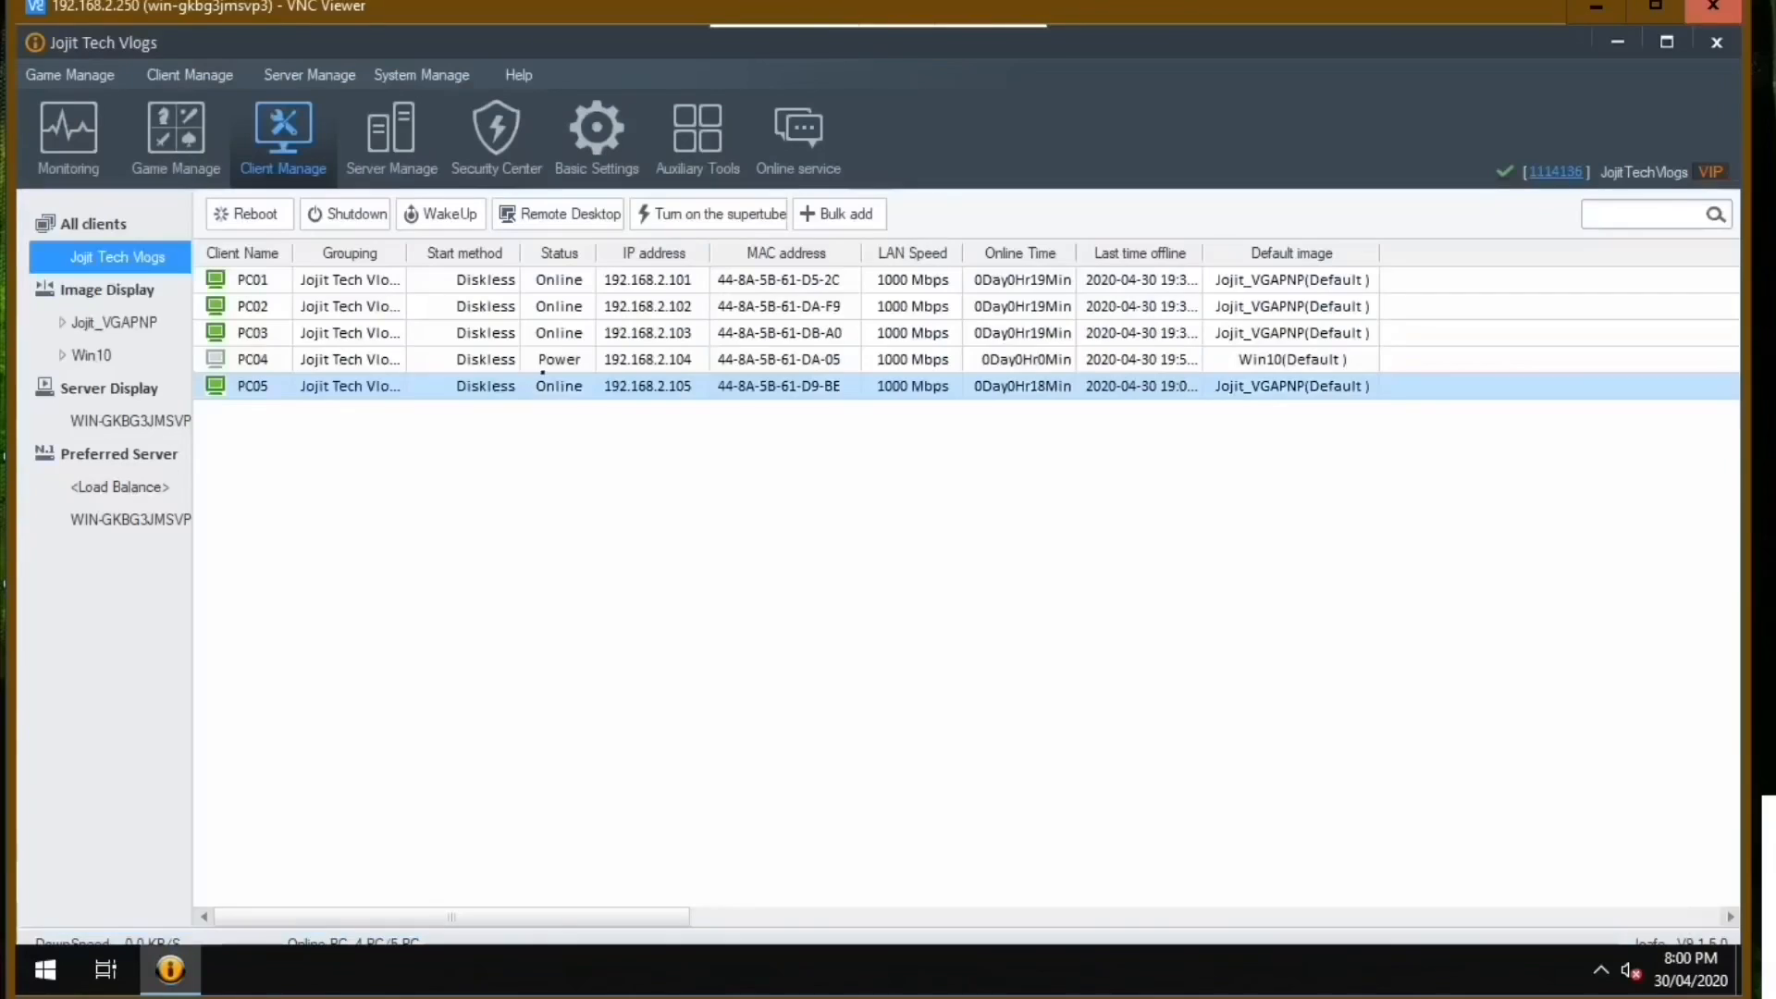
Once PC04 is back online, open its Remote Desktop in Control mode and close the game menu.
click(563, 360)
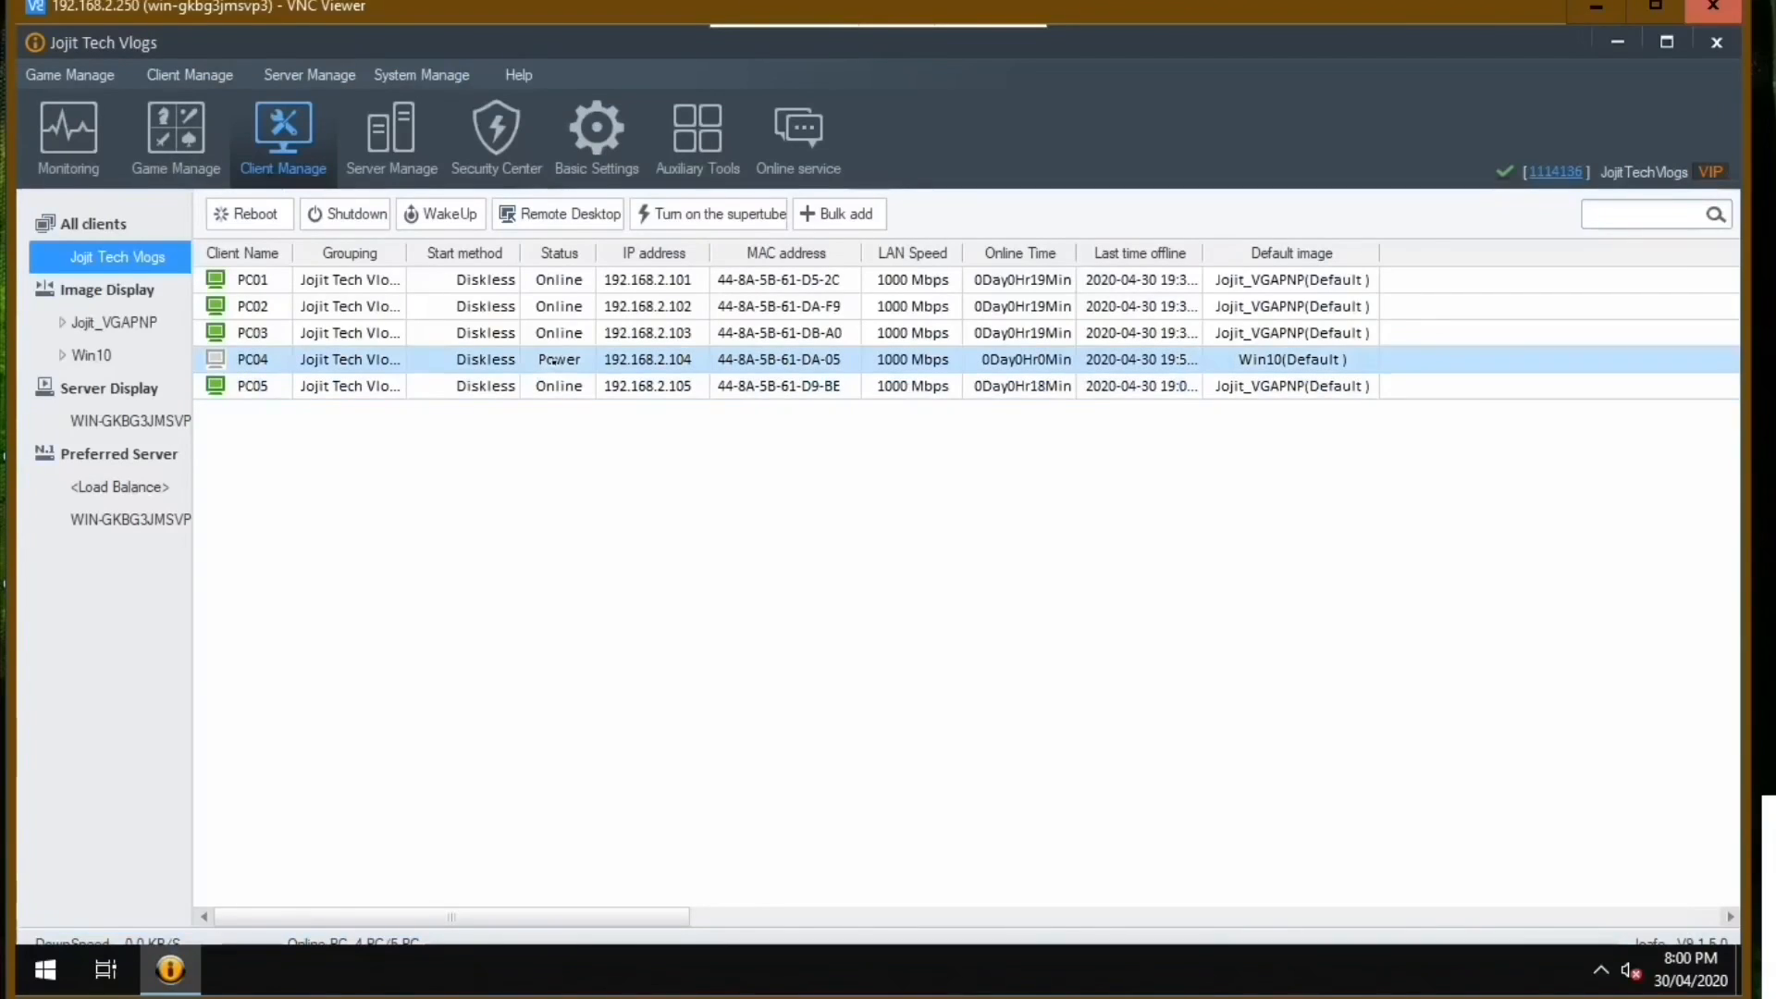
click(576, 335)
click(416, 279)
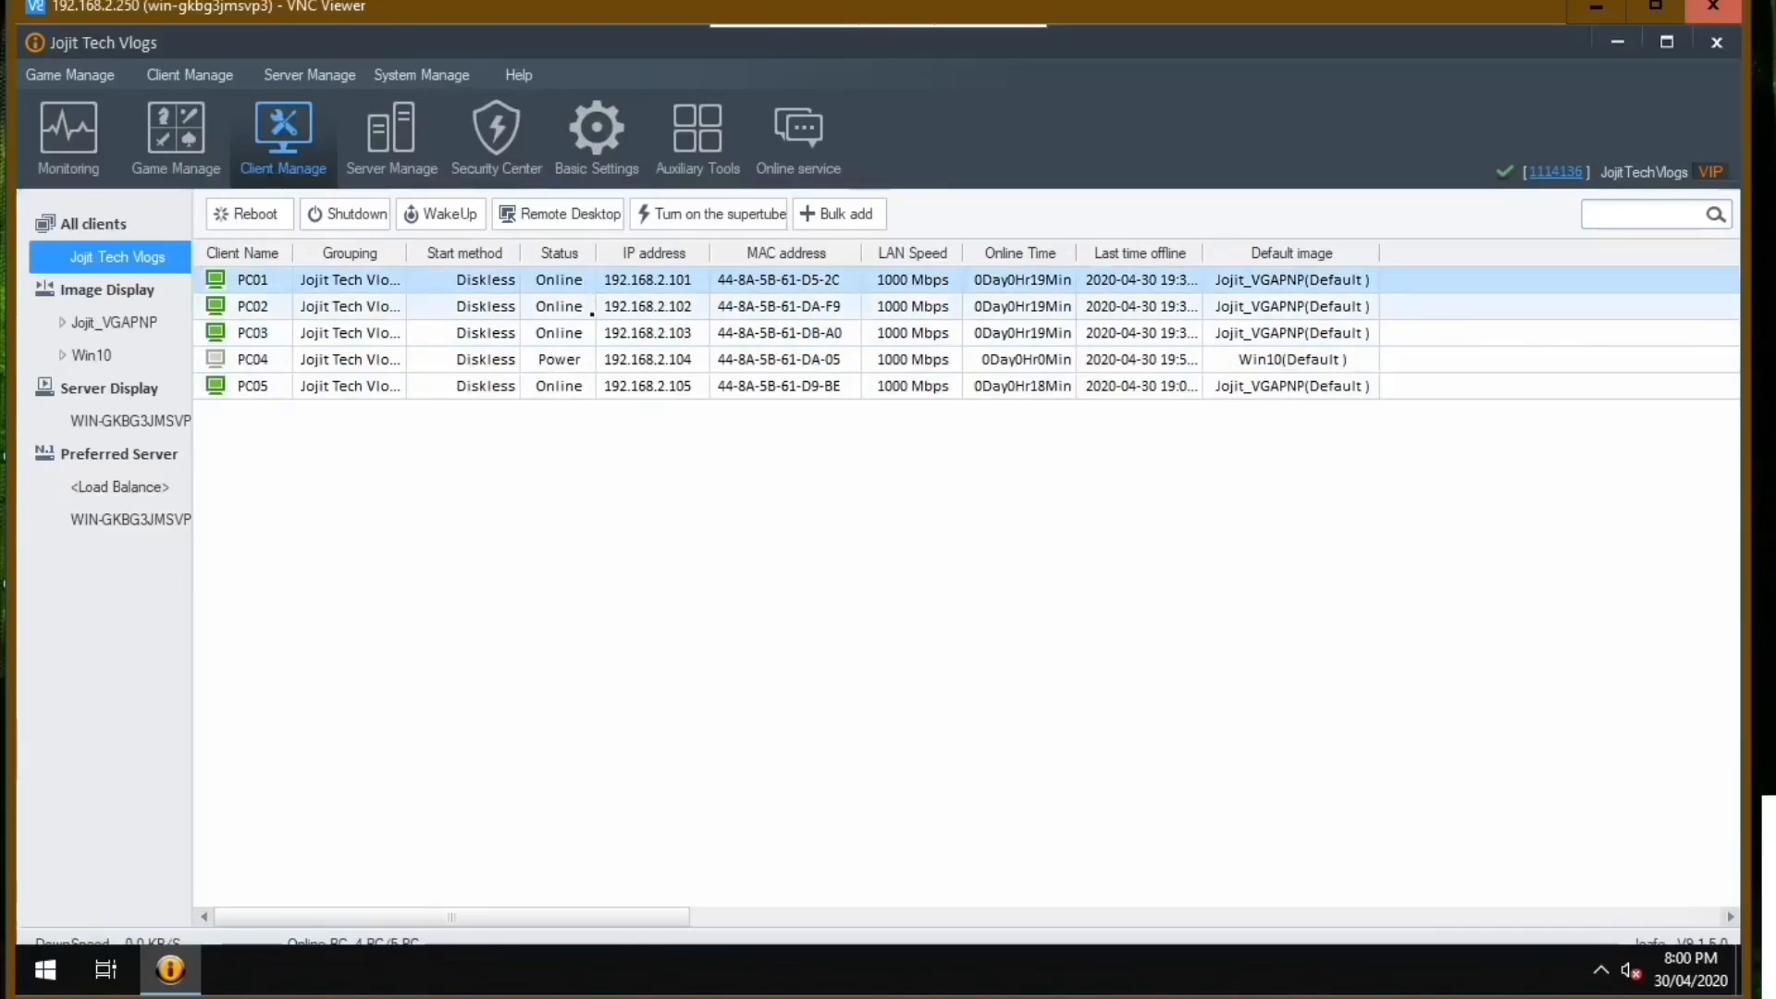
click(361, 360)
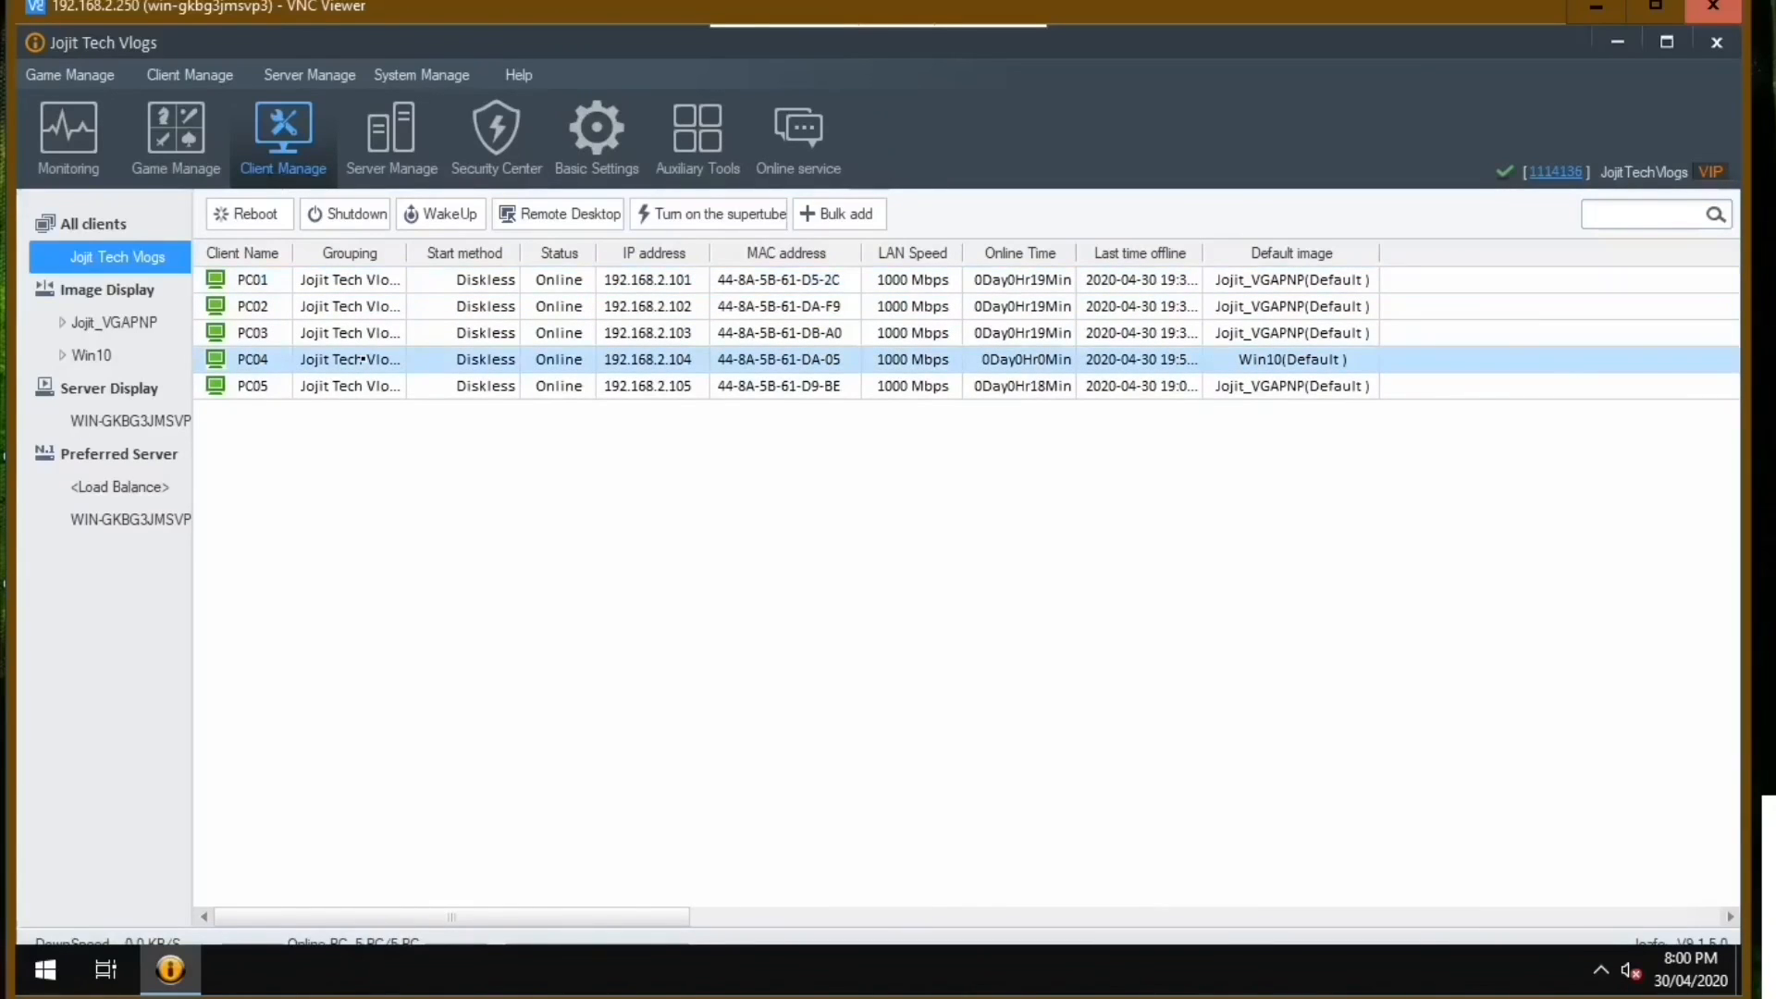
right_click(363, 359)
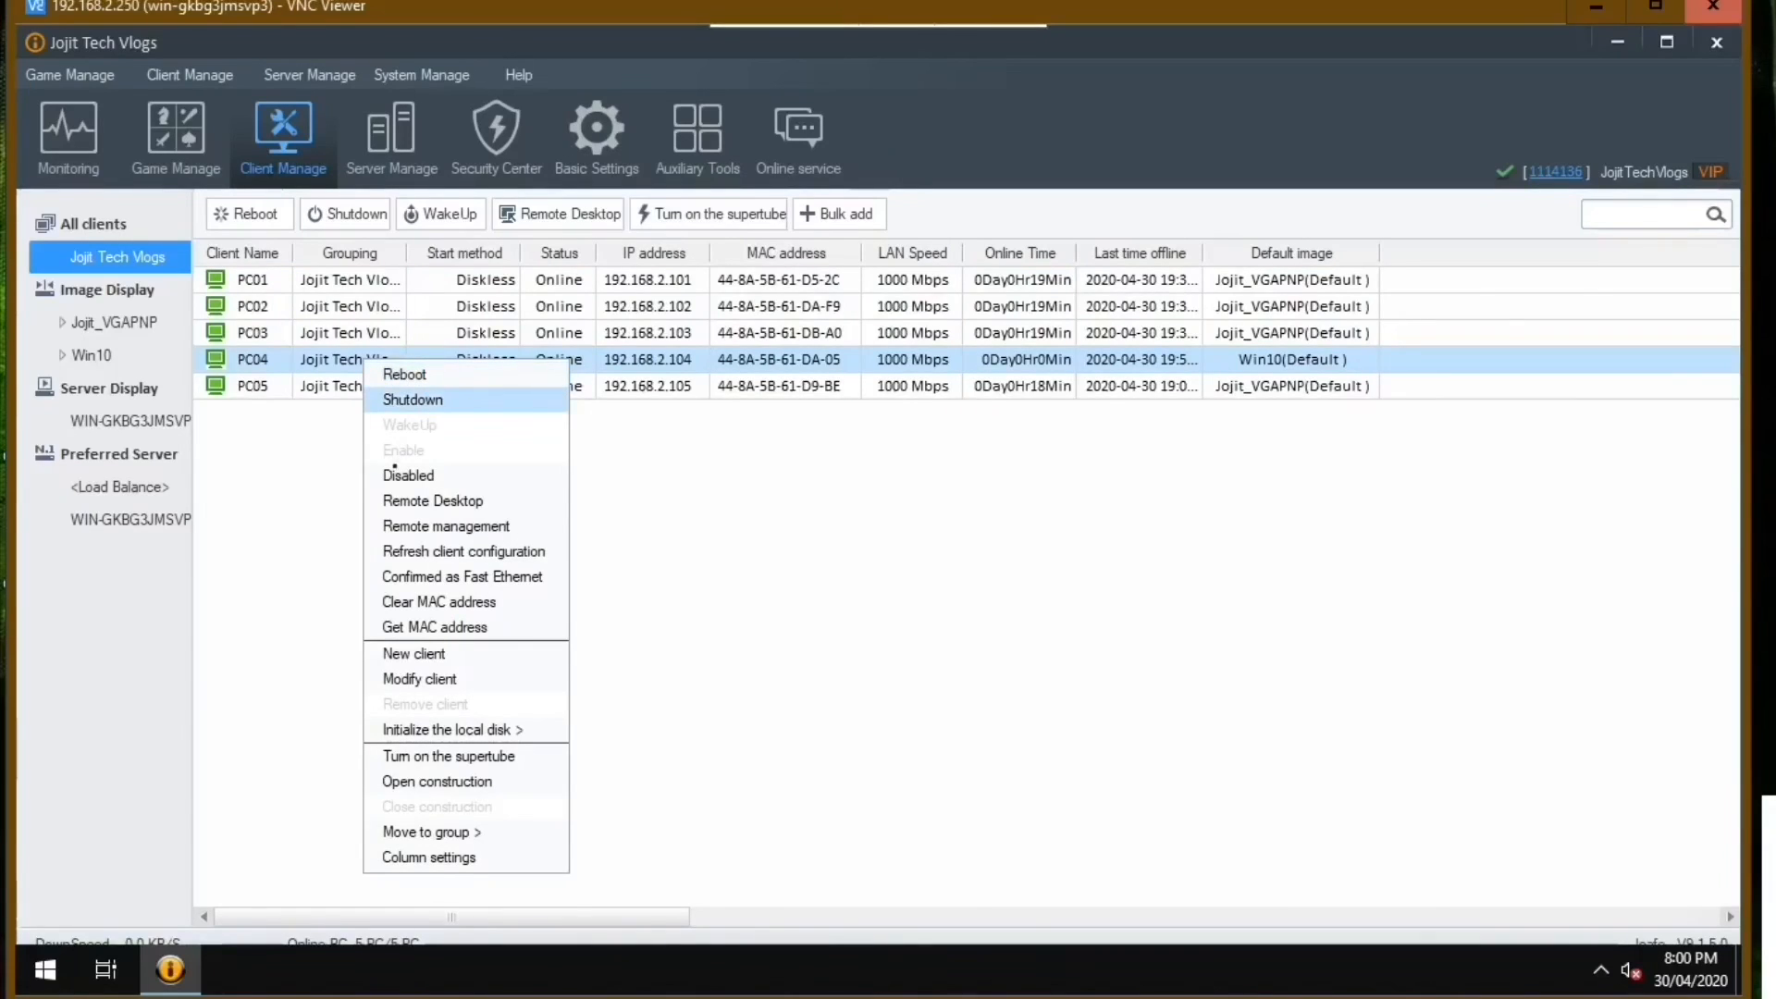
click(443, 501)
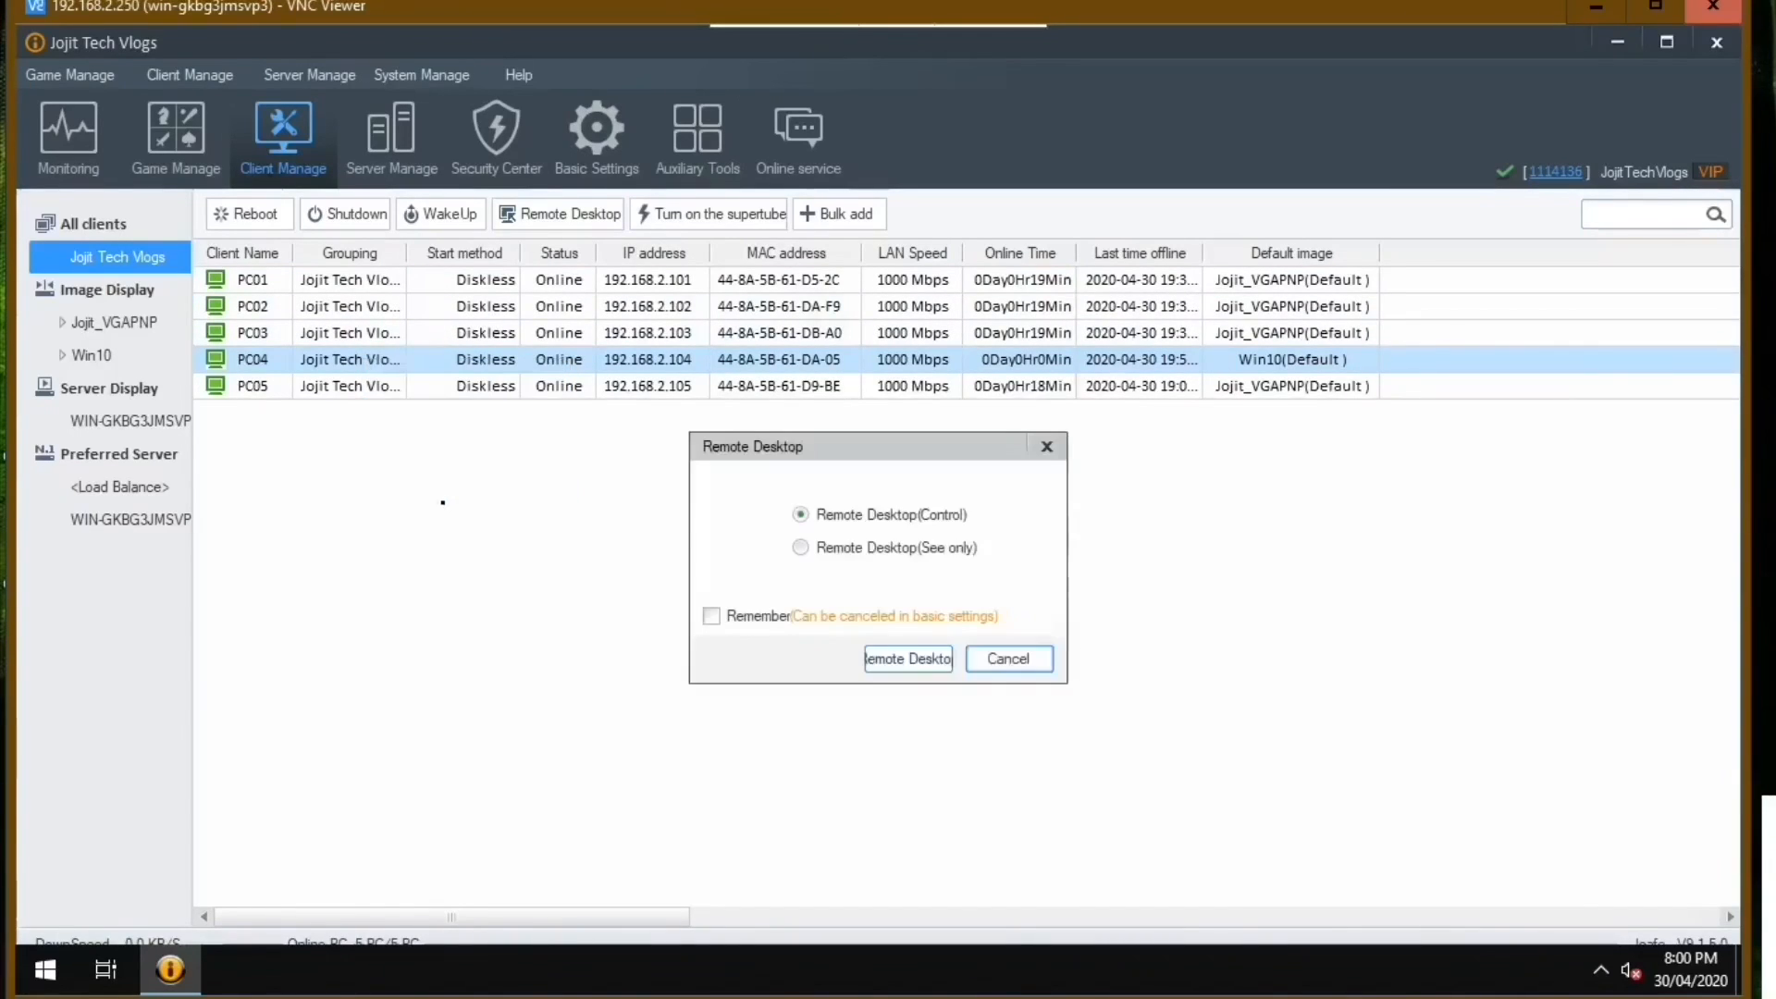
click(908, 658)
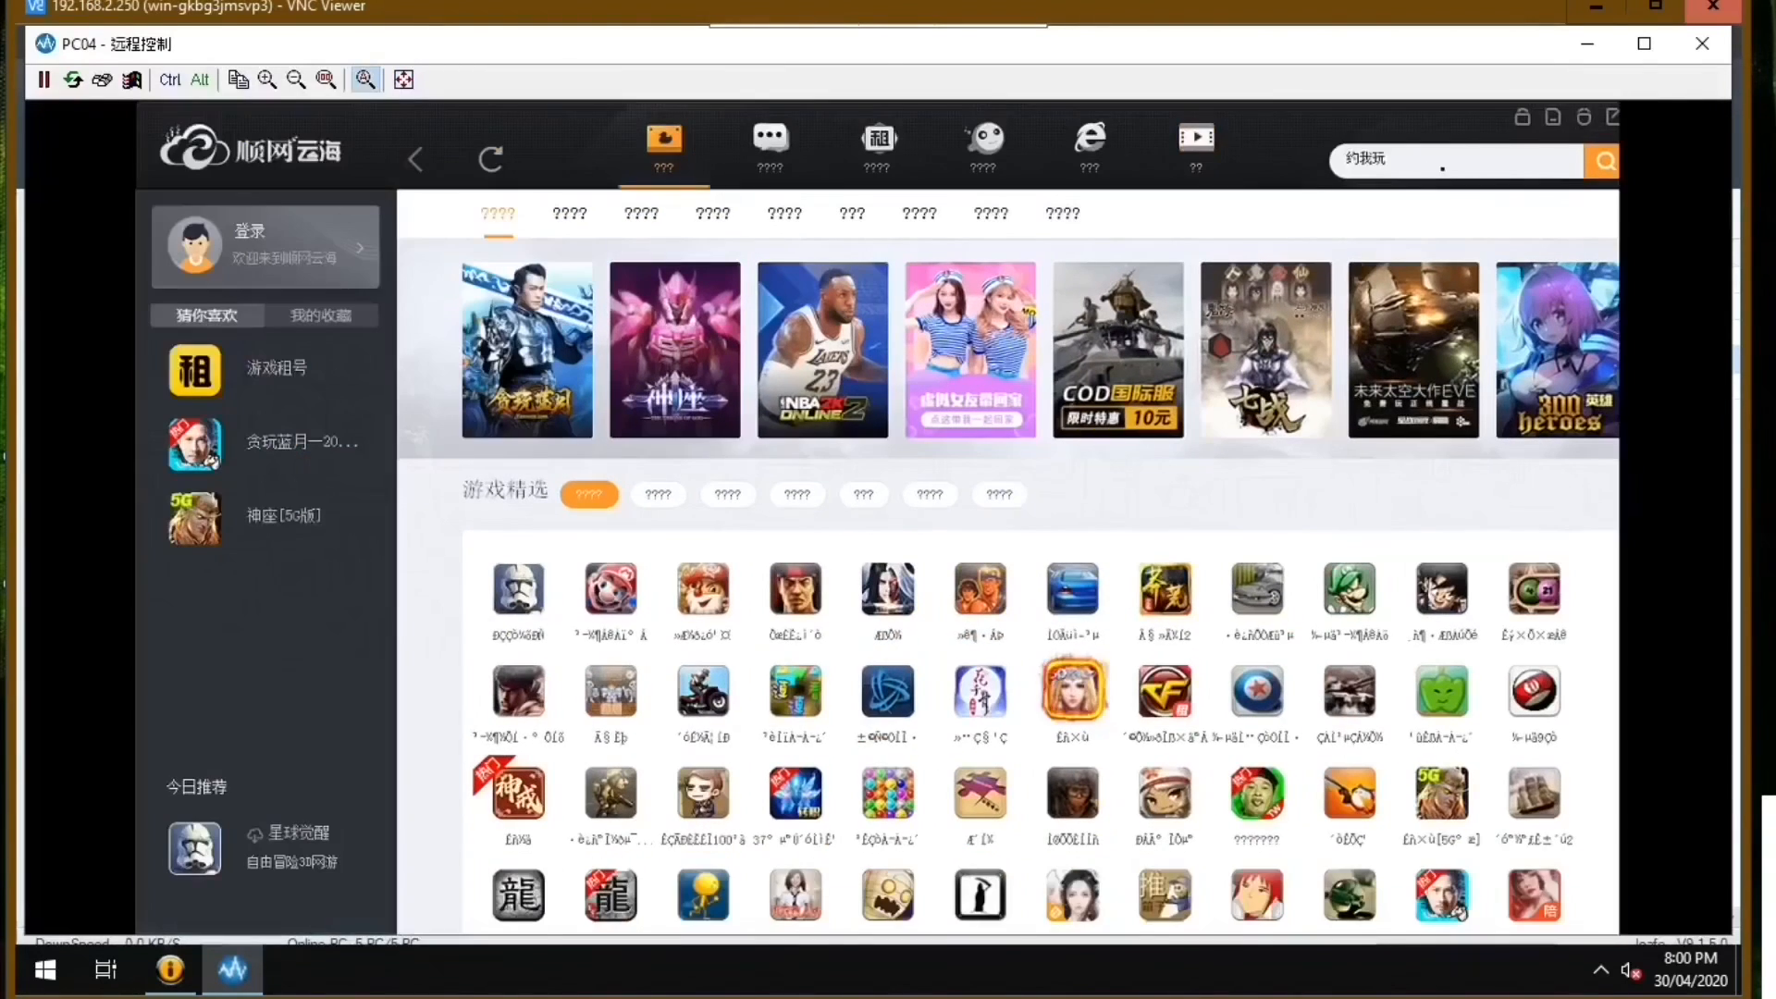
drag(1468, 117, 1162, 197)
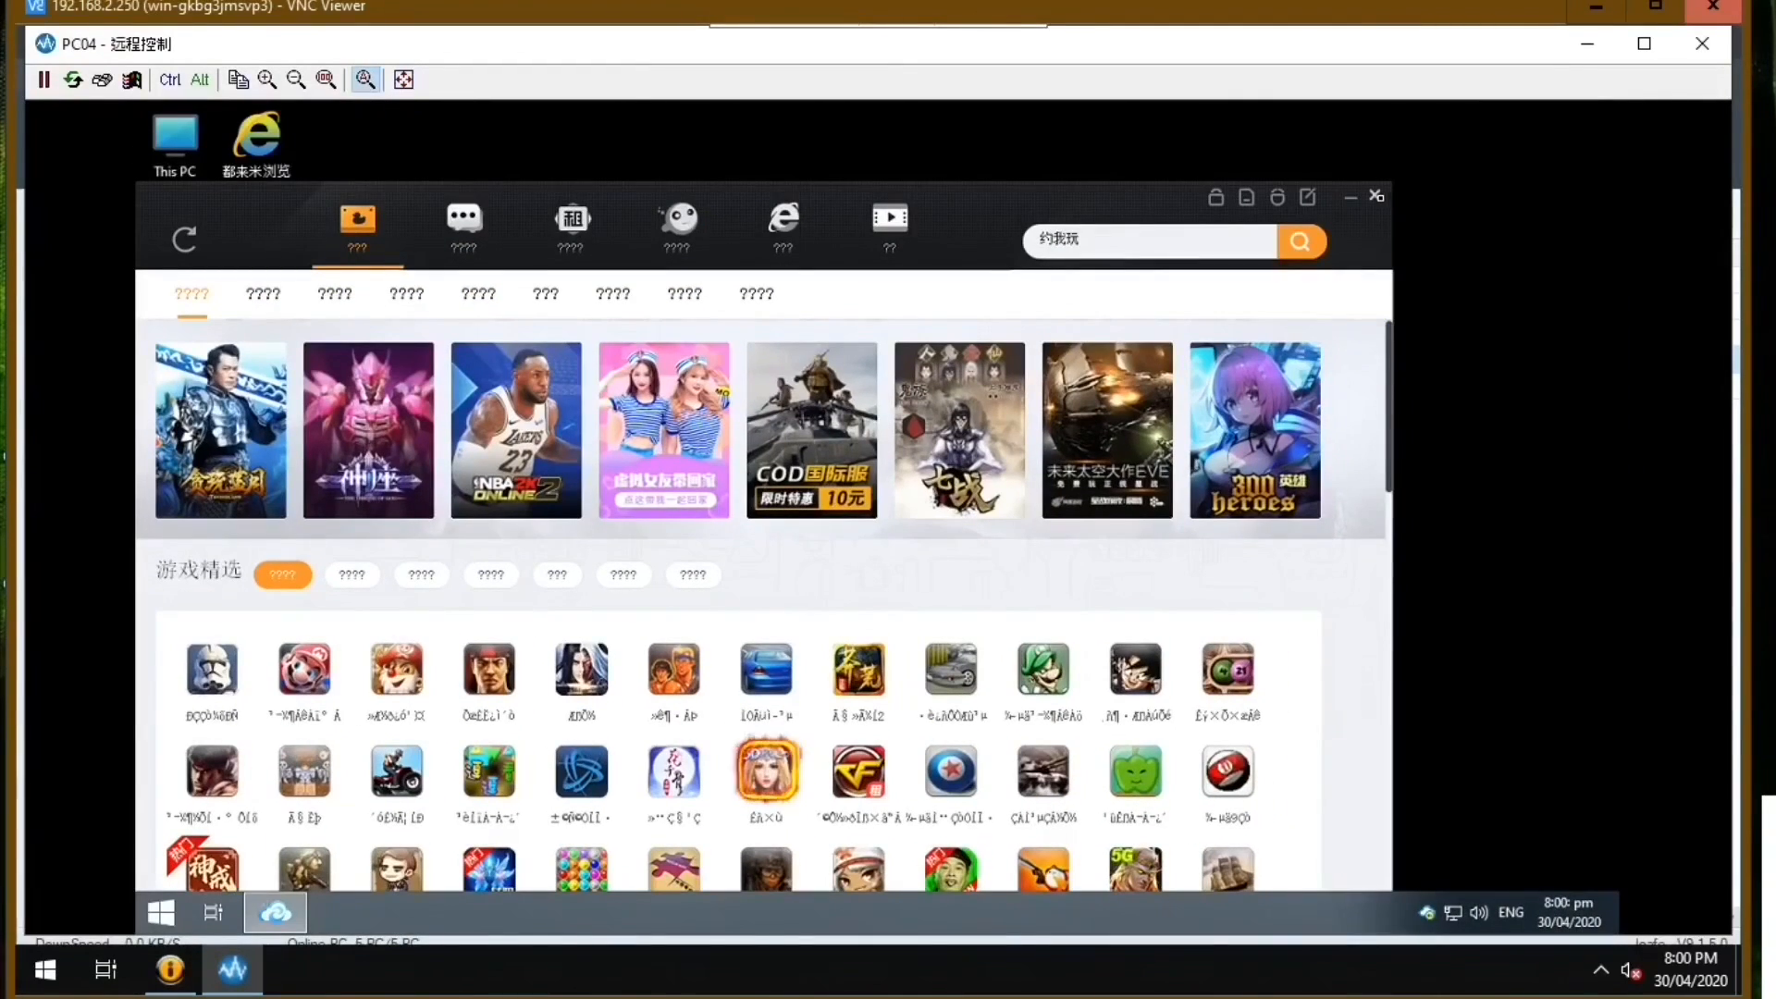
click(1377, 196)
Check PC04's display adapter in Device Manager through Computer Management, then close Computer Management.
right_click(190, 145)
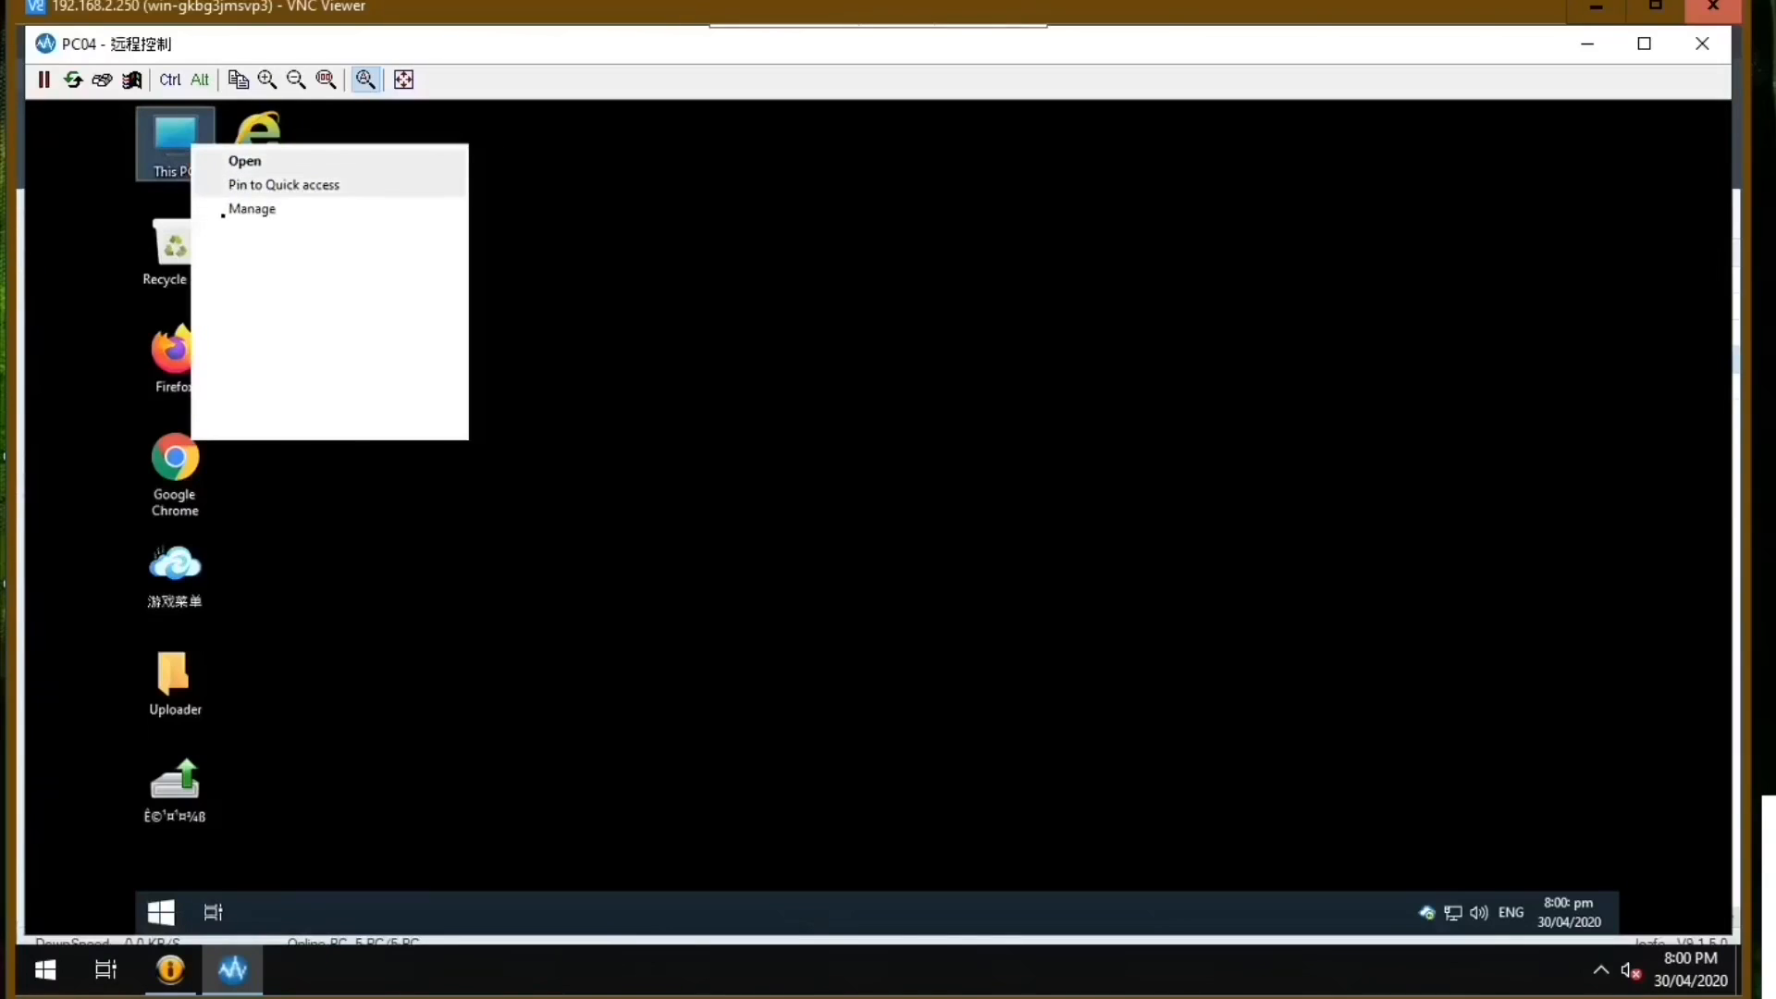
click(225, 212)
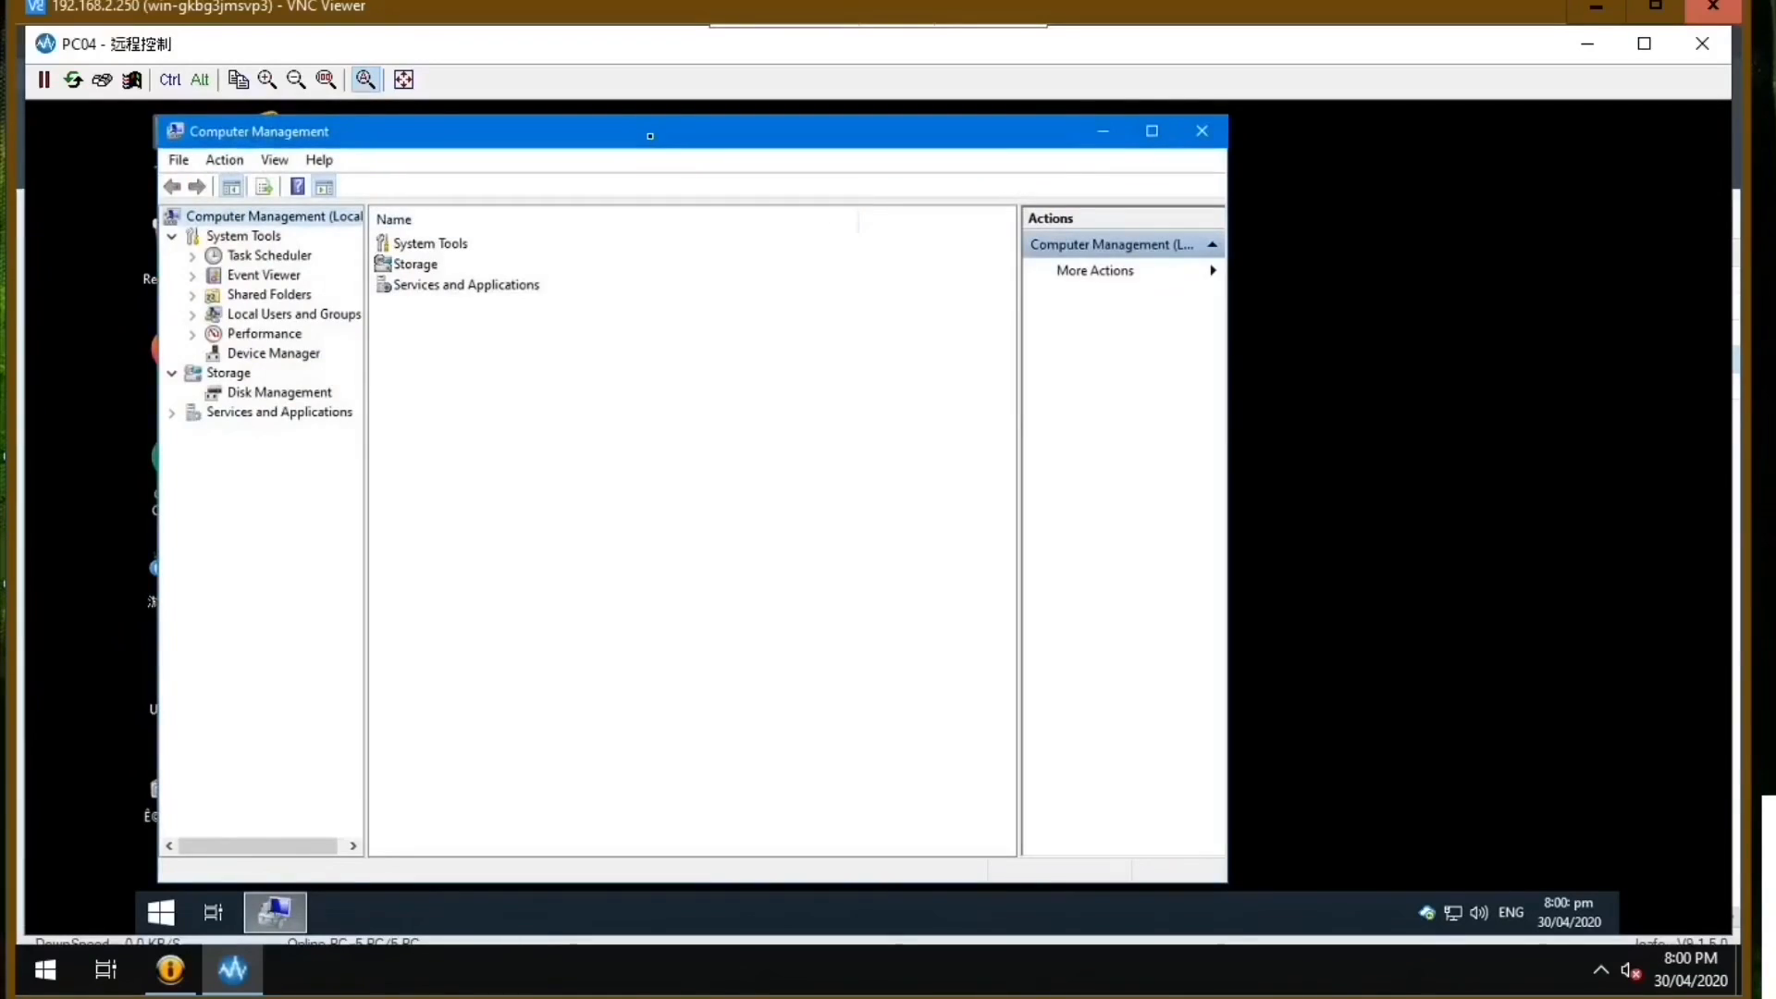
drag(650, 136, 885, 177)
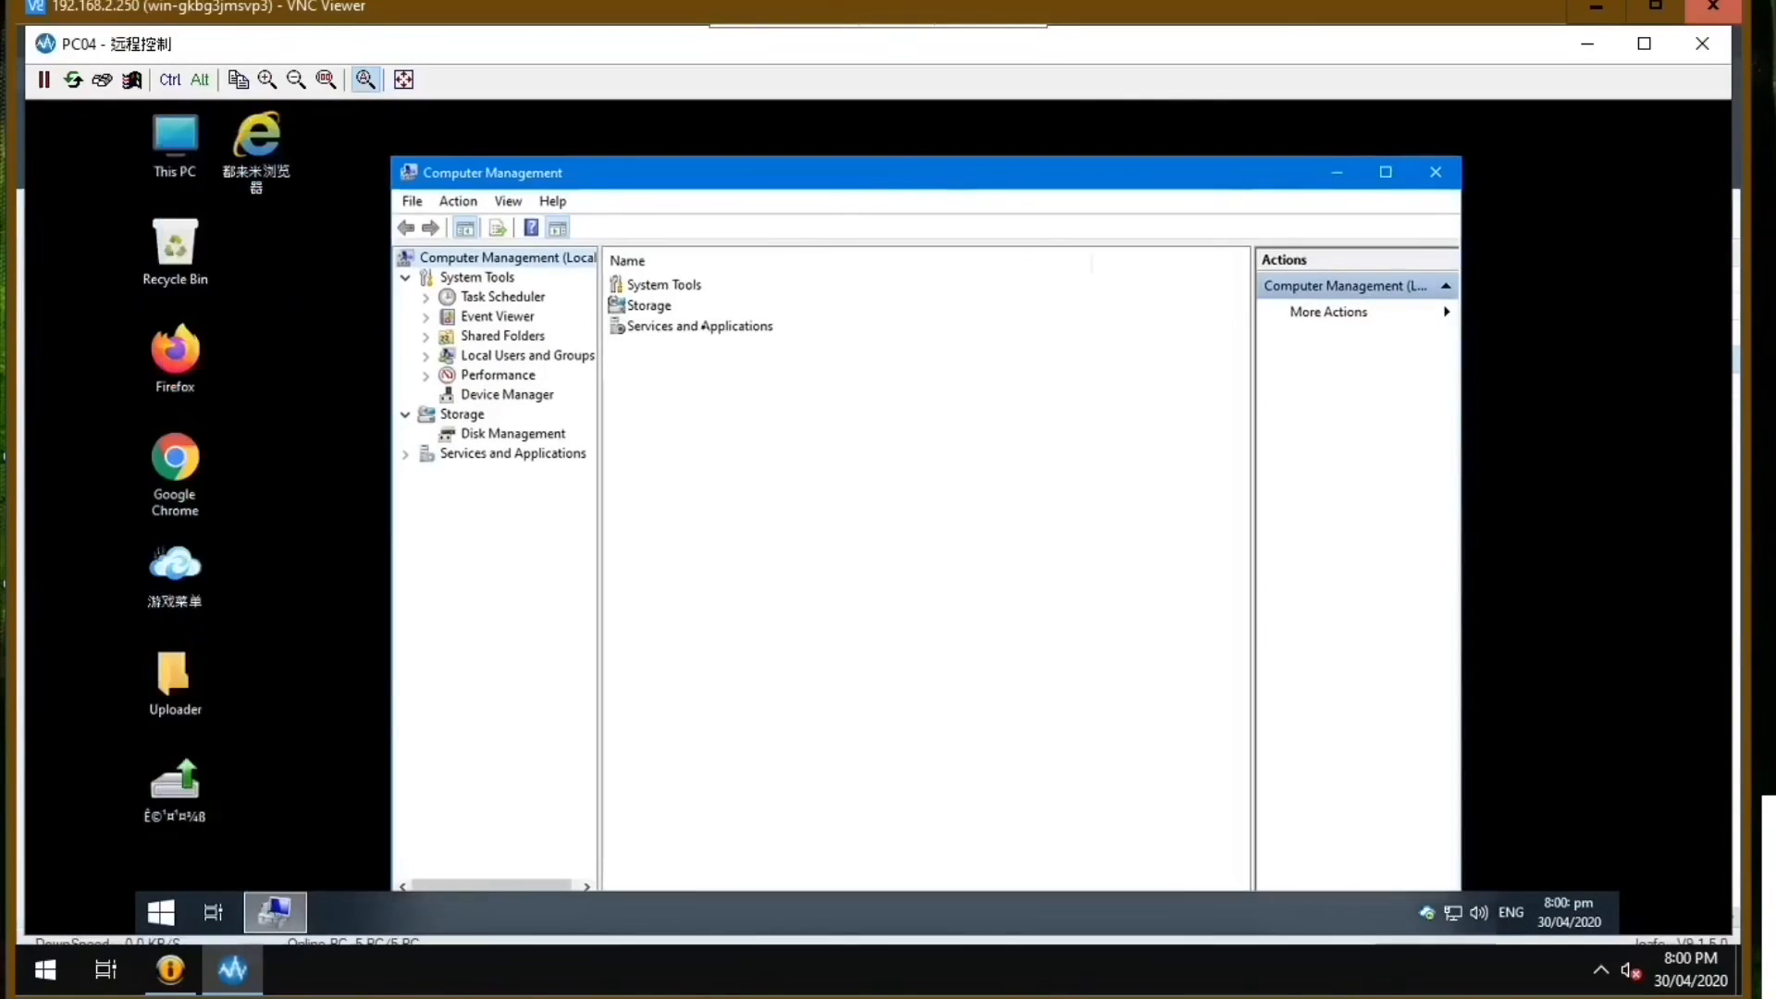
click(507, 394)
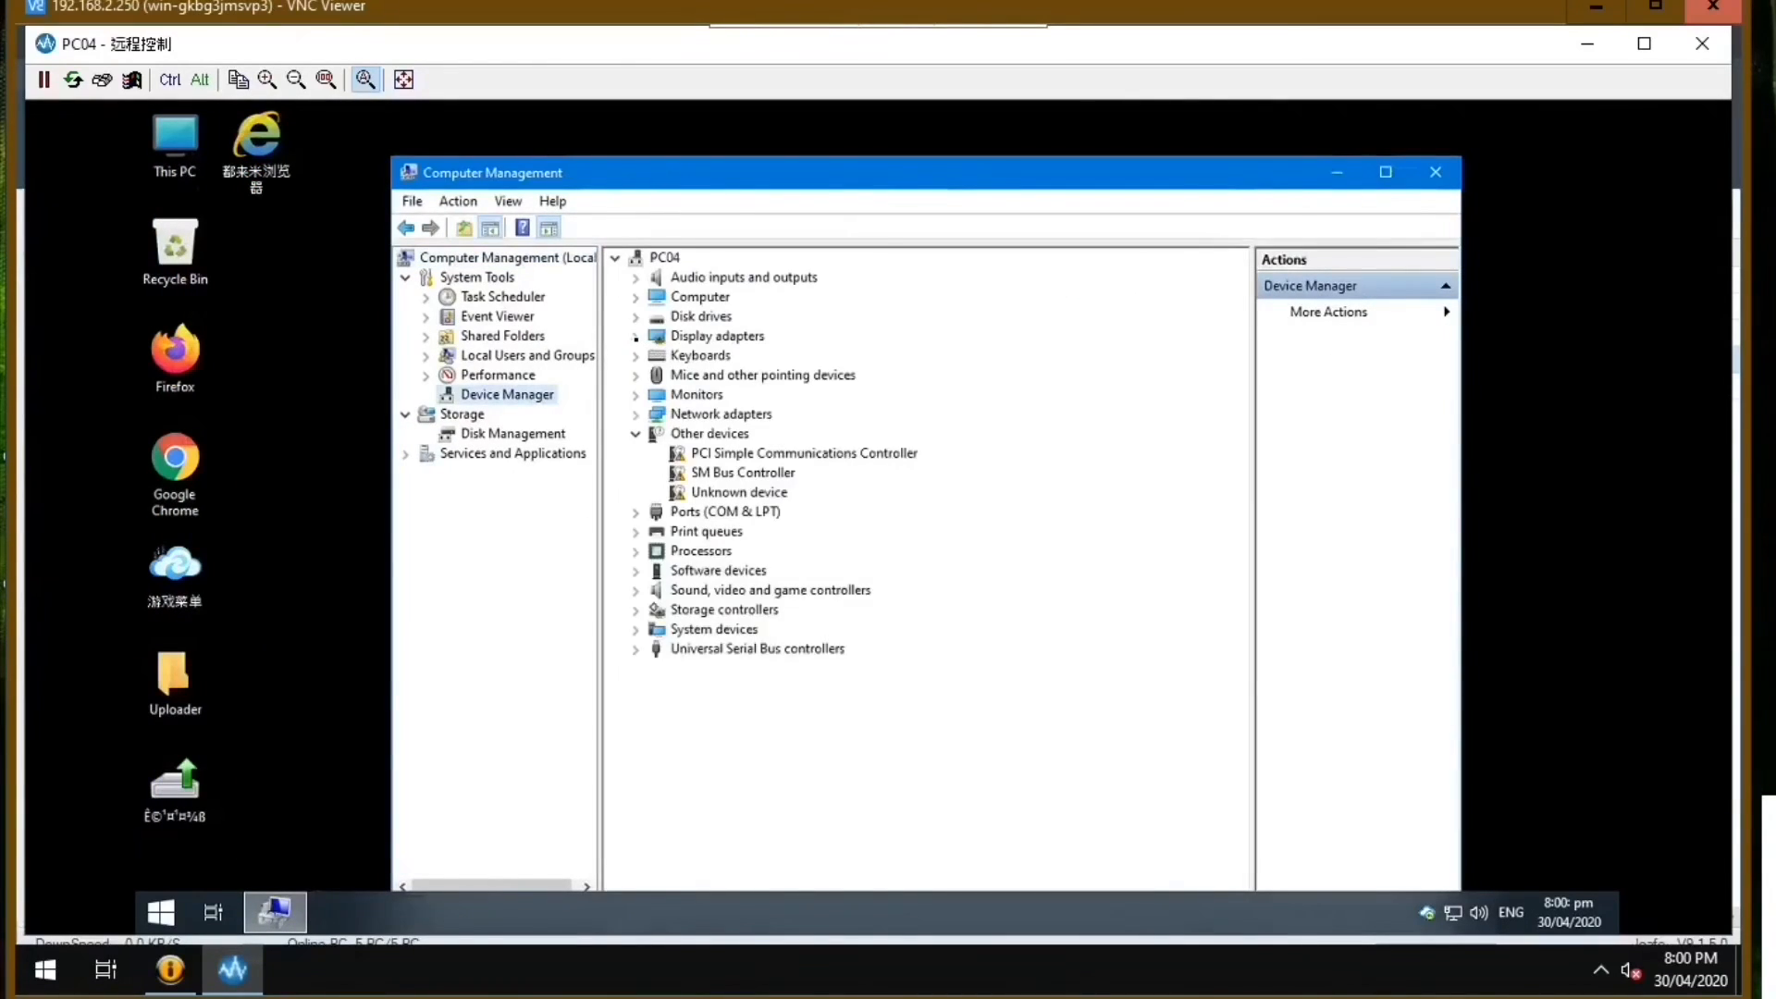
click(636, 337)
click(800, 359)
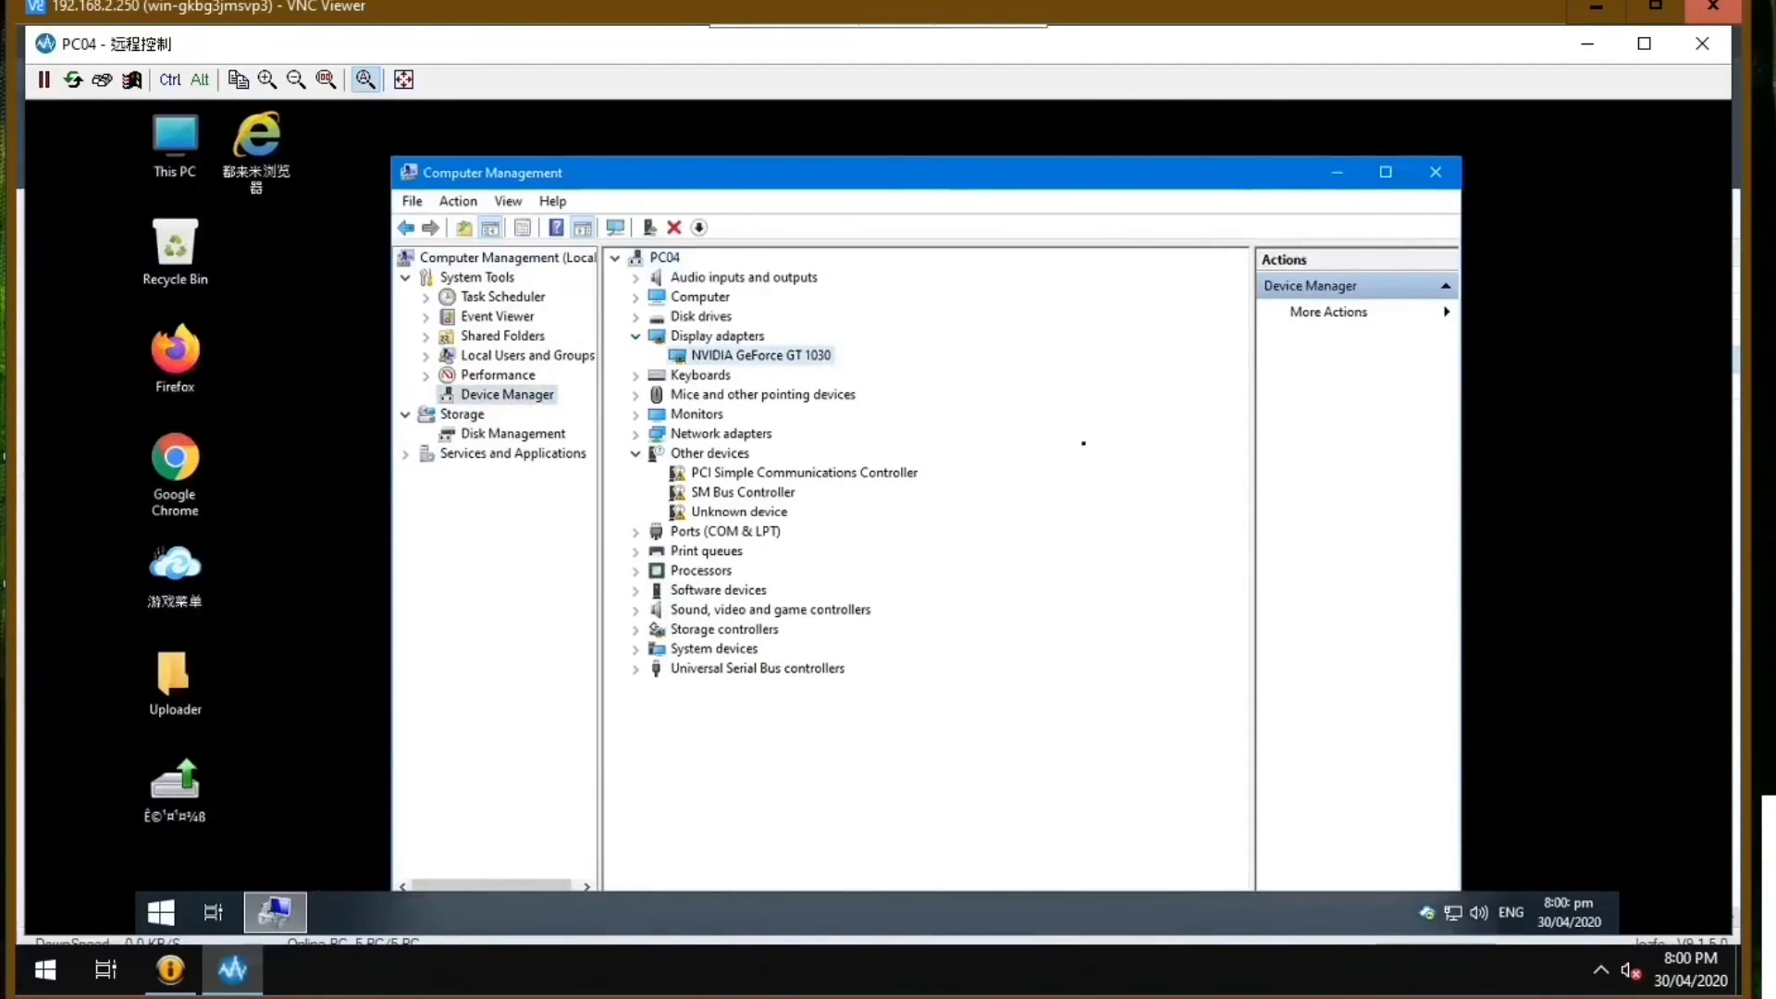
click(1436, 172)
Open NVIDIA Control Panel on PC04 and look through its 3D Settings and Display pages.
right_click(645, 211)
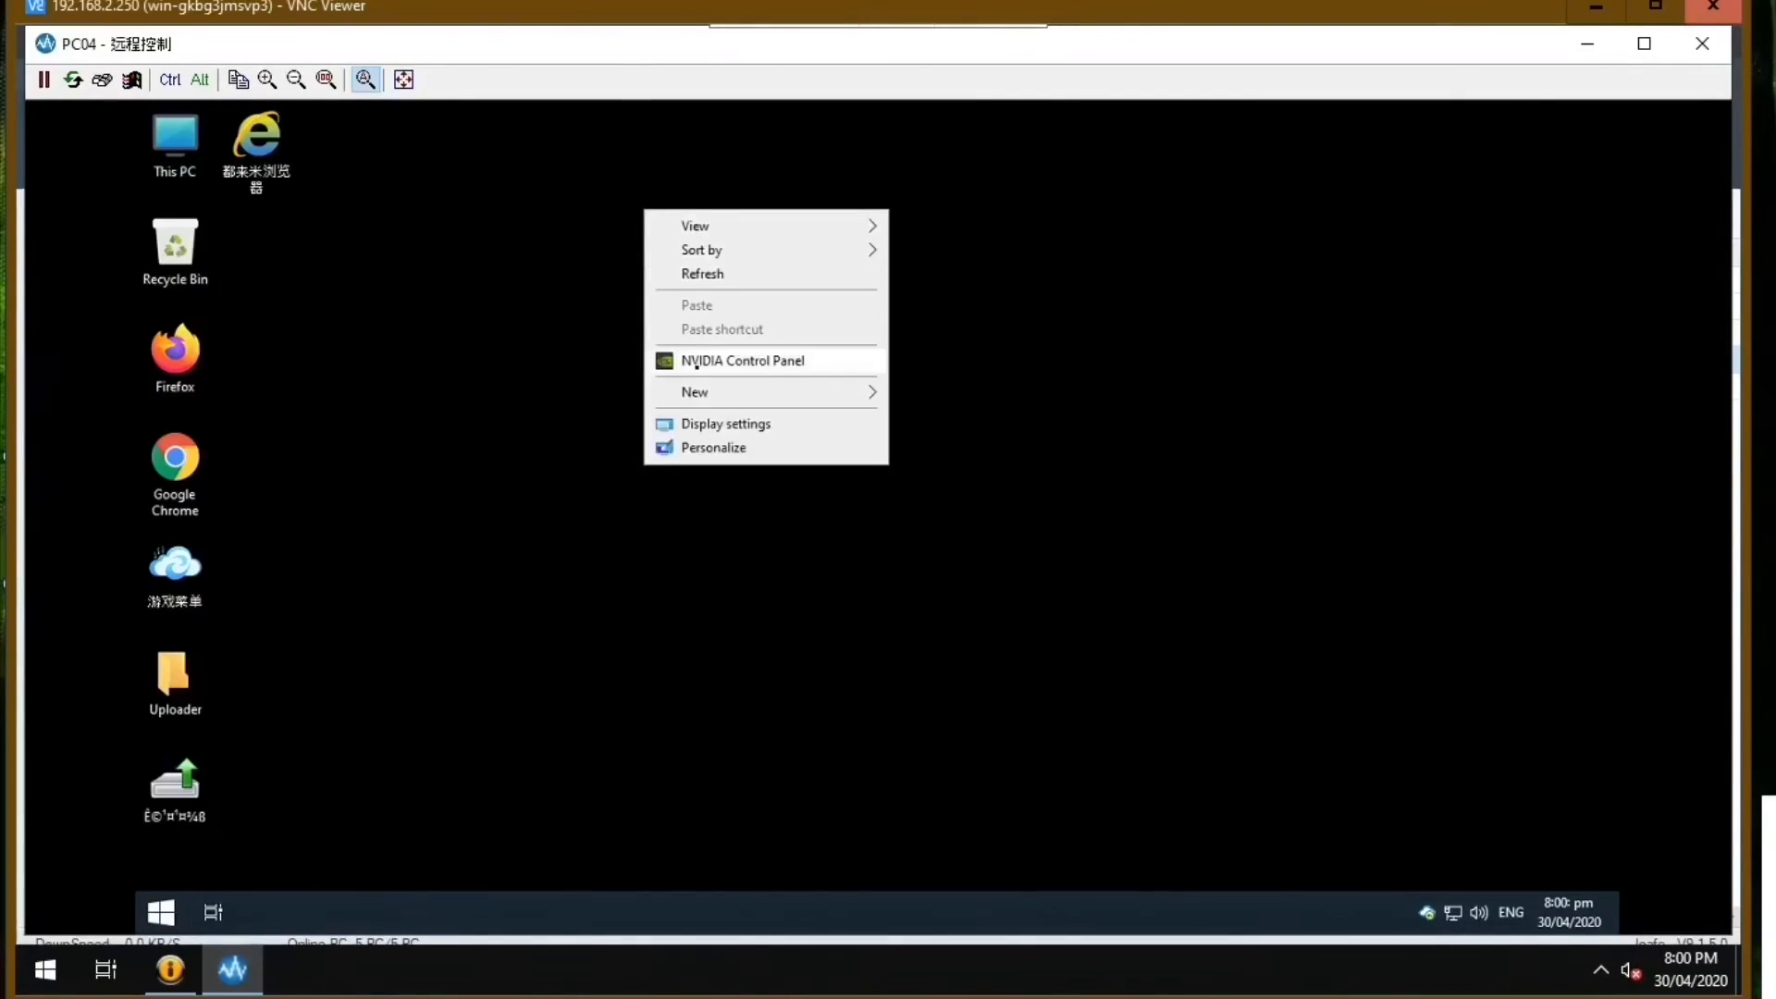
click(697, 362)
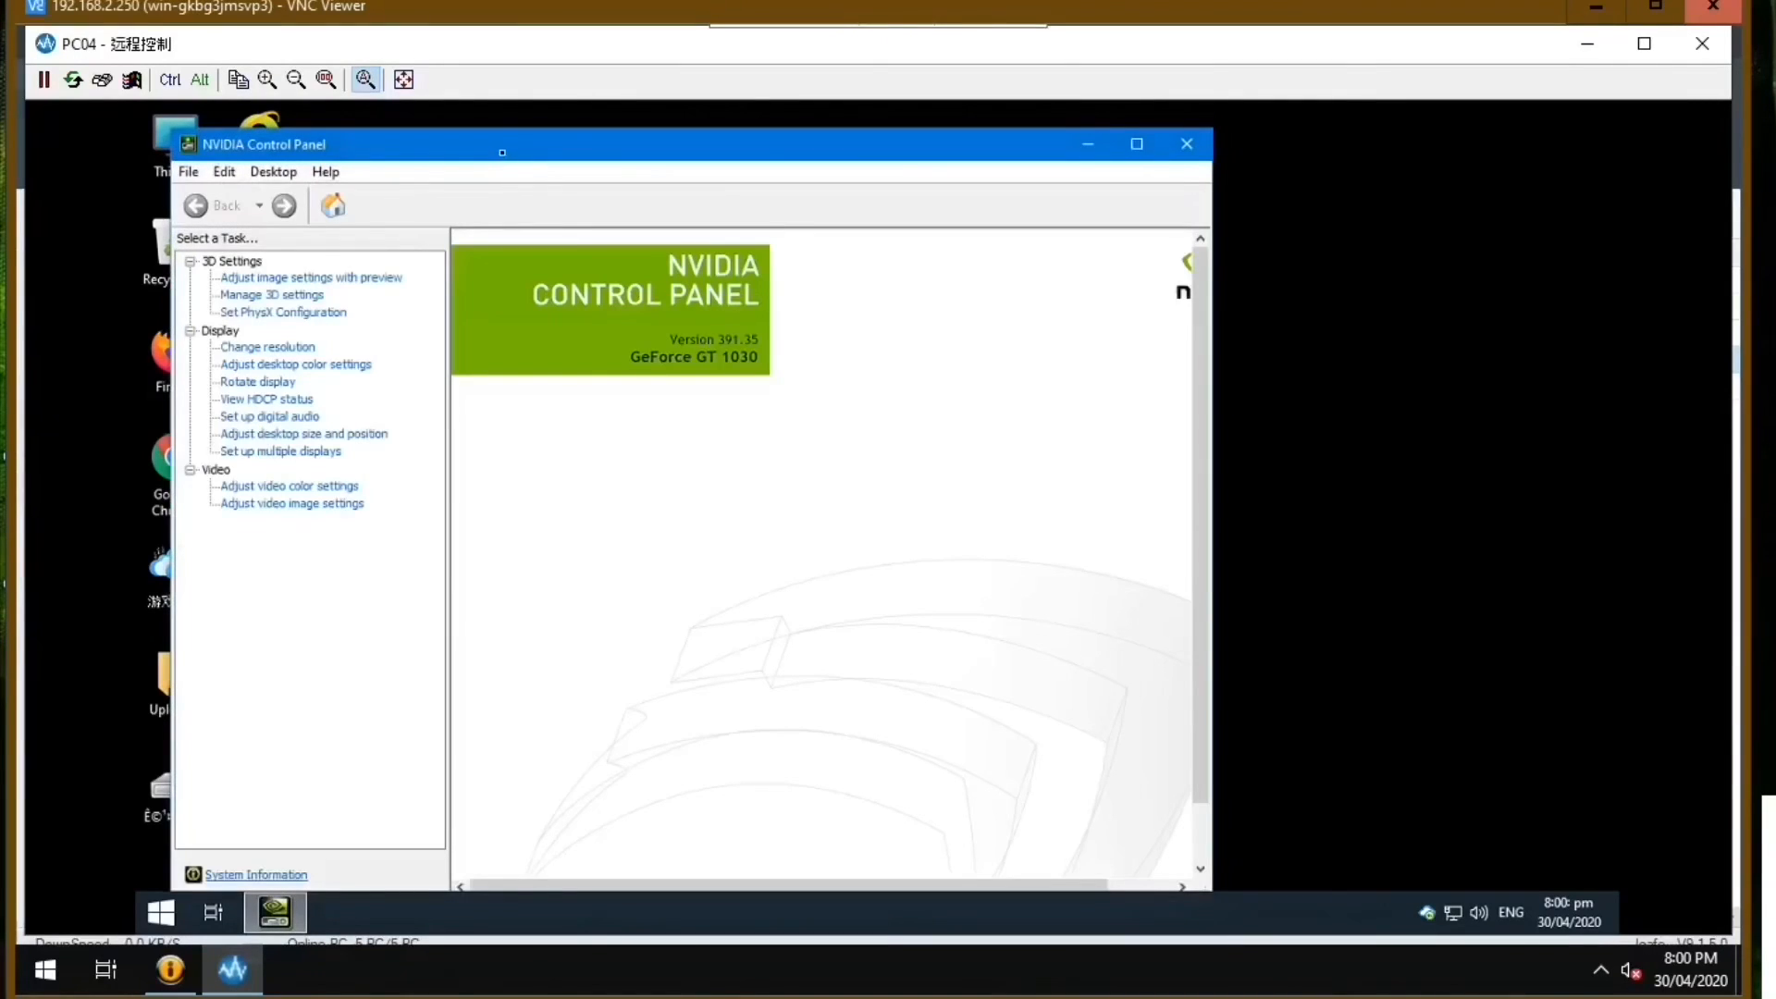
drag(502, 152, 671, 168)
click(470, 328)
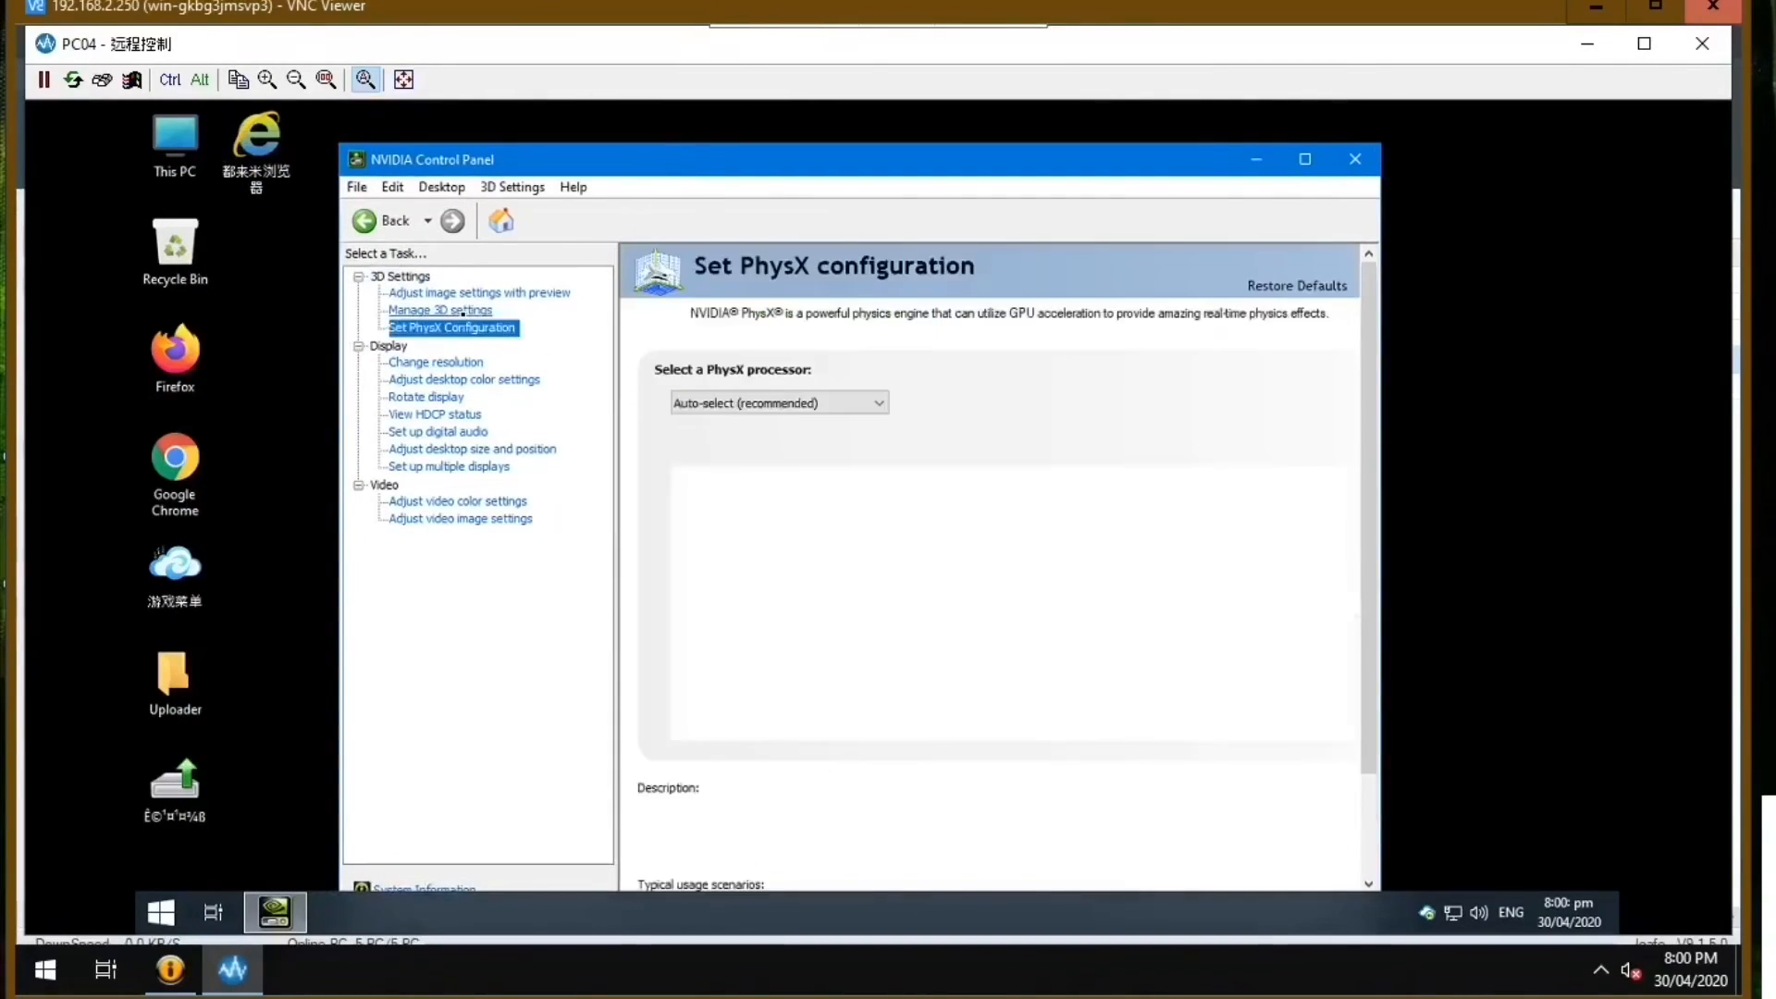
click(441, 310)
click(433, 396)
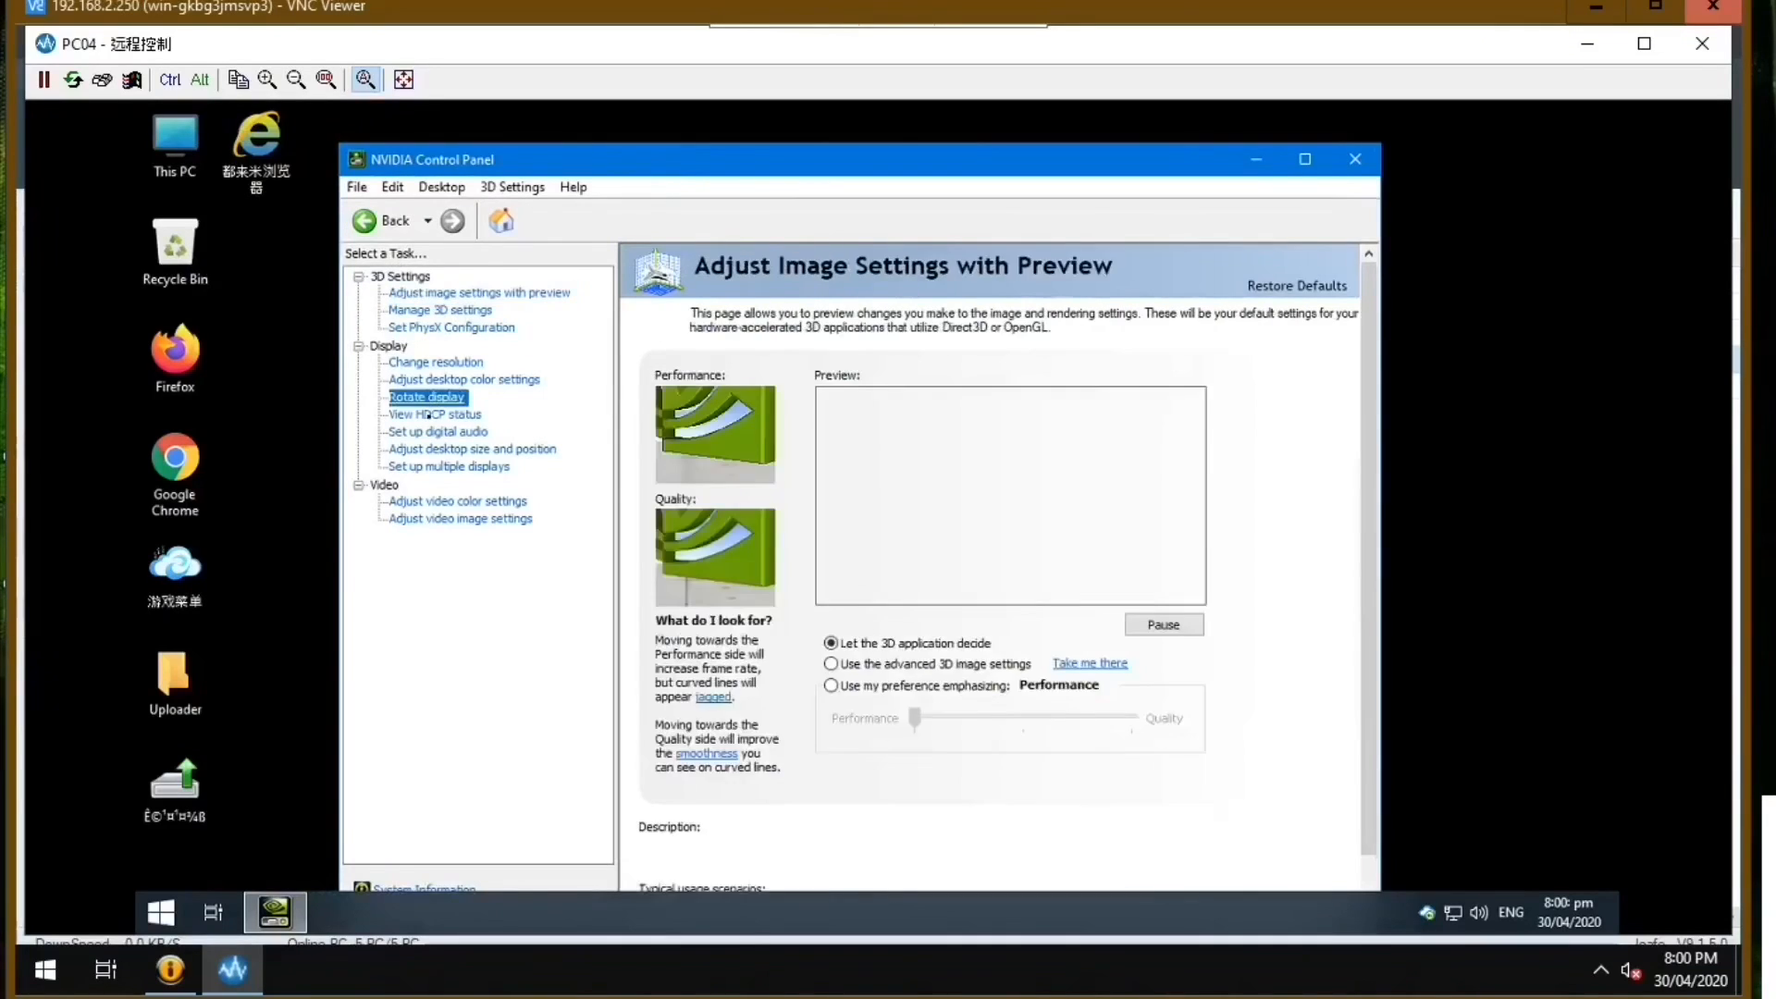
click(435, 431)
click(435, 415)
click(443, 449)
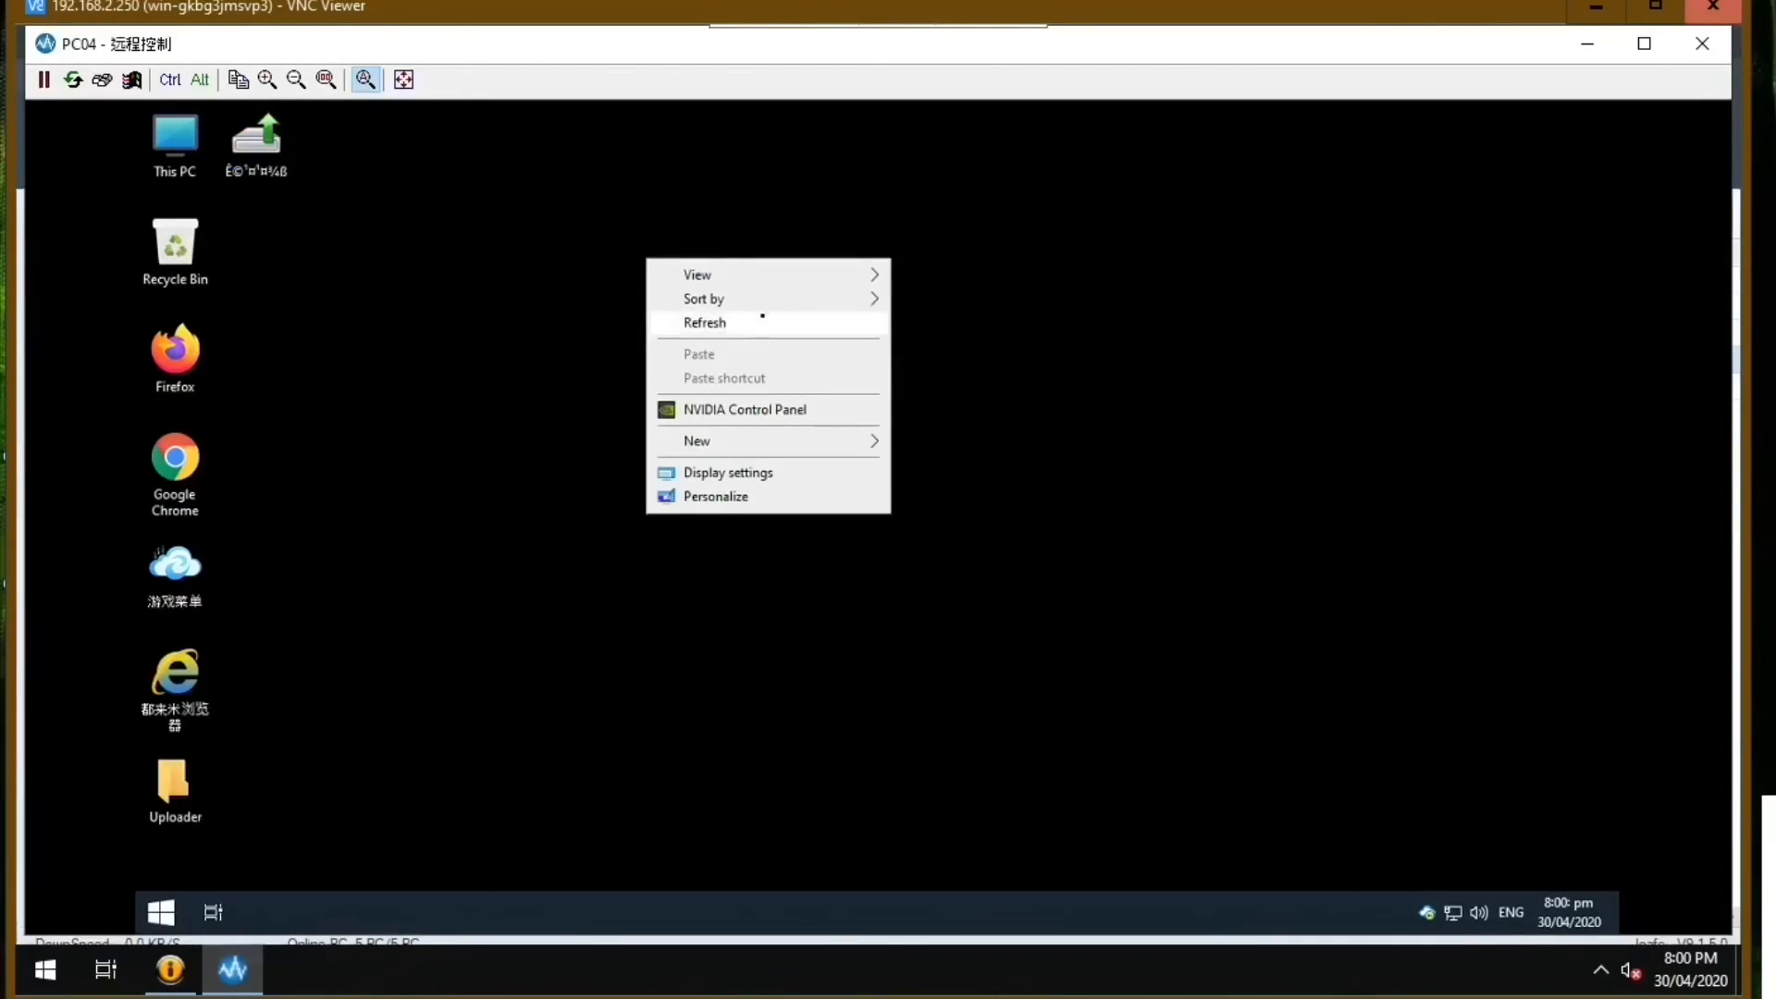
Refresh the PC04 desktop several times, then close its remote control window.
click(765, 323)
right_click(663, 230)
click(785, 297)
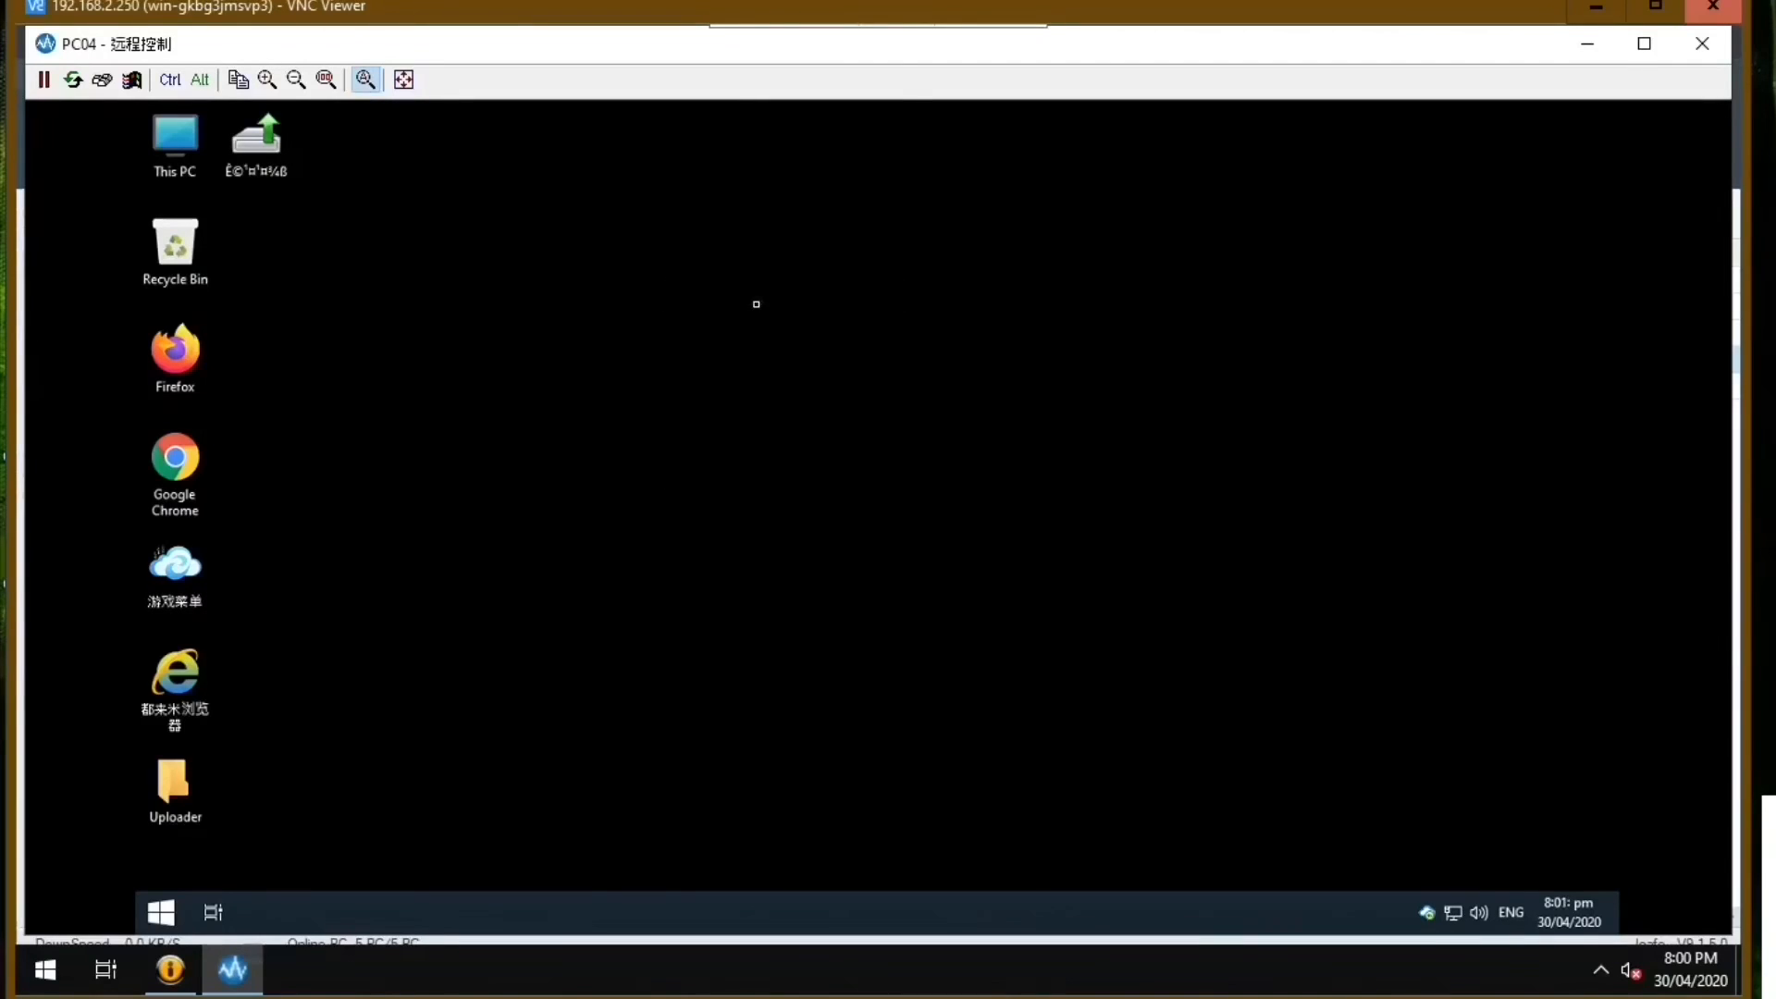
right_click(654, 274)
click(703, 336)
right_click(606, 319)
click(637, 387)
right_click(1293, 271)
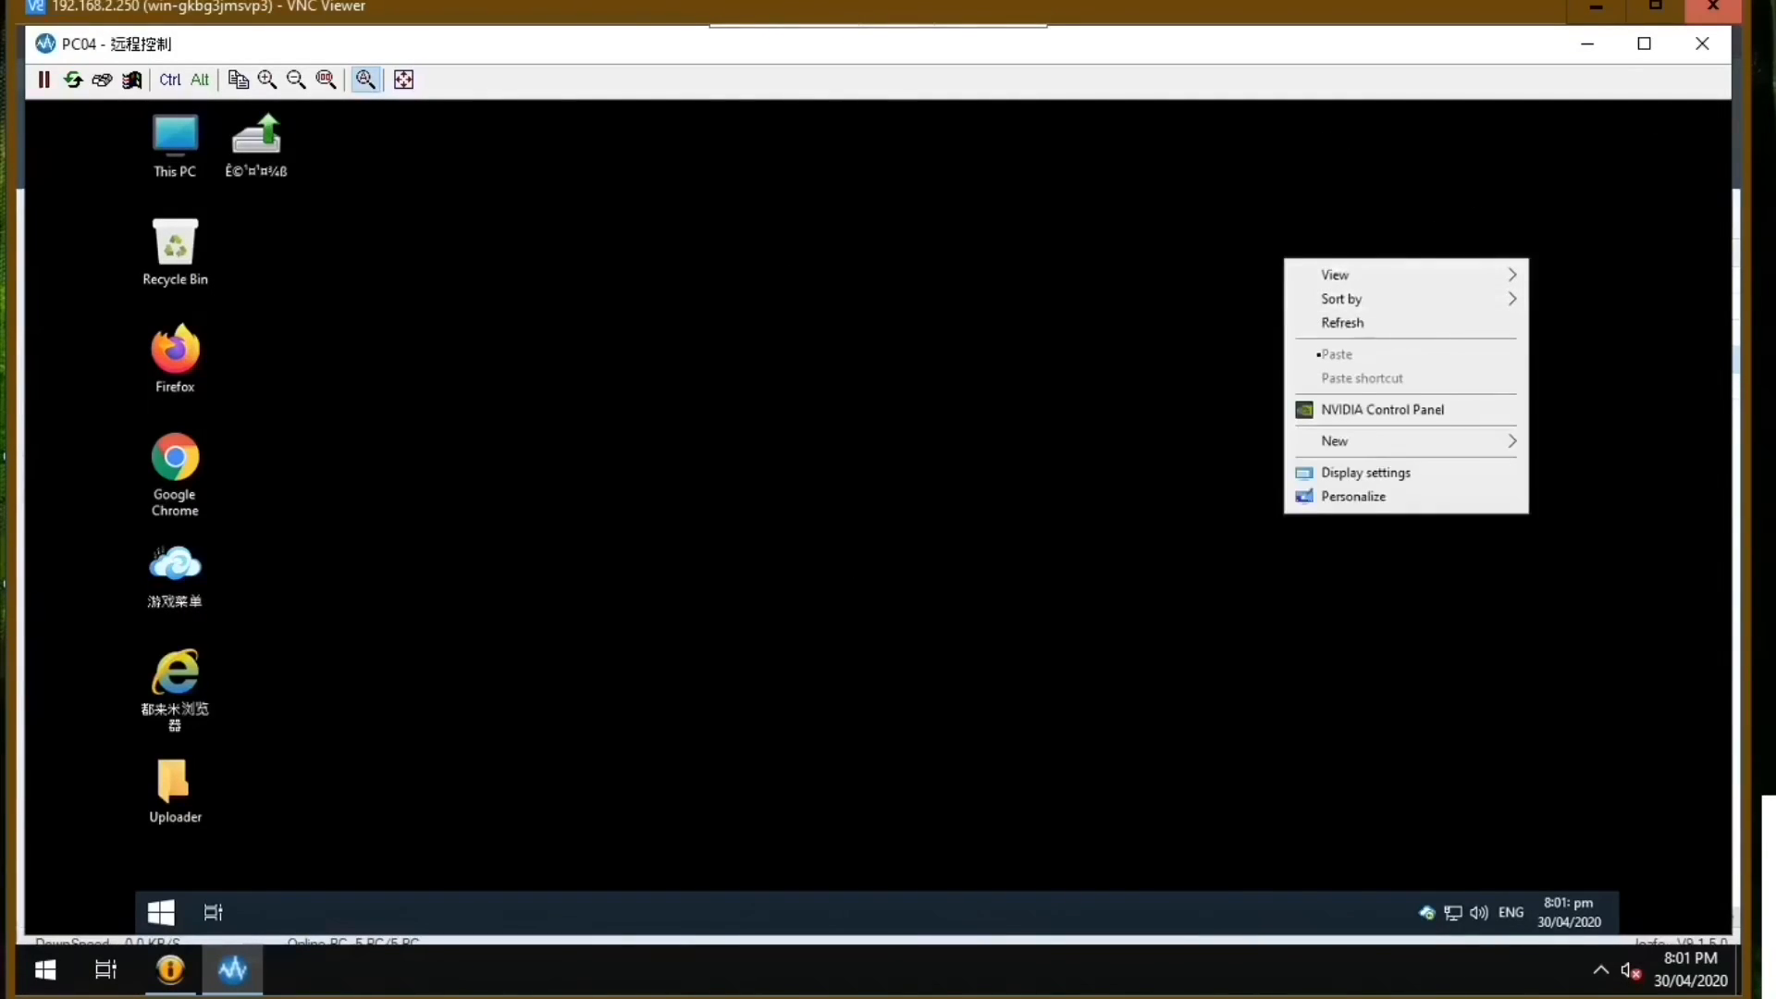
click(1323, 323)
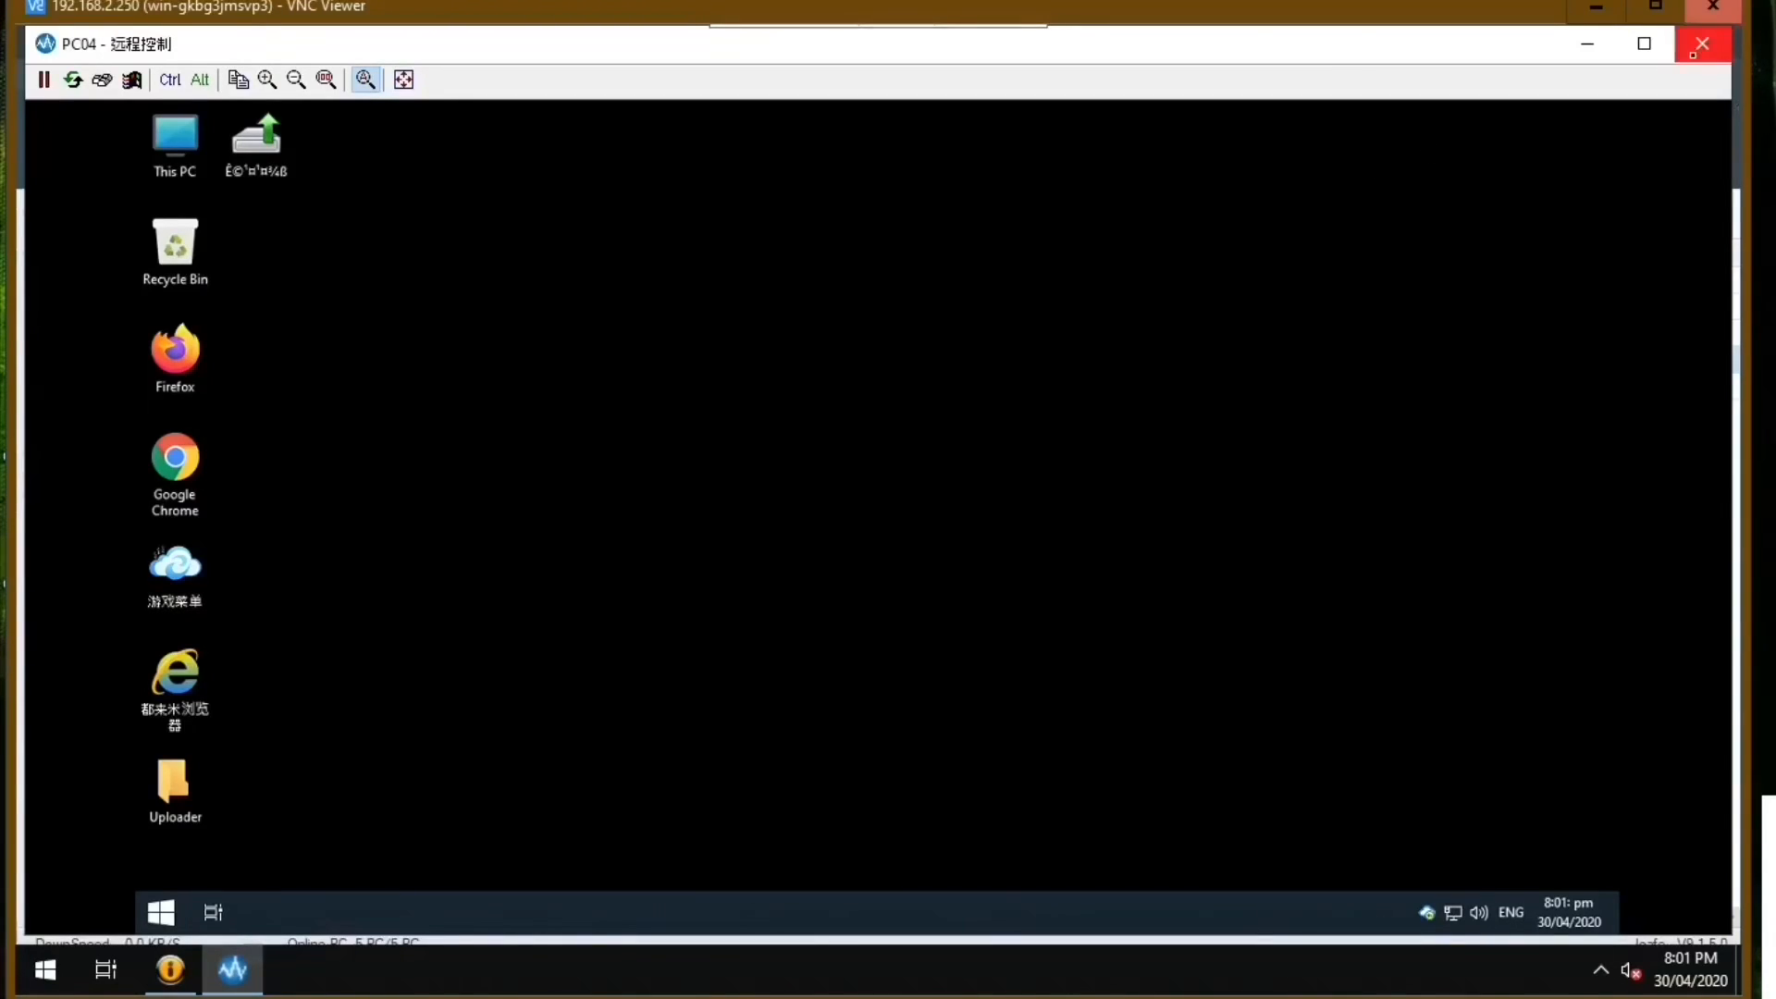
click(1709, 46)
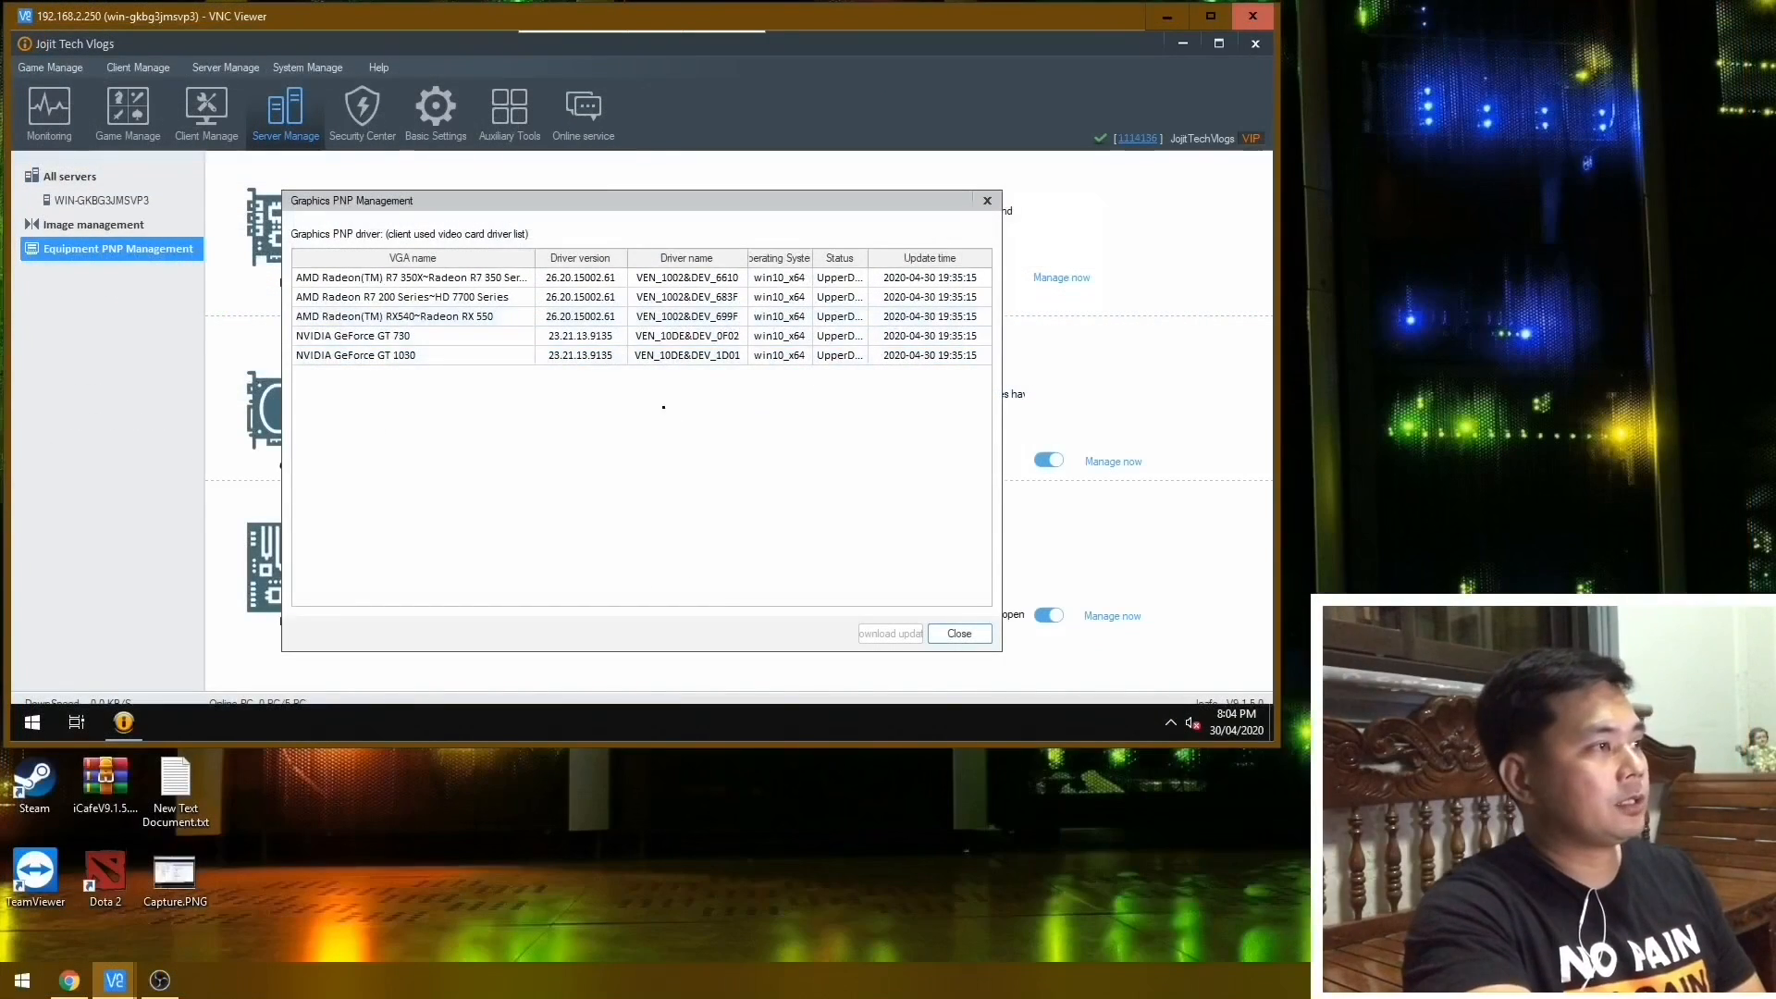
Review the AMD Radeon and NVIDIA GeForce entries in the Graphics PNP driver list, then close Graphics PNP Management.
click(417, 317)
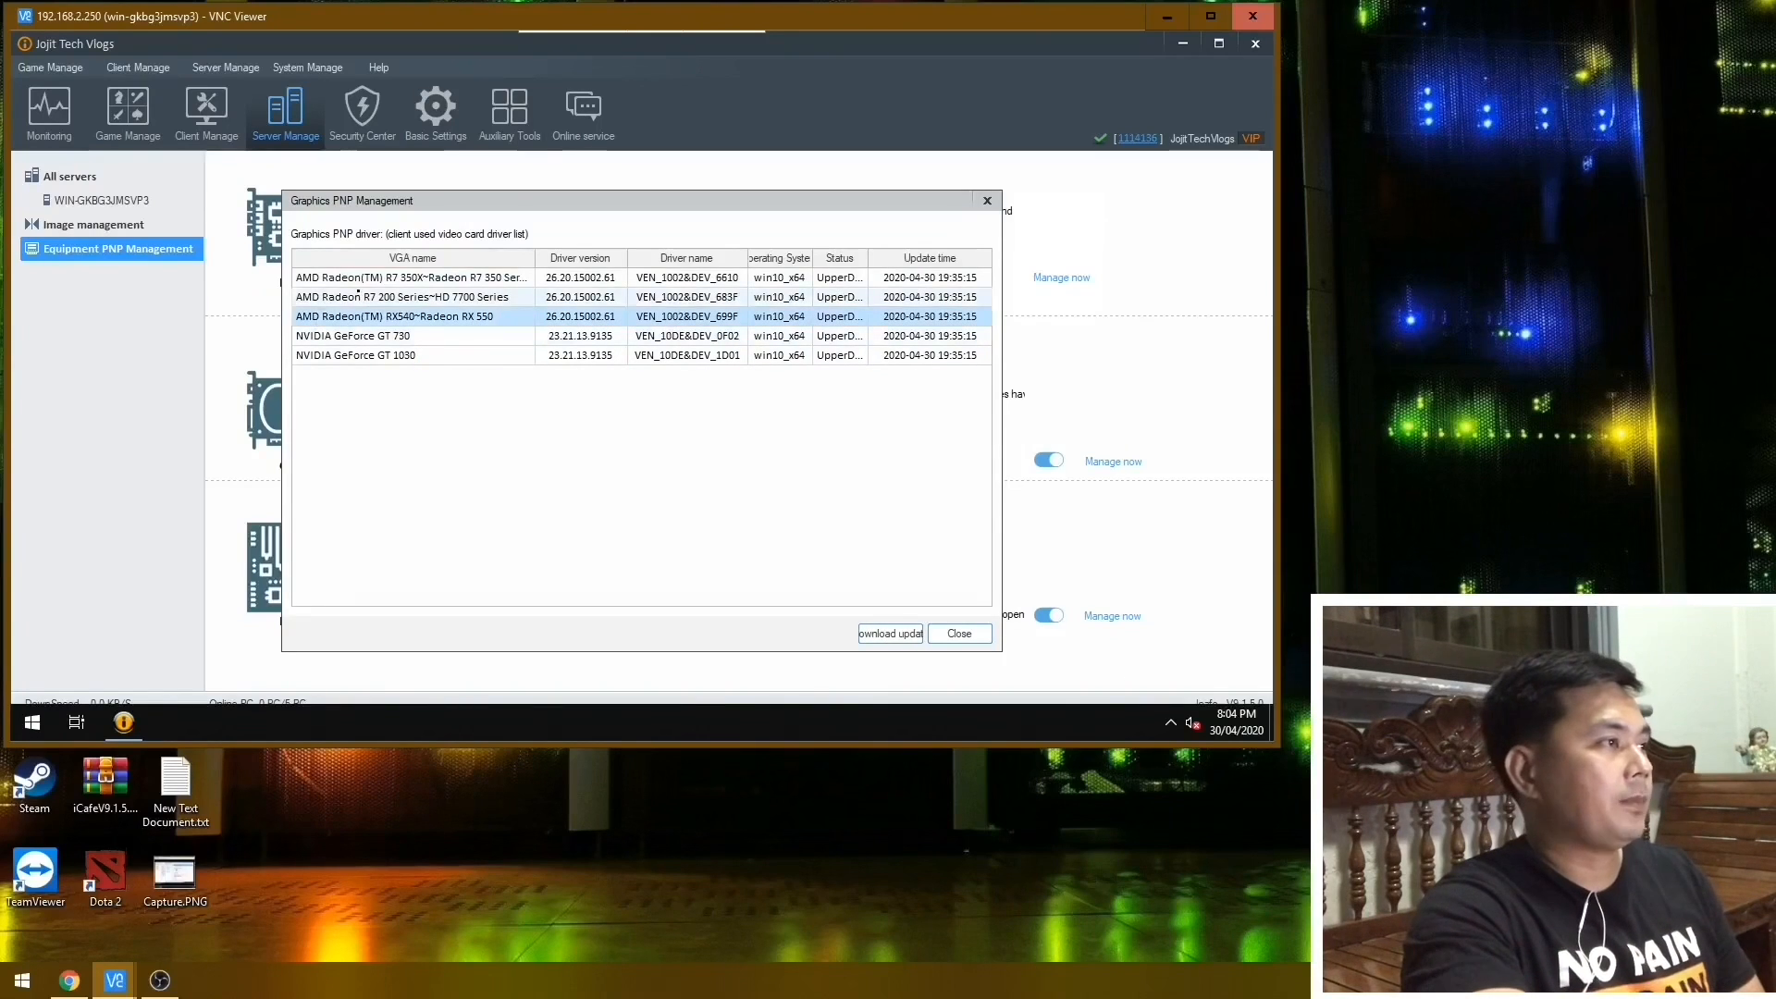
click(358, 278)
click(356, 297)
click(350, 317)
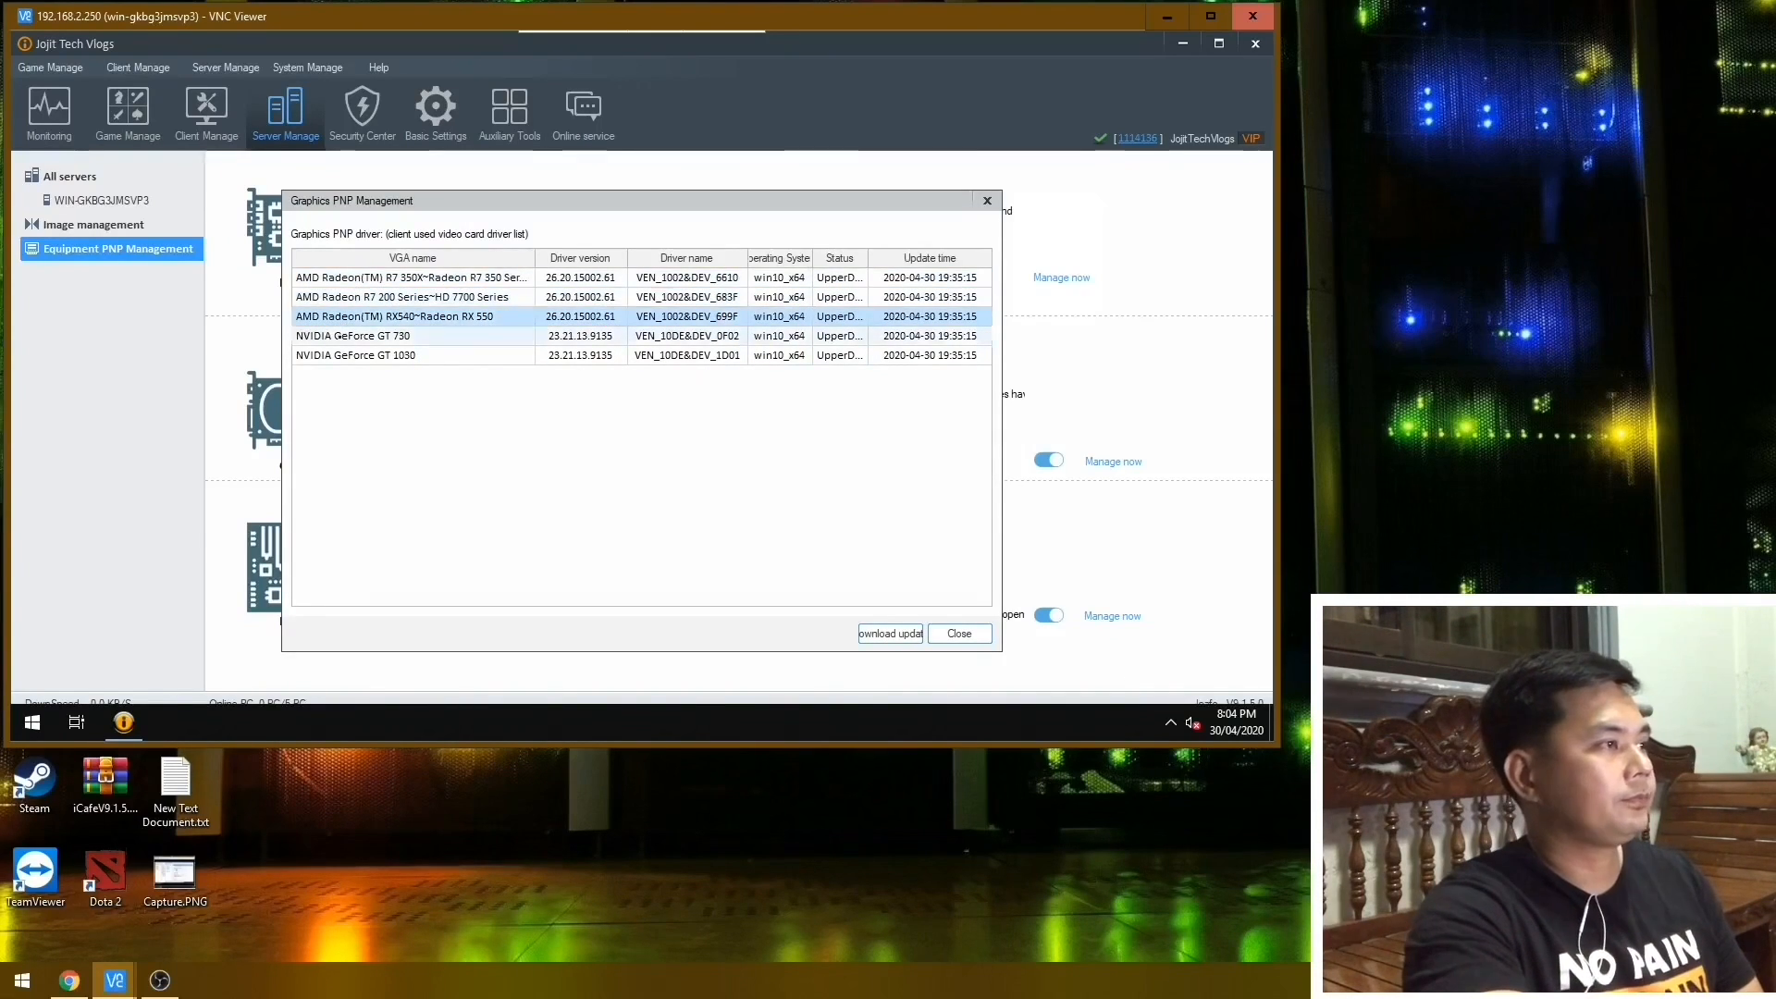
click(417, 336)
click(417, 355)
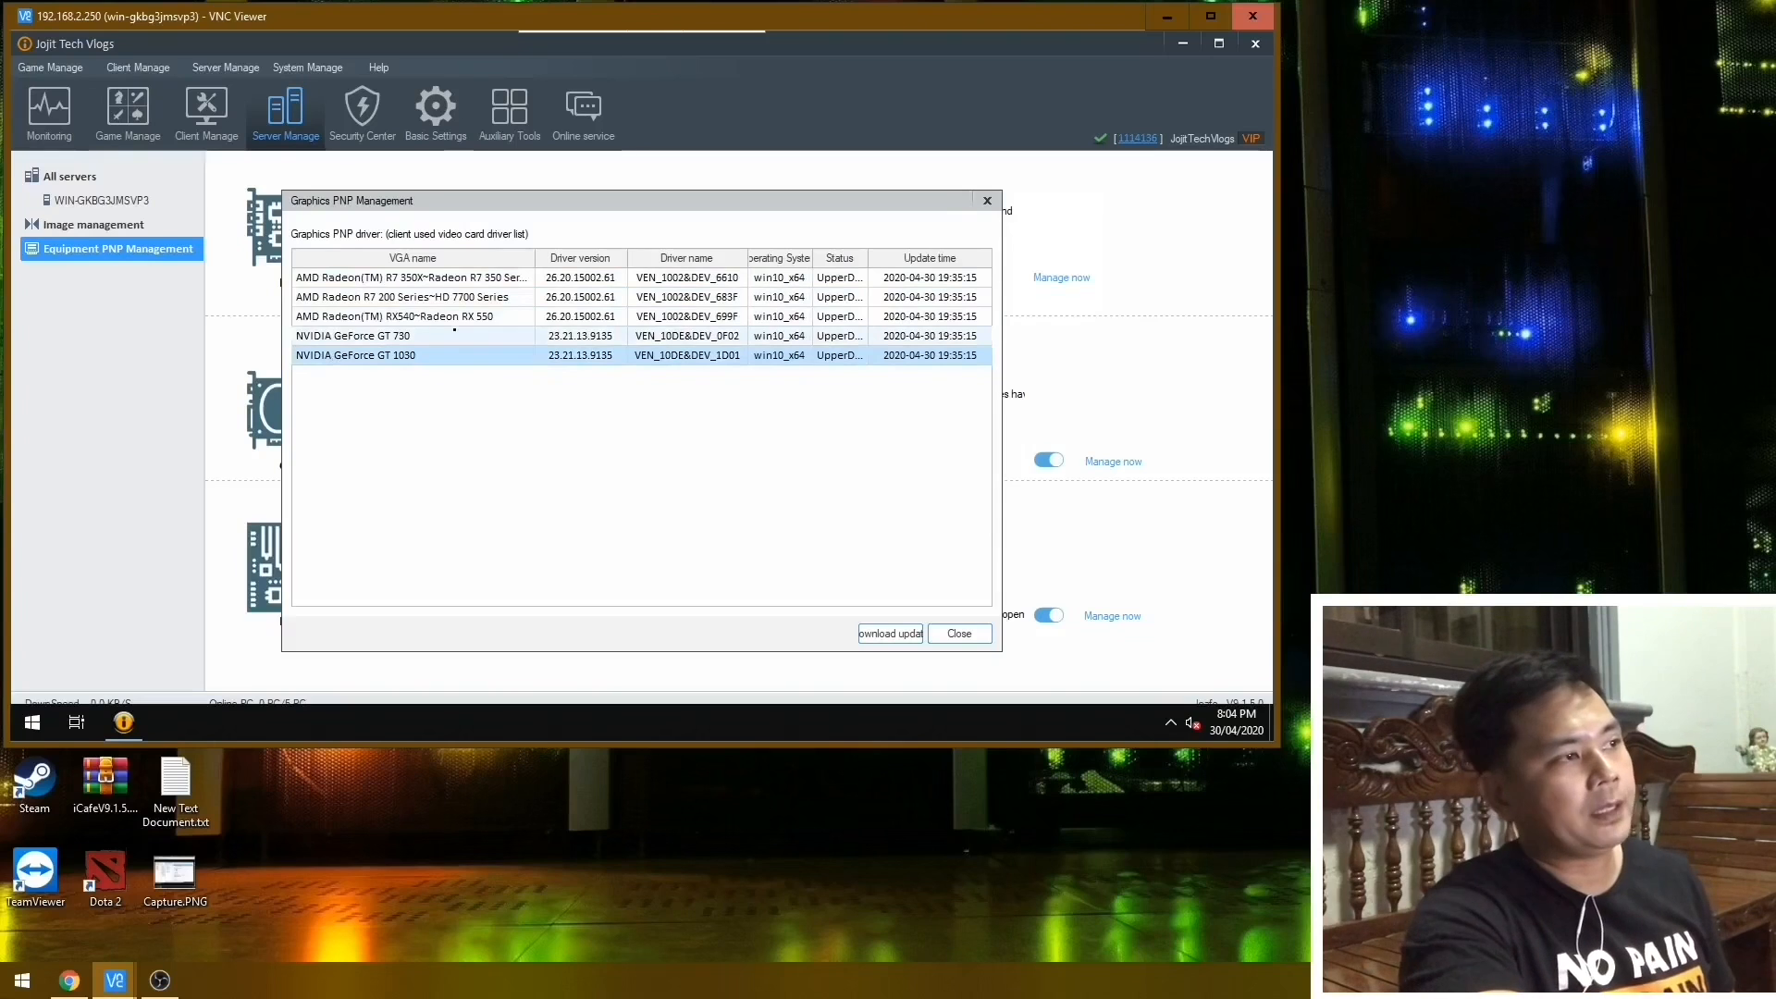
click(398, 277)
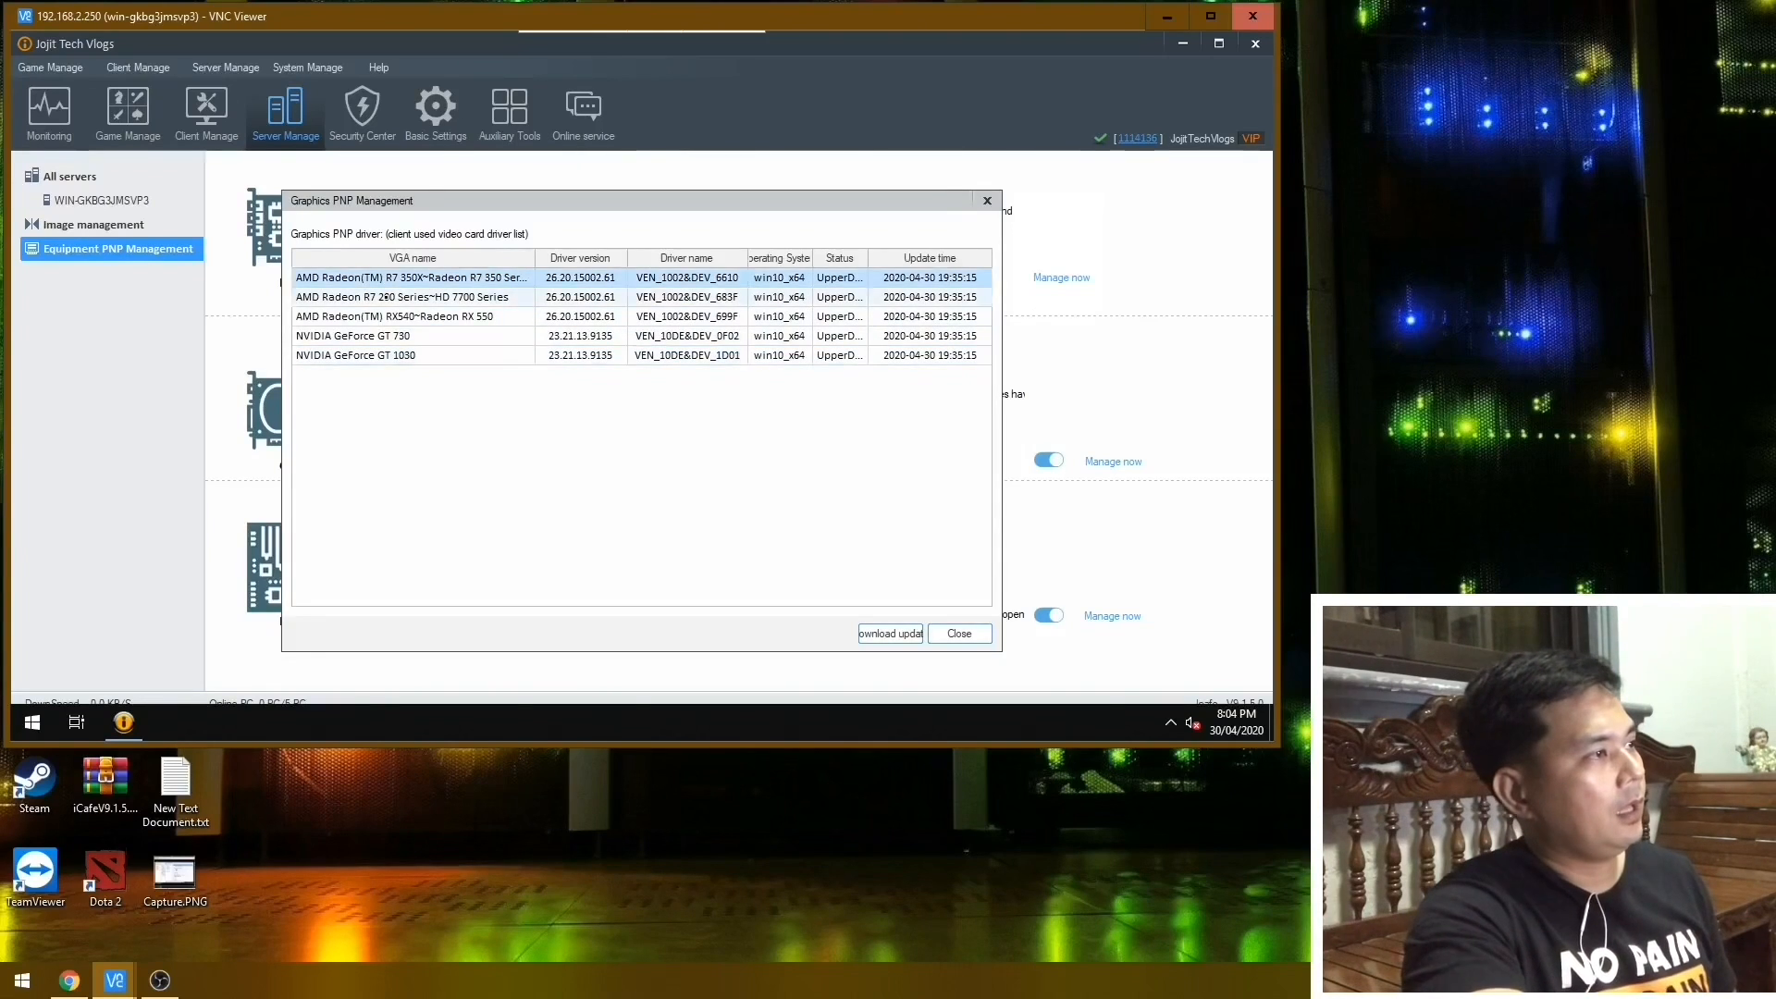
click(382, 297)
click(377, 317)
click(374, 336)
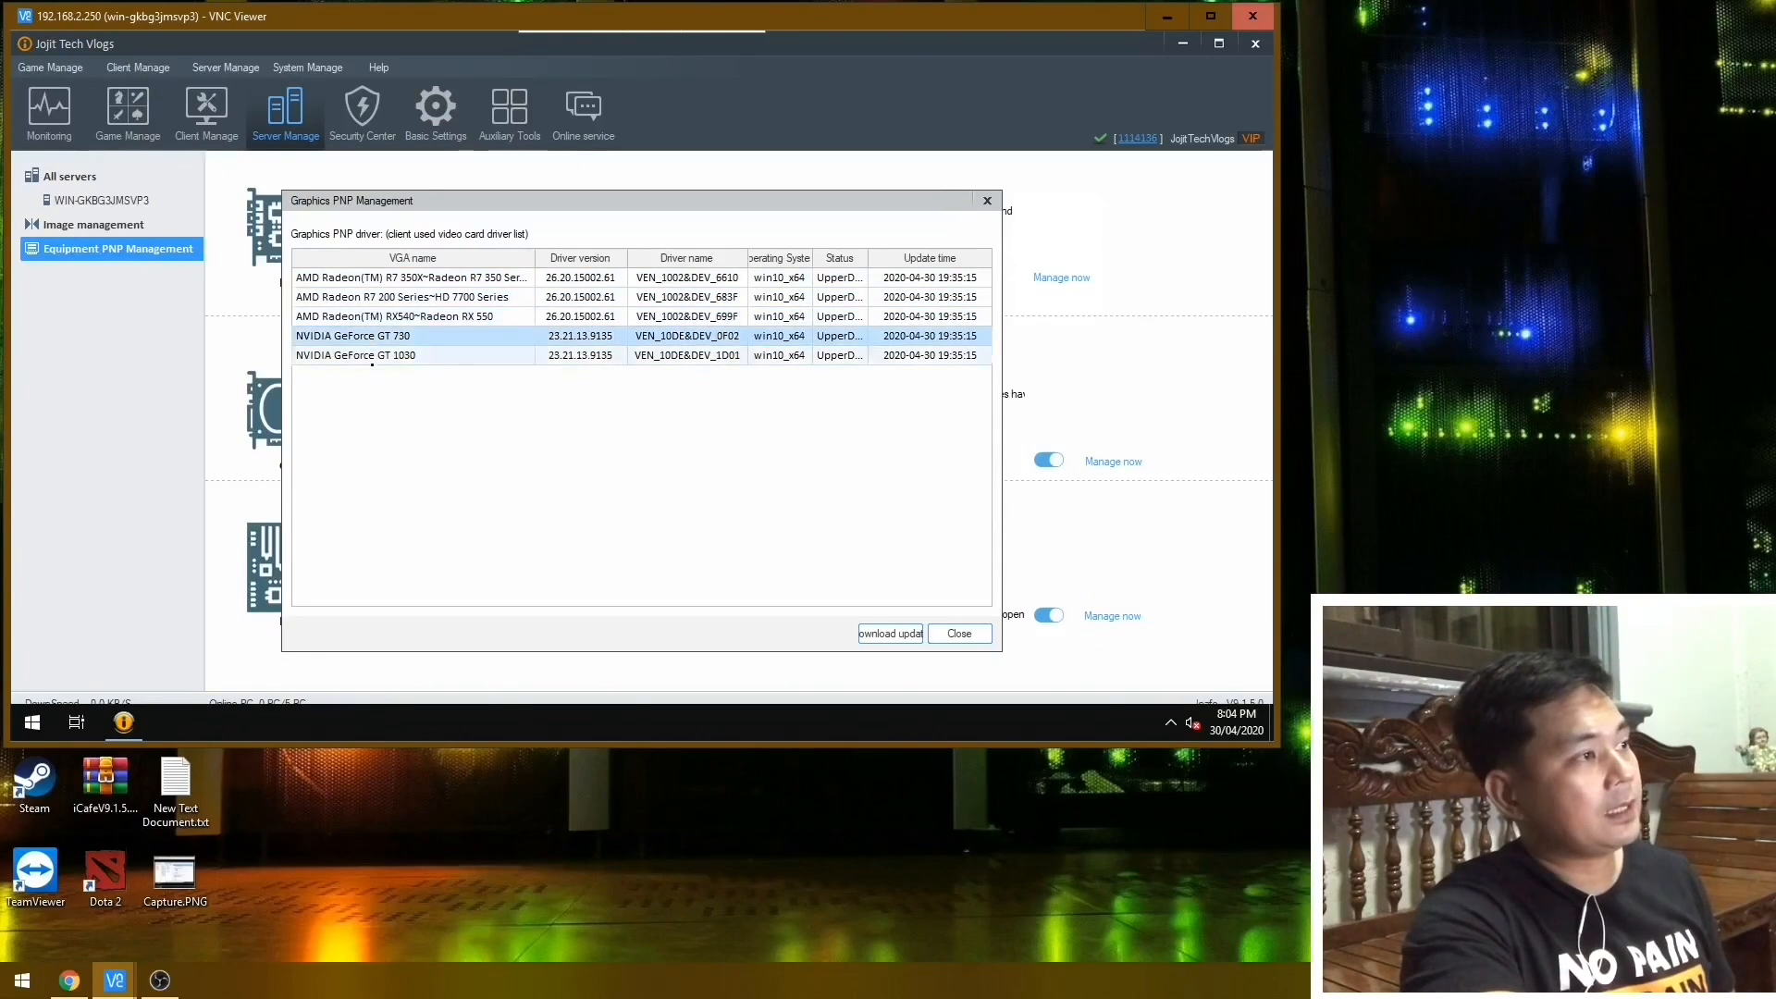
click(372, 357)
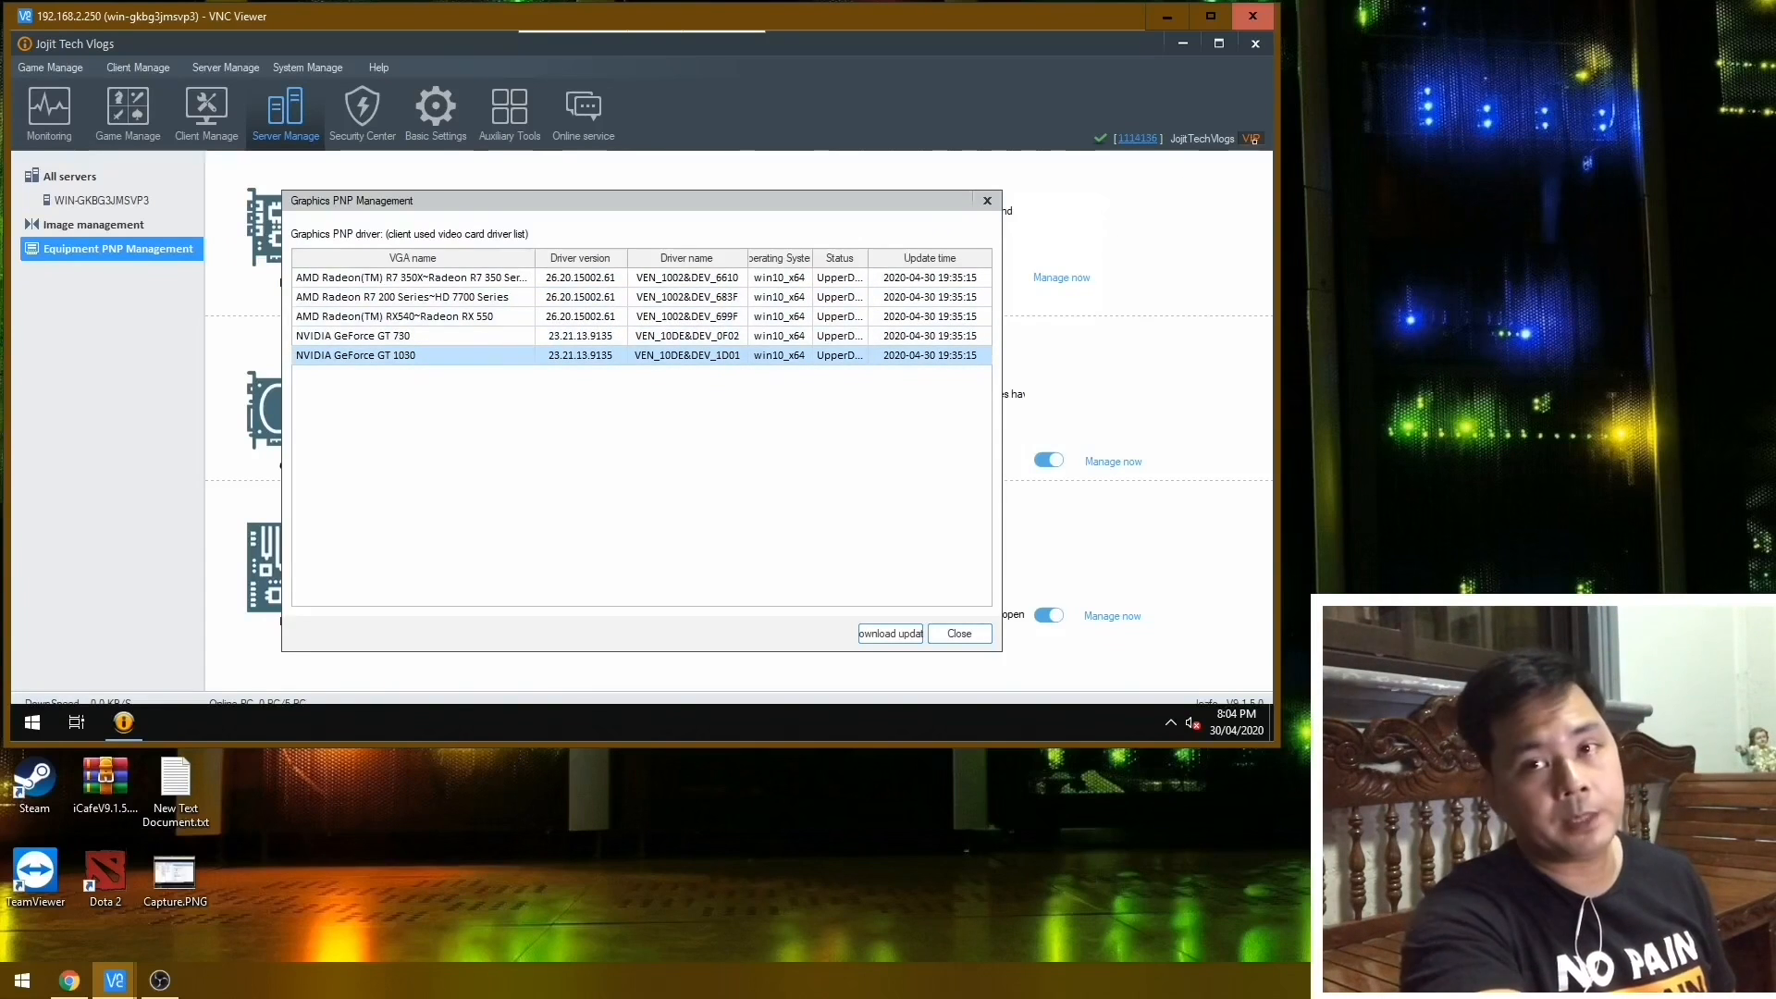
drag(810, 197, 710, 175)
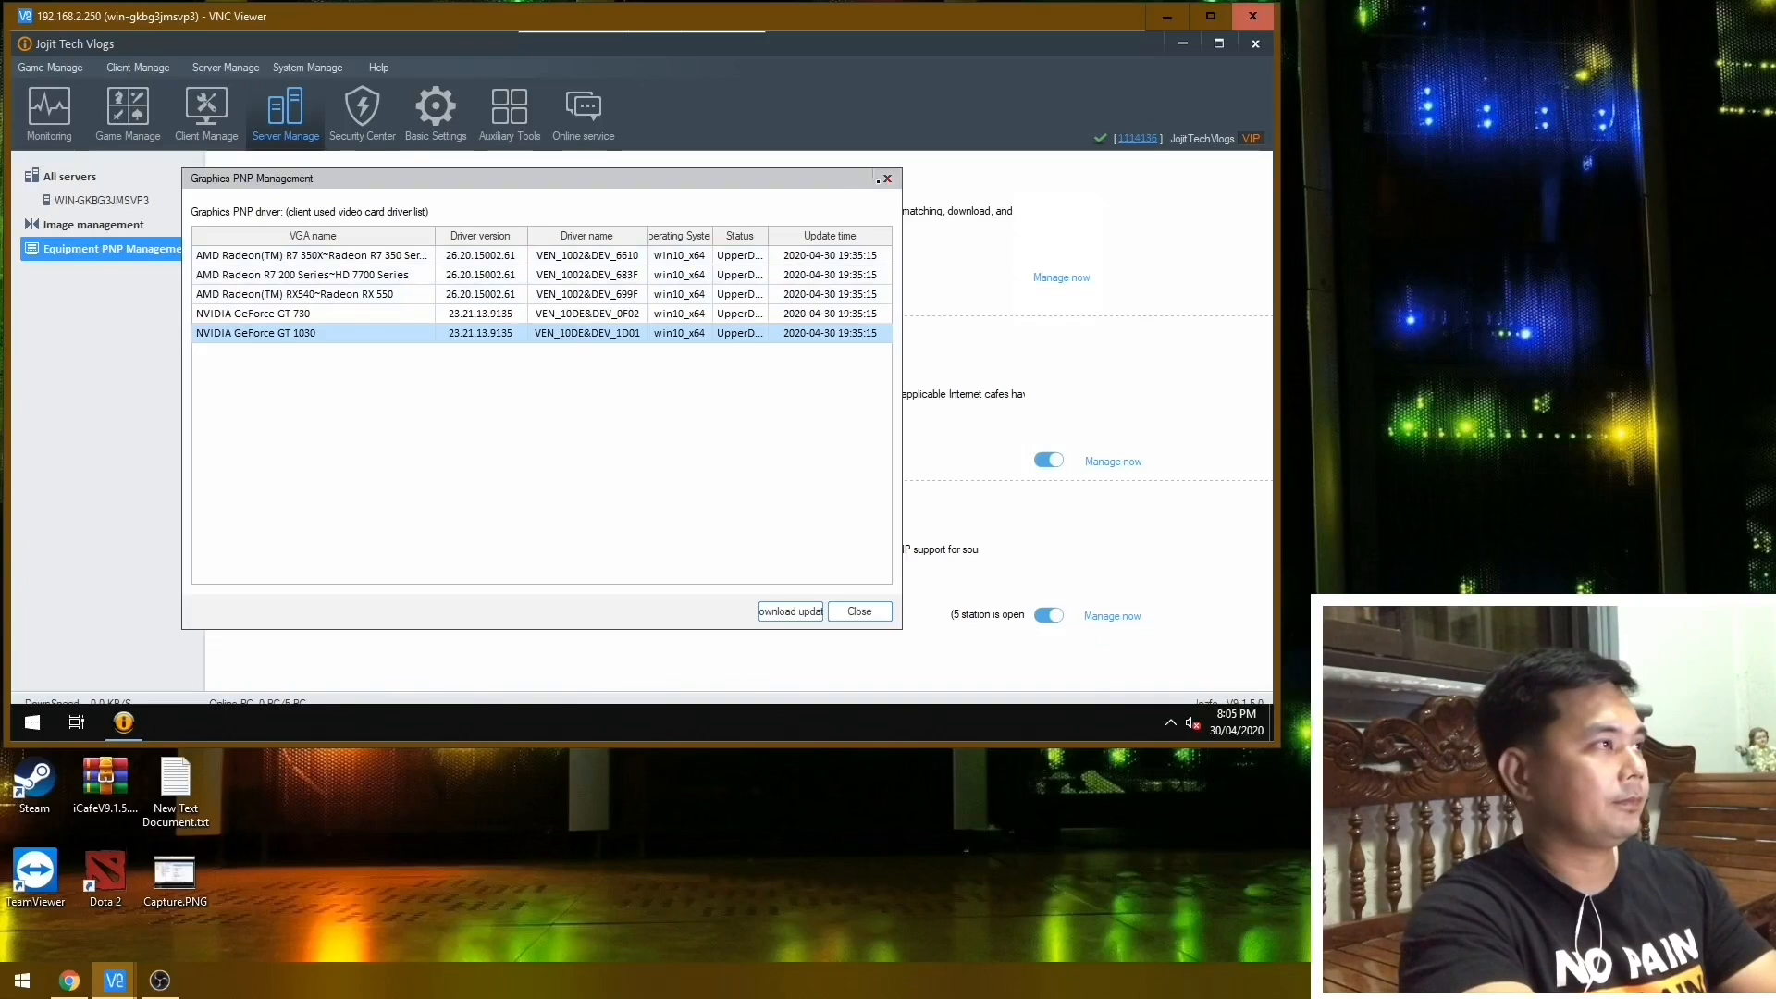
click(887, 178)
Close the iCafe8 console, open the iCafe8 Service controller and stop all of its services.
click(207, 113)
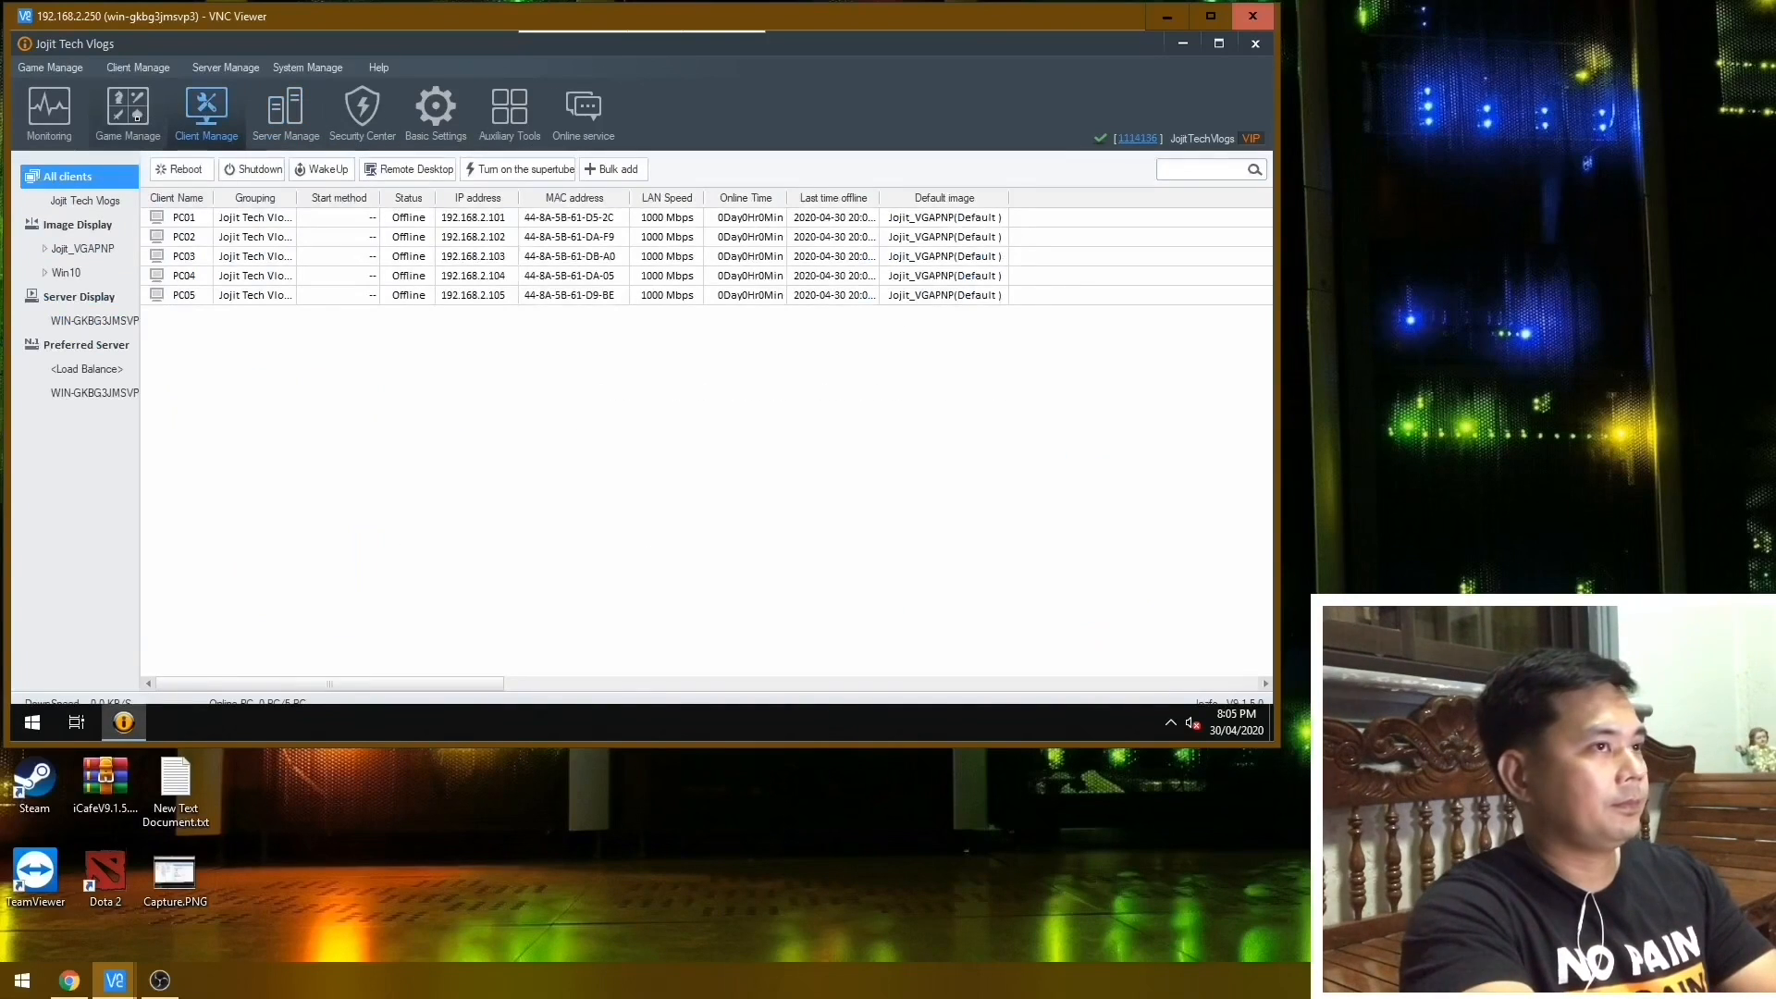
click(1255, 43)
click(1170, 723)
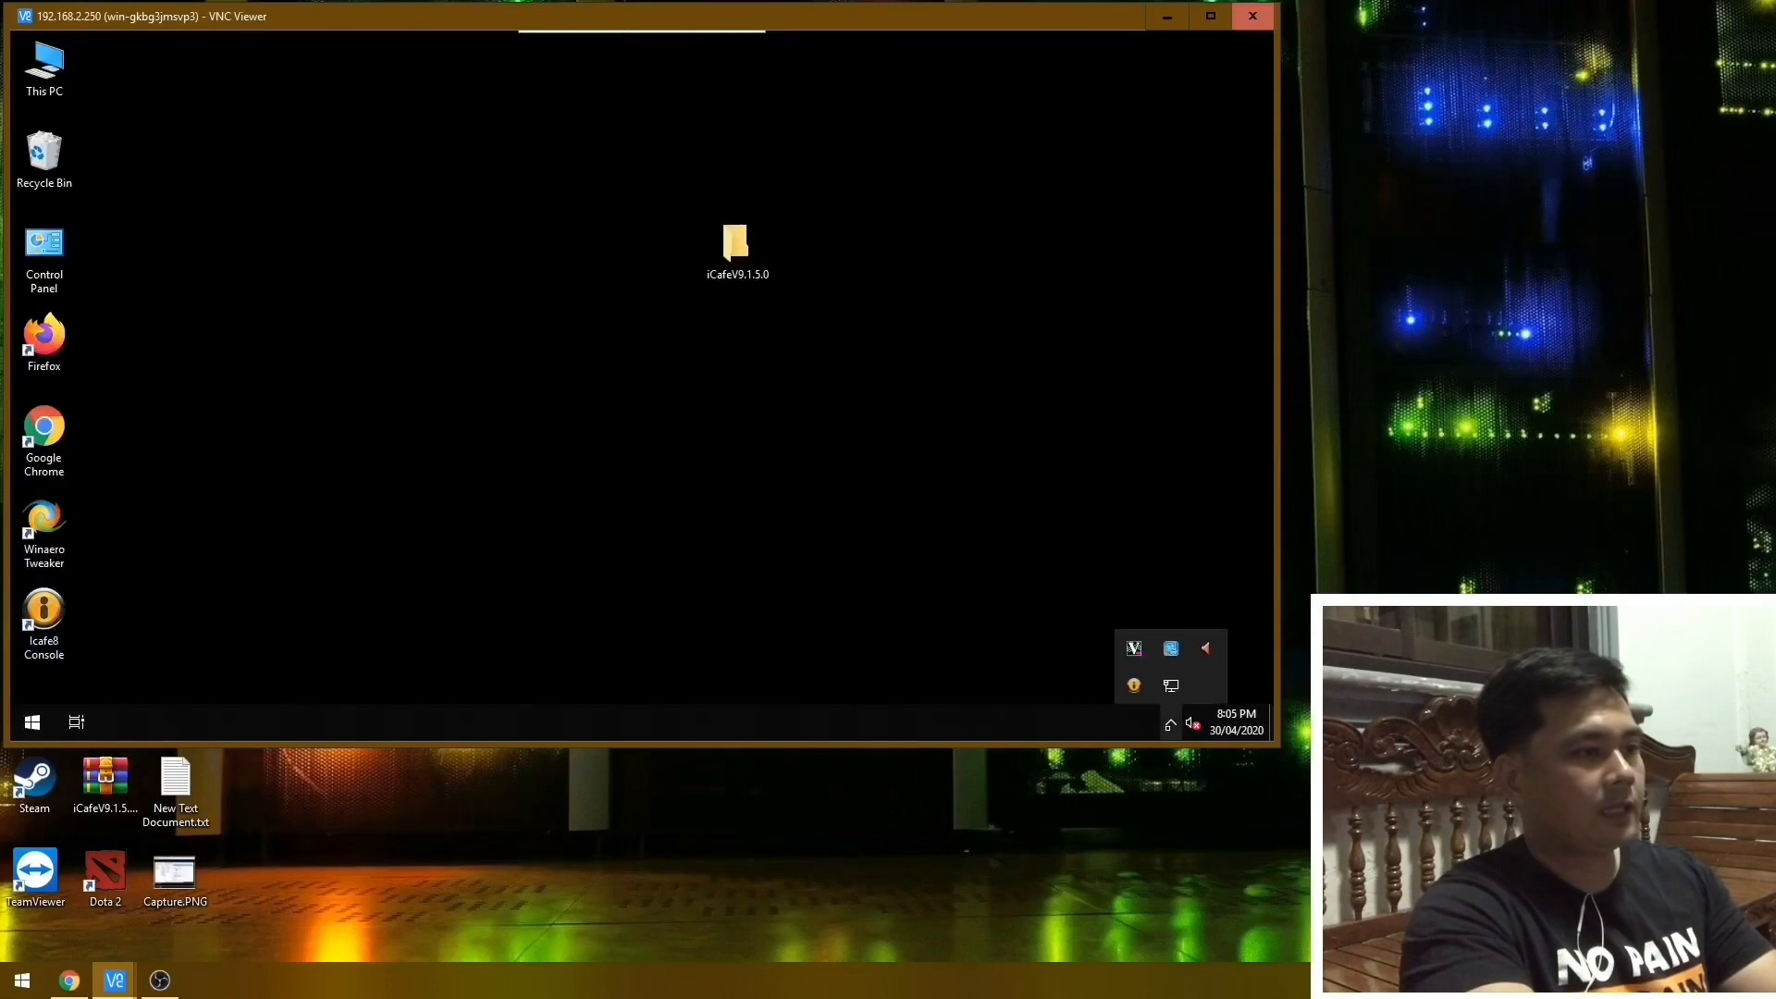
click(1135, 686)
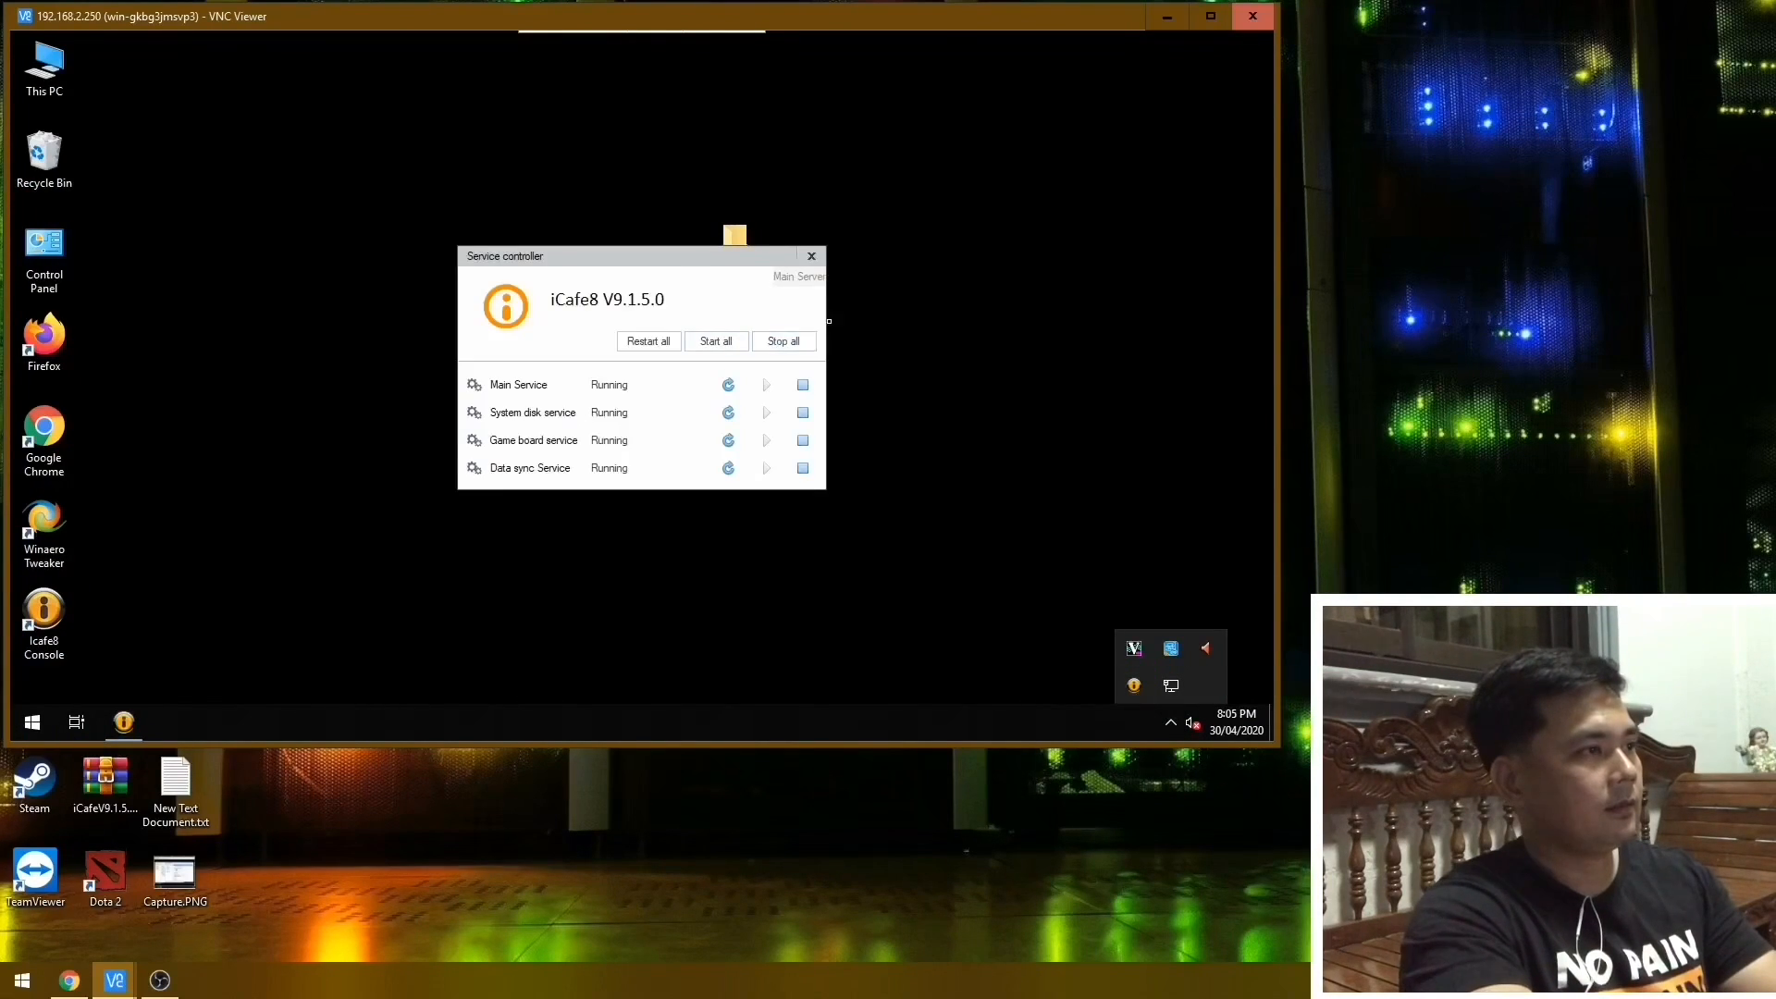
click(780, 343)
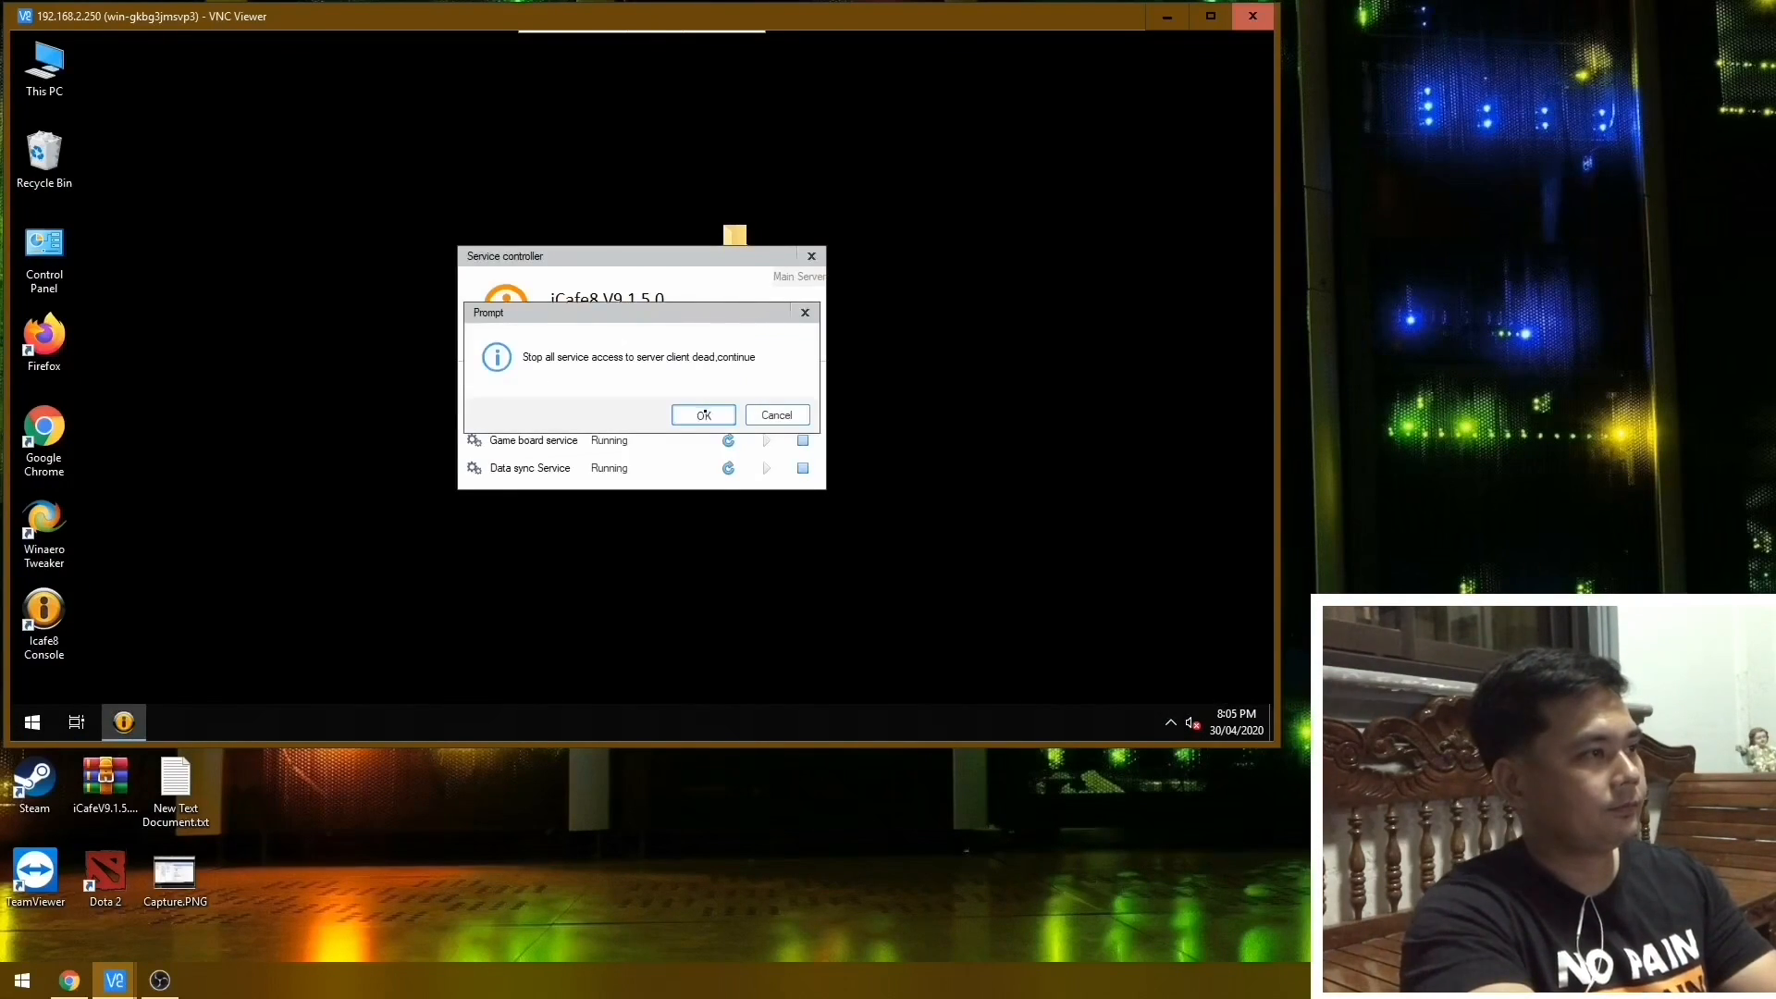
click(704, 414)
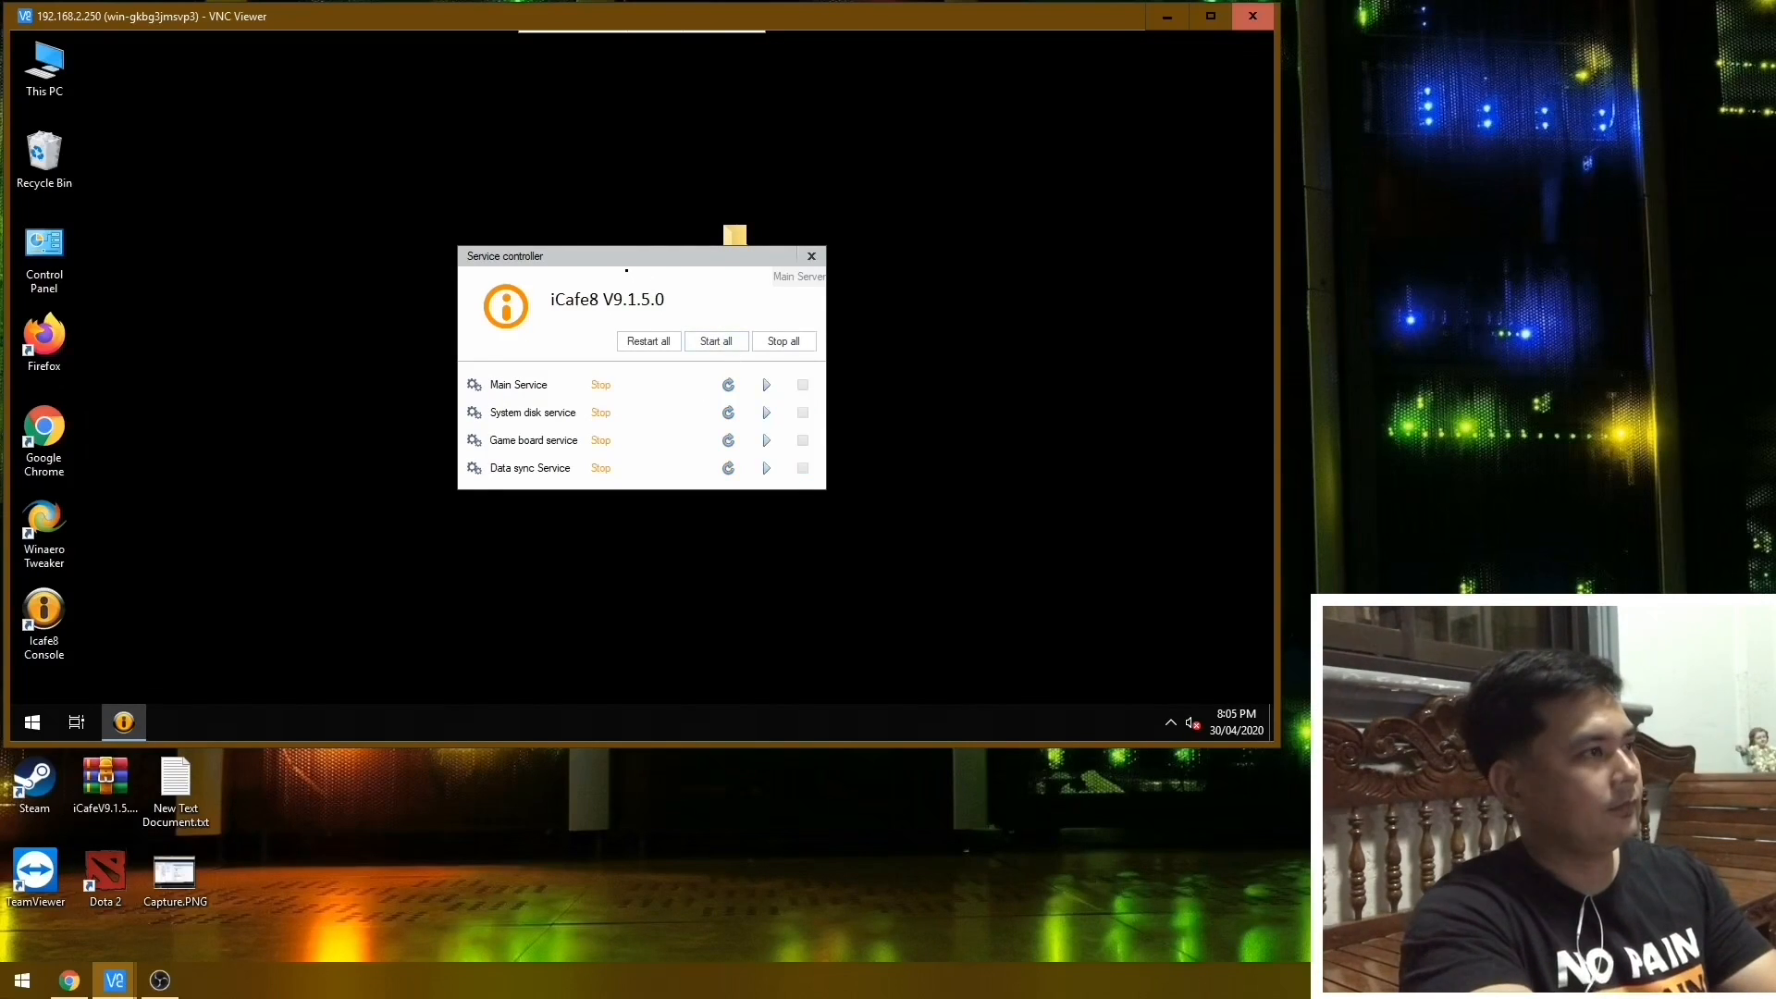
drag(627, 261, 933, 373)
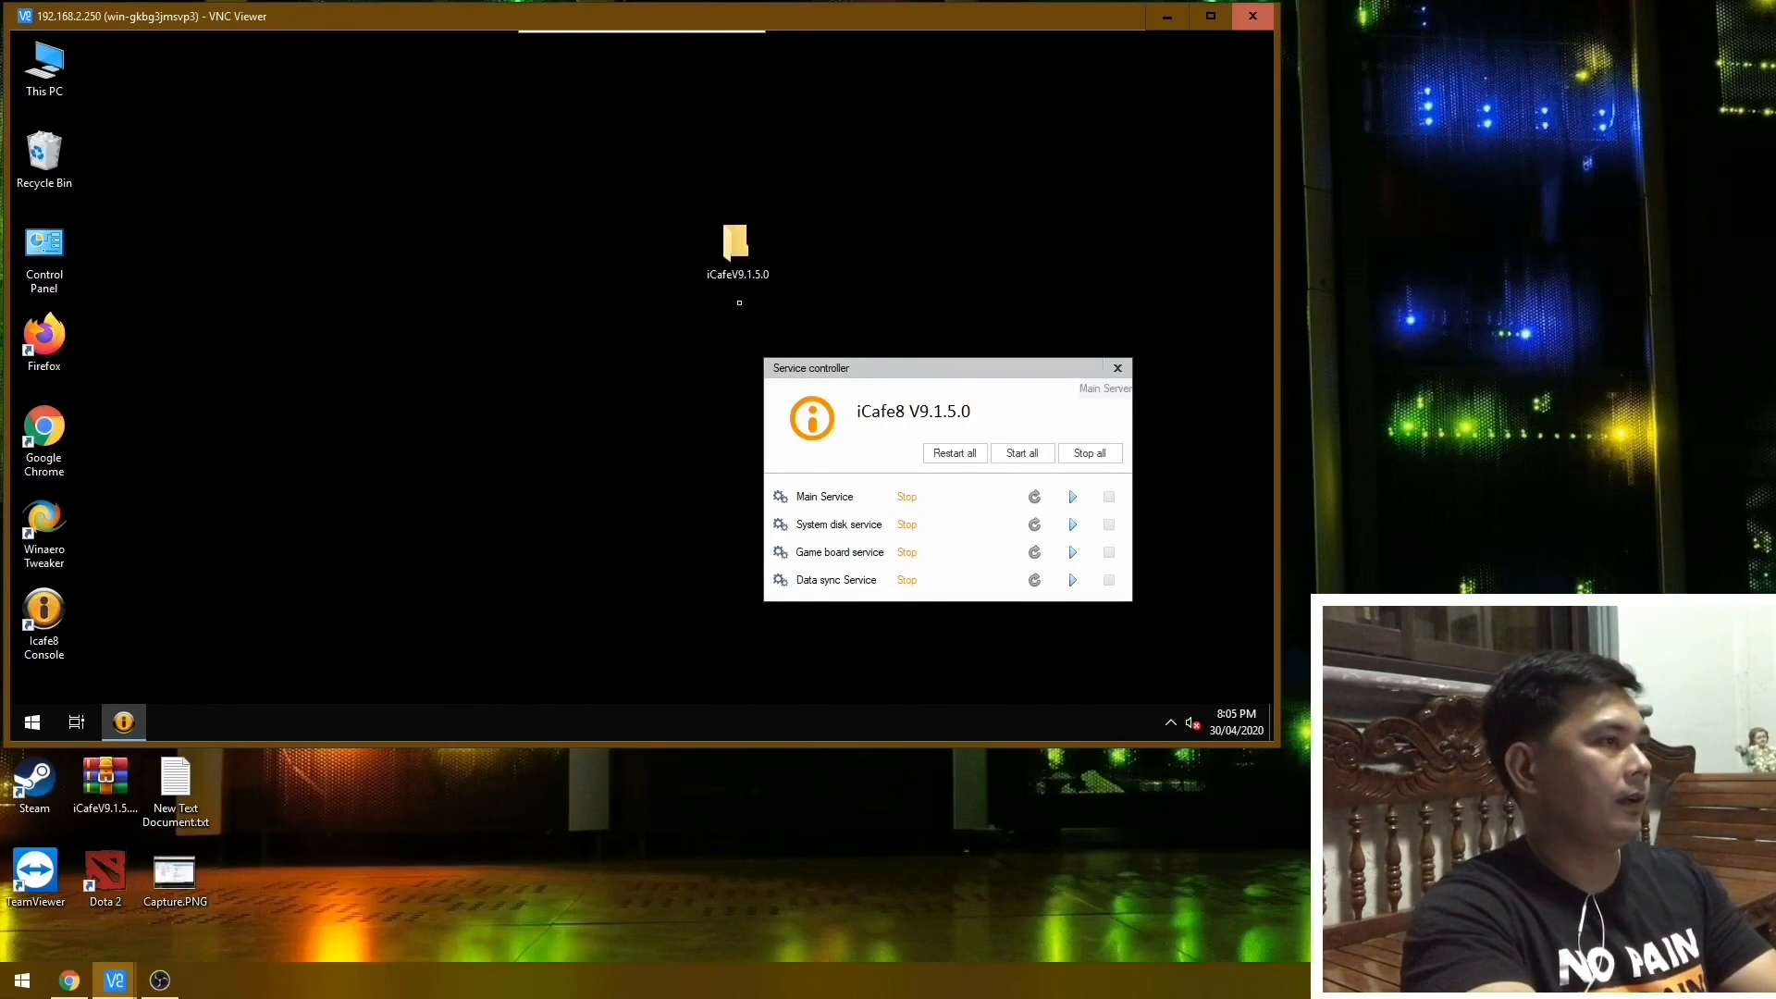
Launch DB Browser for SQLite and show its Browse Data view.
drag(738, 242, 642, 210)
double_click(599, 245)
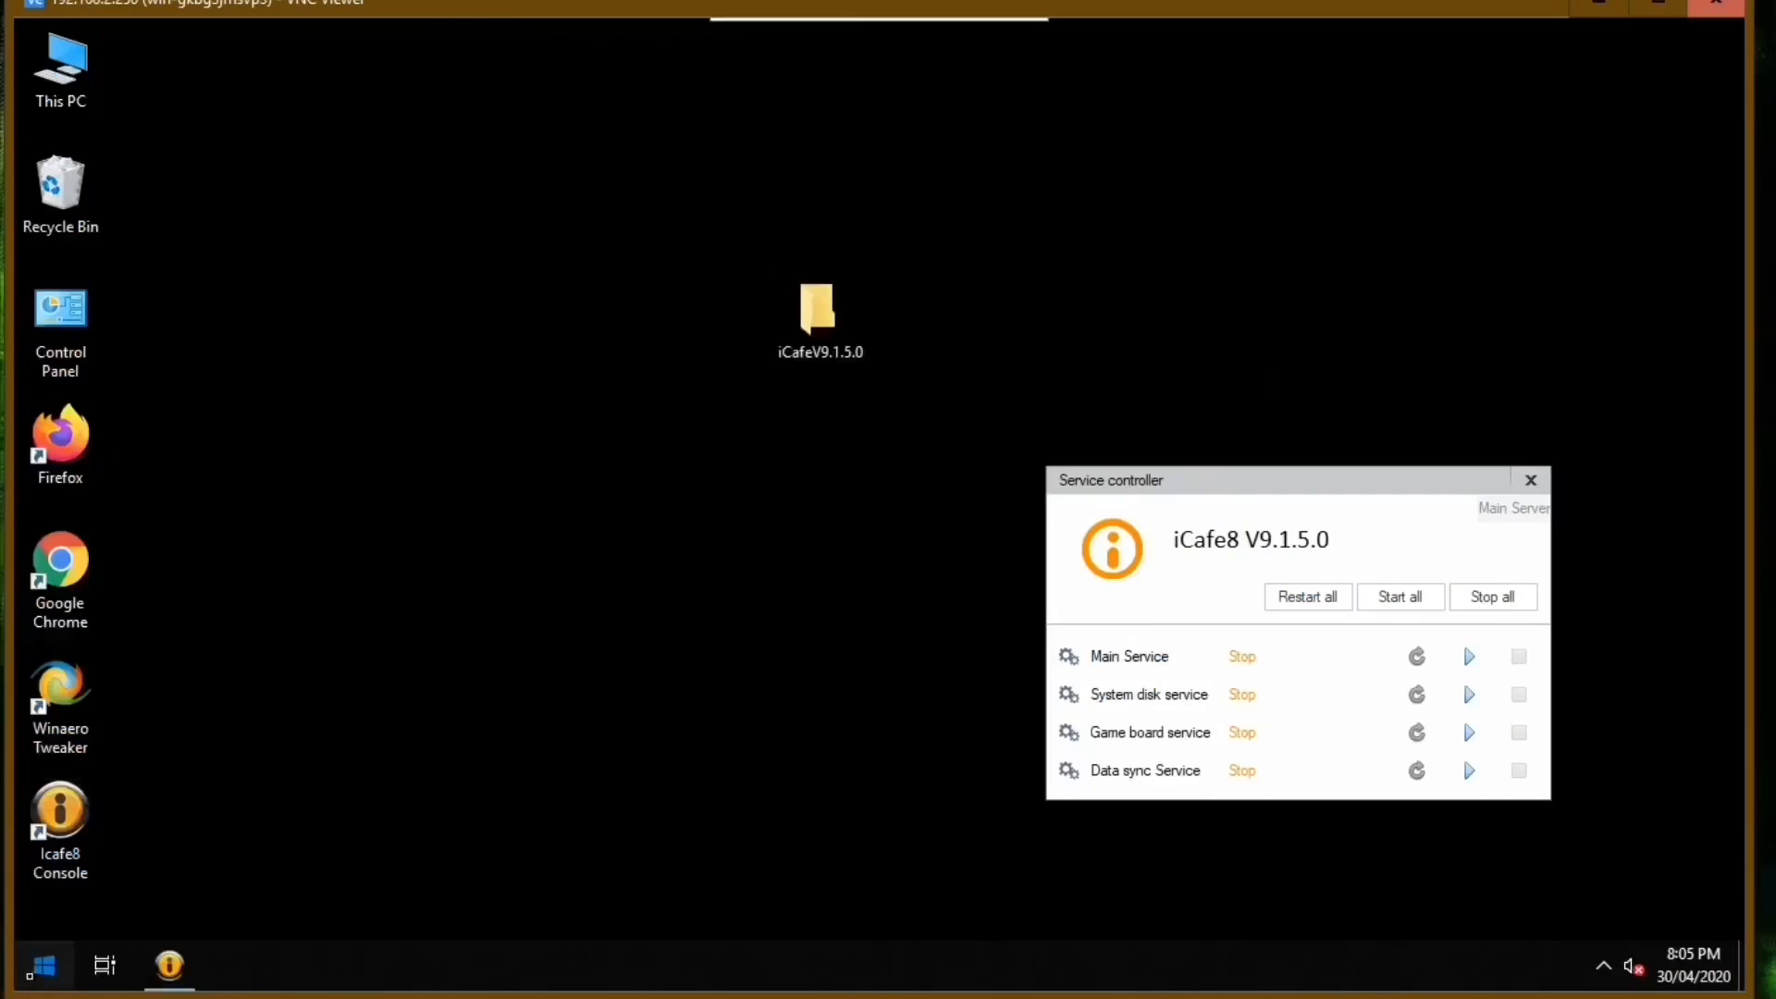
click(44, 965)
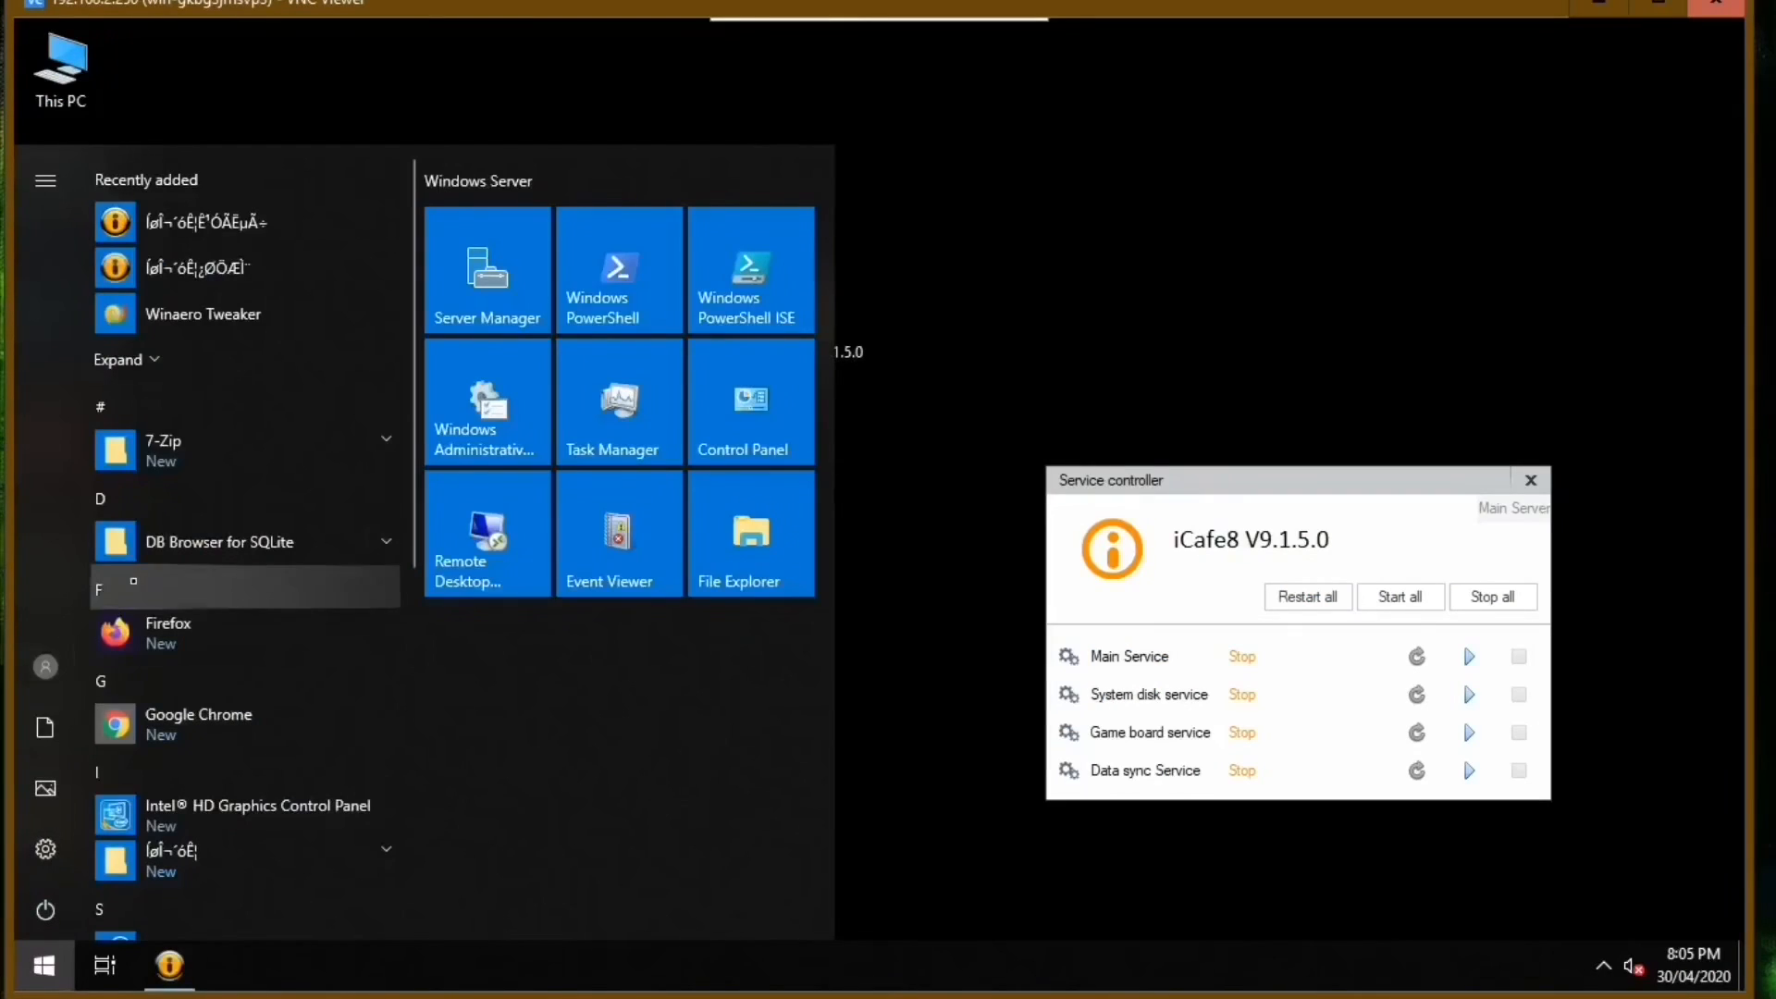
click(202, 545)
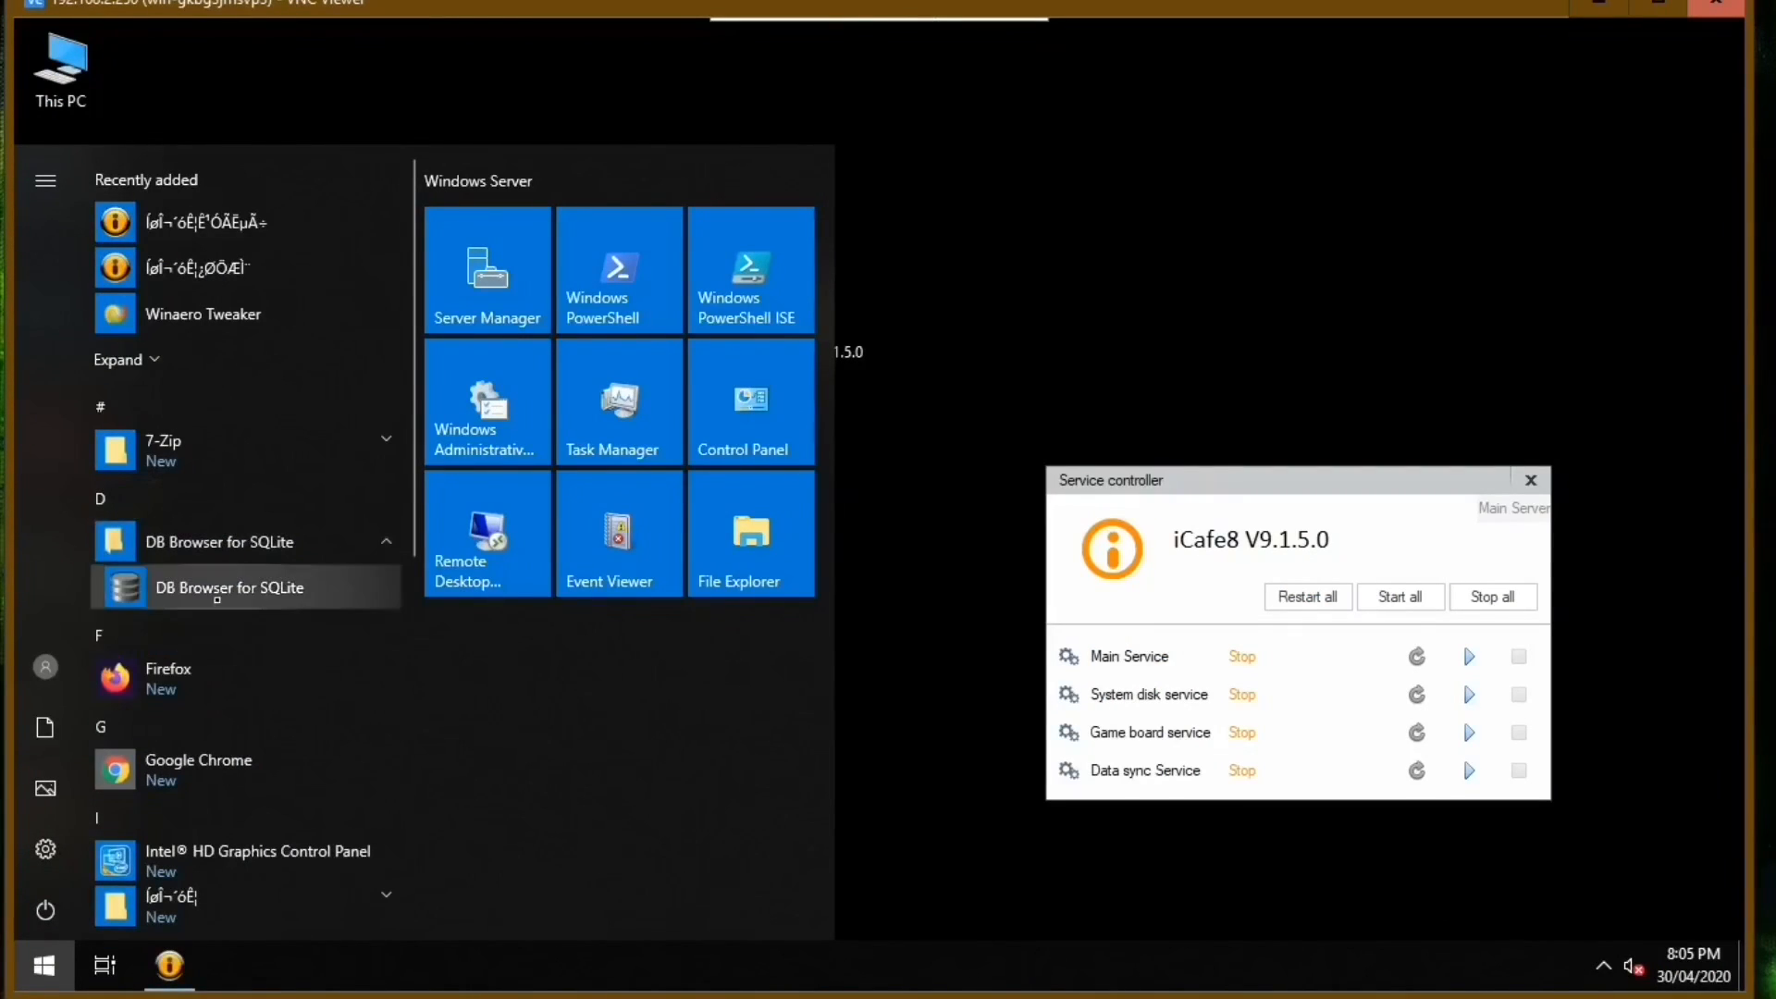
click(211, 585)
drag(981, 74, 892, 122)
click(369, 226)
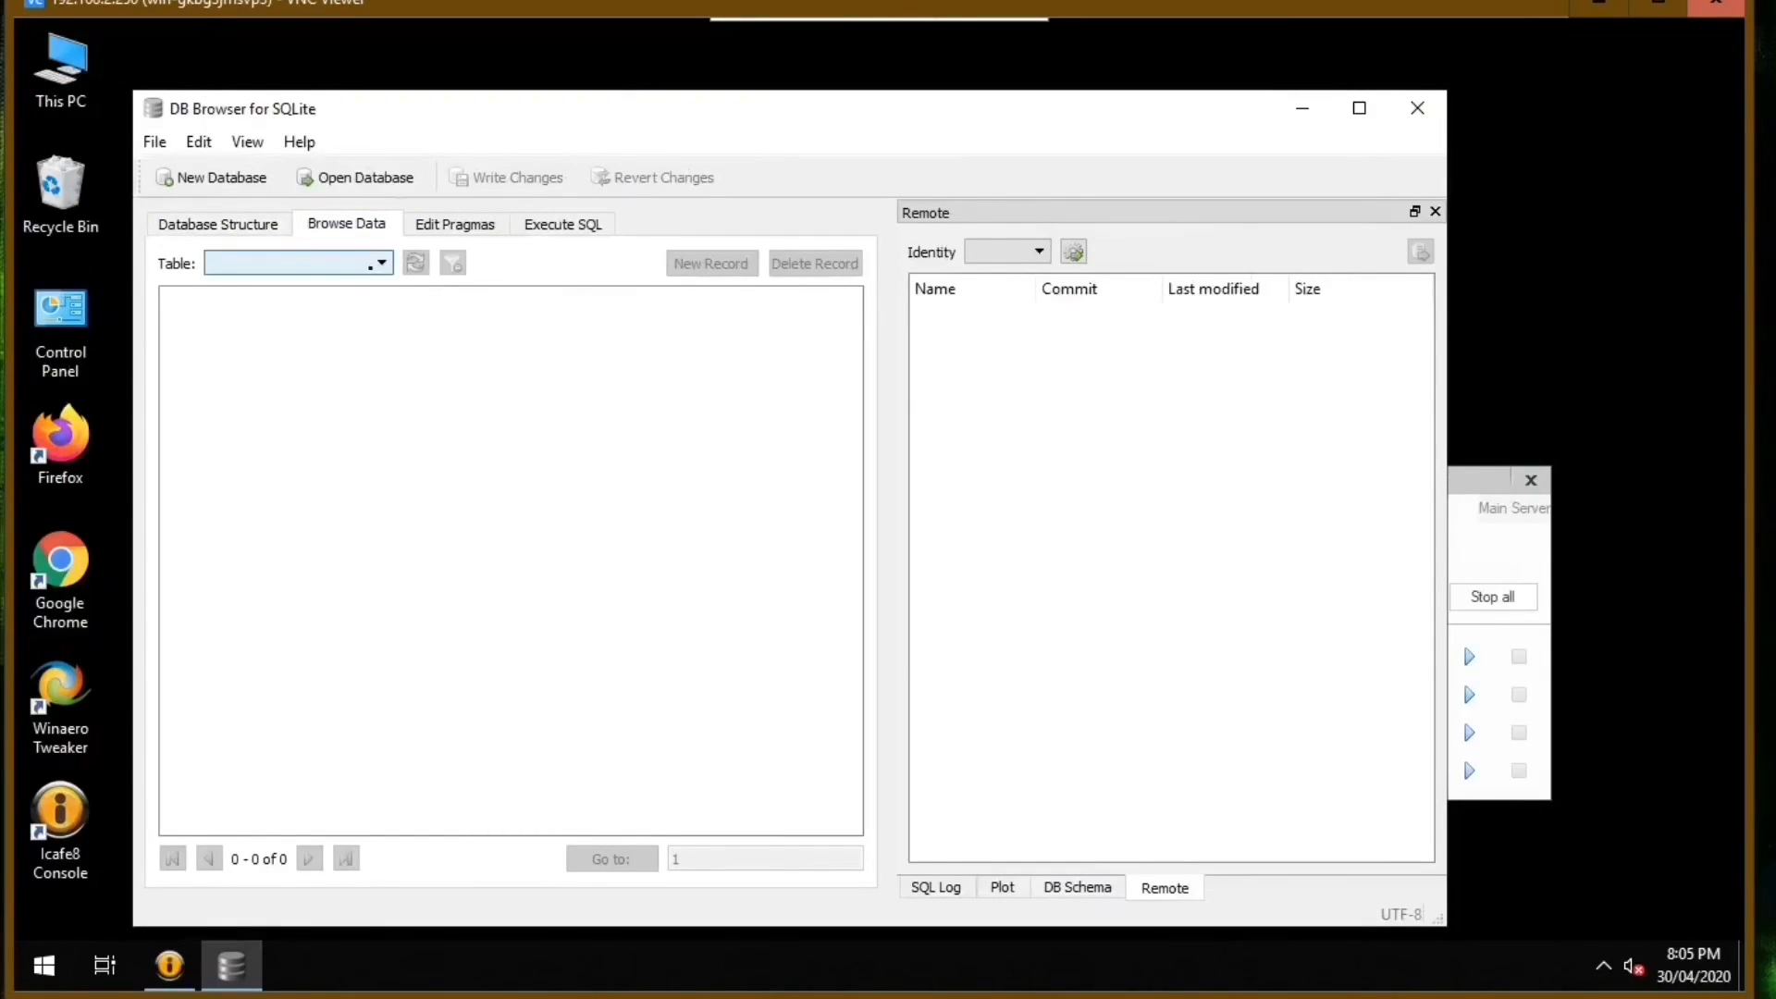
Open the barserver database from C:\Icafe8\BarServer\data.
click(355, 176)
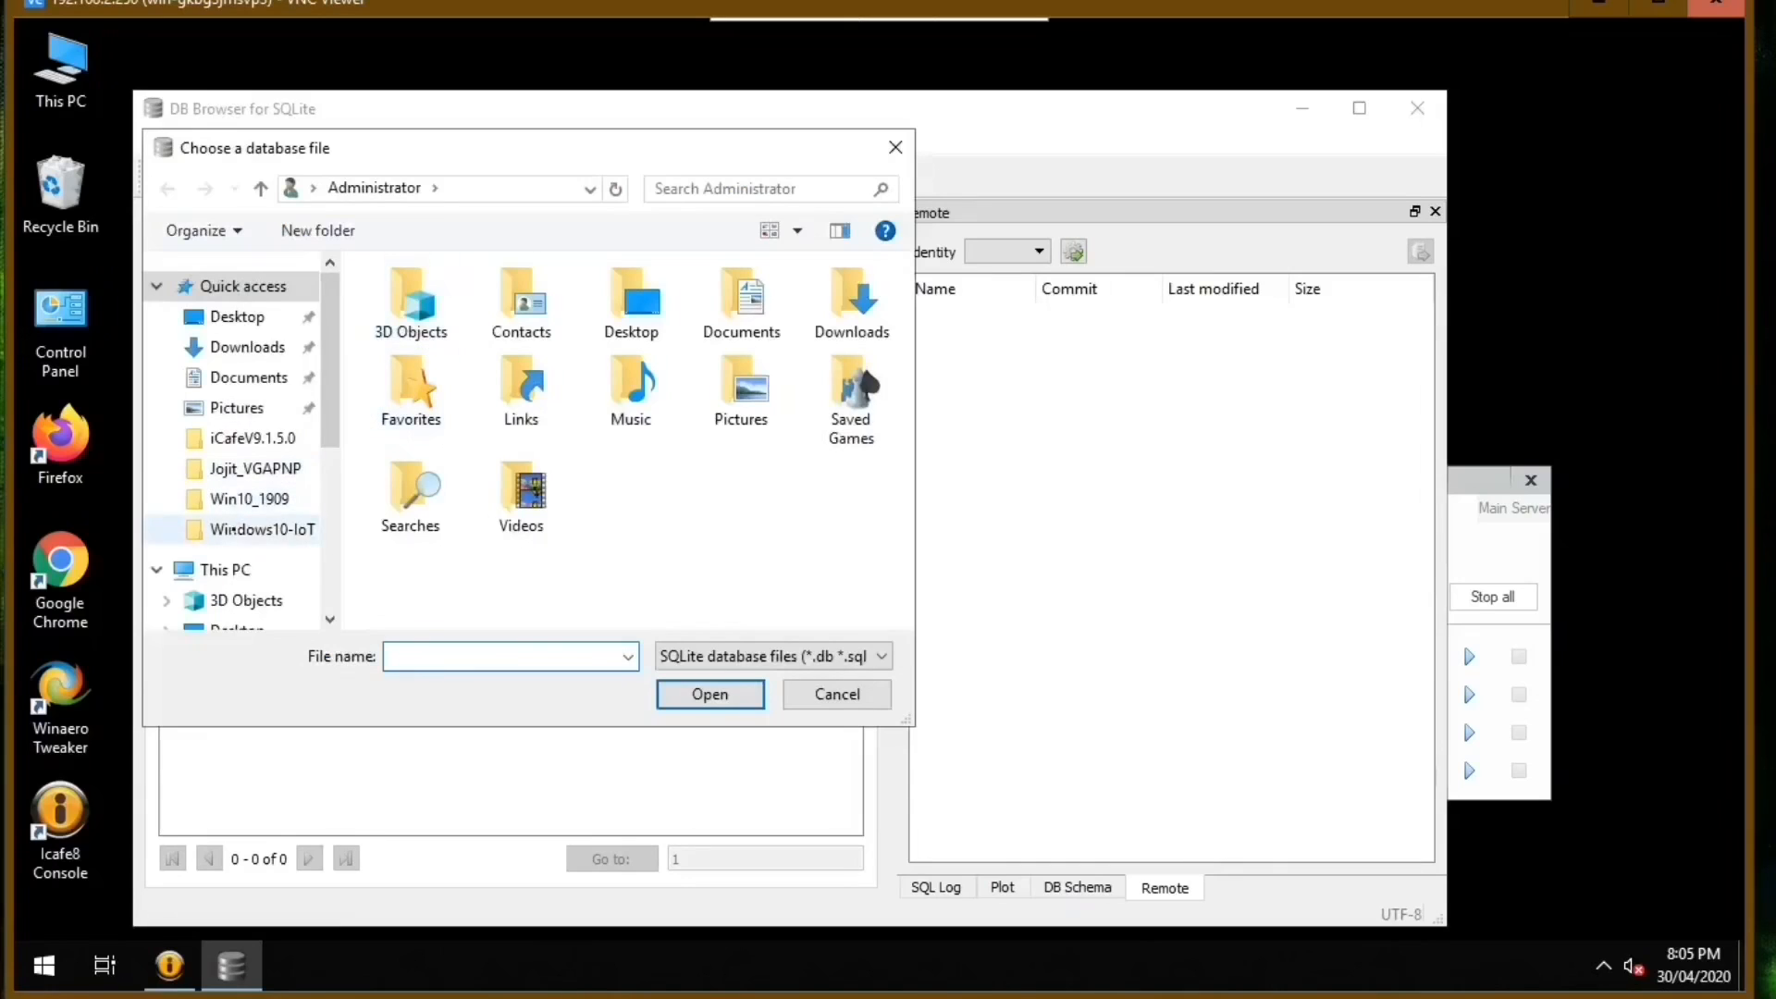
click(224, 570)
scroll(495, 471, down, 3)
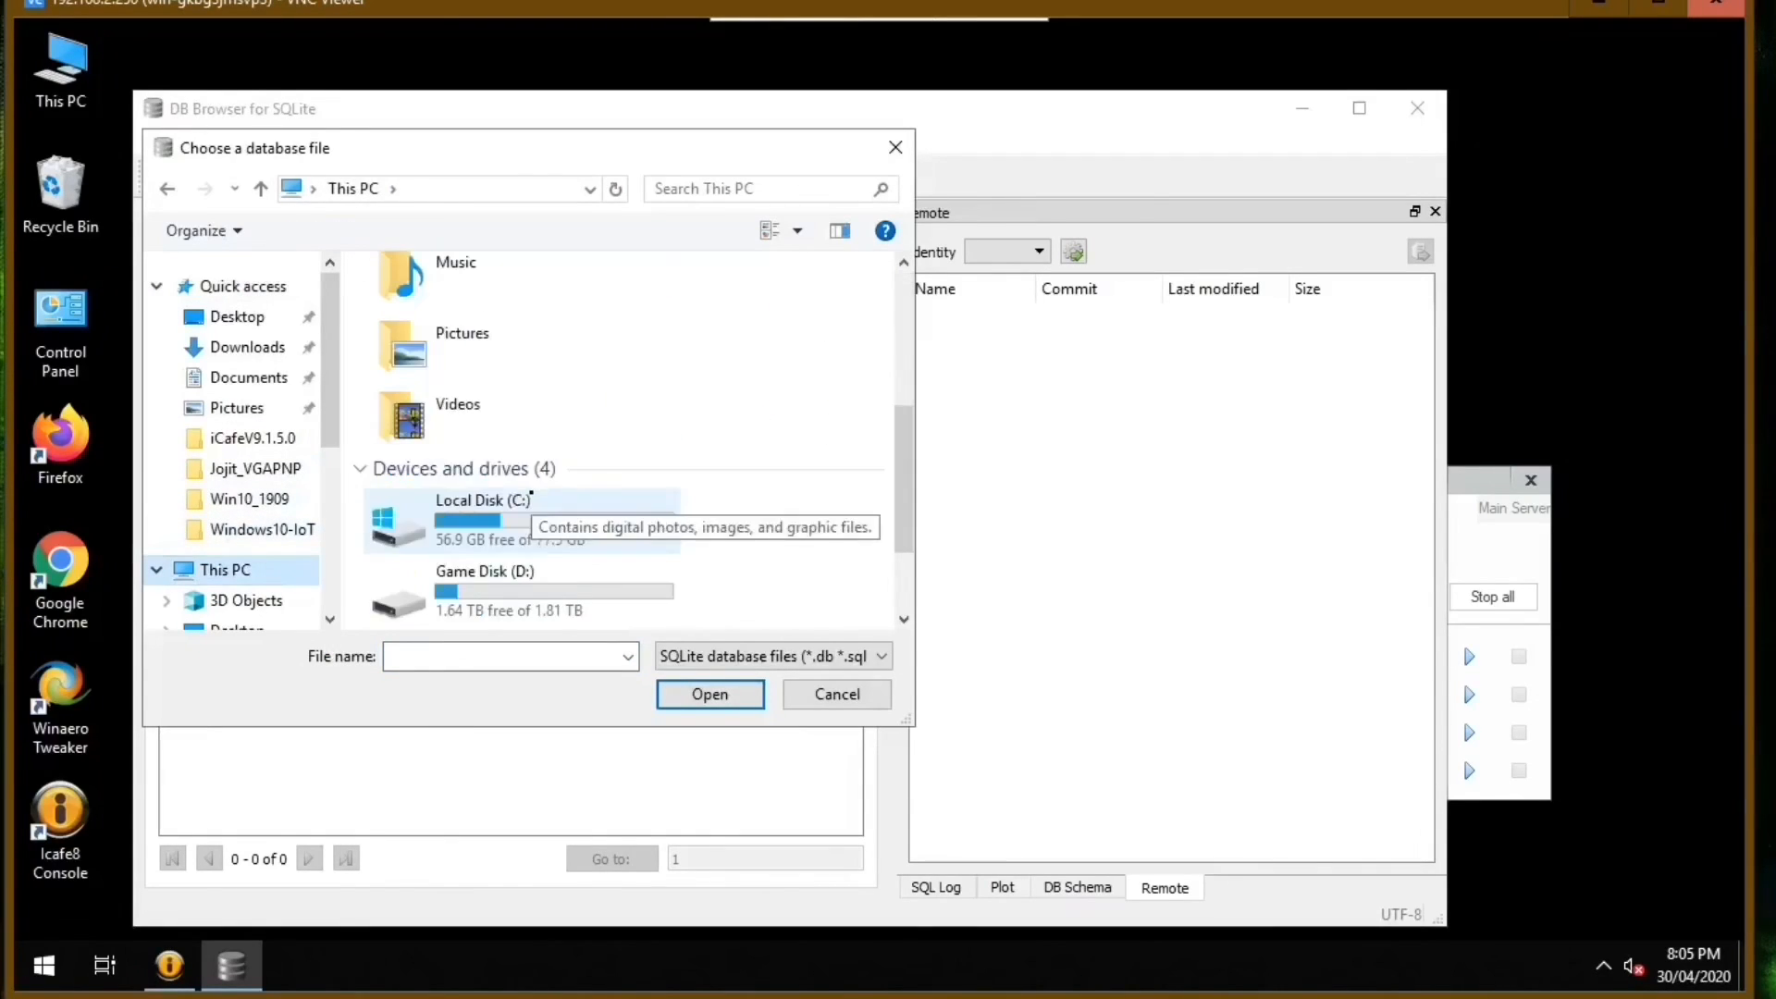
double_click(495, 482)
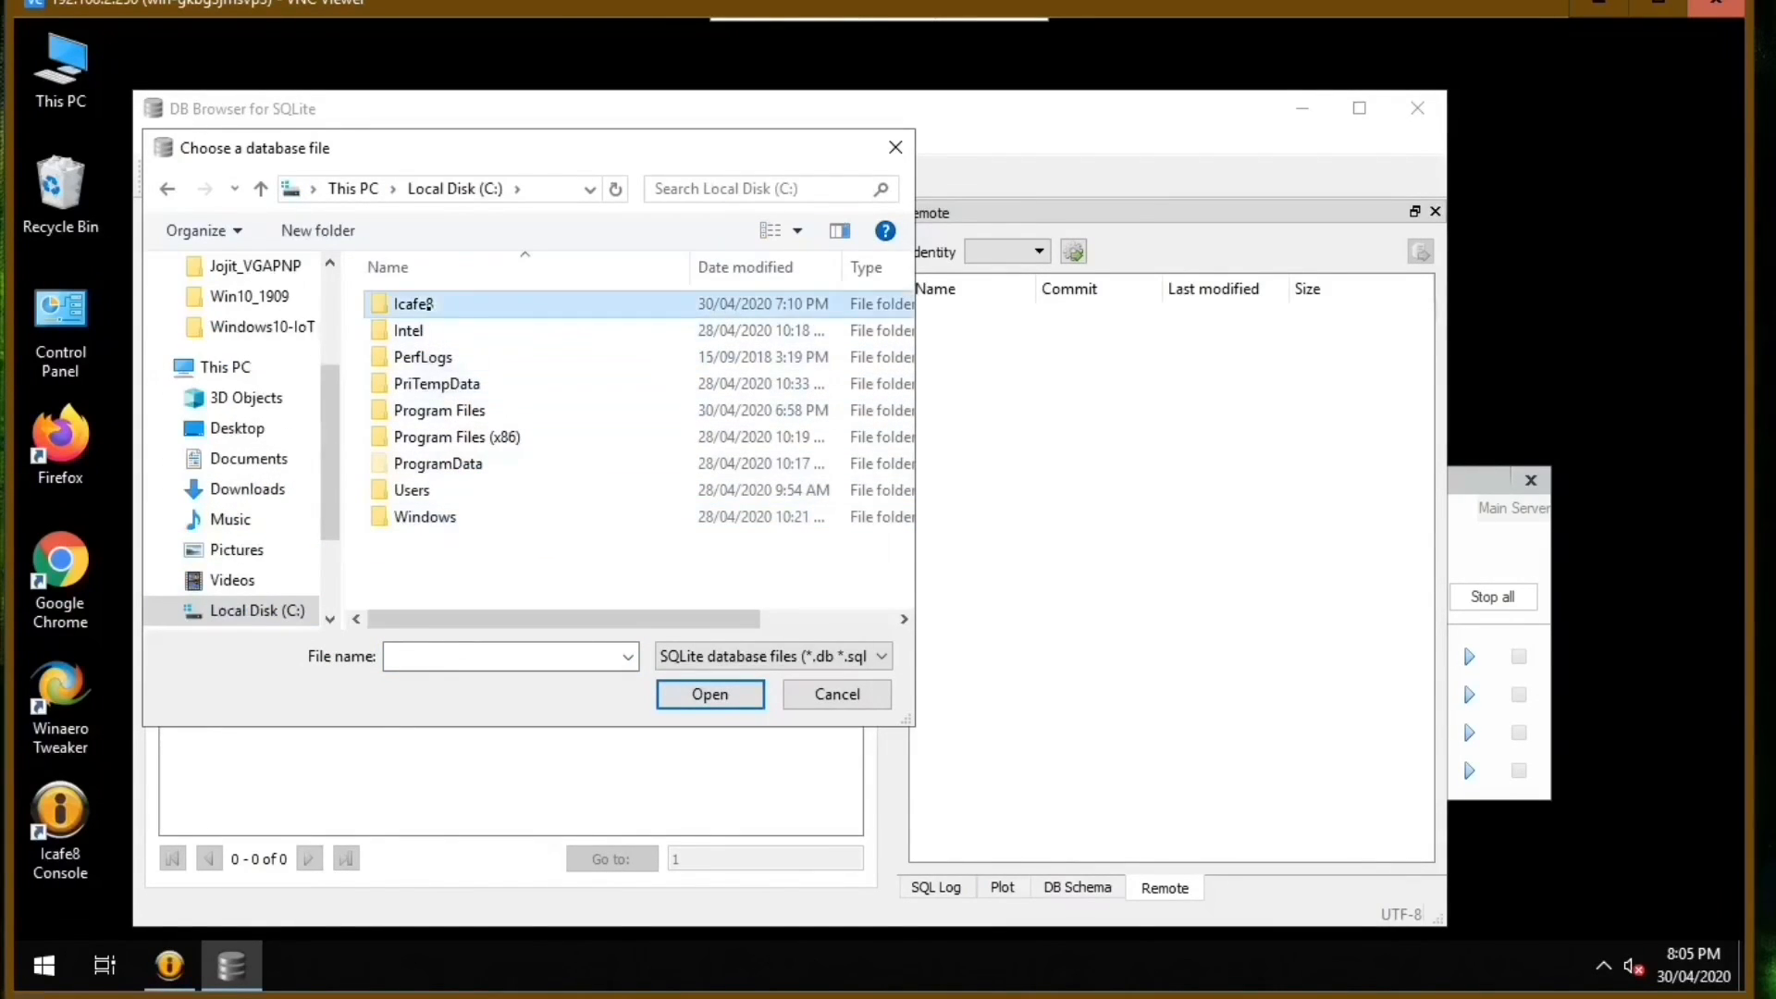
double_click(413, 303)
double_click(455, 338)
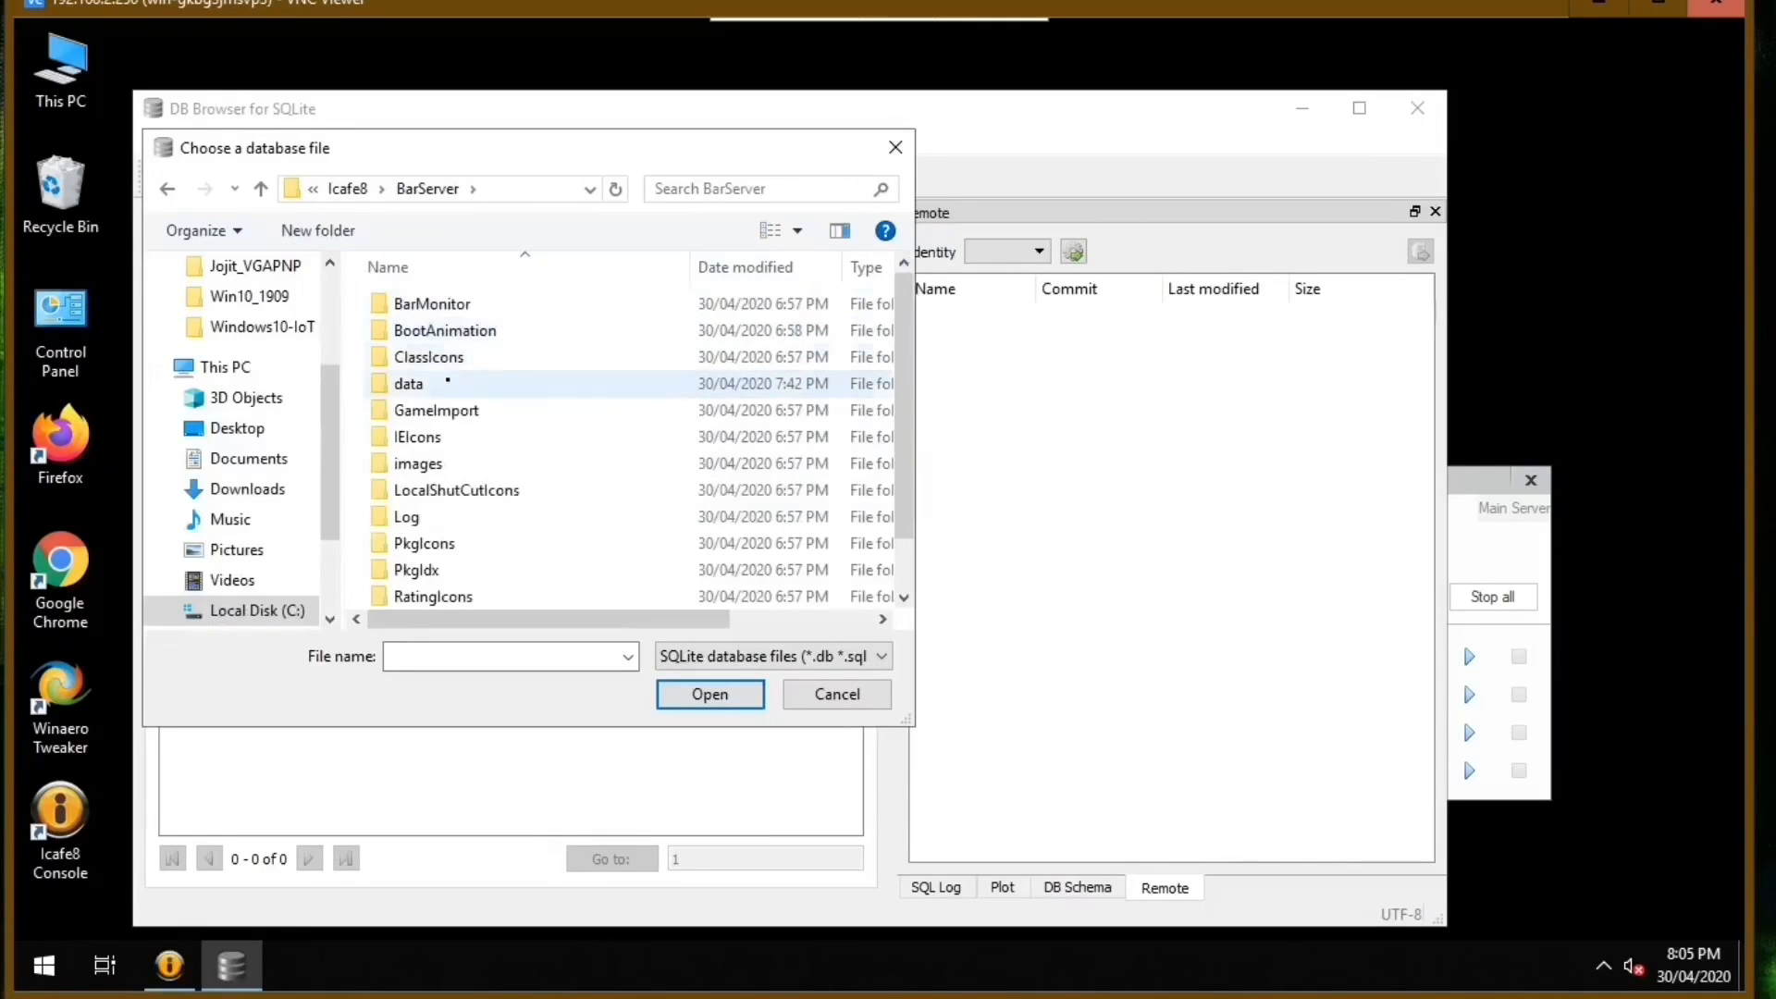
double_click(408, 328)
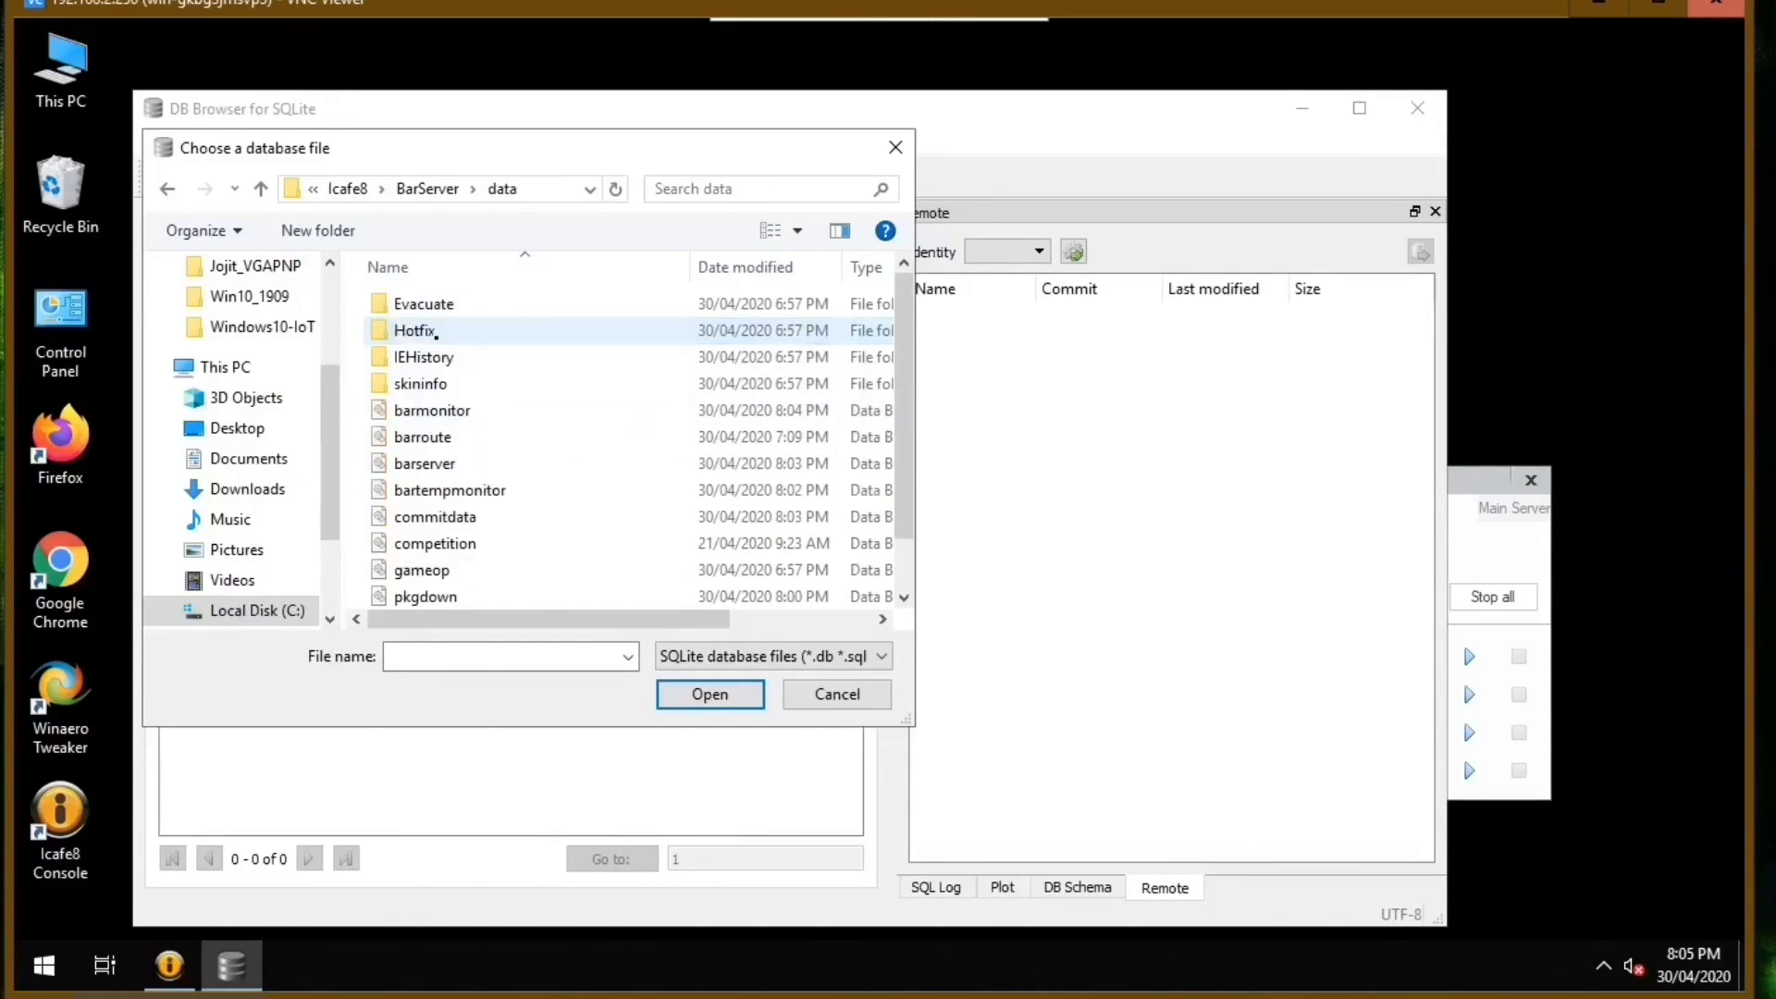
double_click(414, 465)
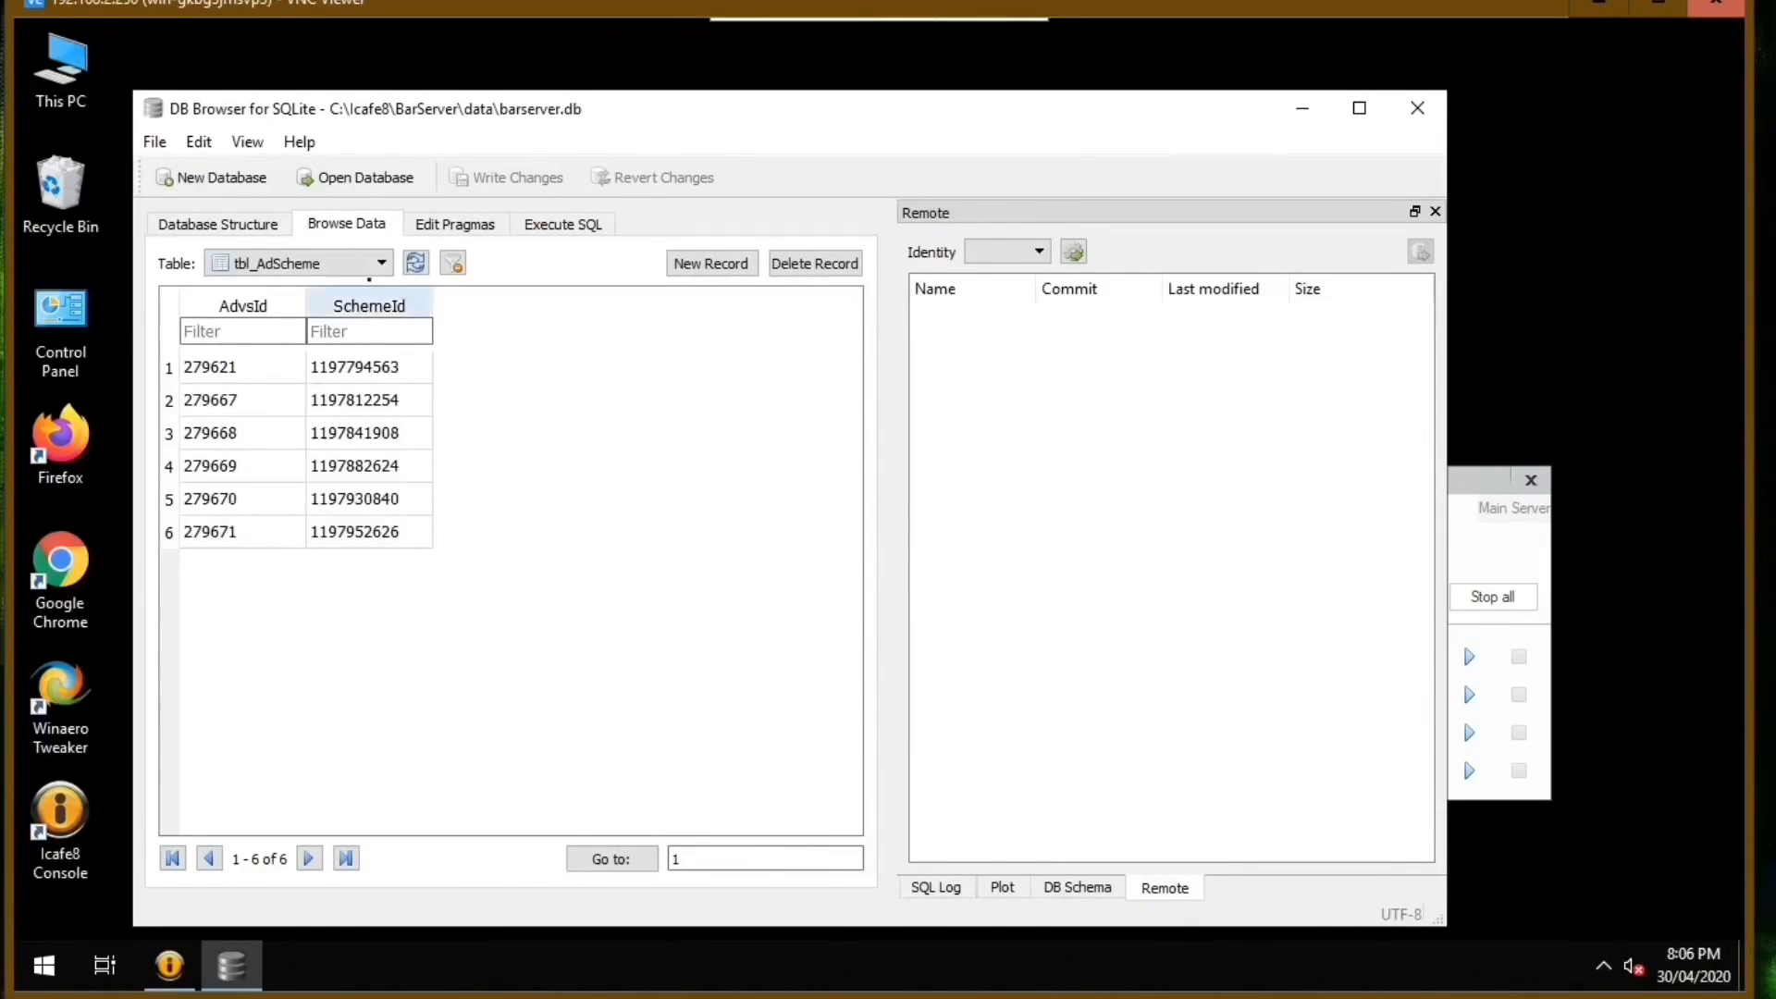
Display the records of the tbl_BarServerPacket table and select the first record's Index cell.
click(370, 262)
drag(382, 333, 384, 452)
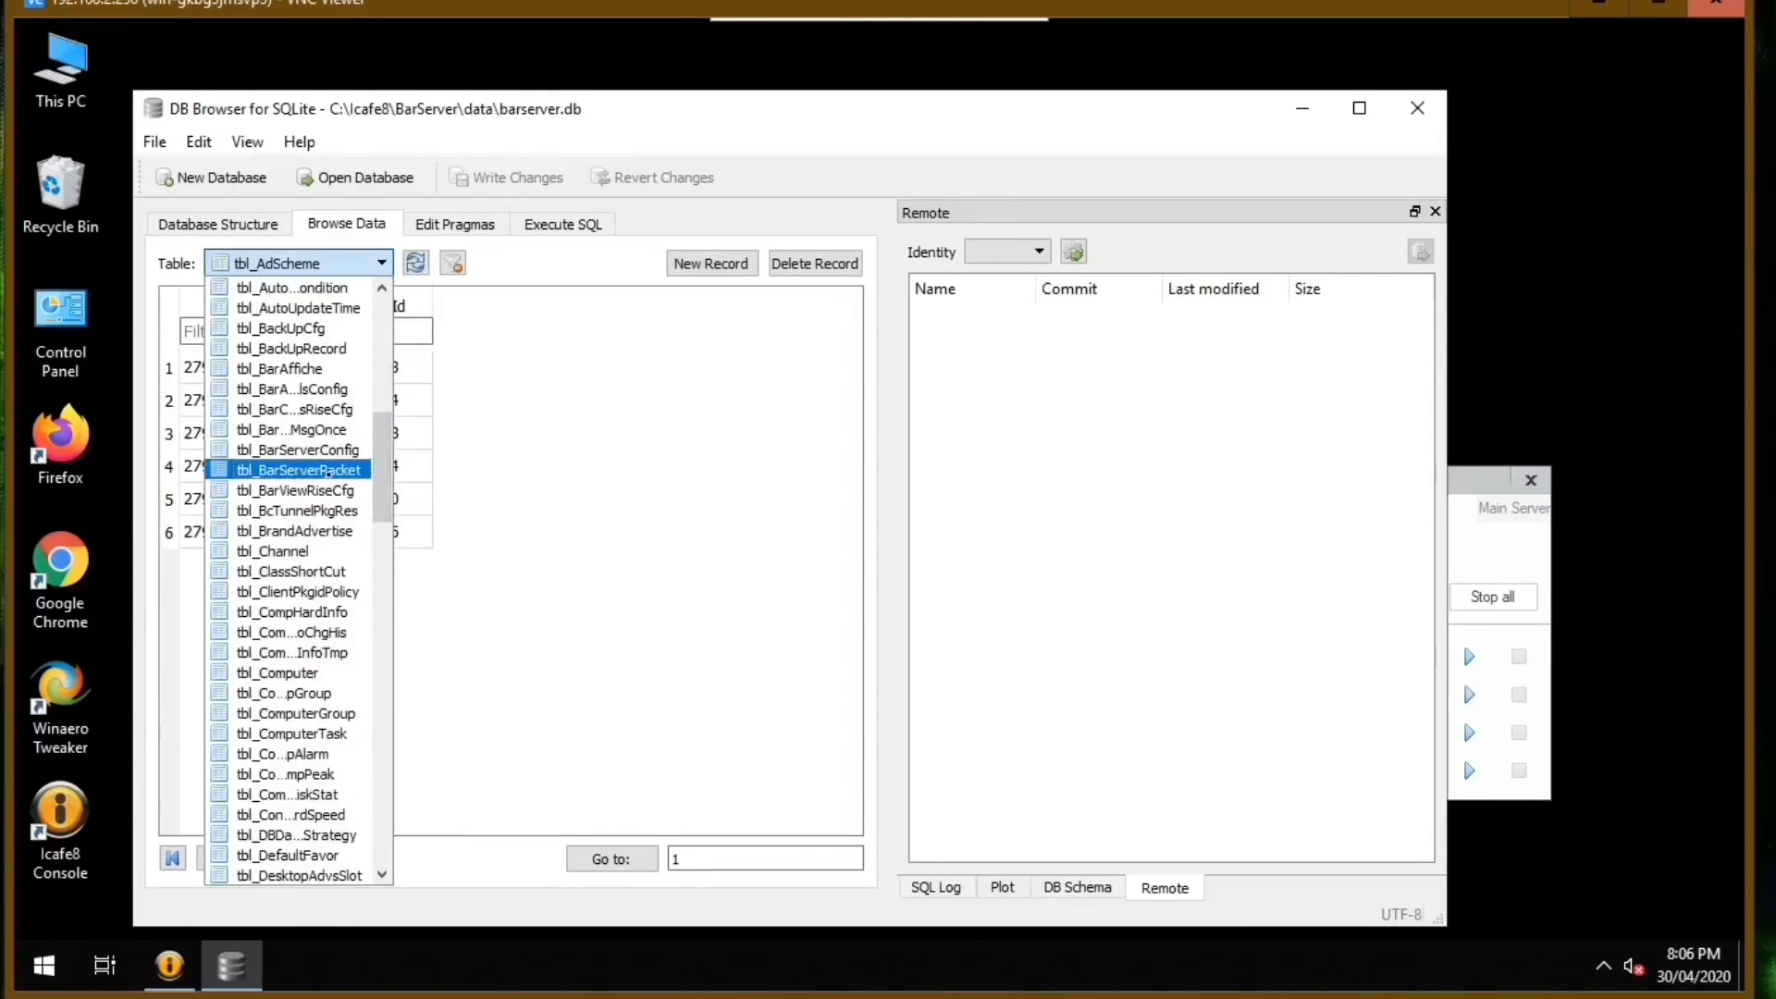
click(335, 473)
click(281, 375)
click(269, 398)
click(339, 374)
click(250, 379)
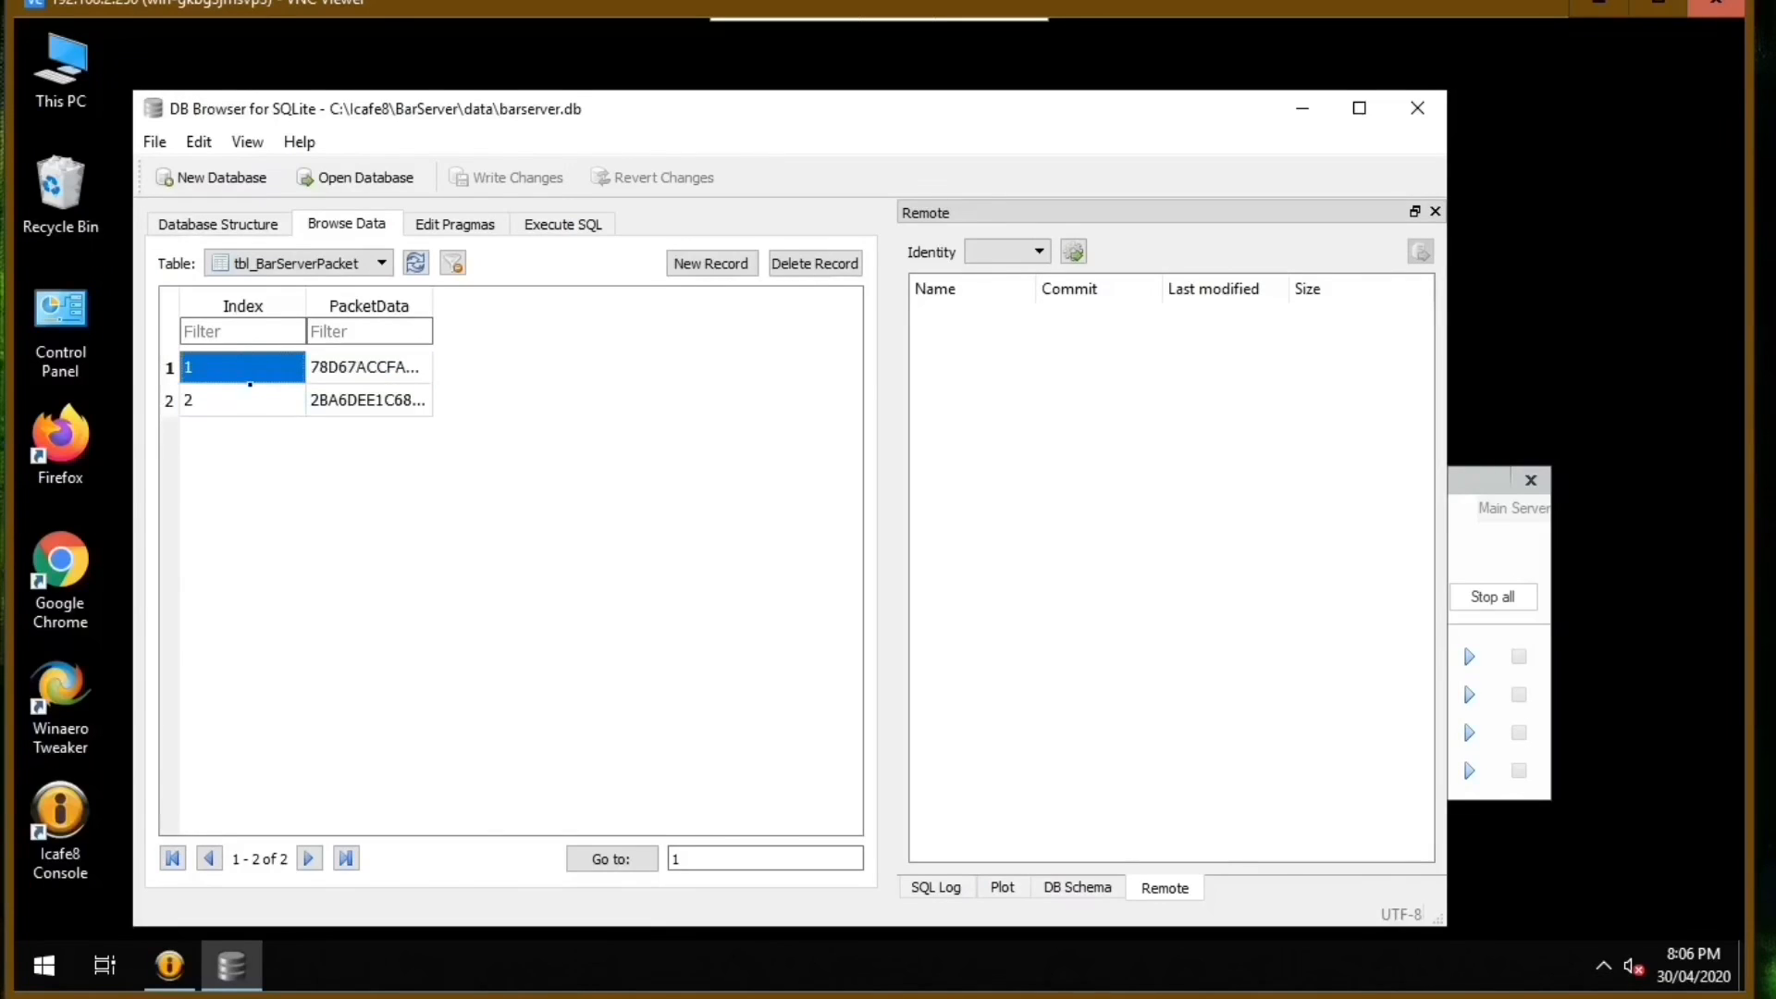
Set the second record's Index to 0 and empty its PacketData in tbl_BarServerPacket.
click(248, 393)
text(0)
key(Return)
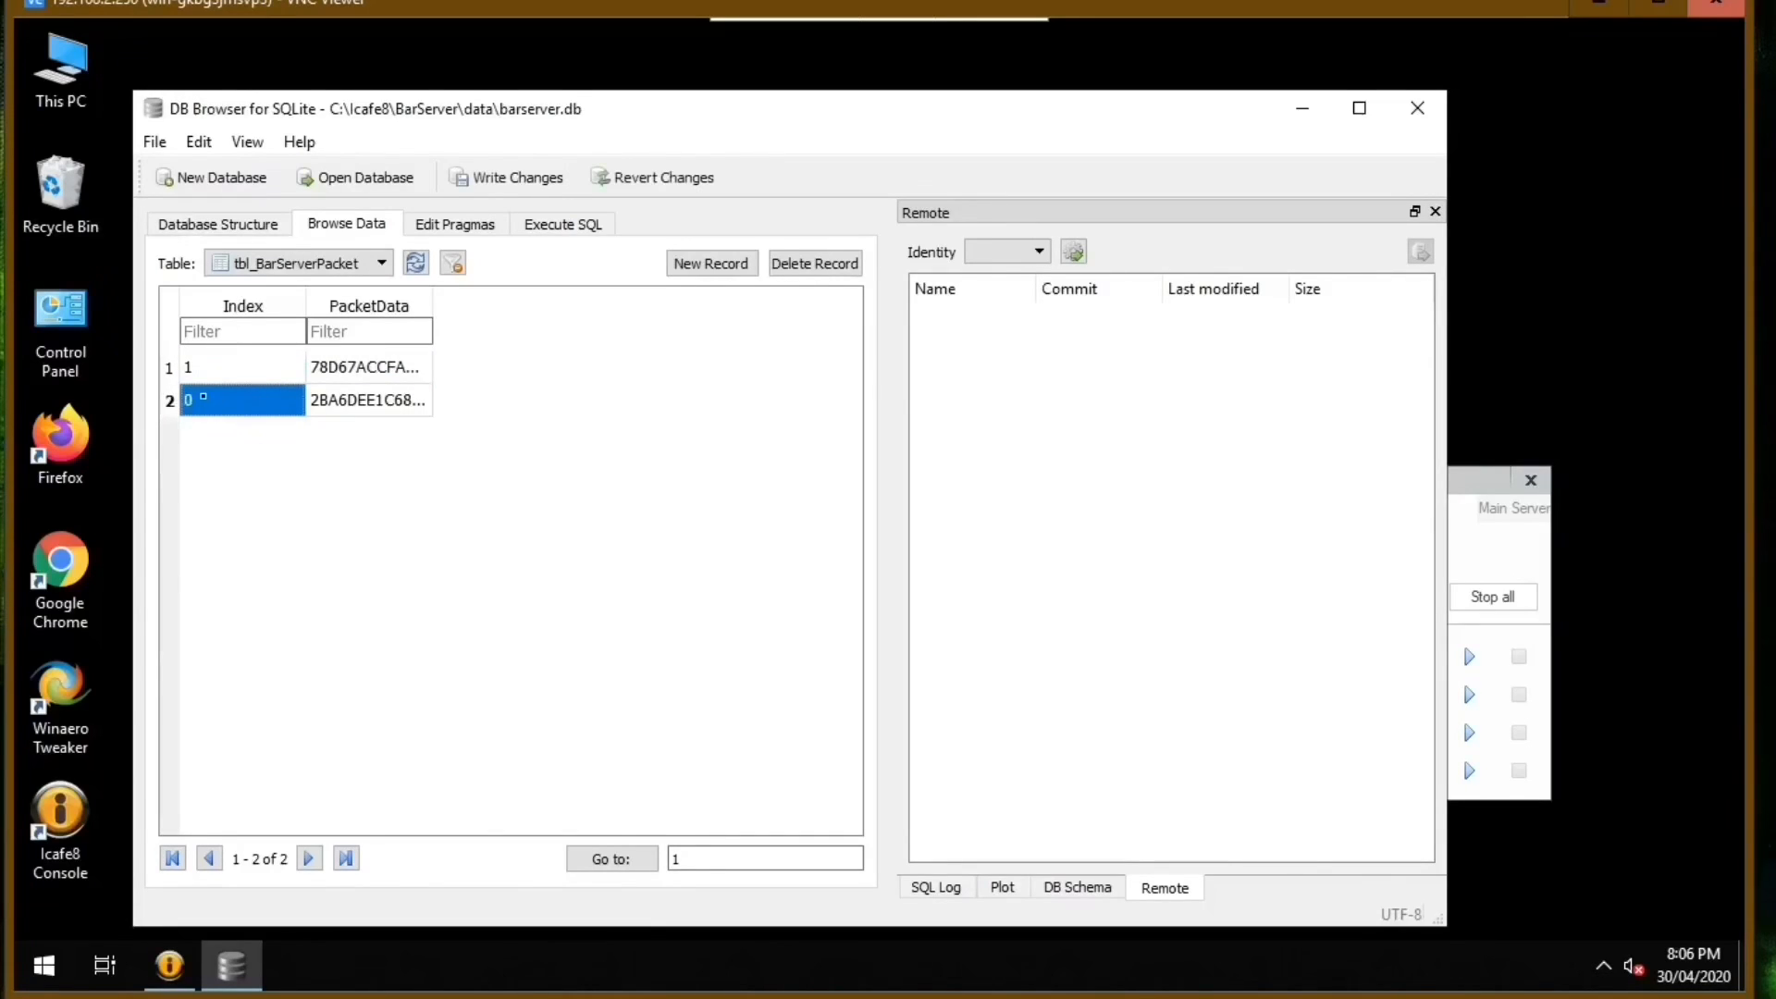
click(170, 399)
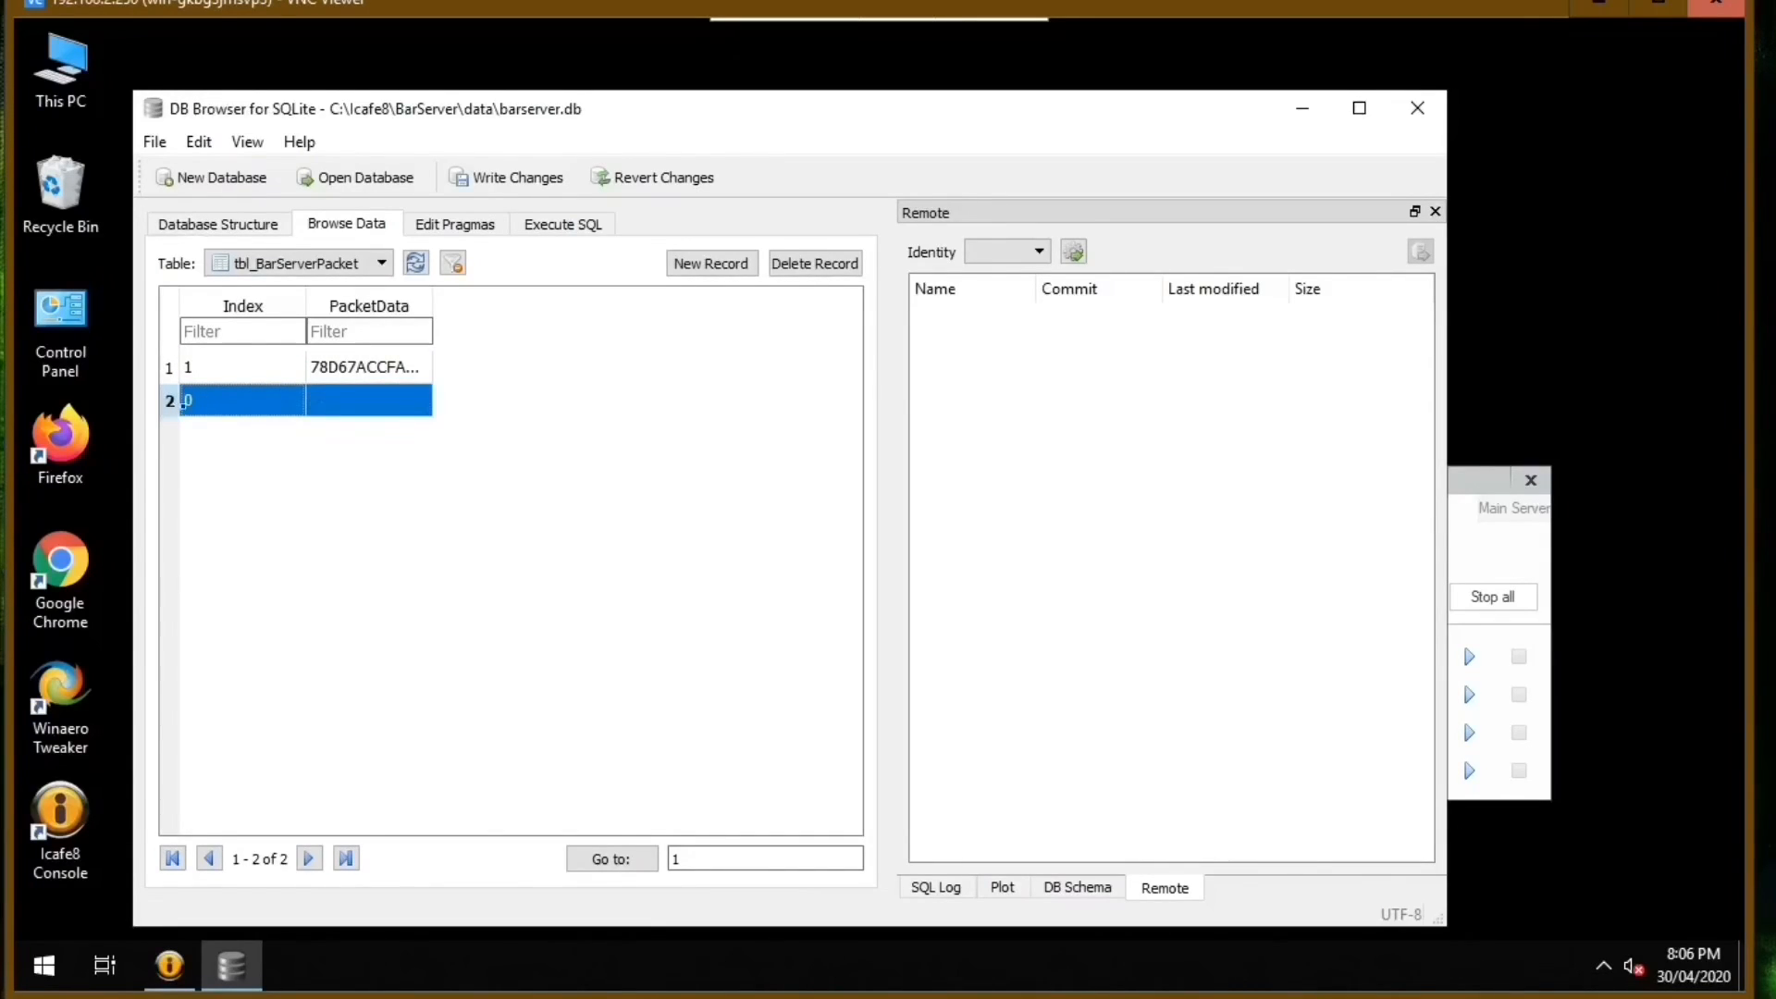
click(281, 491)
Open the first record's PacketData in the cell editor with its whole value selected, and minimise DB Browser.
click(385, 367)
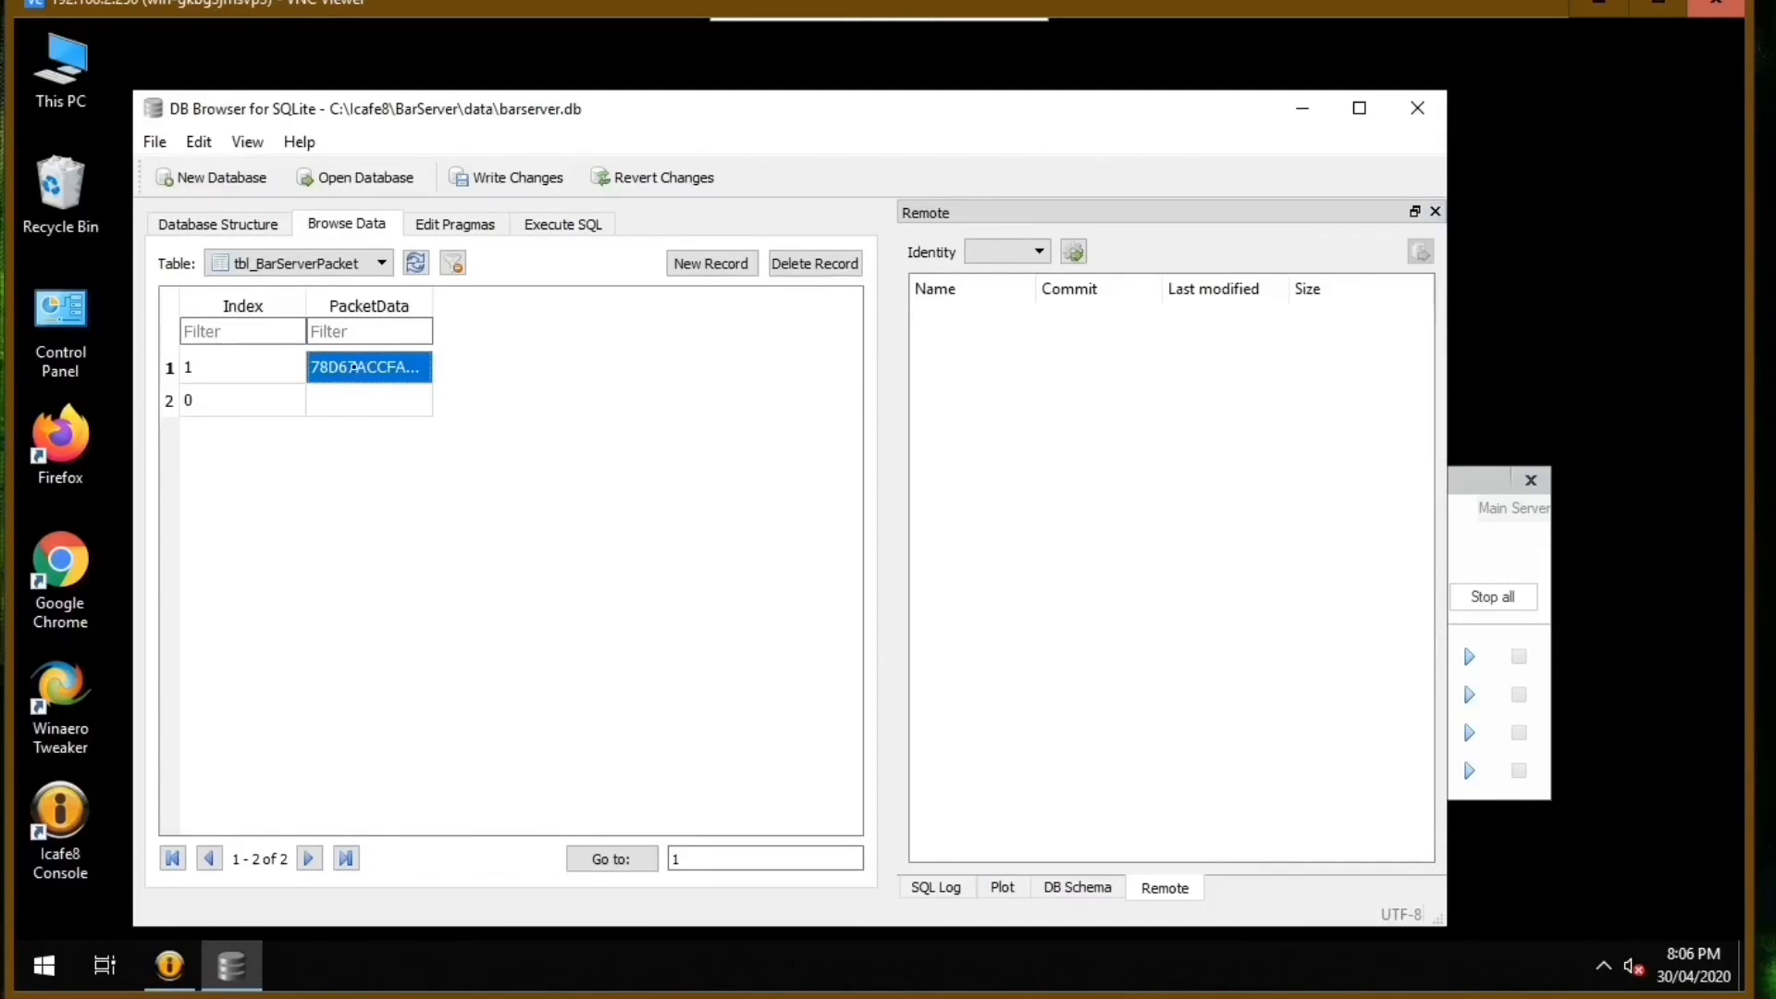
double_click(400, 368)
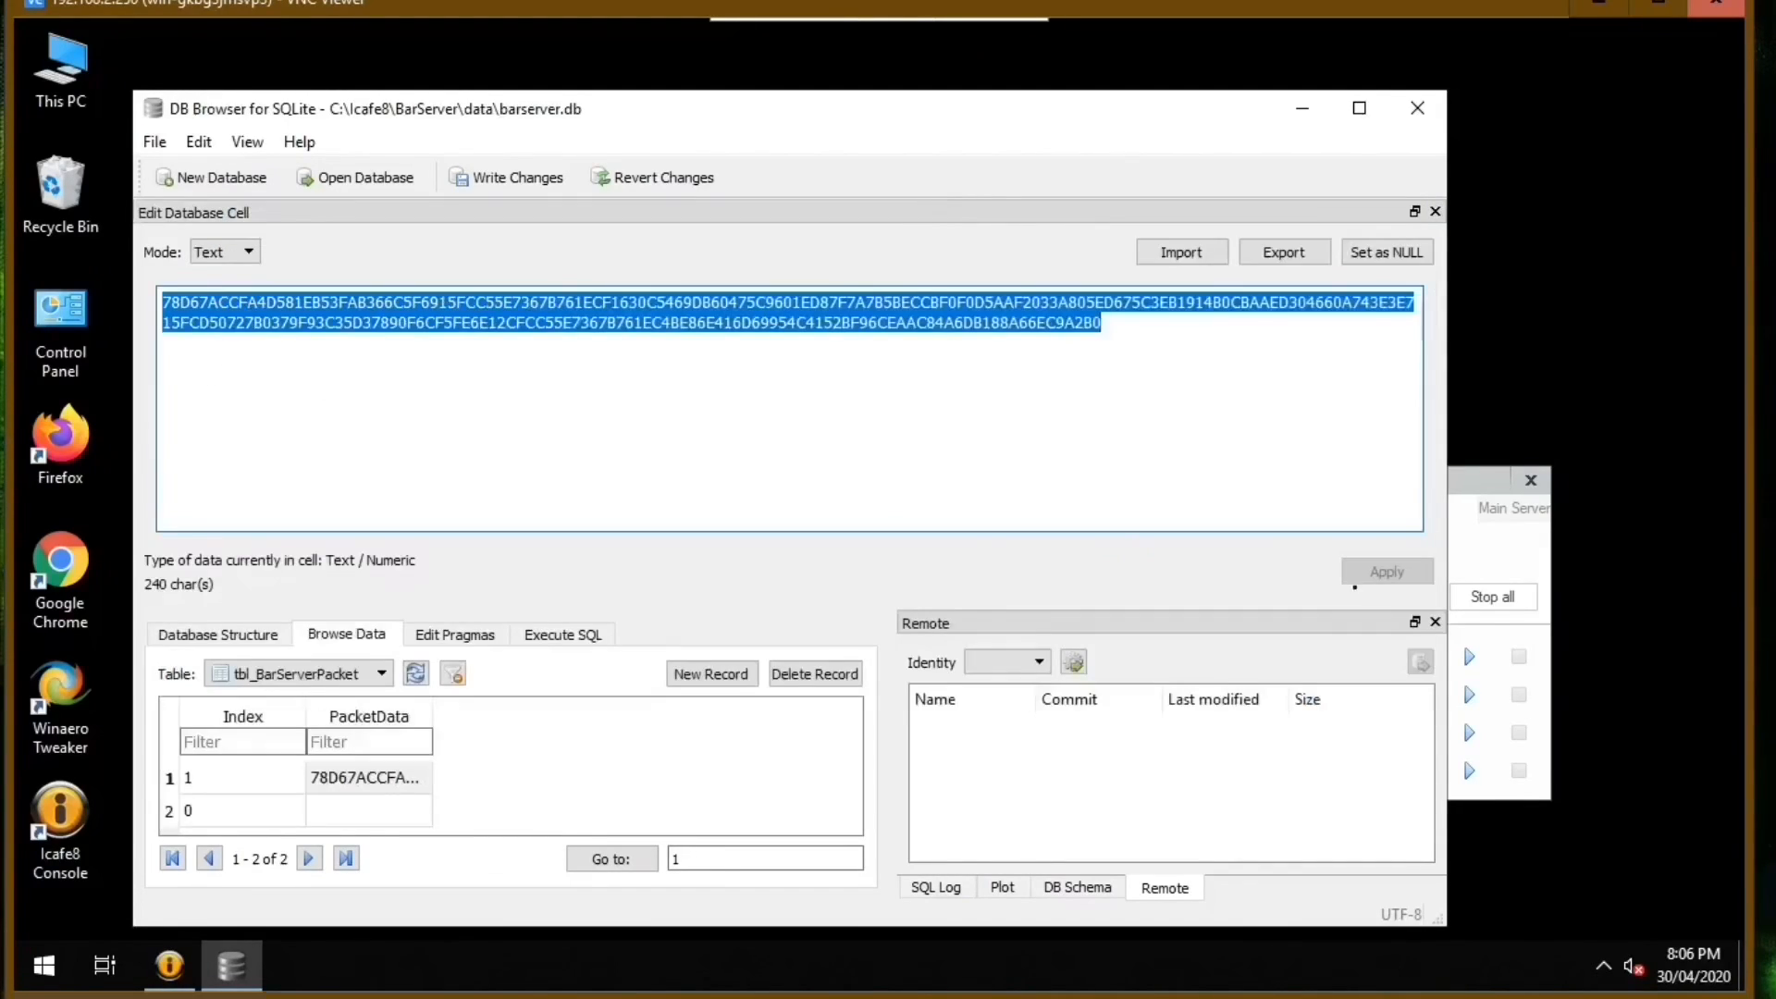
click(1318, 107)
Open the 2084KEY text file from the nested iCafeV9.1.5.0 folder and copy the entire key.
double_click(810, 316)
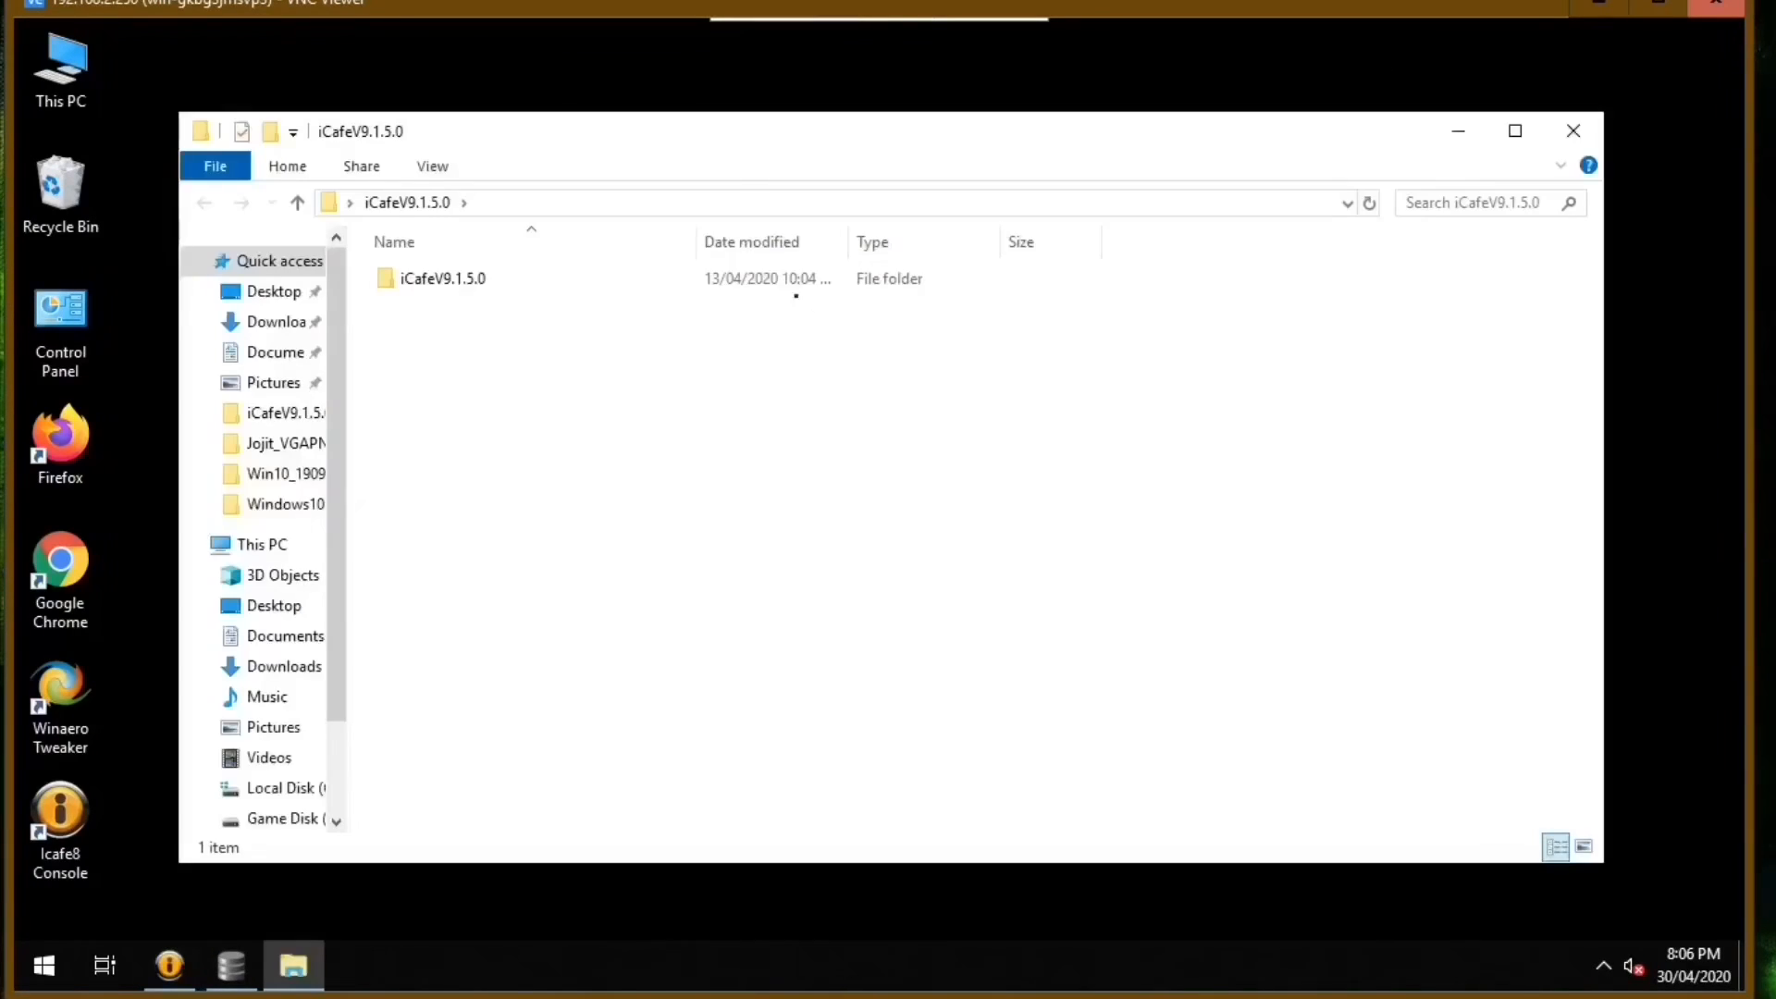
drag(763, 125, 821, 96)
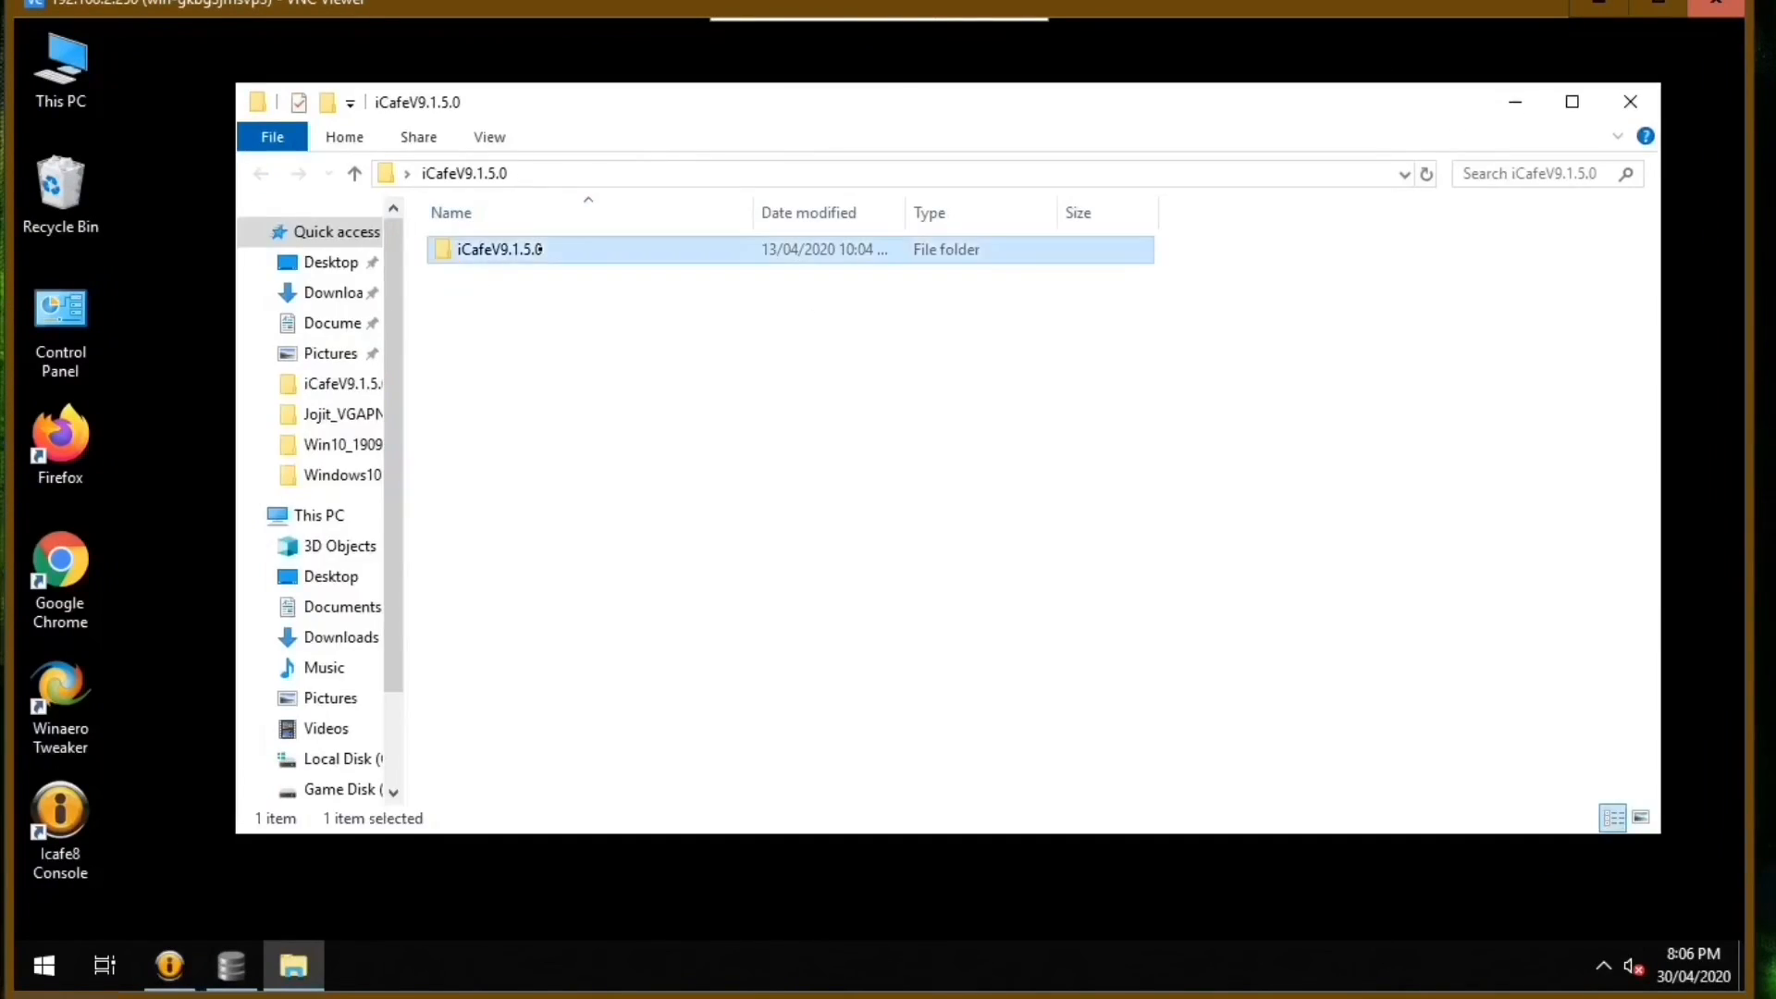
double_click(500, 248)
double_click(530, 306)
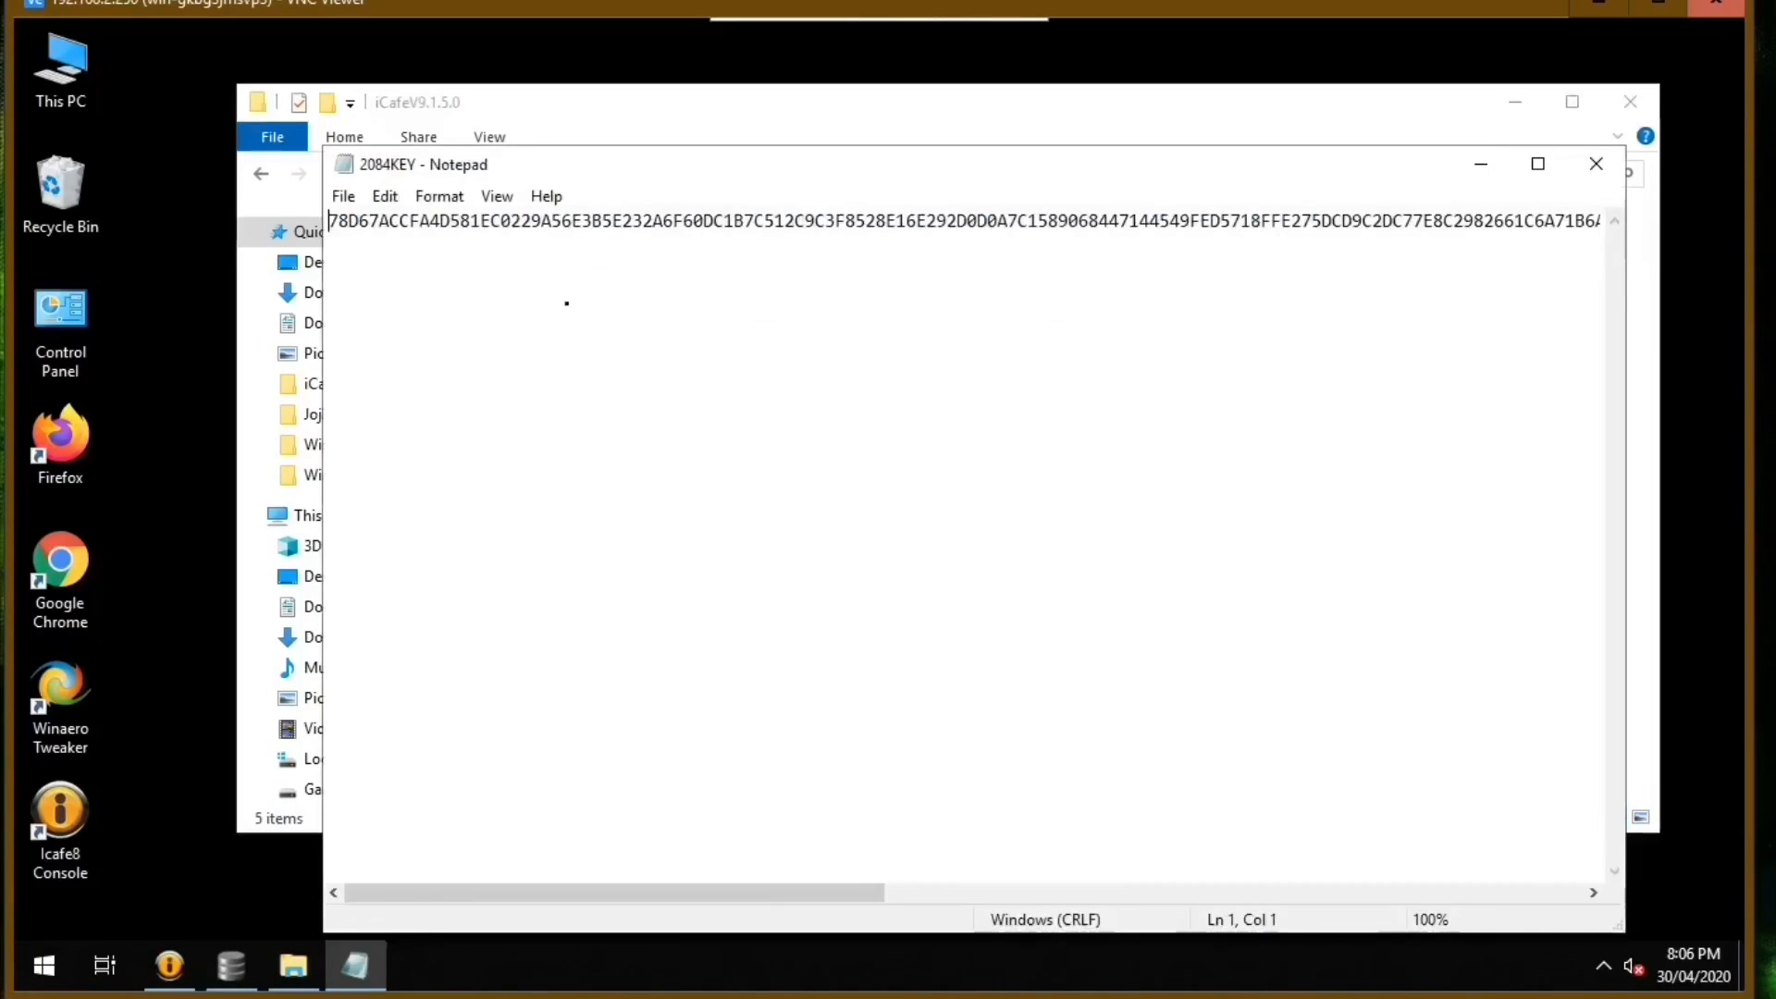
double_click(331, 221)
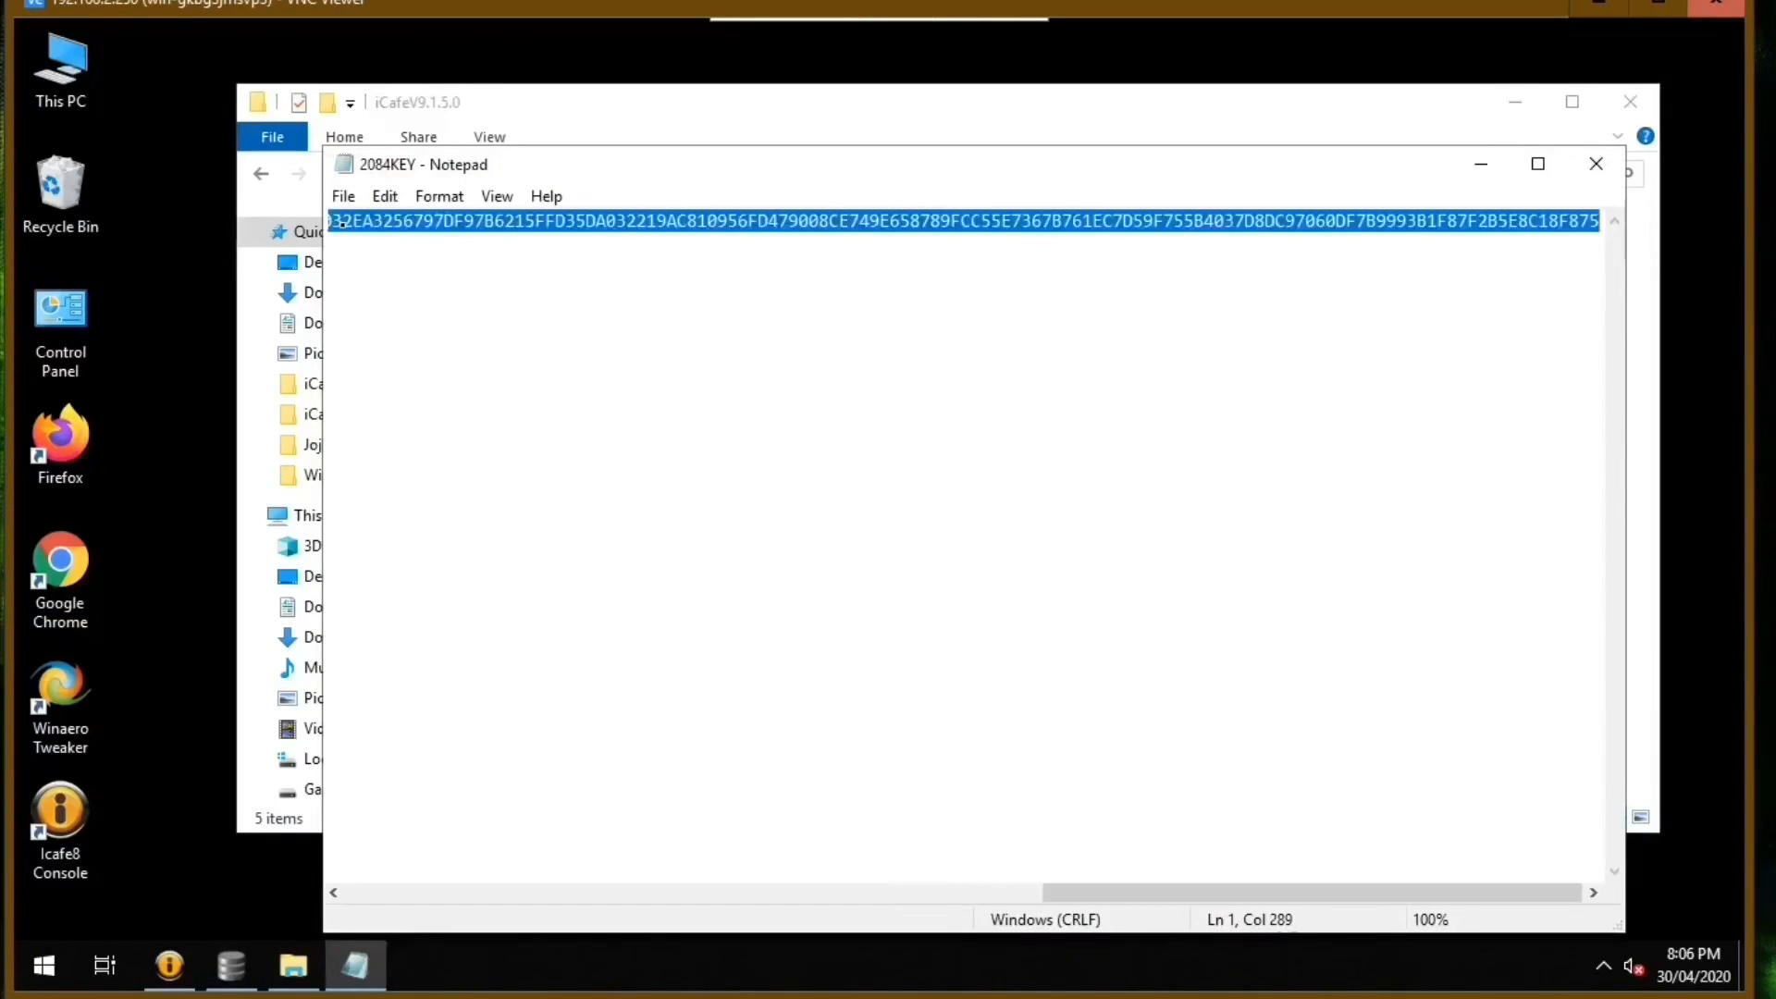
right_click(402, 231)
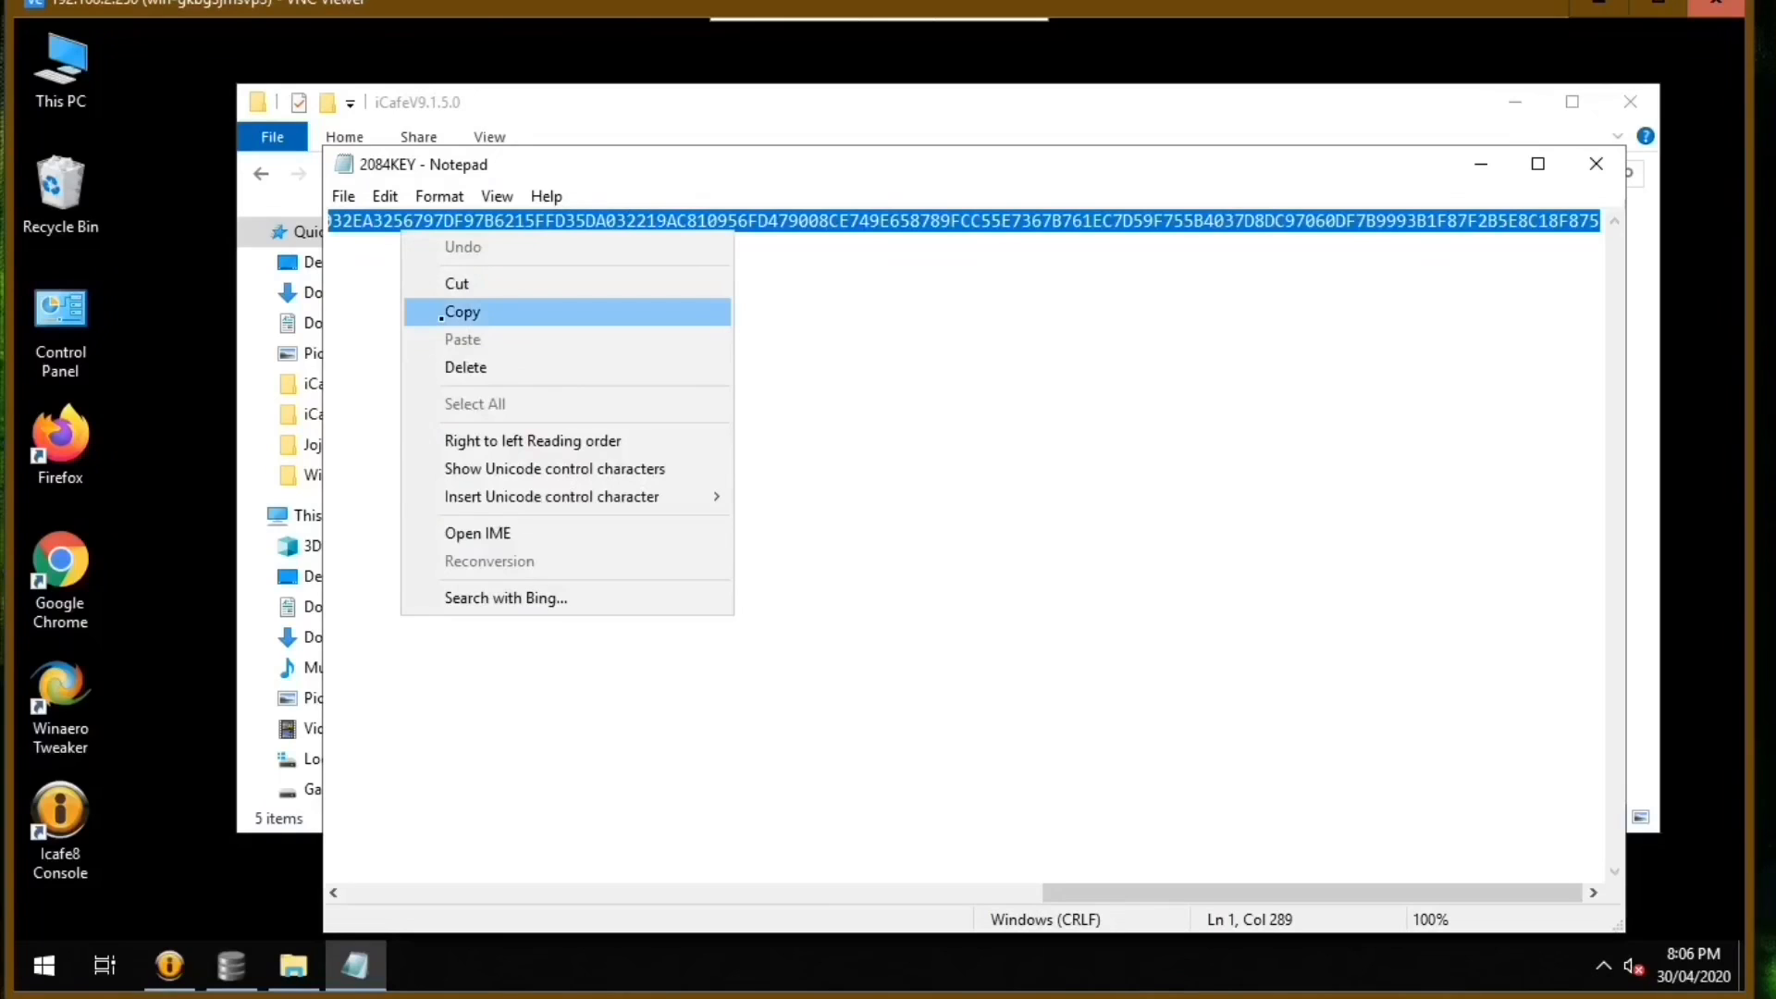
click(442, 312)
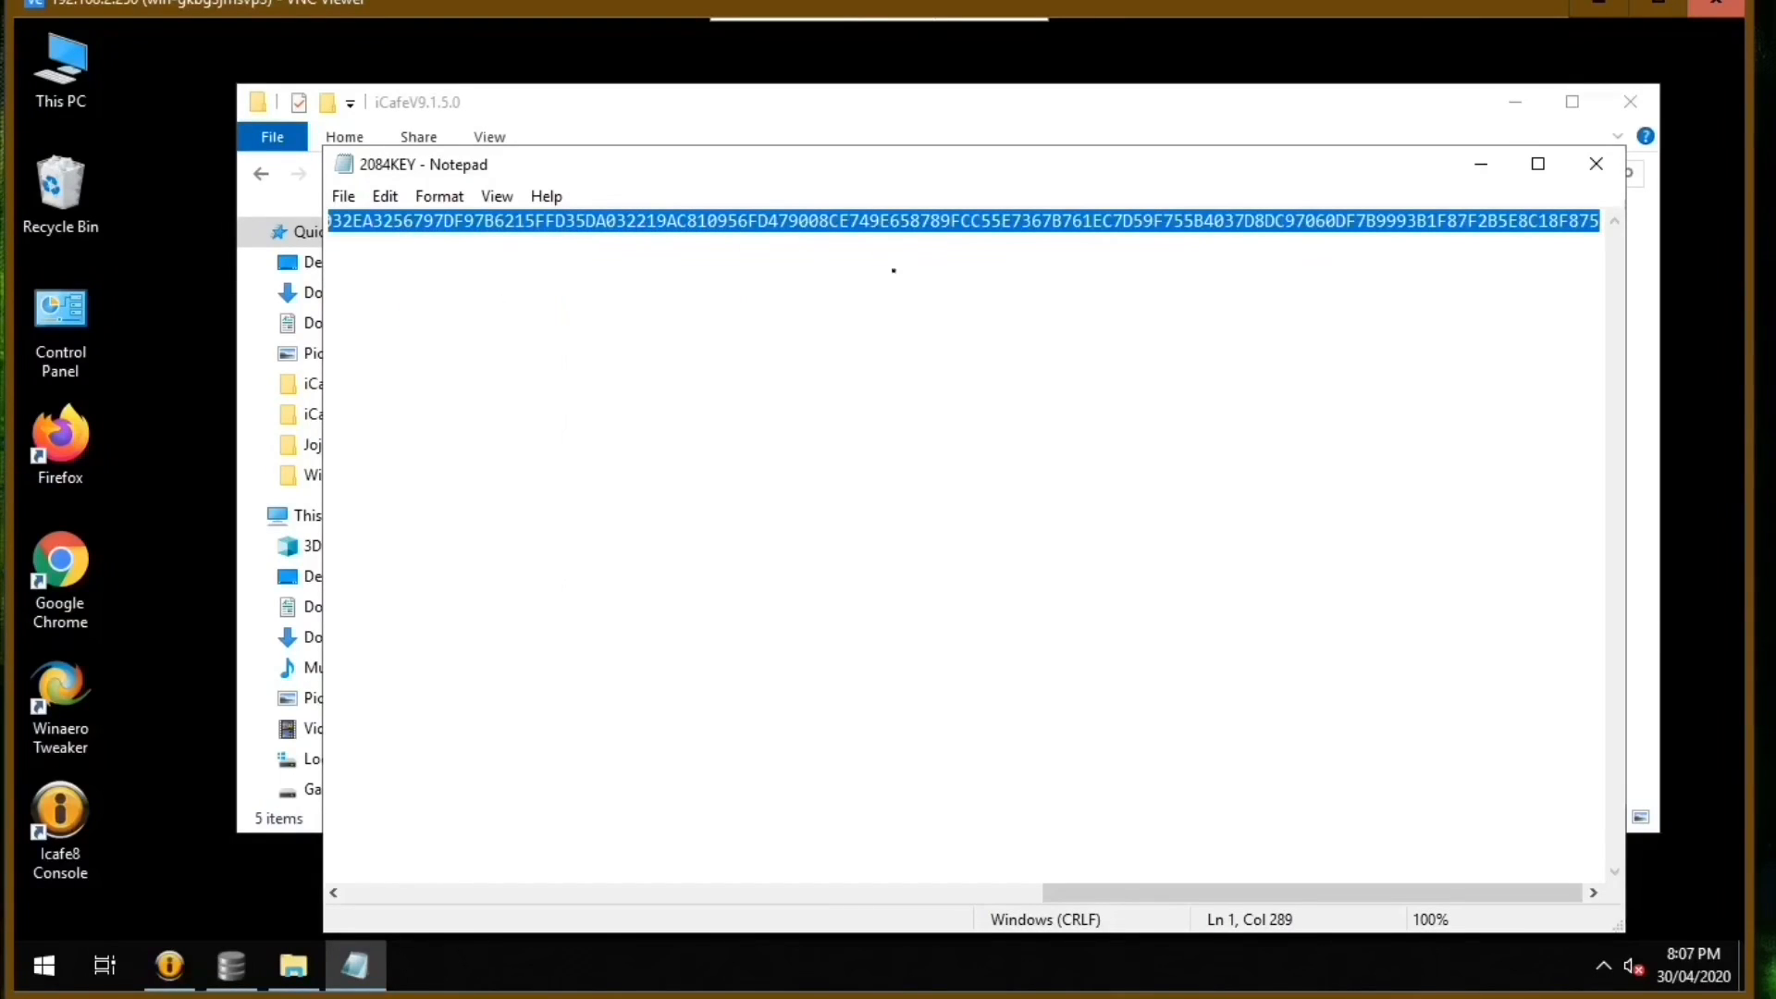
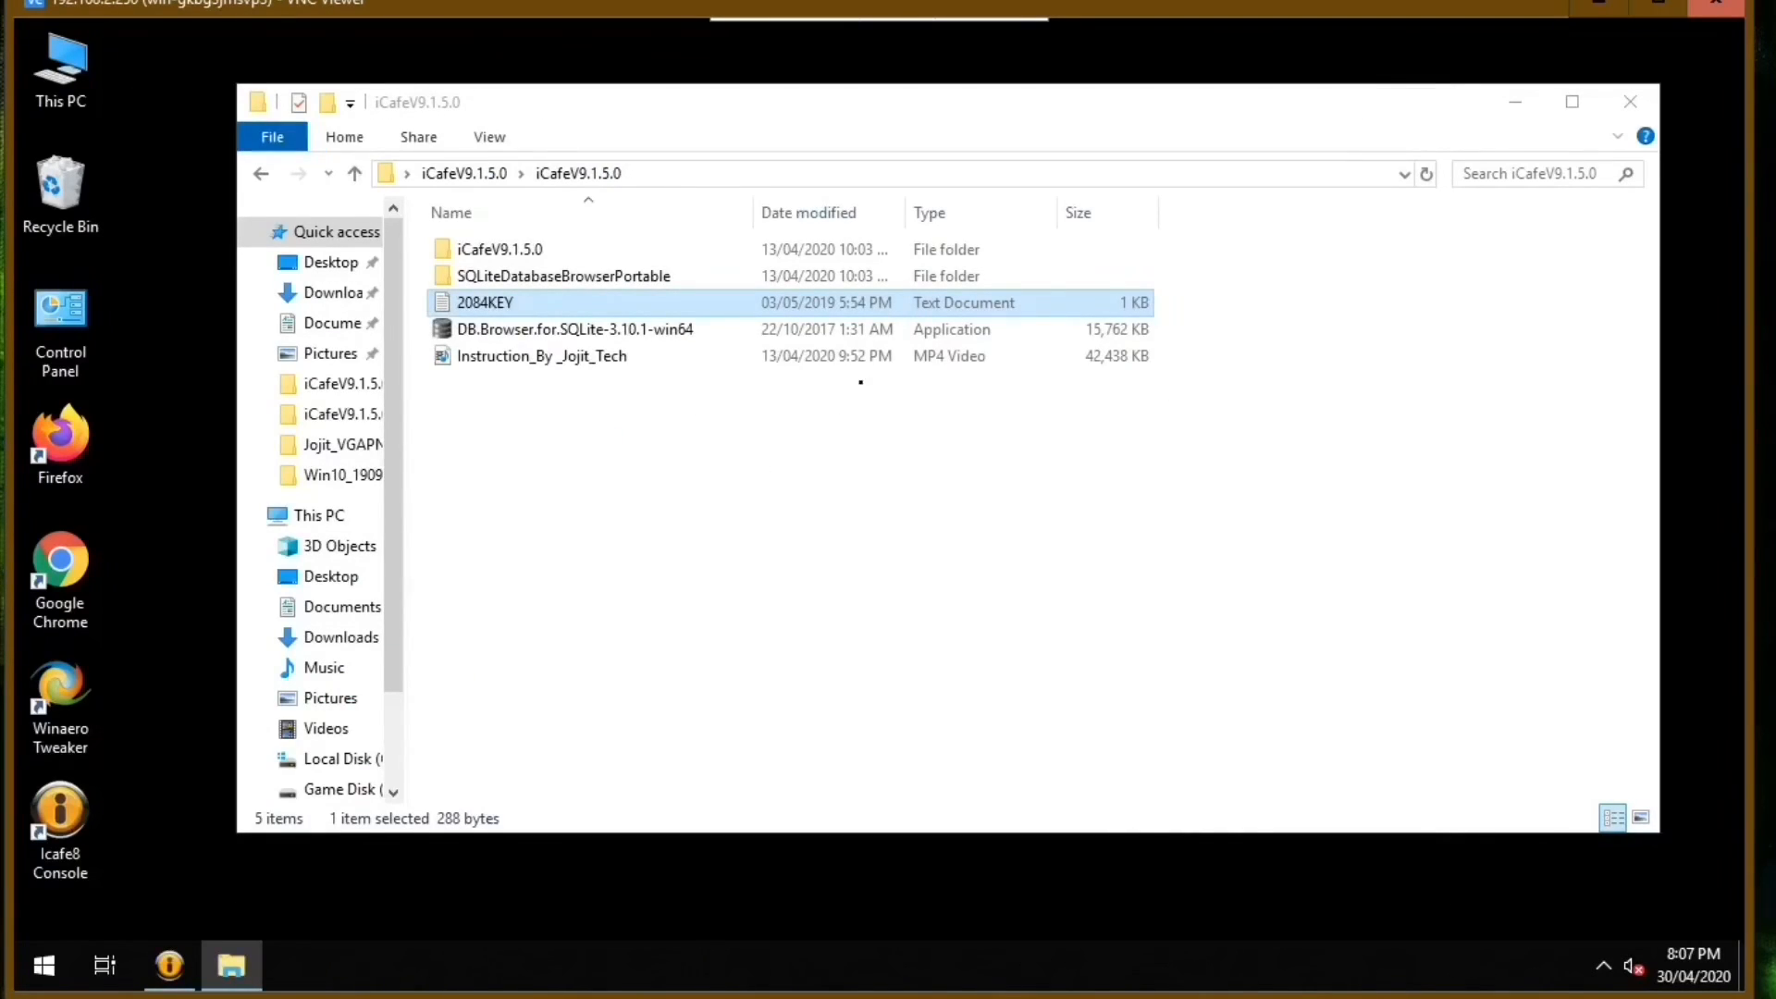
Open the barserver configuration file from the BarServer folder in C:\Icafe8.
click(320, 515)
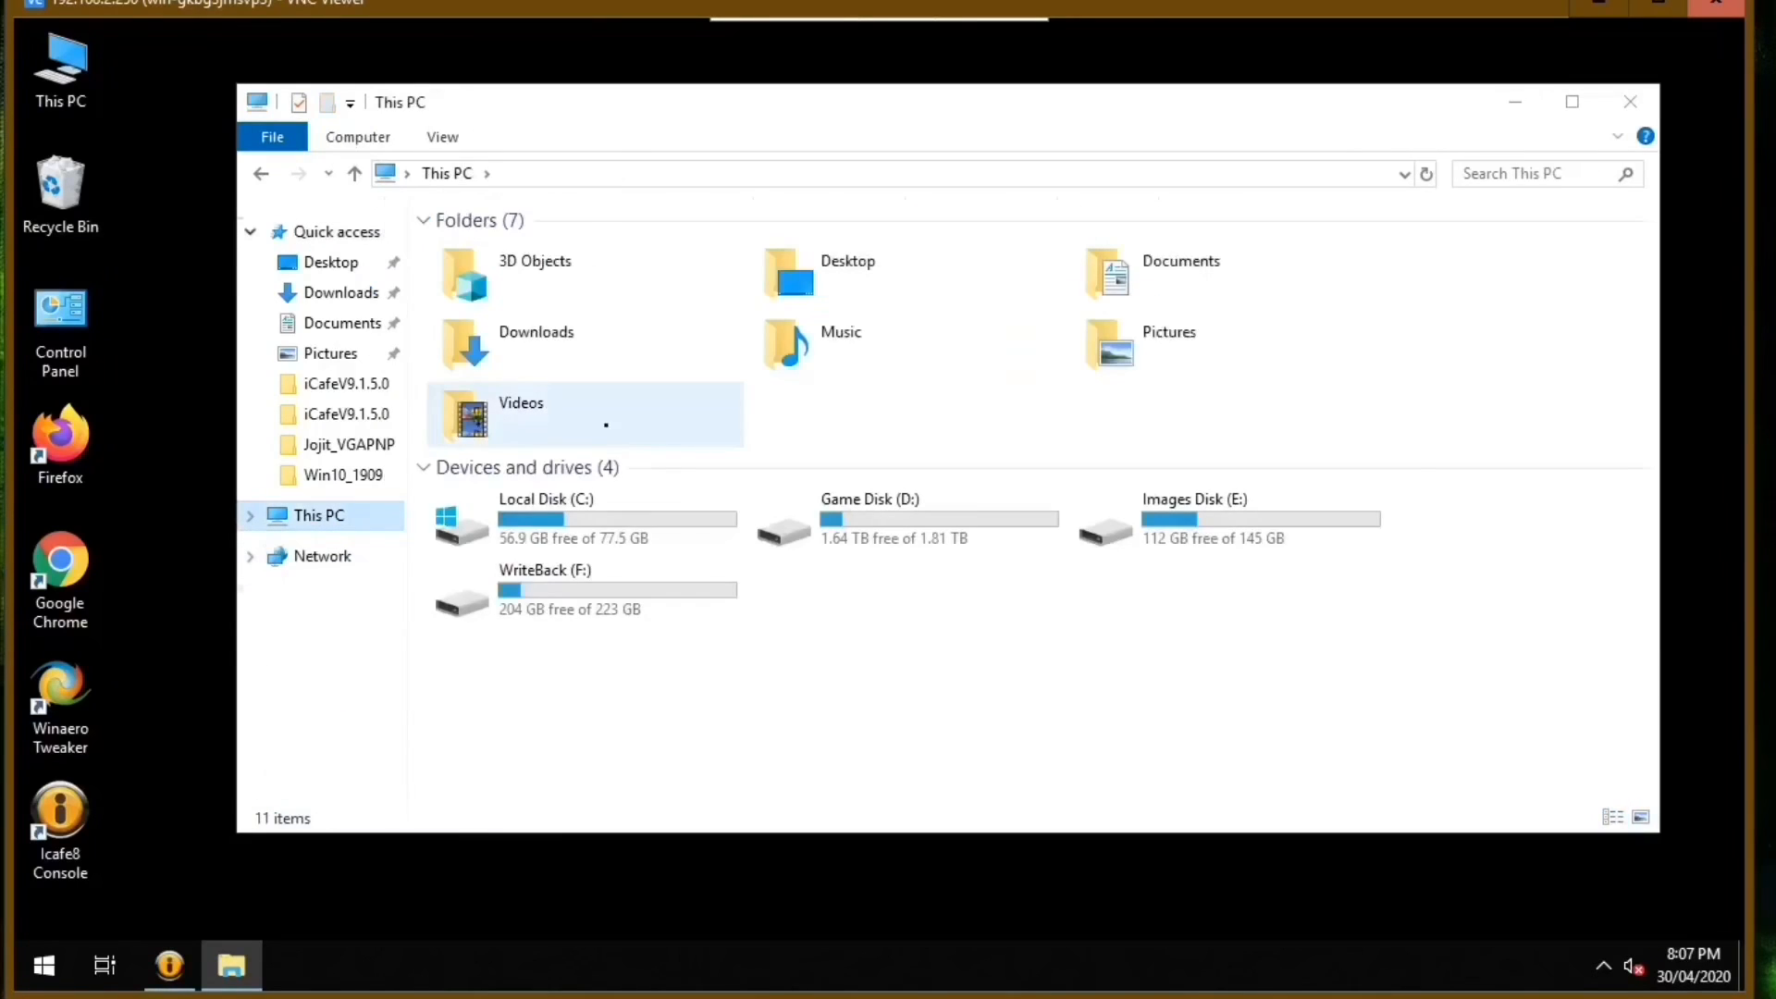
double_click(592, 518)
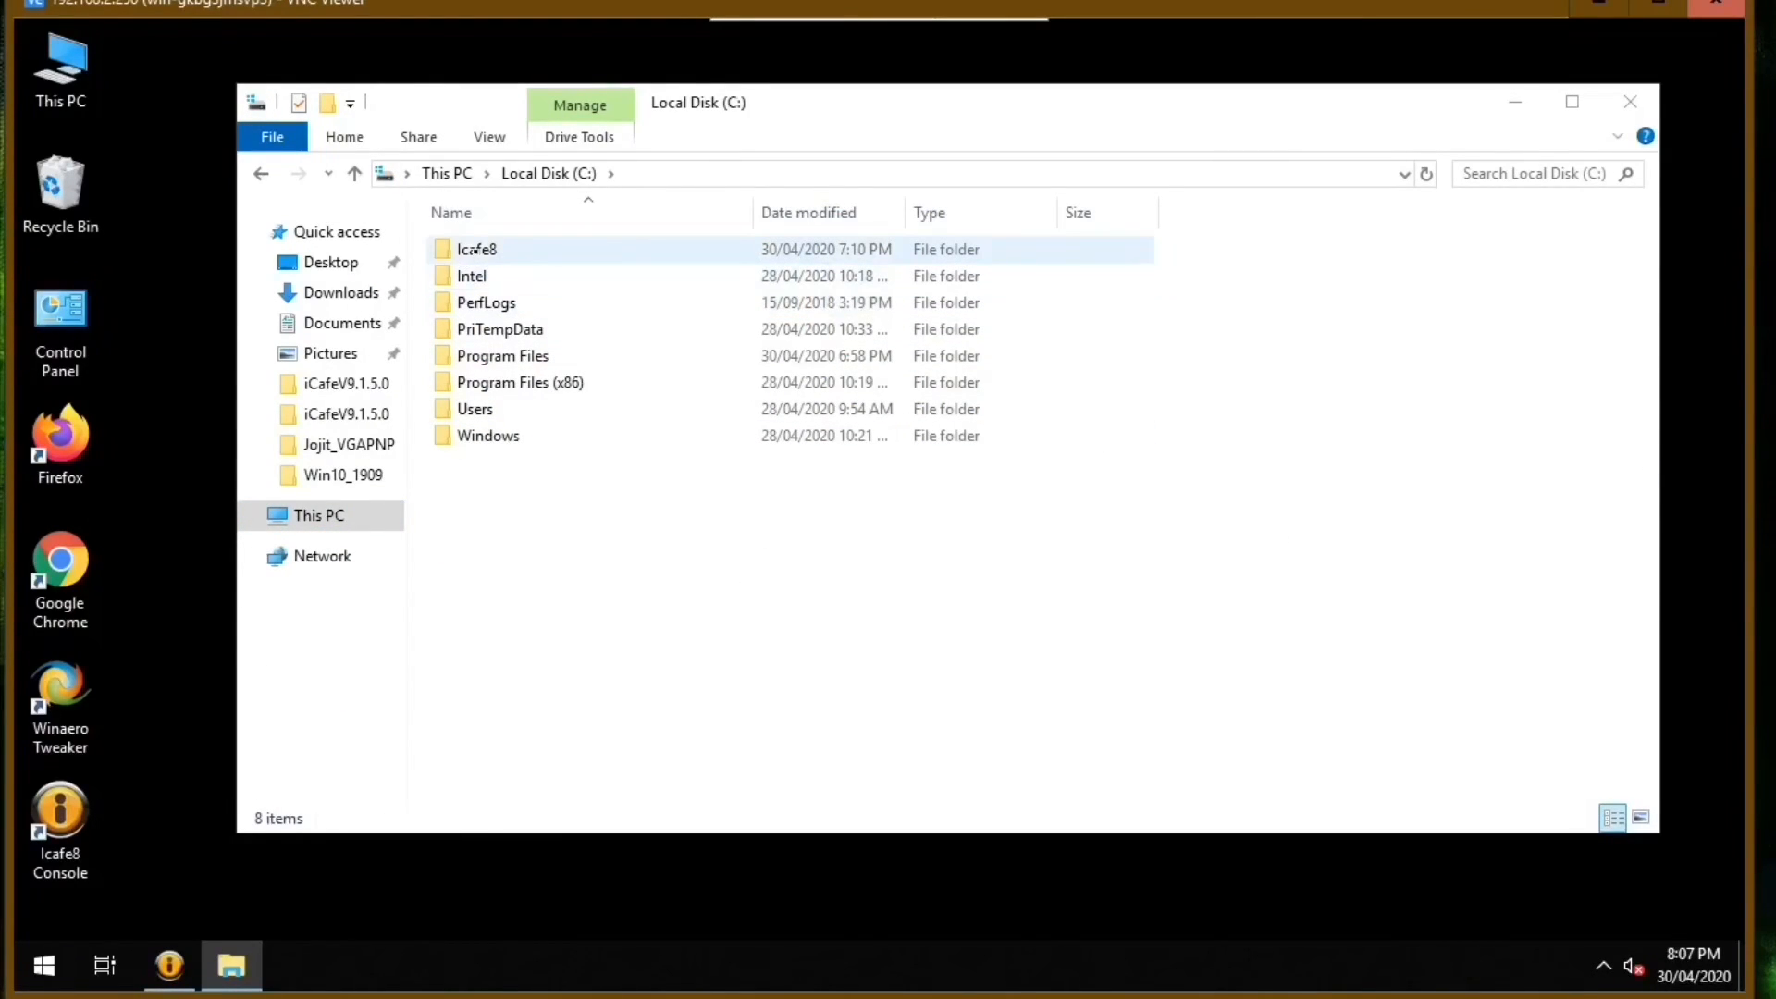
double_click(474, 250)
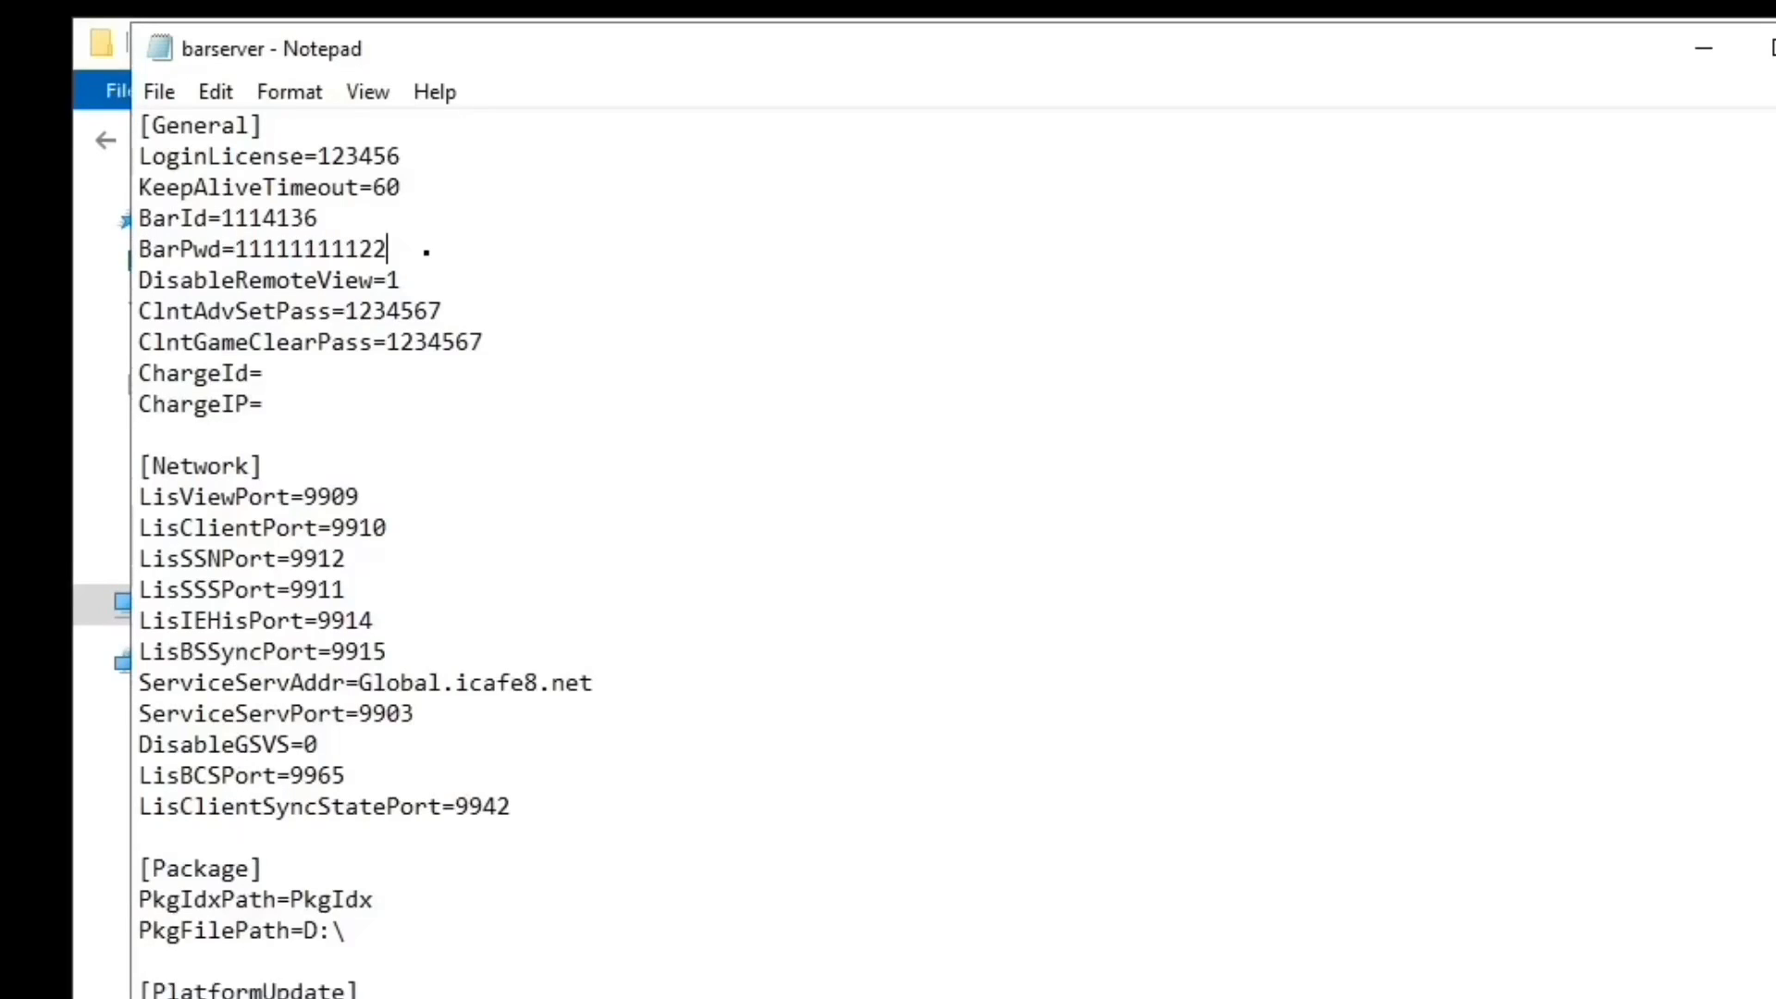
Replace the BarPwd value in the [General] section with the new password, then save and close the barserver configuration file.
drag(415, 250, 239, 258)
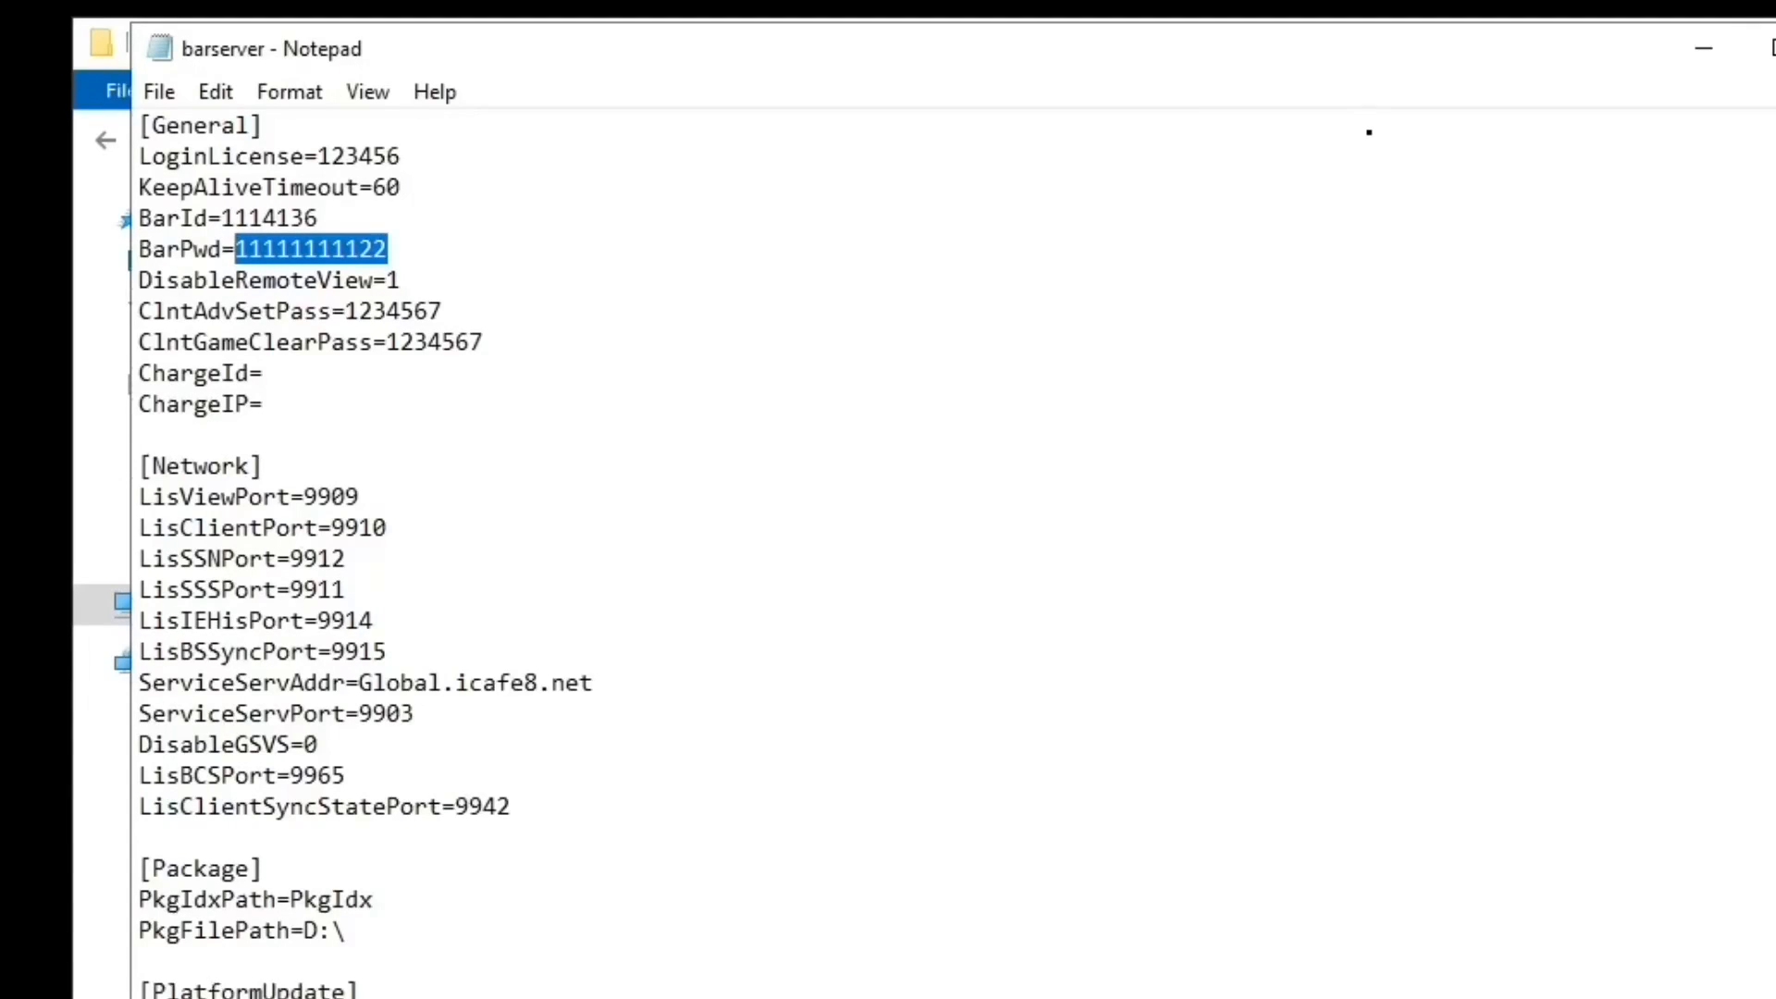
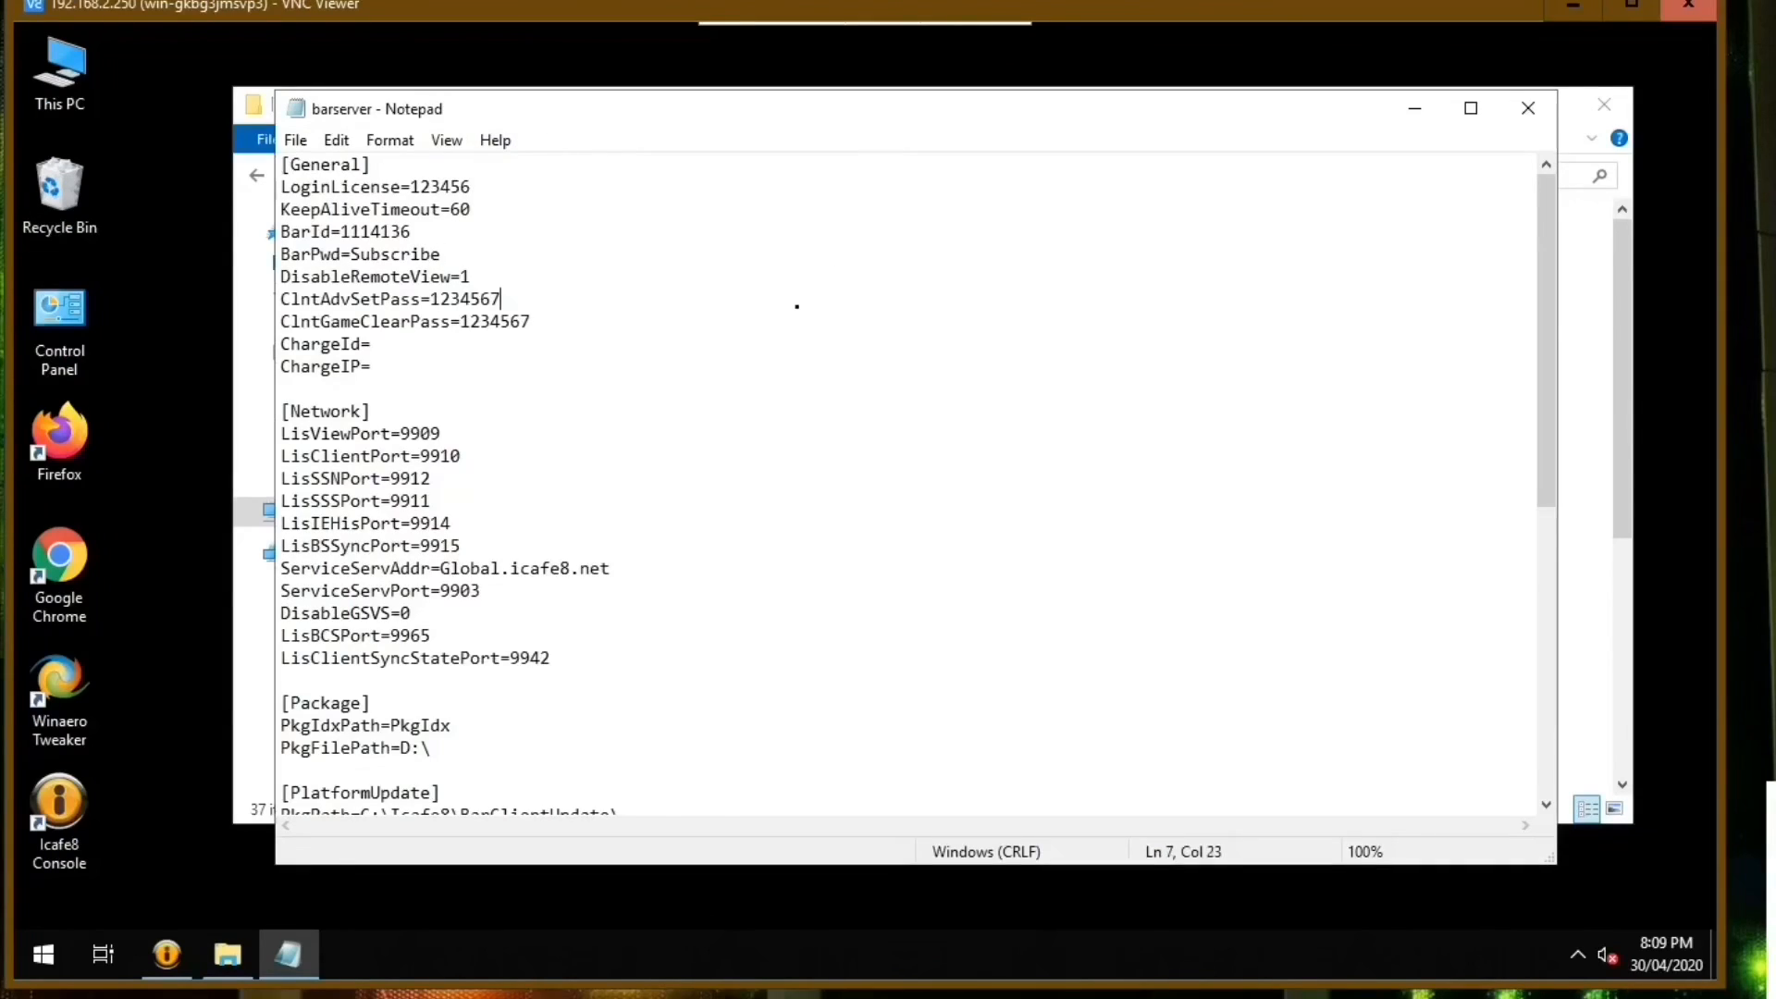
click(732, 382)
click(1528, 116)
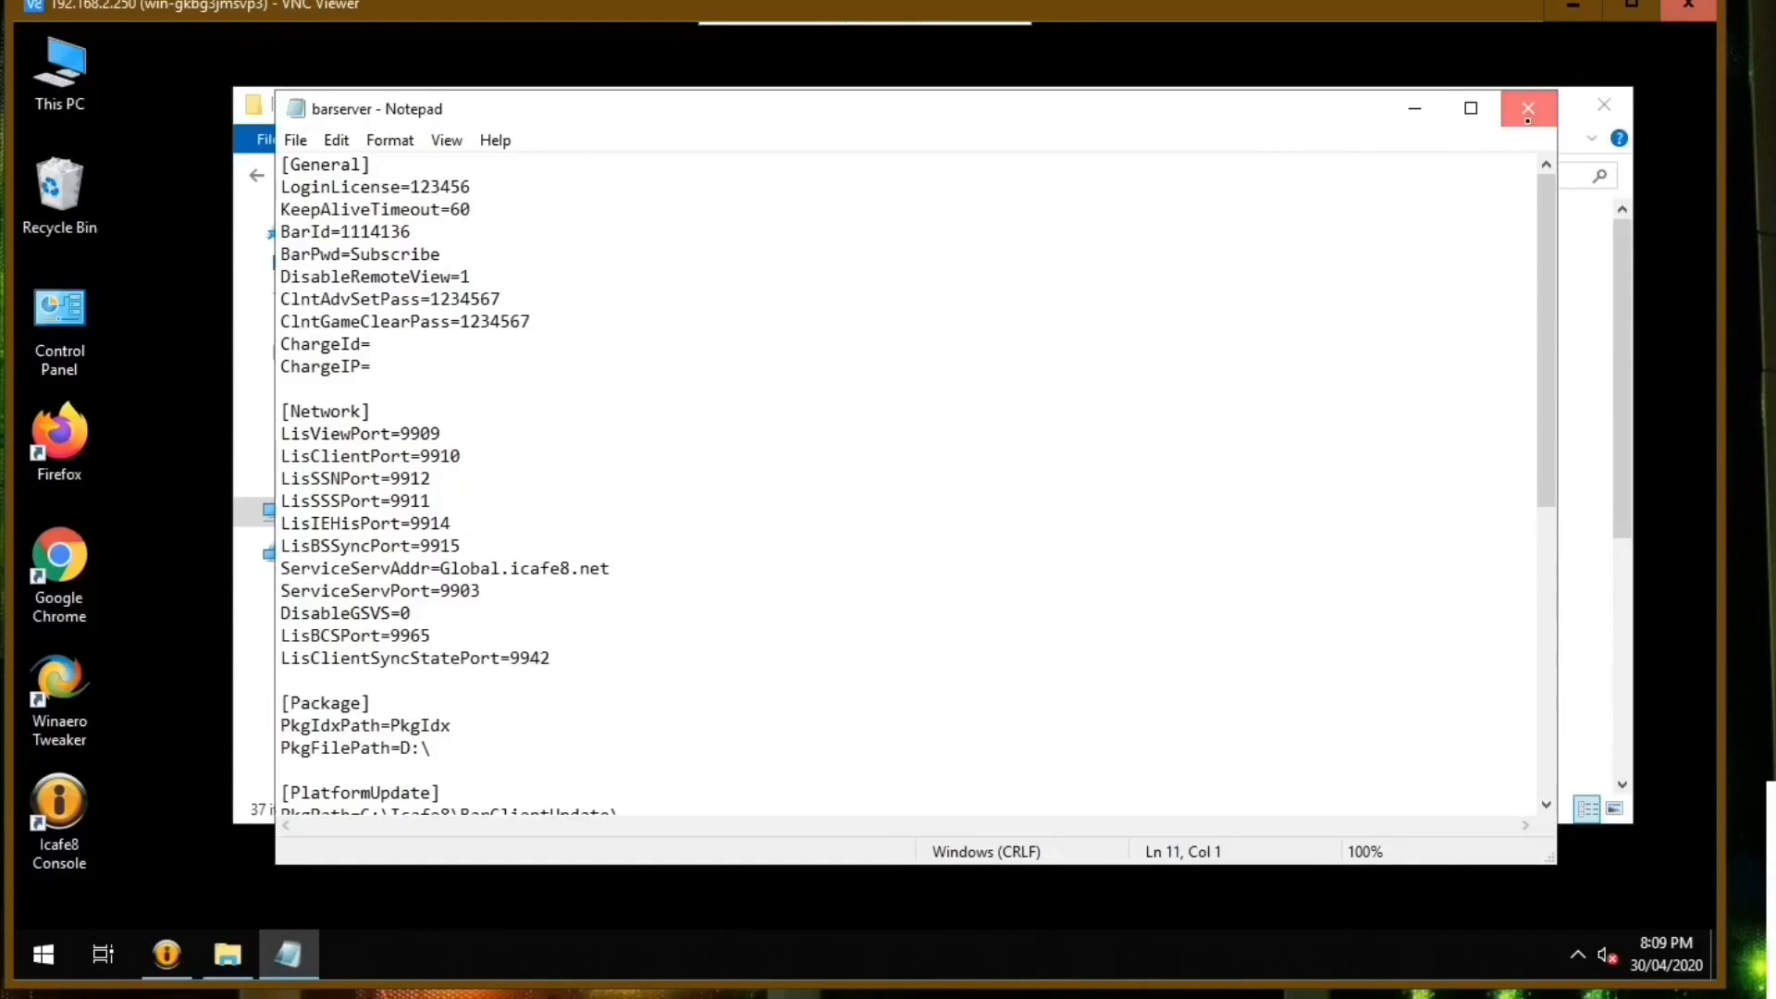
click(808, 508)
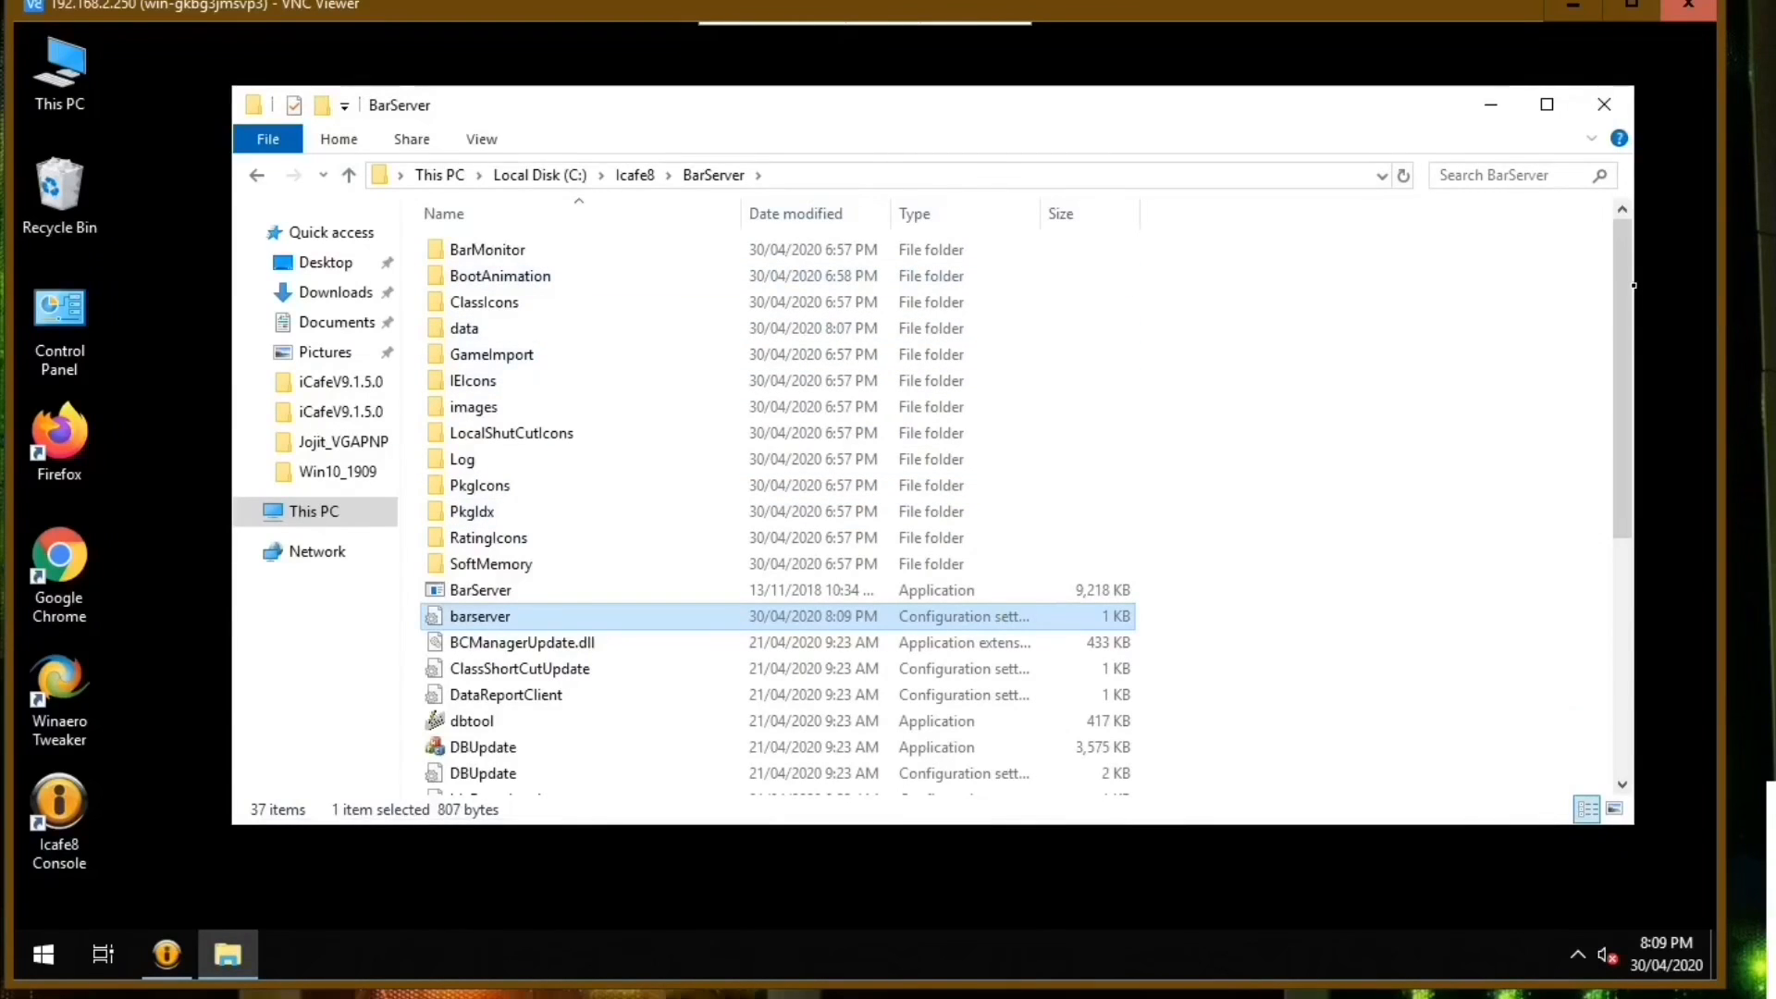
Close the BarServer folder window and launch the Icafe8 Console from the desktop.
mouse_move(1626, 285)
mouse_down()
mouse_move(1619, 481)
mouse_move(1616, 266)
mouse_up()
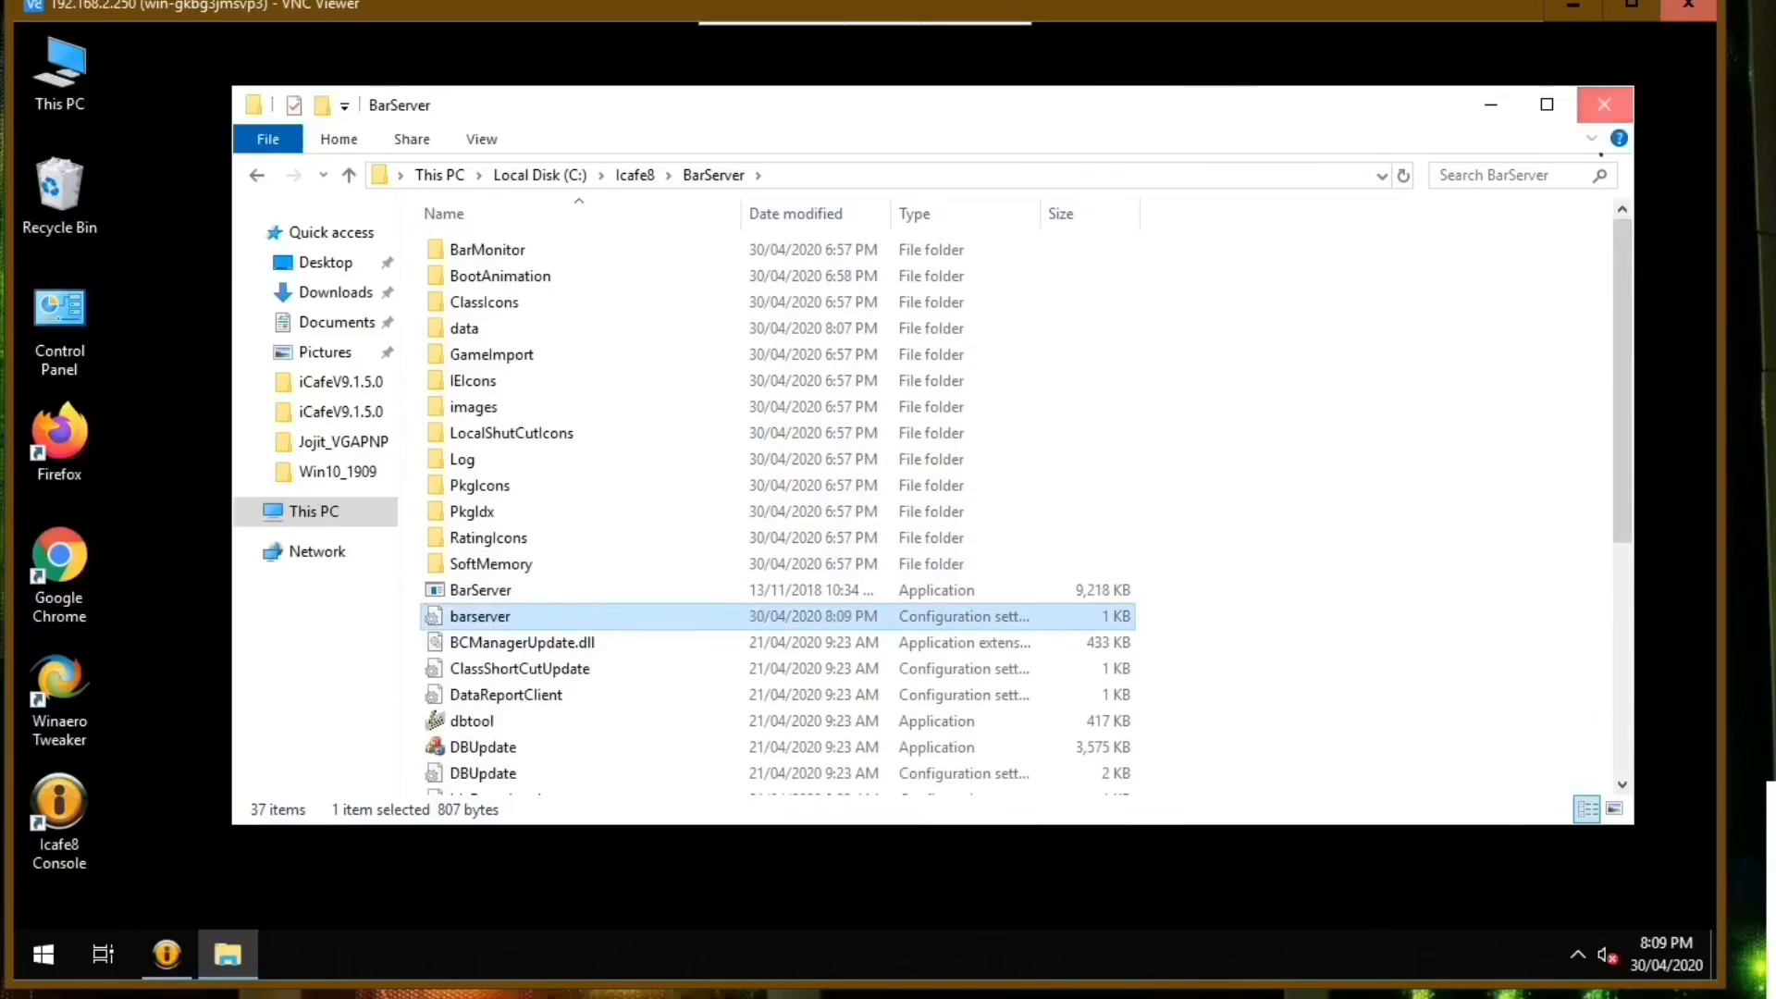
click(1604, 104)
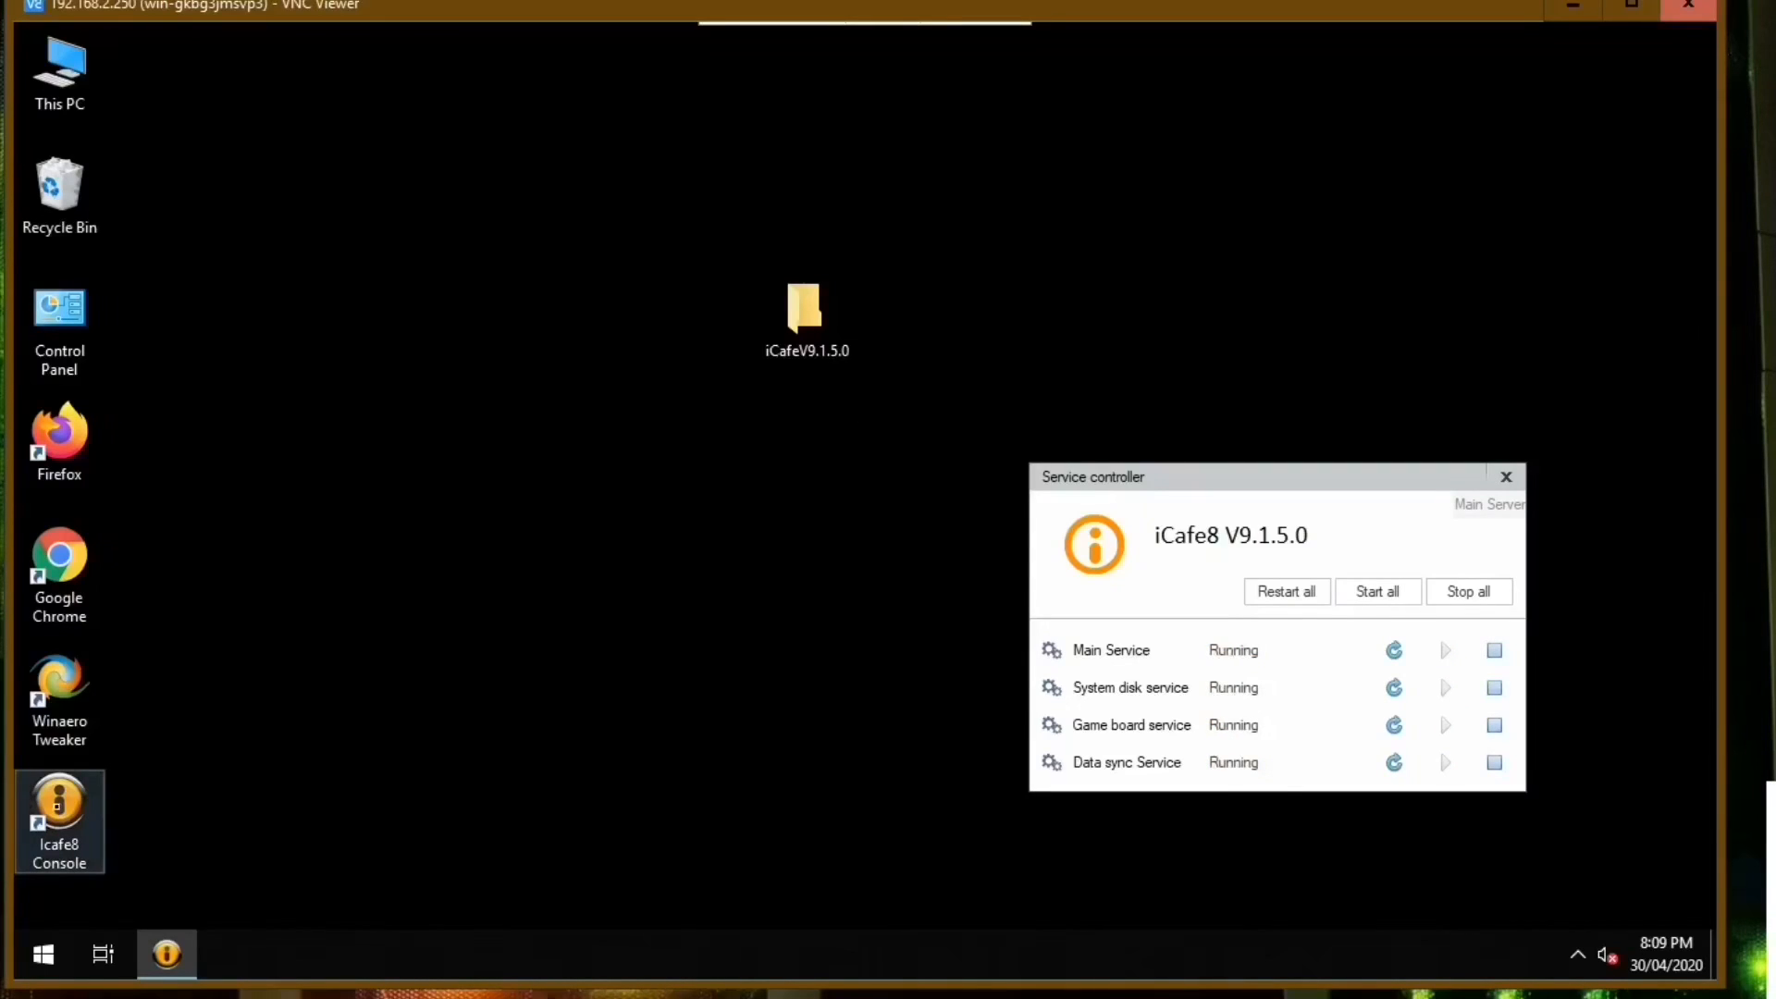
double_click(56, 806)
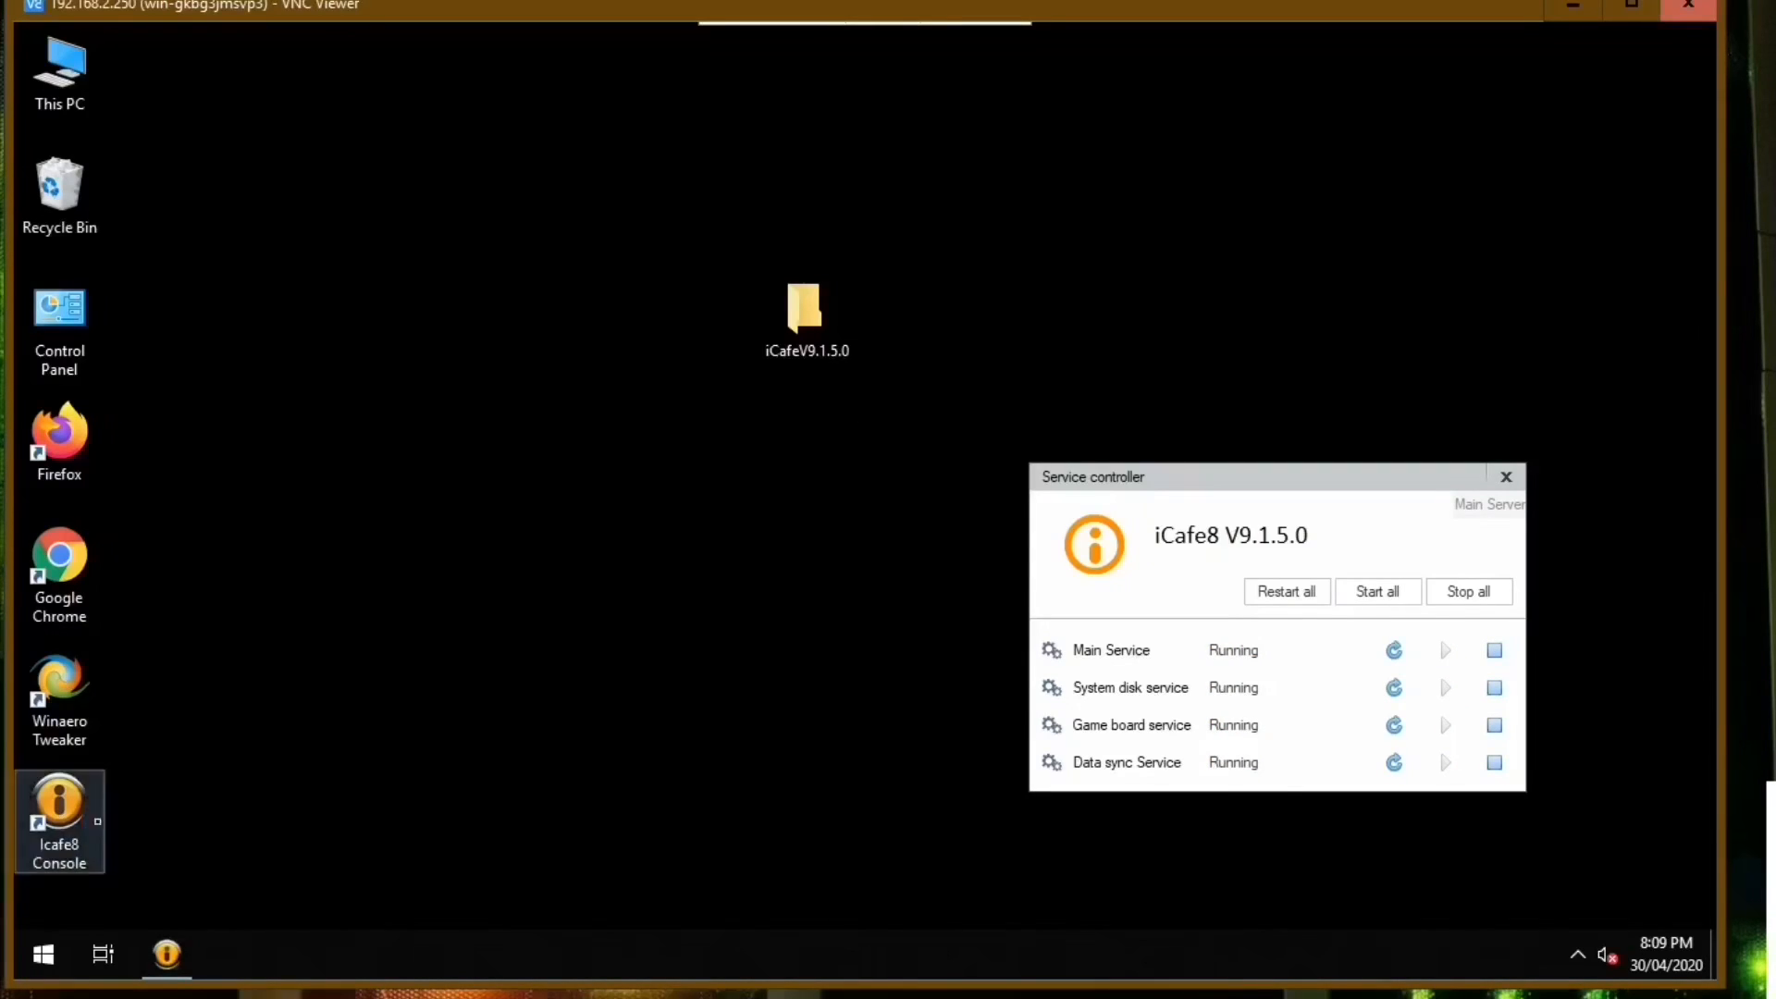
click(817, 553)
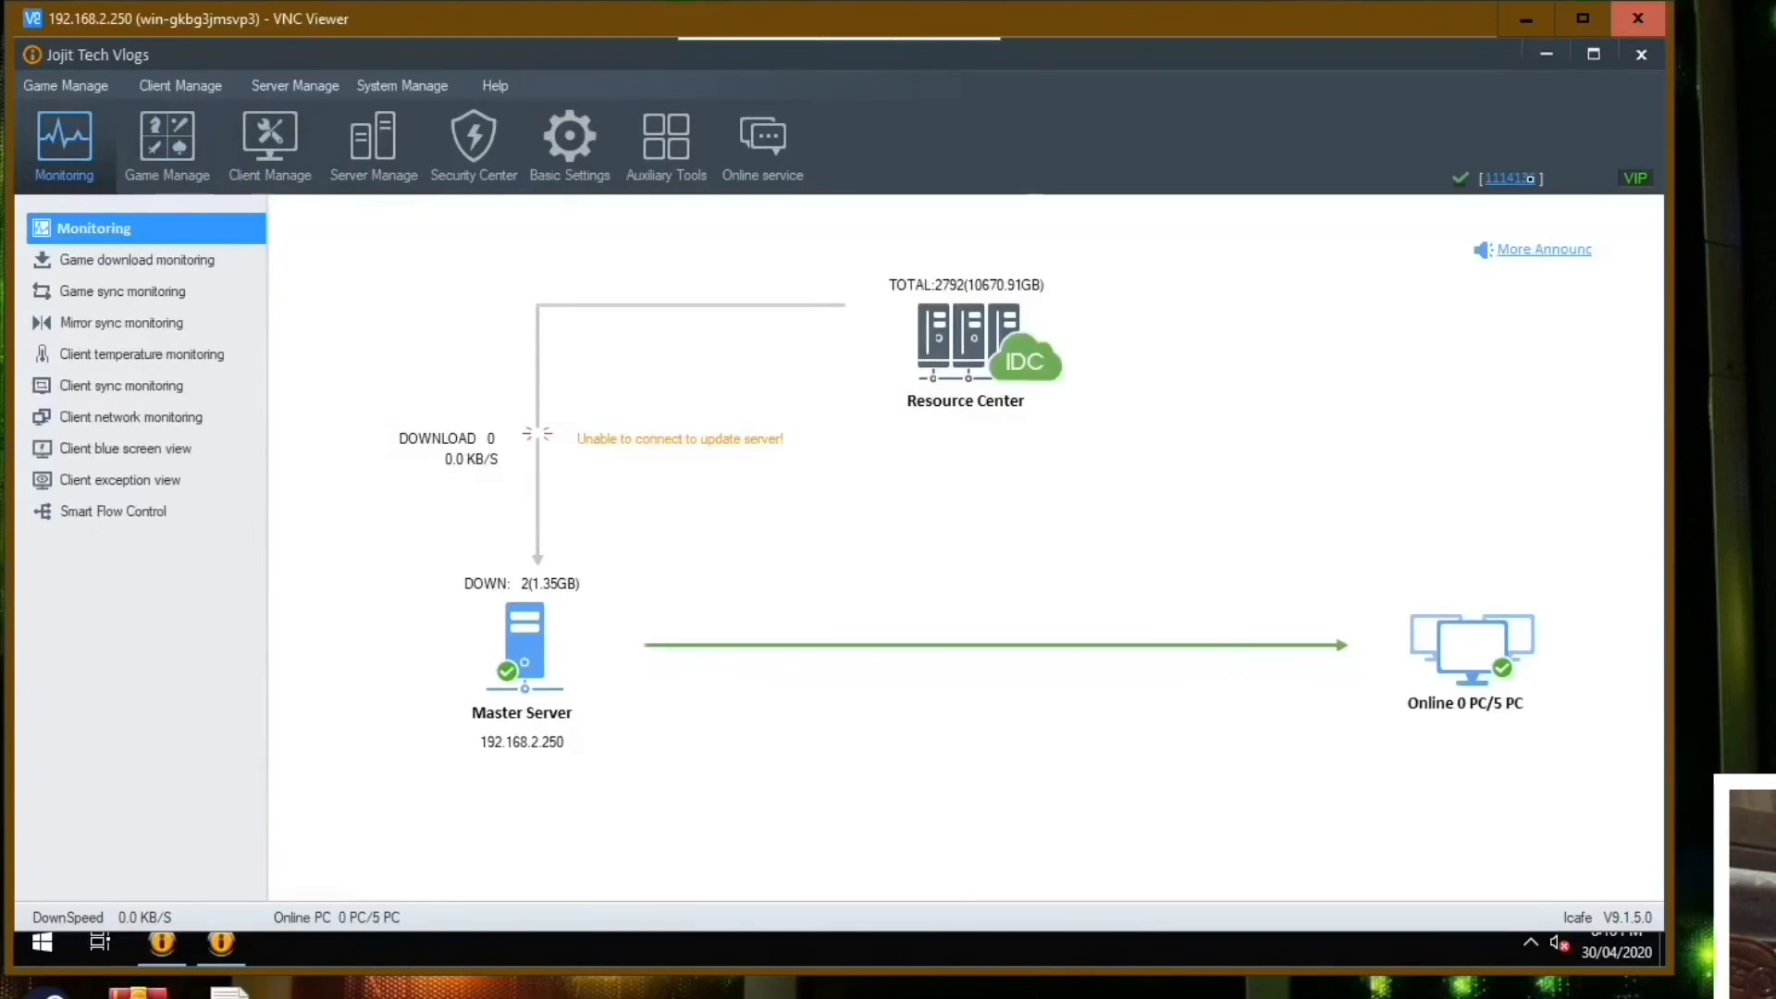
Check the internet cafe account details, then inspect the Graphics PNP management under Equipment PNP Management.
click(1511, 178)
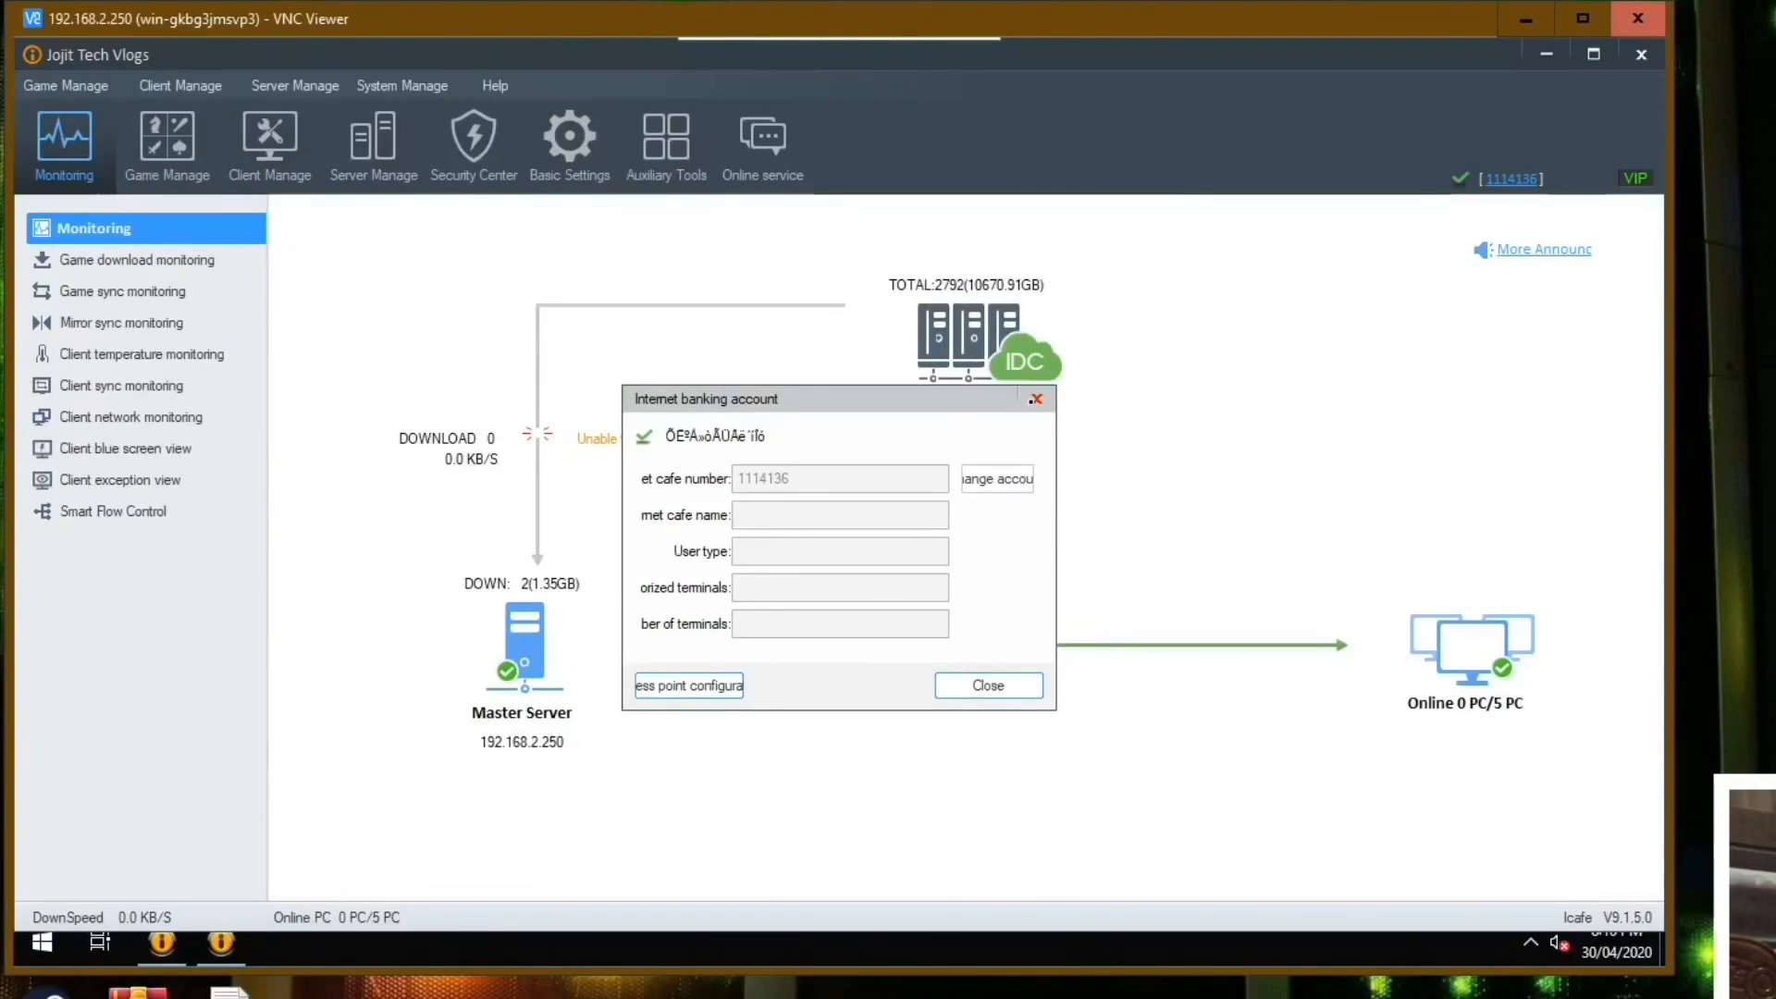
click(1034, 400)
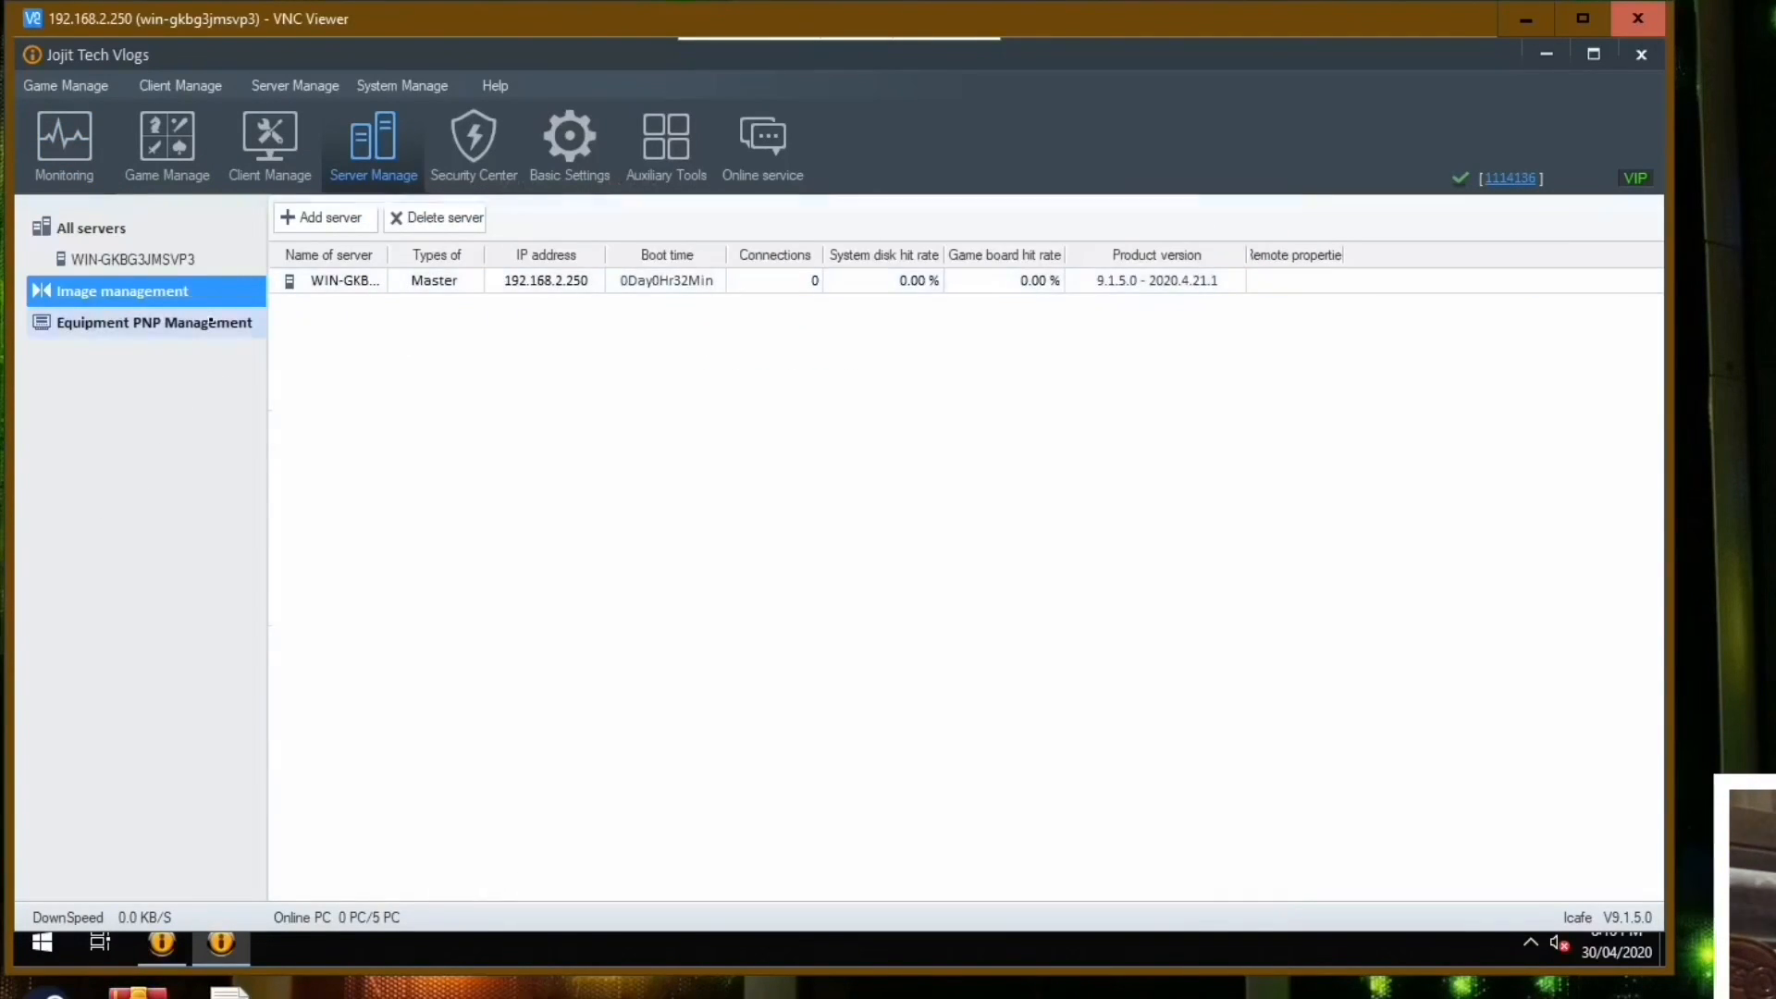
click(210, 321)
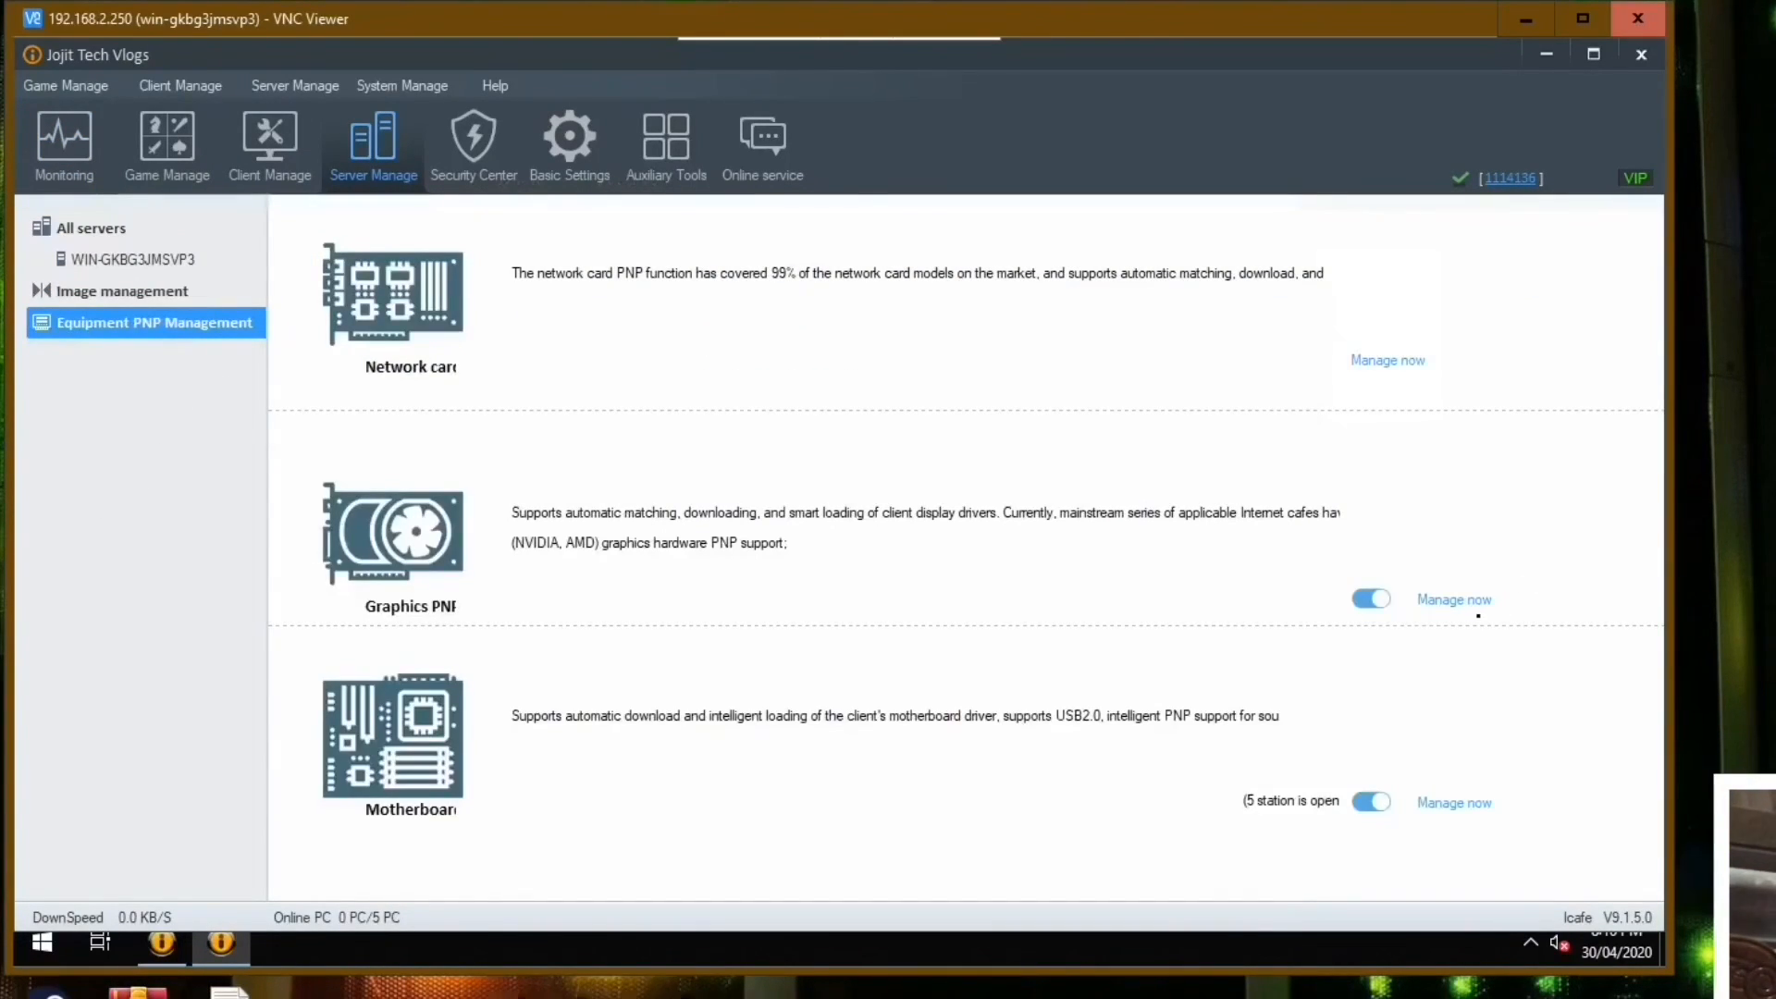
click(1455, 601)
drag(963, 270, 1004, 249)
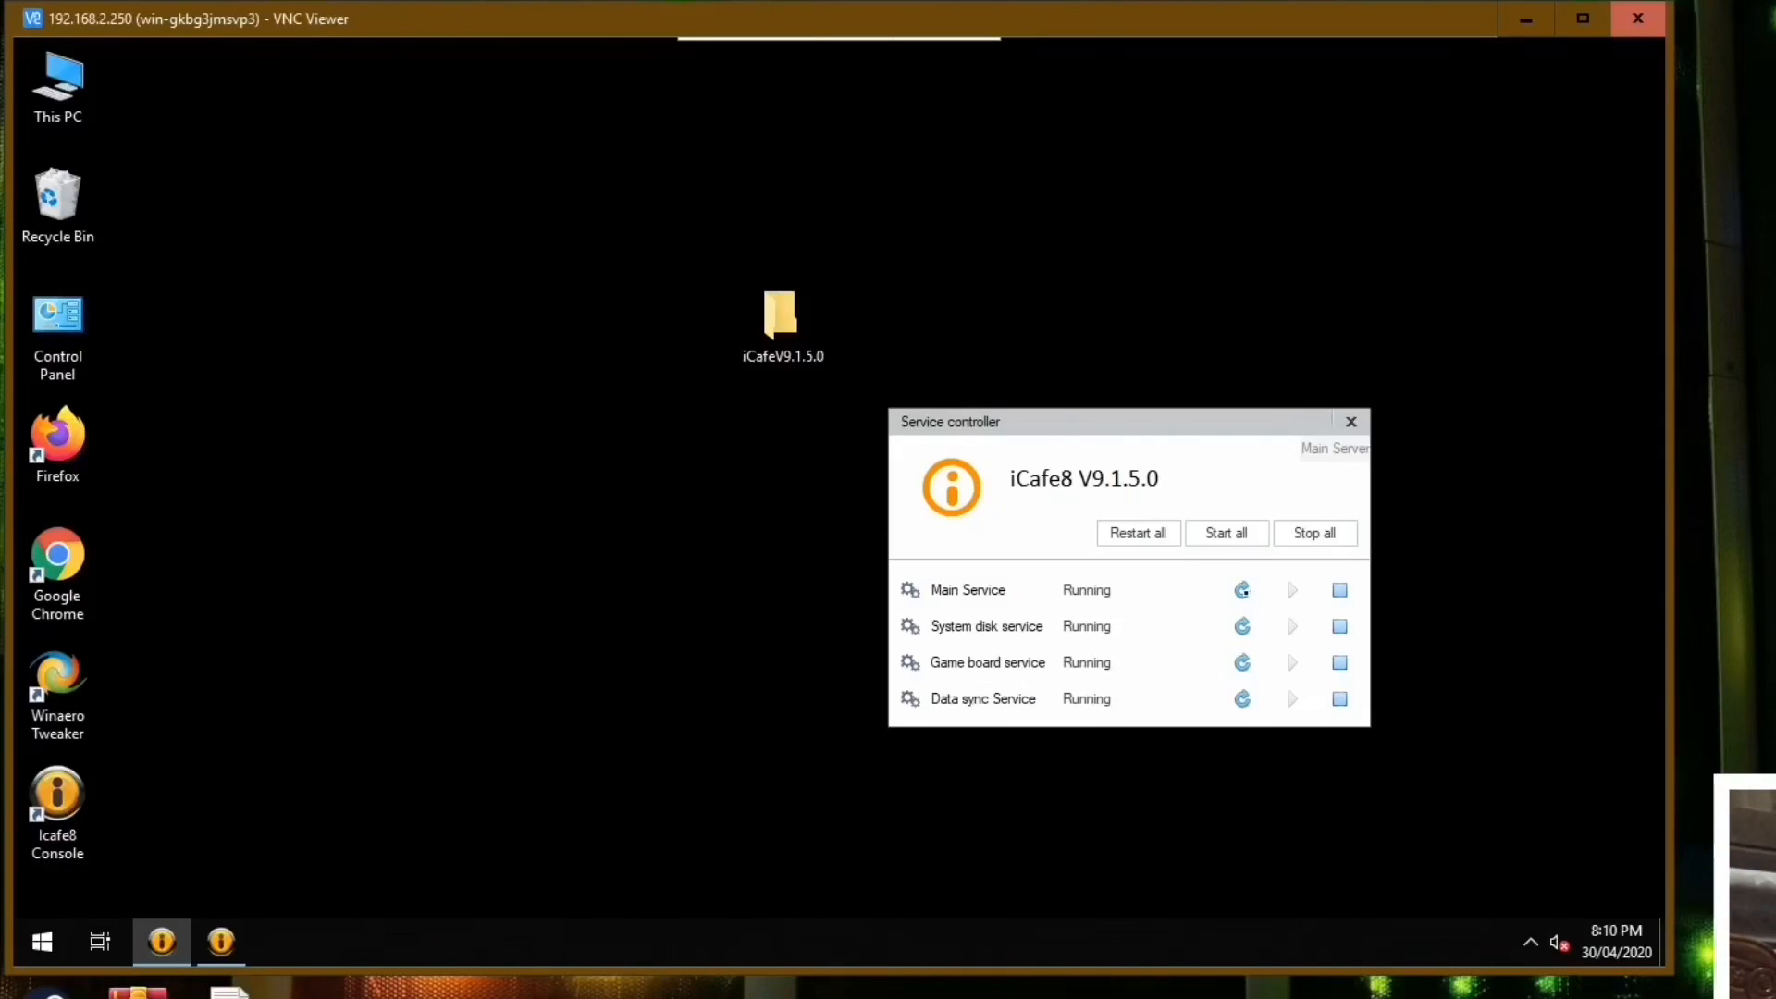
Stop all iCafe8 services in the Service controller, confirm the prompt, and shift the controller window aside.
click(1312, 534)
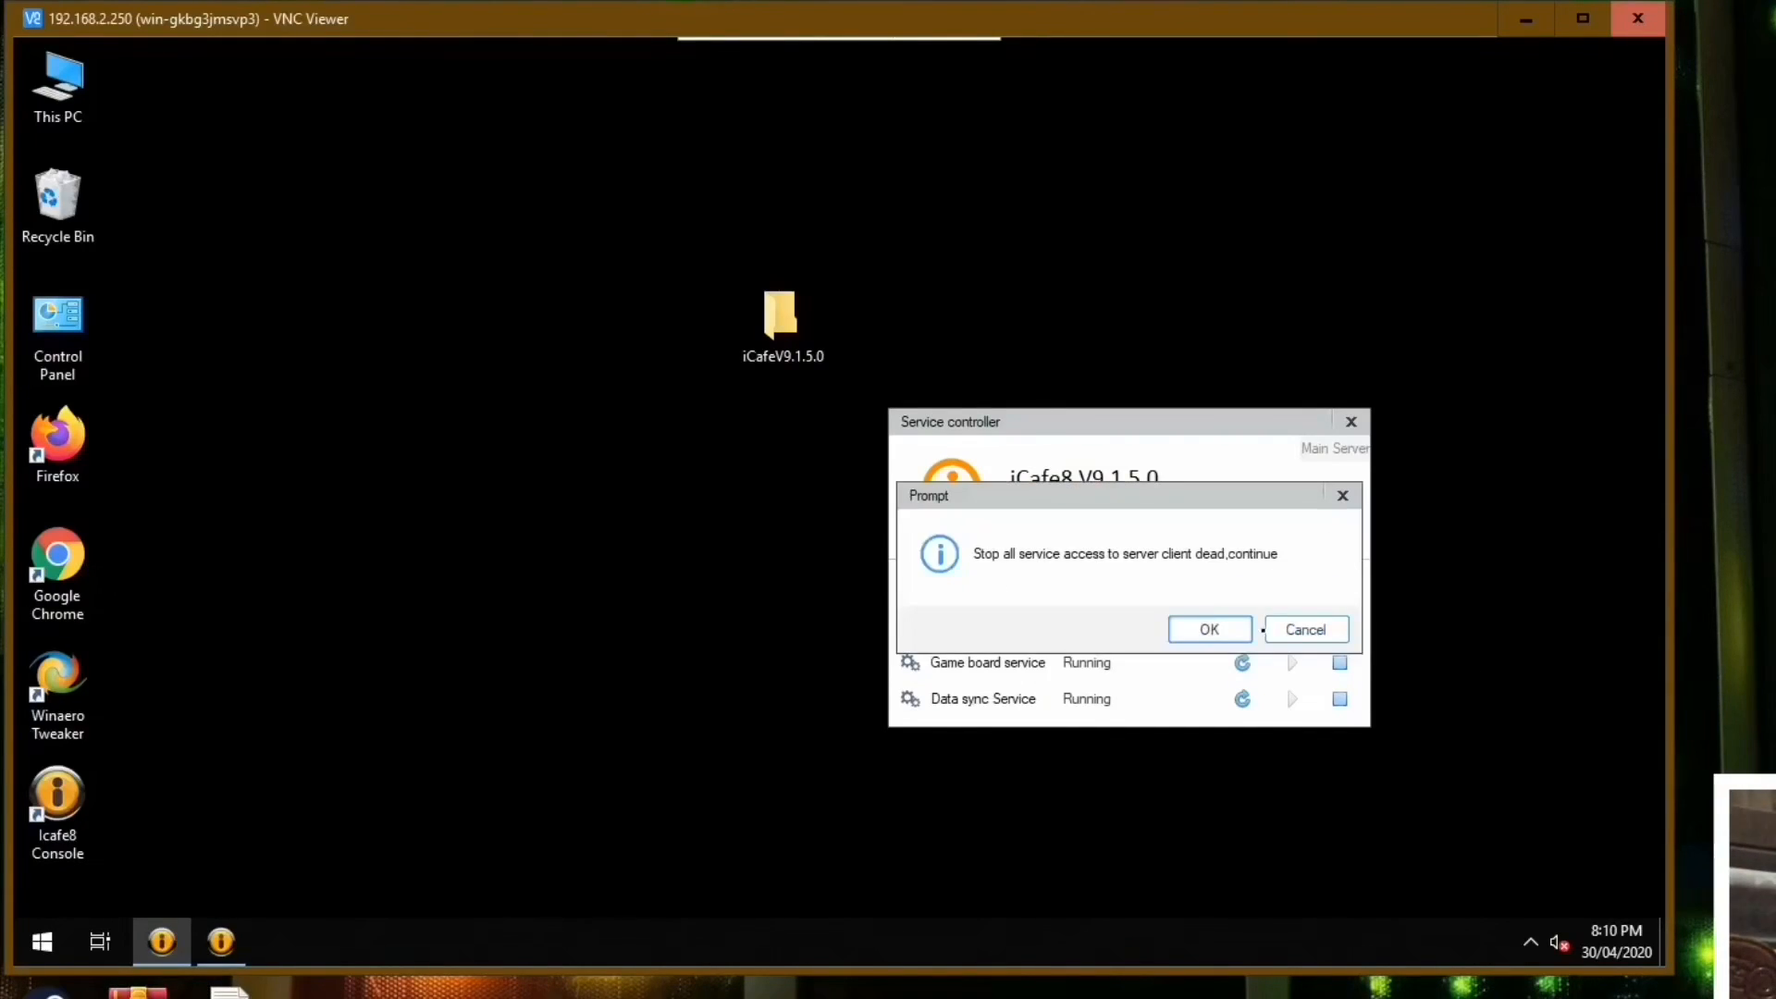
click(1243, 633)
click(315, 185)
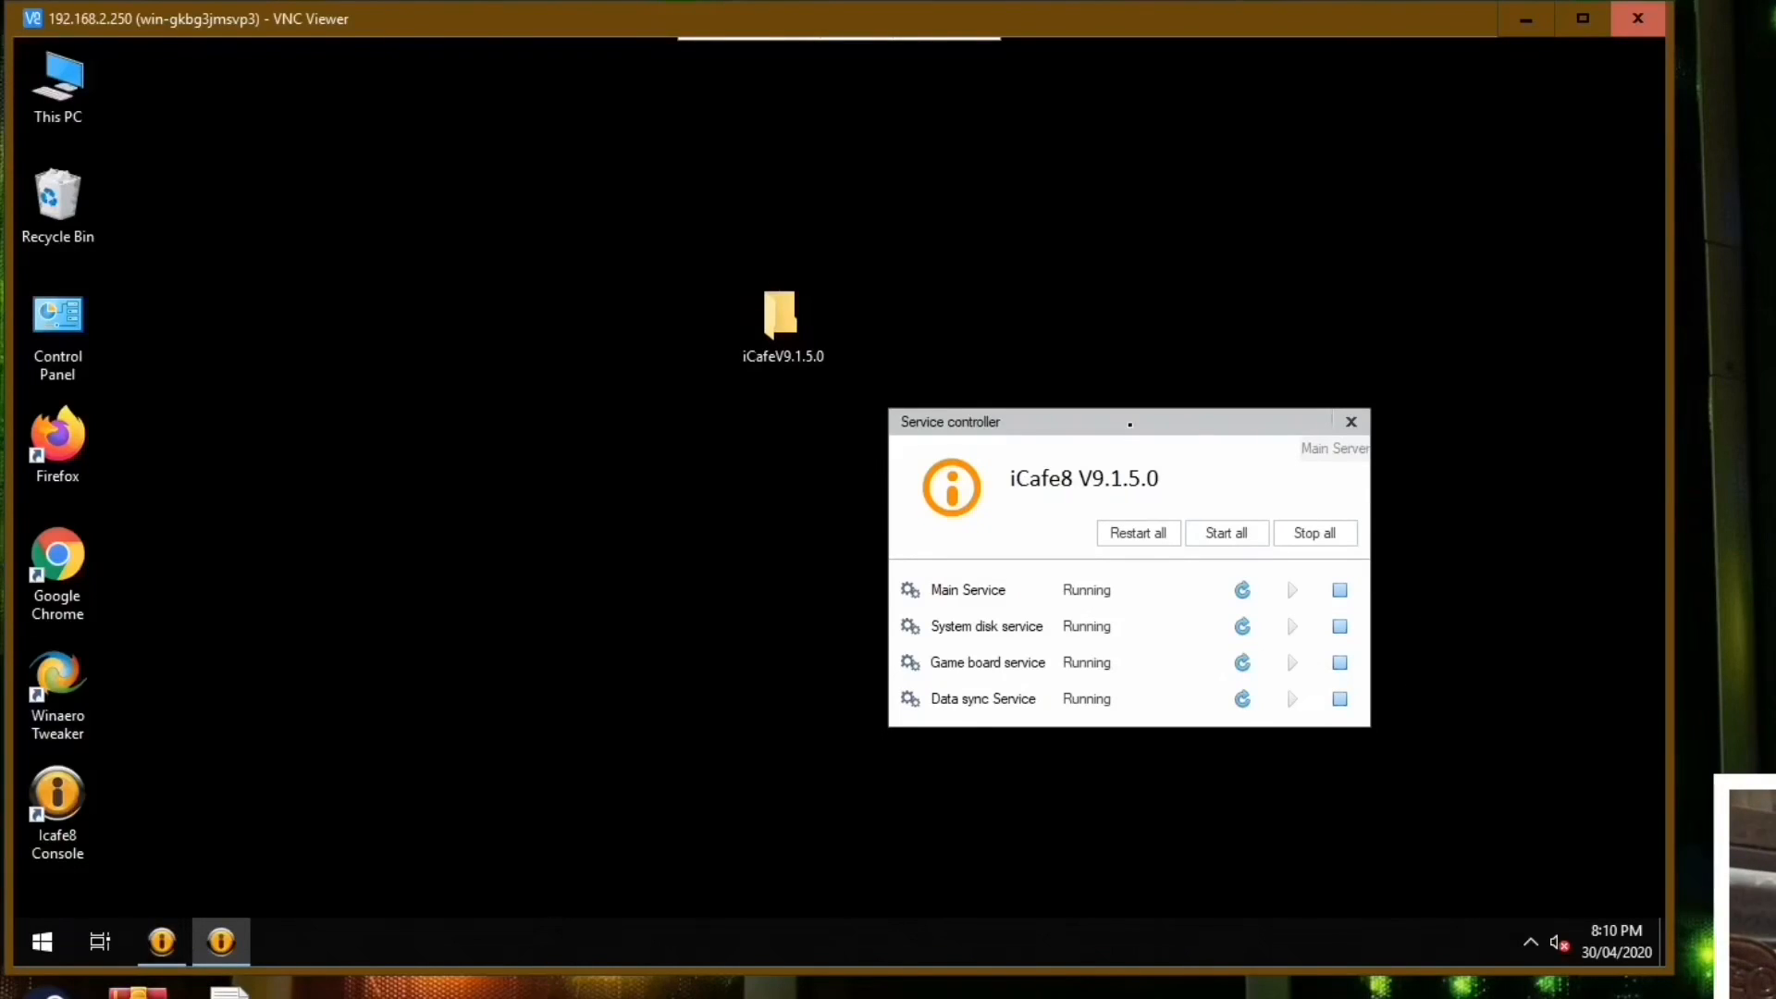
drag(1130, 423, 1337, 488)
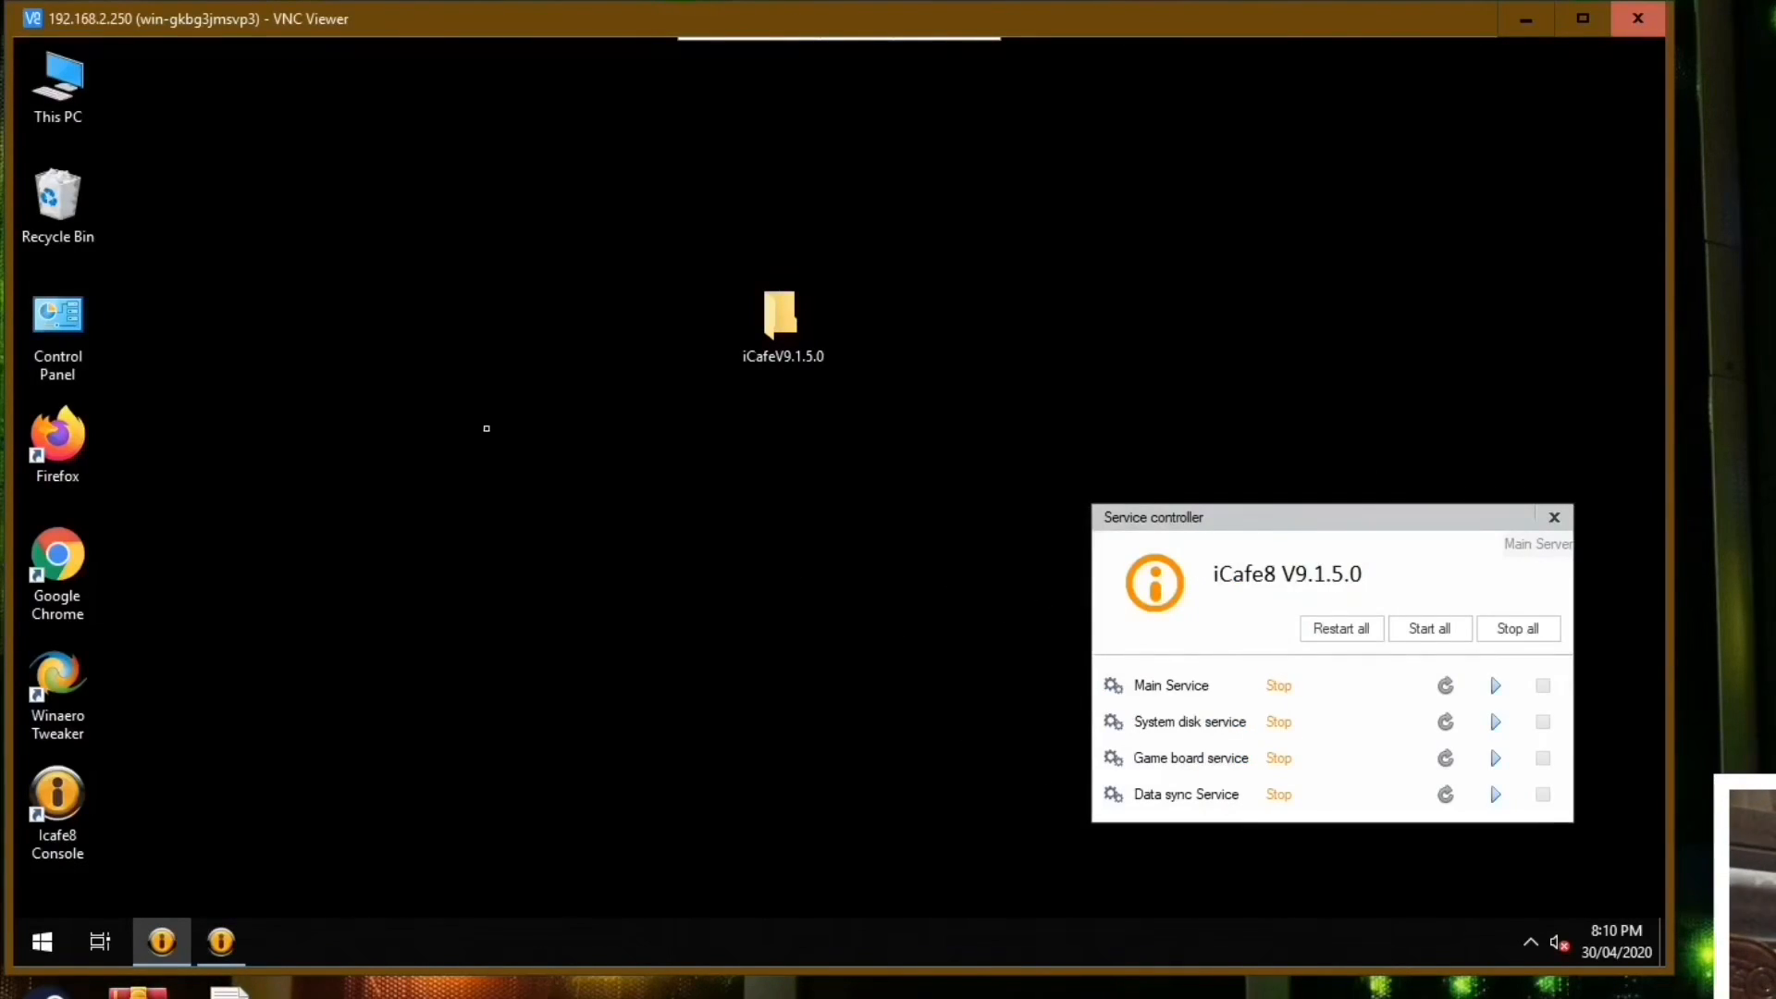
Examine the subfolders of the folder with the garbled name on Game Disk (D:) and return to the drive root.
double_click(57, 88)
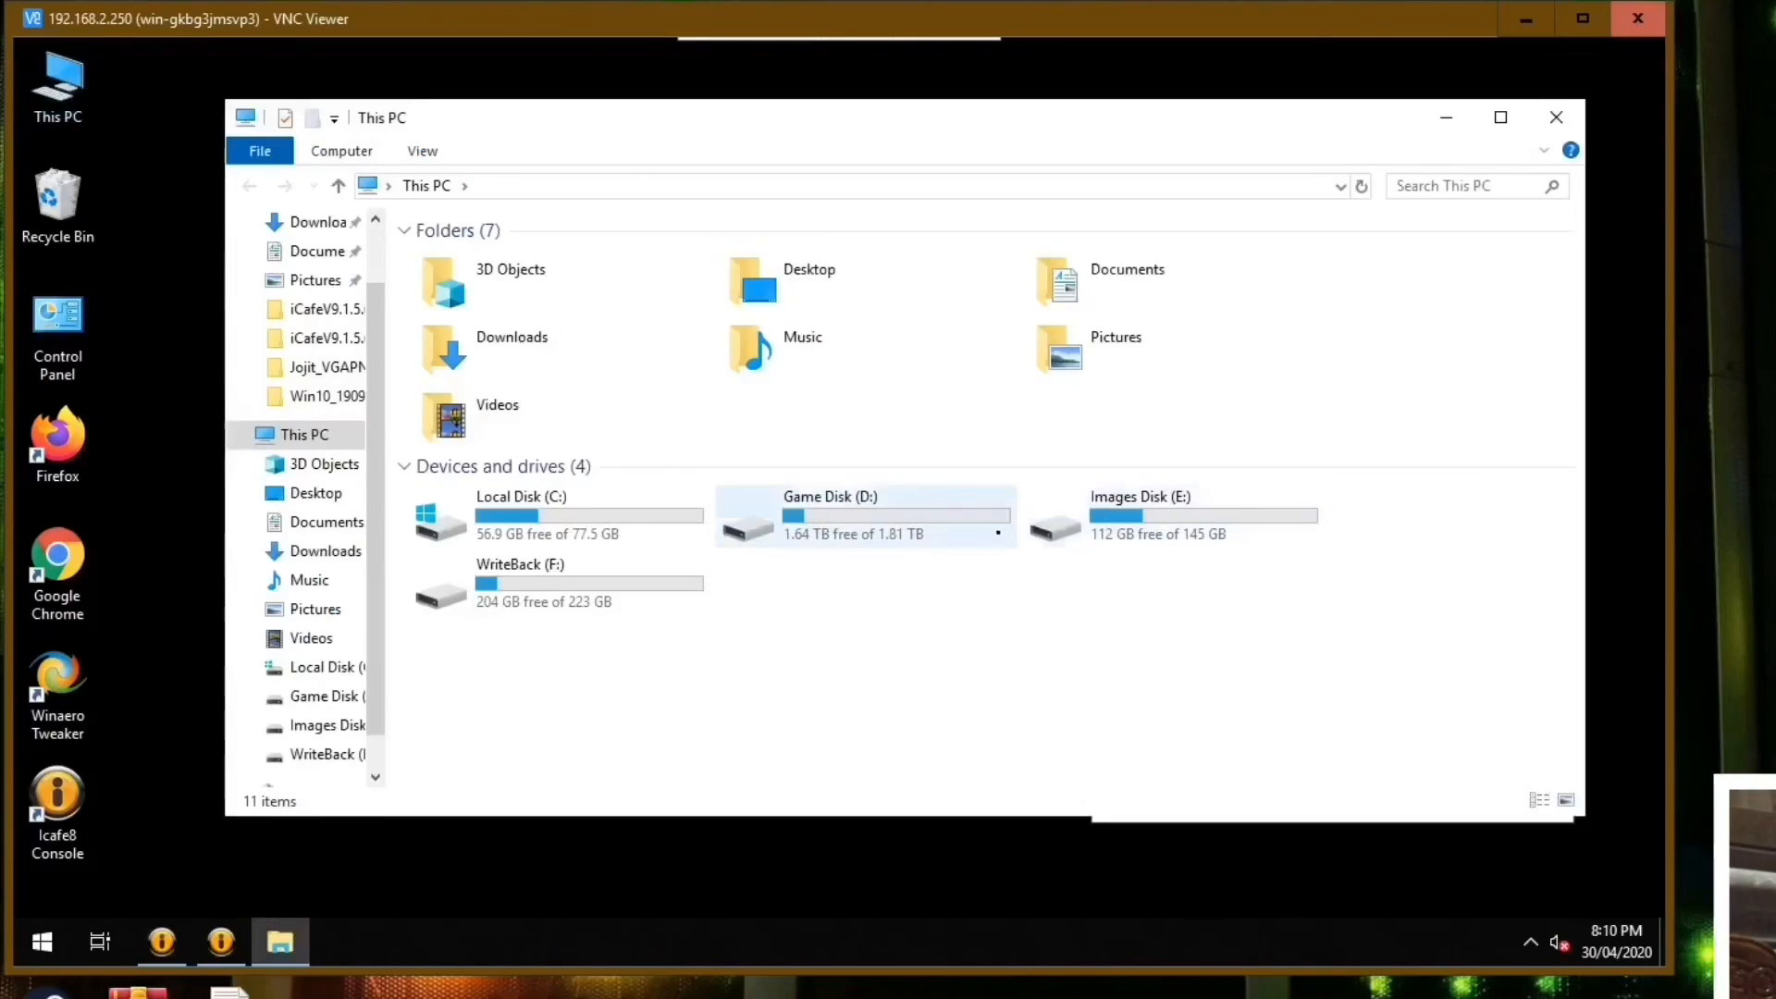
click(849, 517)
double_click(849, 516)
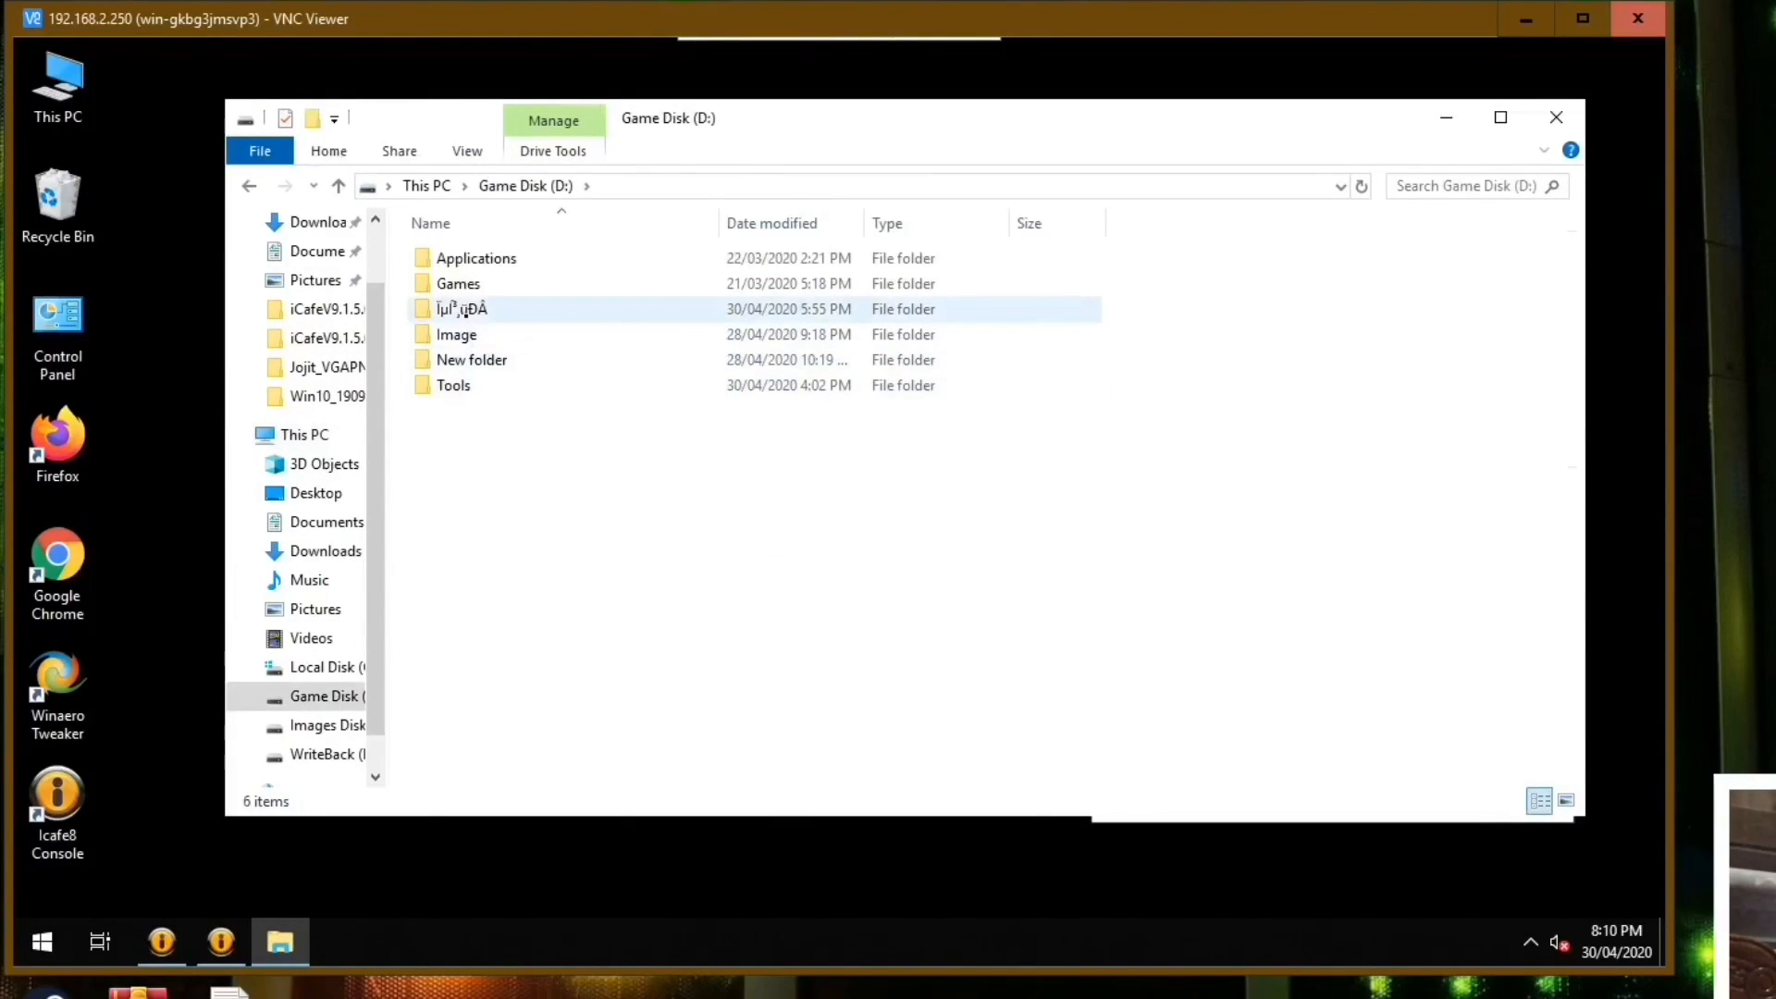
click(483, 309)
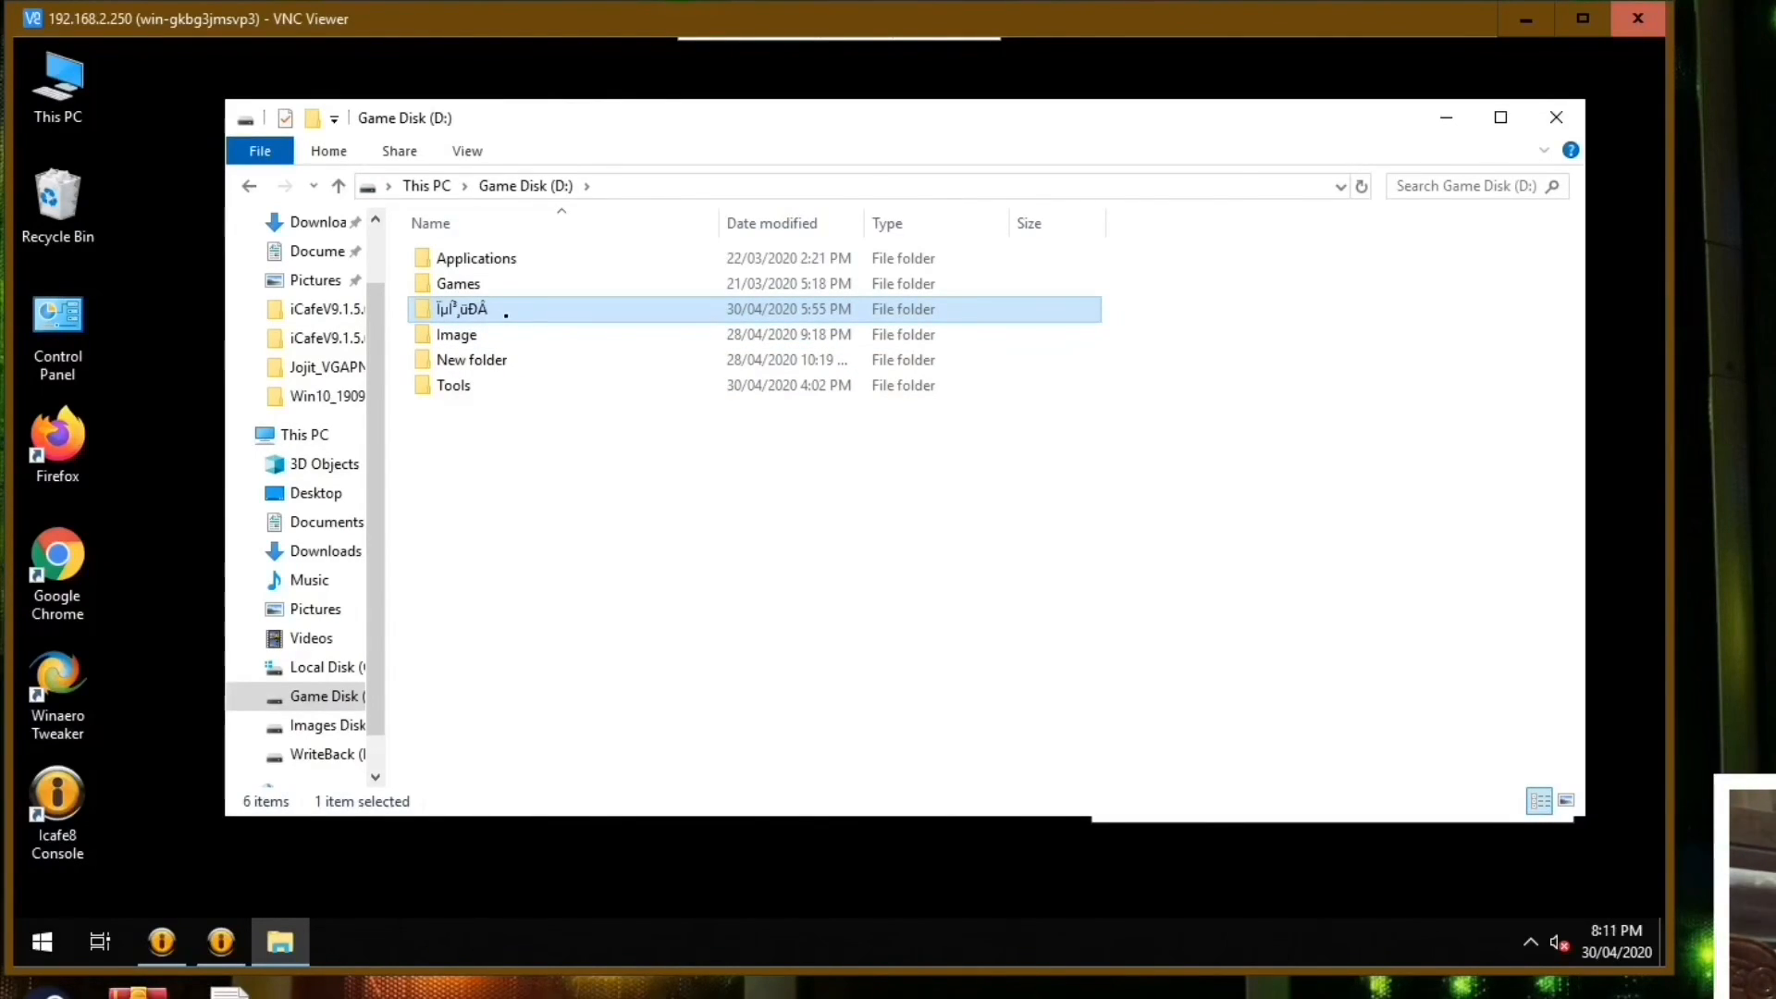
double_click(506, 315)
scroll(1569, 331, down, 1)
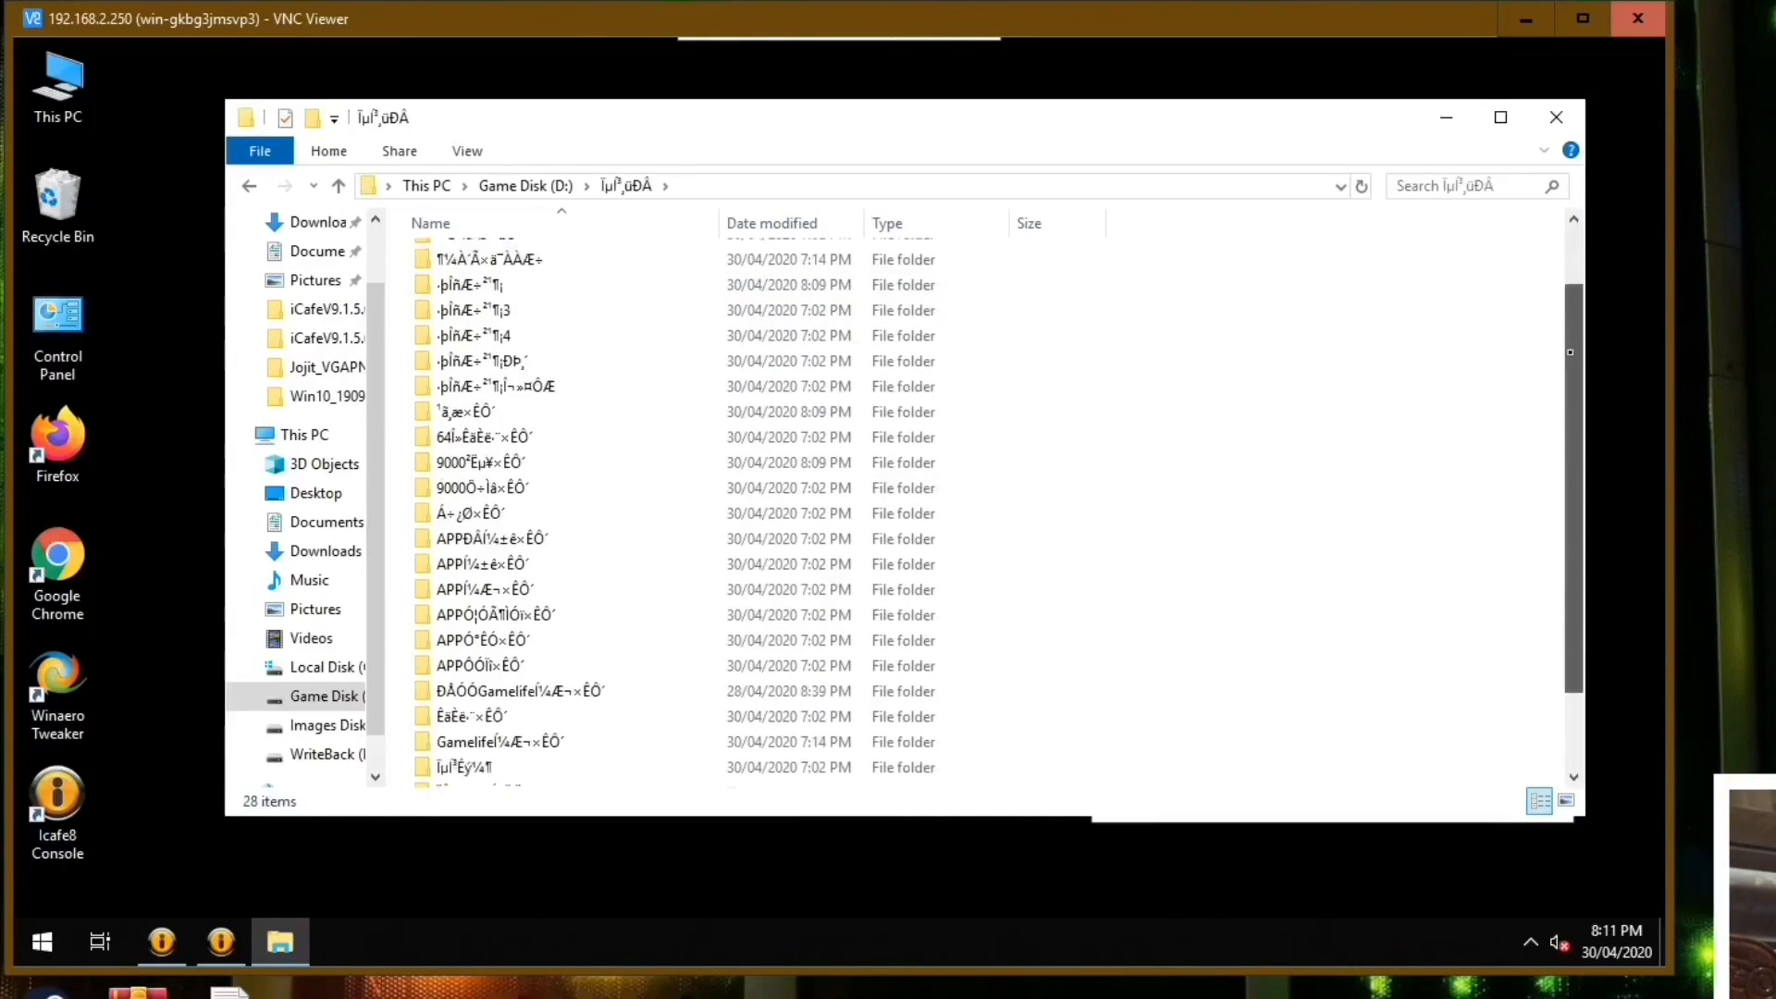
scroll(925, 250, up, 1)
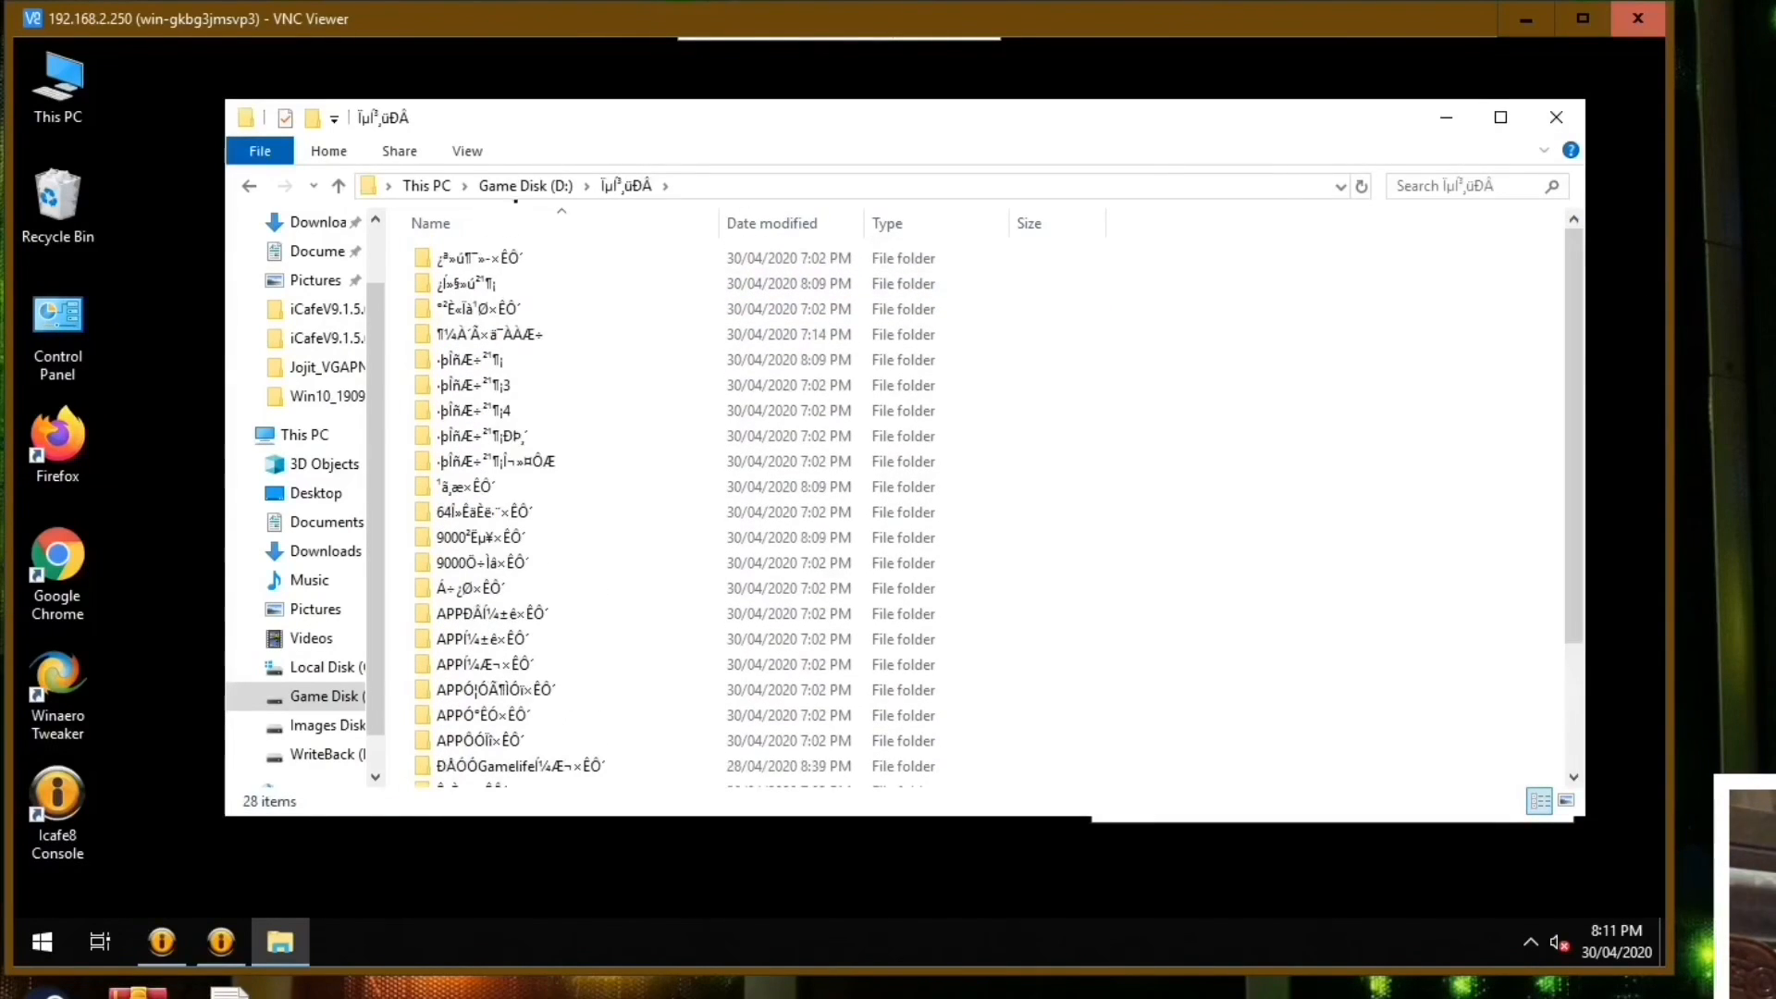
click(336, 185)
Create a new folder named Backup in the root of Game Disk (D:).
right_click(593, 524)
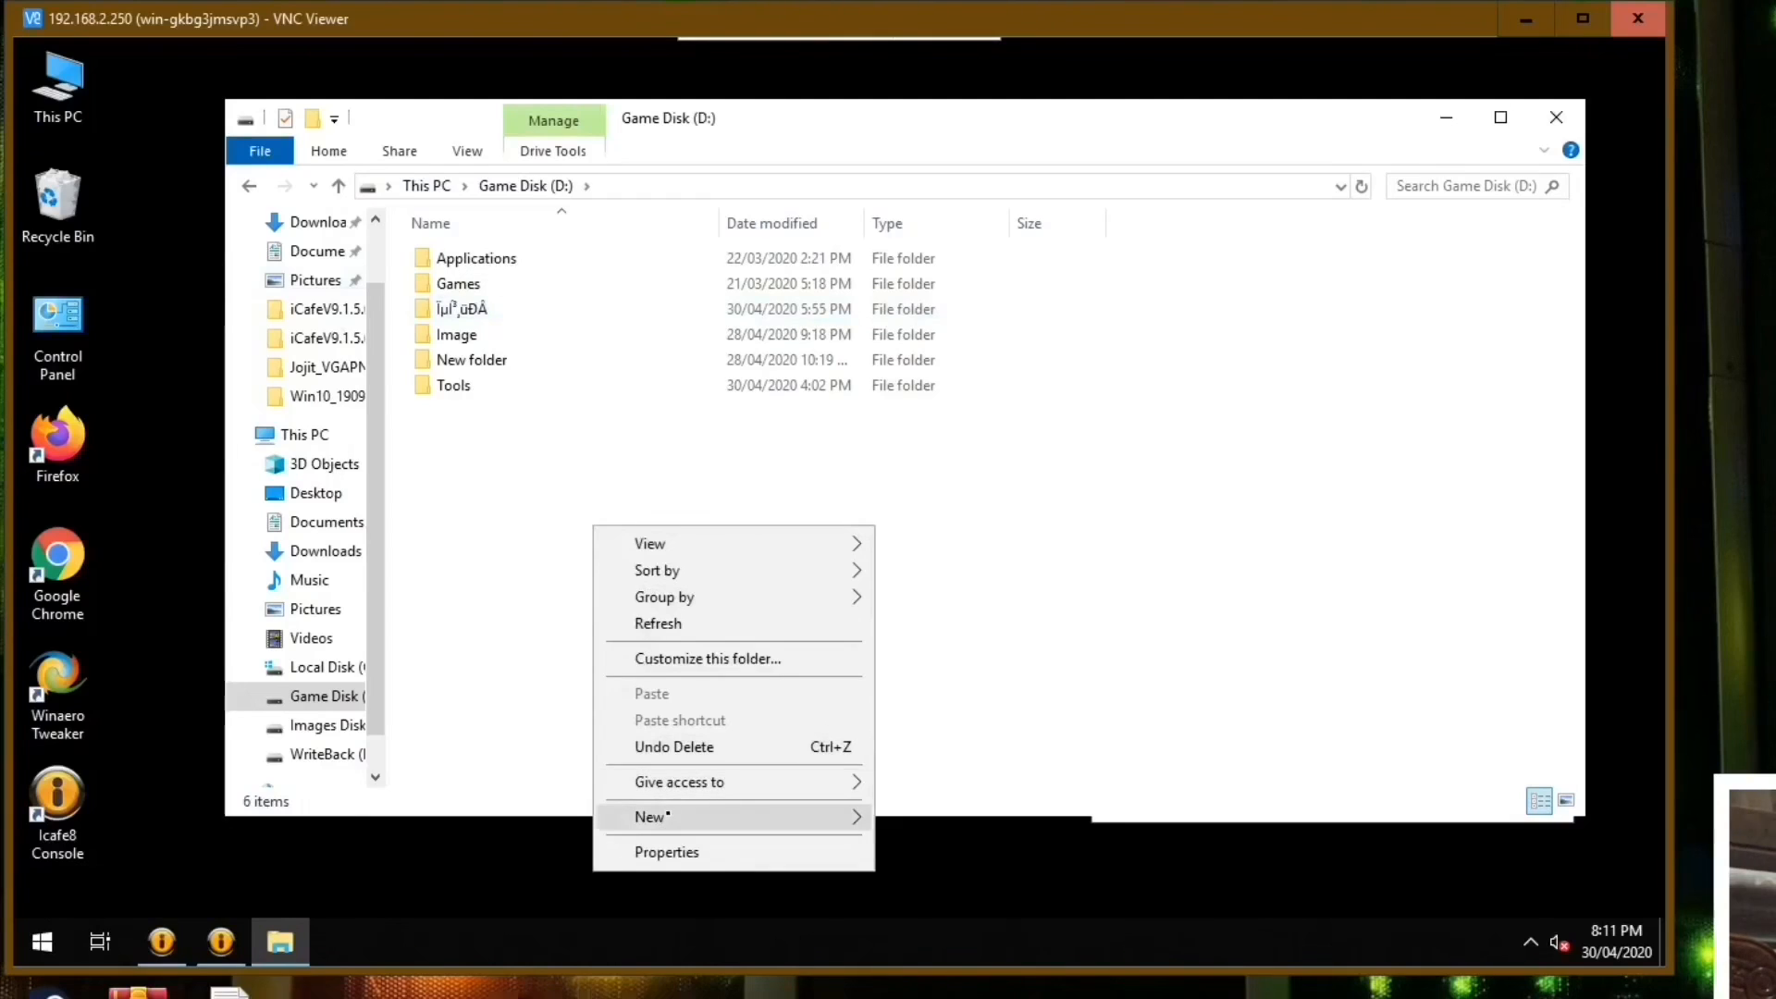
mouse_move(666, 816)
click(1036, 618)
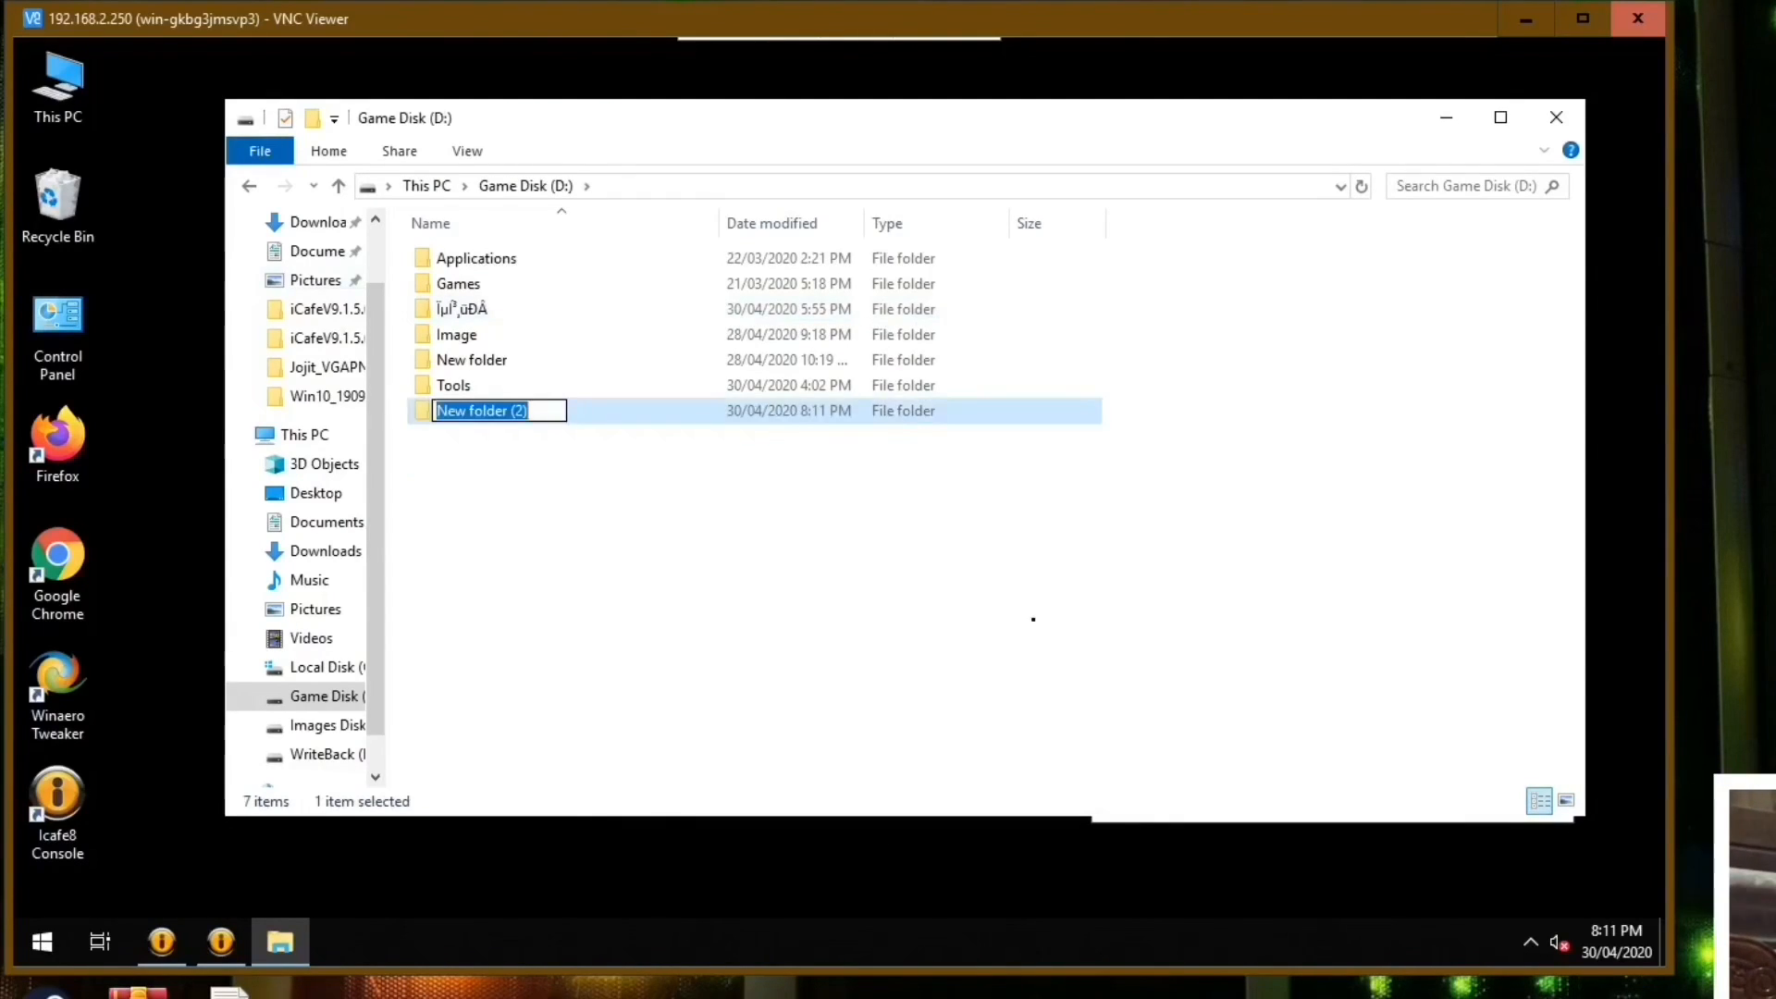
text(Backup)
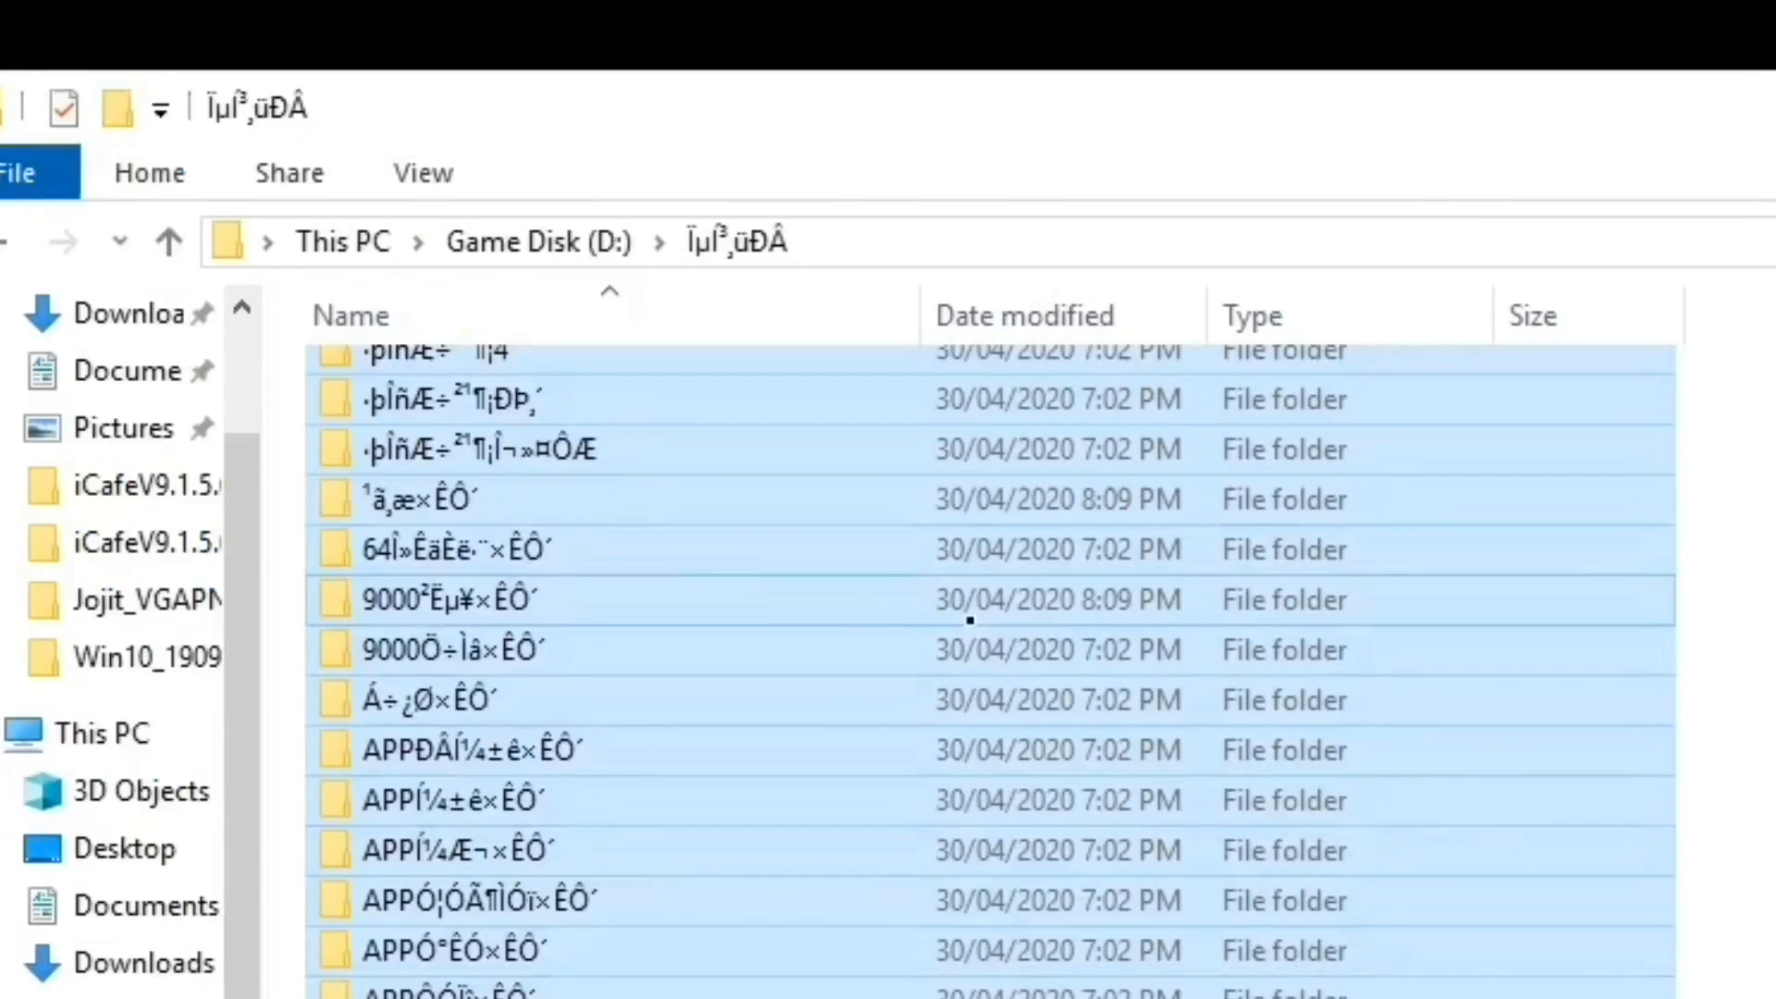
Move all subfolders from the garbled-name folder on Game Disk (D:) into D:\Backup, then reopen the source folder.
right_click(968, 618)
key(Escape)
click(169, 242)
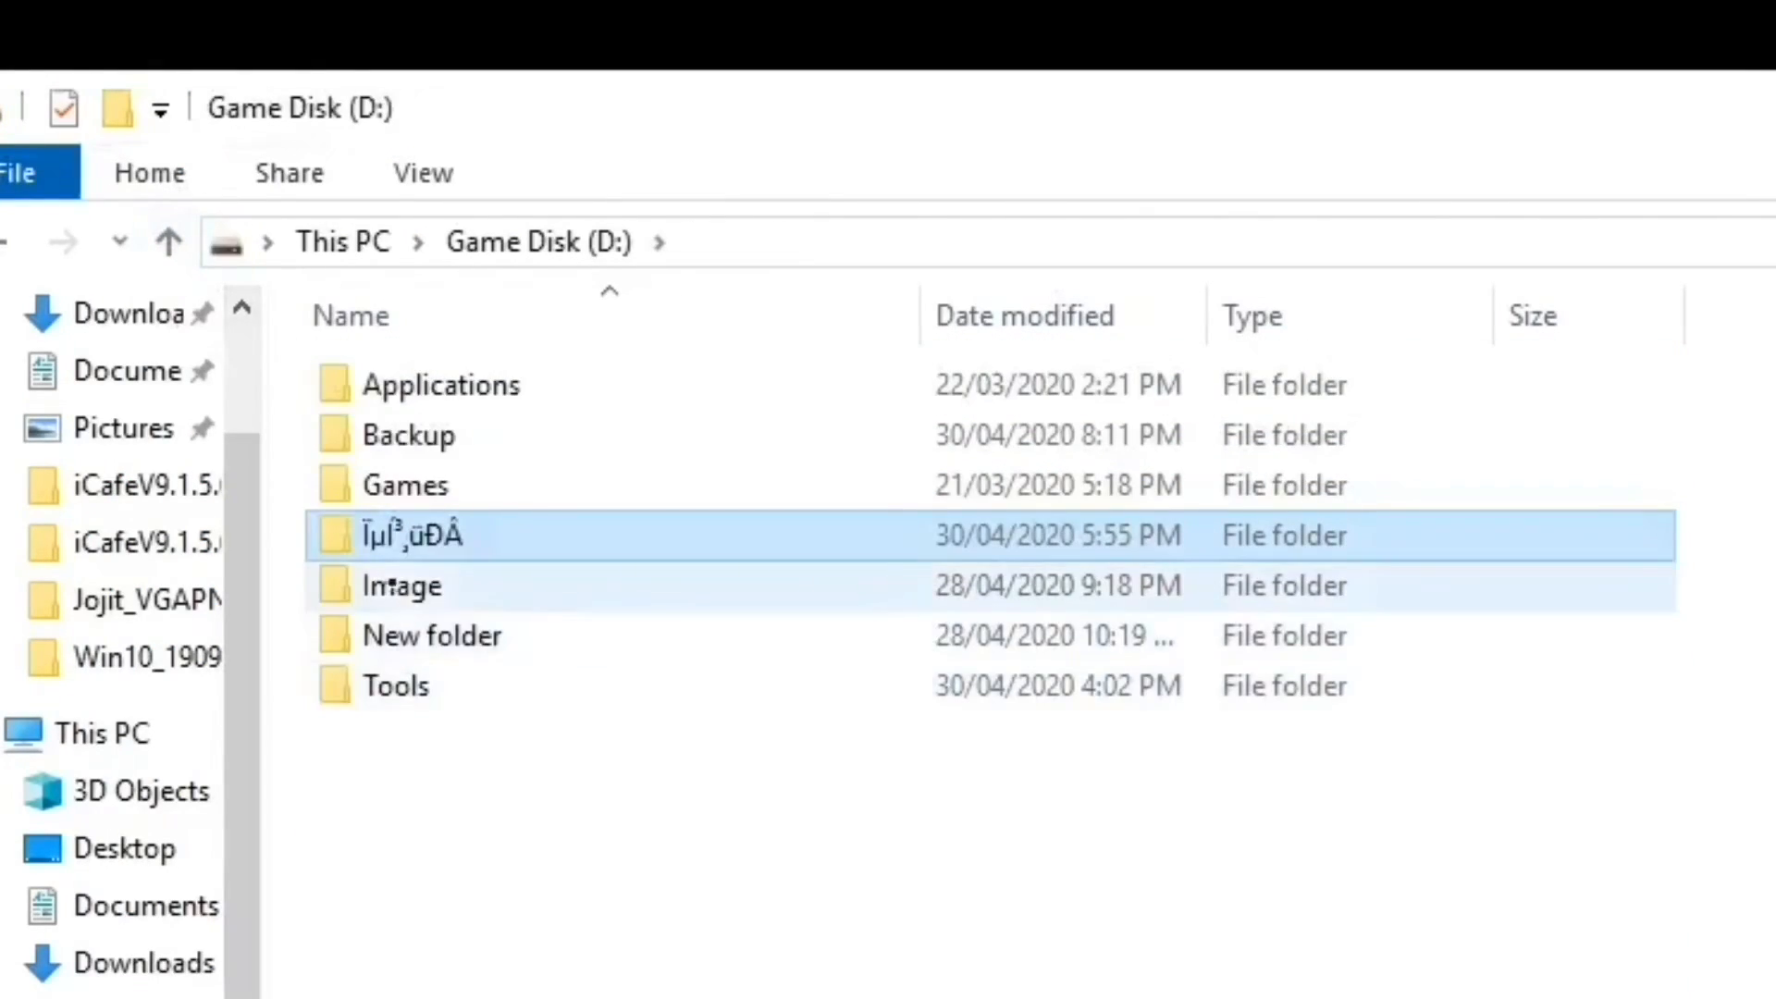
click(408, 435)
double_click(408, 435)
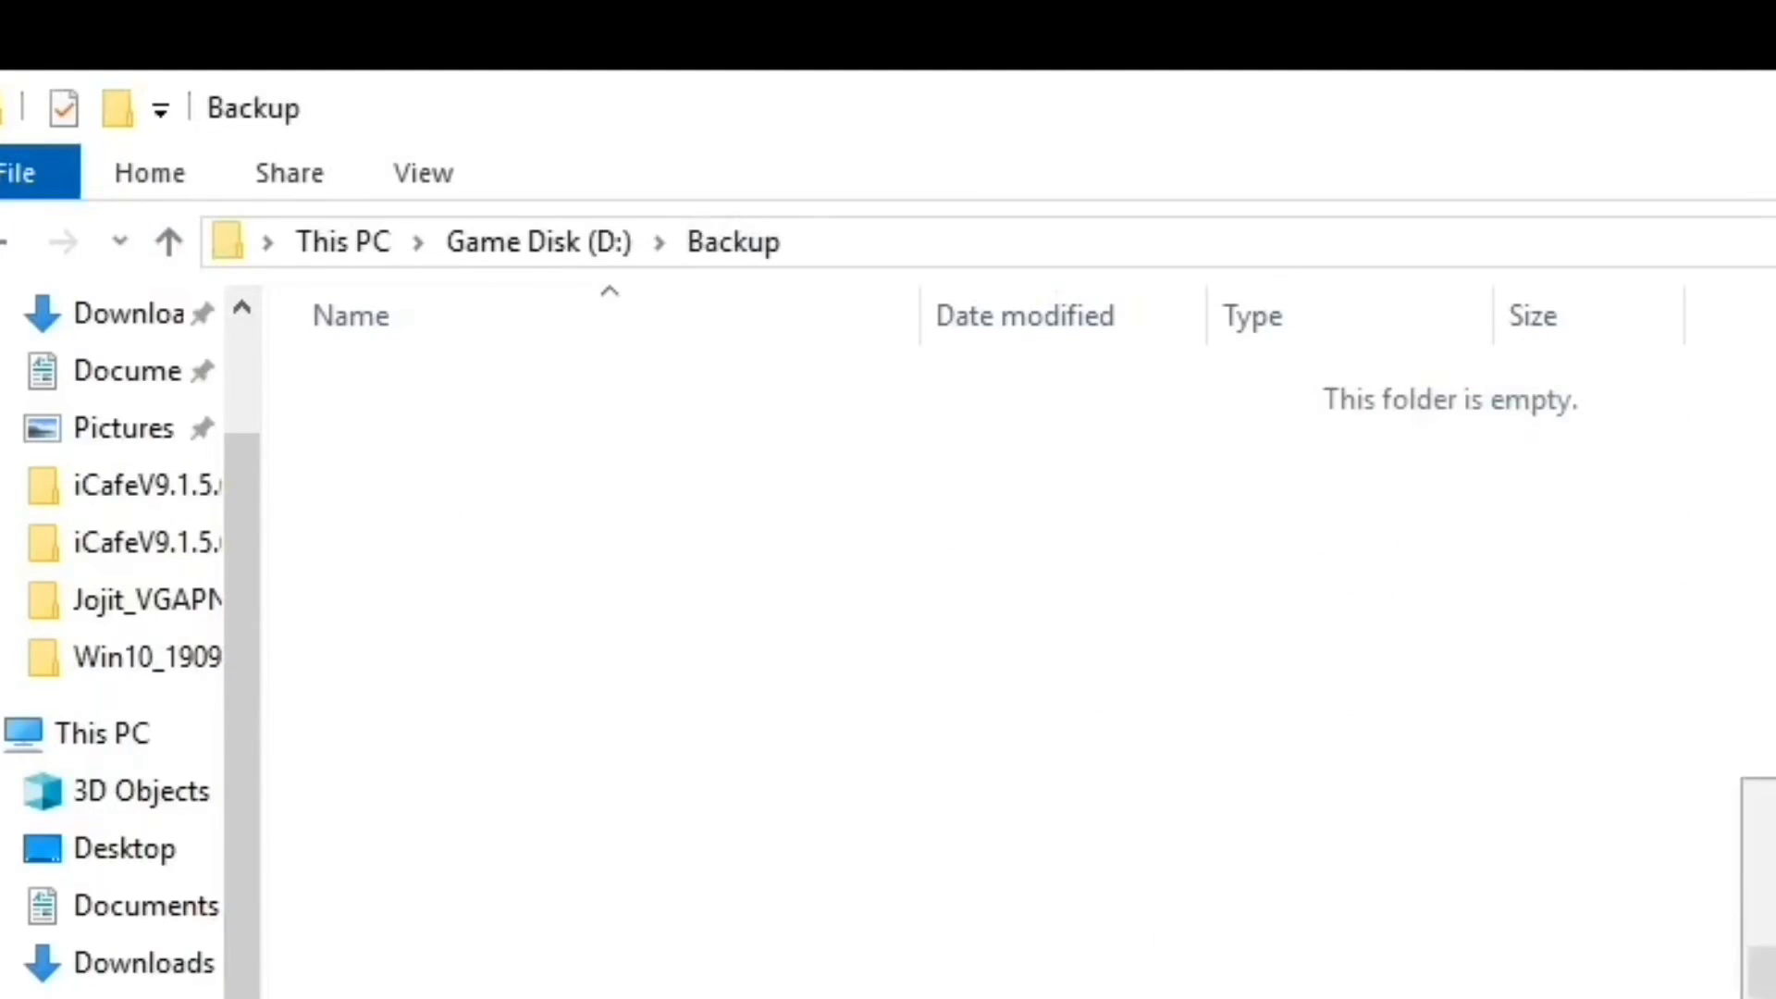
key(ctrl+v)
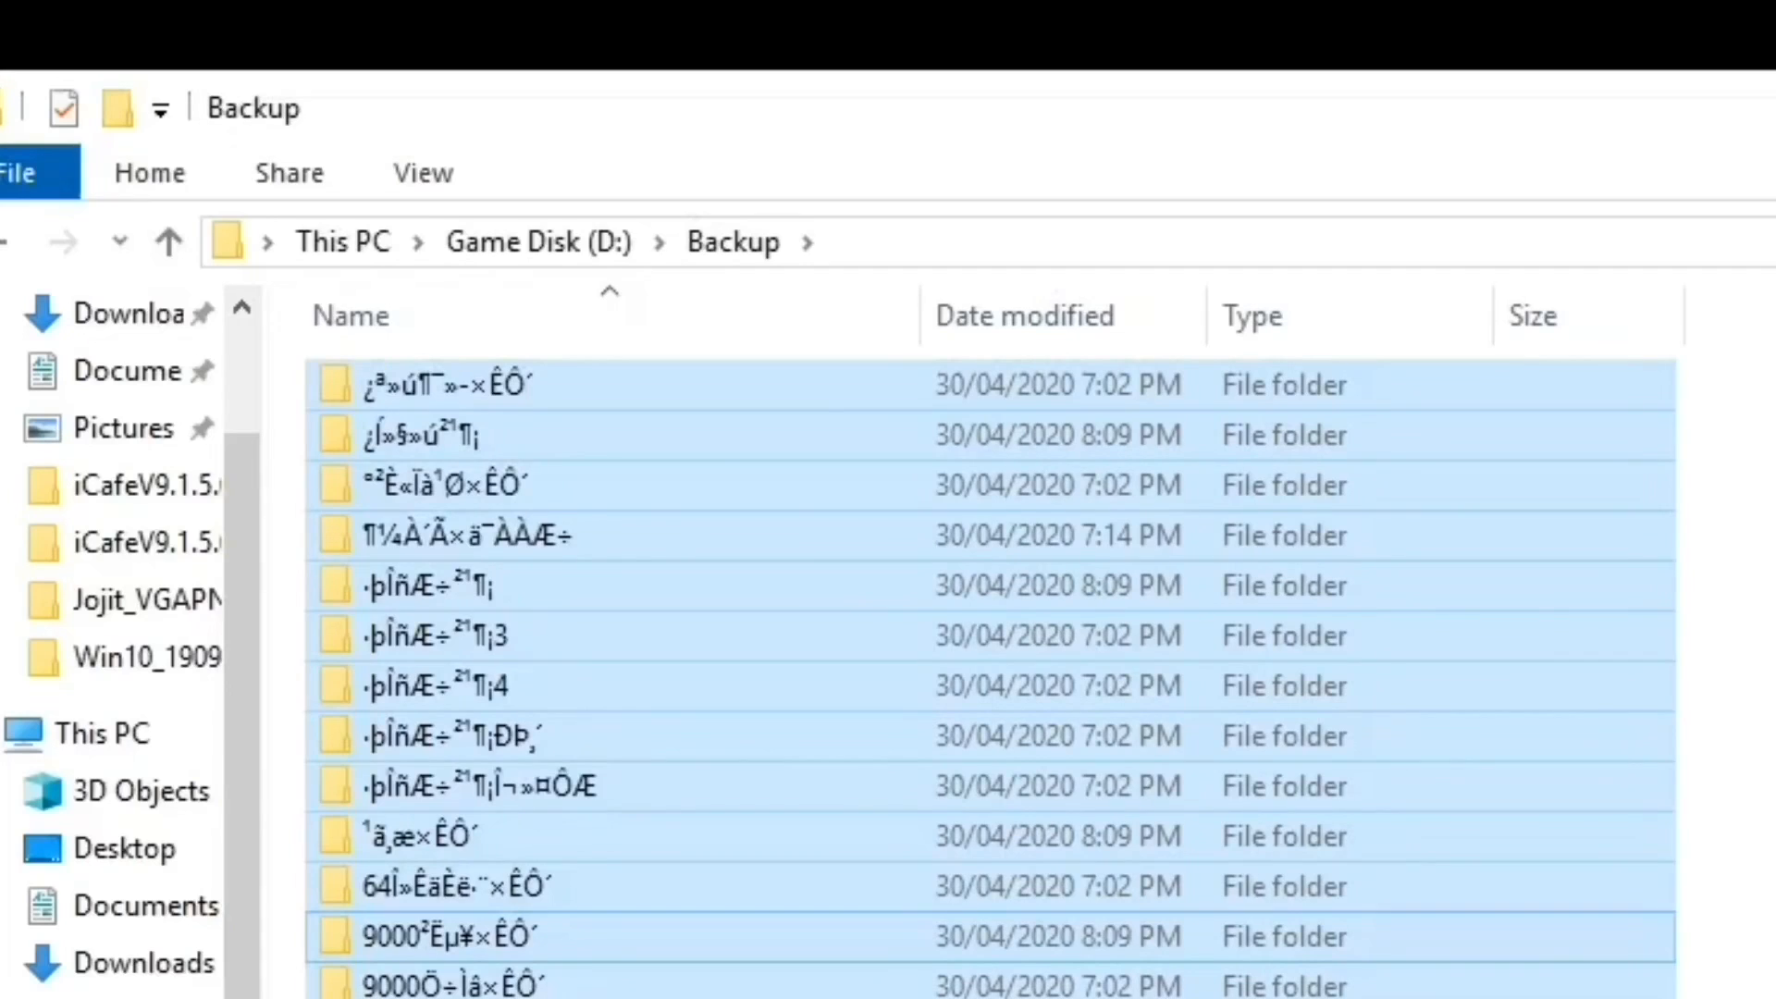
click(168, 241)
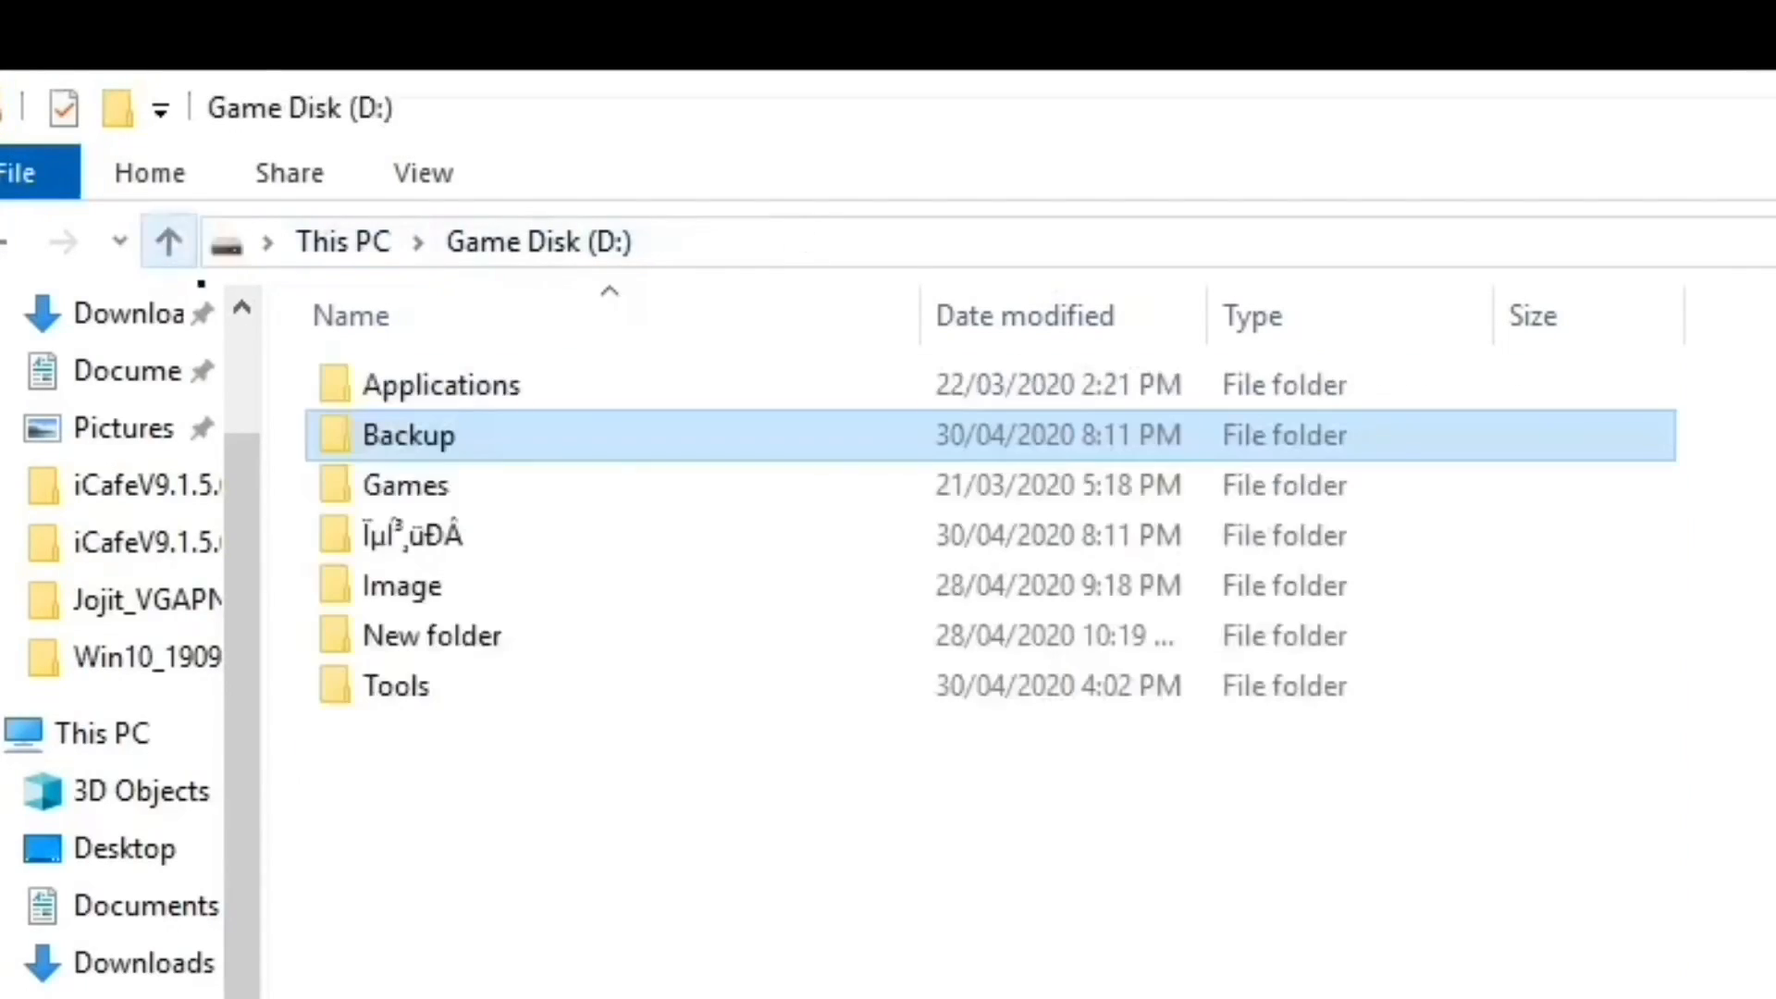
click(430, 535)
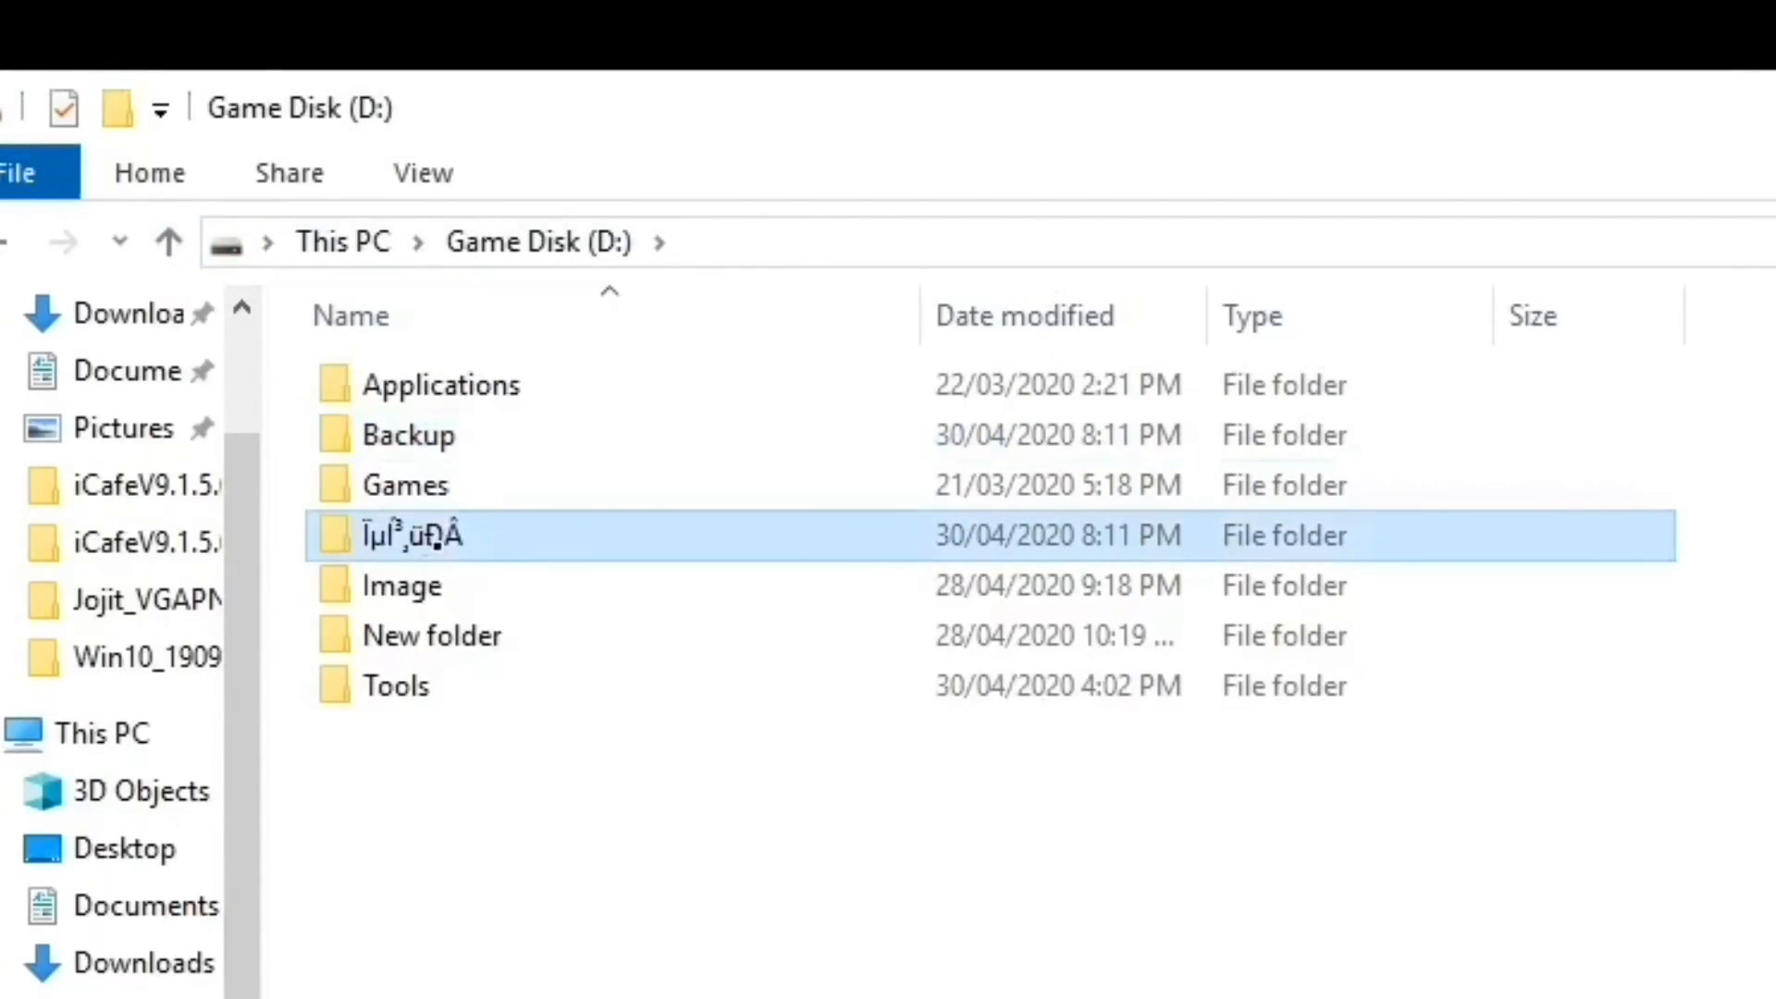
double_click(476, 535)
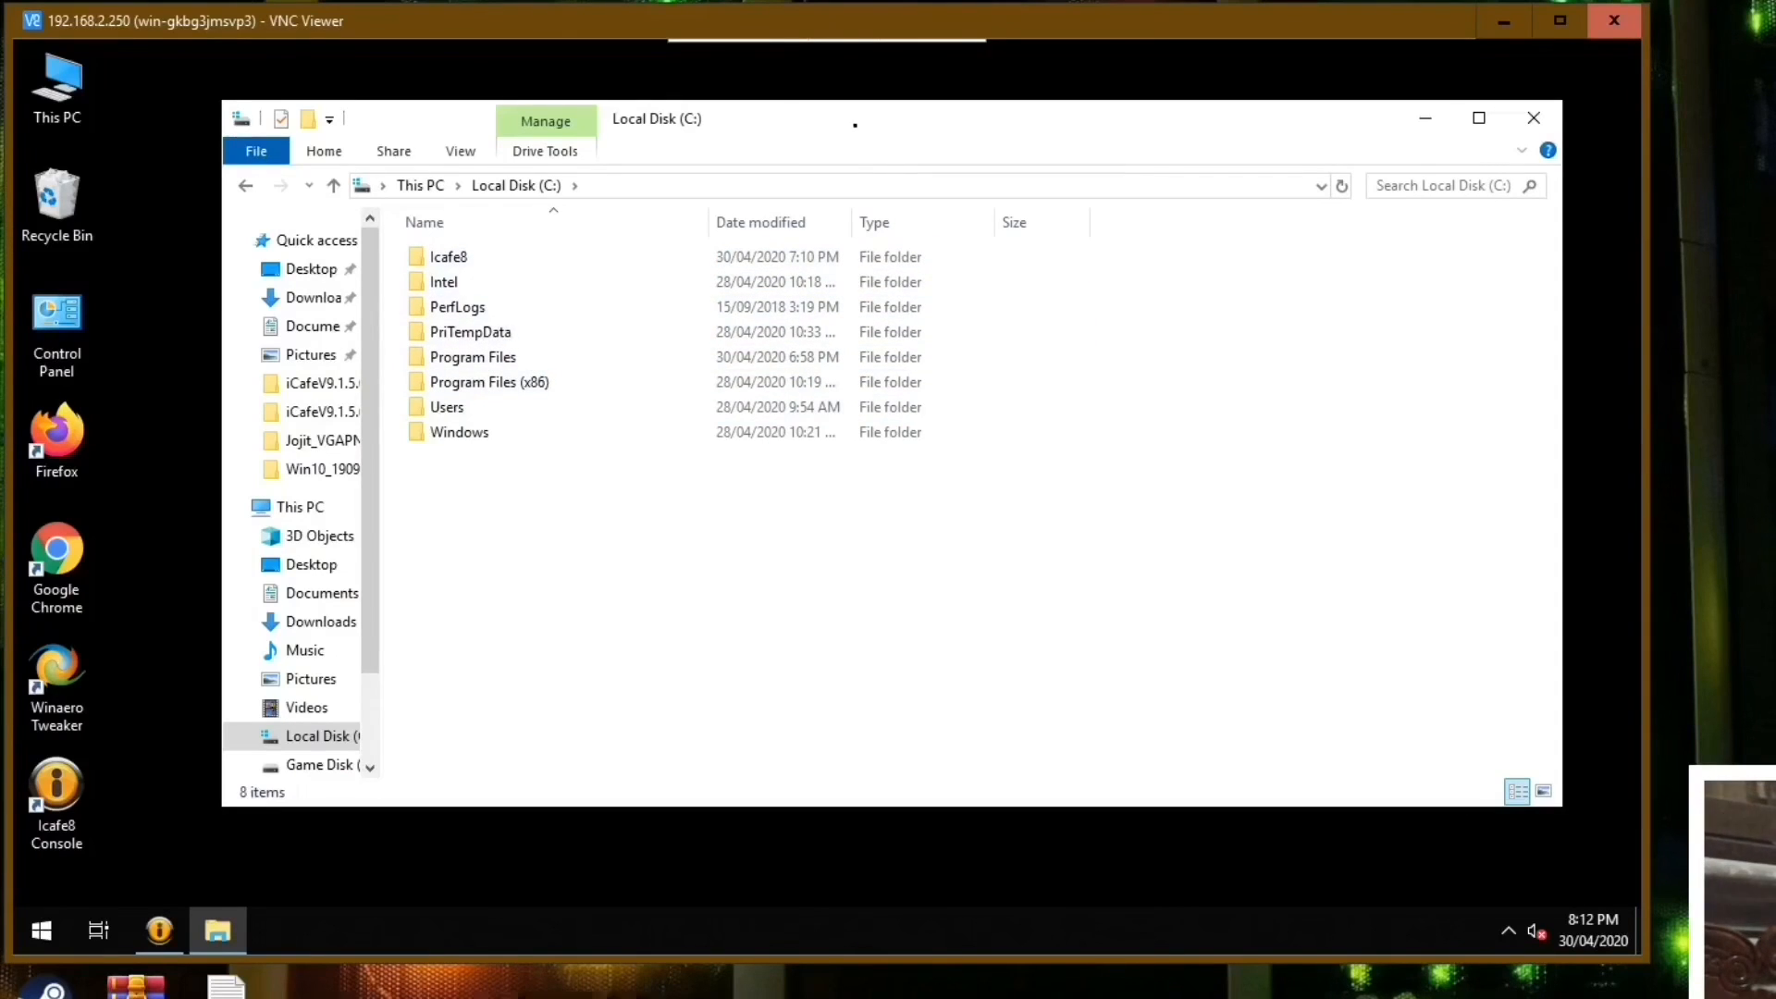
Duplicate the BarClientUpdate folder inside C:\Icafe8.
drag(857, 125, 840, 169)
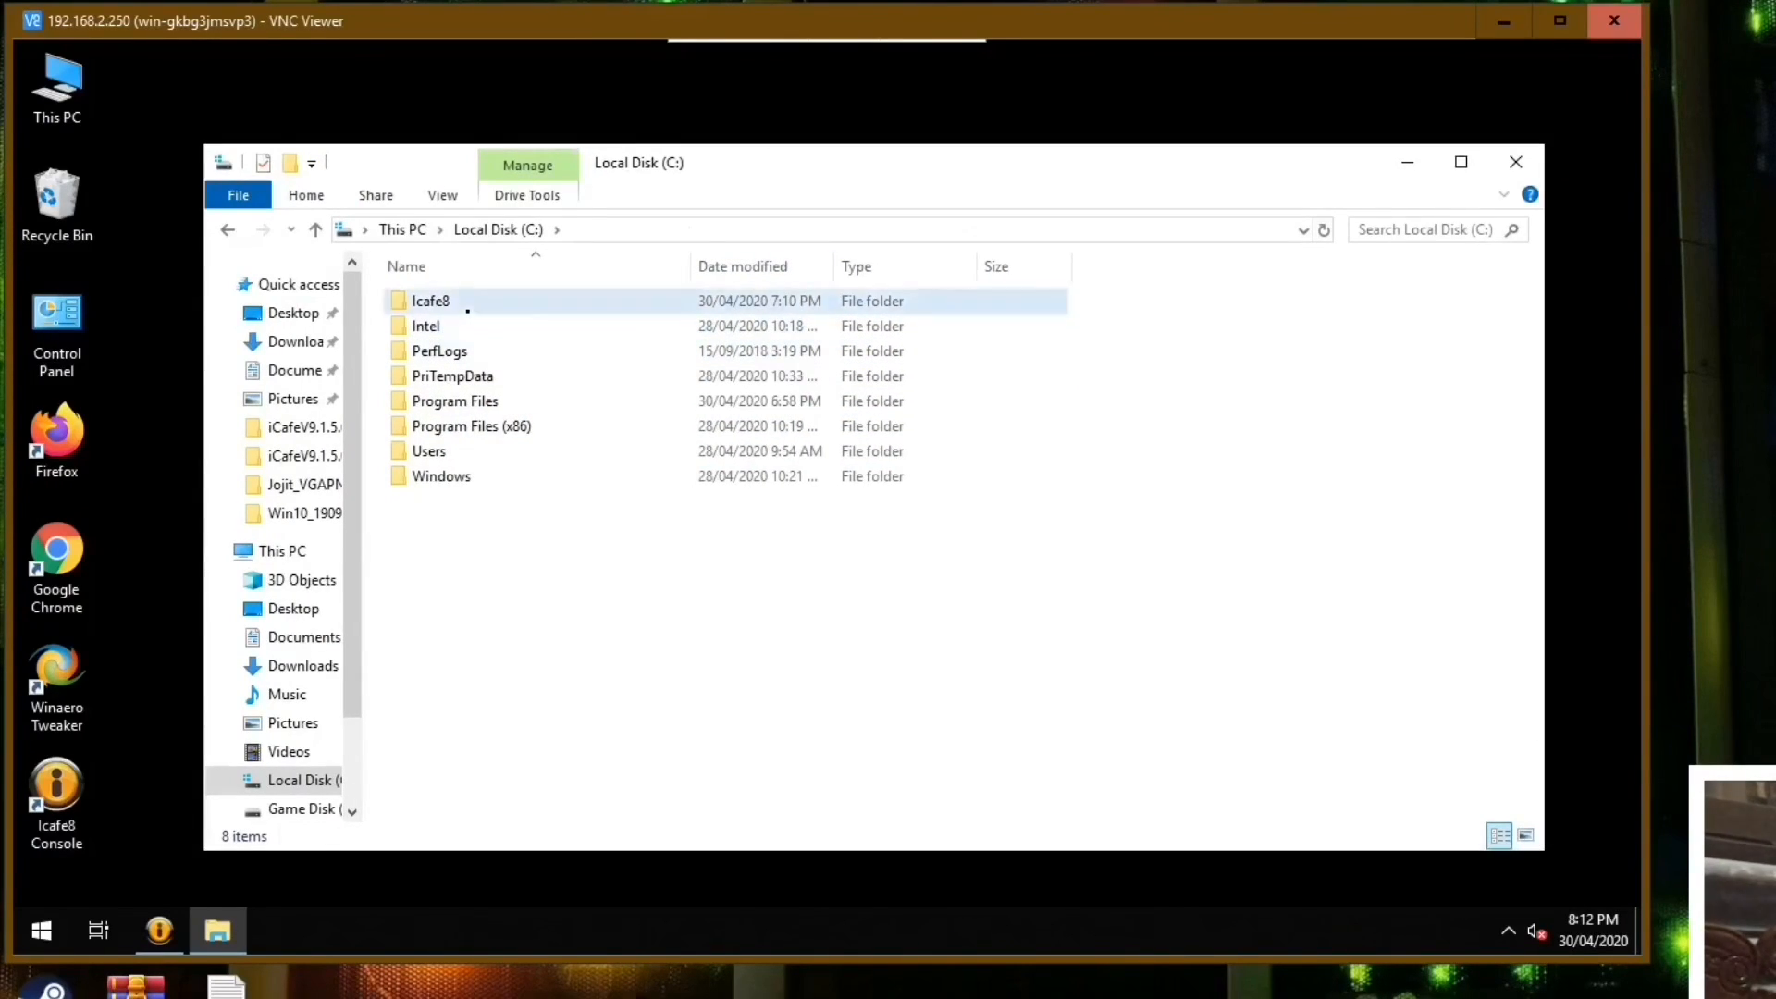
double_click(468, 311)
right_click(477, 304)
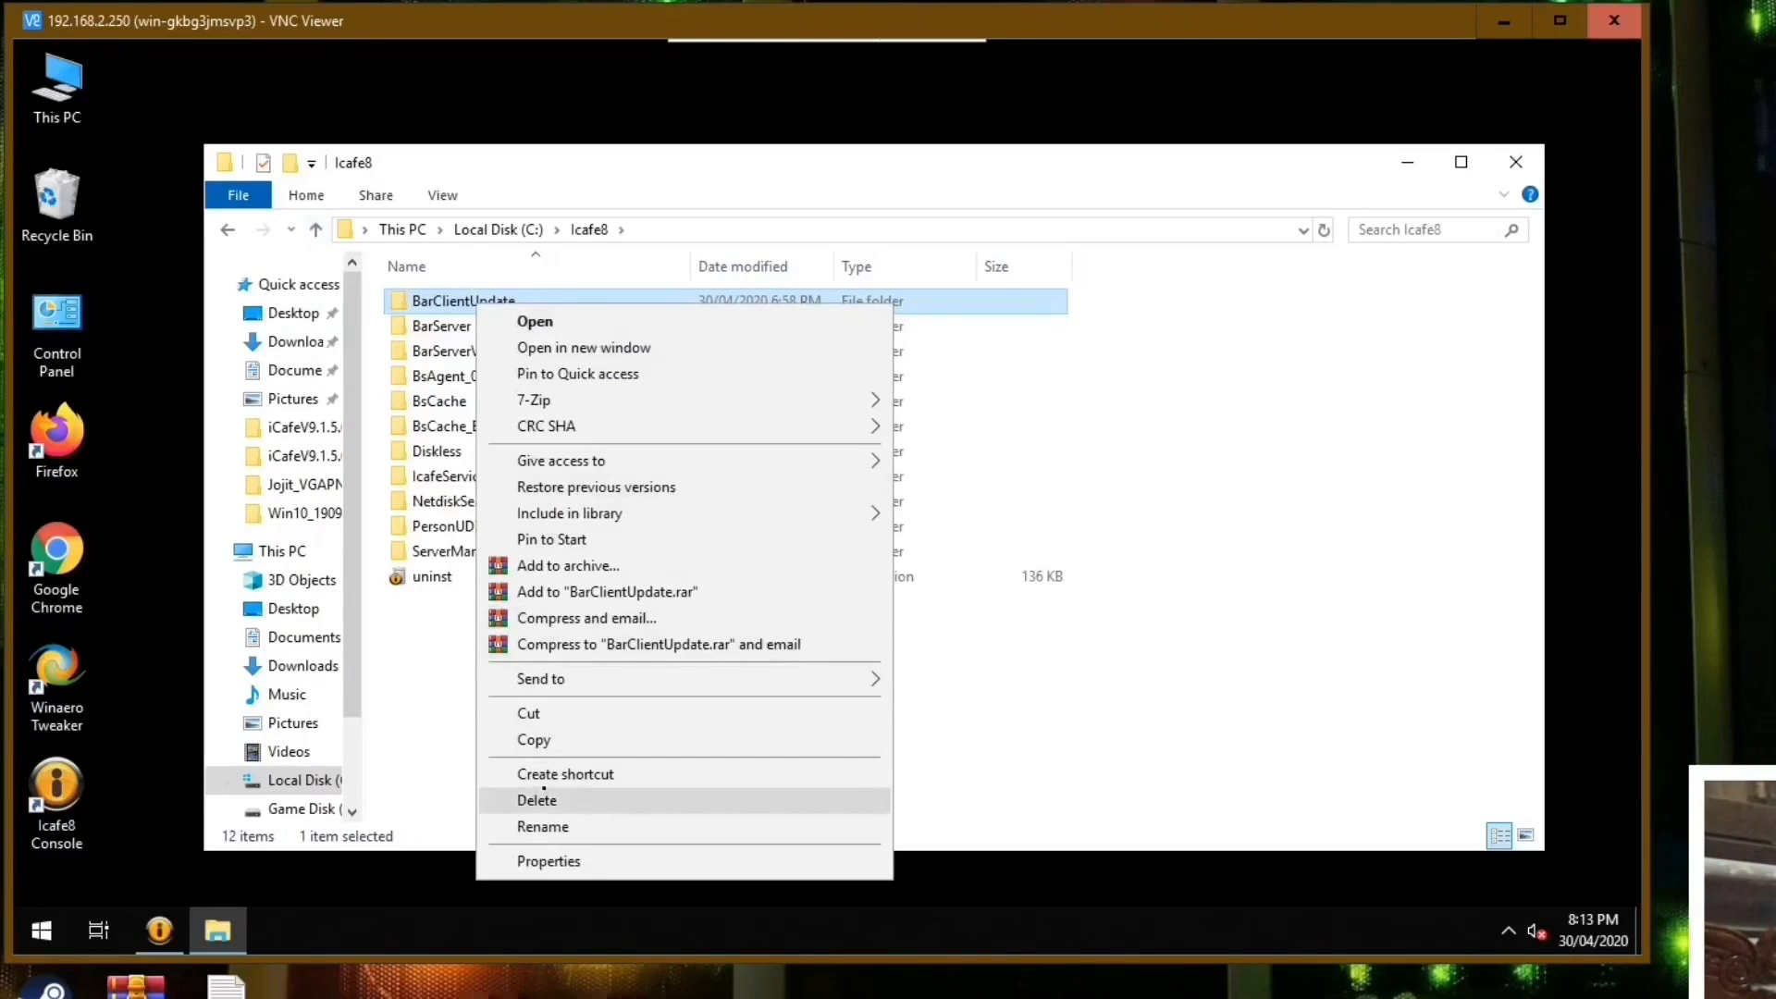
click(546, 740)
right_click(583, 658)
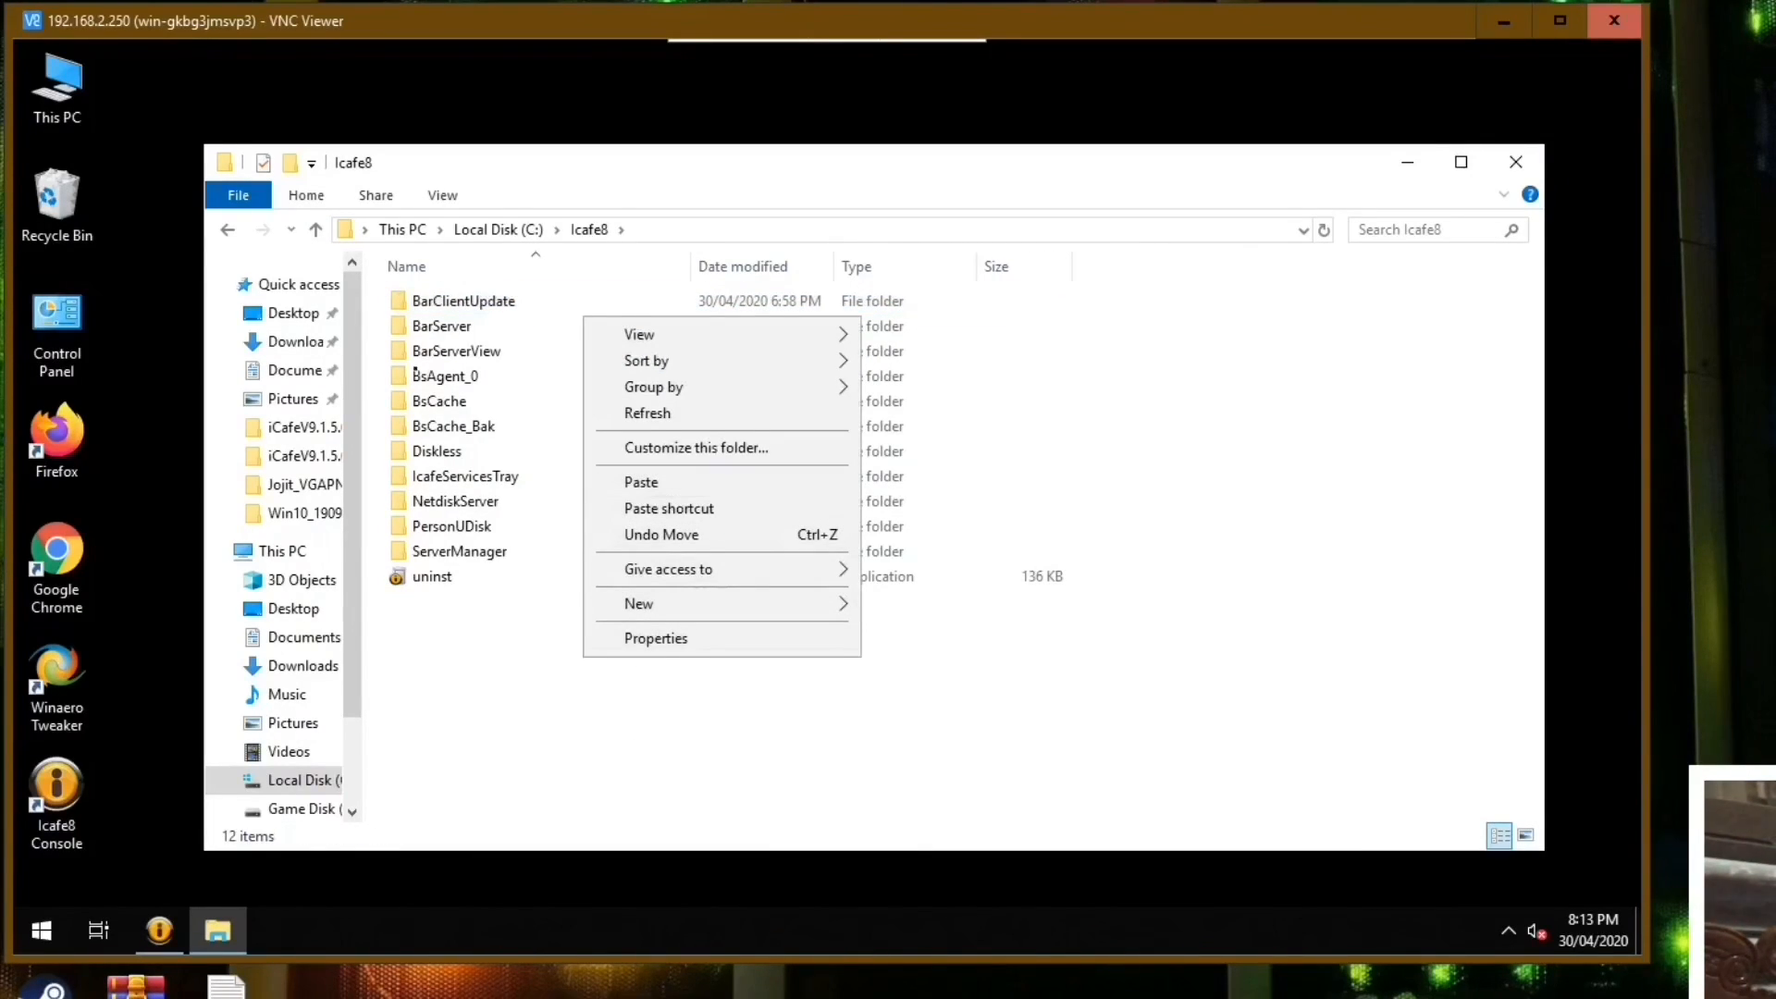
click(482, 303)
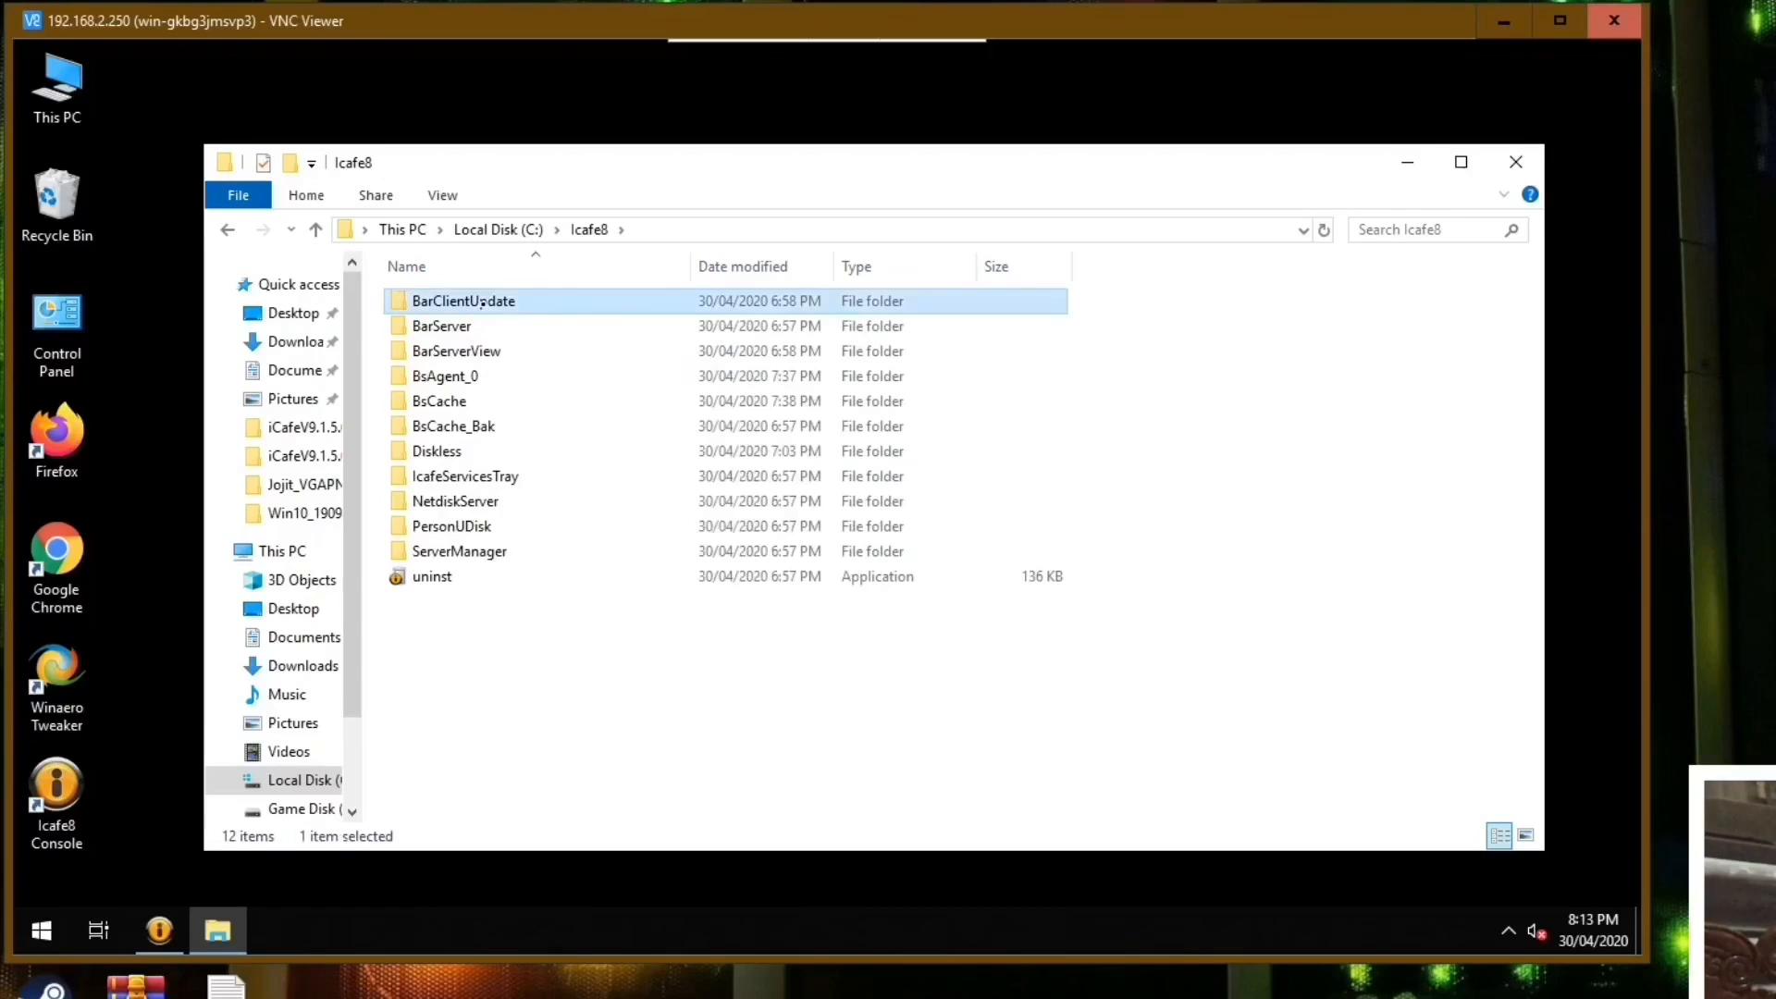
right_click(481, 648)
click(525, 472)
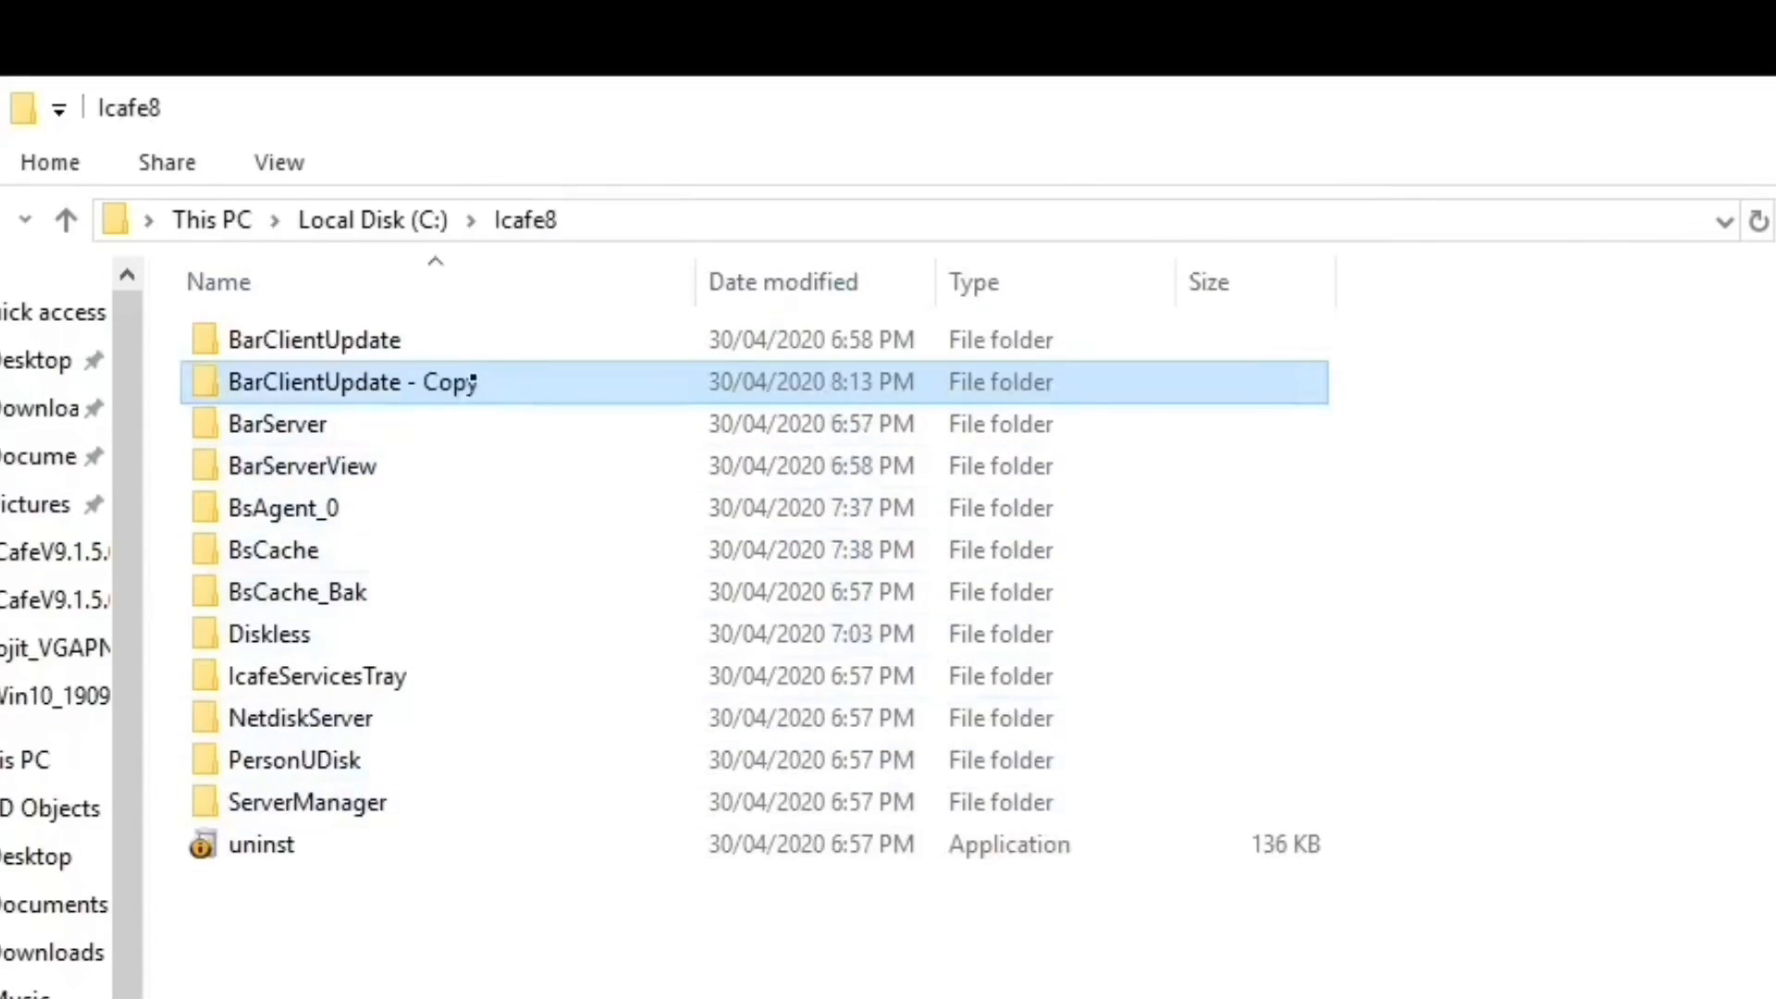
Rename the copied folder in C:\Icafe8 to "BarClientUpdate .bak".
right_click(472, 381)
key(m)
click(505, 377)
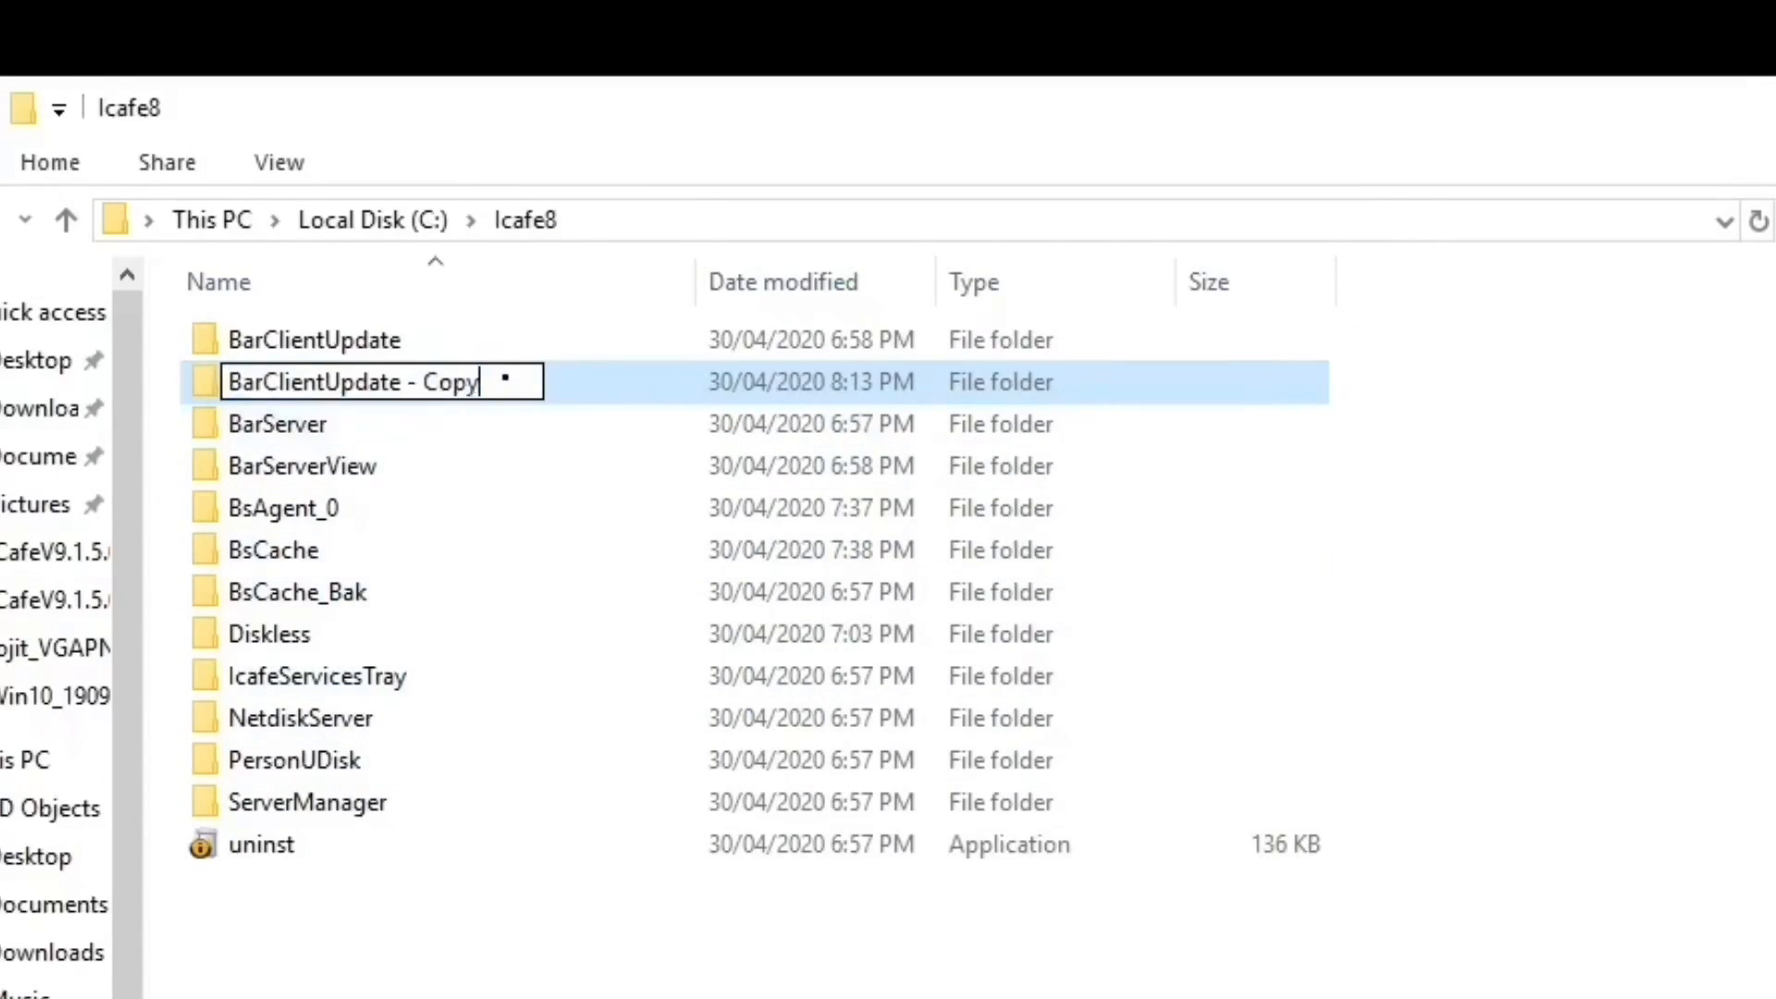
key(BackSpace)
key(BackSpace)
key(BackSpace)
key(BackSpace)
key(BackSpace)
key(BackSpace)
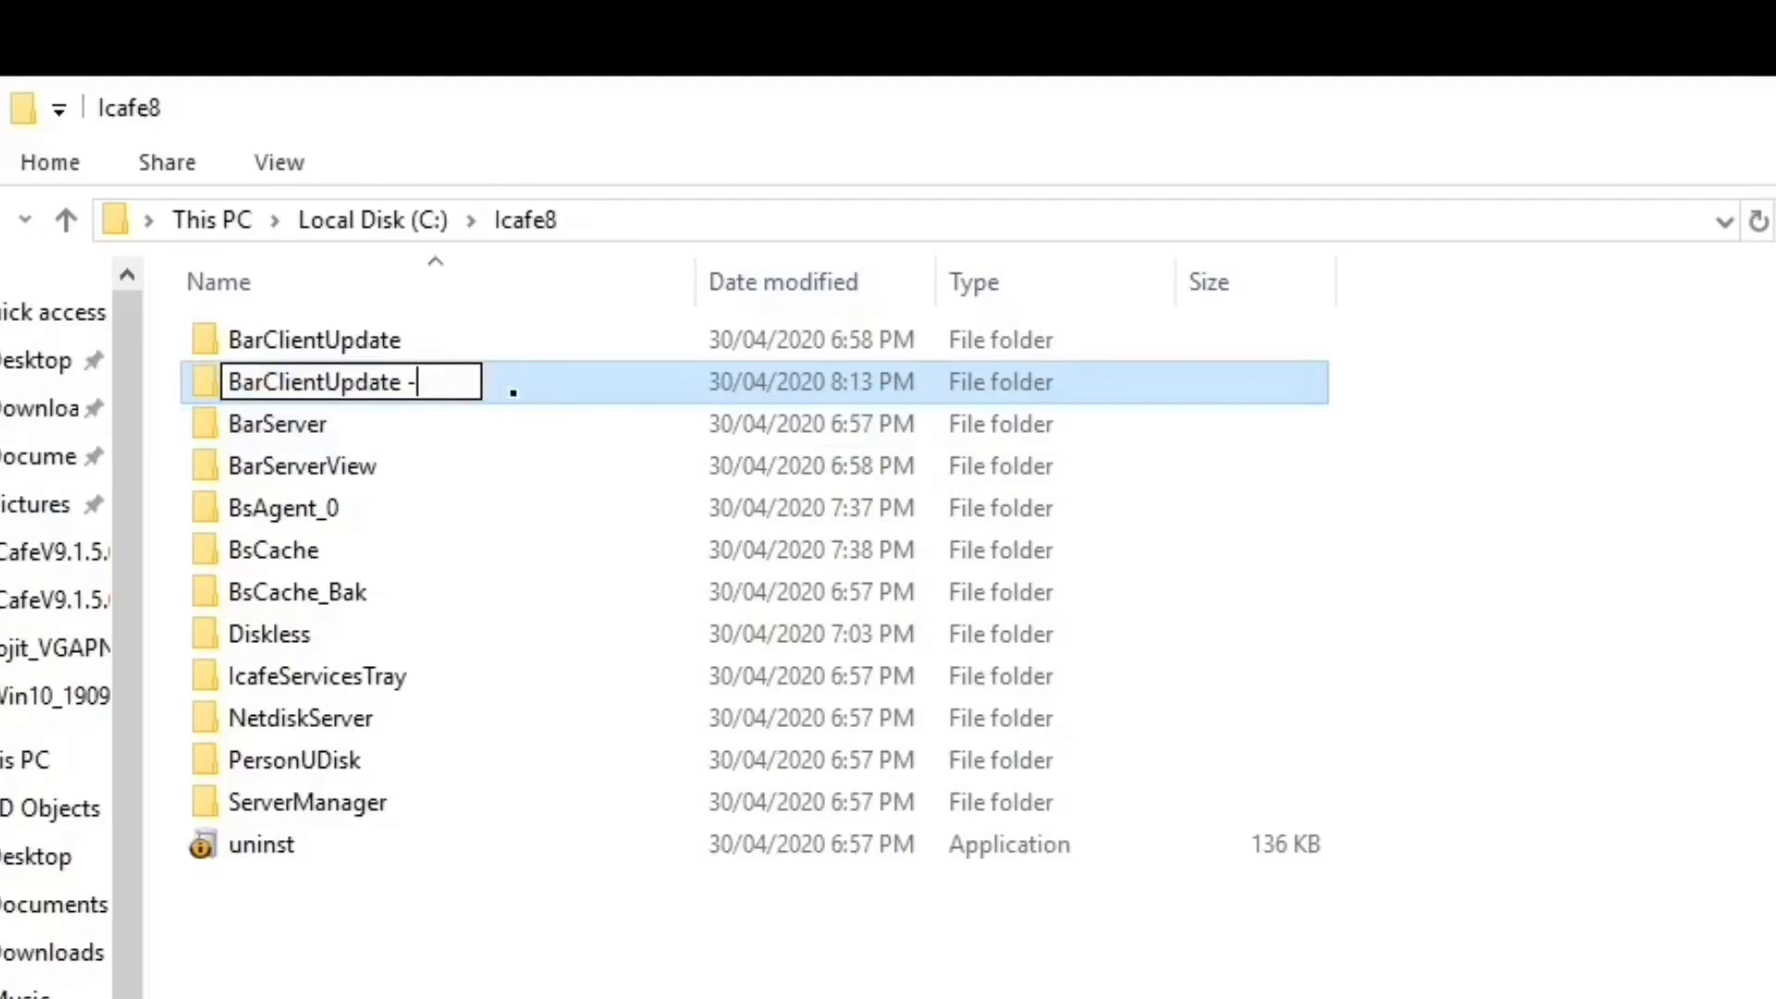
text(.bak)
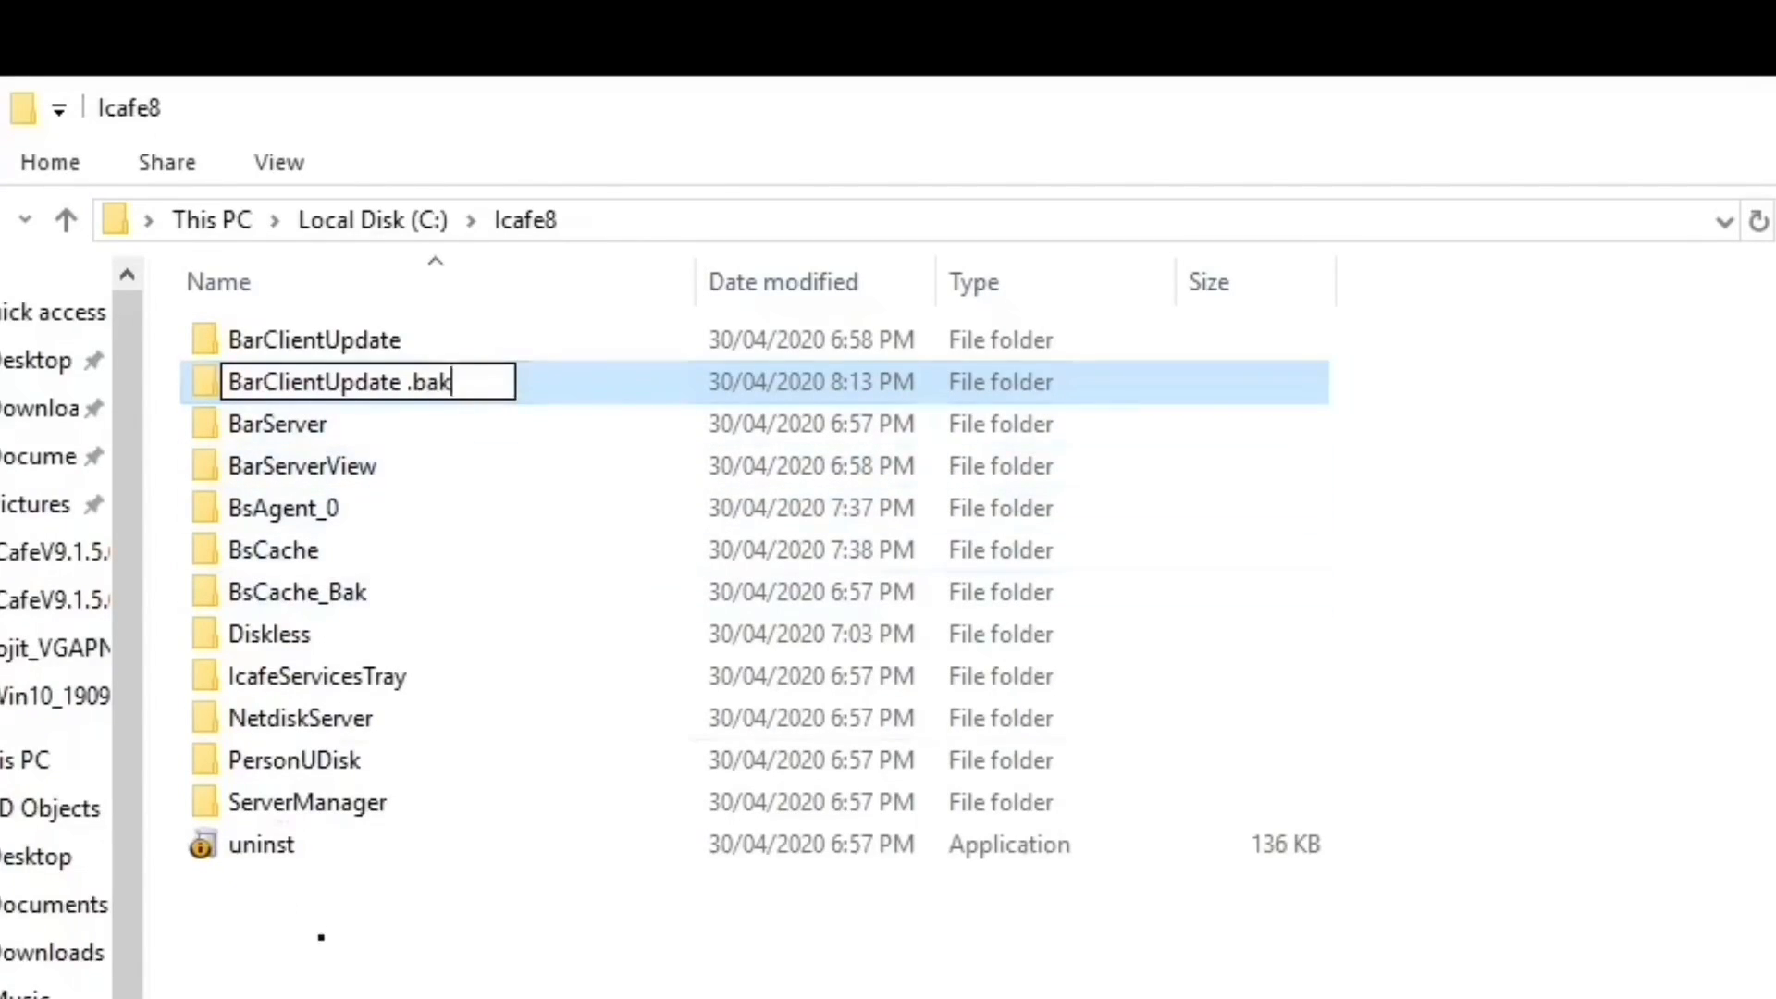
click(309, 879)
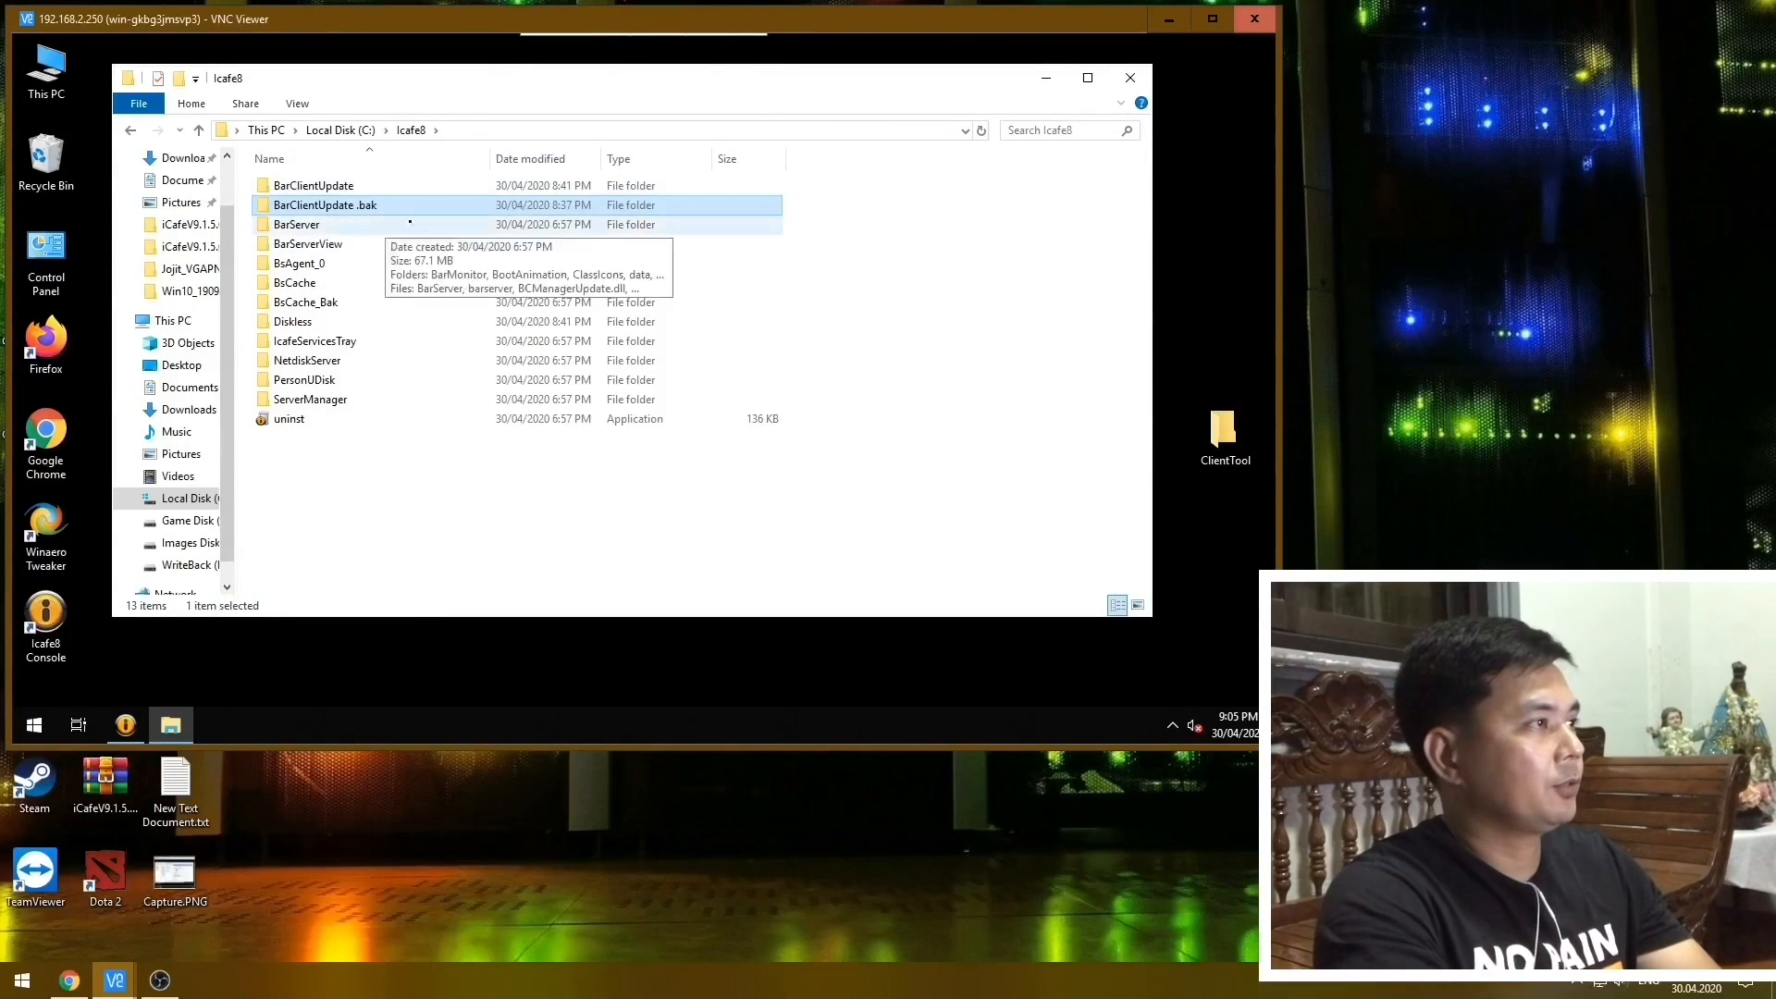
Delete the original BarClientUpdate folder from C:\Icafe8, leaving the .bak copy in place.
key(F2)
click(422, 213)
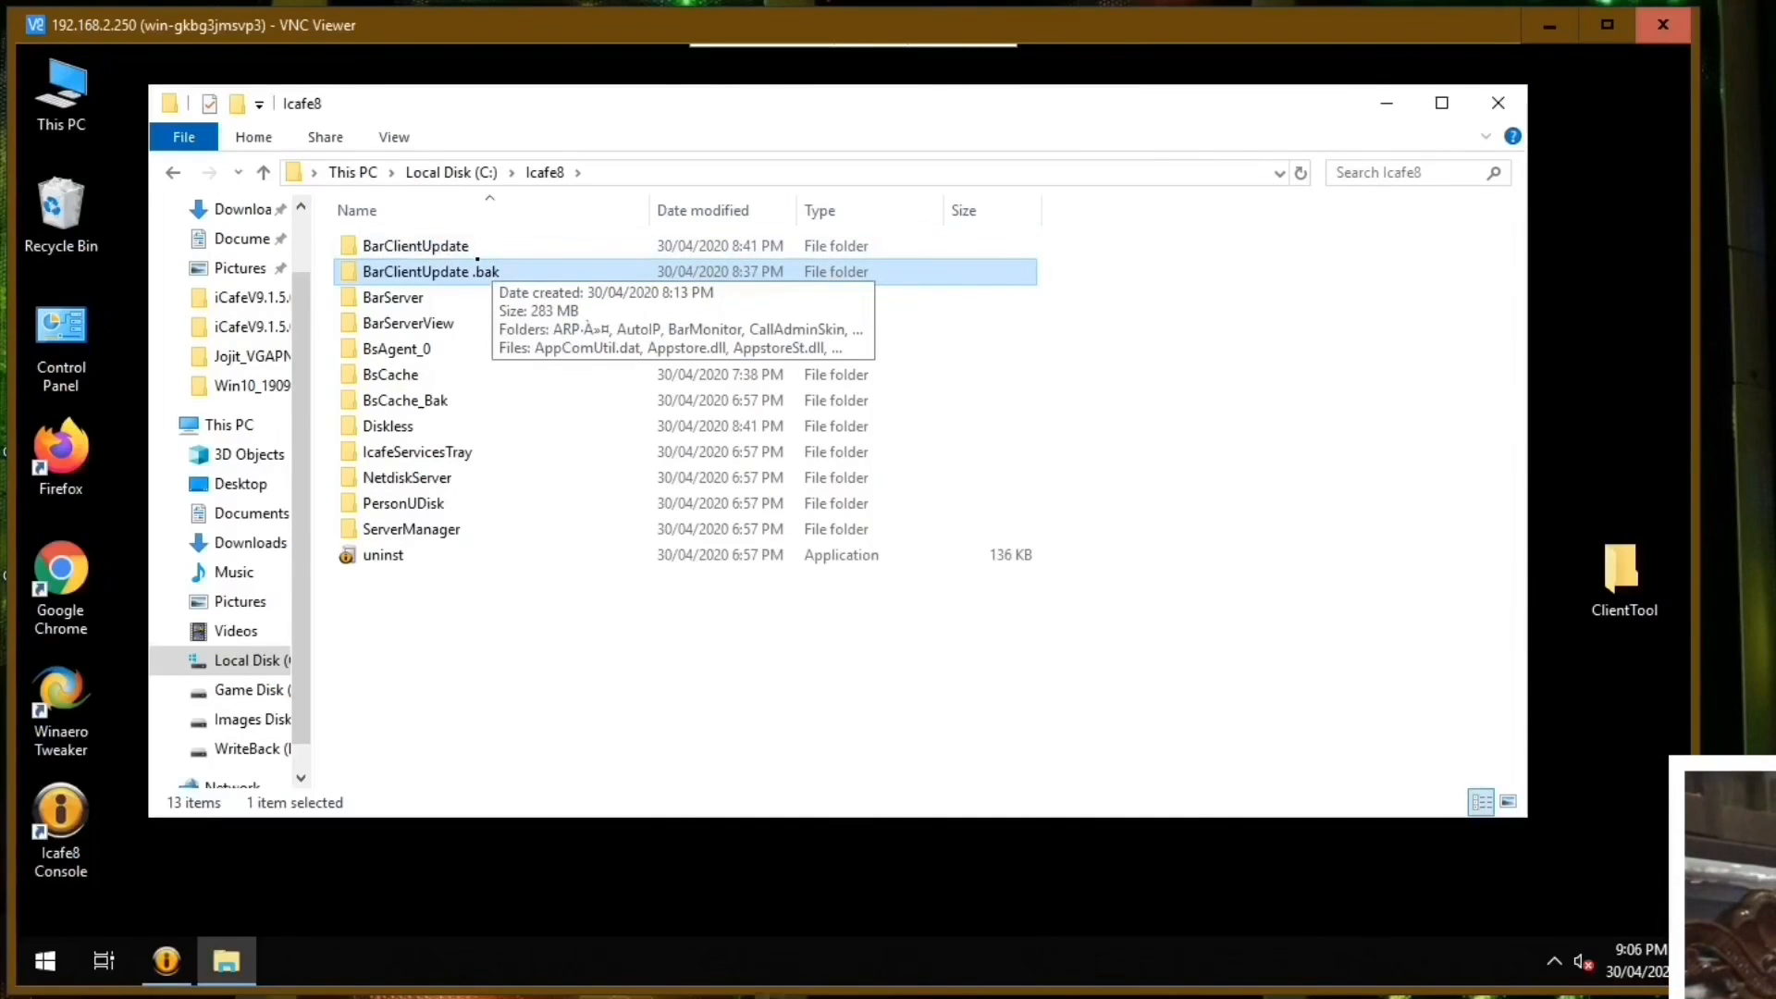
click(481, 246)
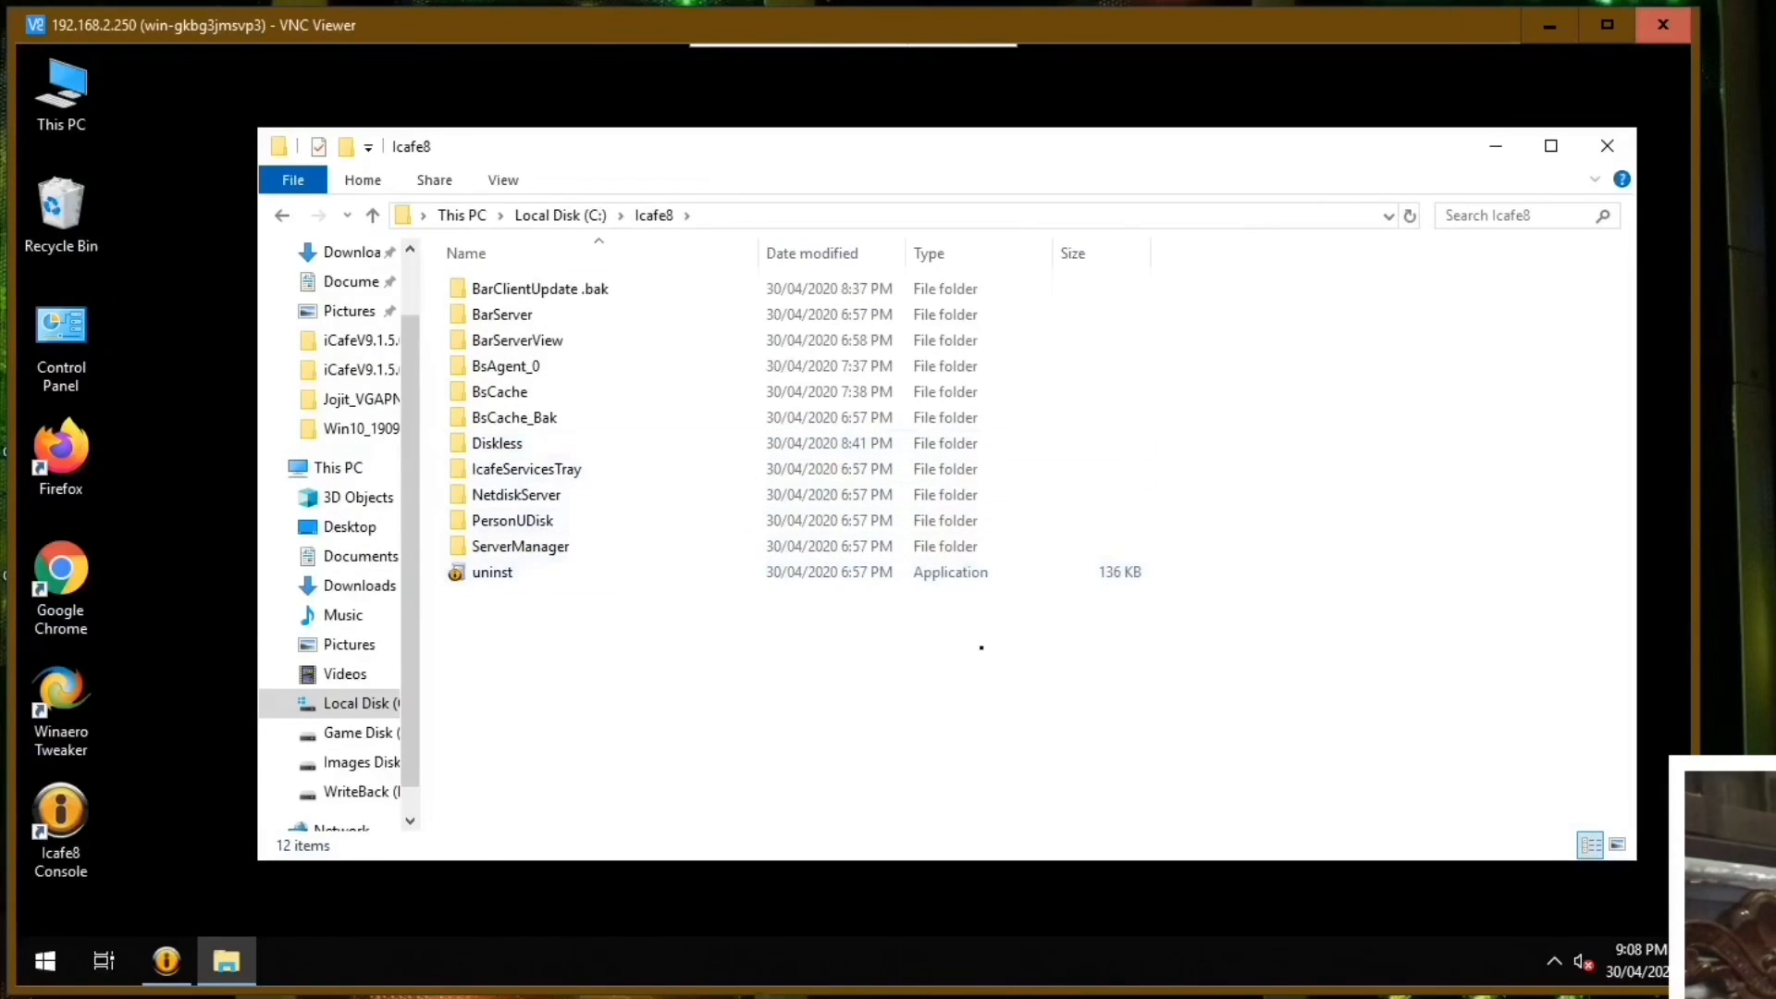
Copy the BarClientUpdate folder from the desktop into C:\Icafe8, then close the folder window.
drag(1074, 154, 855, 109)
drag(1526, 578, 1521, 365)
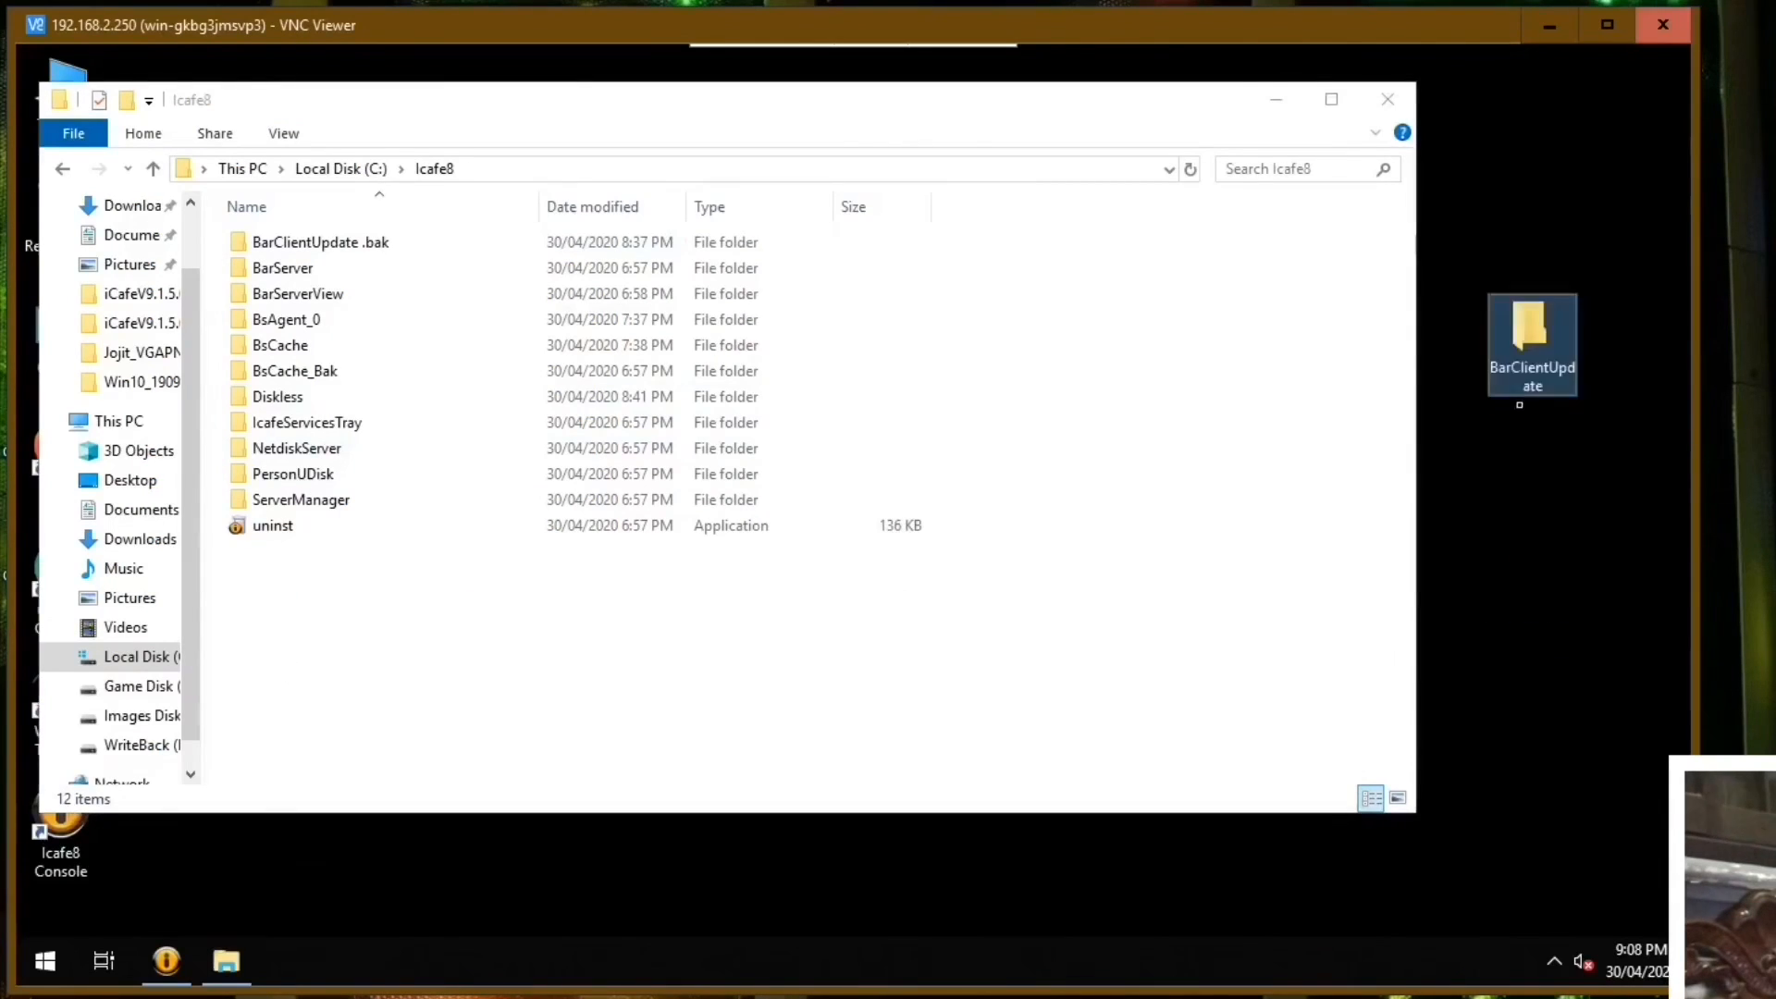
right_click(1522, 367)
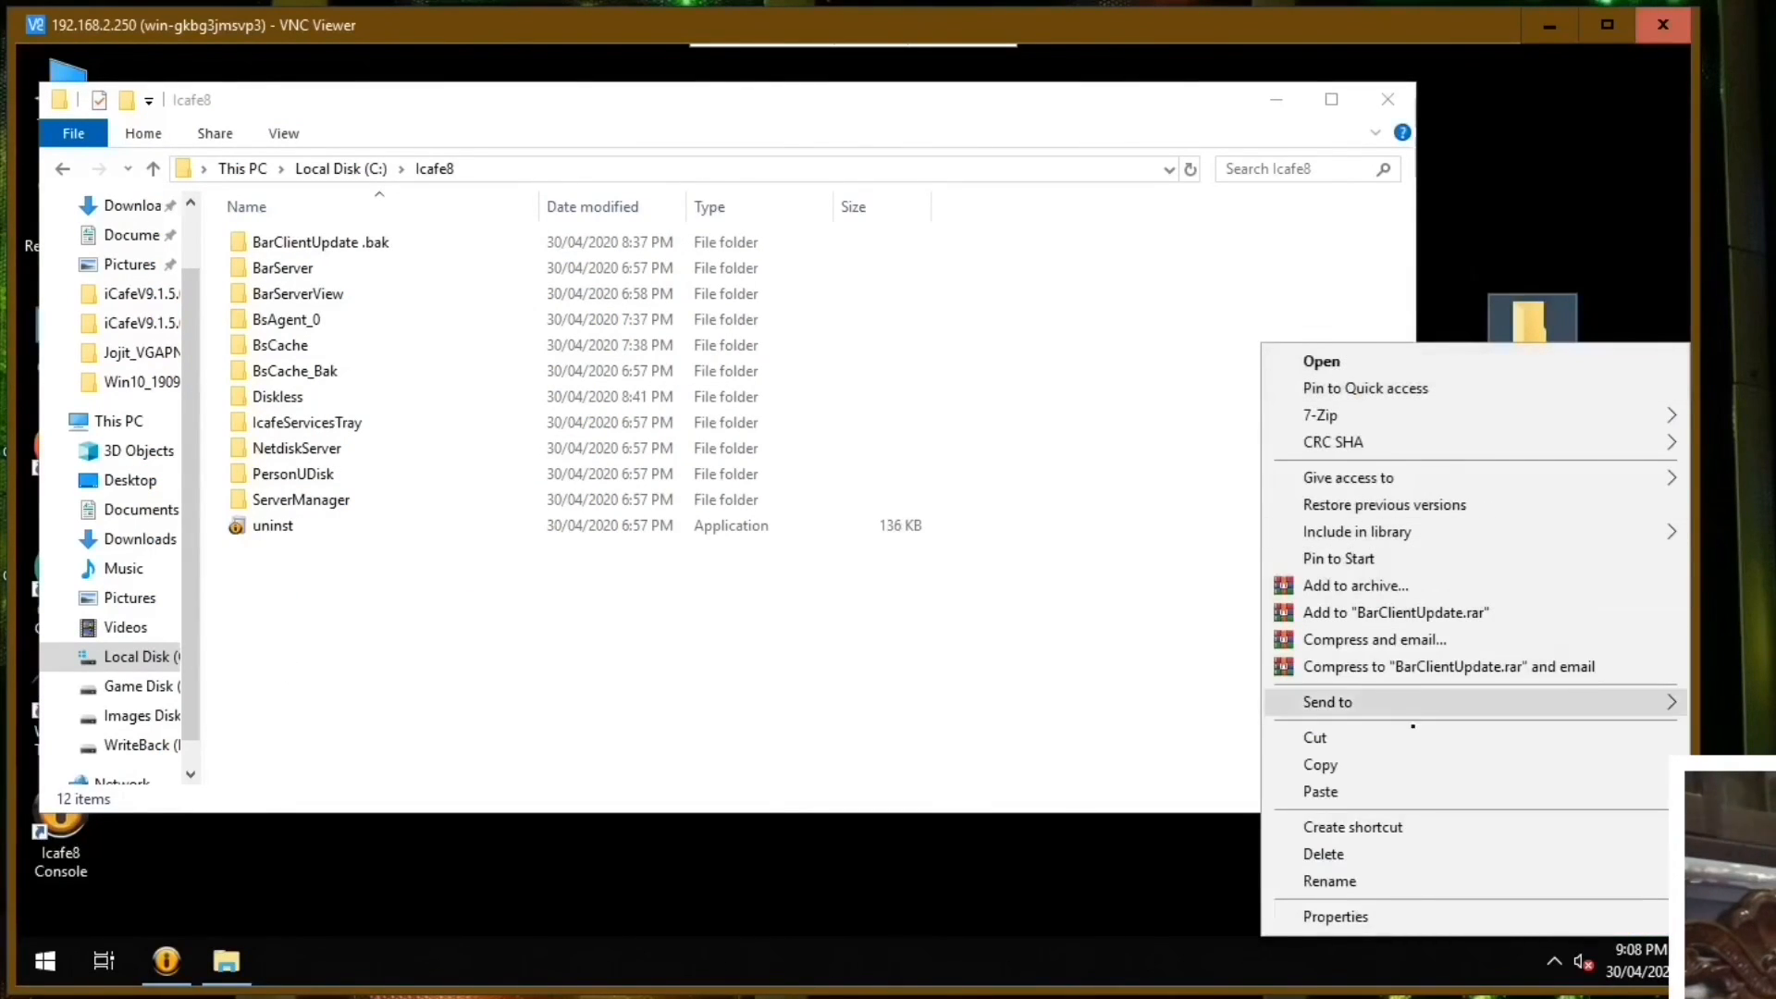
click(1344, 767)
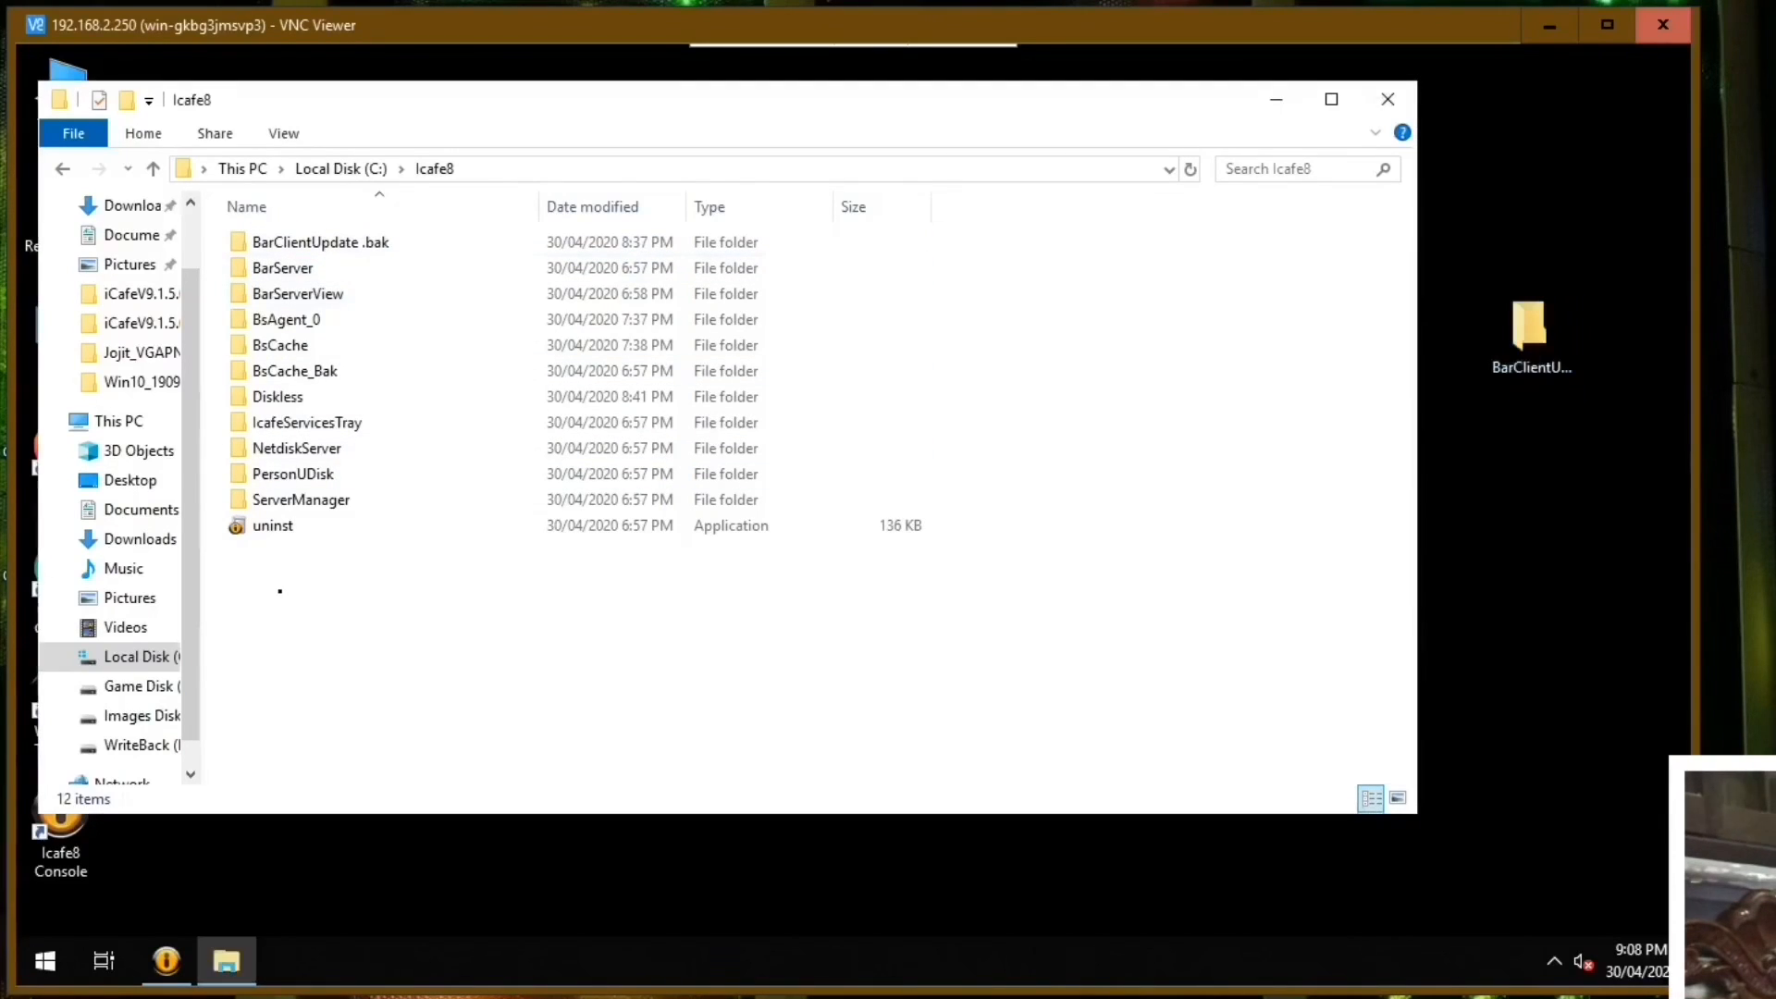
right_click(276, 593)
click(351, 414)
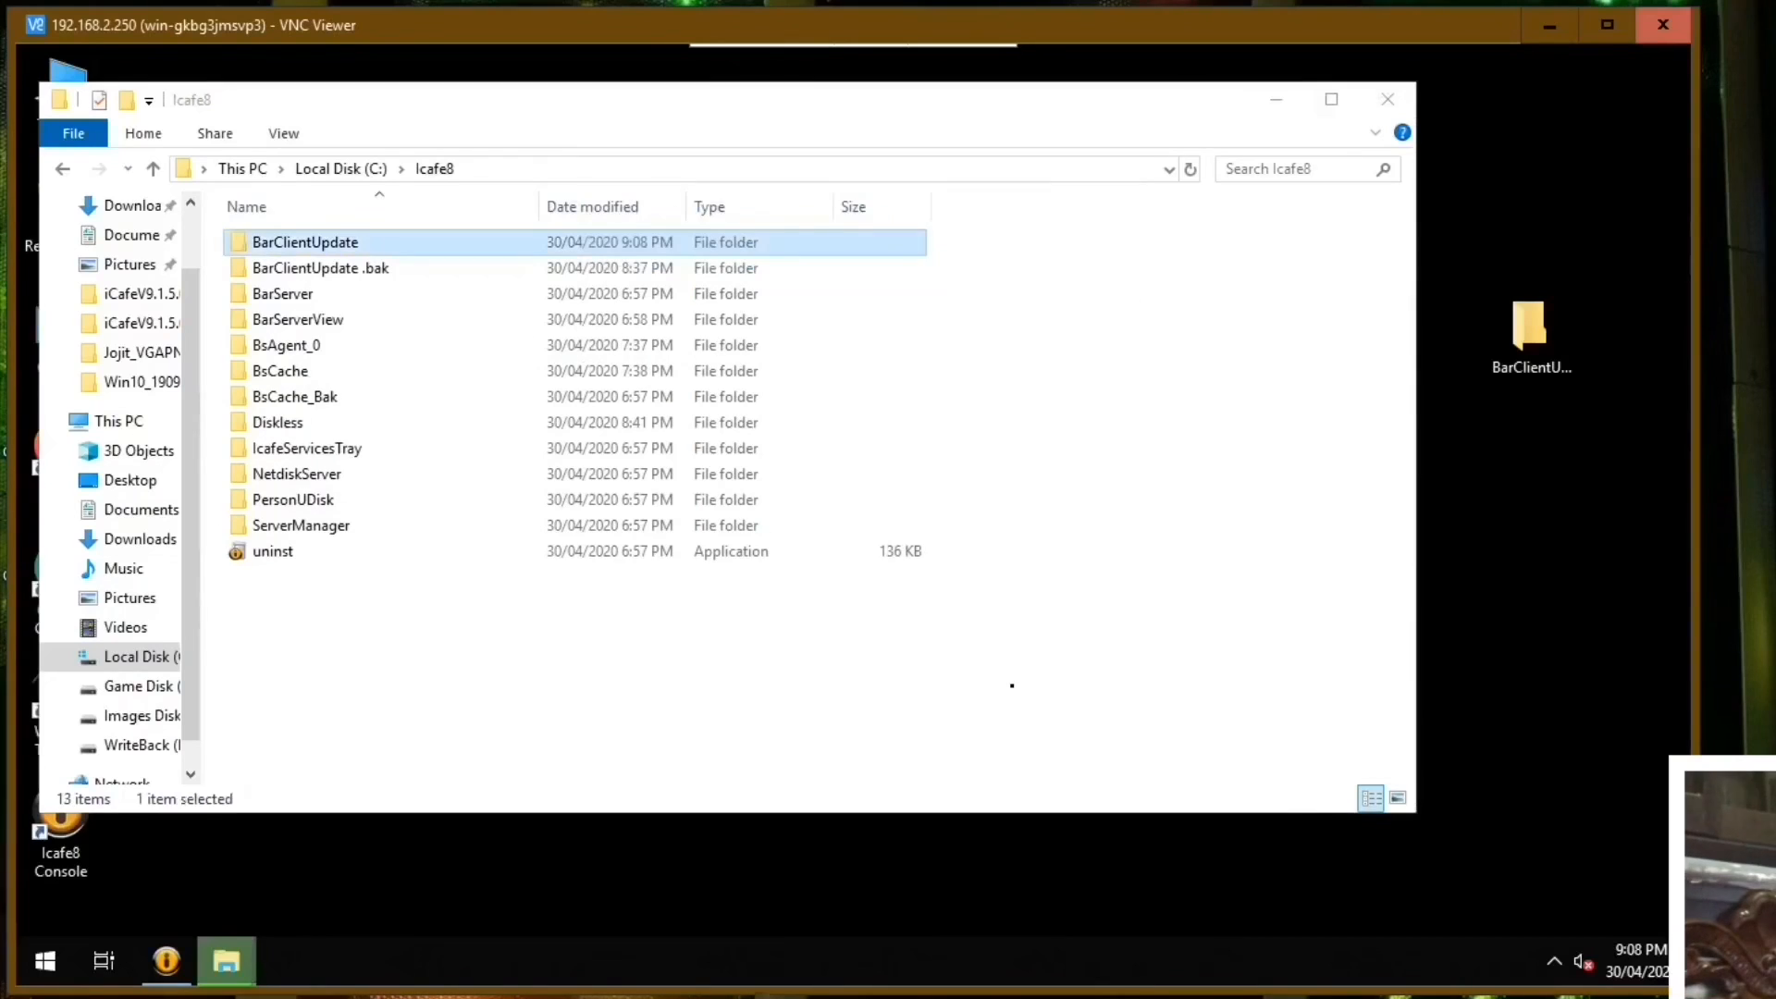
click(406, 270)
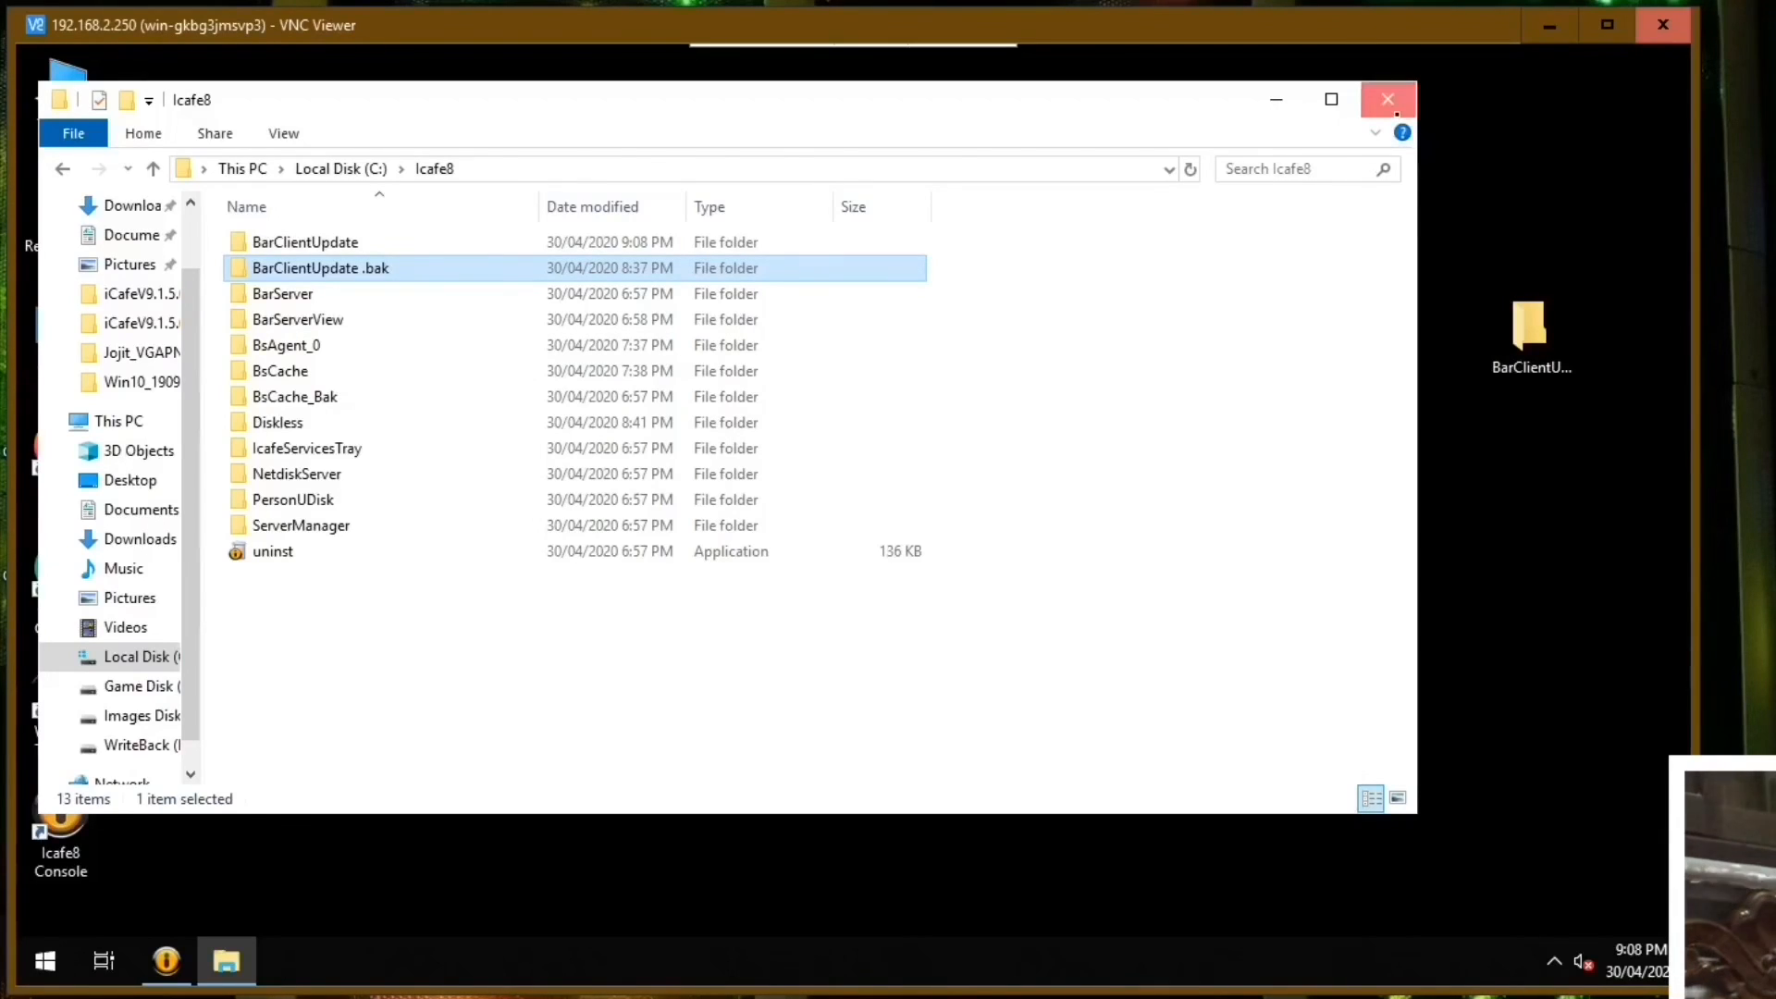
click(1389, 101)
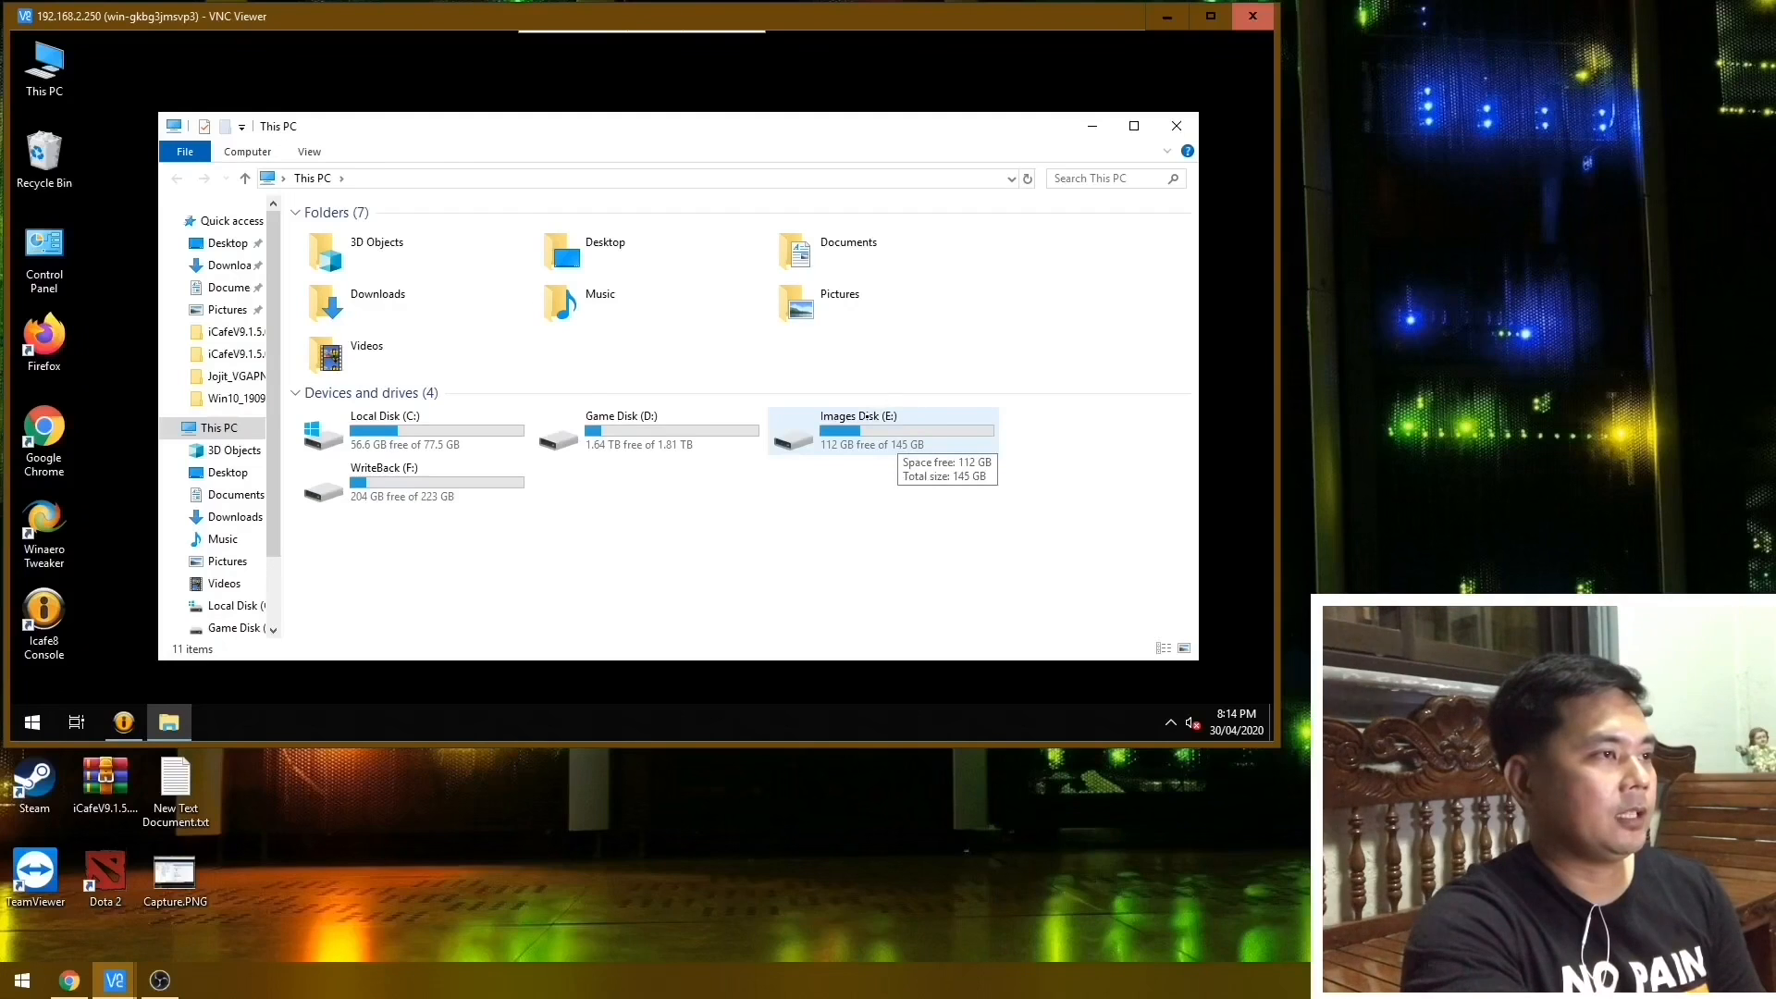
Open the Image folder on Images Disk (E:) and check the properties of its UpgradeResource folder.
double_click(841, 418)
click(345, 256)
double_click(345, 258)
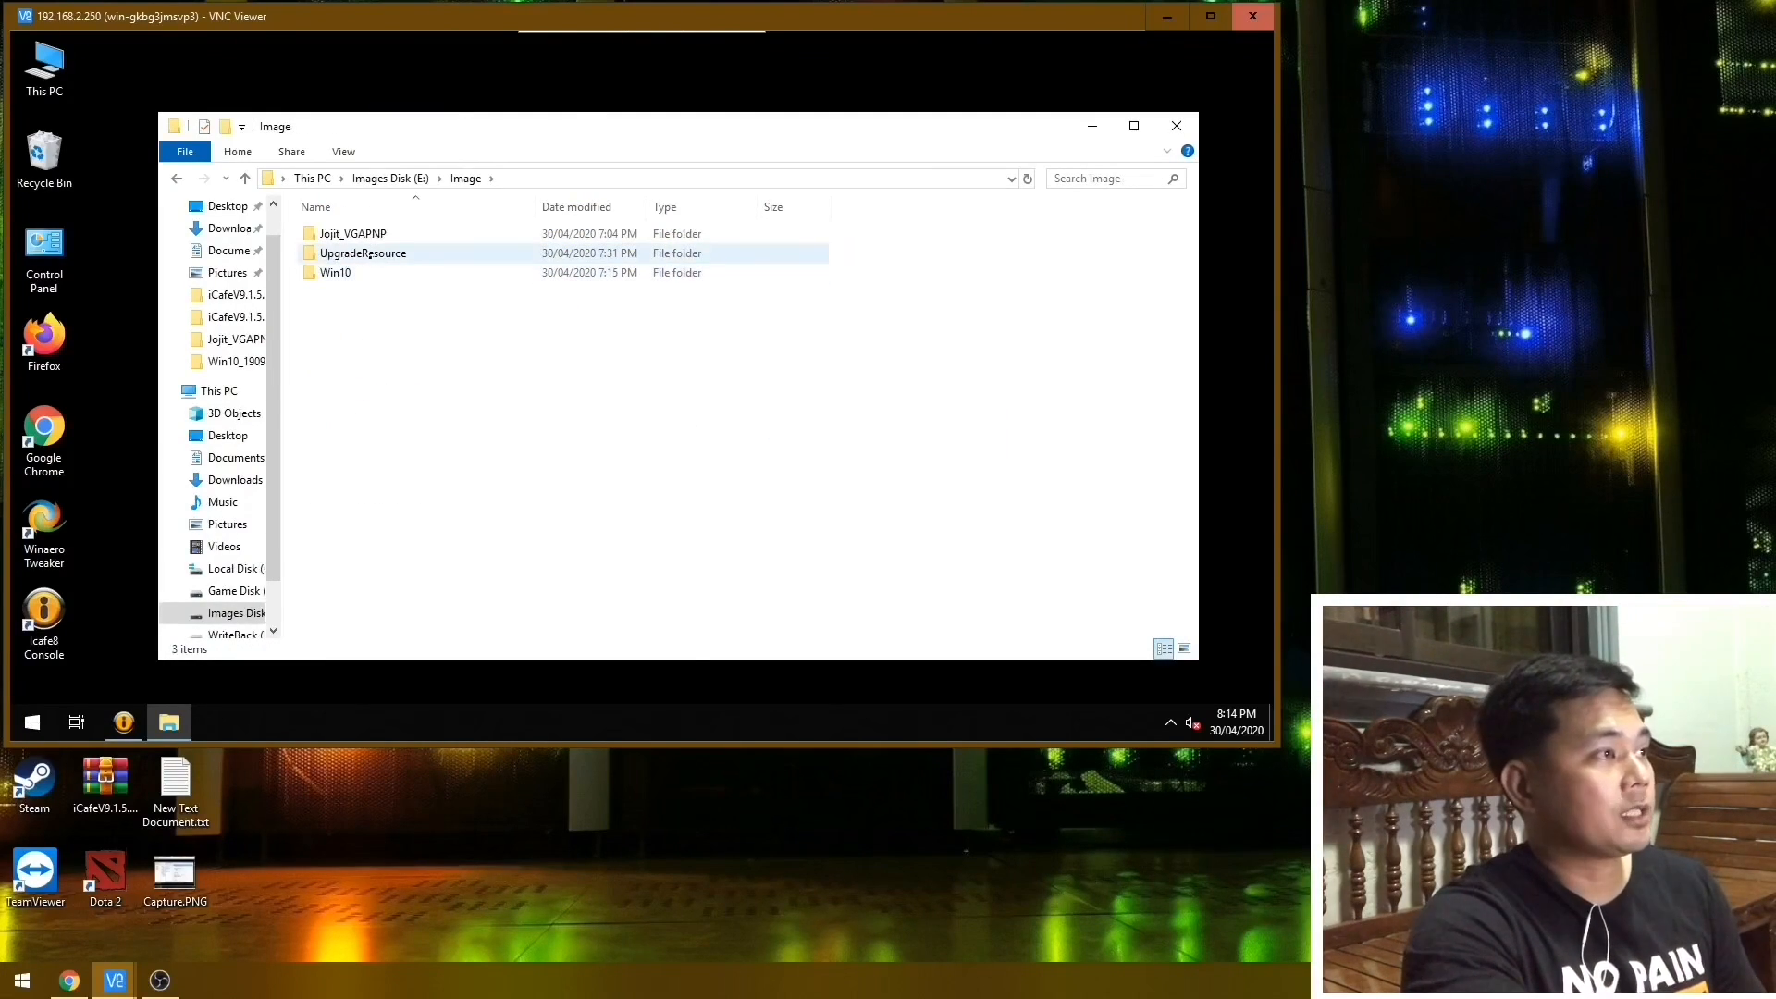
right_click(370, 247)
click(416, 690)
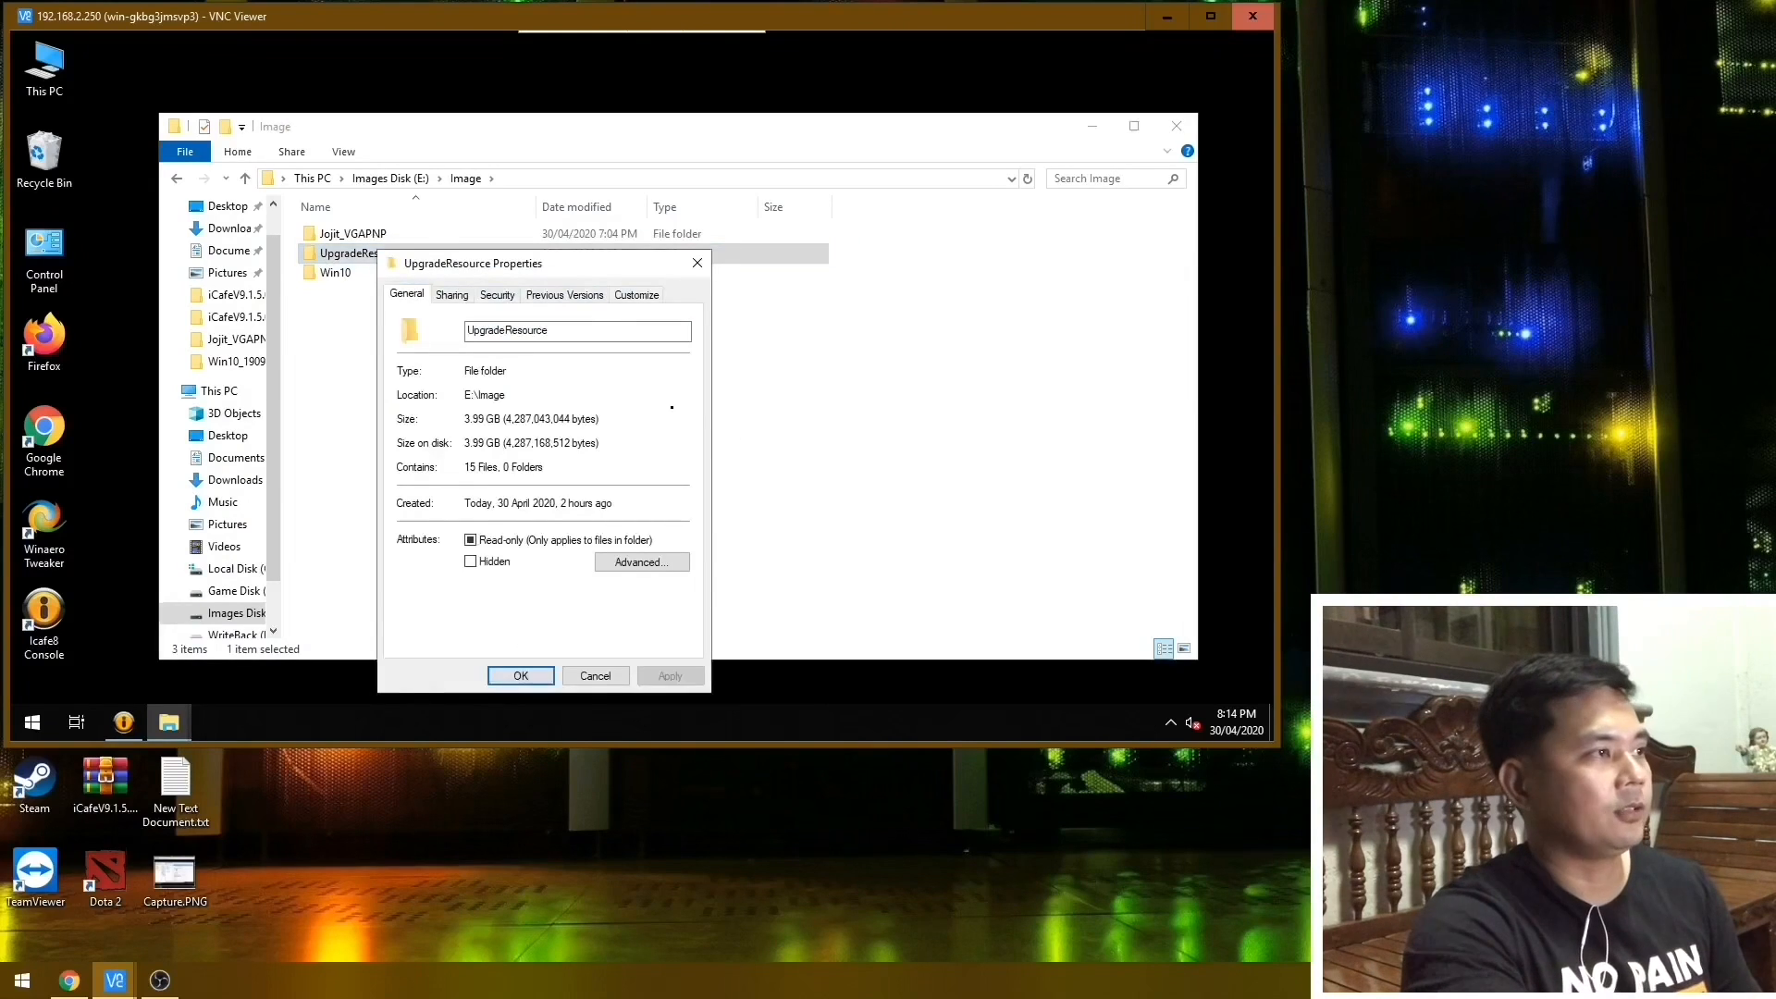
click(697, 263)
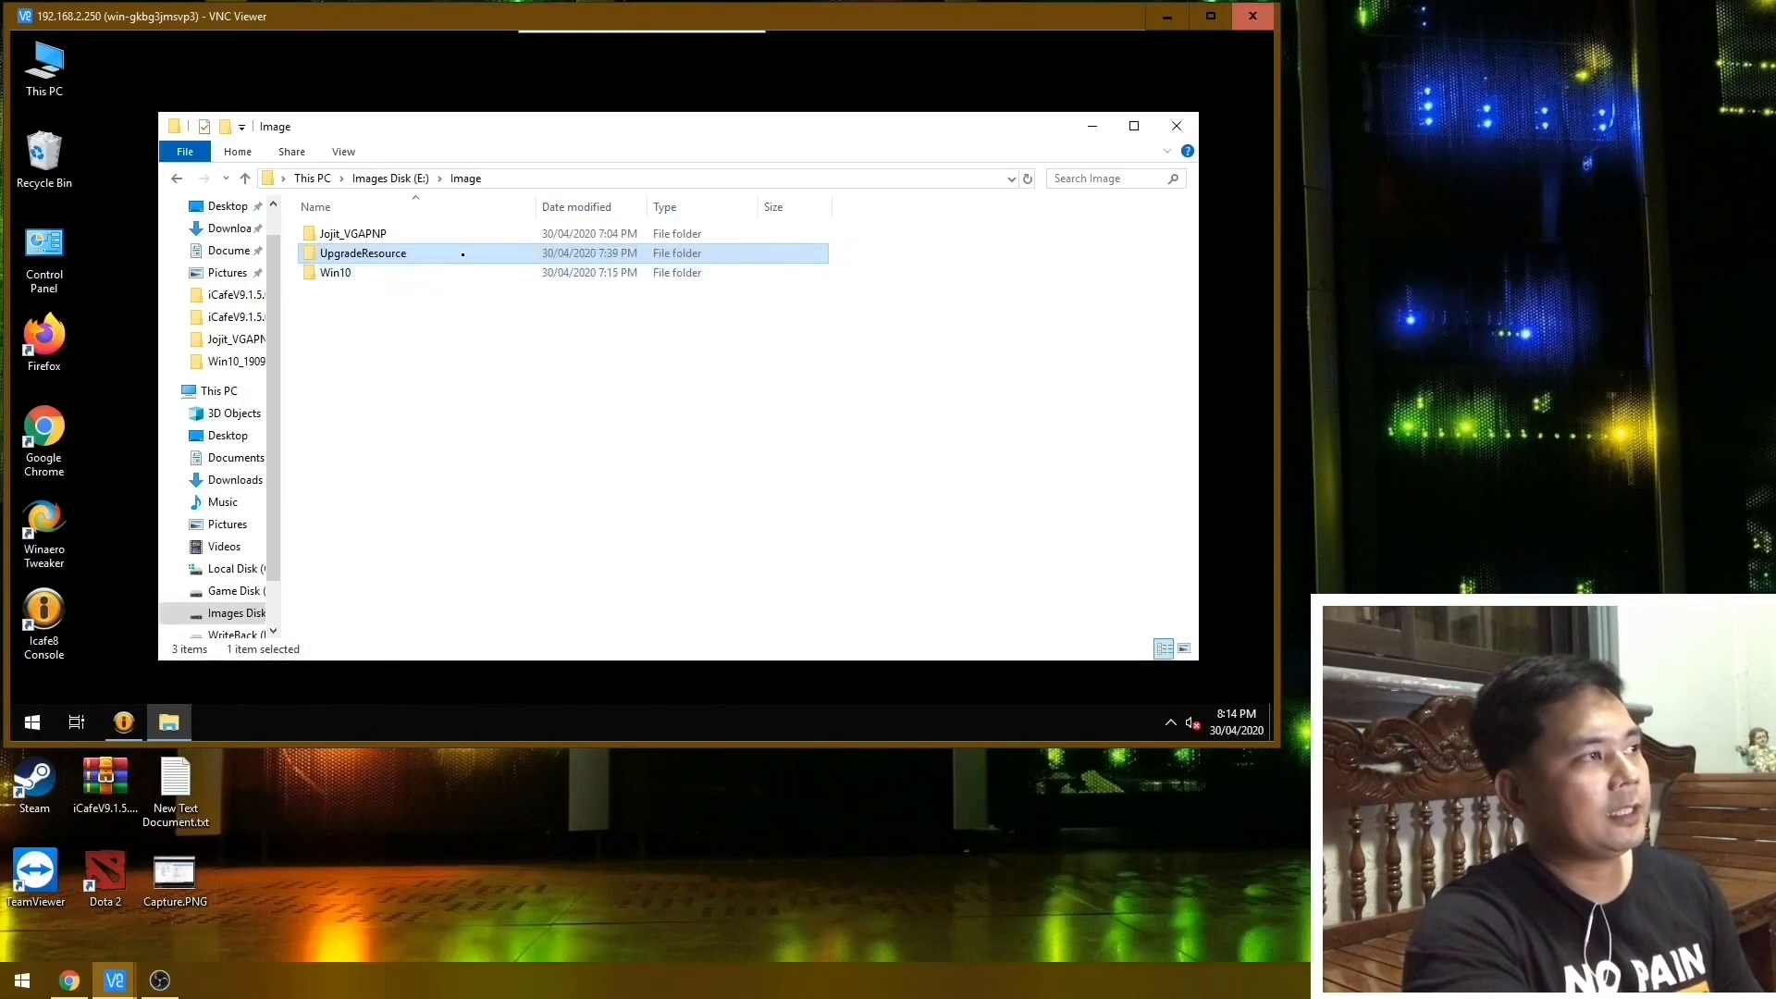
Delete the UpgradeResource folder from E:\Image and close the folder window.
right_click(463, 254)
click(555, 642)
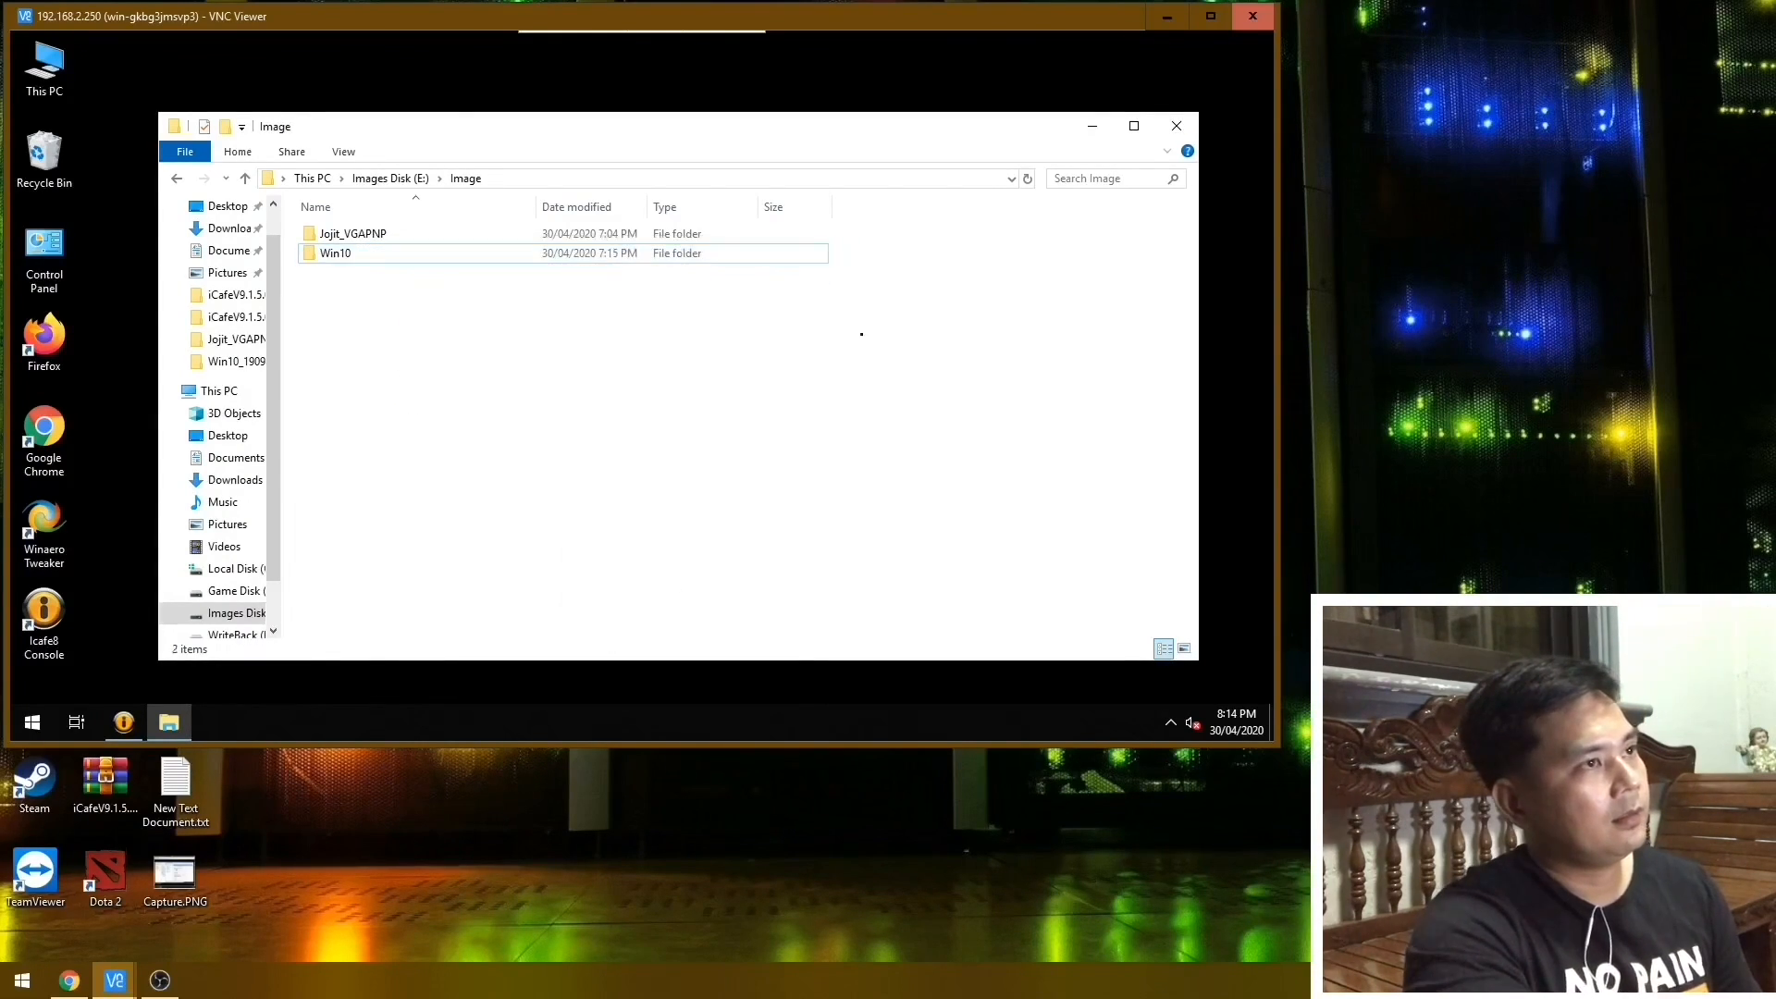
click(1175, 127)
right_click(583, 171)
click(630, 227)
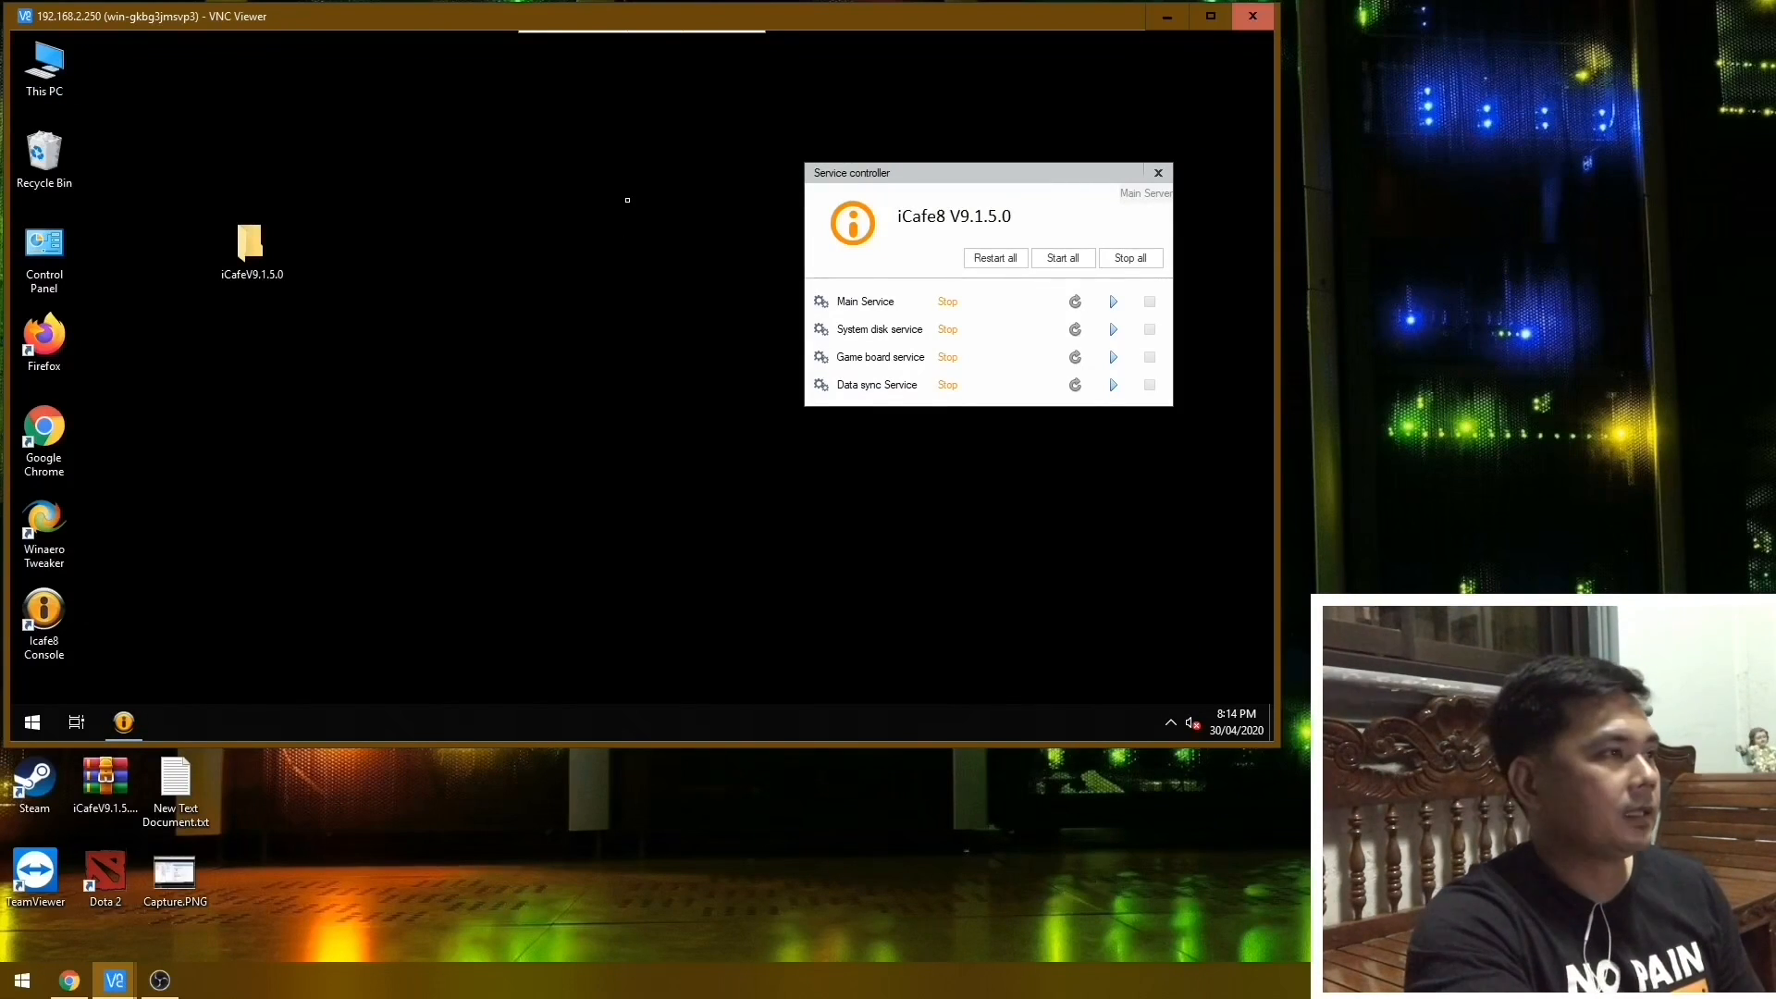
right_click(627, 202)
click(674, 253)
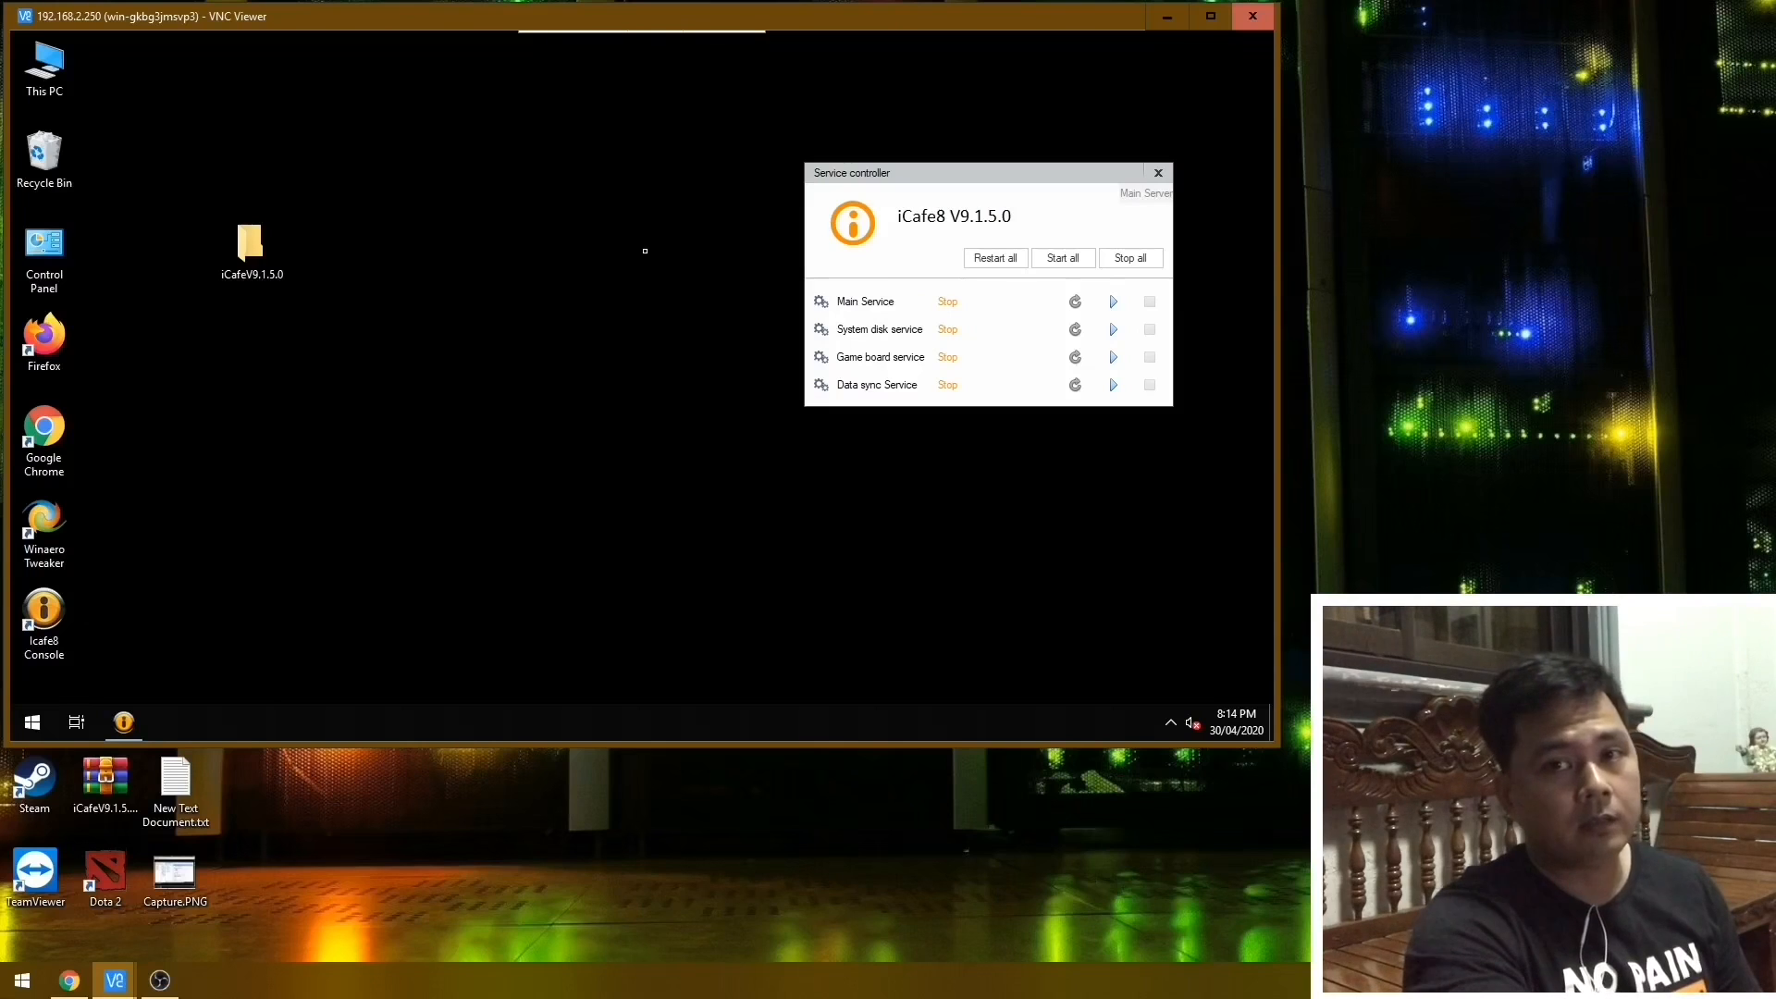
right_click(652, 258)
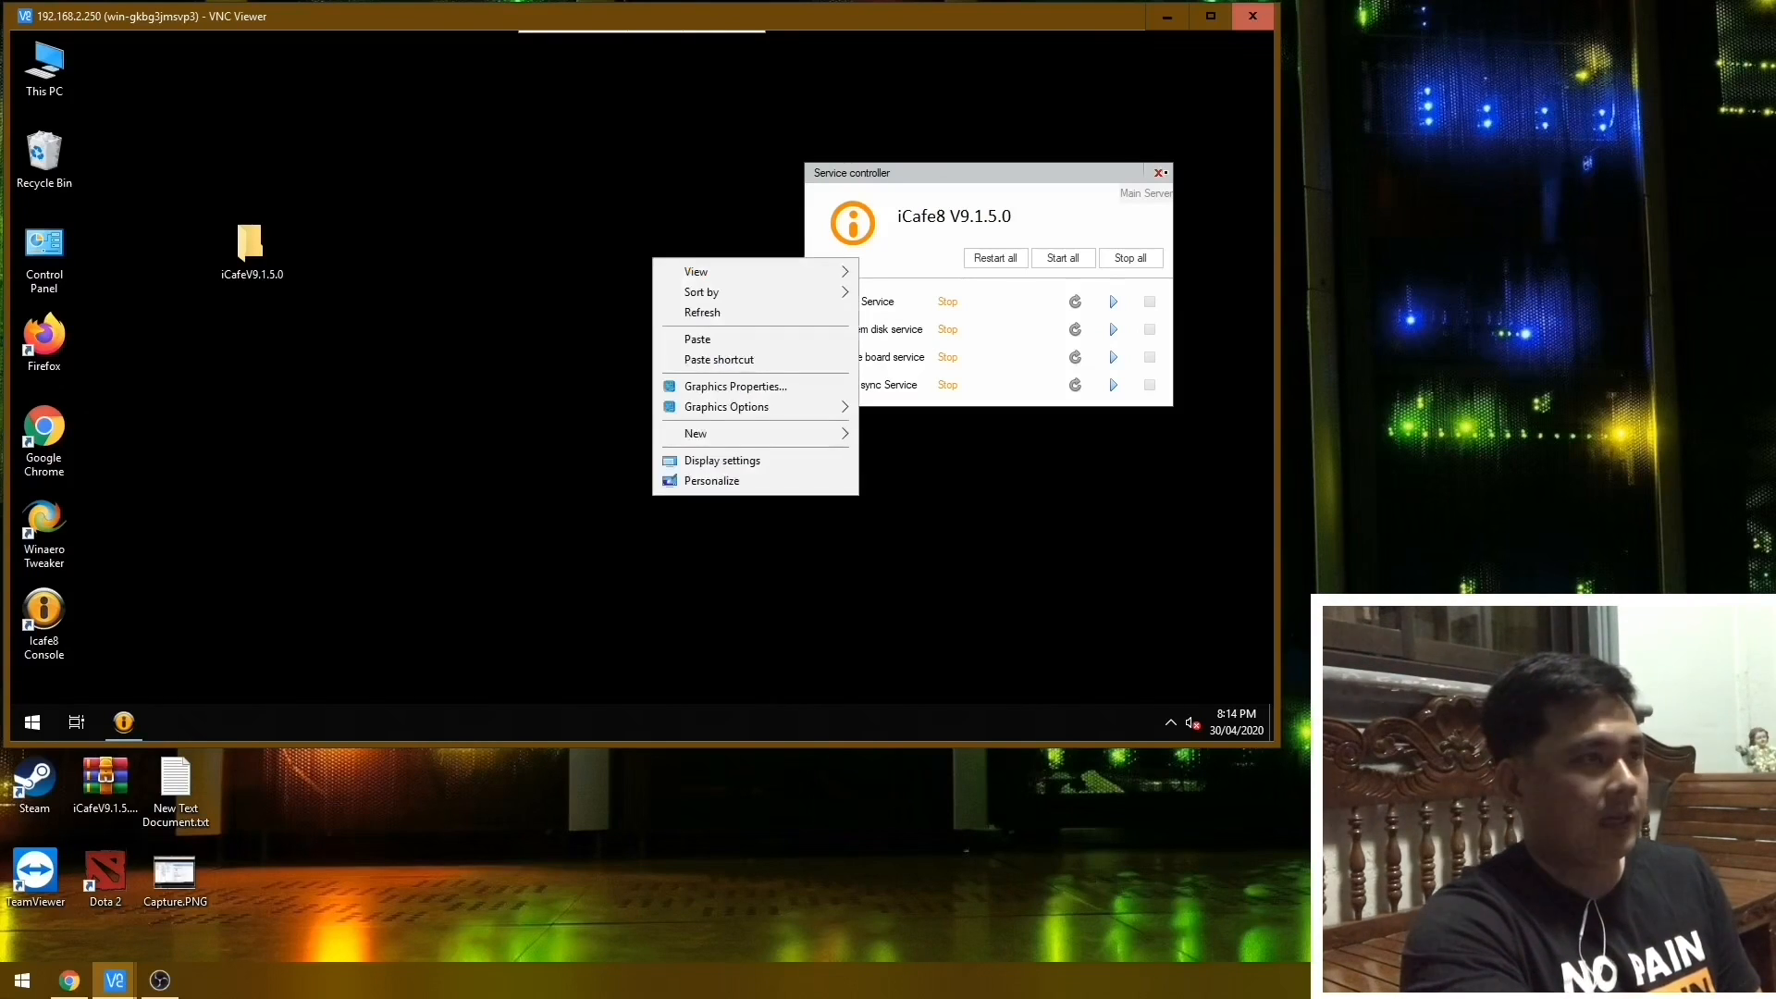
right_click(895, 185)
click(939, 239)
right_click(799, 147)
click(847, 201)
right_click(627, 183)
click(662, 239)
right_click(567, 214)
click(585, 264)
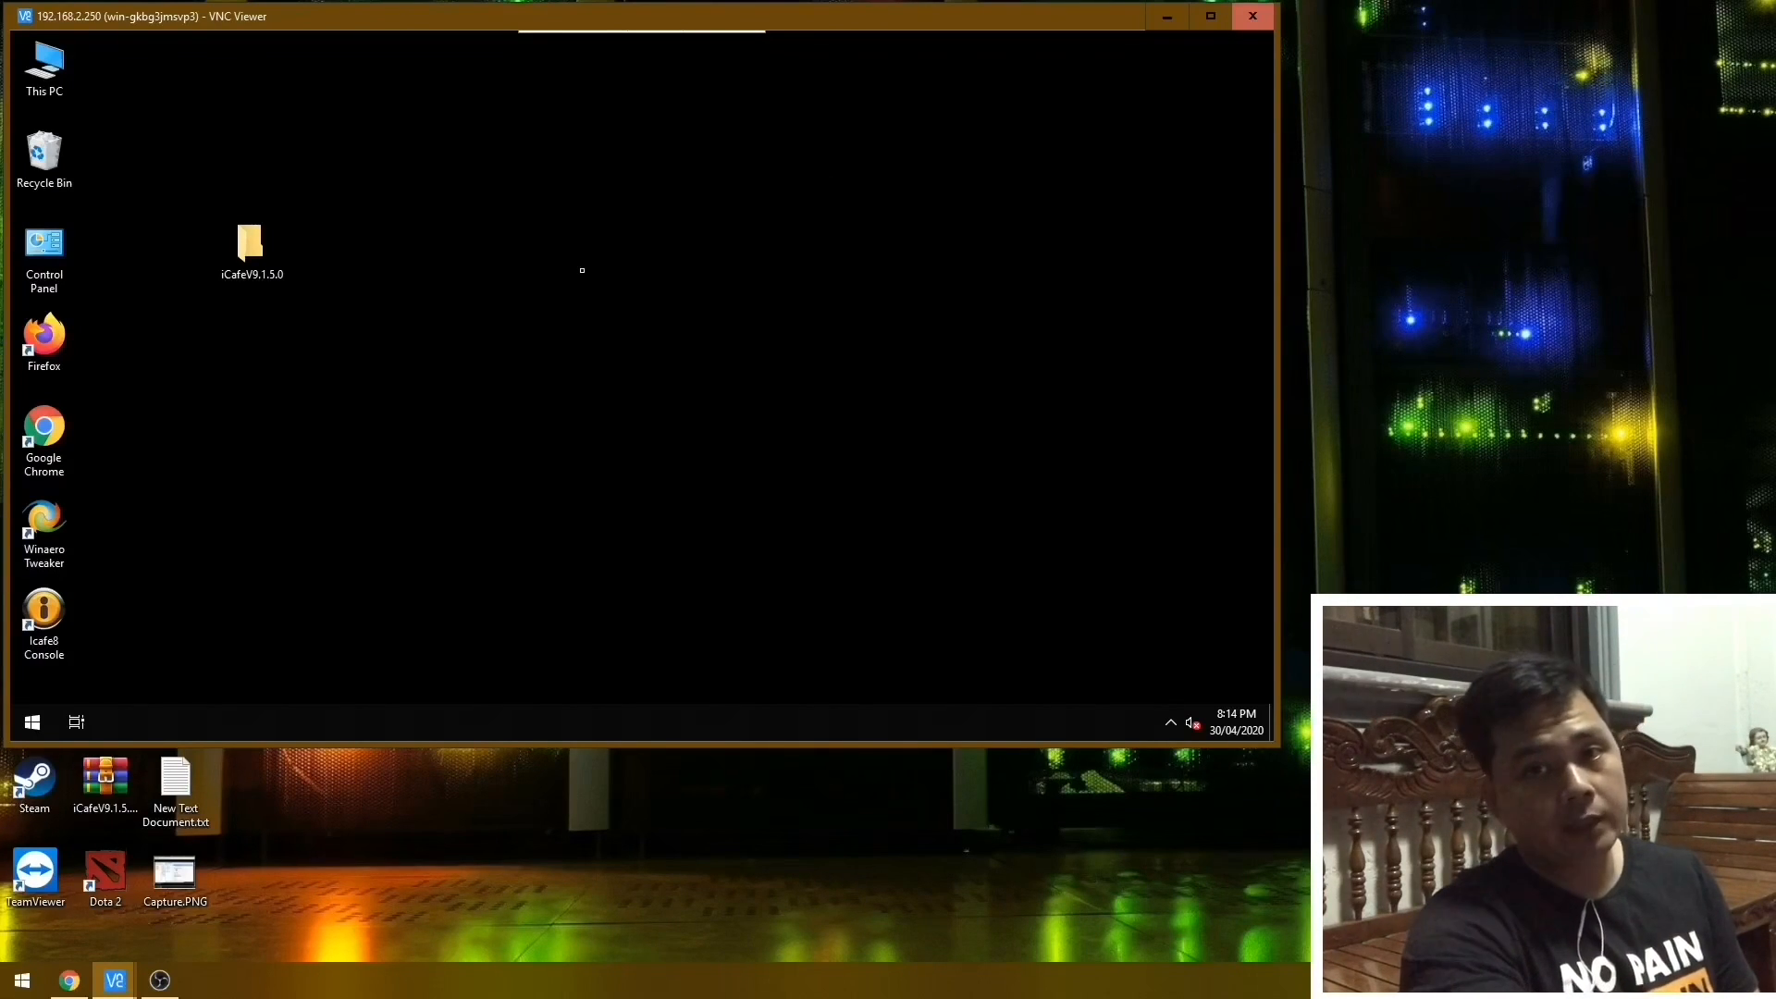
right_click(605, 266)
click(655, 322)
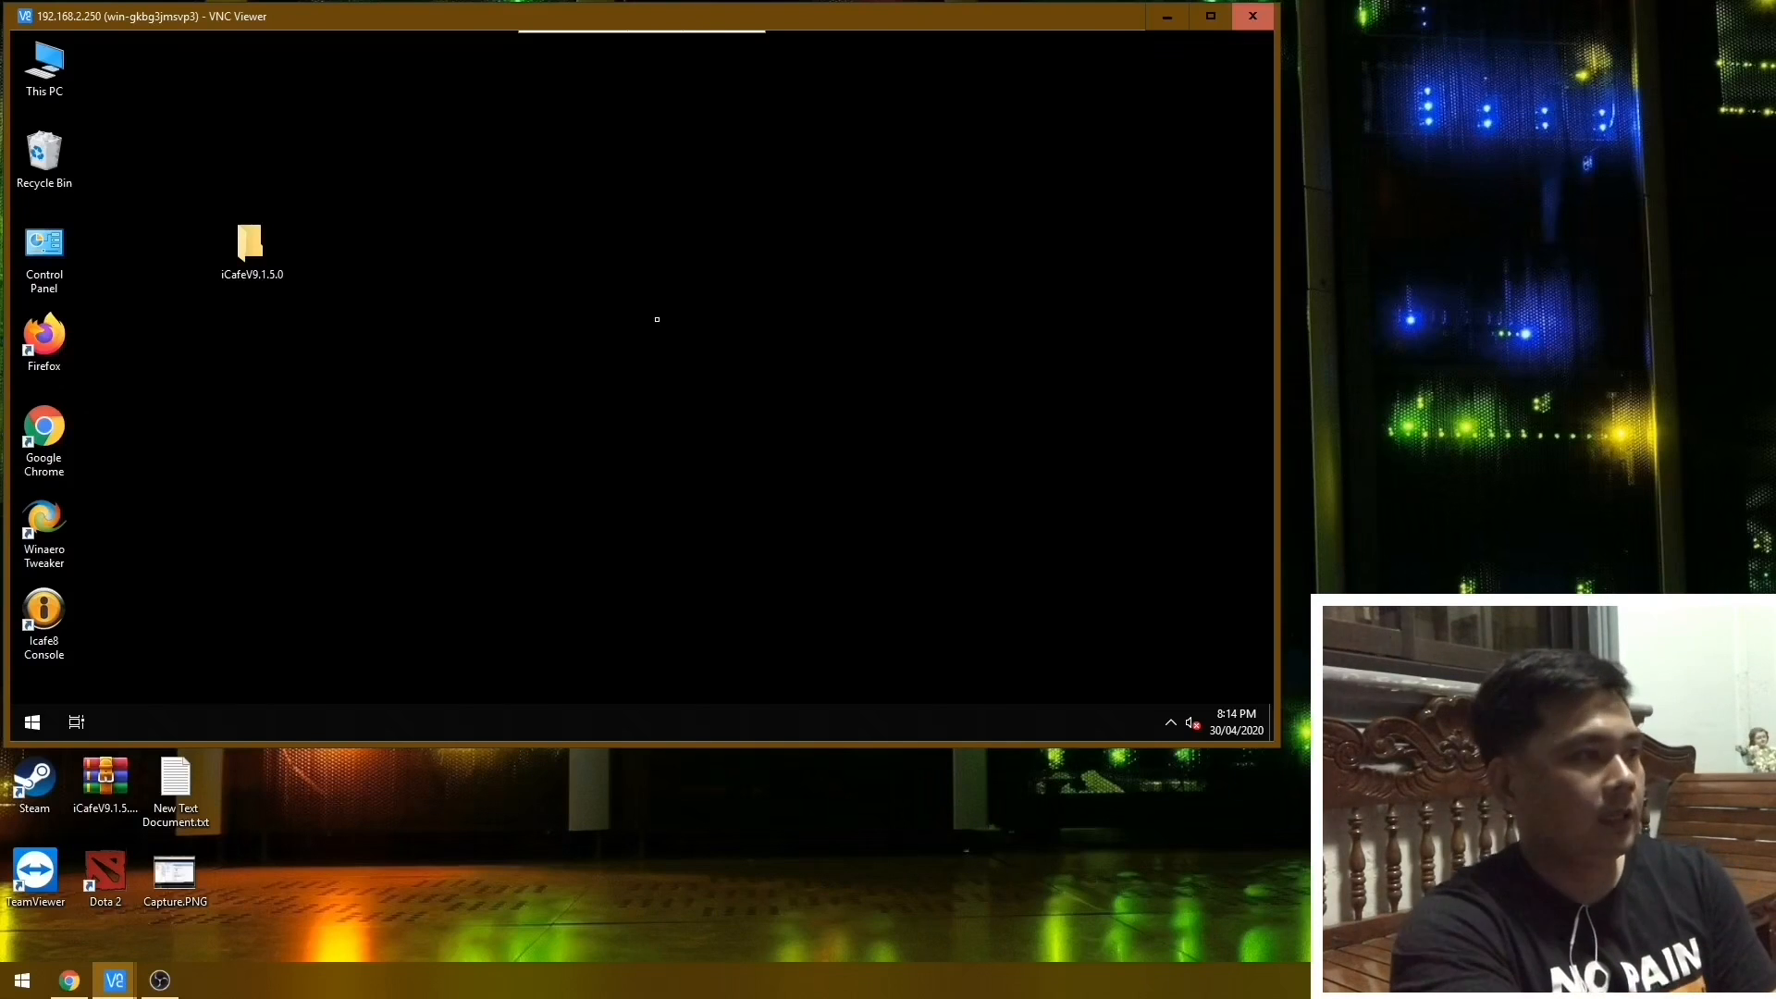
right_click(655, 318)
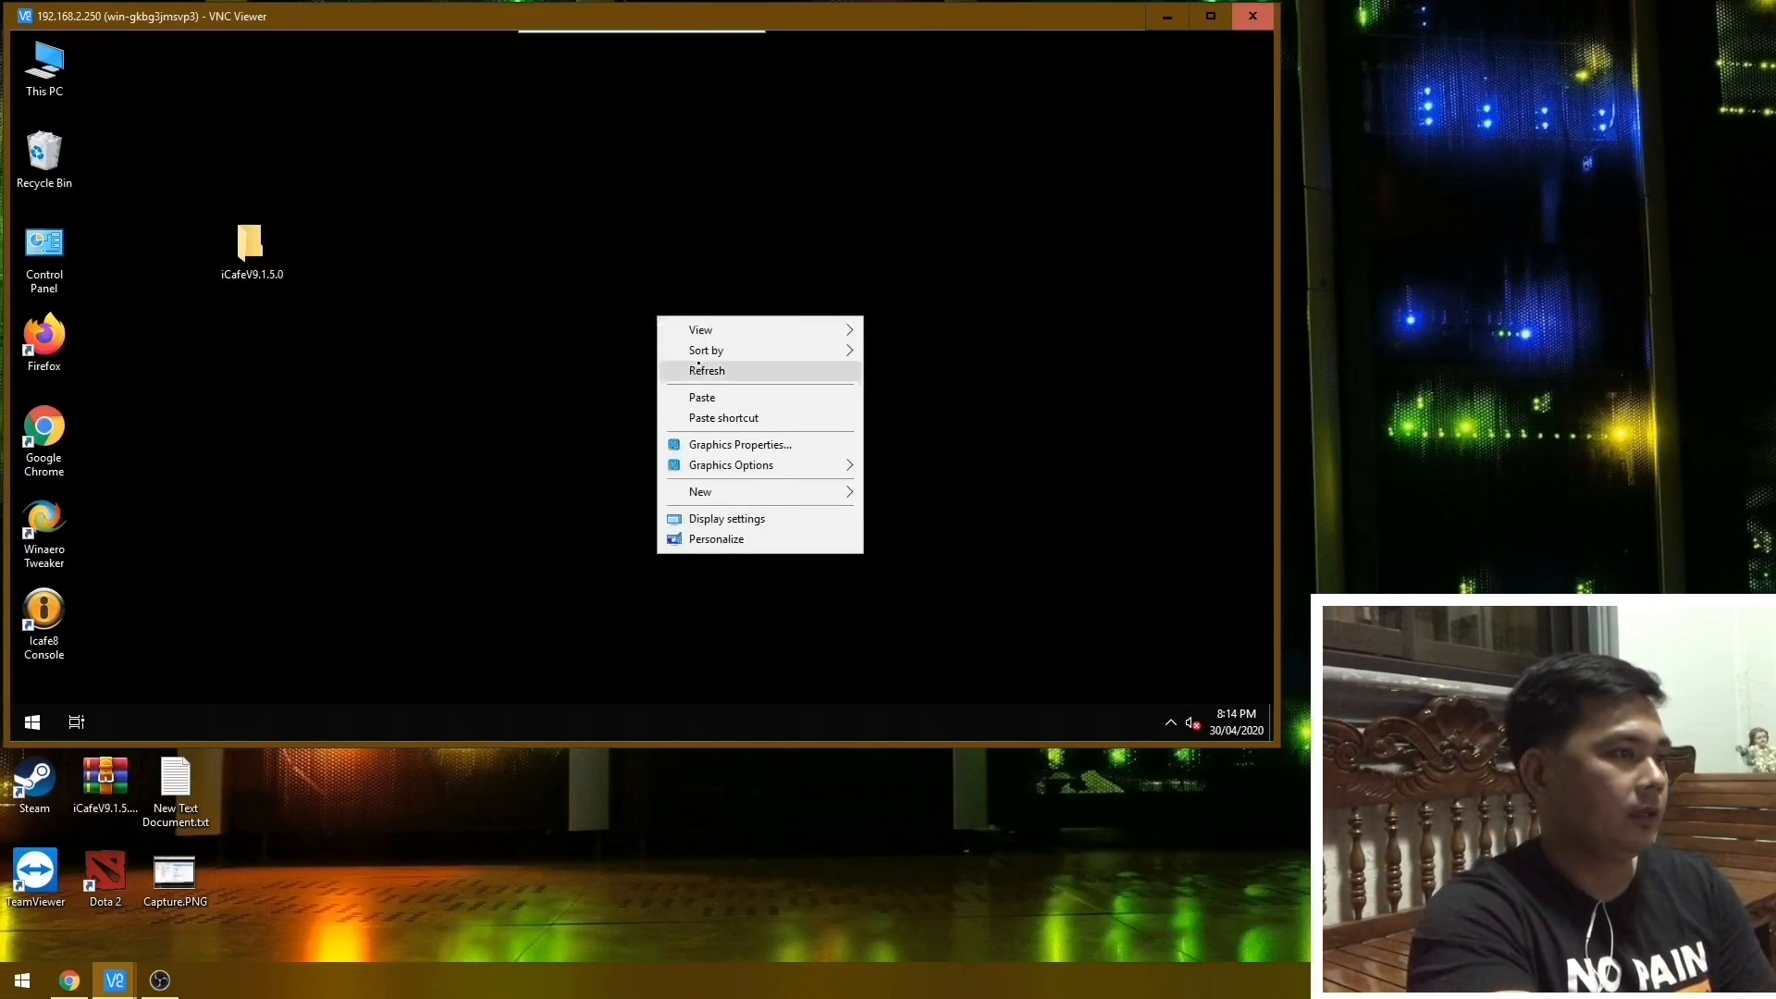
click(698, 379)
Reopen the iCafe8 Service controller and start all services.
click(1172, 723)
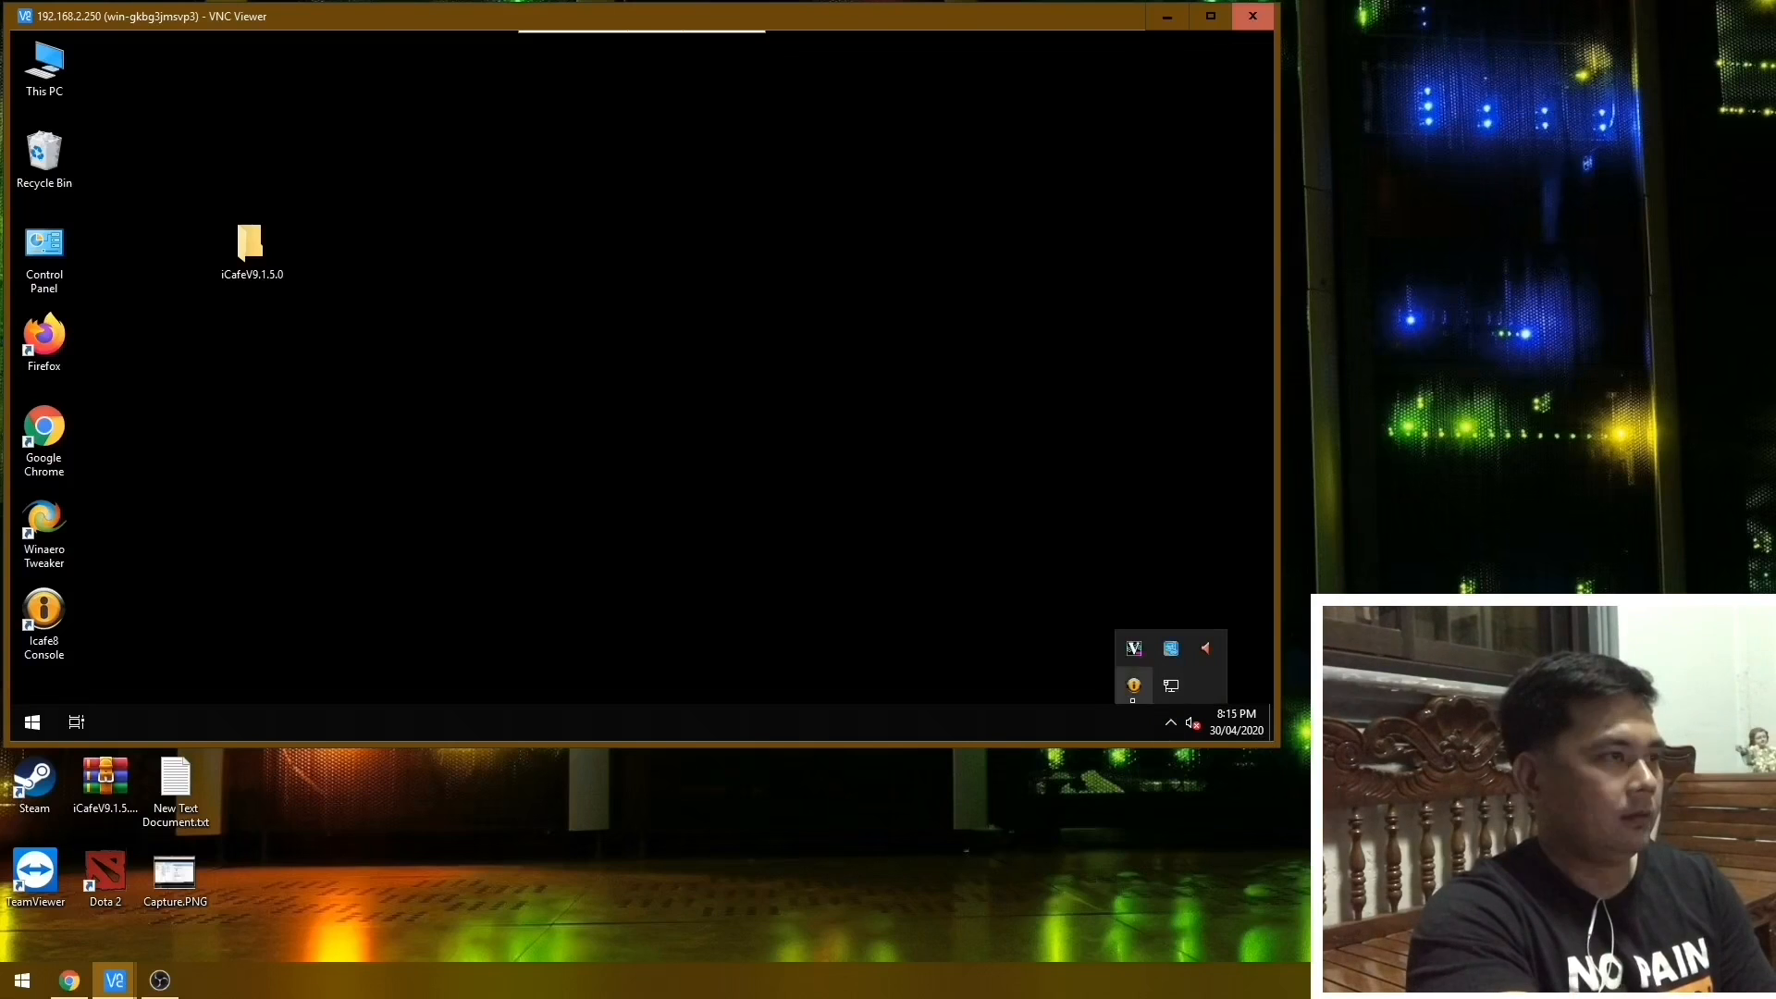
click(1134, 685)
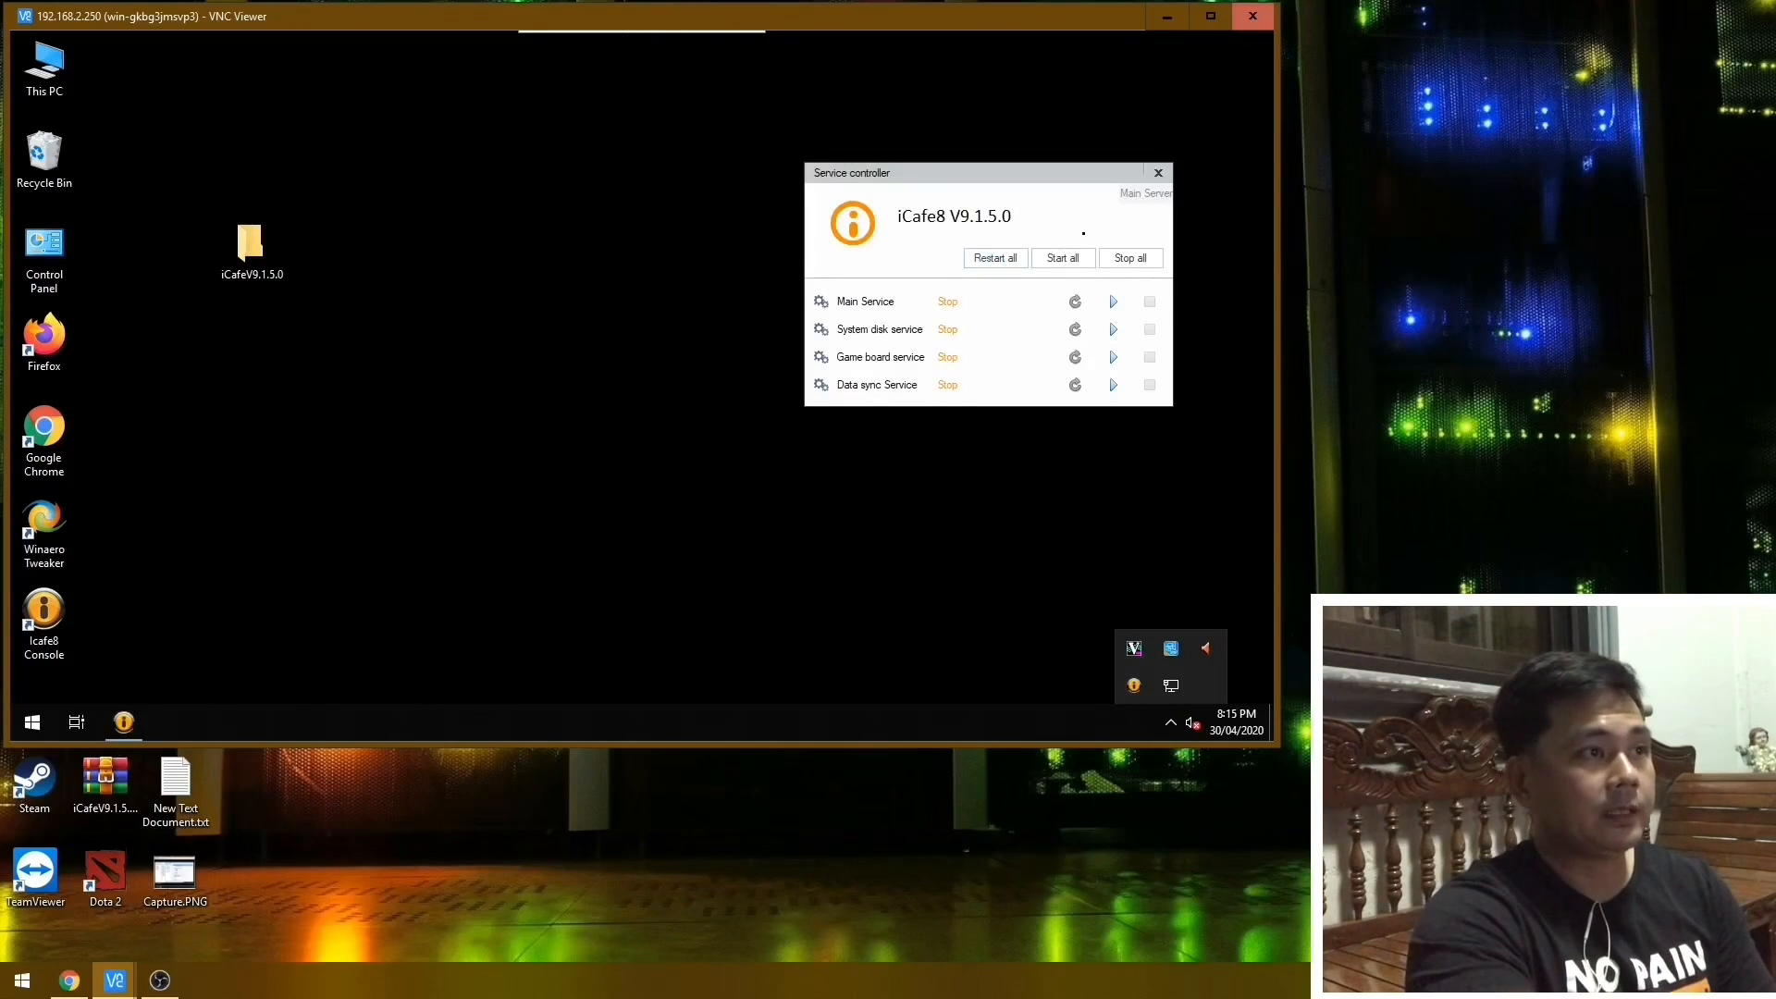
click(1063, 258)
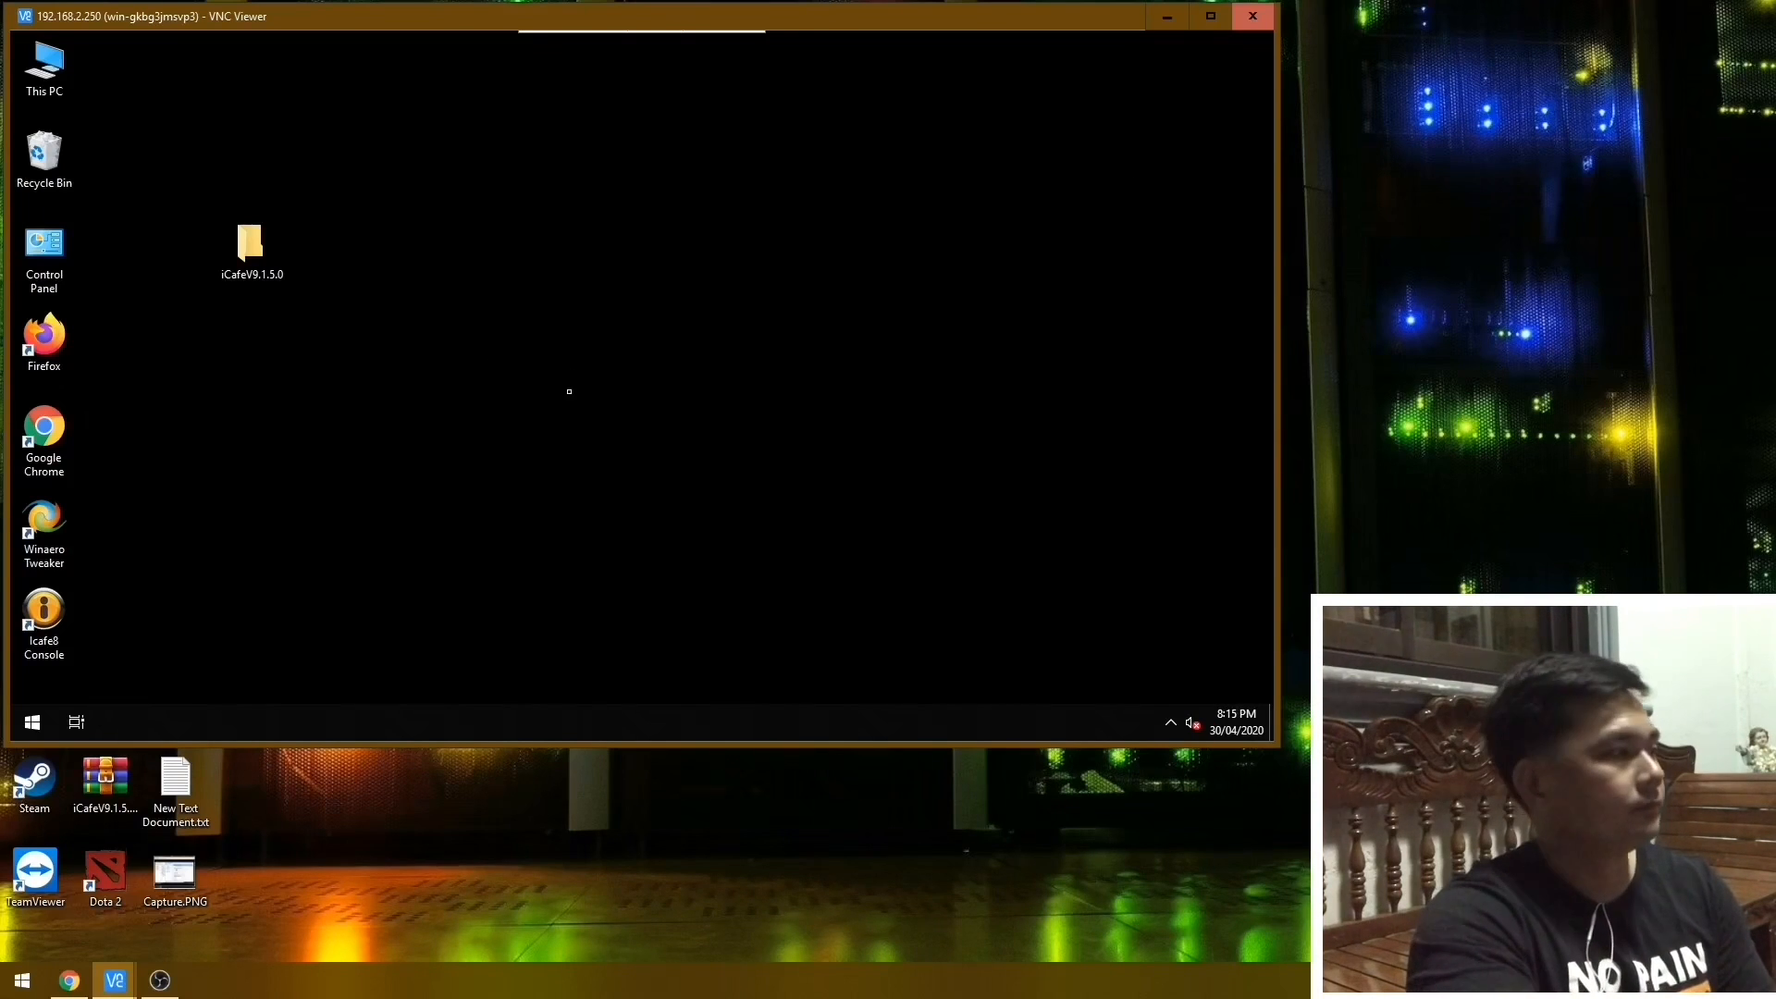
Log in to the Icafe8 Console at server address 127.0.0.1 with the saved password and show the server list.
click(44, 616)
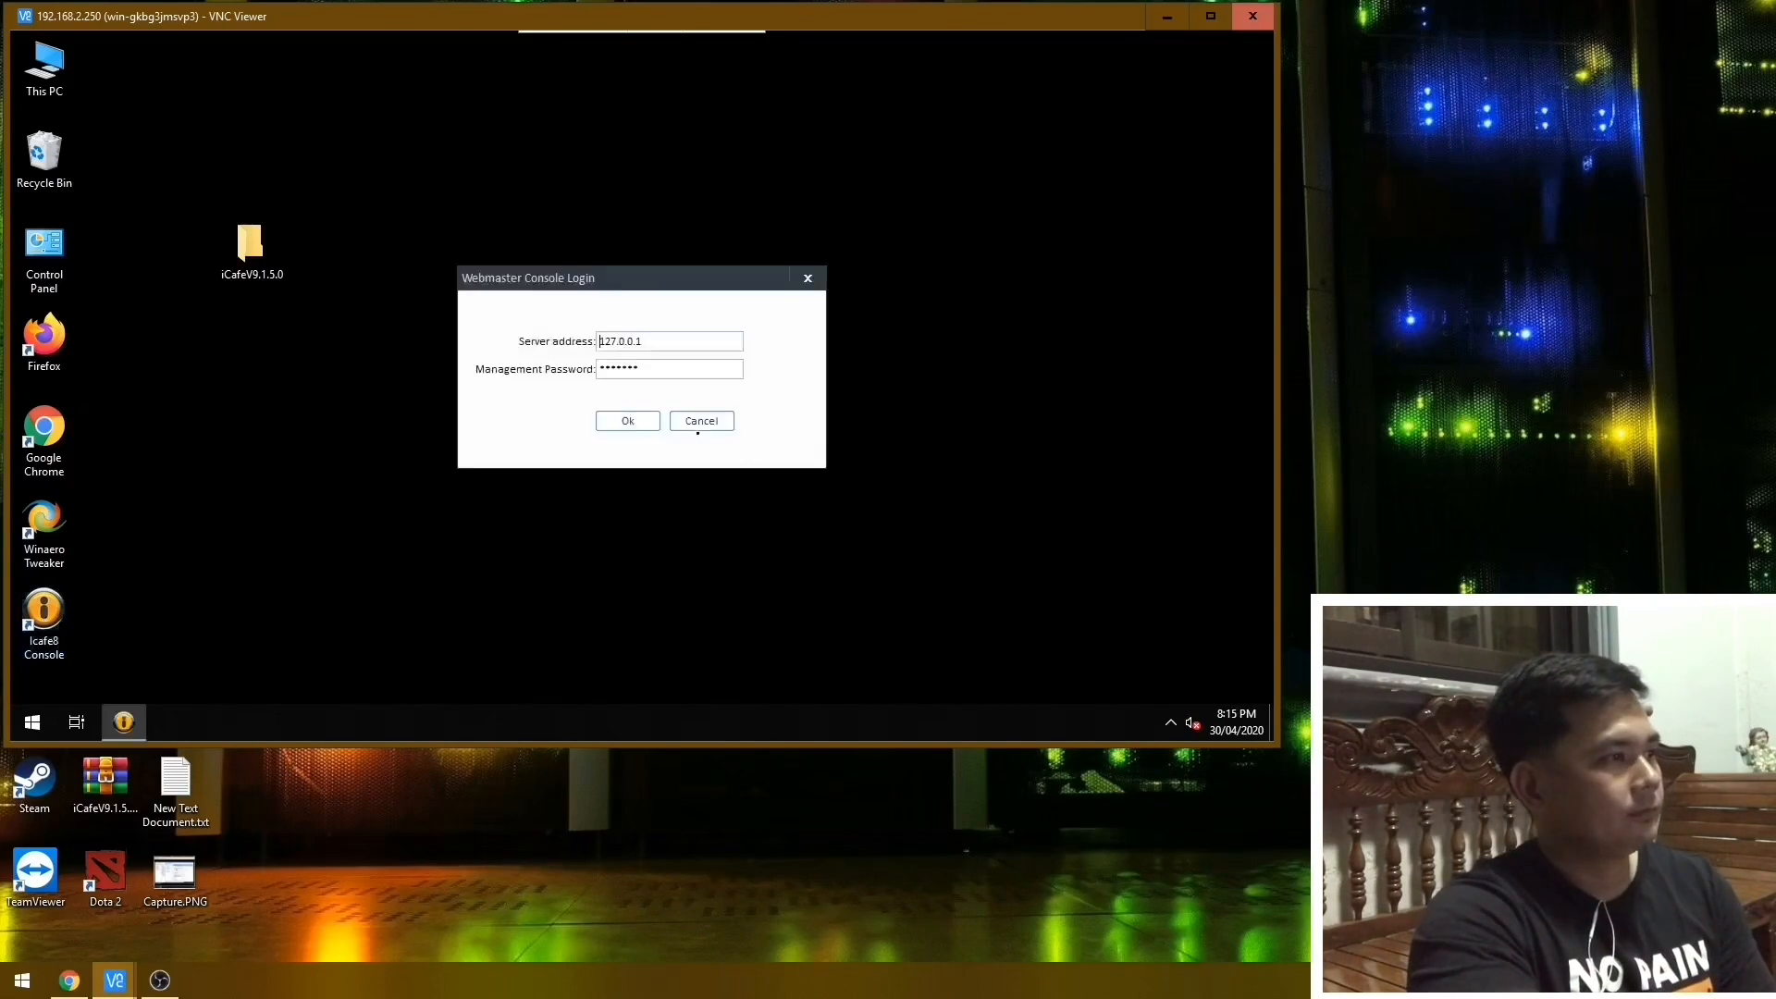
click(621, 419)
click(288, 123)
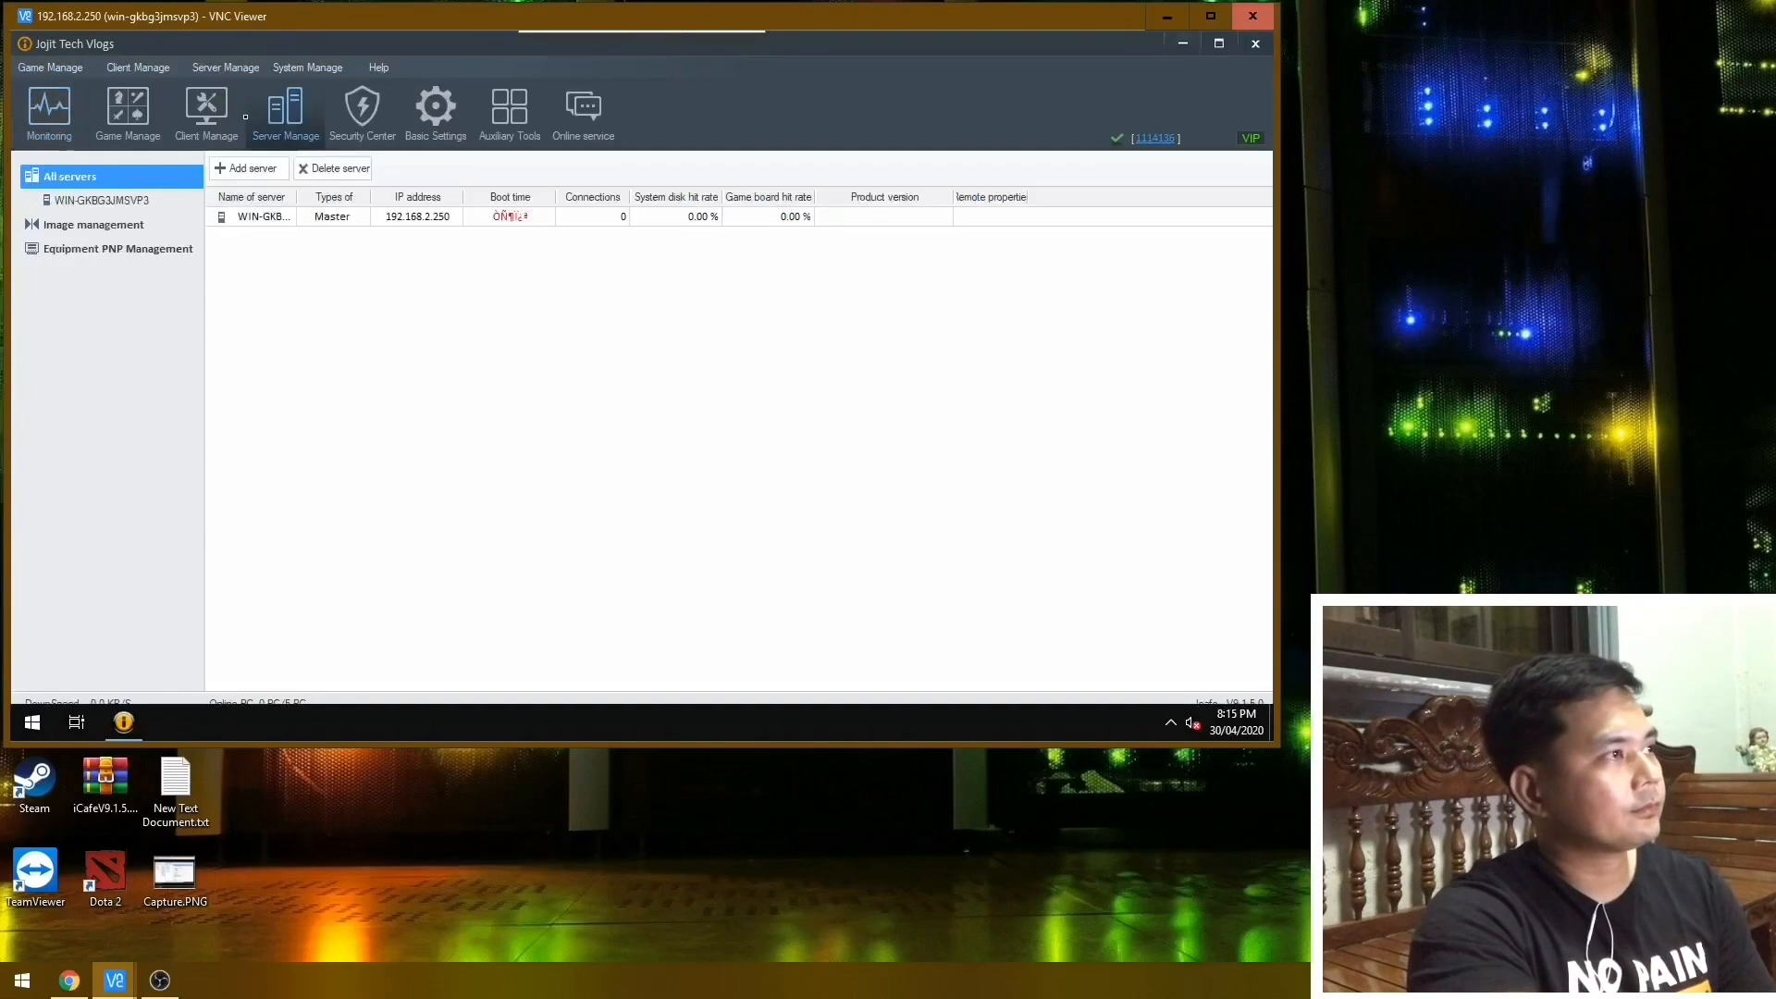
In client management, clear the MAC addresses of all clients PC01 to PC05 and confirm.
click(208, 120)
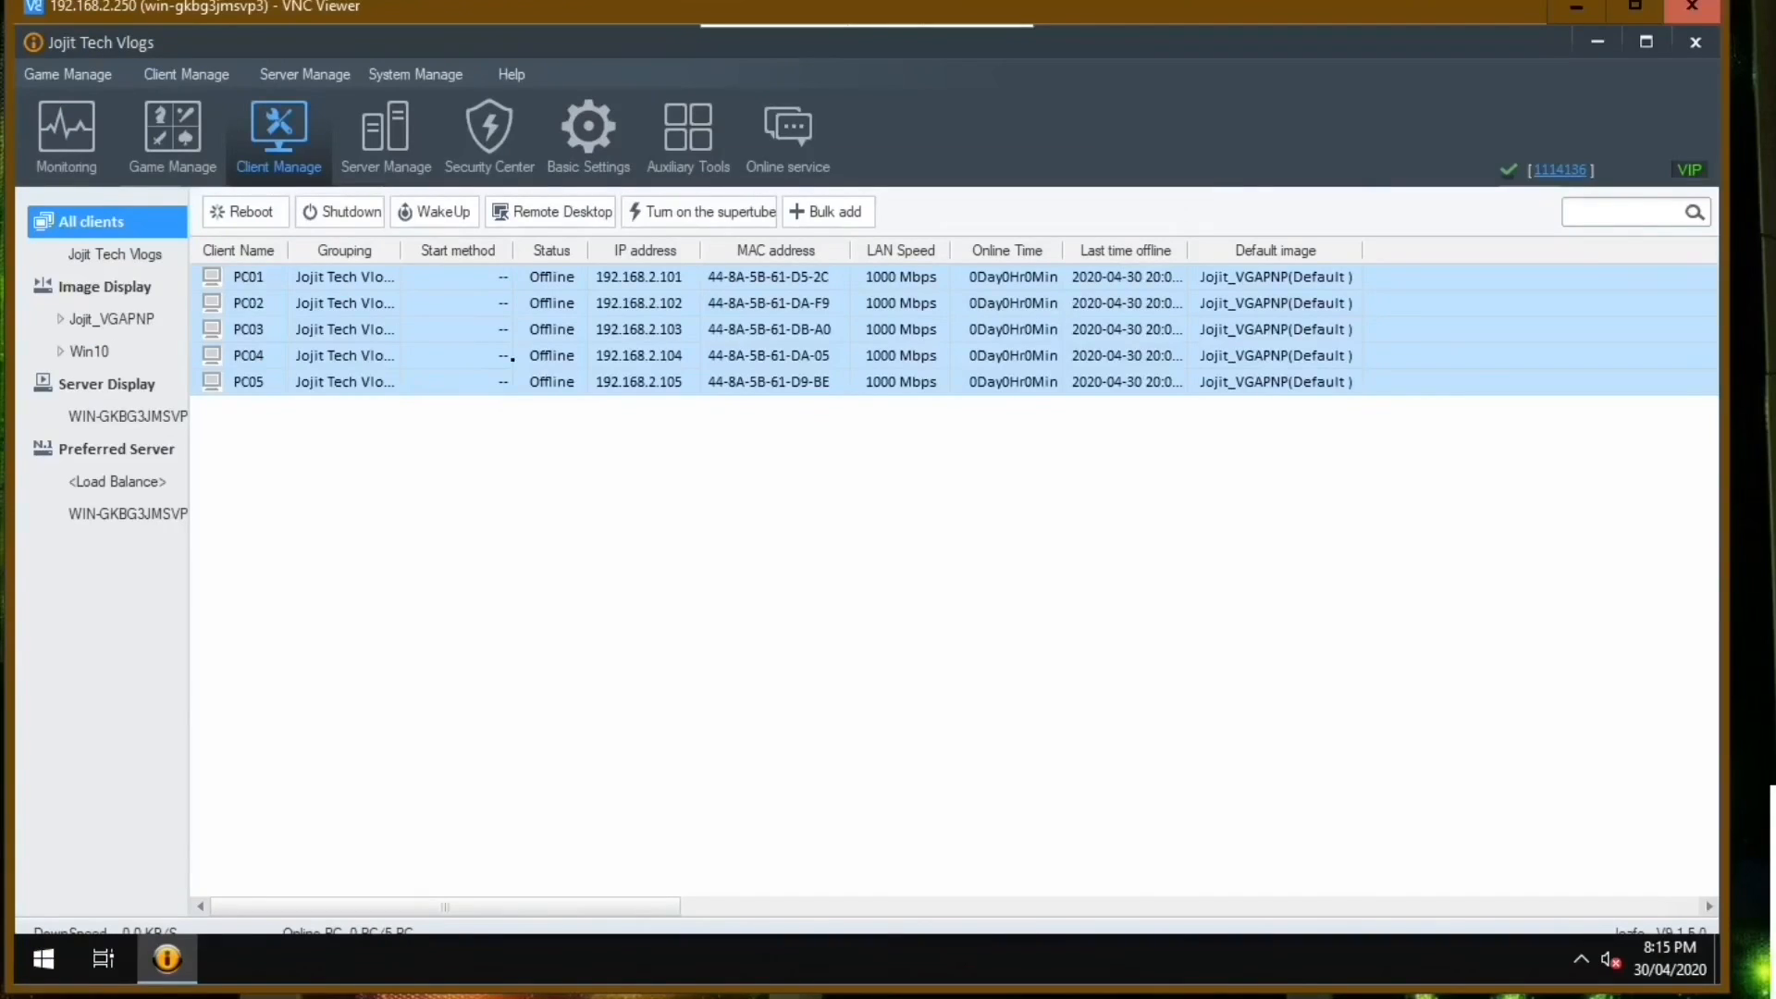
drag(289, 440, 324, 275)
right_click(341, 286)
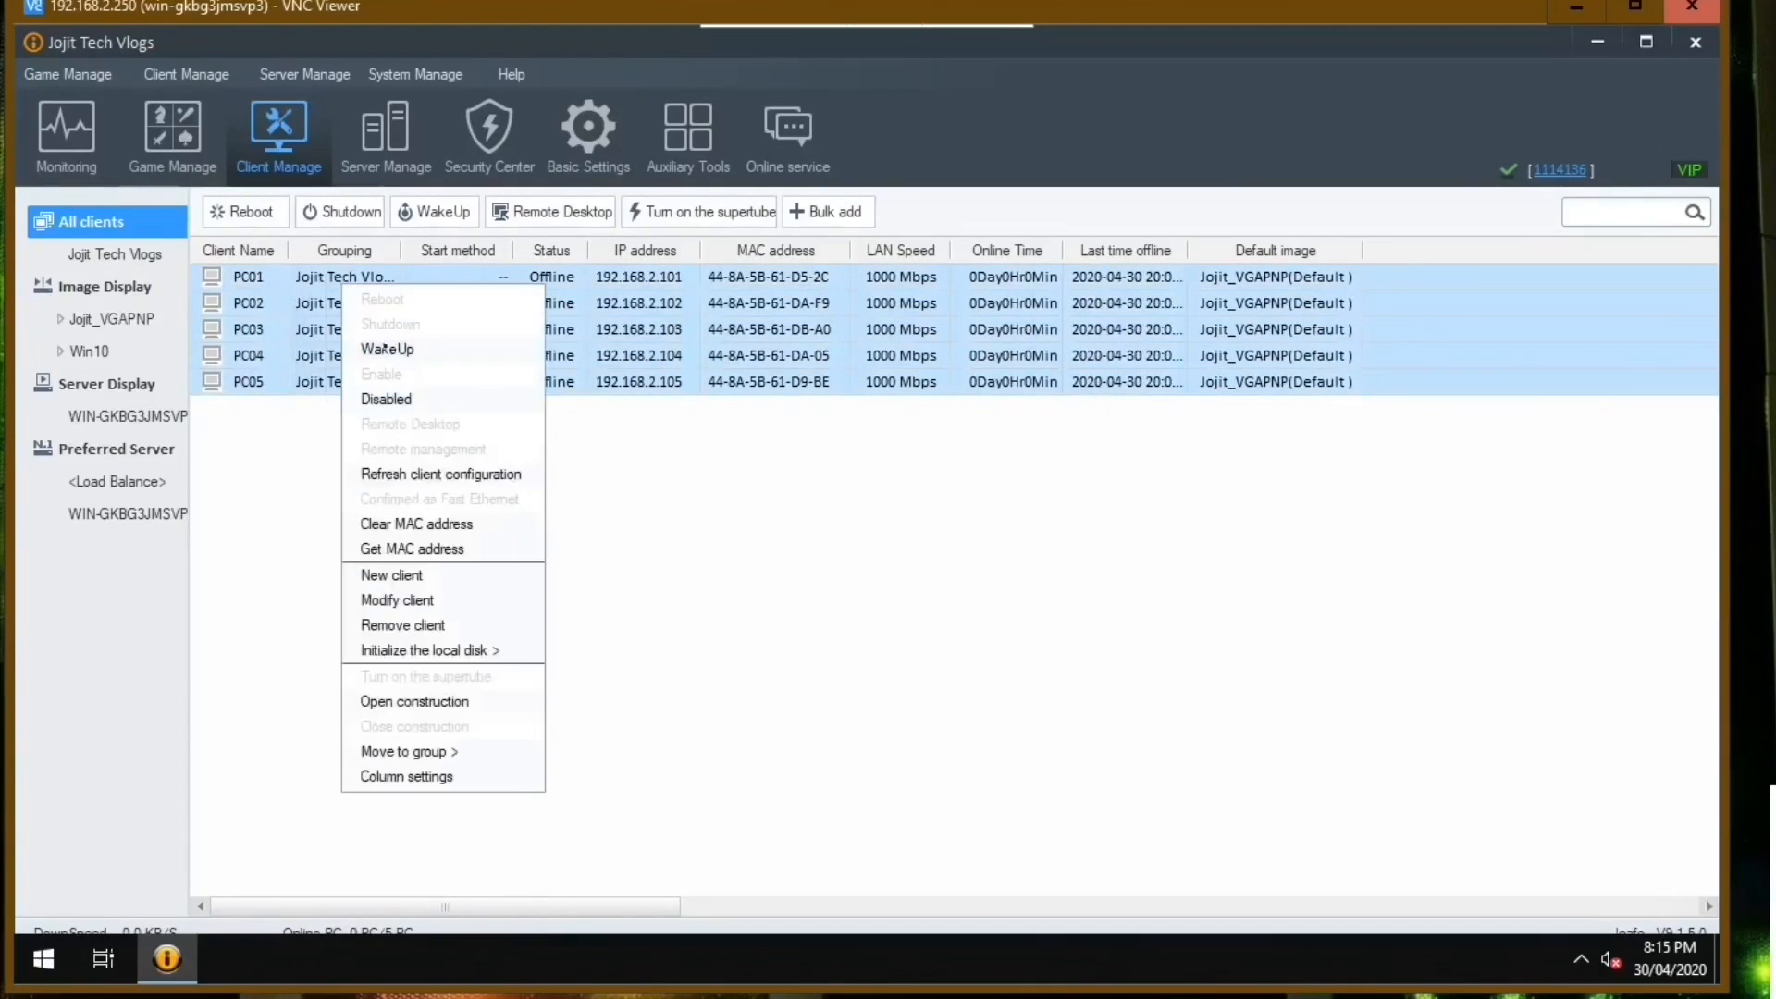
click(477, 523)
click(870, 549)
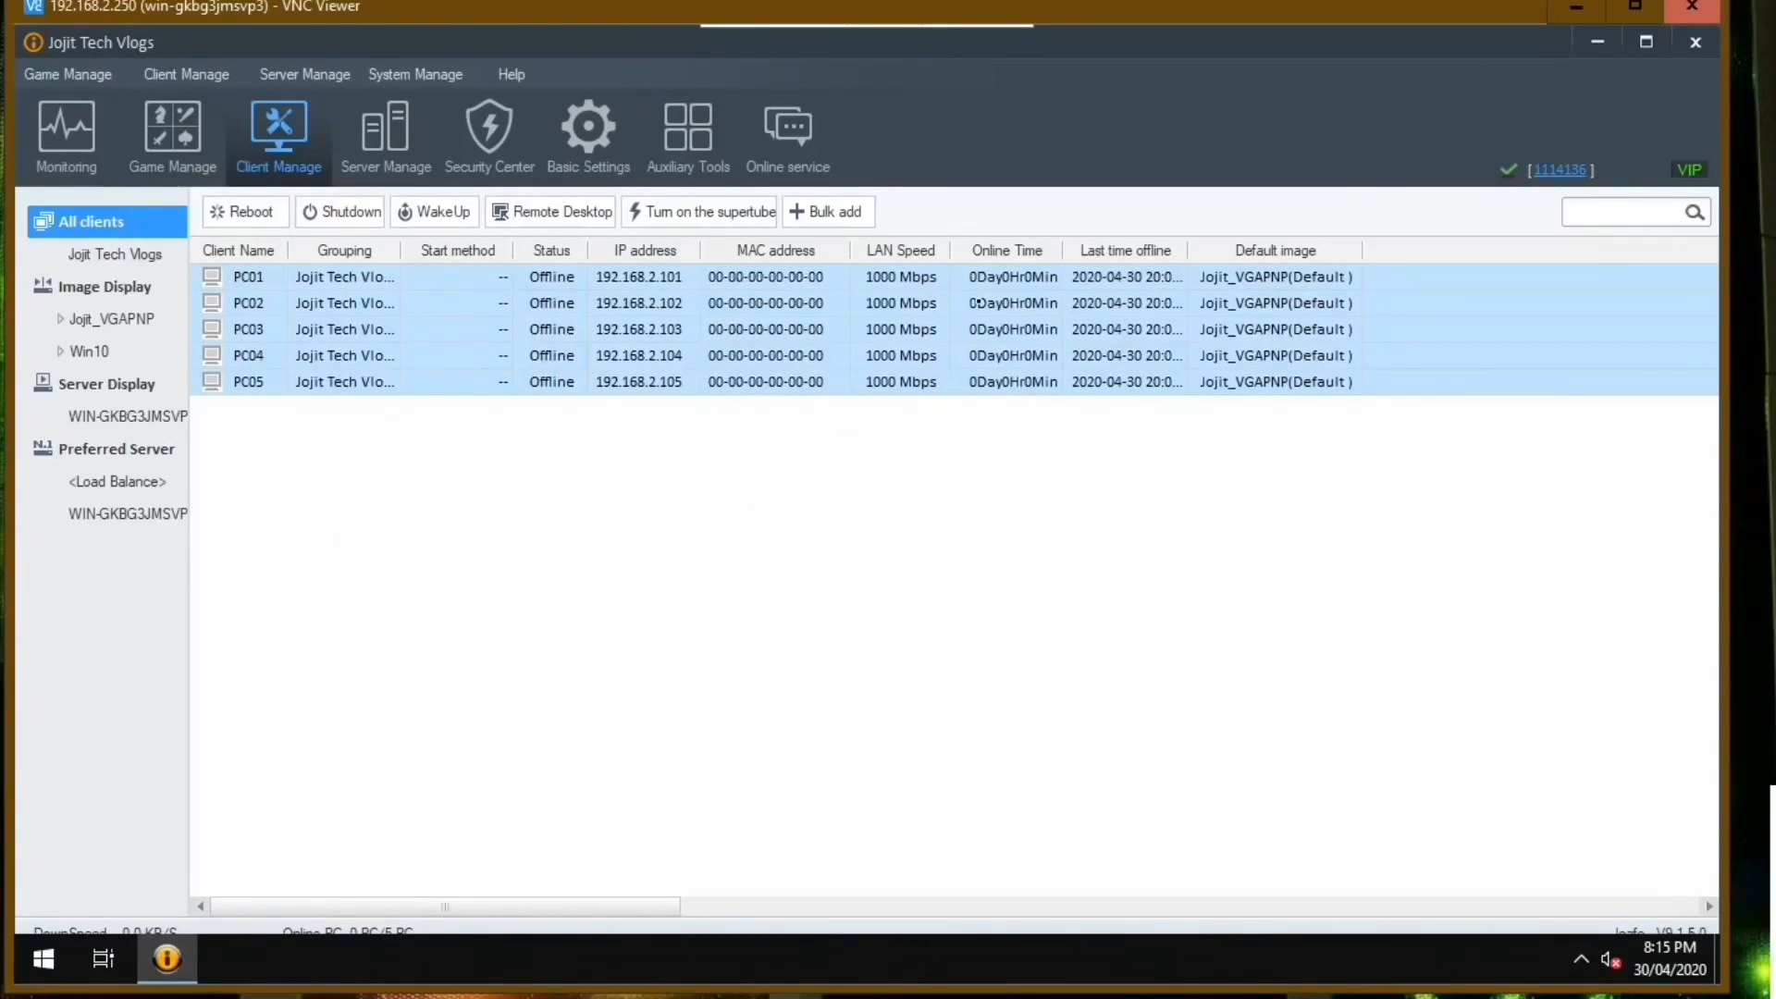
Check the MAC address entries of clients PC01 to PC05 in the client list.
click(980, 303)
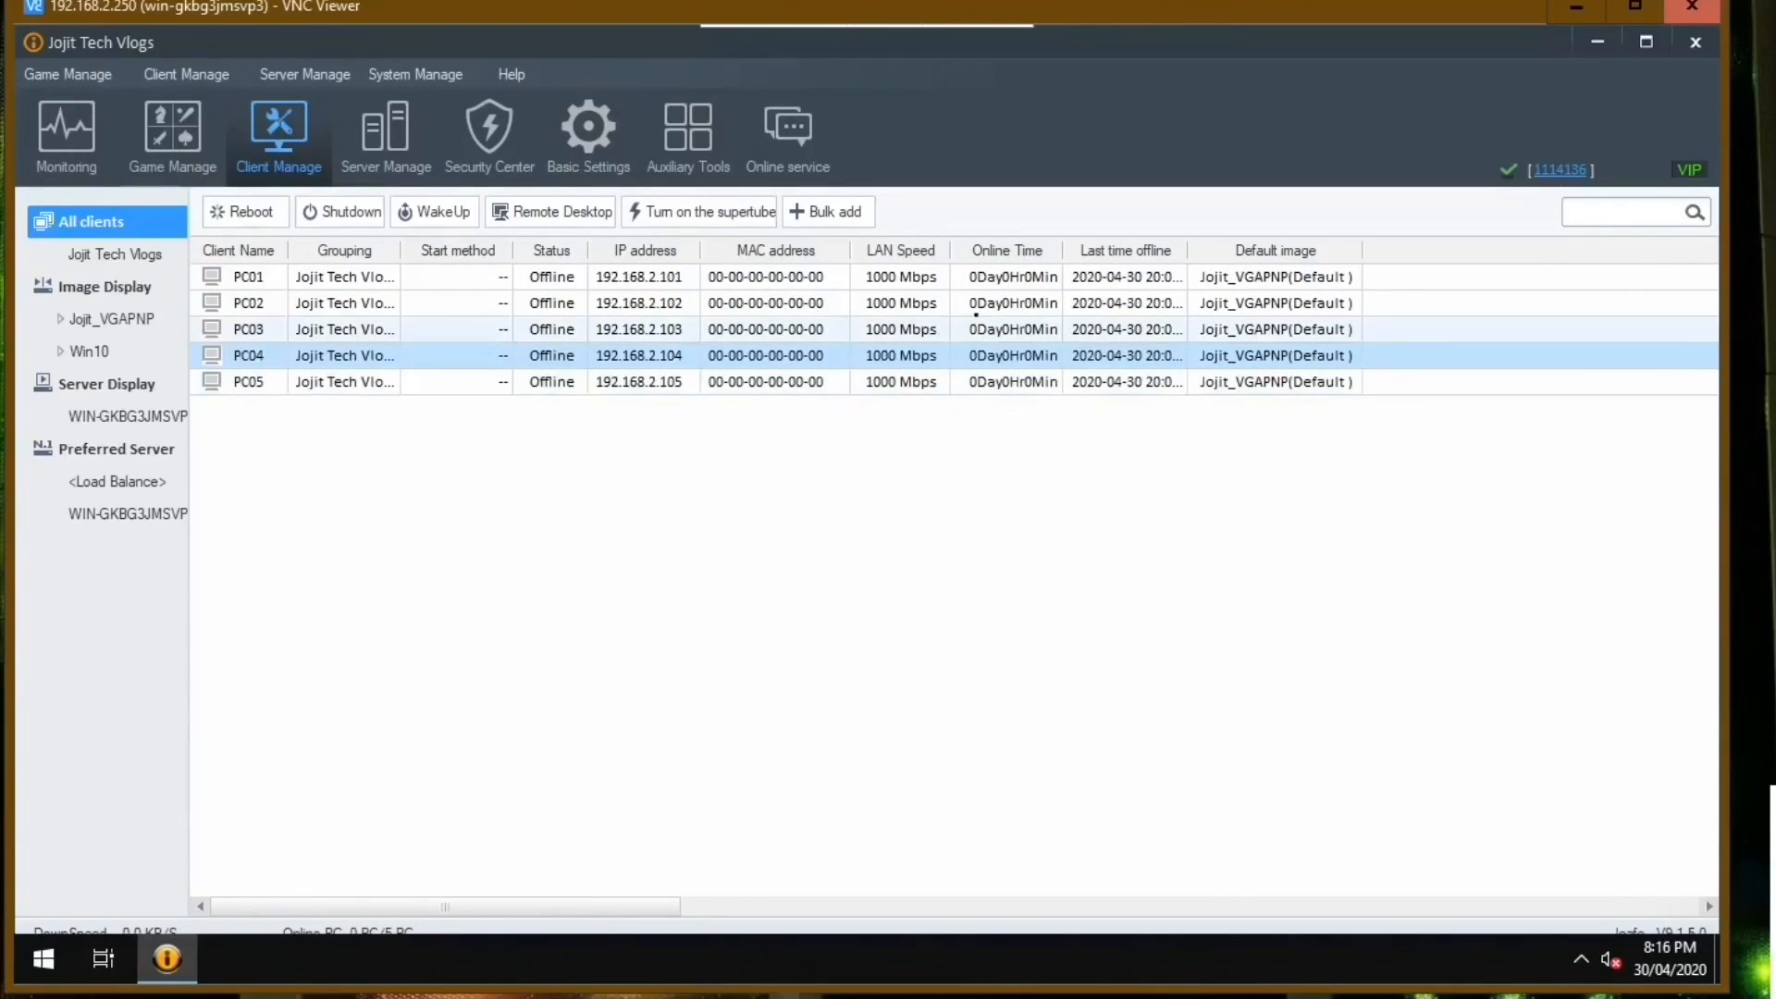
click(803, 304)
click(761, 283)
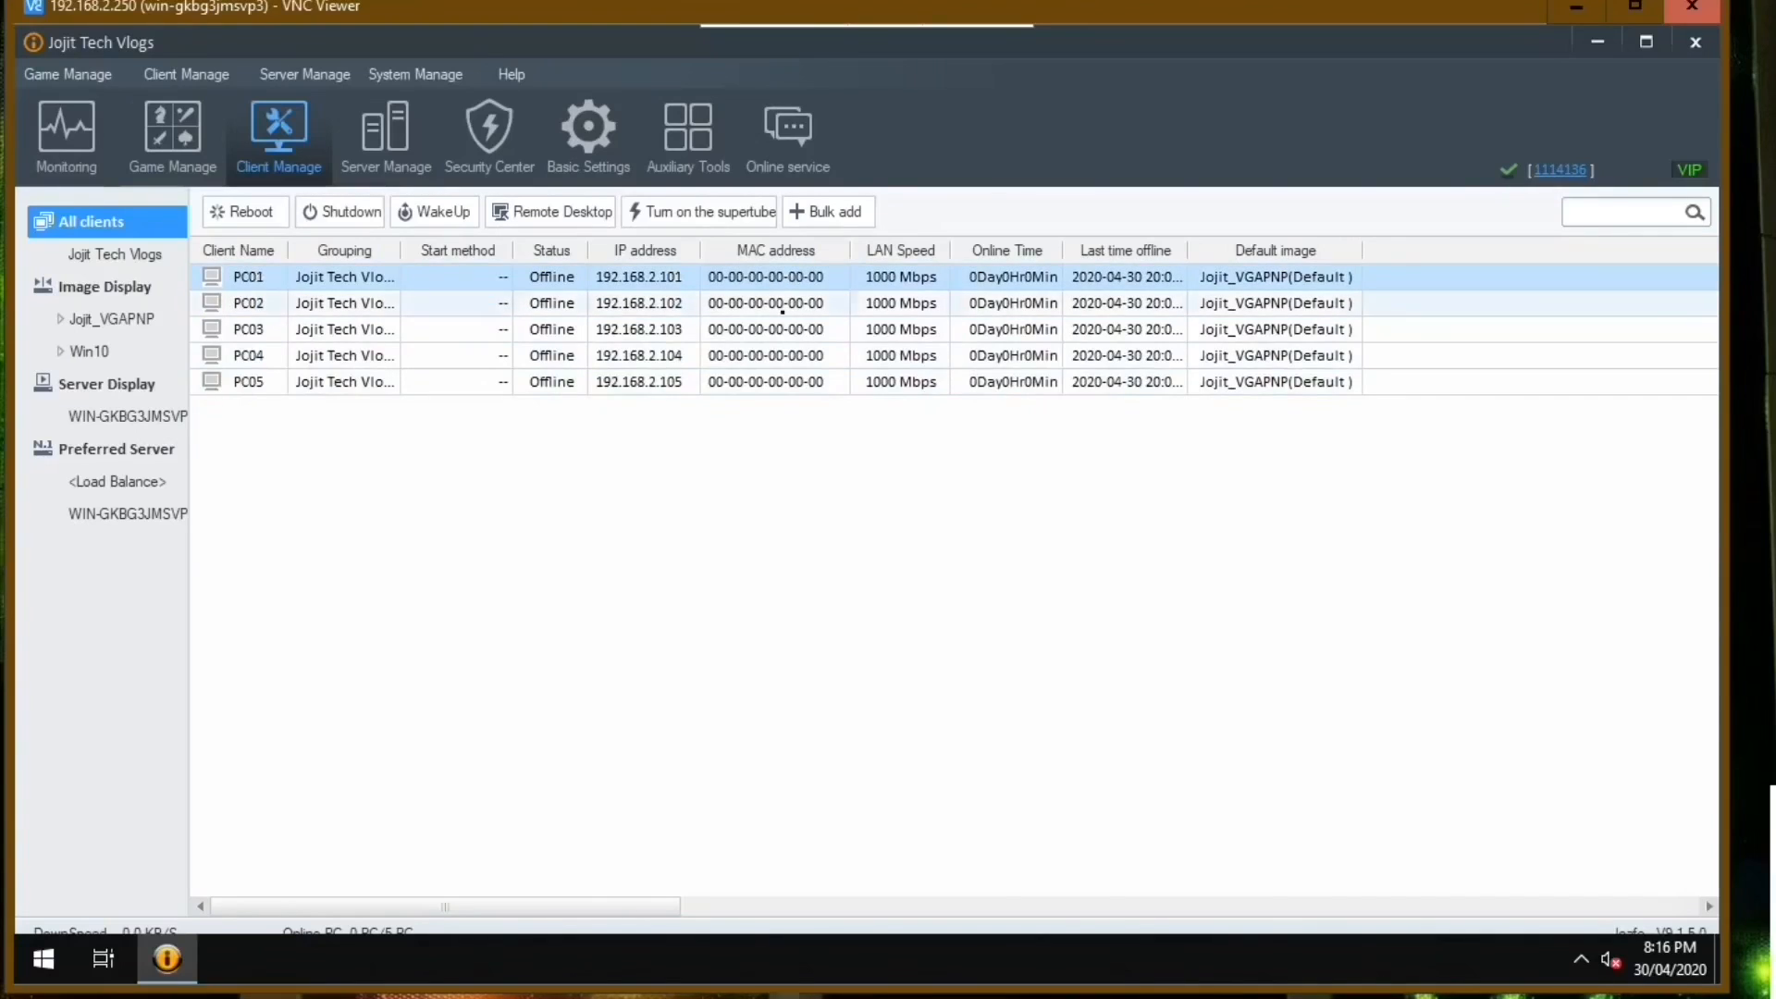
click(782, 303)
click(775, 329)
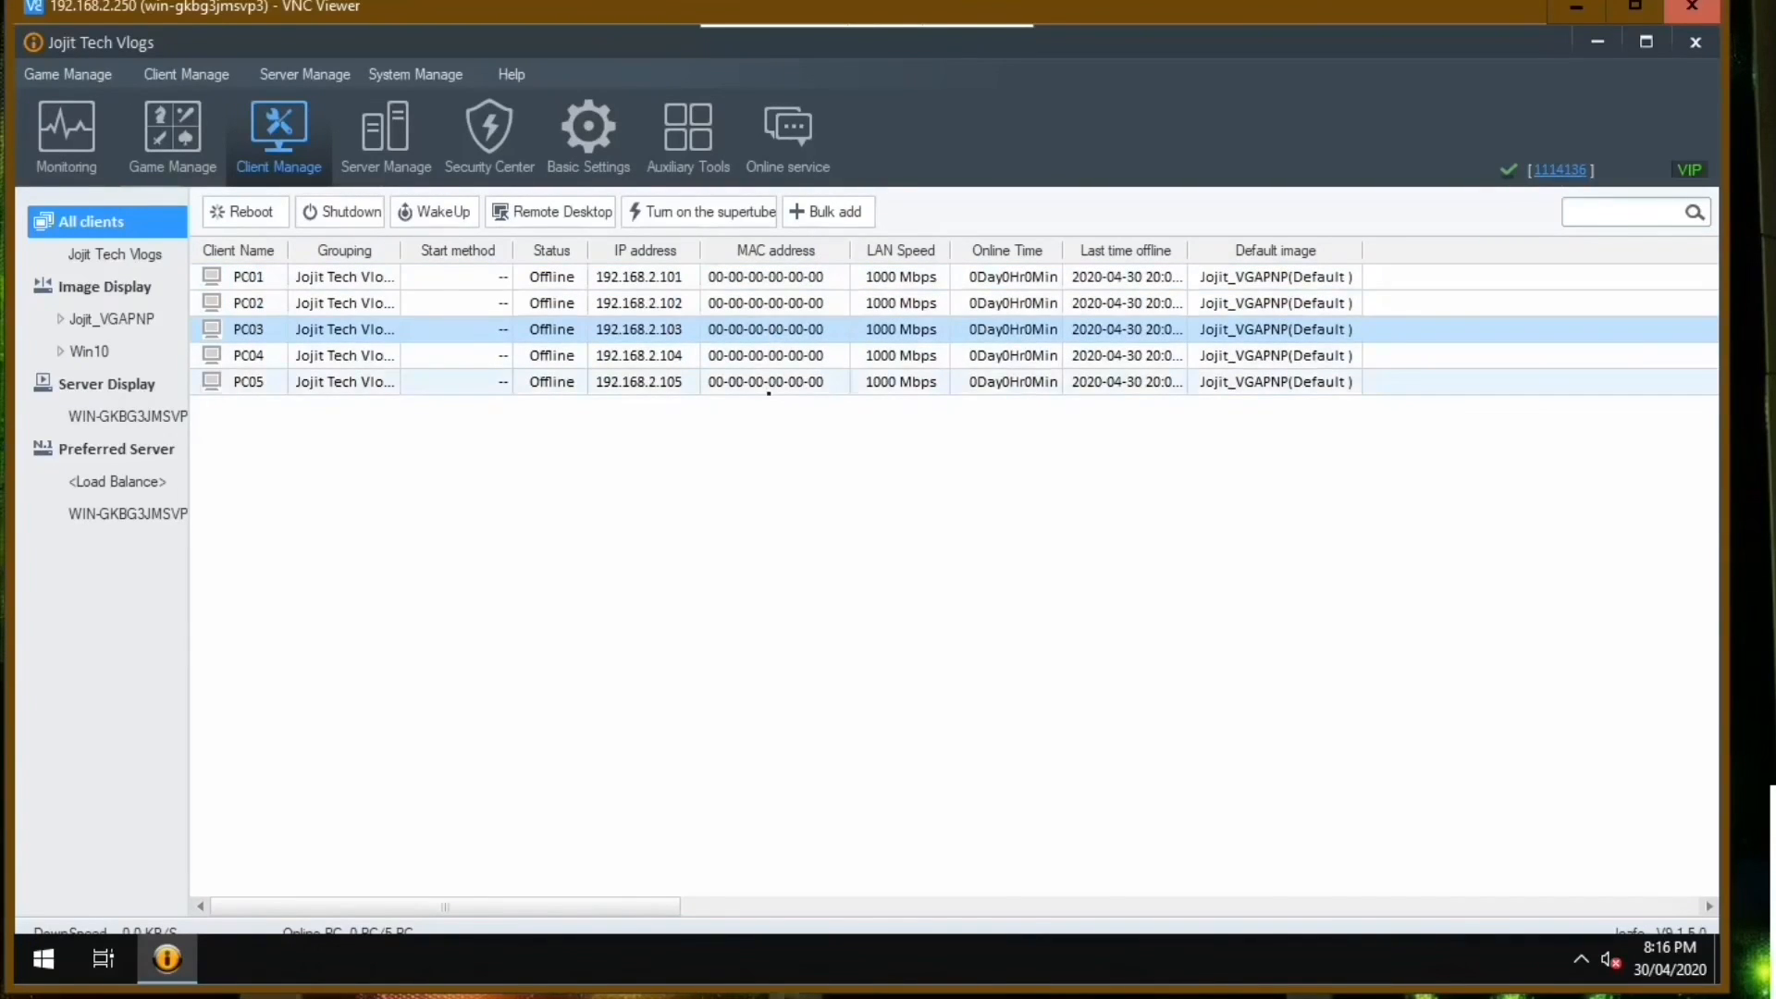
click(768, 383)
click(765, 356)
click(763, 330)
click(754, 278)
click(747, 304)
click(738, 330)
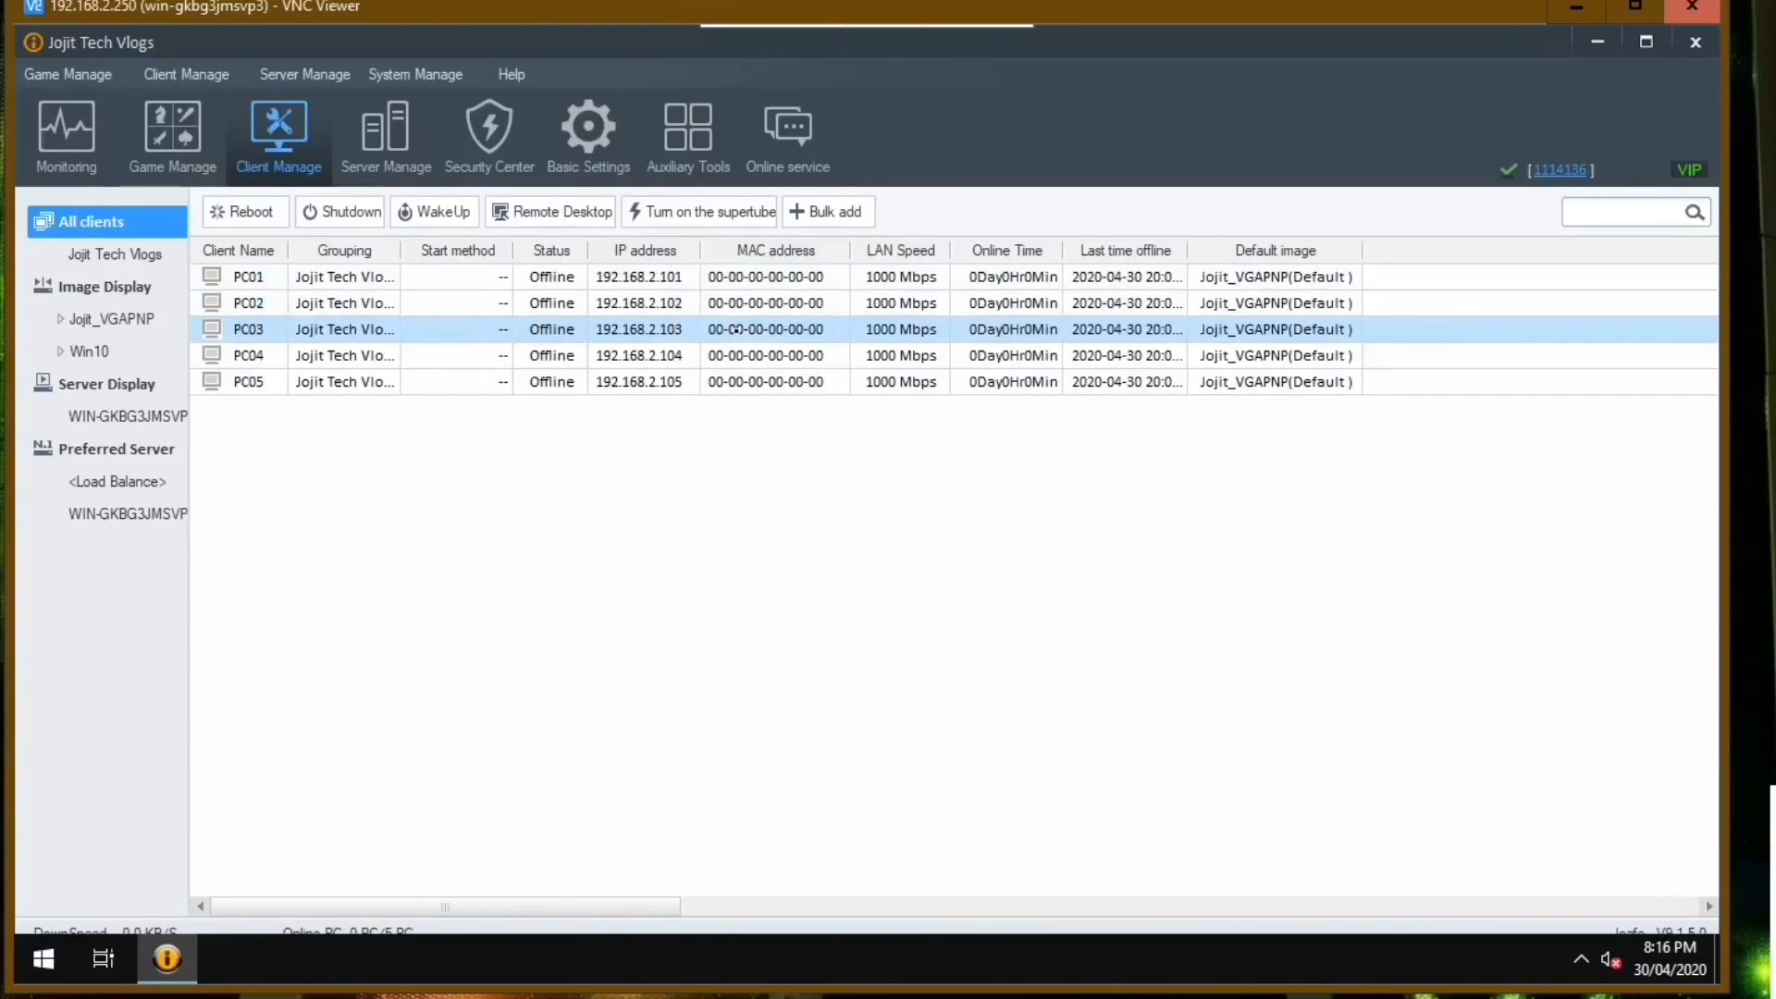
click(733, 355)
click(724, 381)
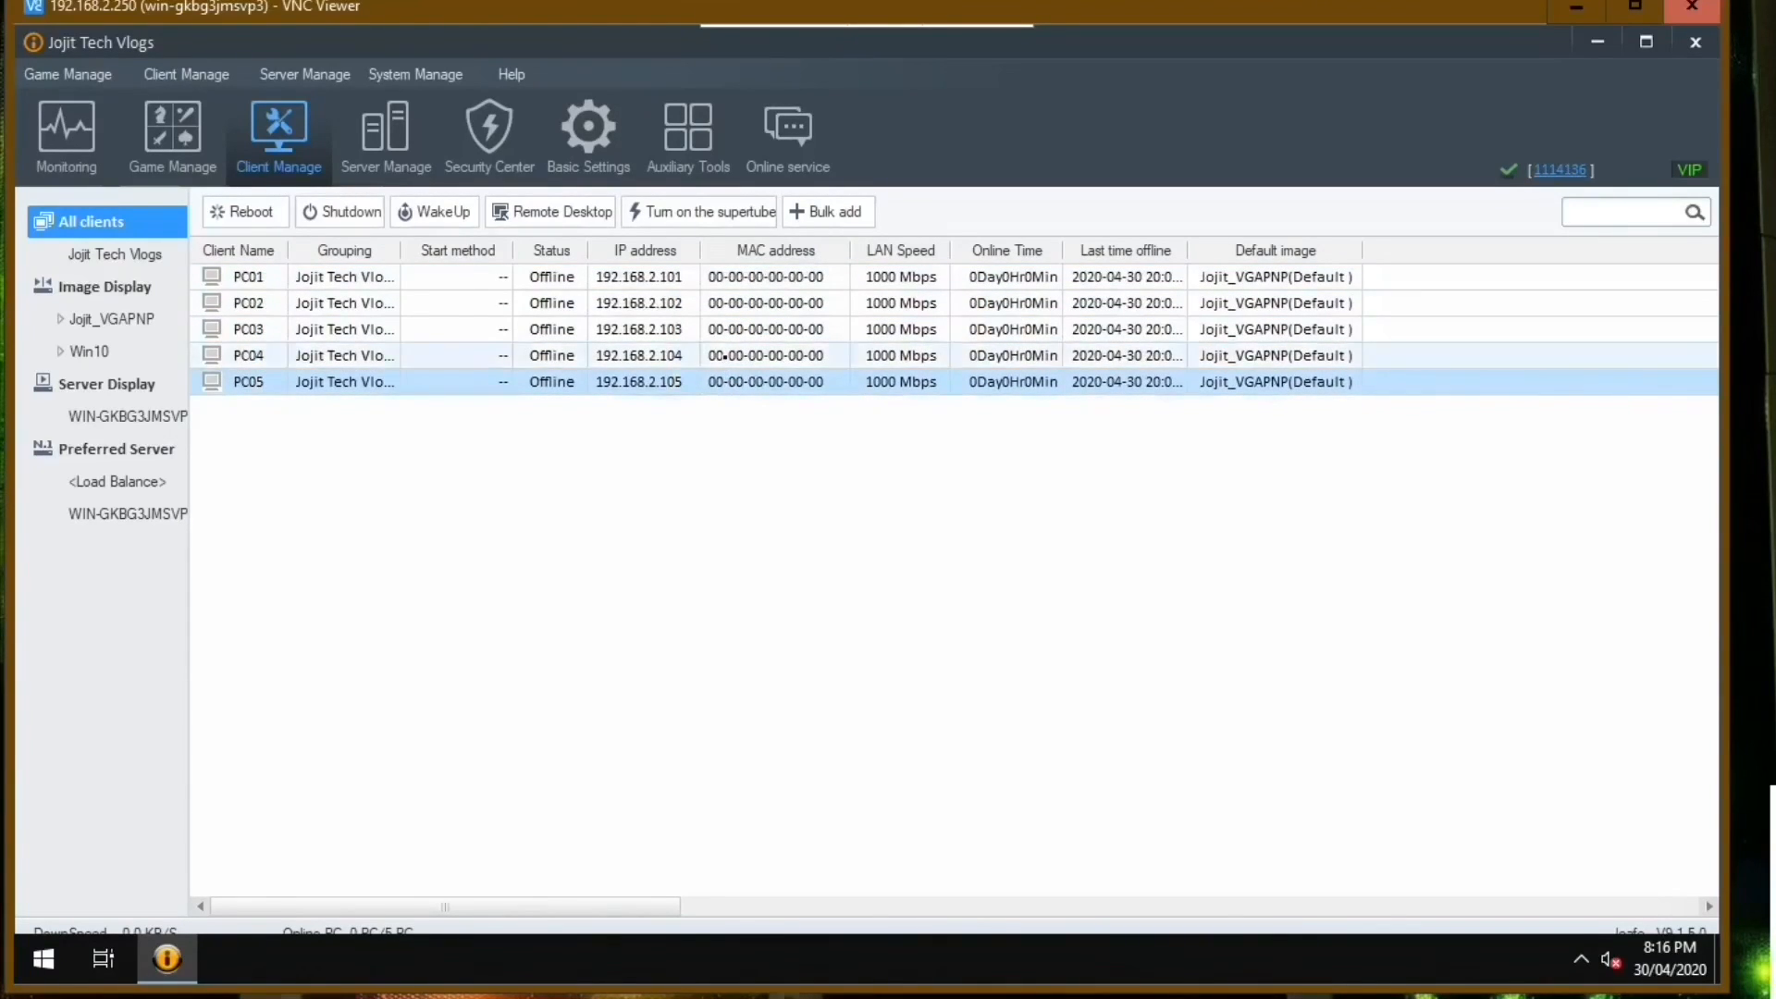
click(728, 355)
click(736, 330)
click(742, 303)
click(748, 278)
click(741, 303)
click(727, 329)
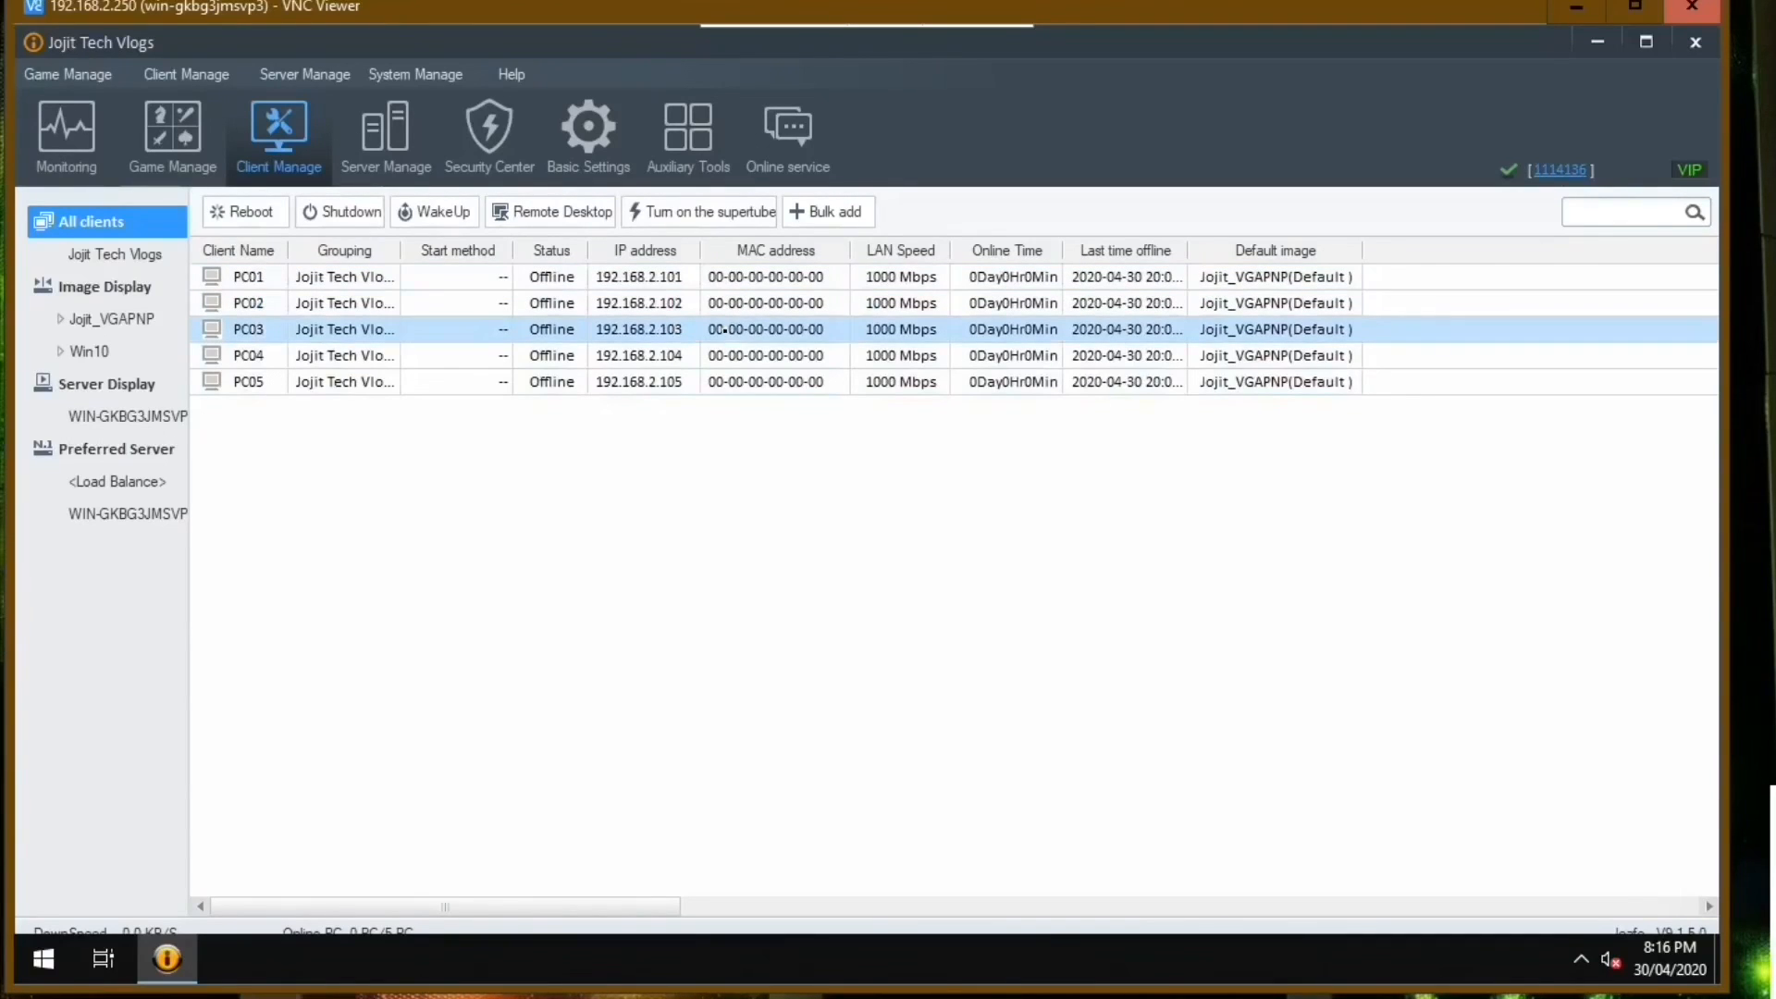
click(720, 356)
click(712, 382)
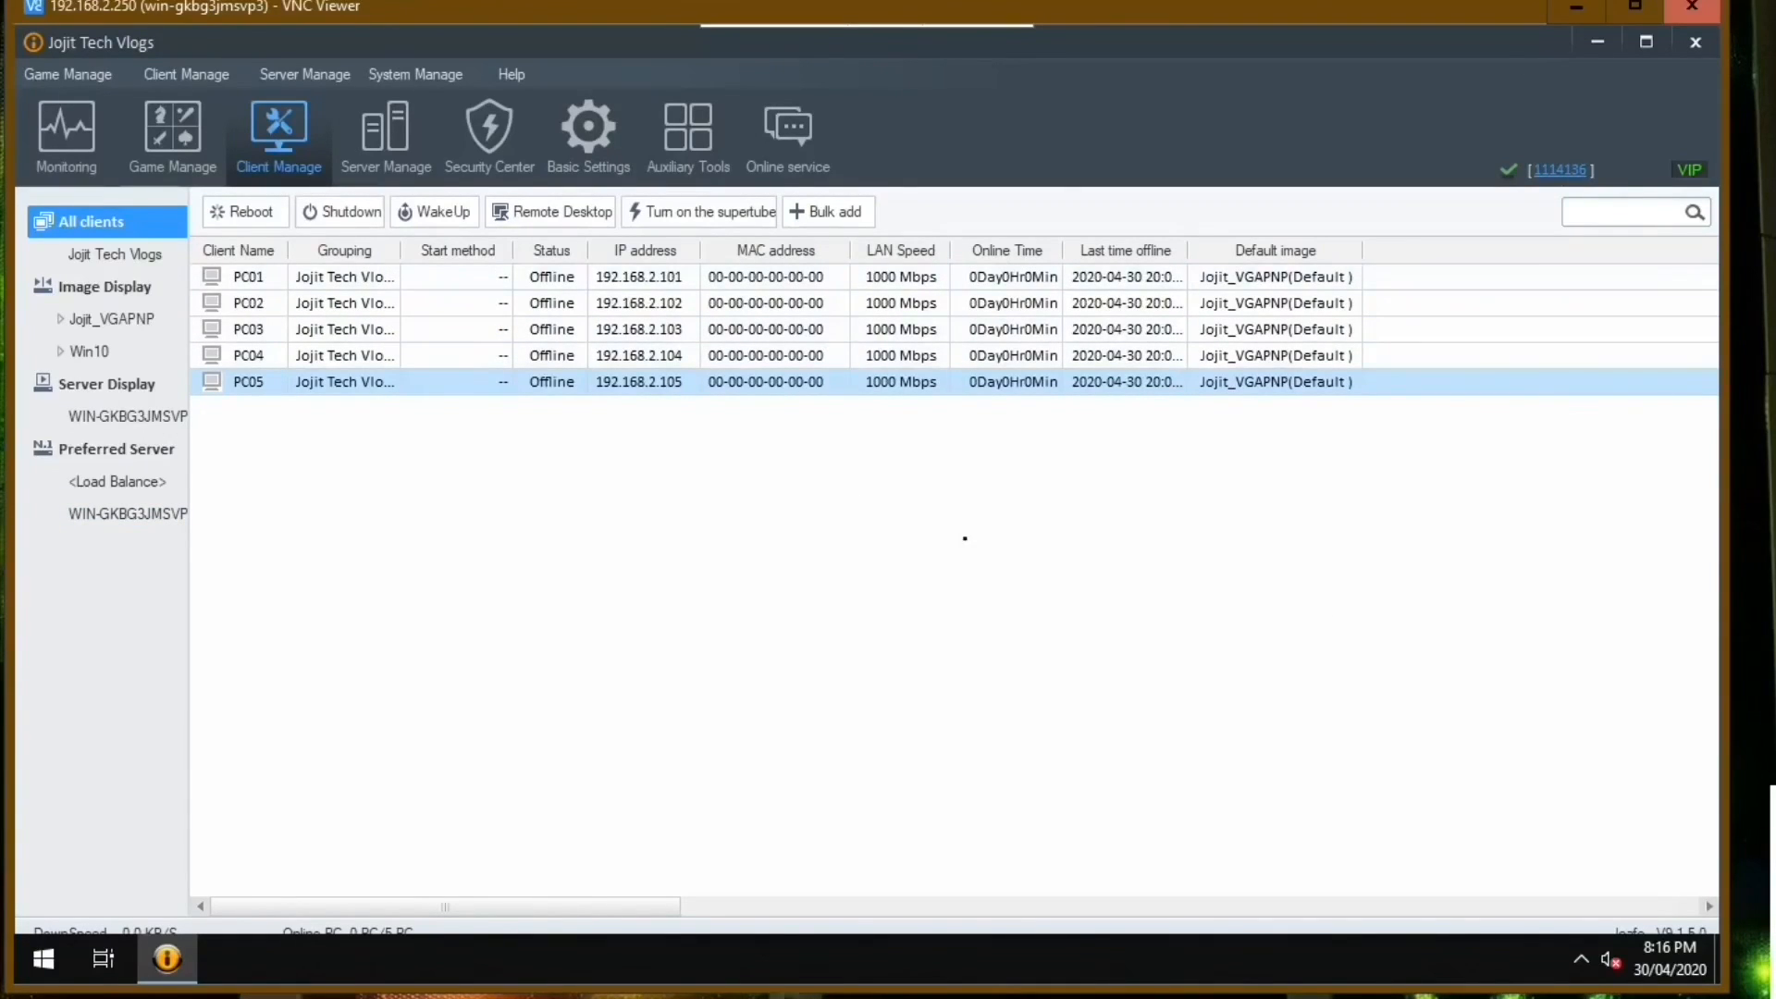
Review the Graphics PNP driver list in the server's equipment PNP management, close it and return to the client list.
click(375, 140)
click(159, 319)
click(1517, 608)
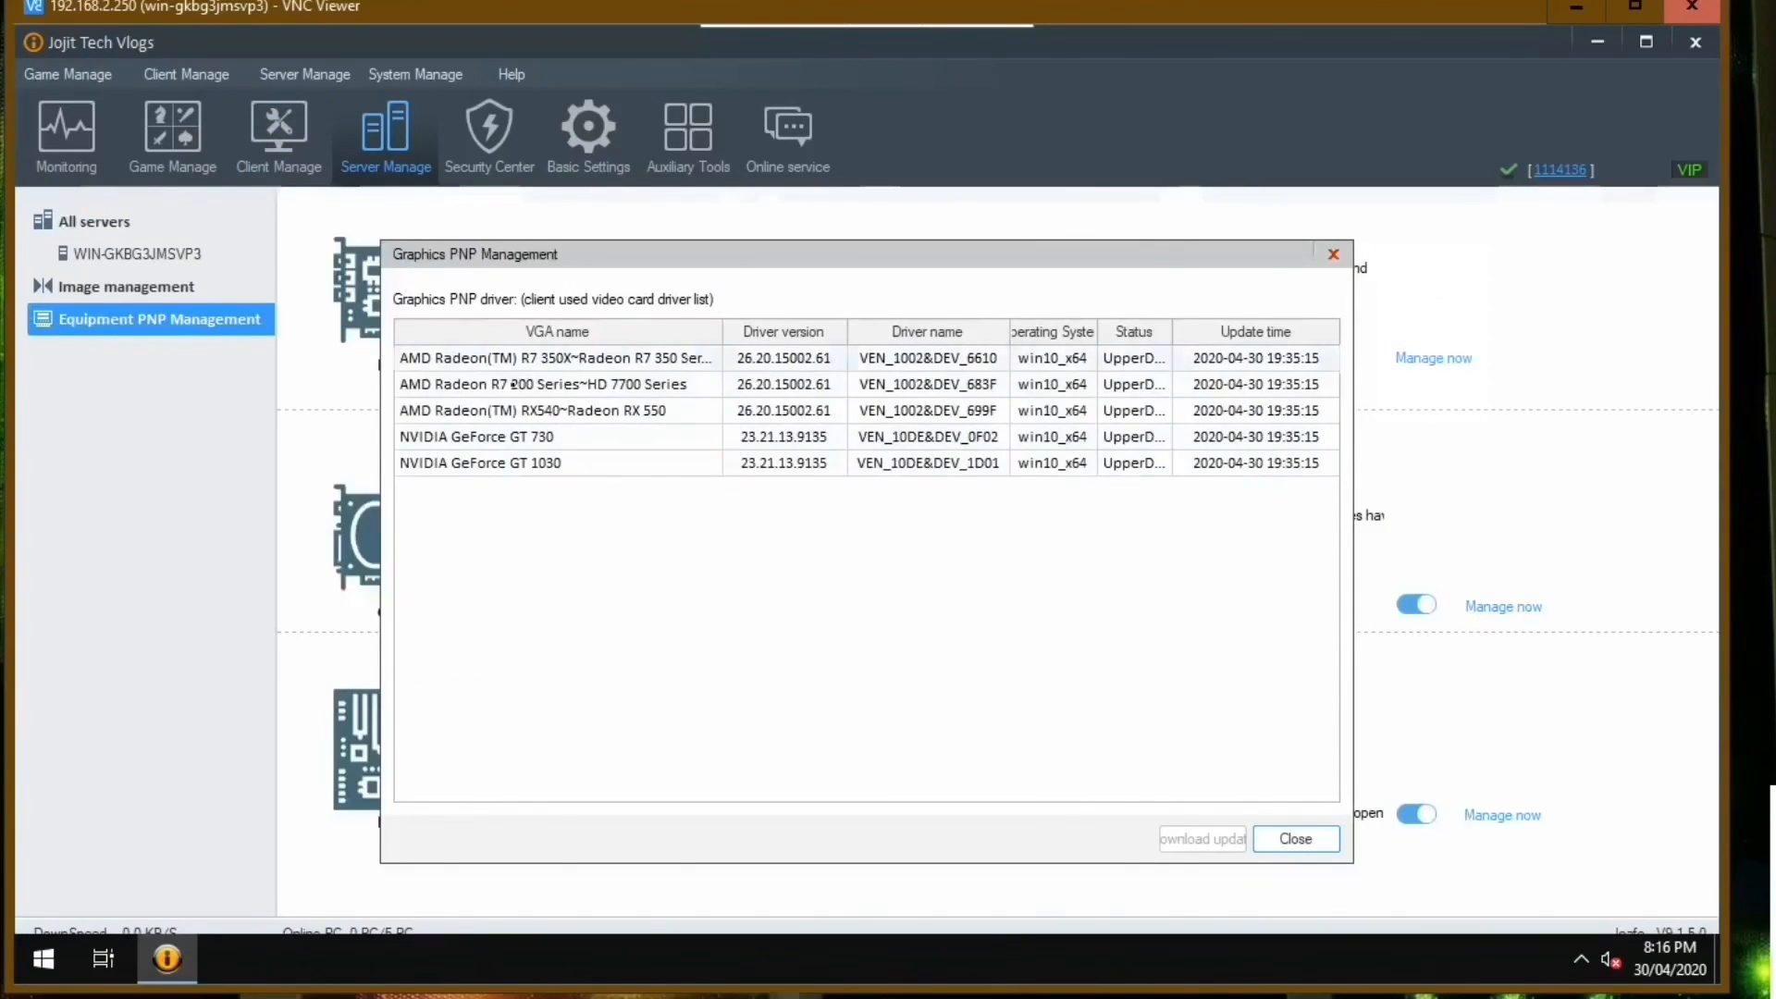
click(1333, 255)
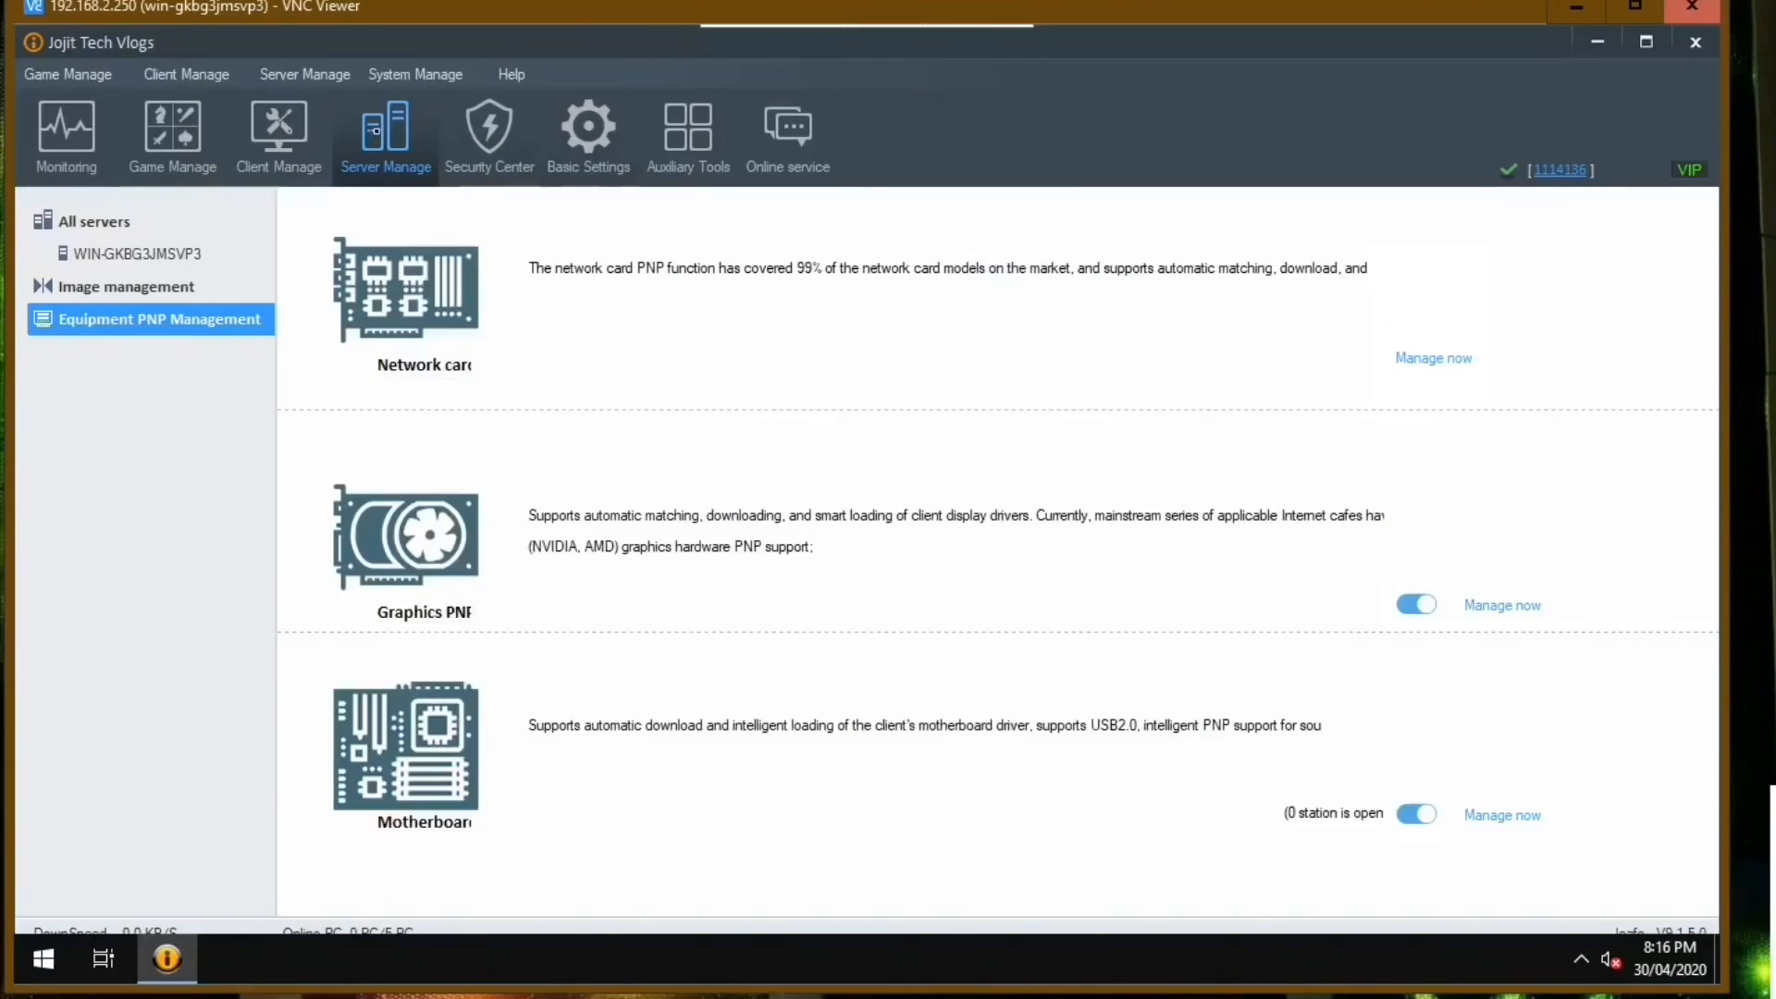
click(281, 137)
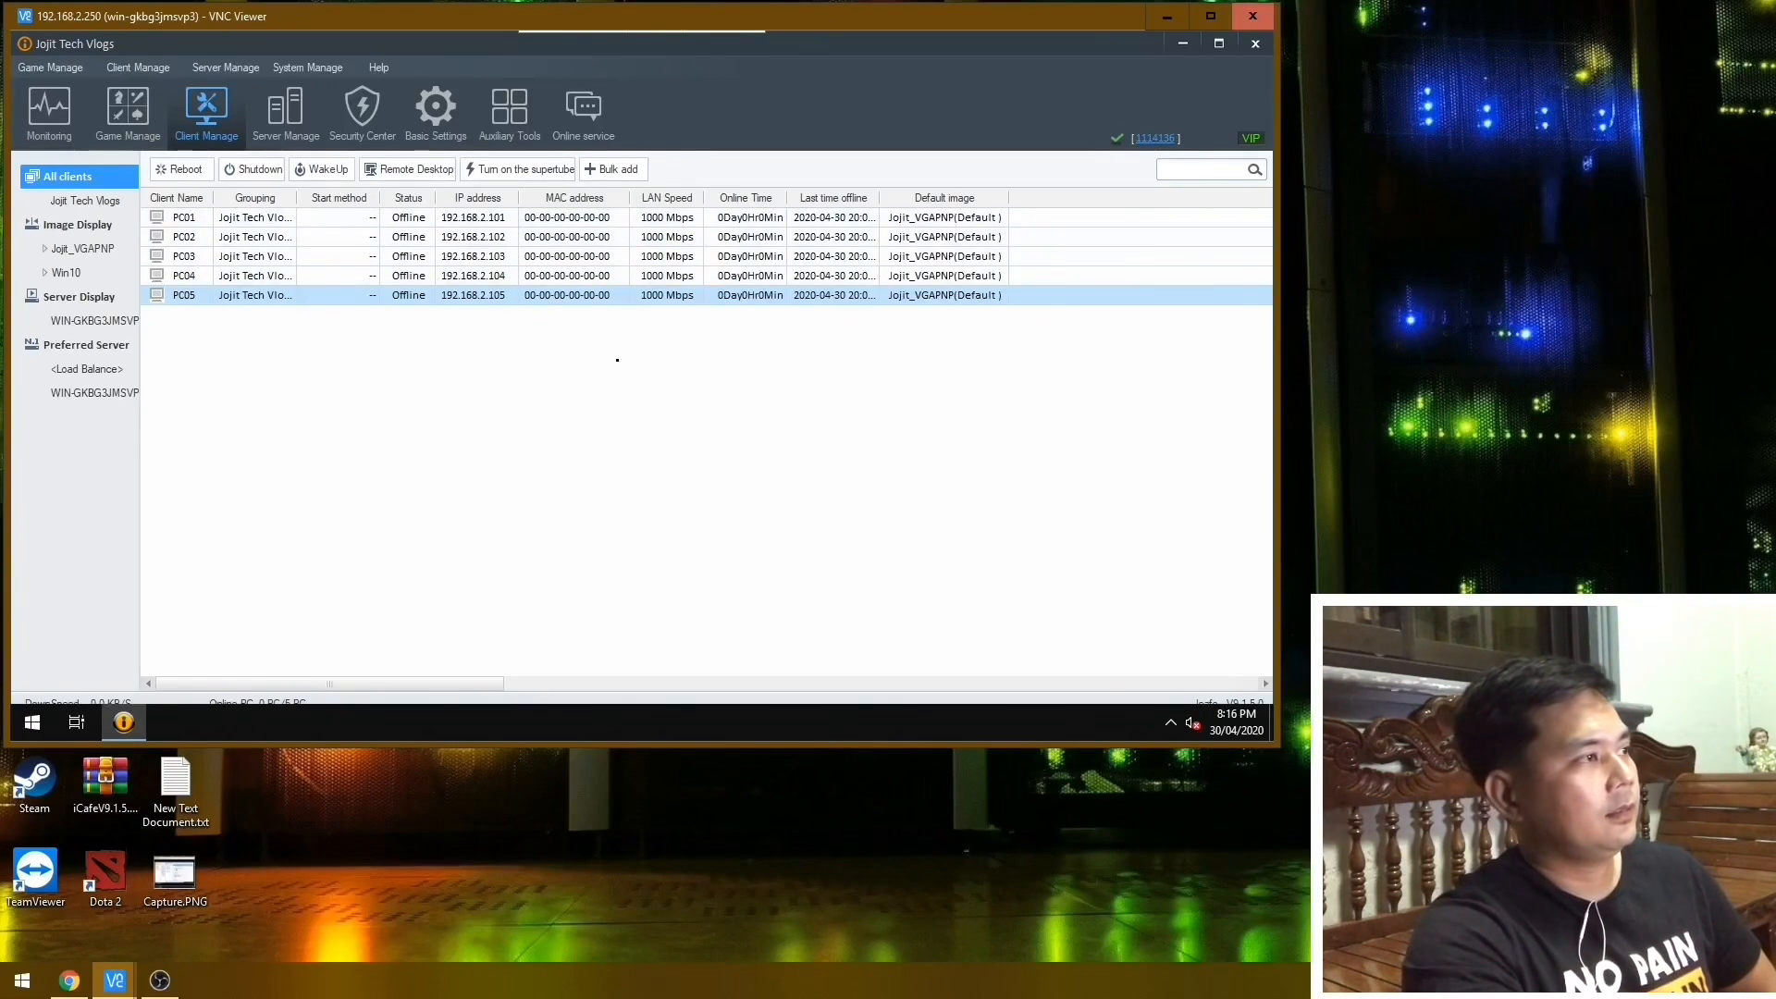
drag(160, 326, 862, 432)
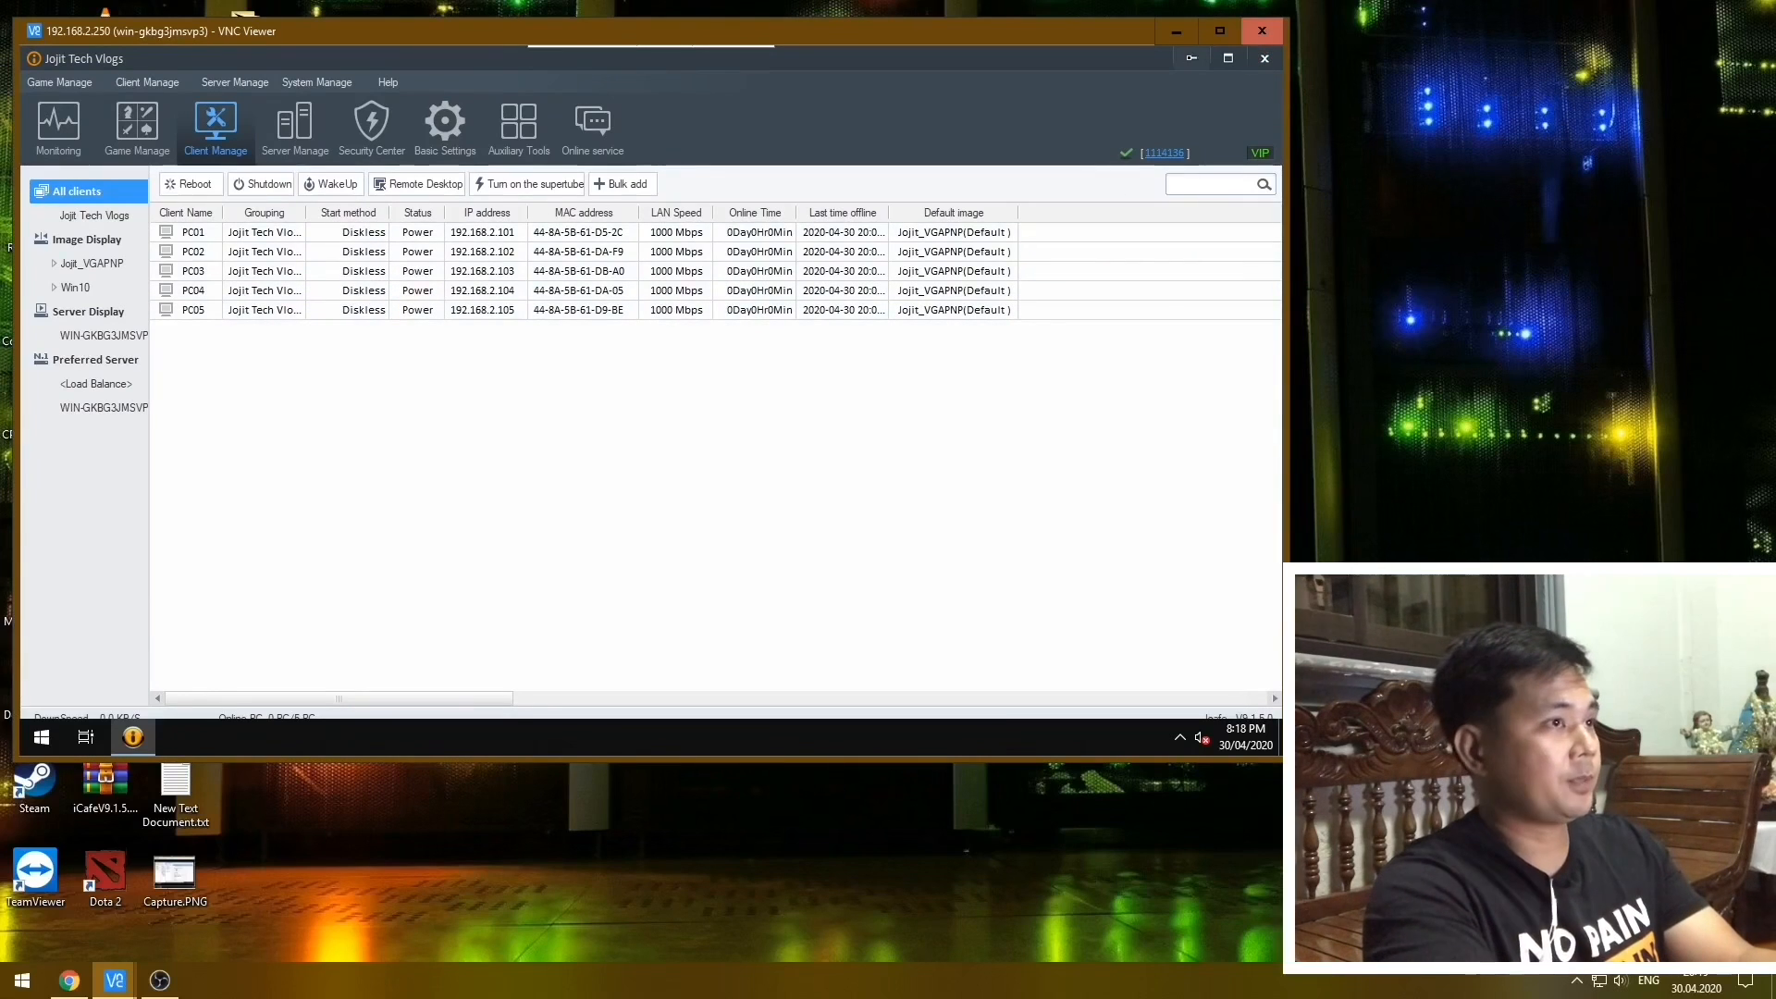
Minimize the console, browse to E:\Image and inspect the properties of the UpgradeResource folder.
click(1193, 57)
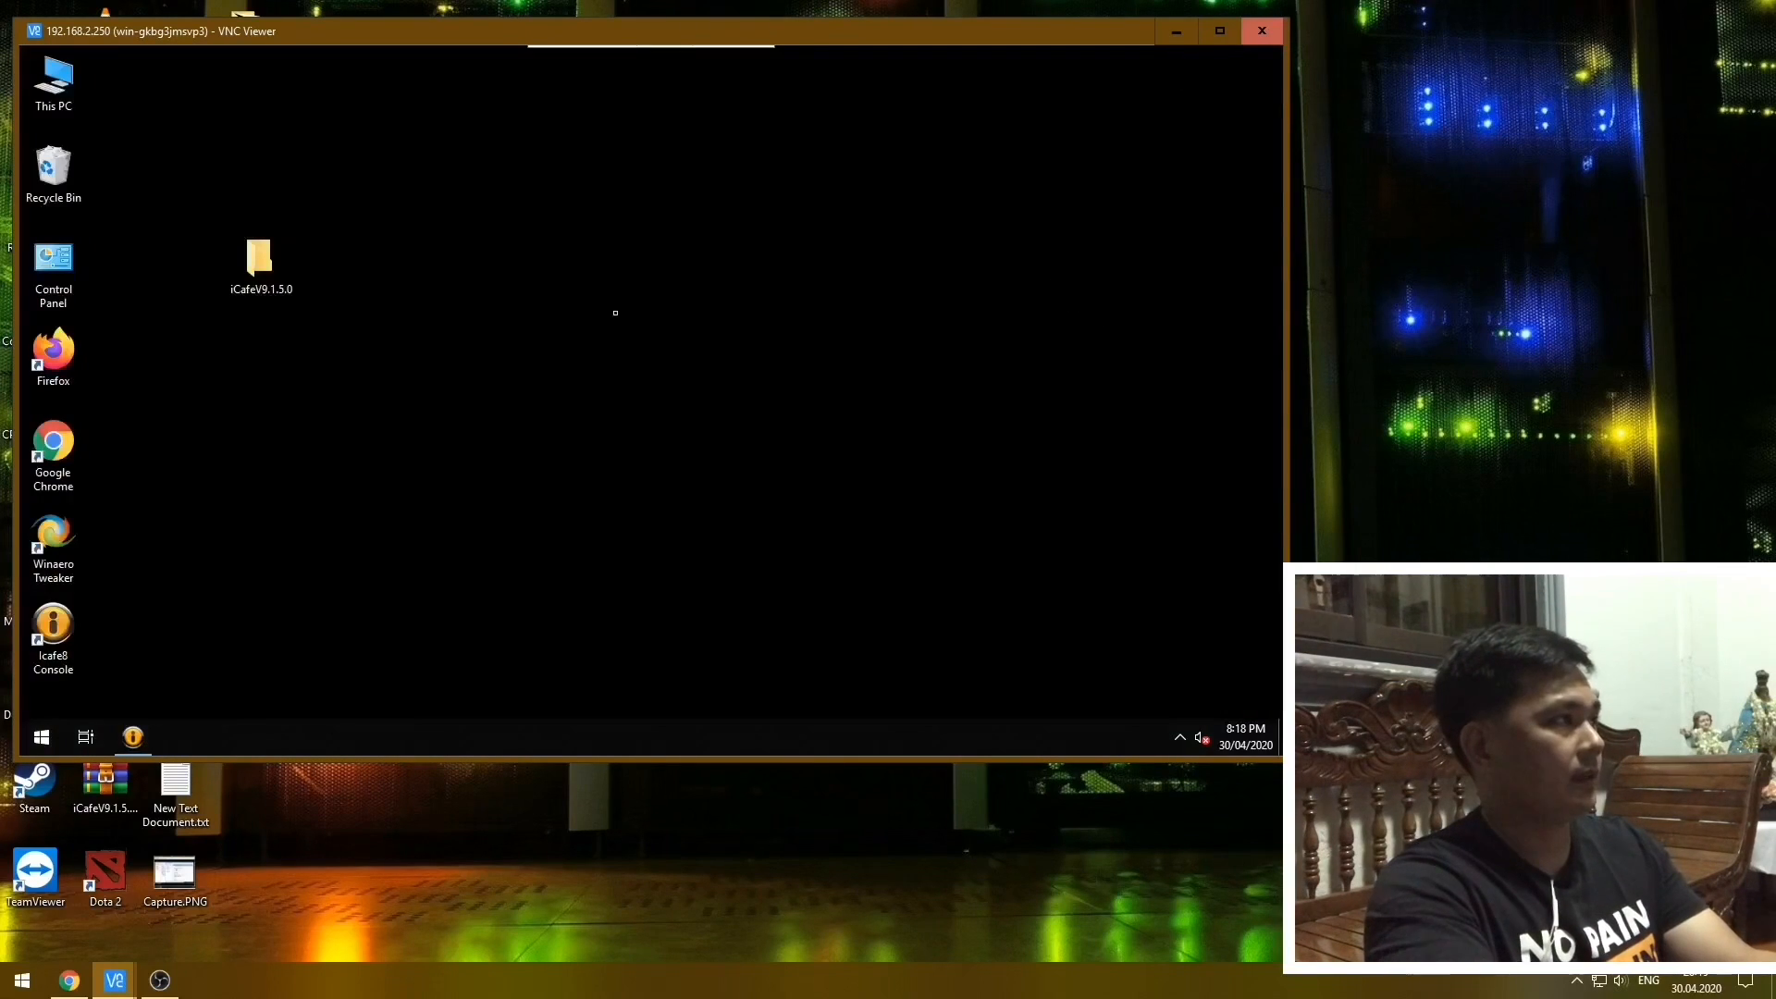
double_click(53, 78)
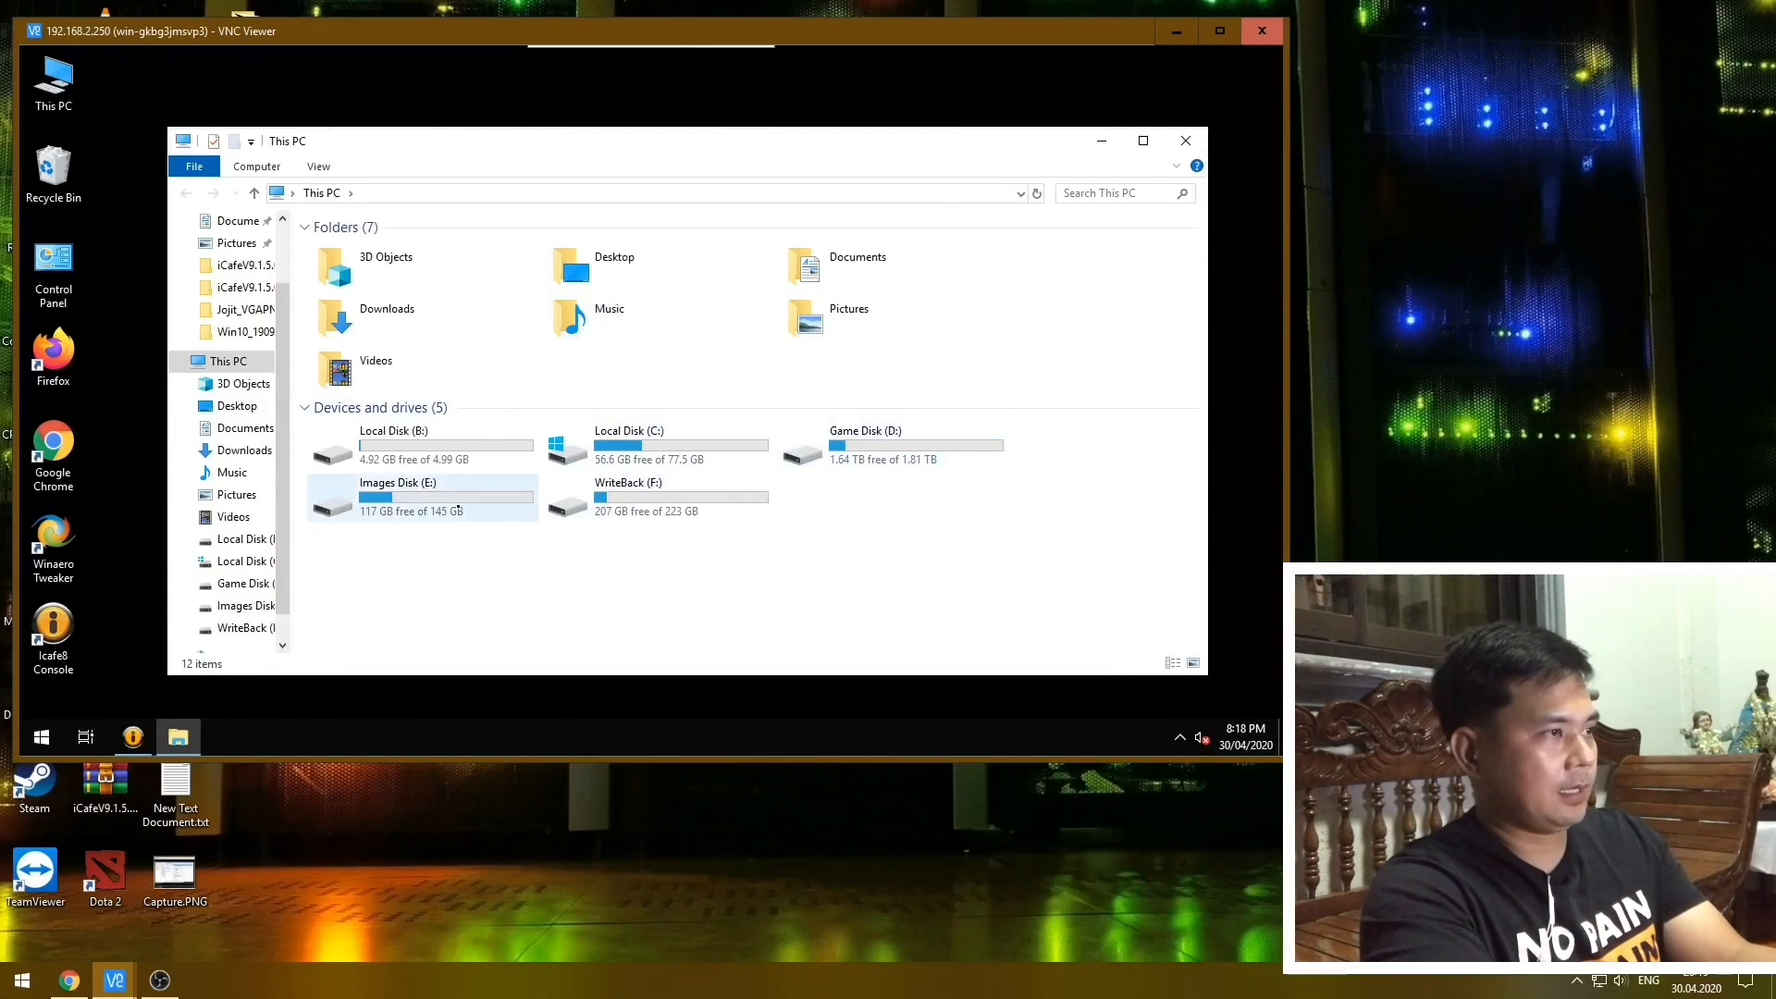
double_click(460, 505)
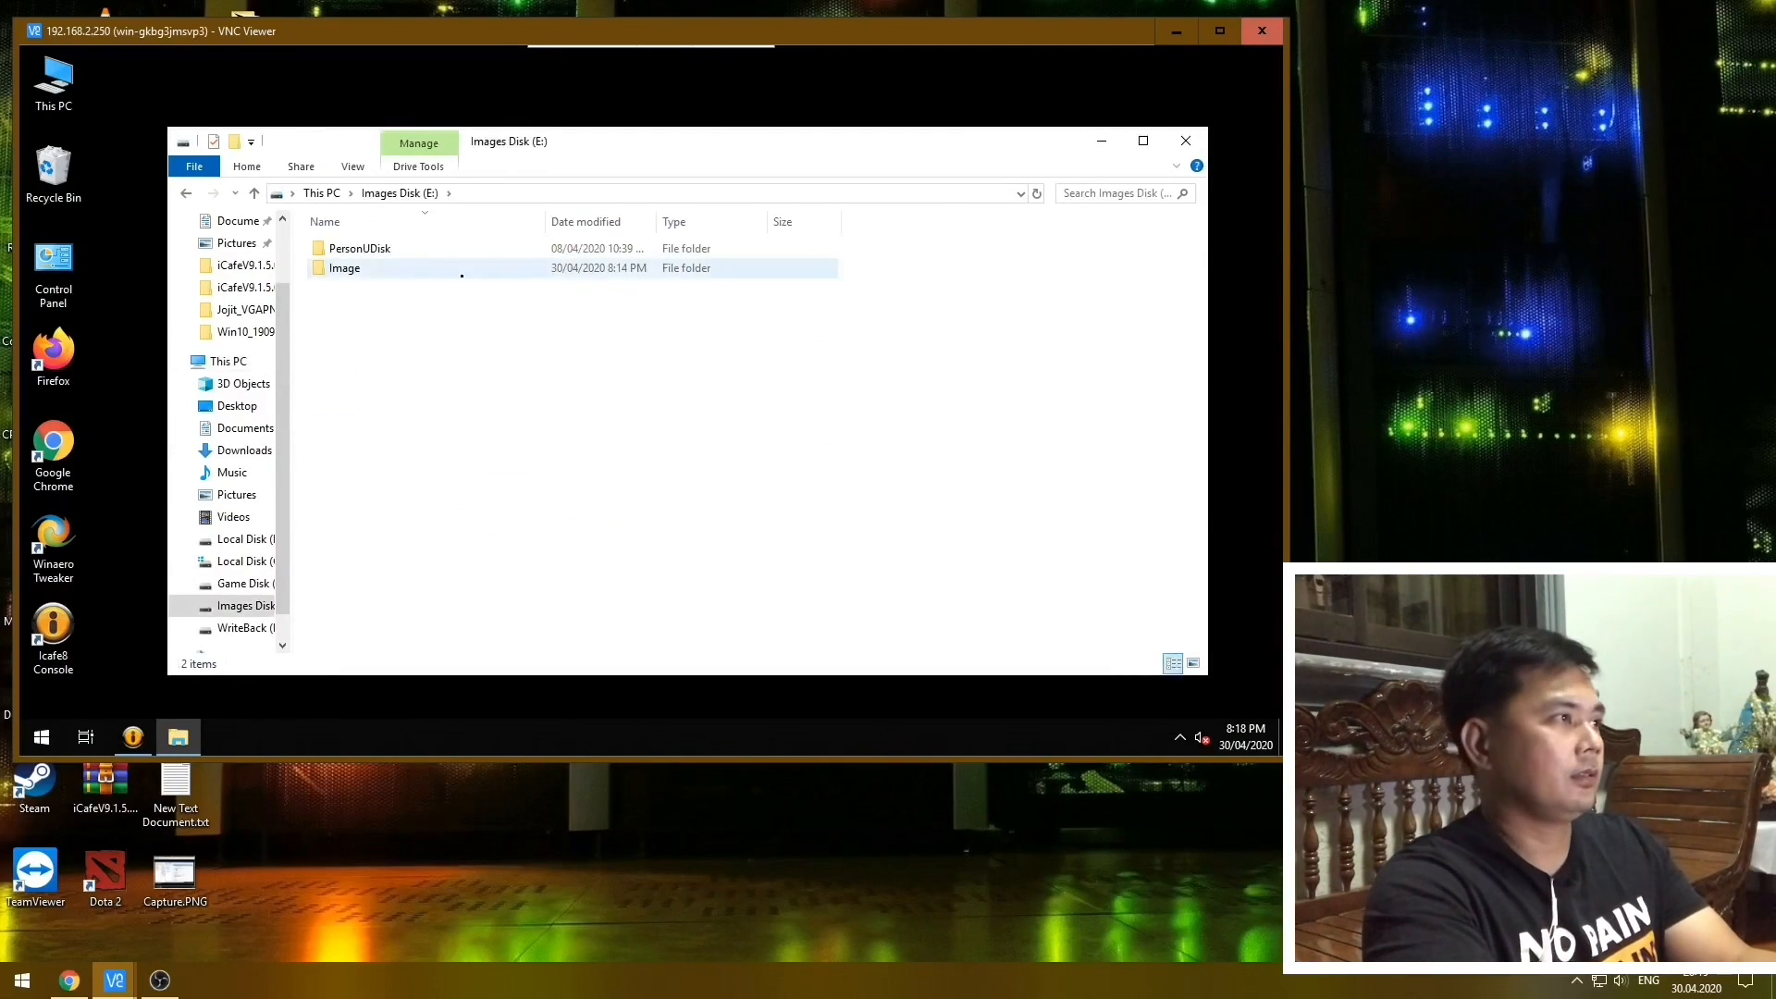
double_click(344, 268)
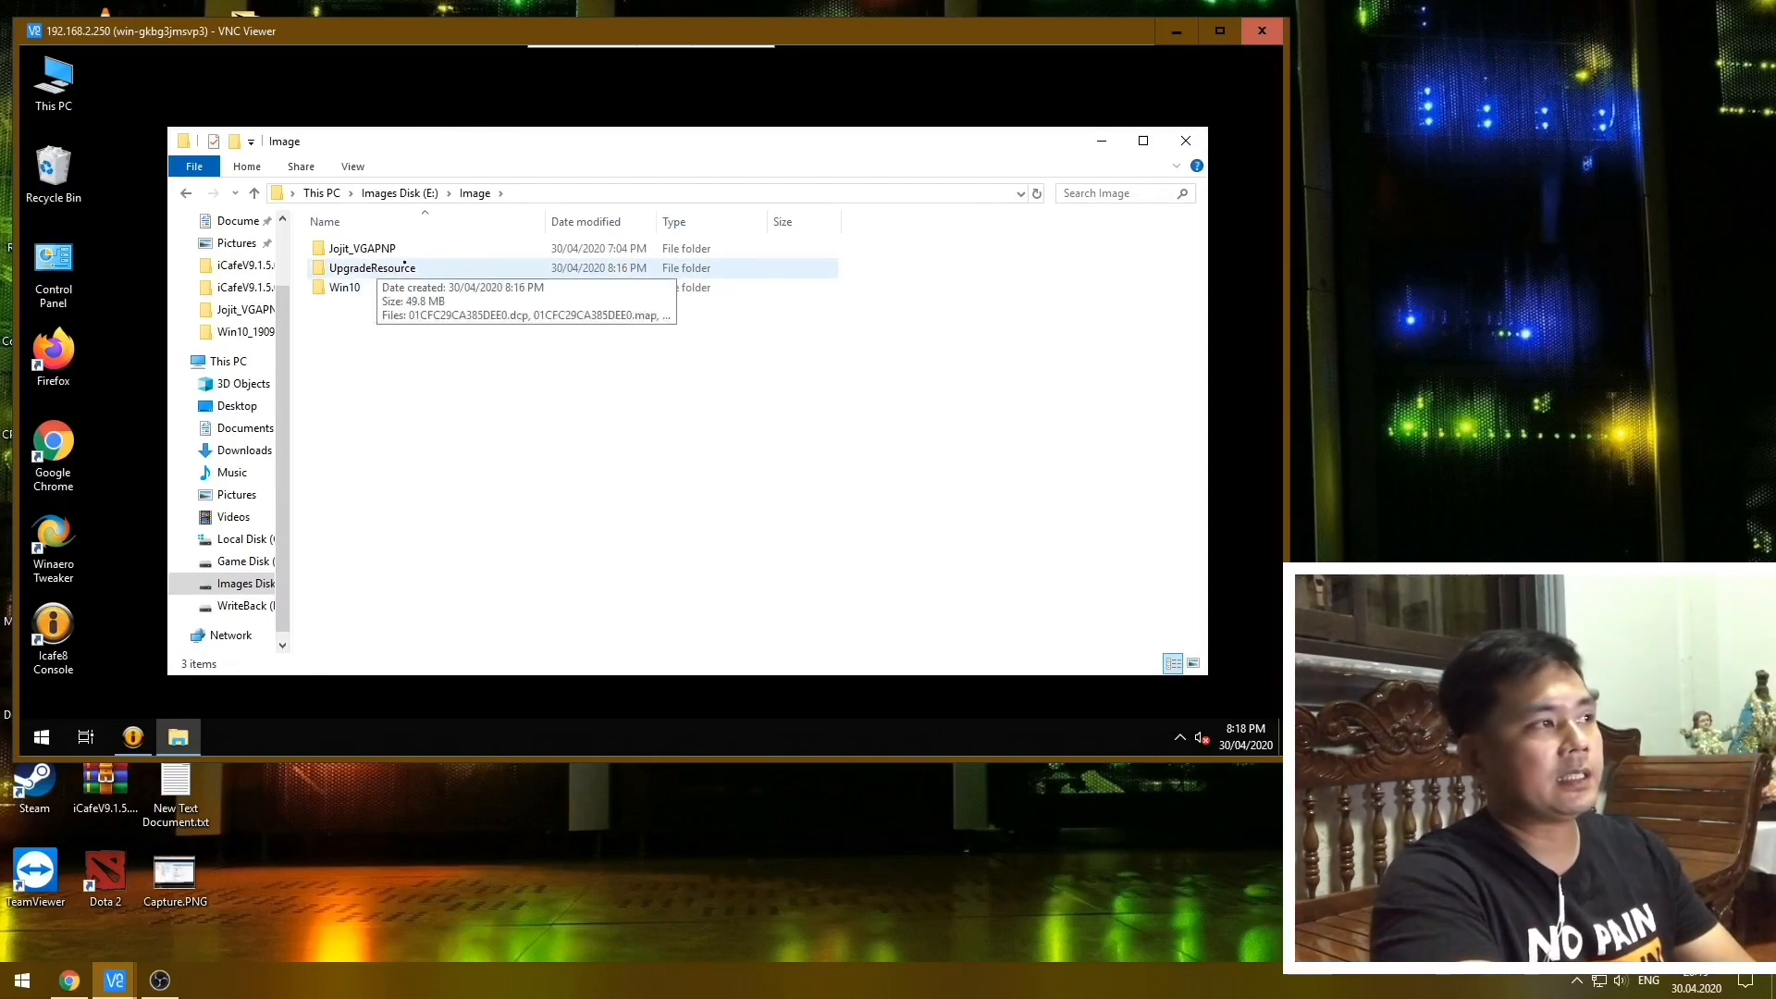
right_click(384, 267)
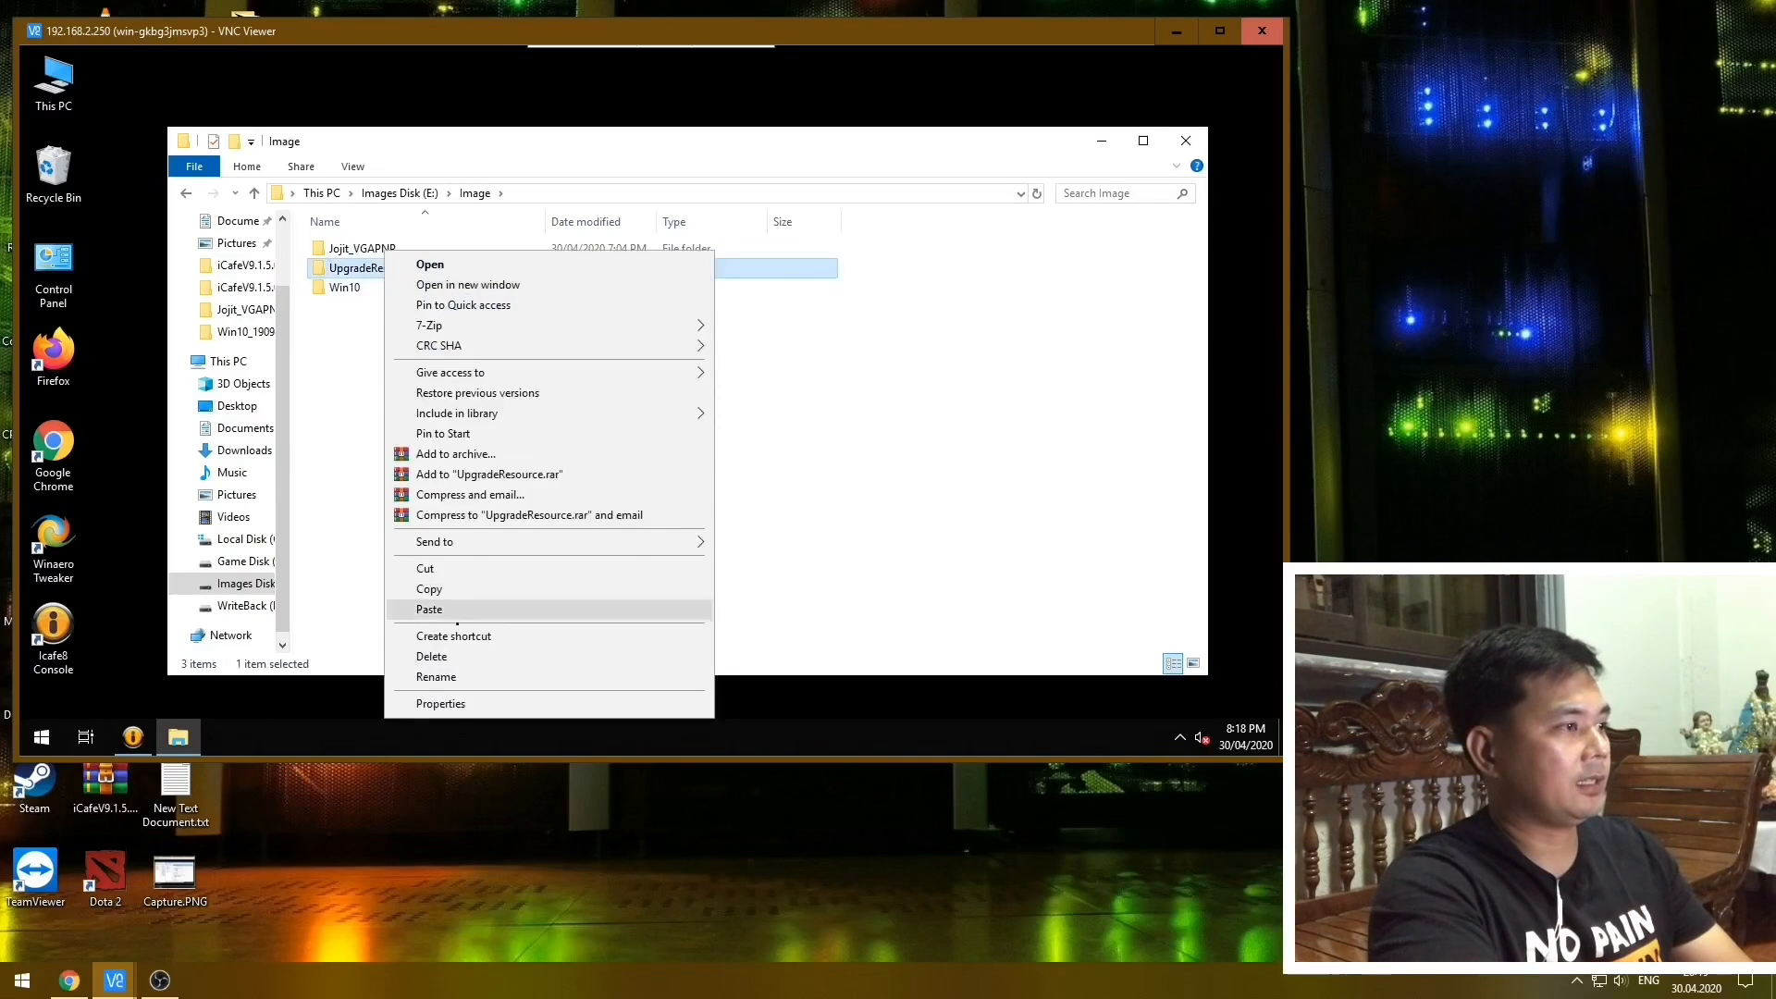
click(435, 705)
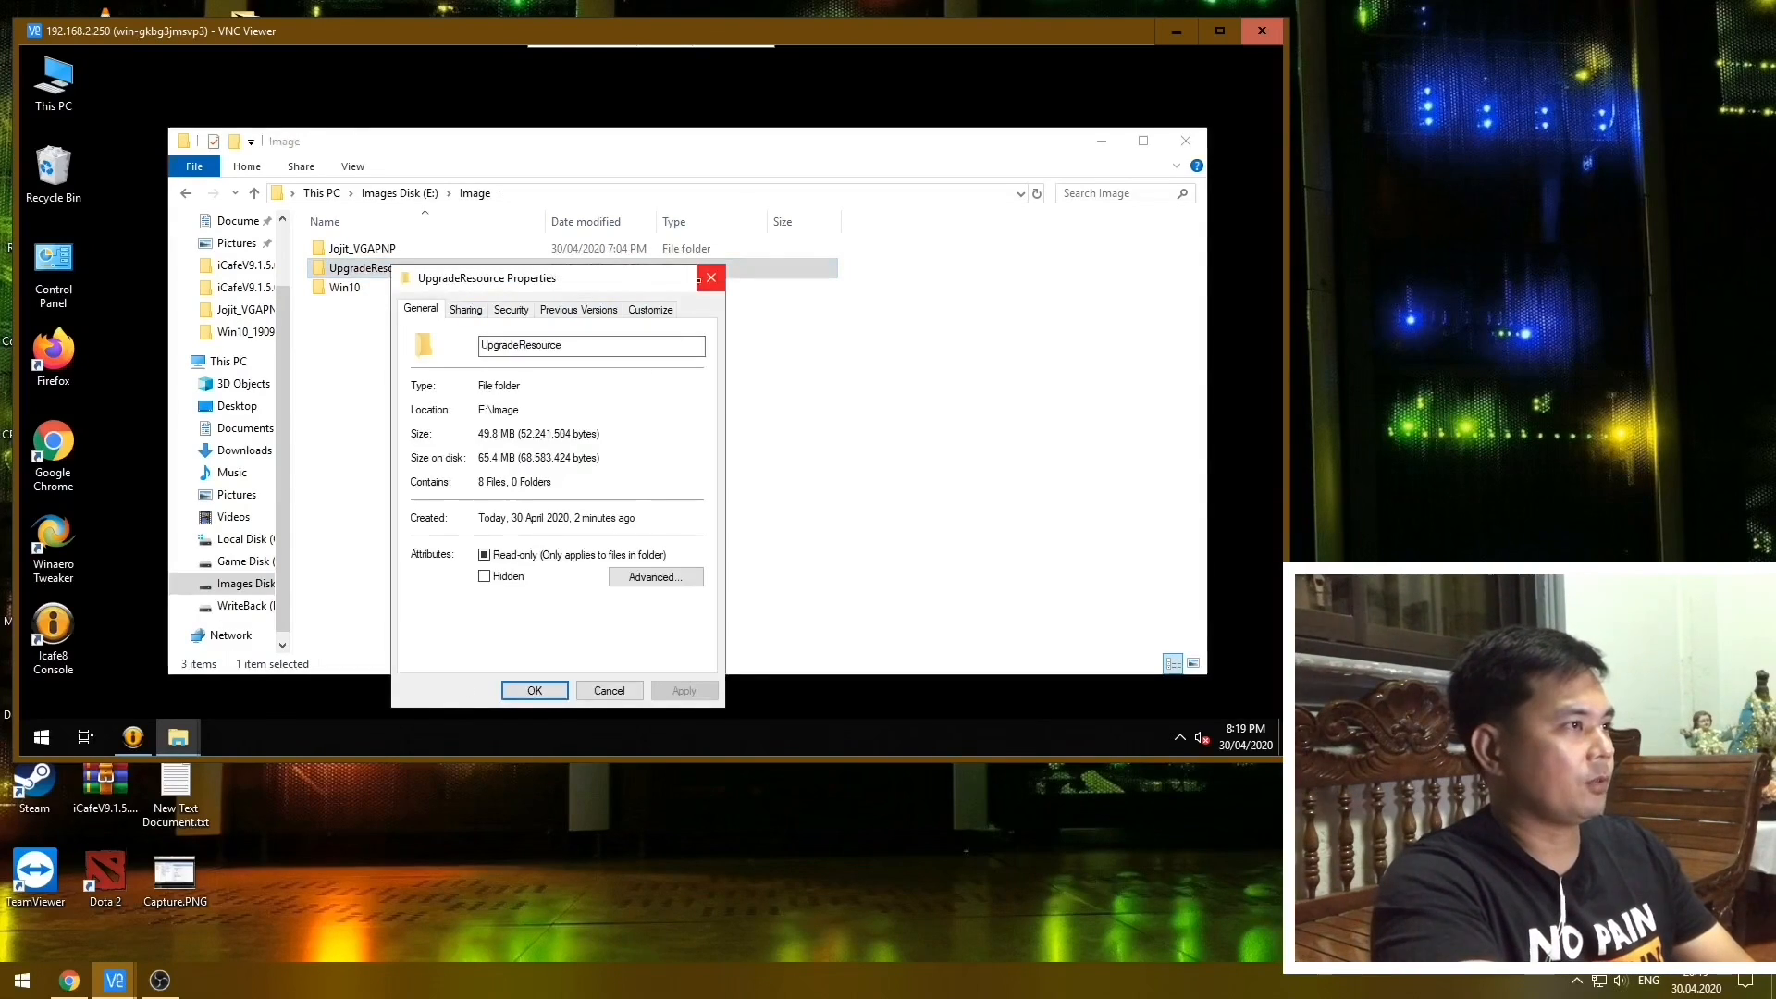
click(708, 278)
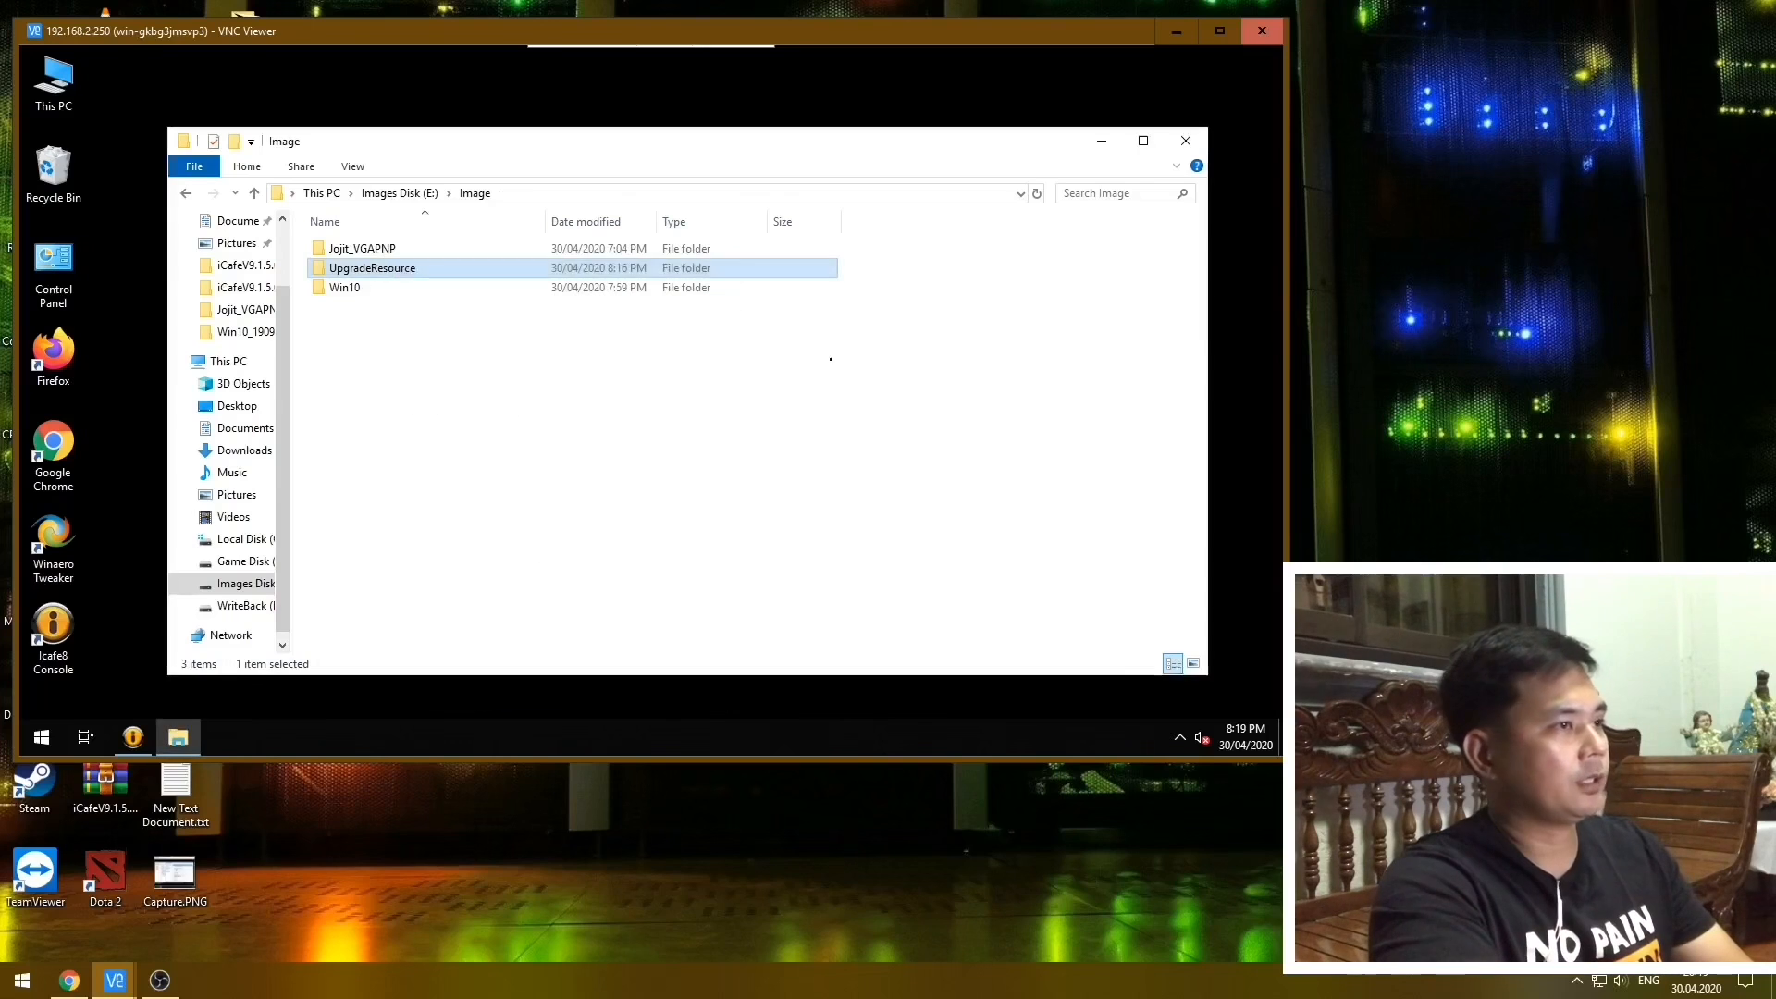
Refresh the E:\Image folder and open the UpgradeResource folder to examine its files.
right_click(846, 371)
right_click(764, 408)
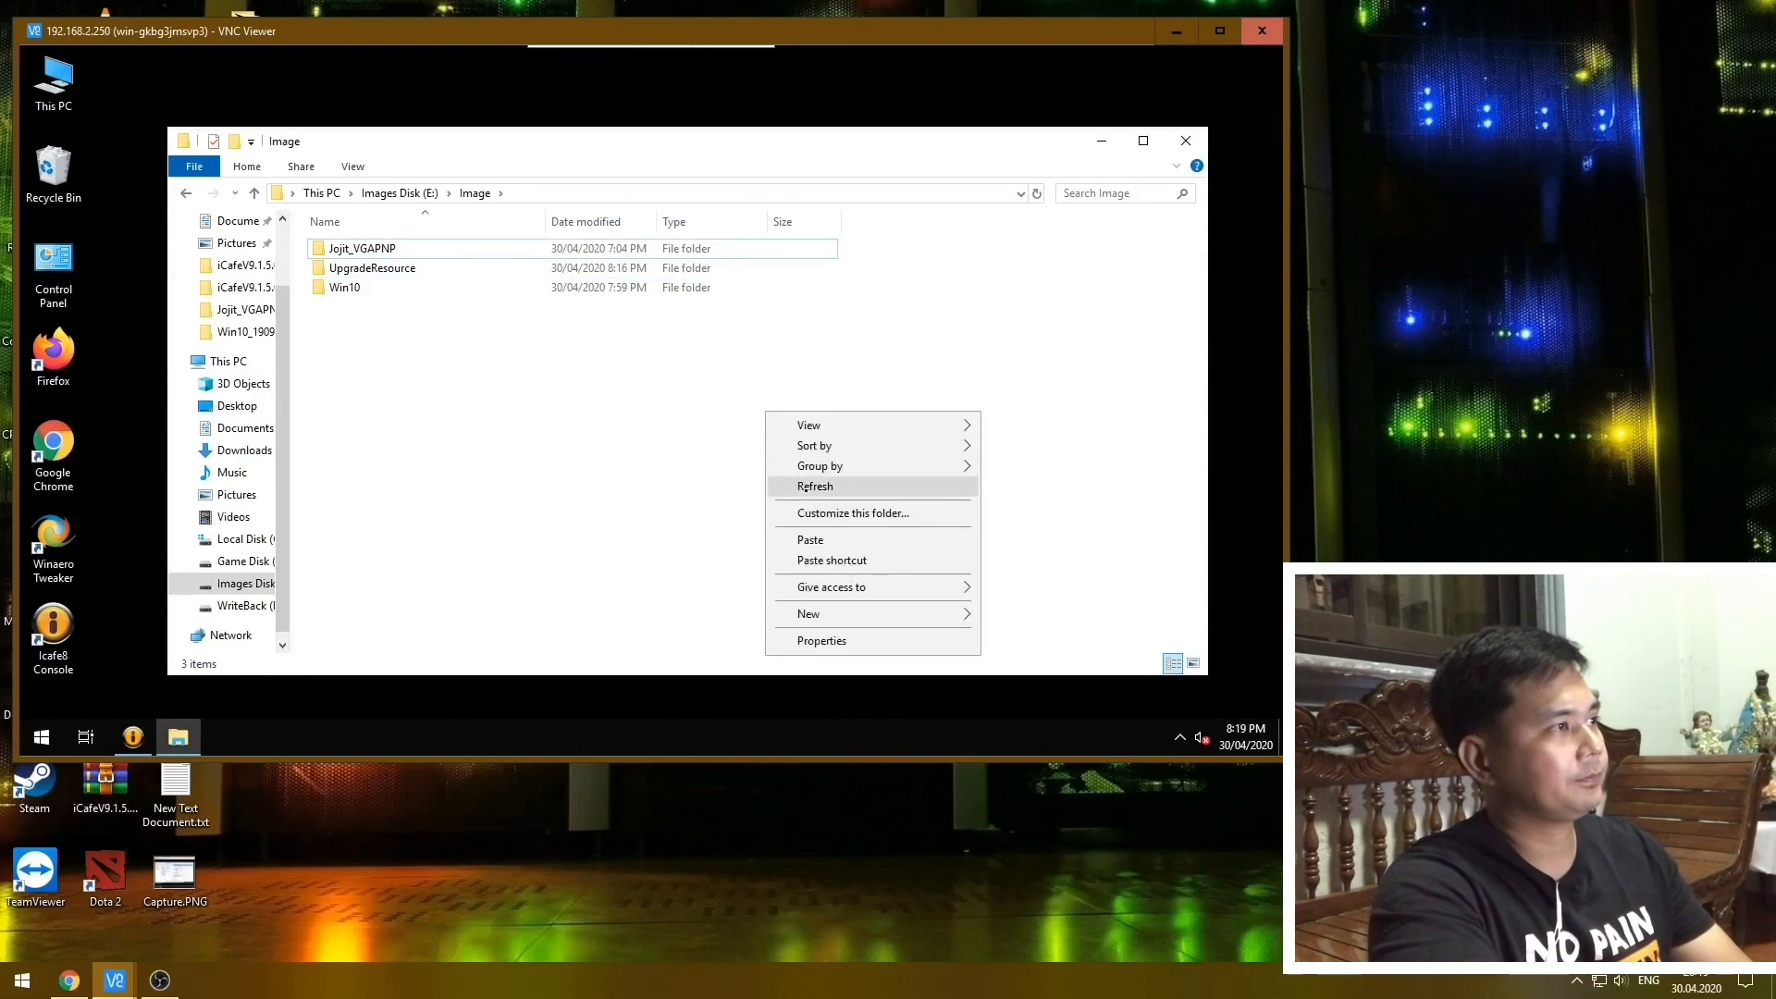
click(800, 482)
click(395, 268)
double_click(395, 268)
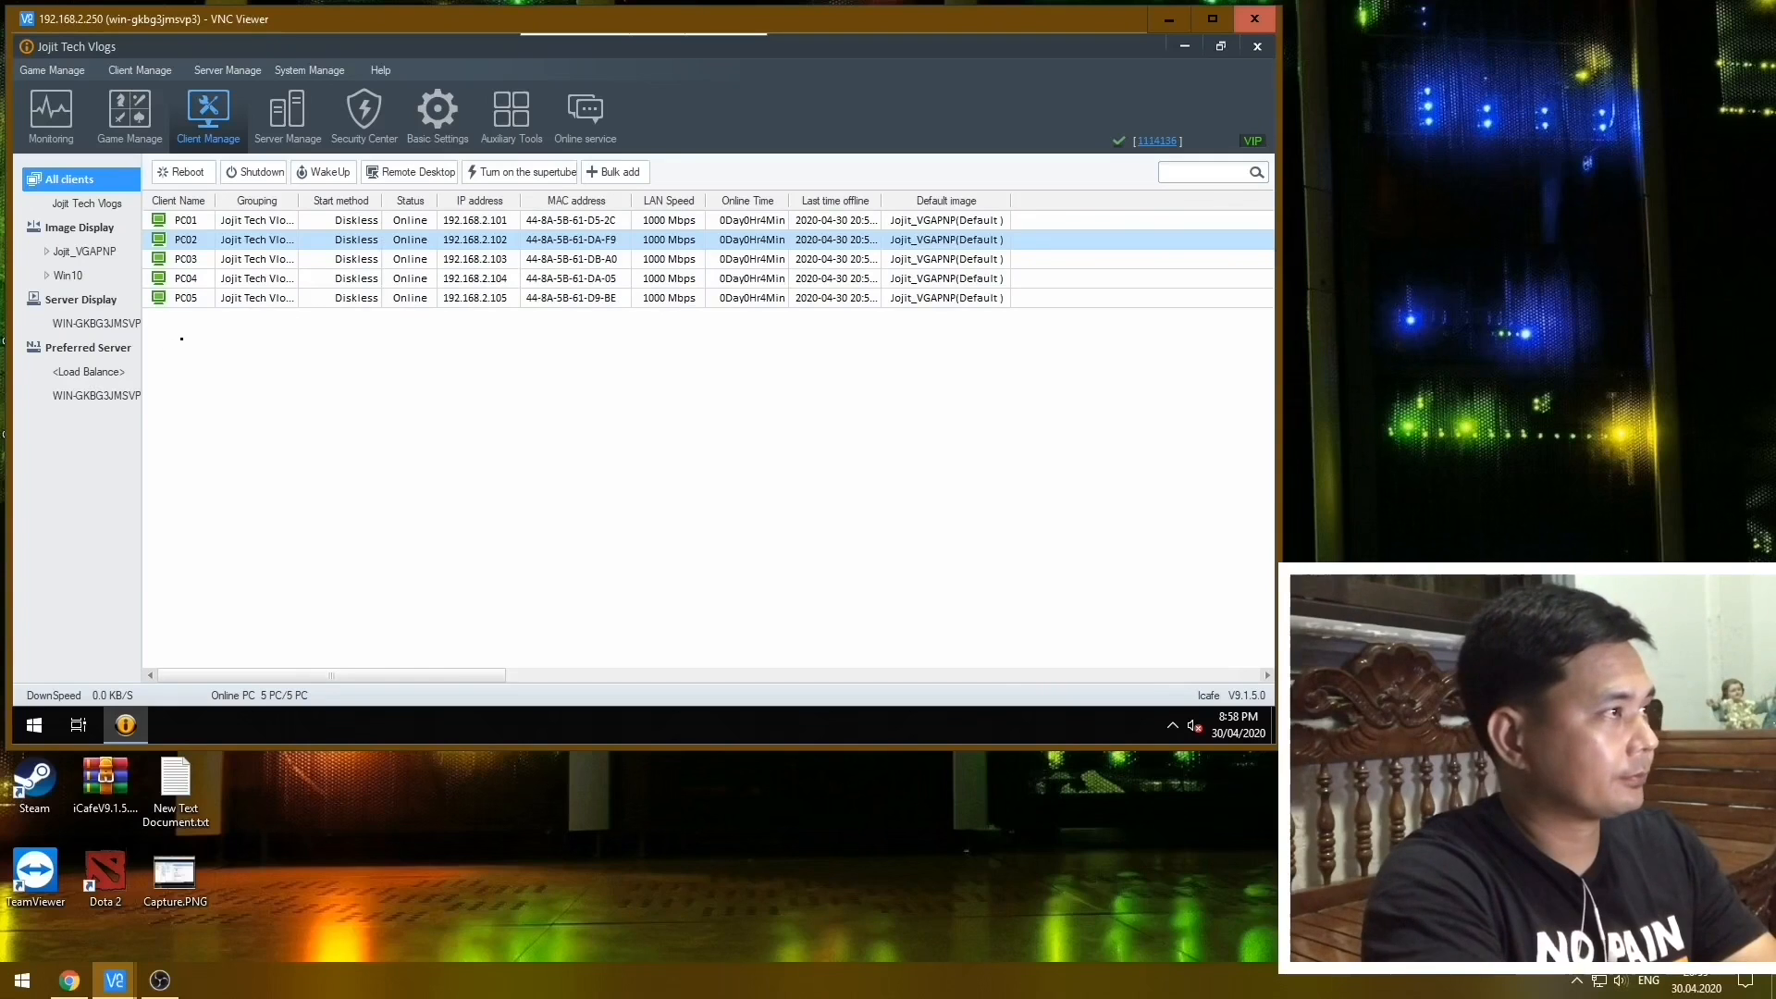
Start a remote desktop session to client PC05 from the client list and confirm.
right_click(193, 301)
click(679, 389)
right_click(247, 301)
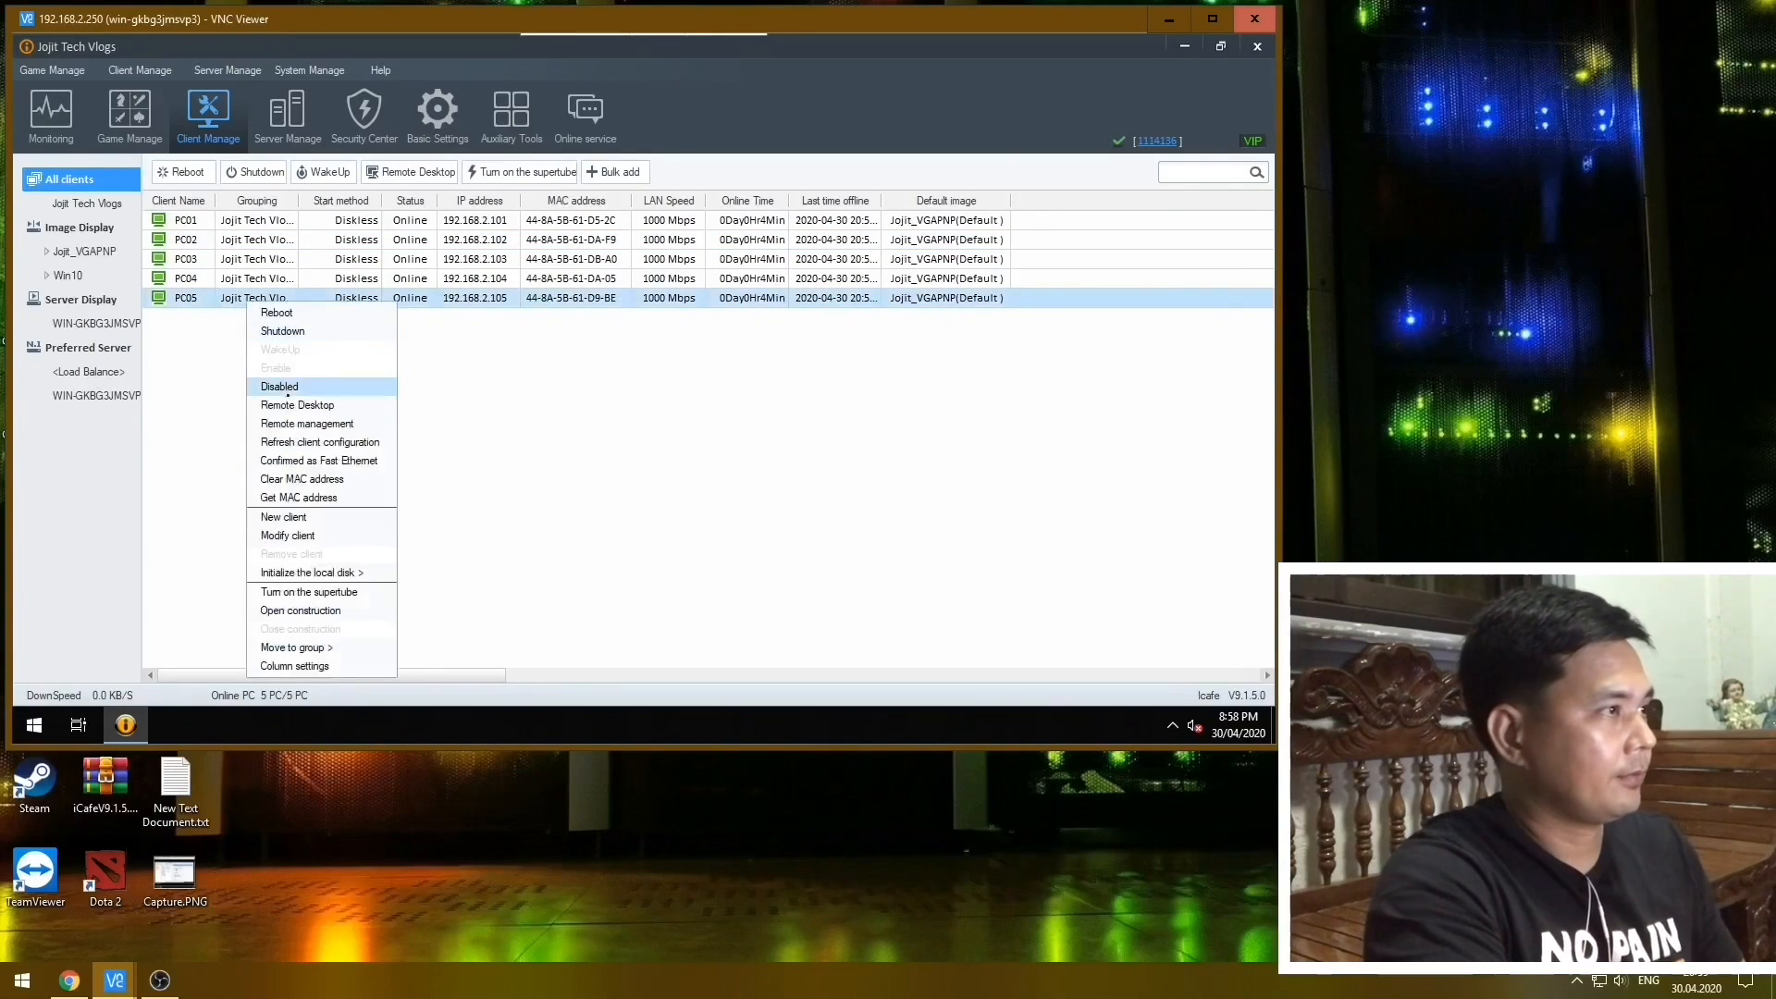
click(288, 404)
click(685, 503)
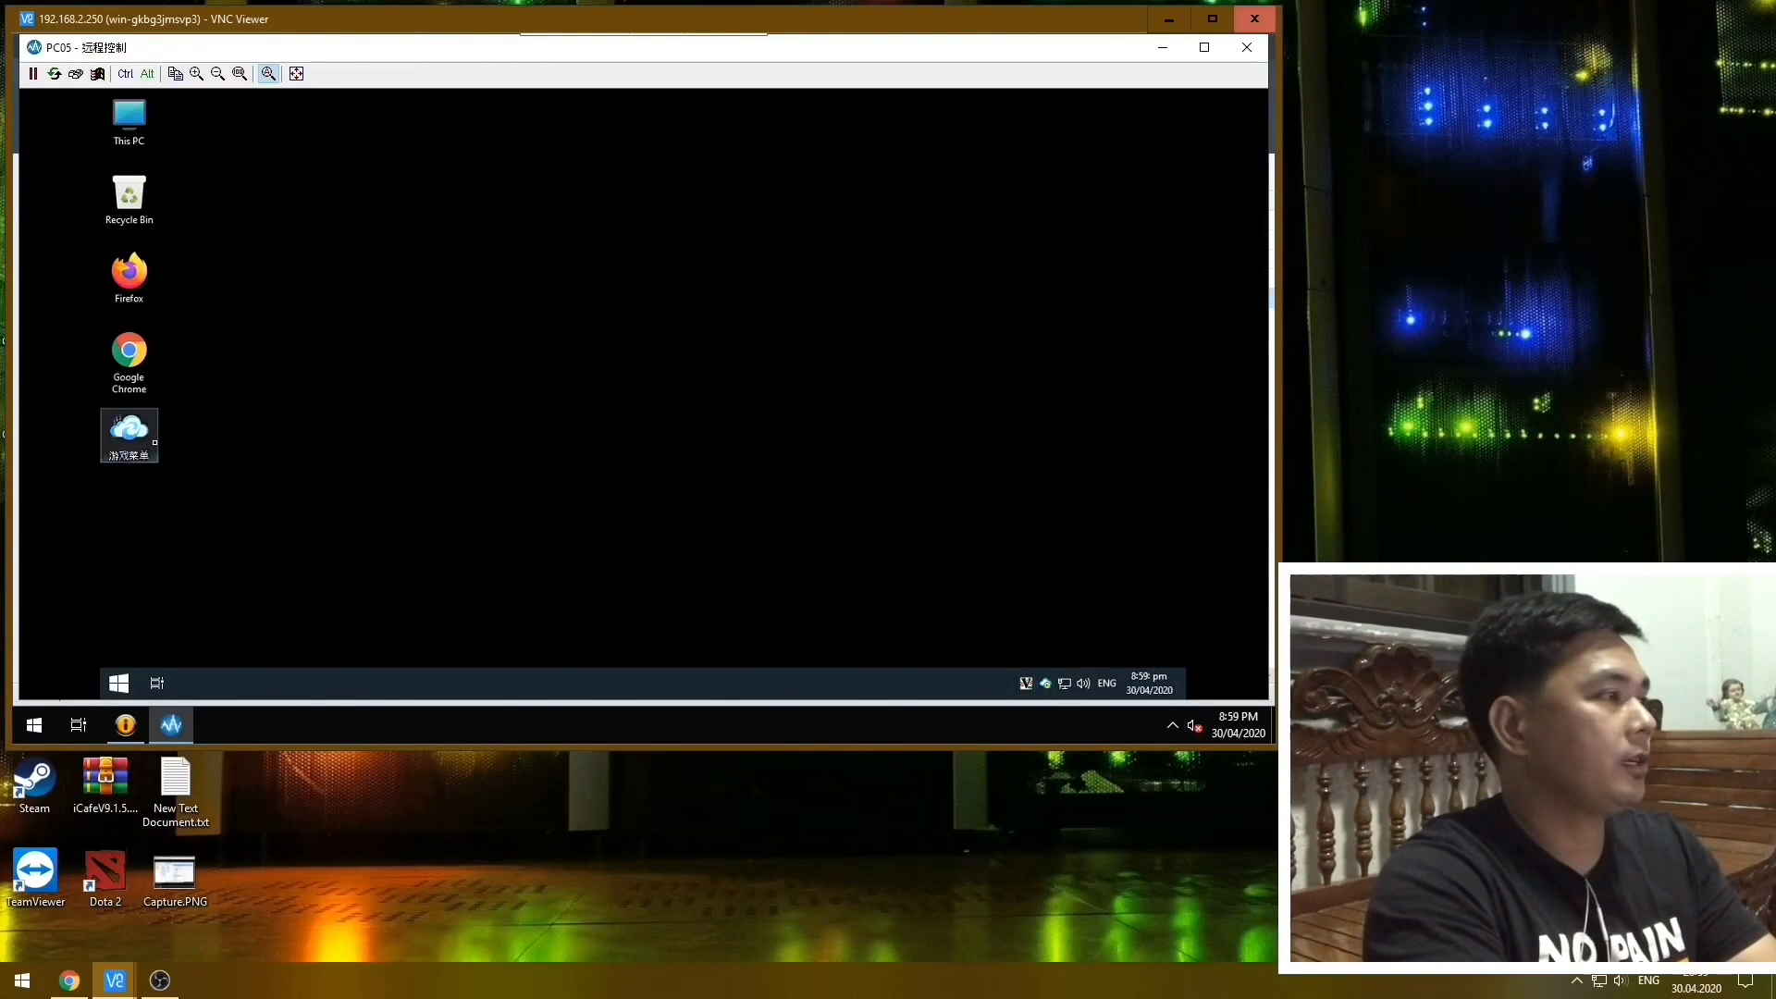
View the general properties of the 游戏菜单 shortcut on PC05's desktop.
right_click(148, 442)
click(203, 654)
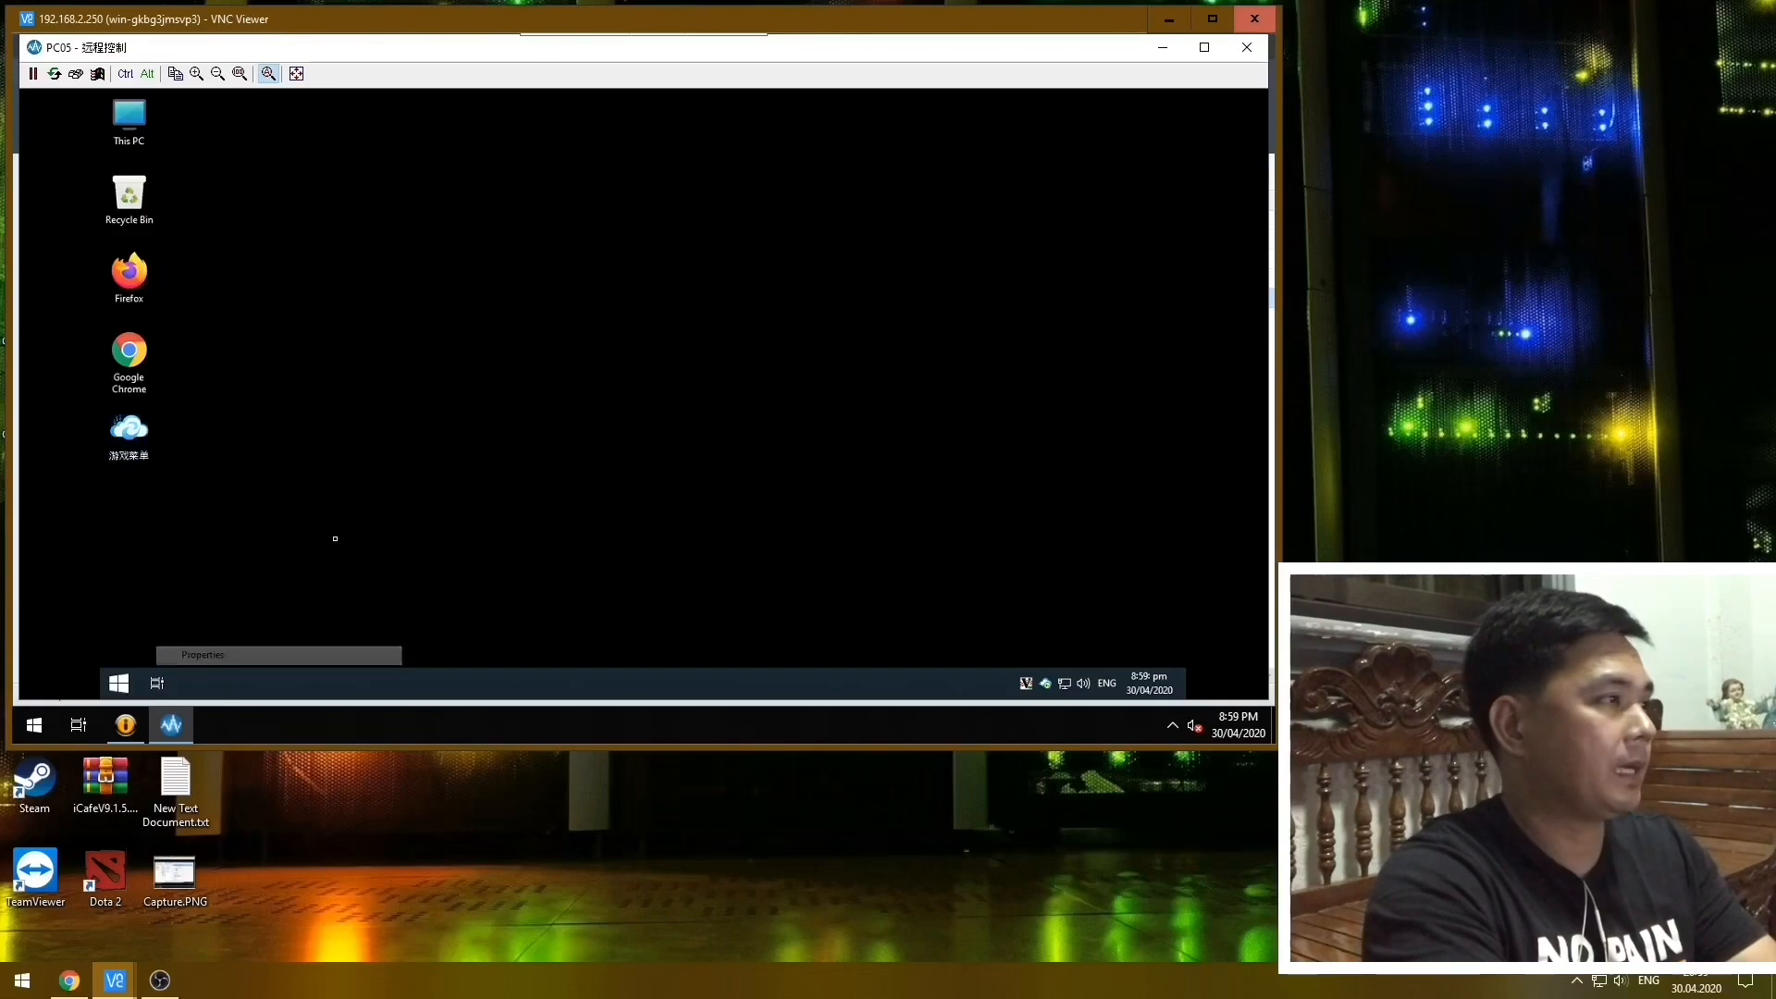
click(208, 294)
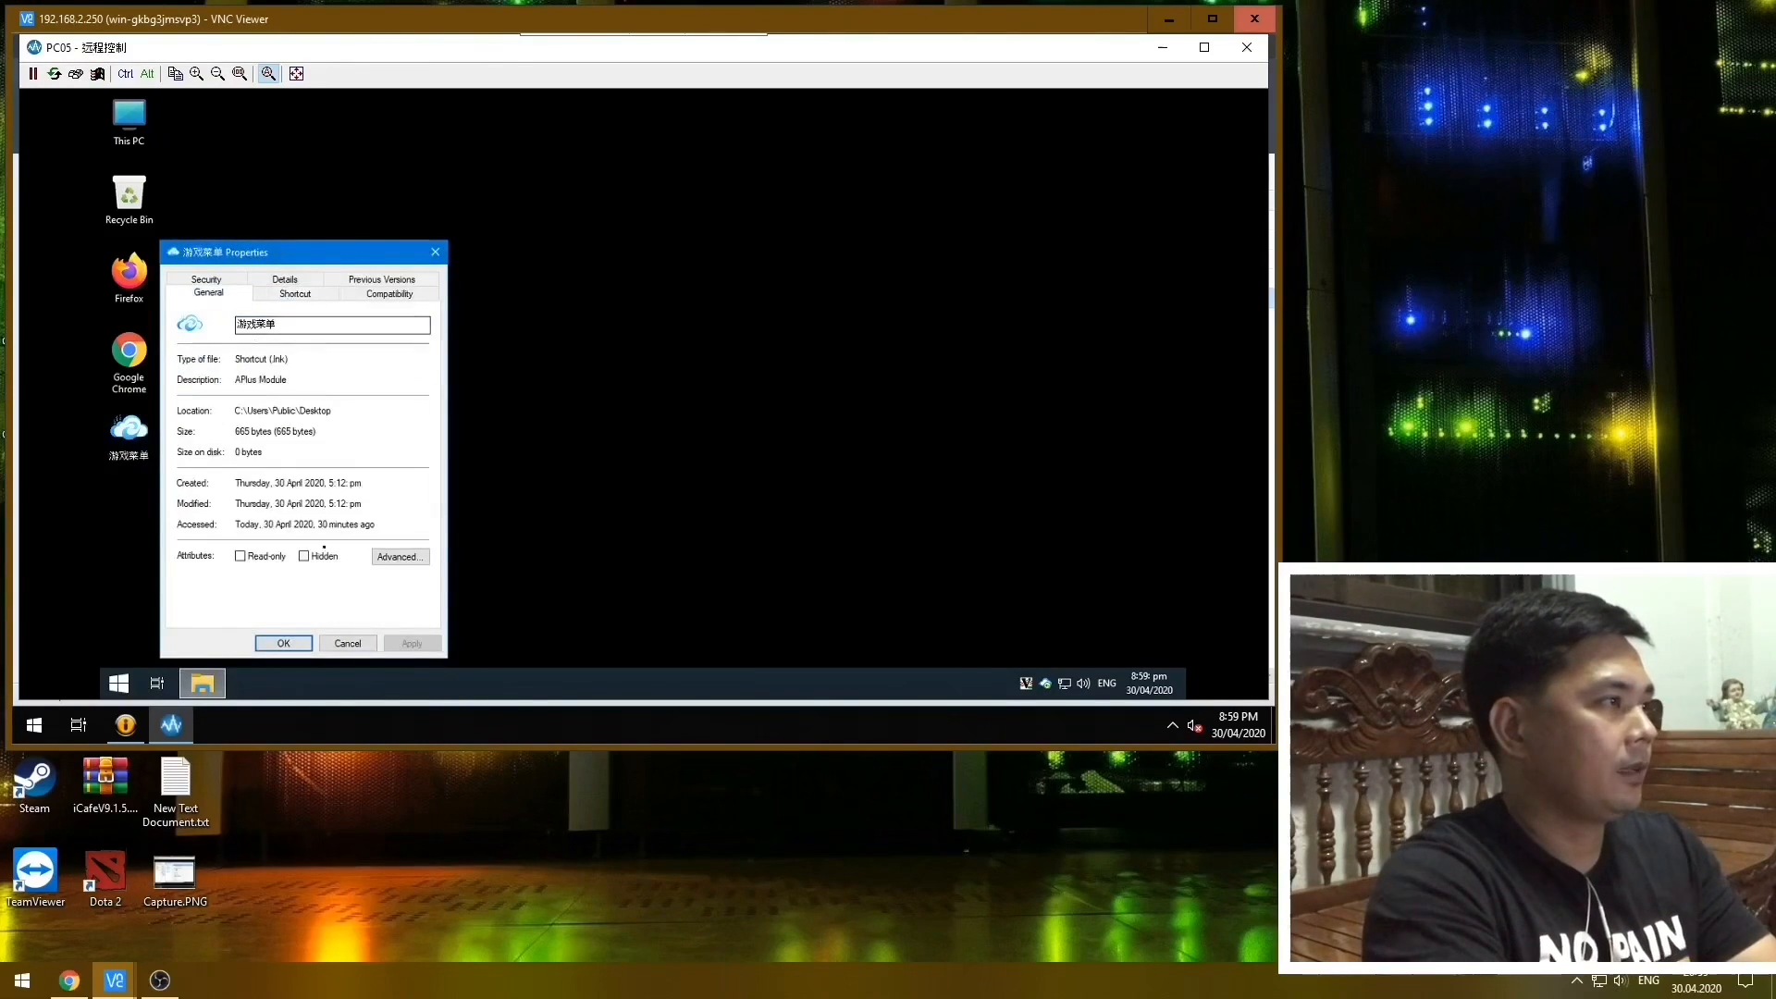
Open the NVIDIA Control Panel on PC05, look over its display tasks and close it.
click(737, 164)
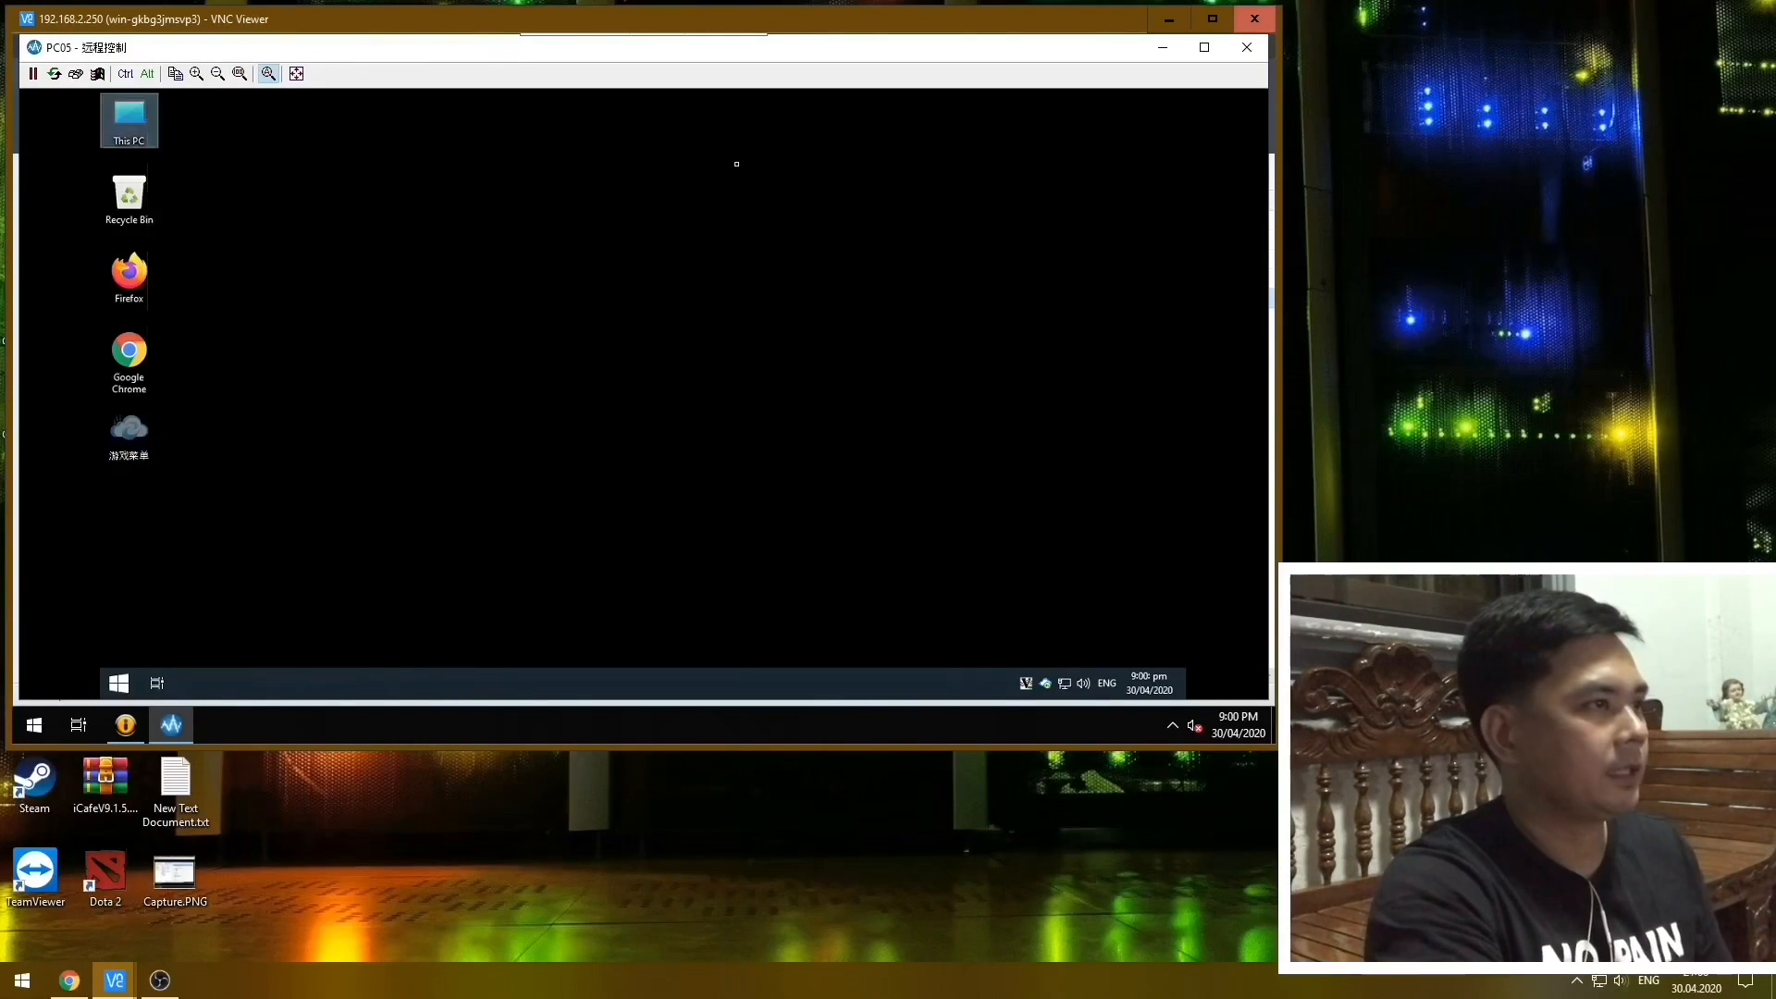
right_click(737, 164)
click(769, 270)
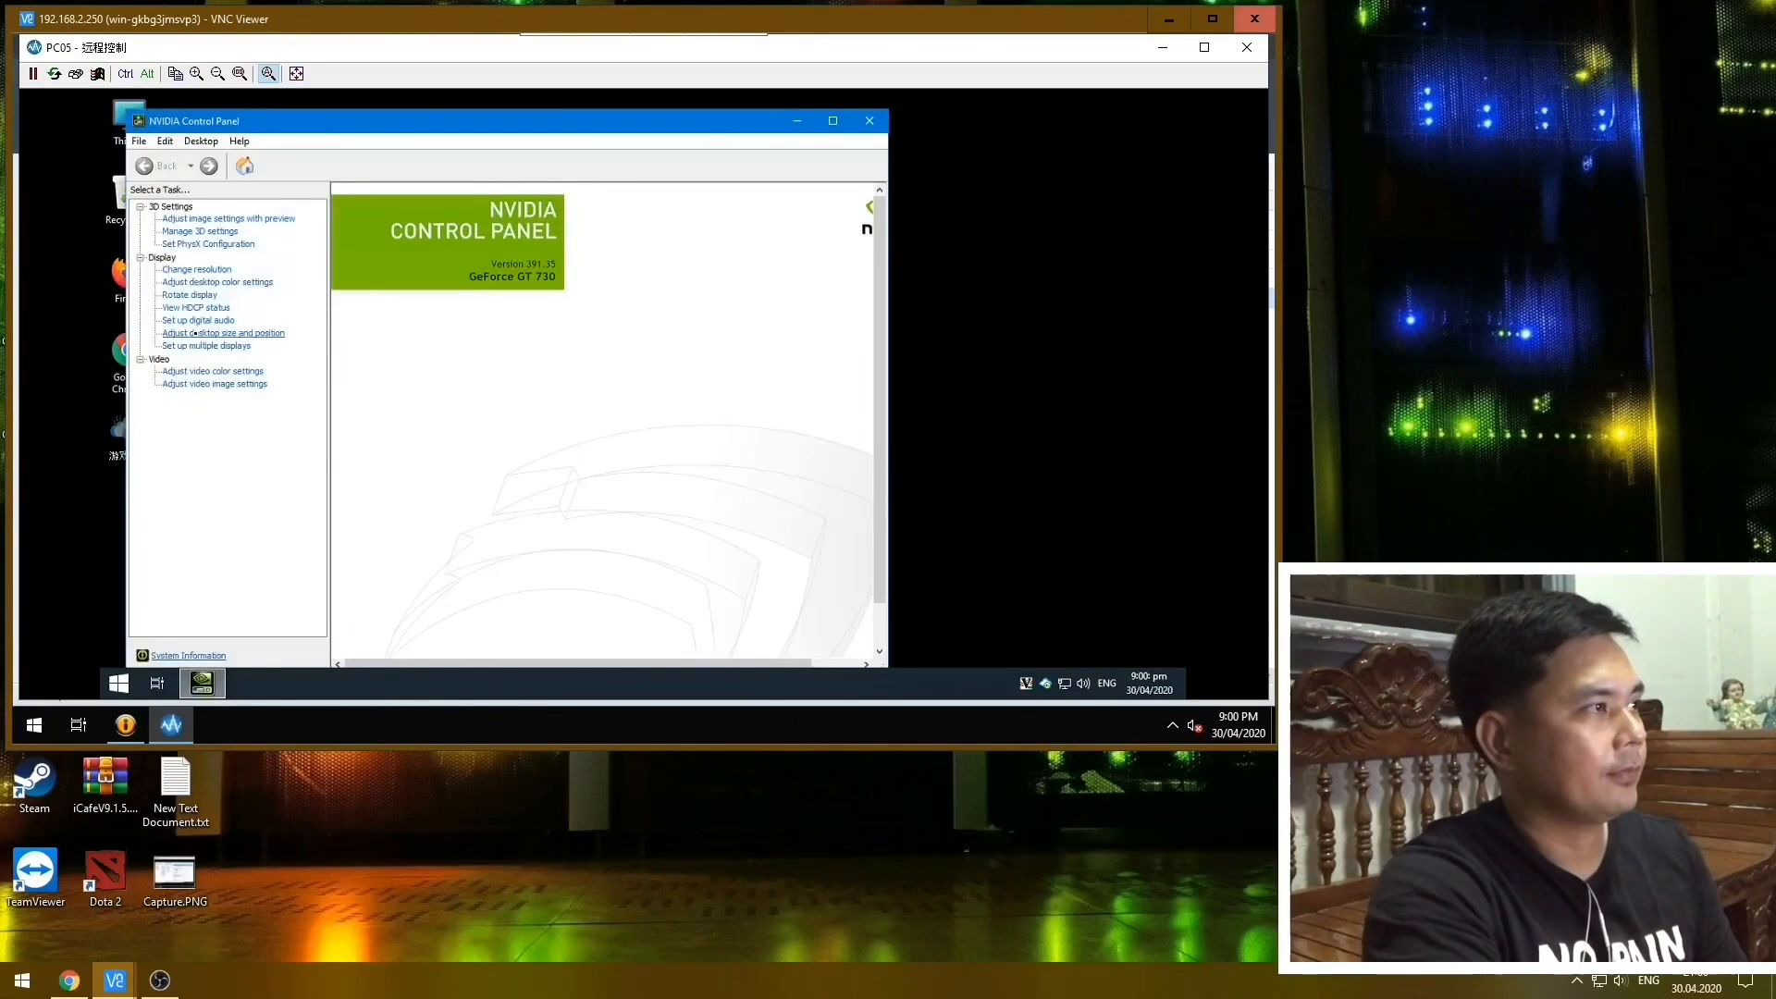
click(195, 306)
click(198, 320)
click(191, 295)
click(198, 321)
click(869, 120)
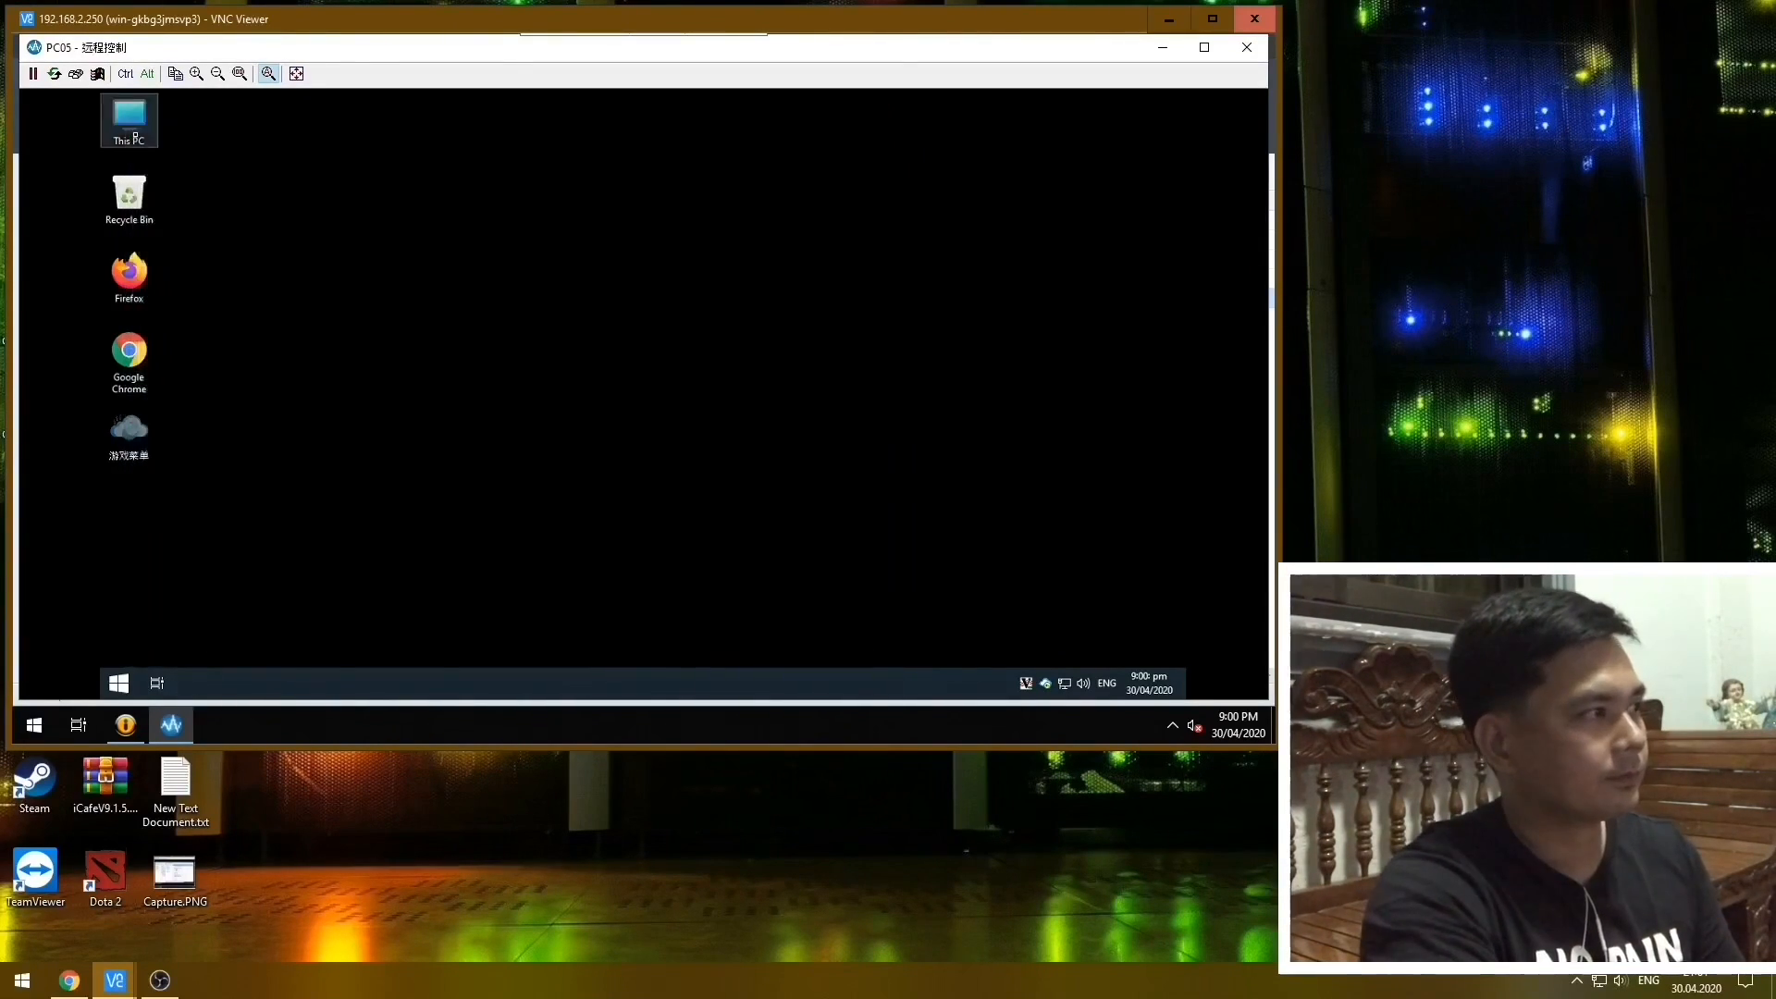
View the system properties of This PC on PC05, then close them and end the remote session.
key(super)
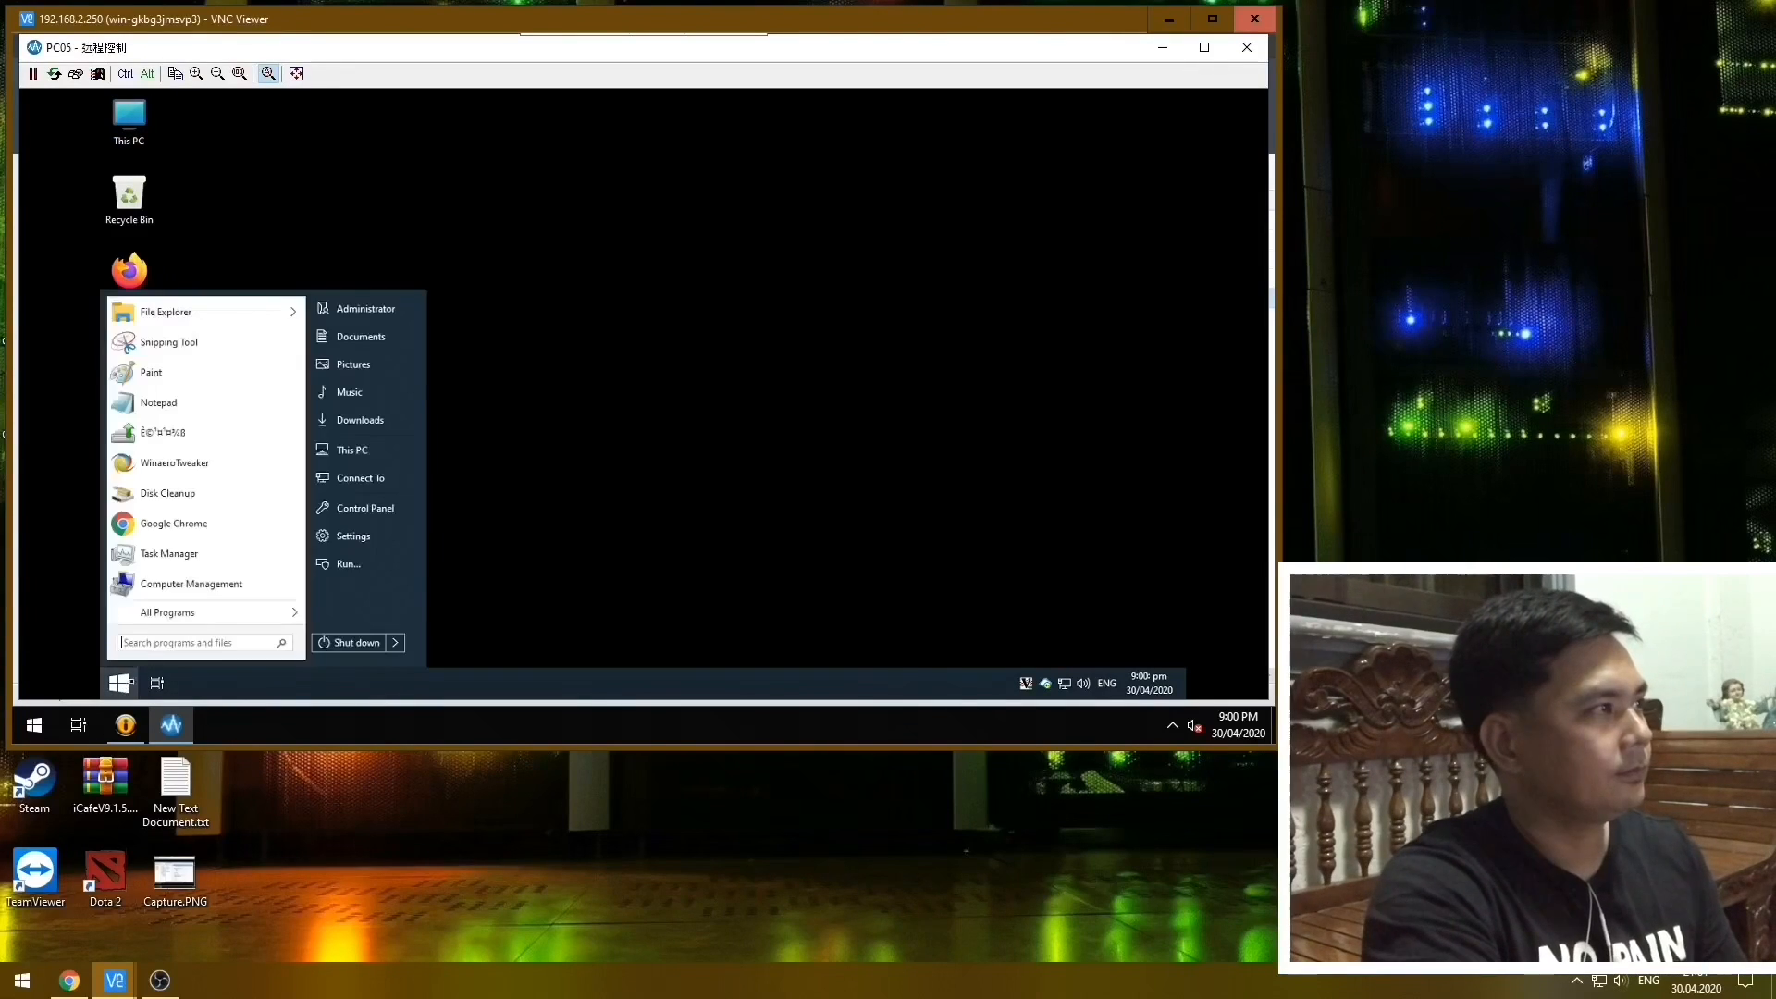
click(474, 420)
right_click(138, 135)
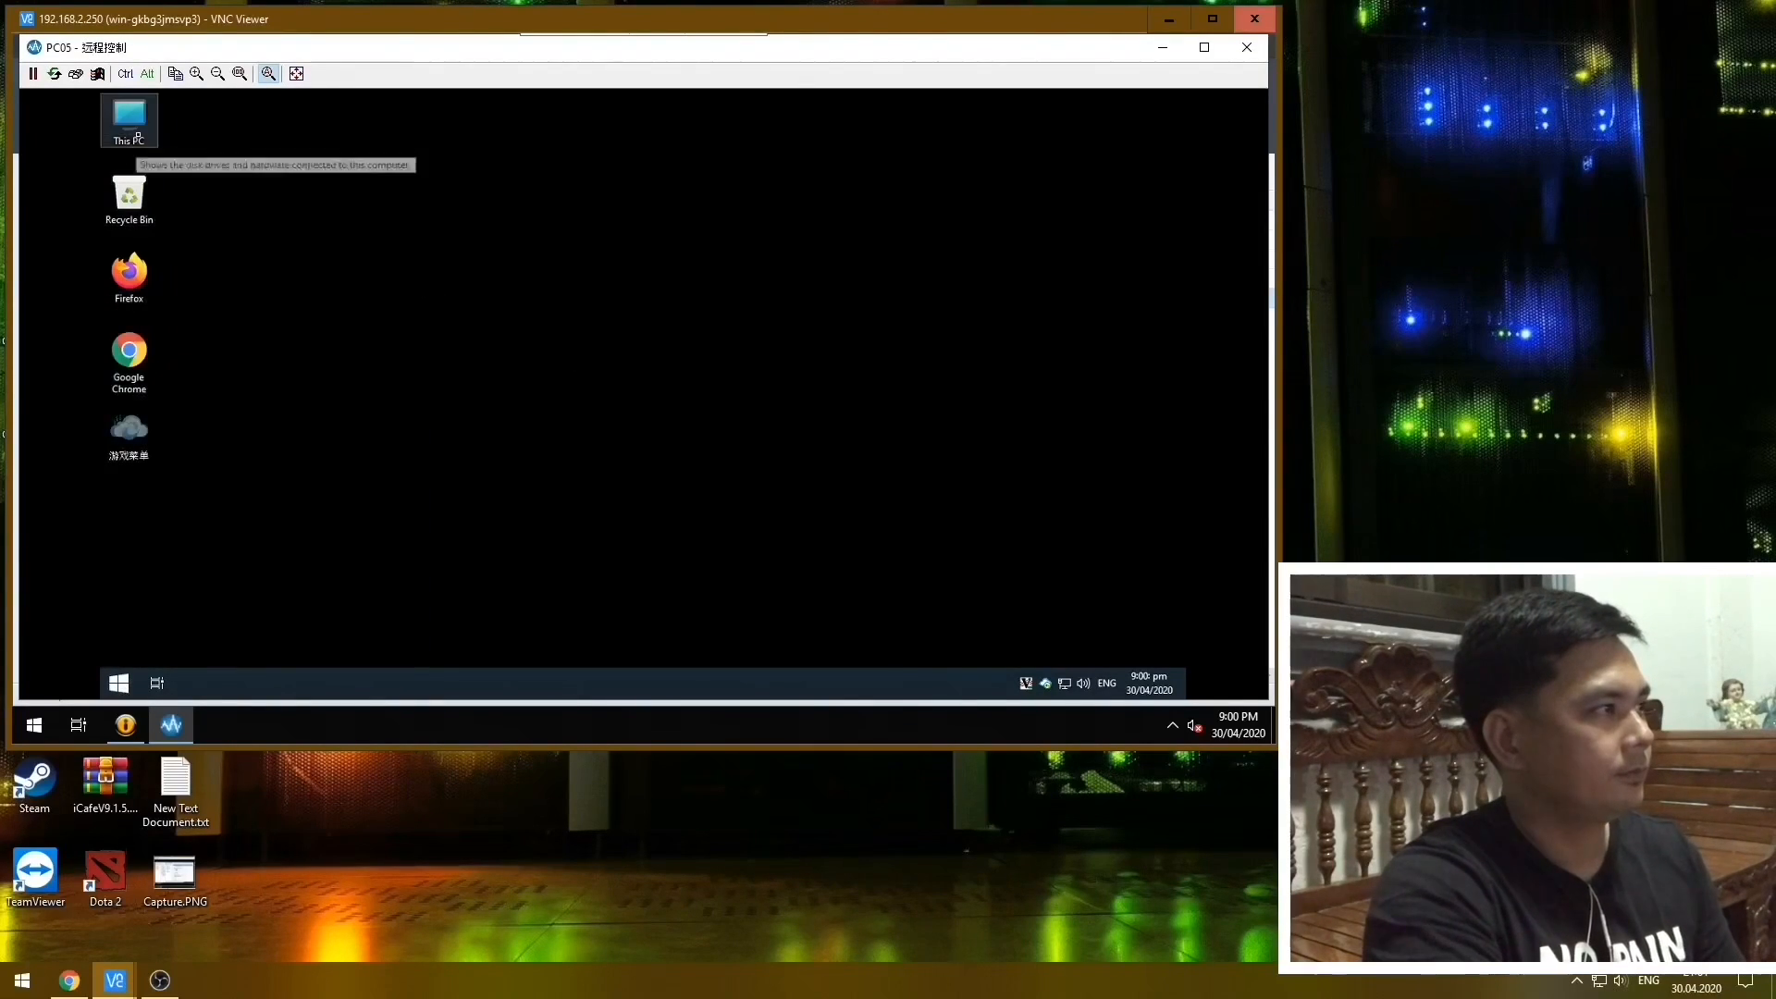
click(499, 162)
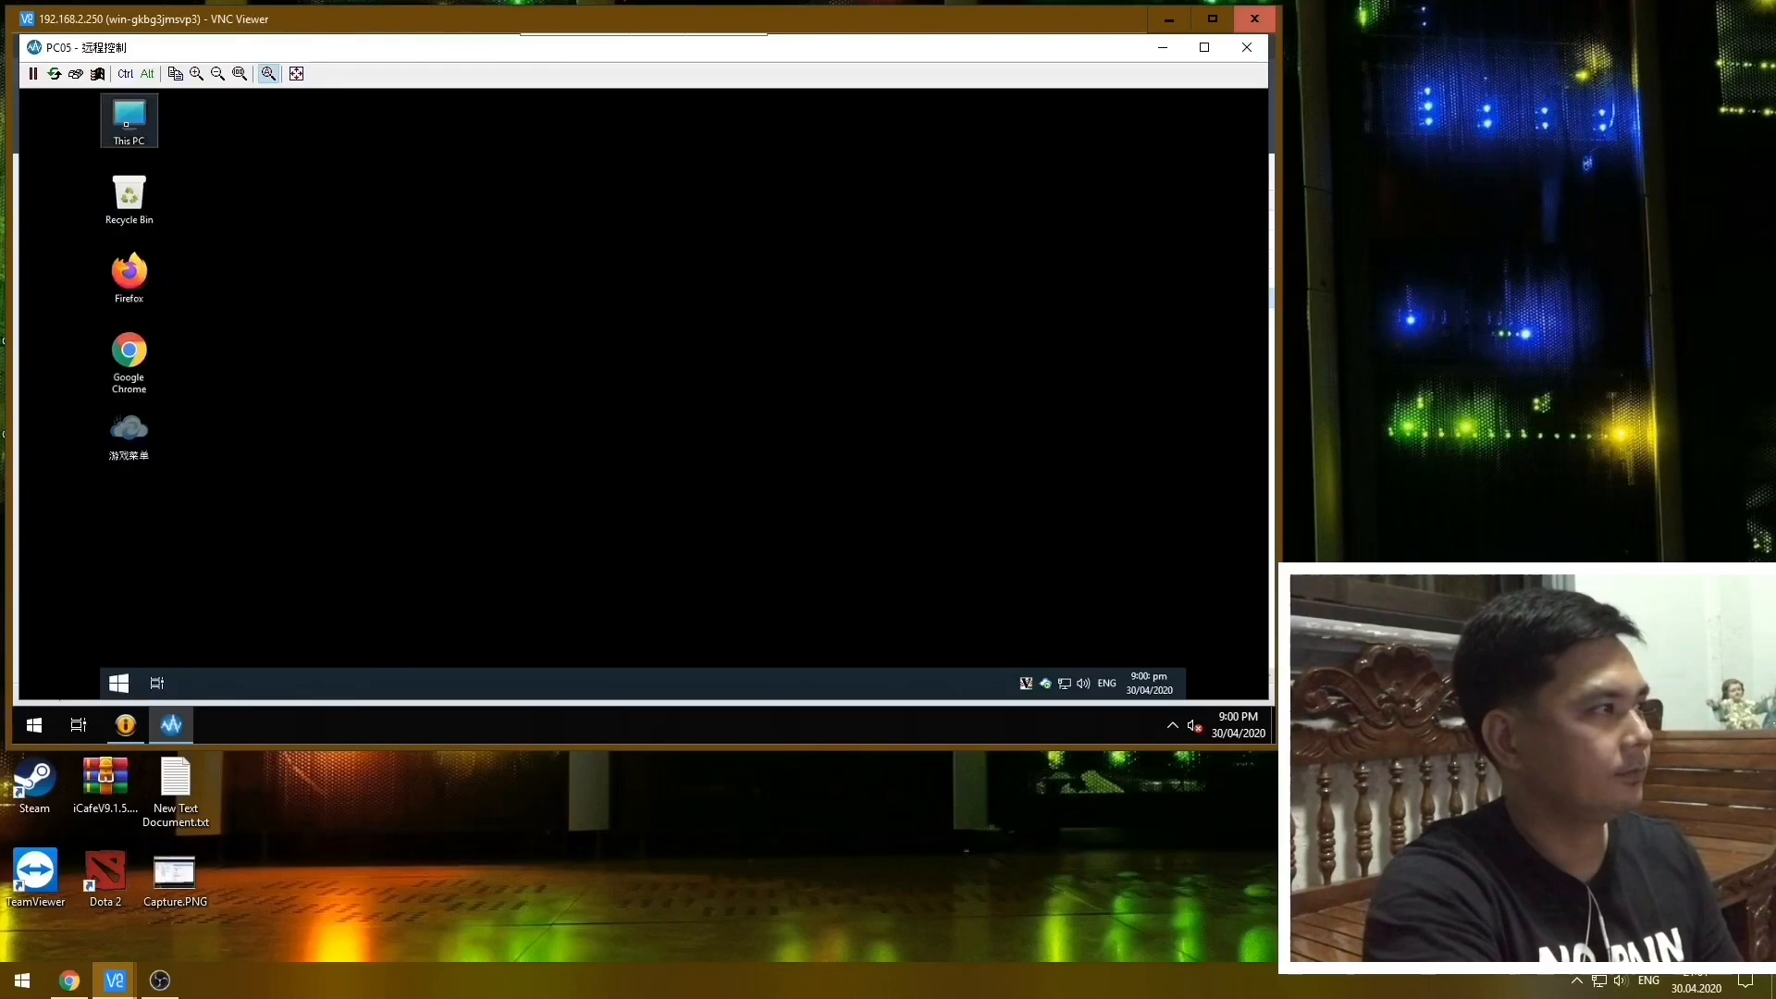
right_click(137, 123)
click(185, 329)
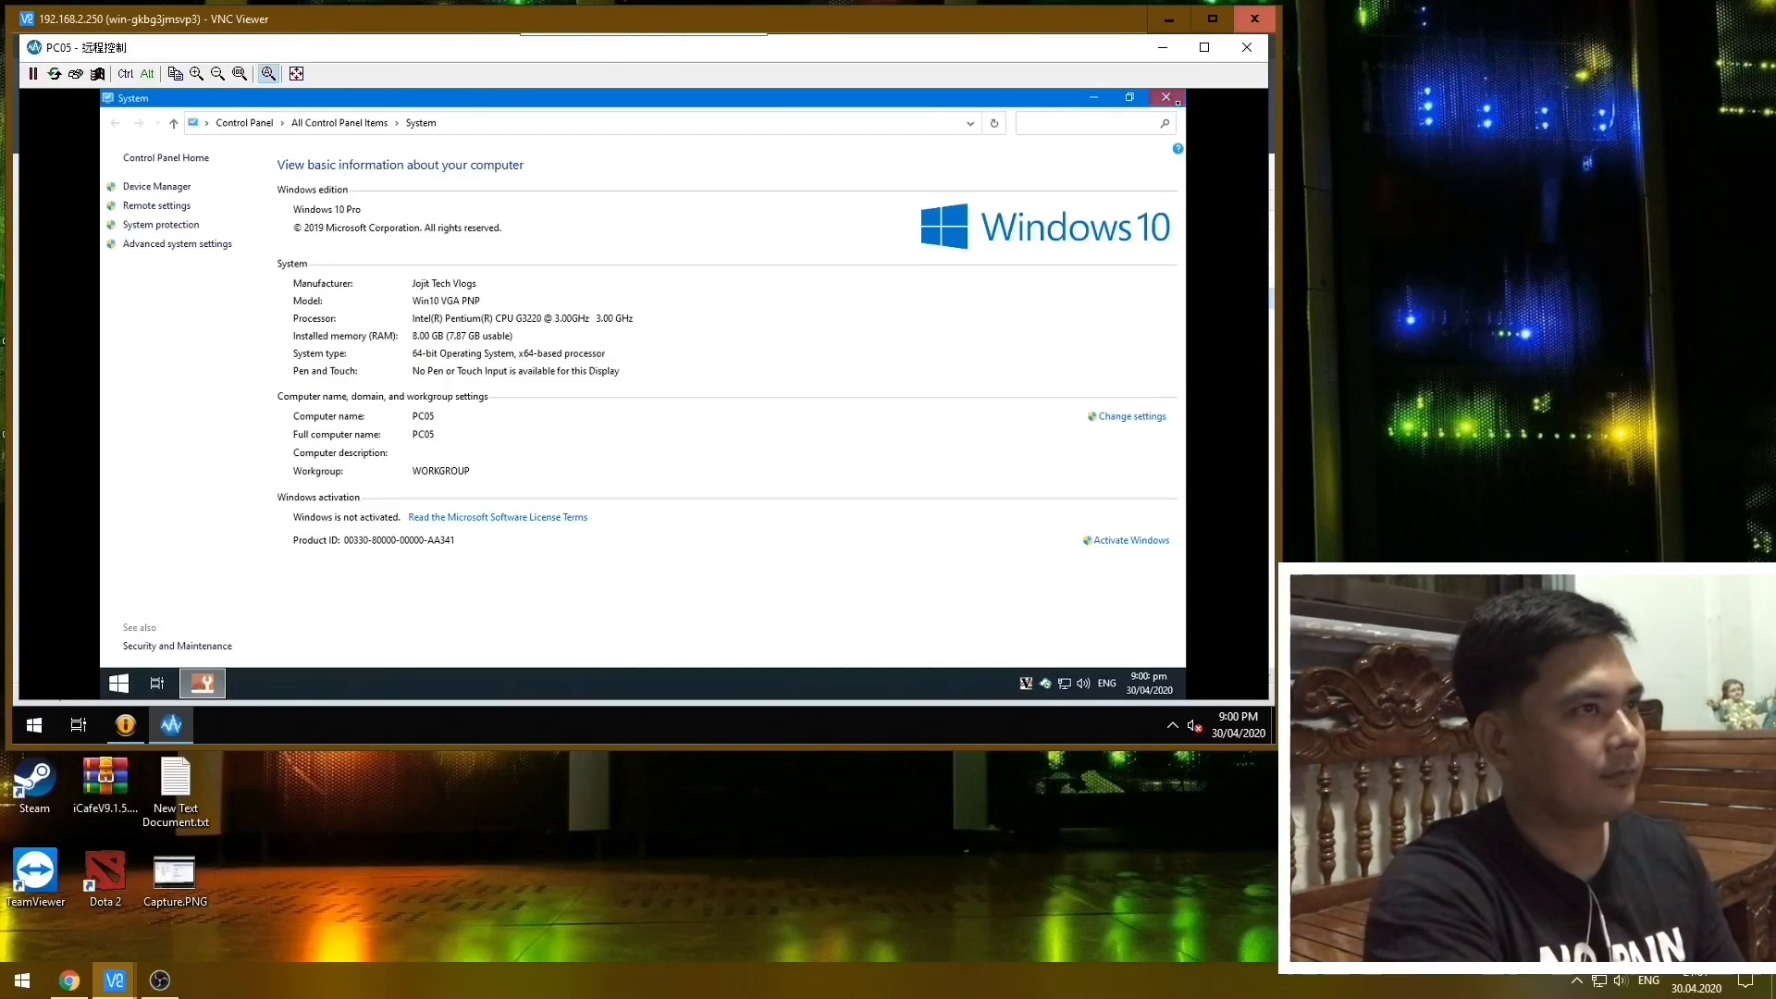
click(1165, 98)
click(1247, 47)
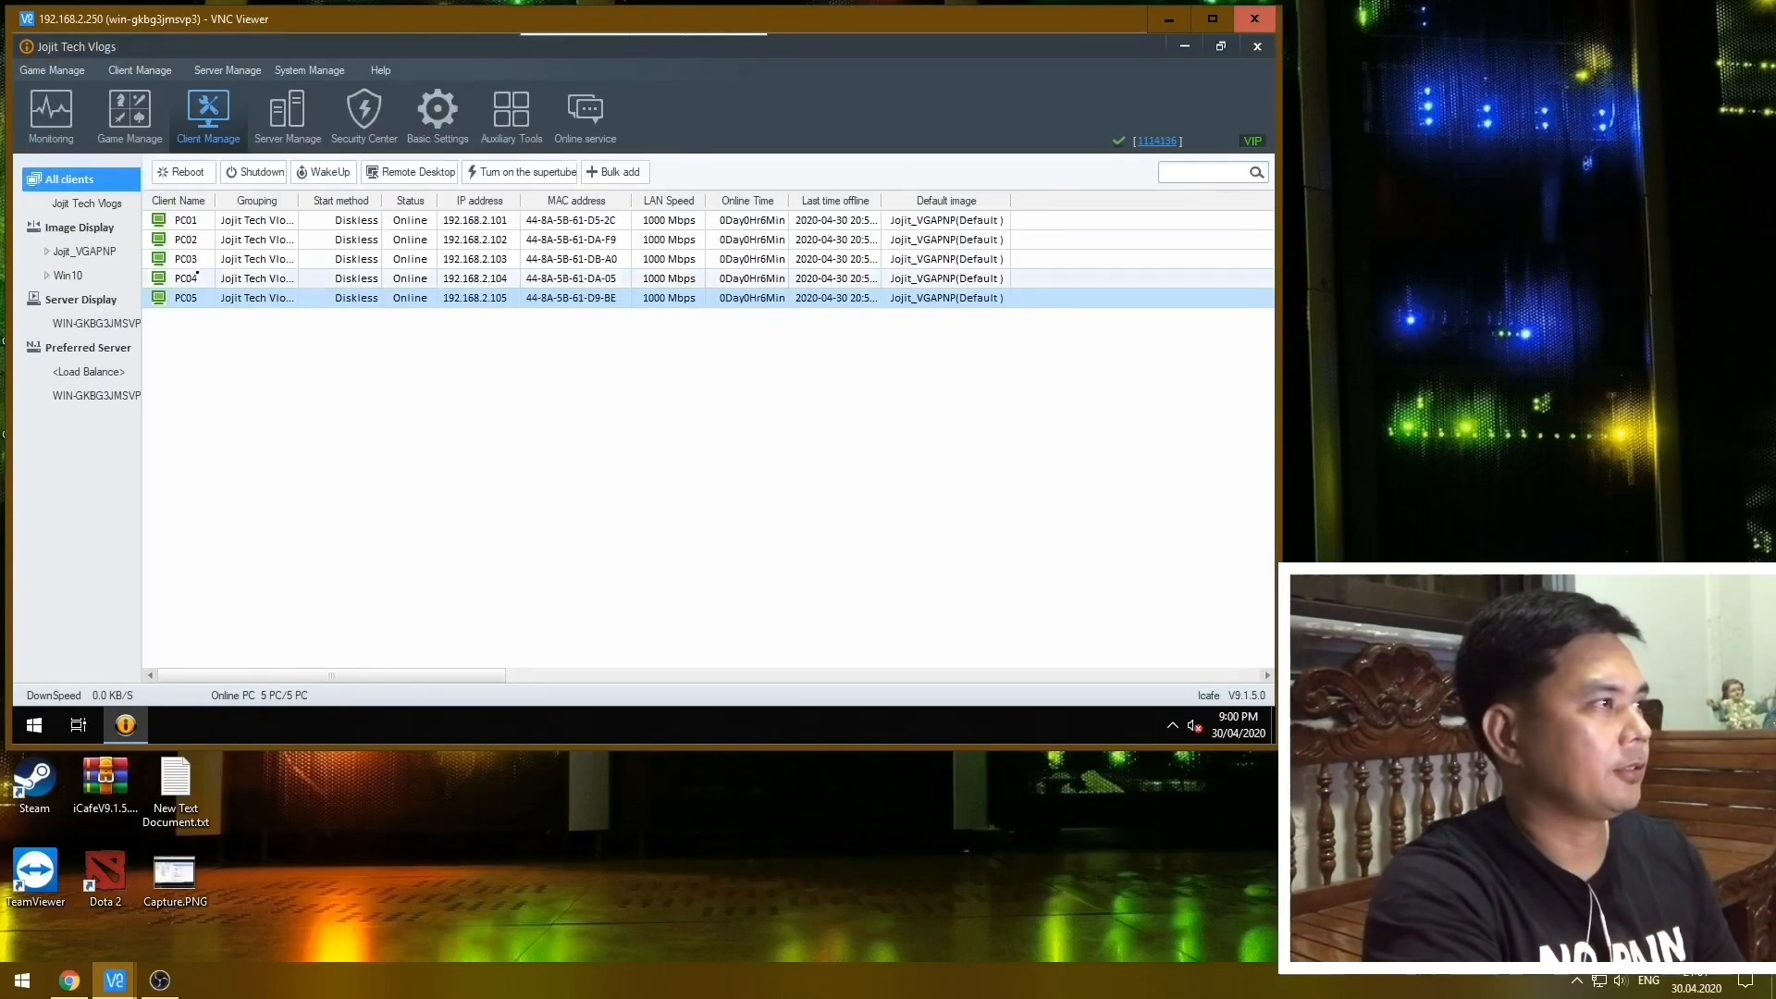
Open a remote desktop session to client PC04, check its desktop and close the session.
right_click(188, 279)
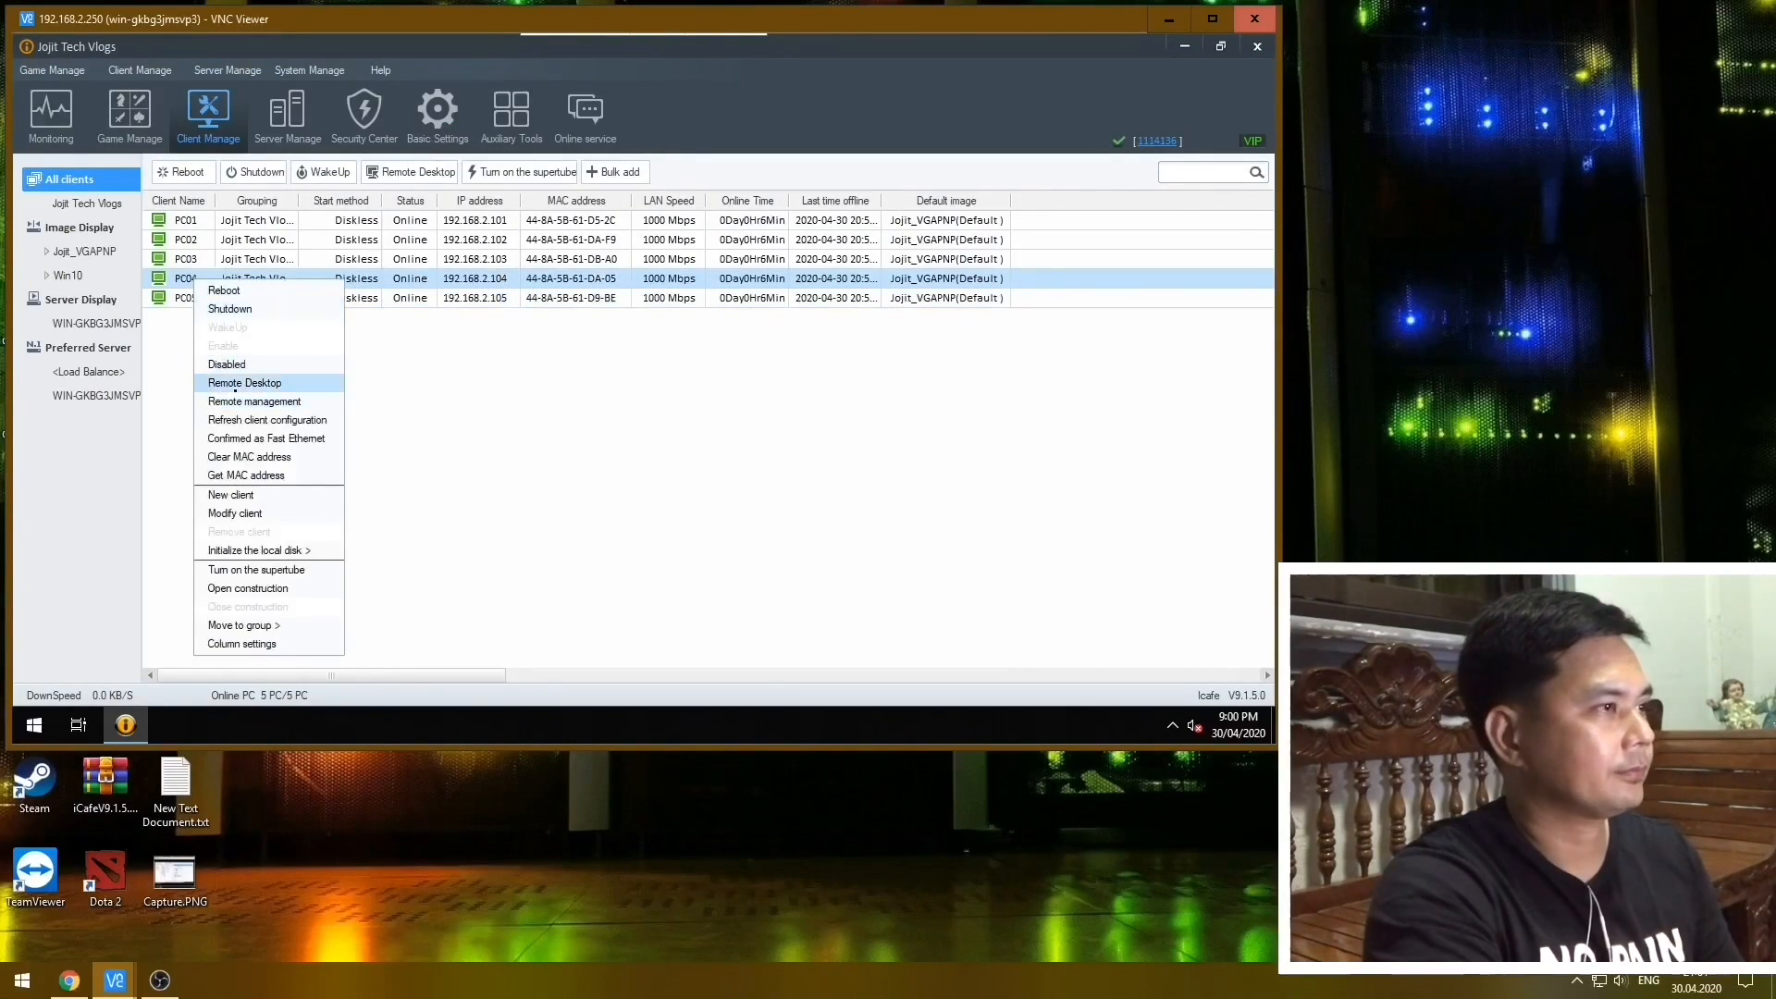
click(294, 383)
click(652, 497)
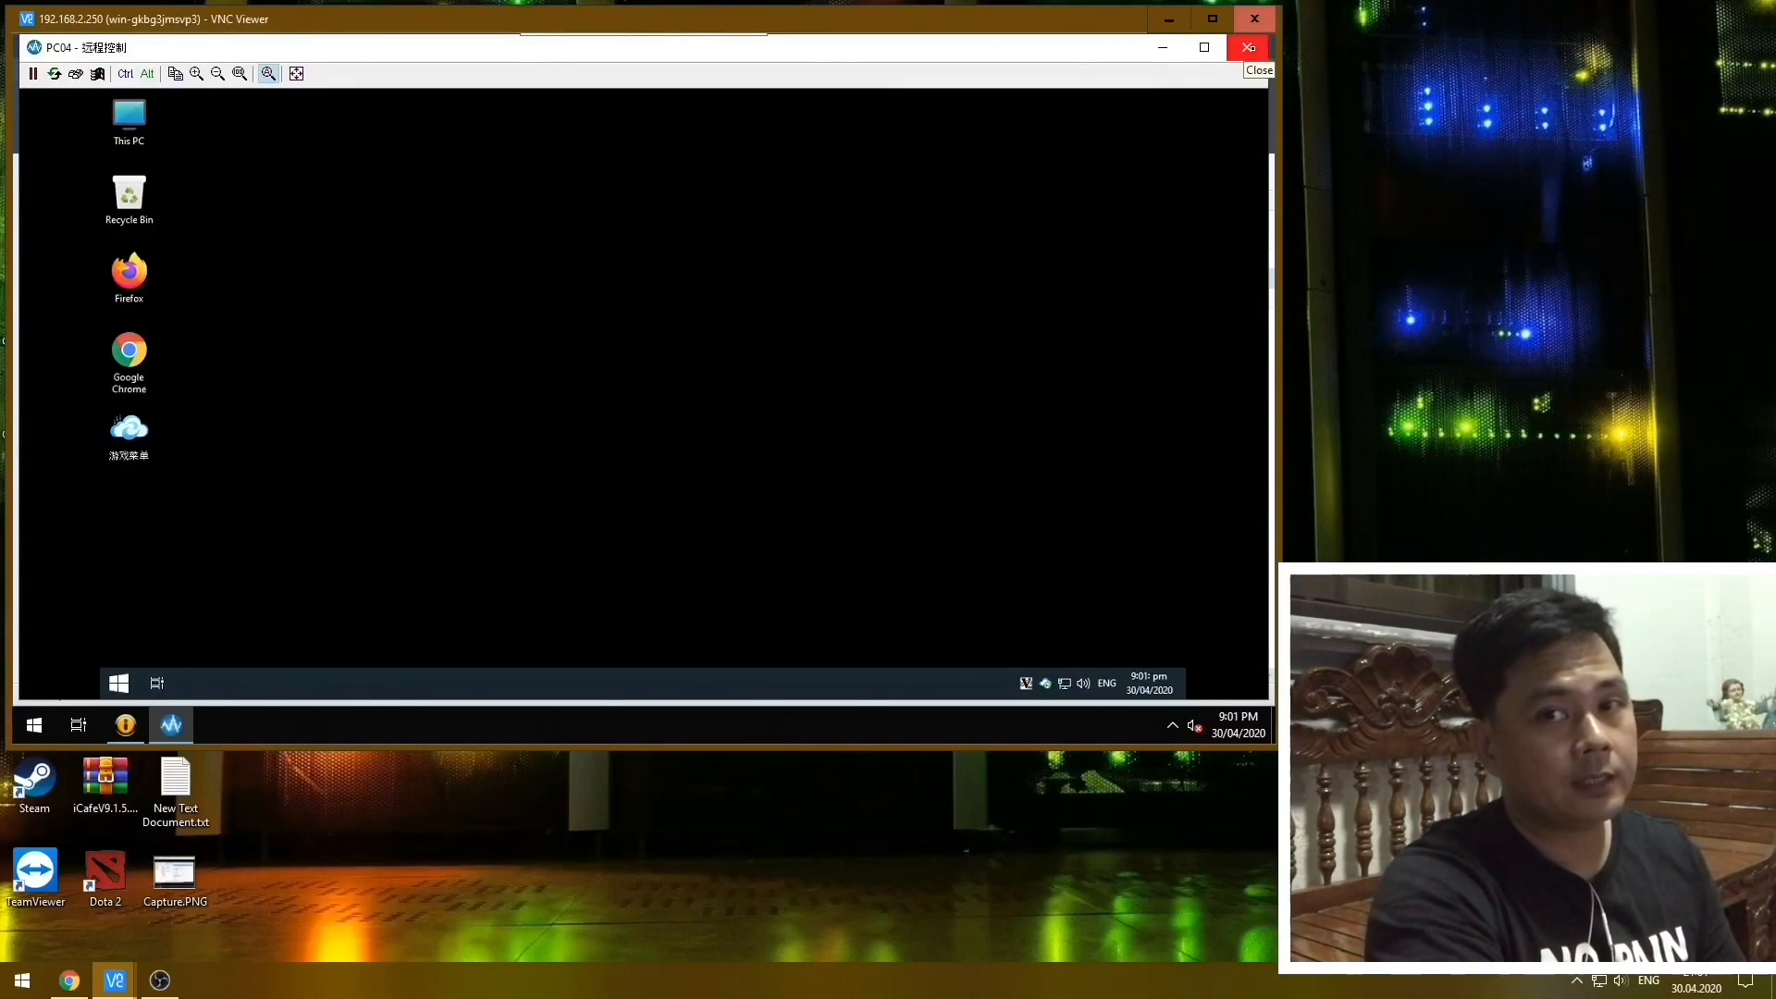
click(1250, 47)
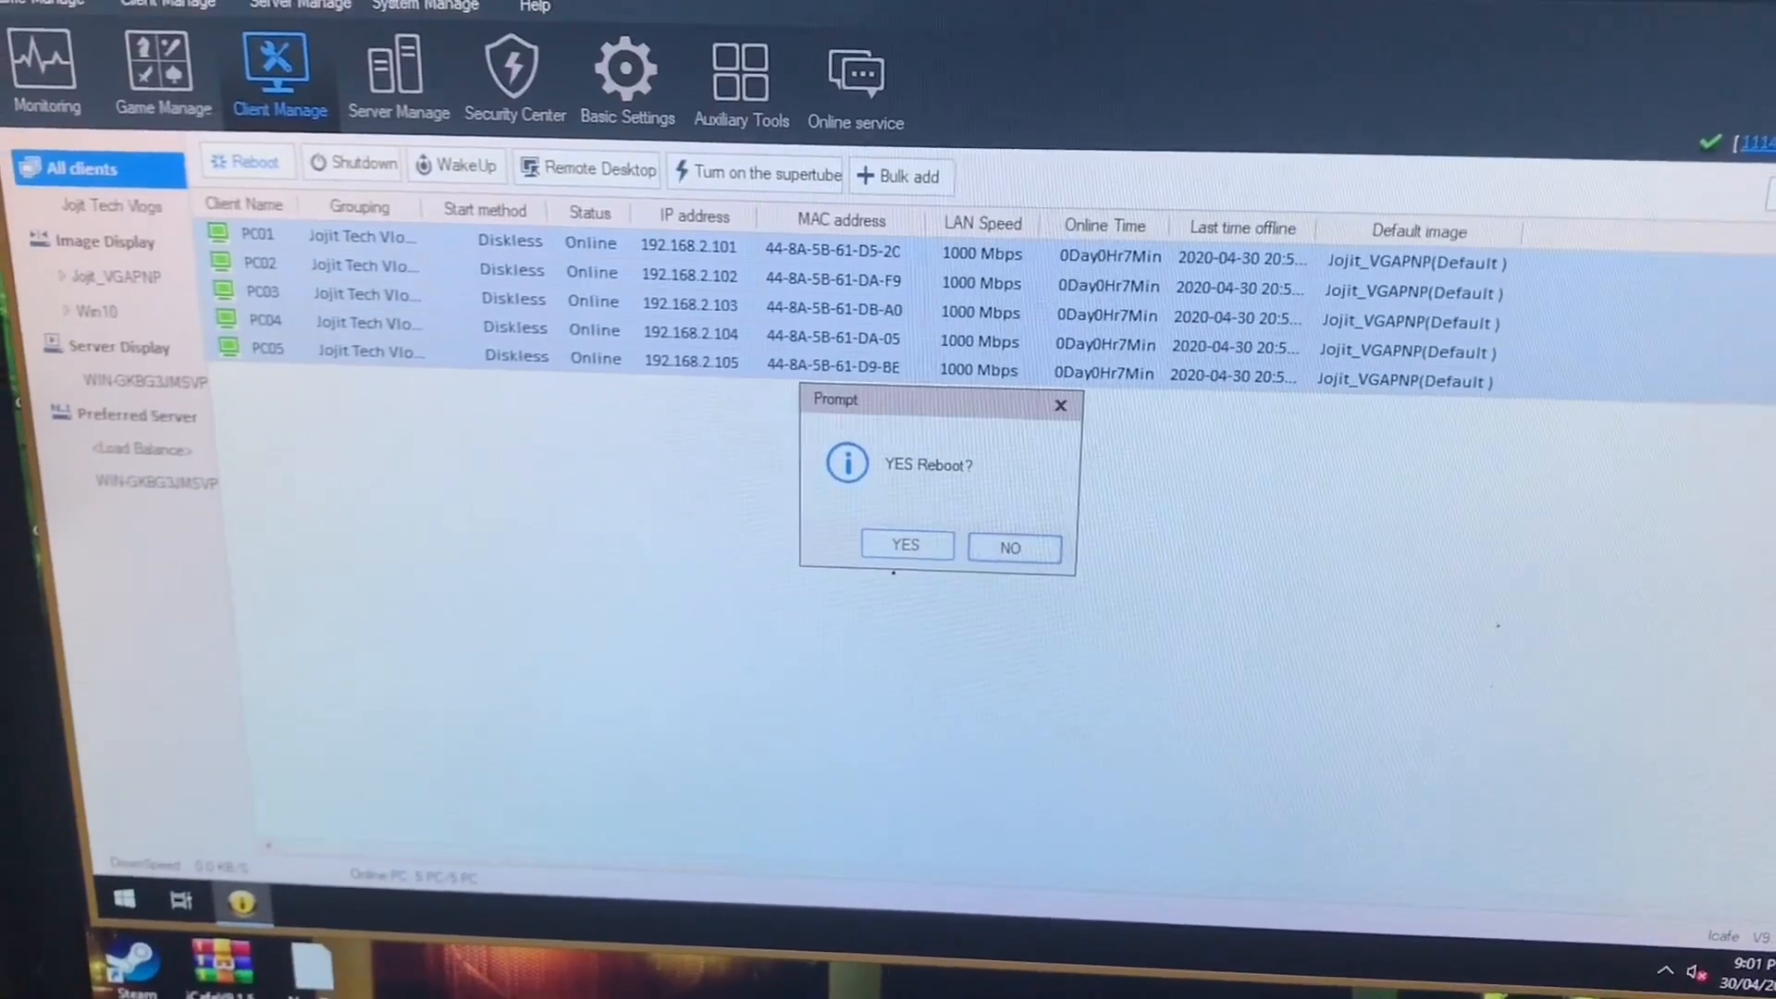
Reboot all clients PC01 to PC05 and confirm.
click(932, 528)
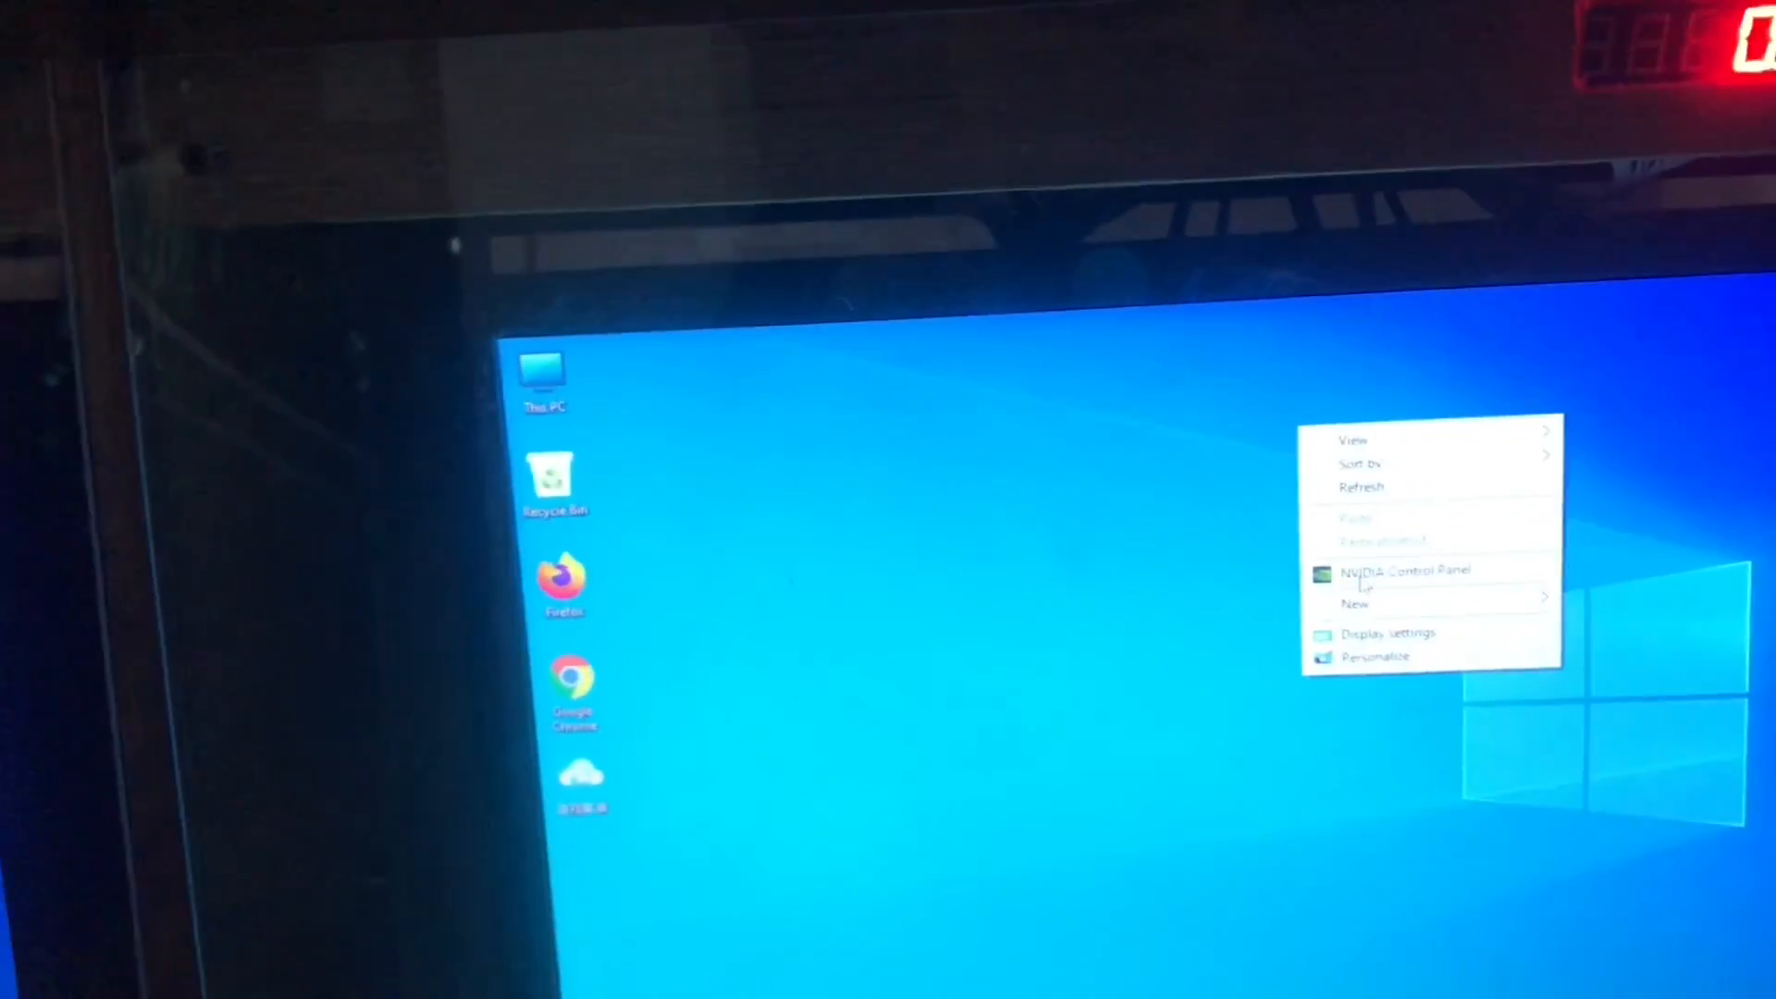
click(1365, 582)
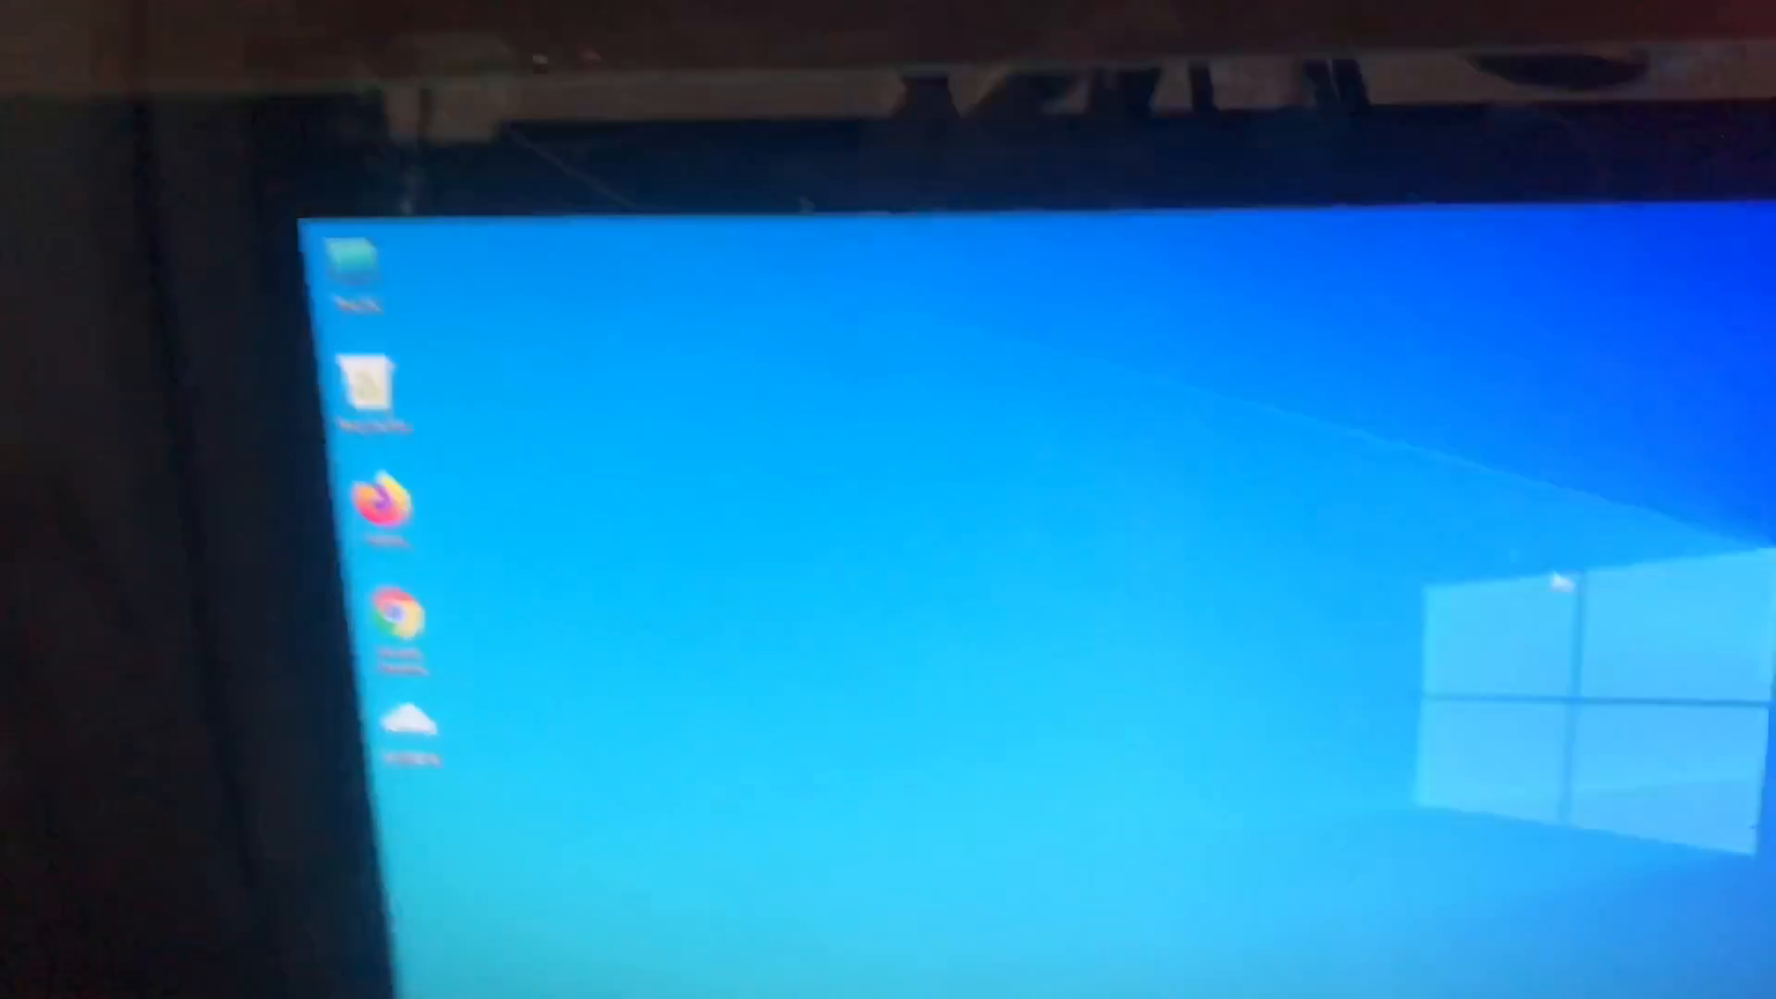
right_click(1436, 474)
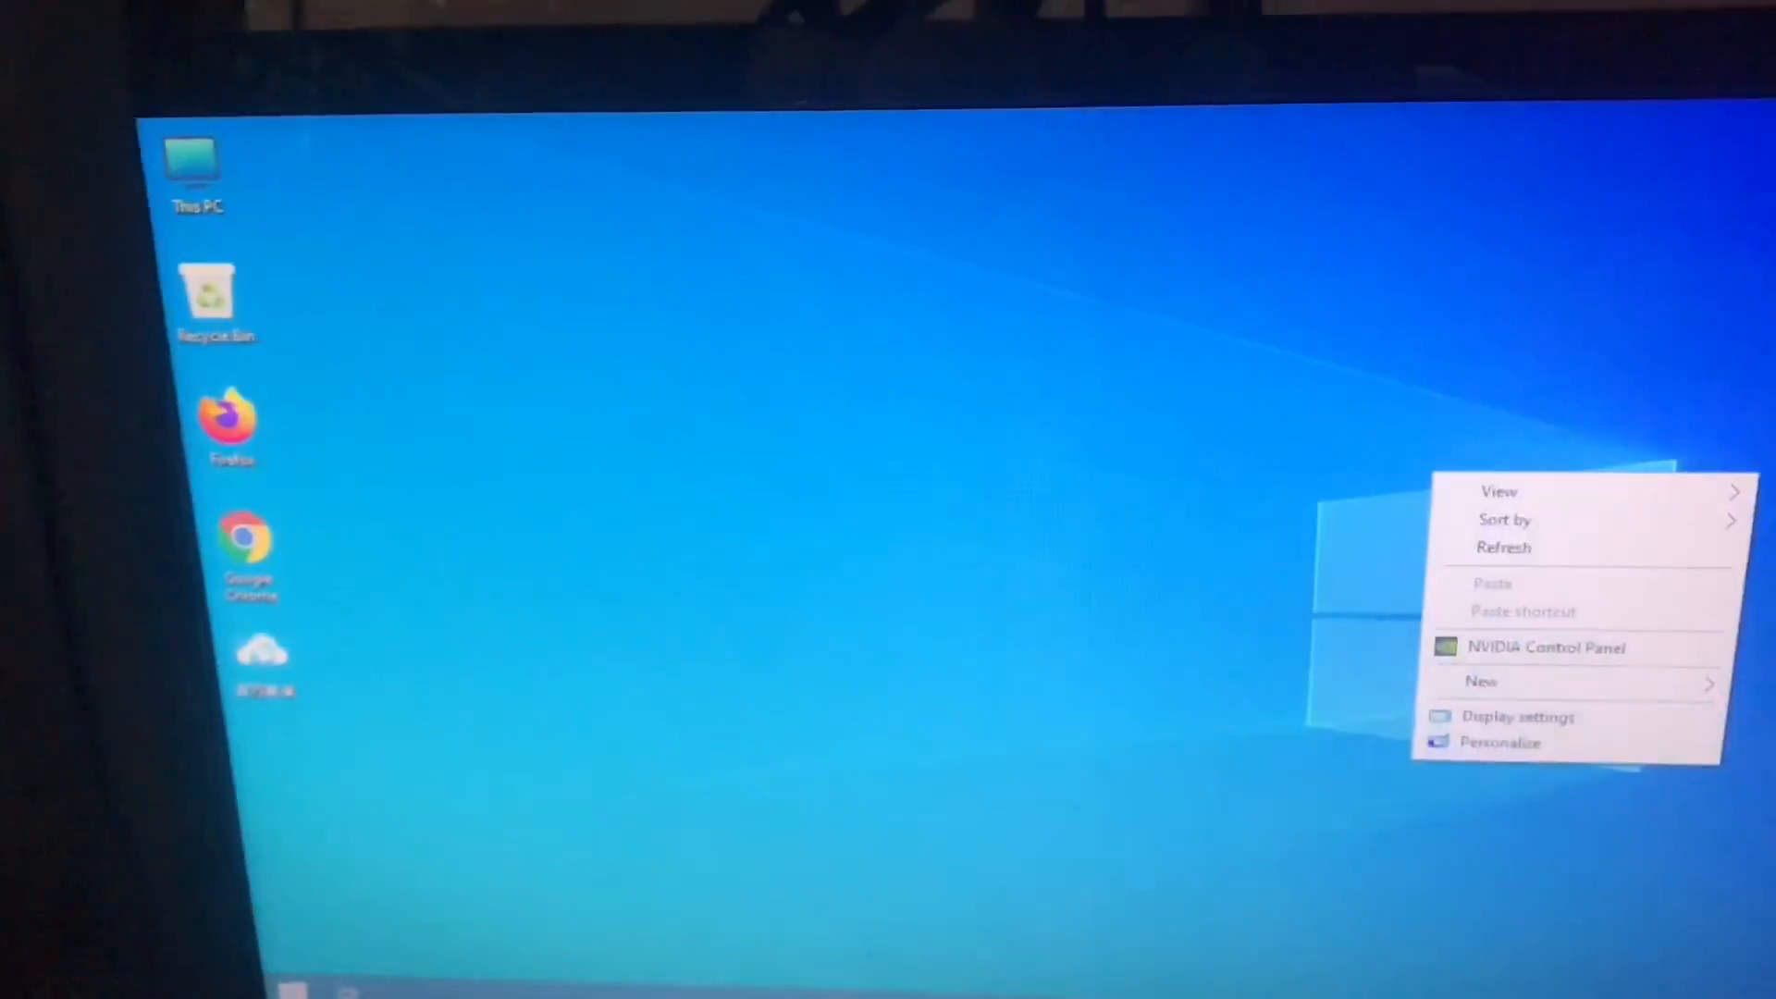
click(1458, 652)
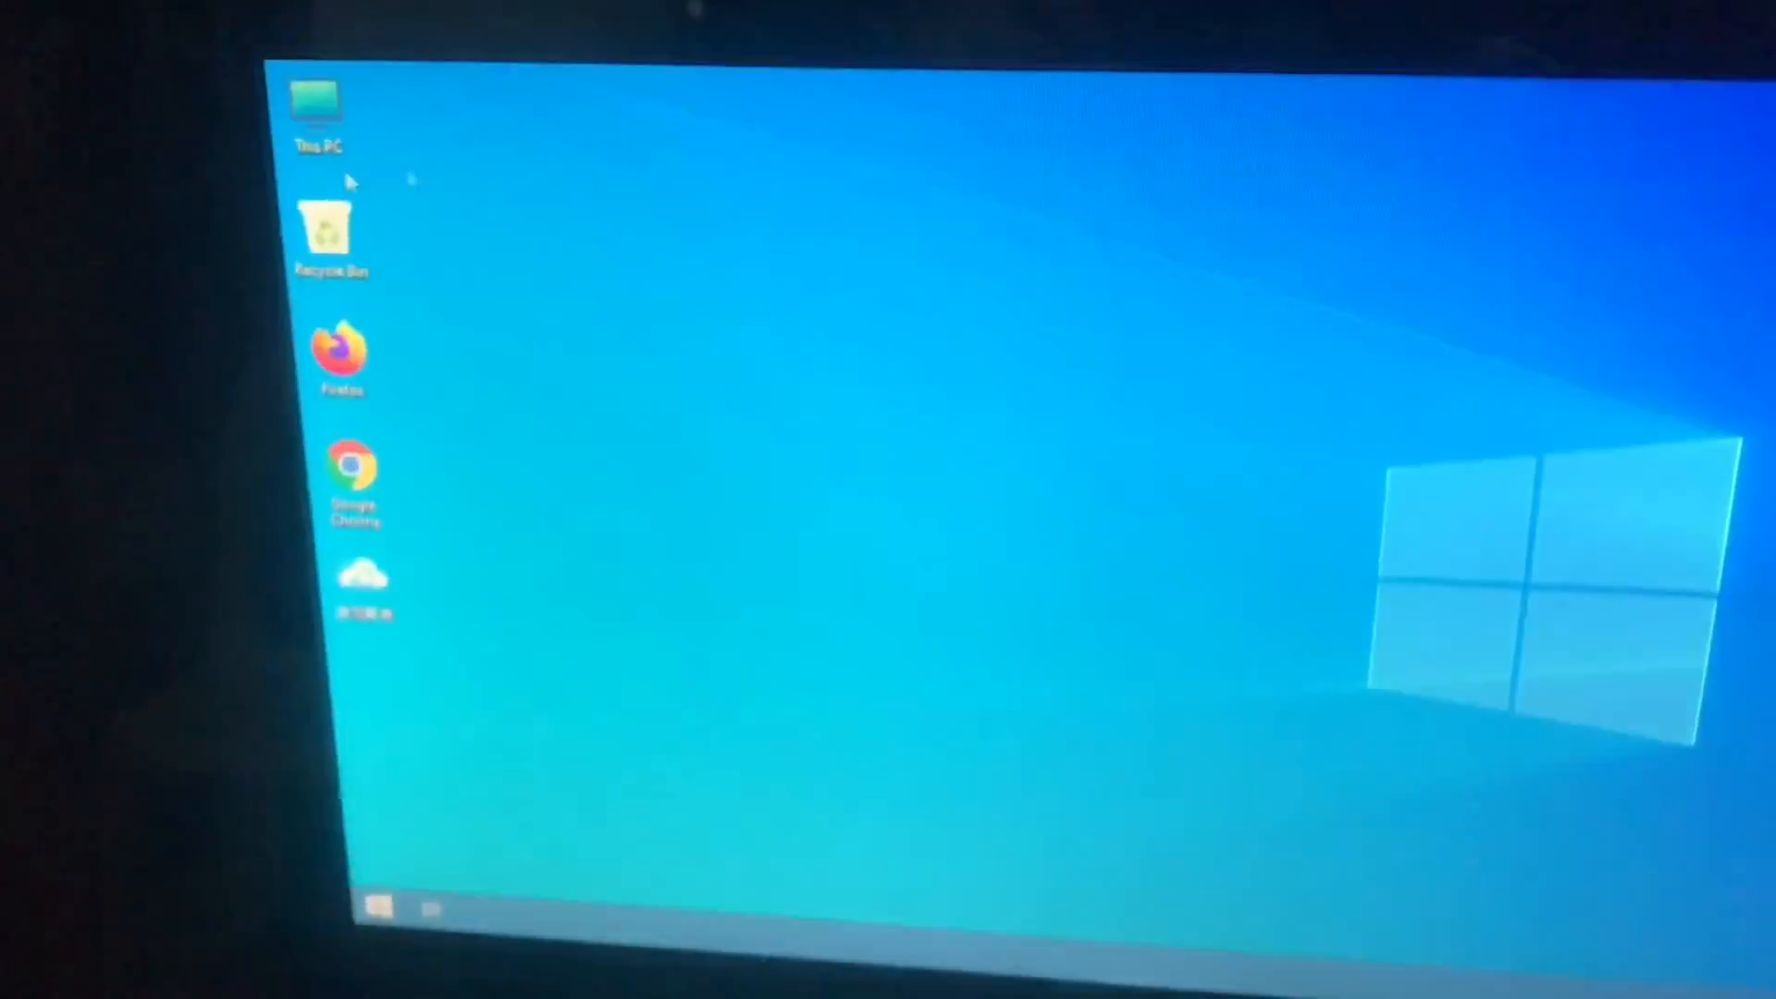
right_click(750, 200)
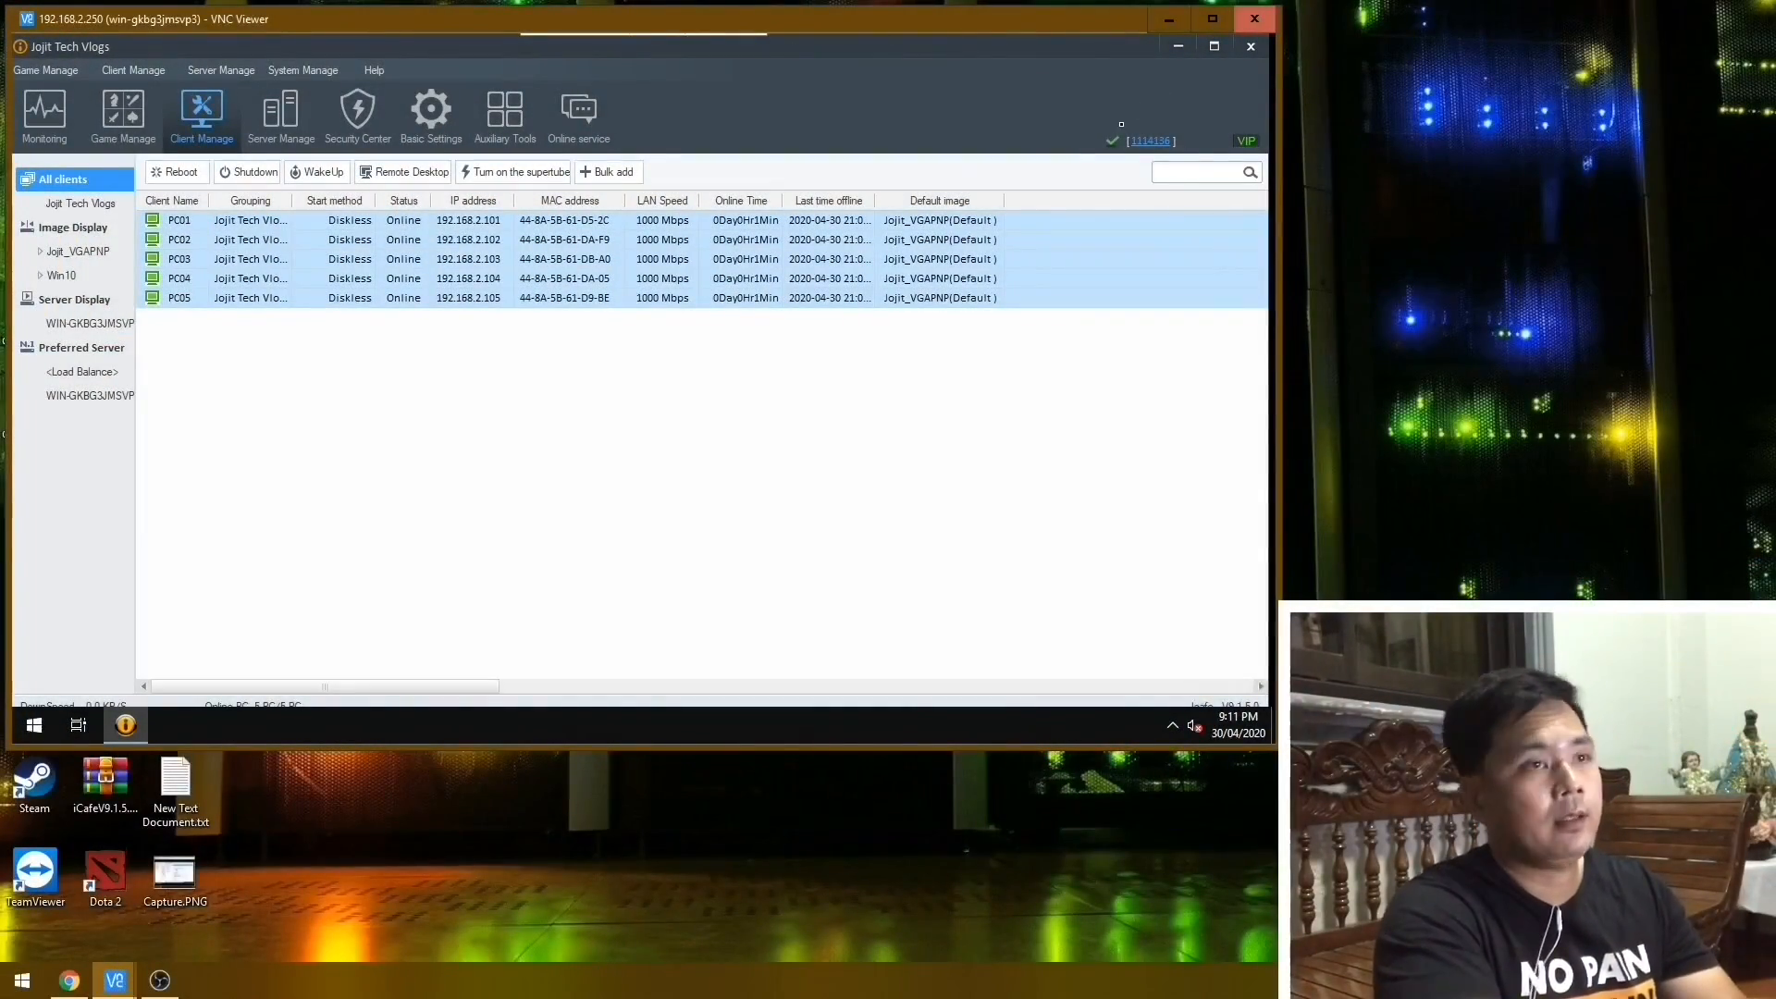
View the internet cafe account details and the Change account dialog, then close both without changes.
click(1153, 142)
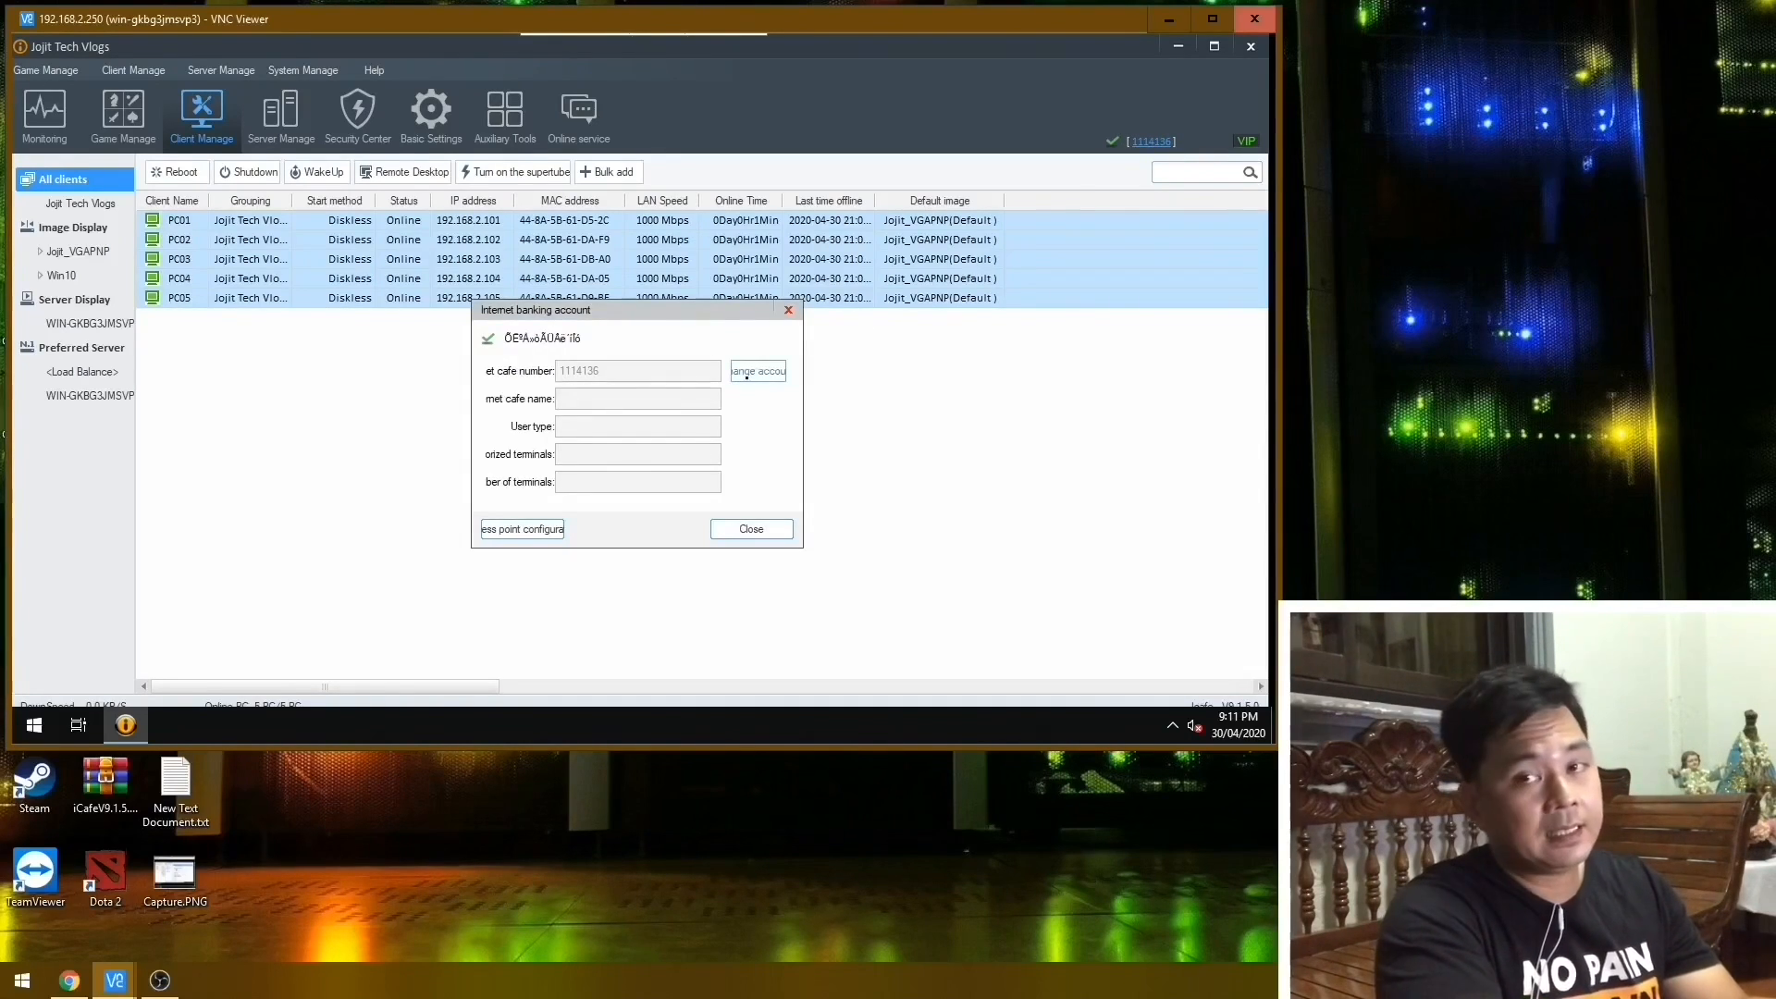
click(746, 374)
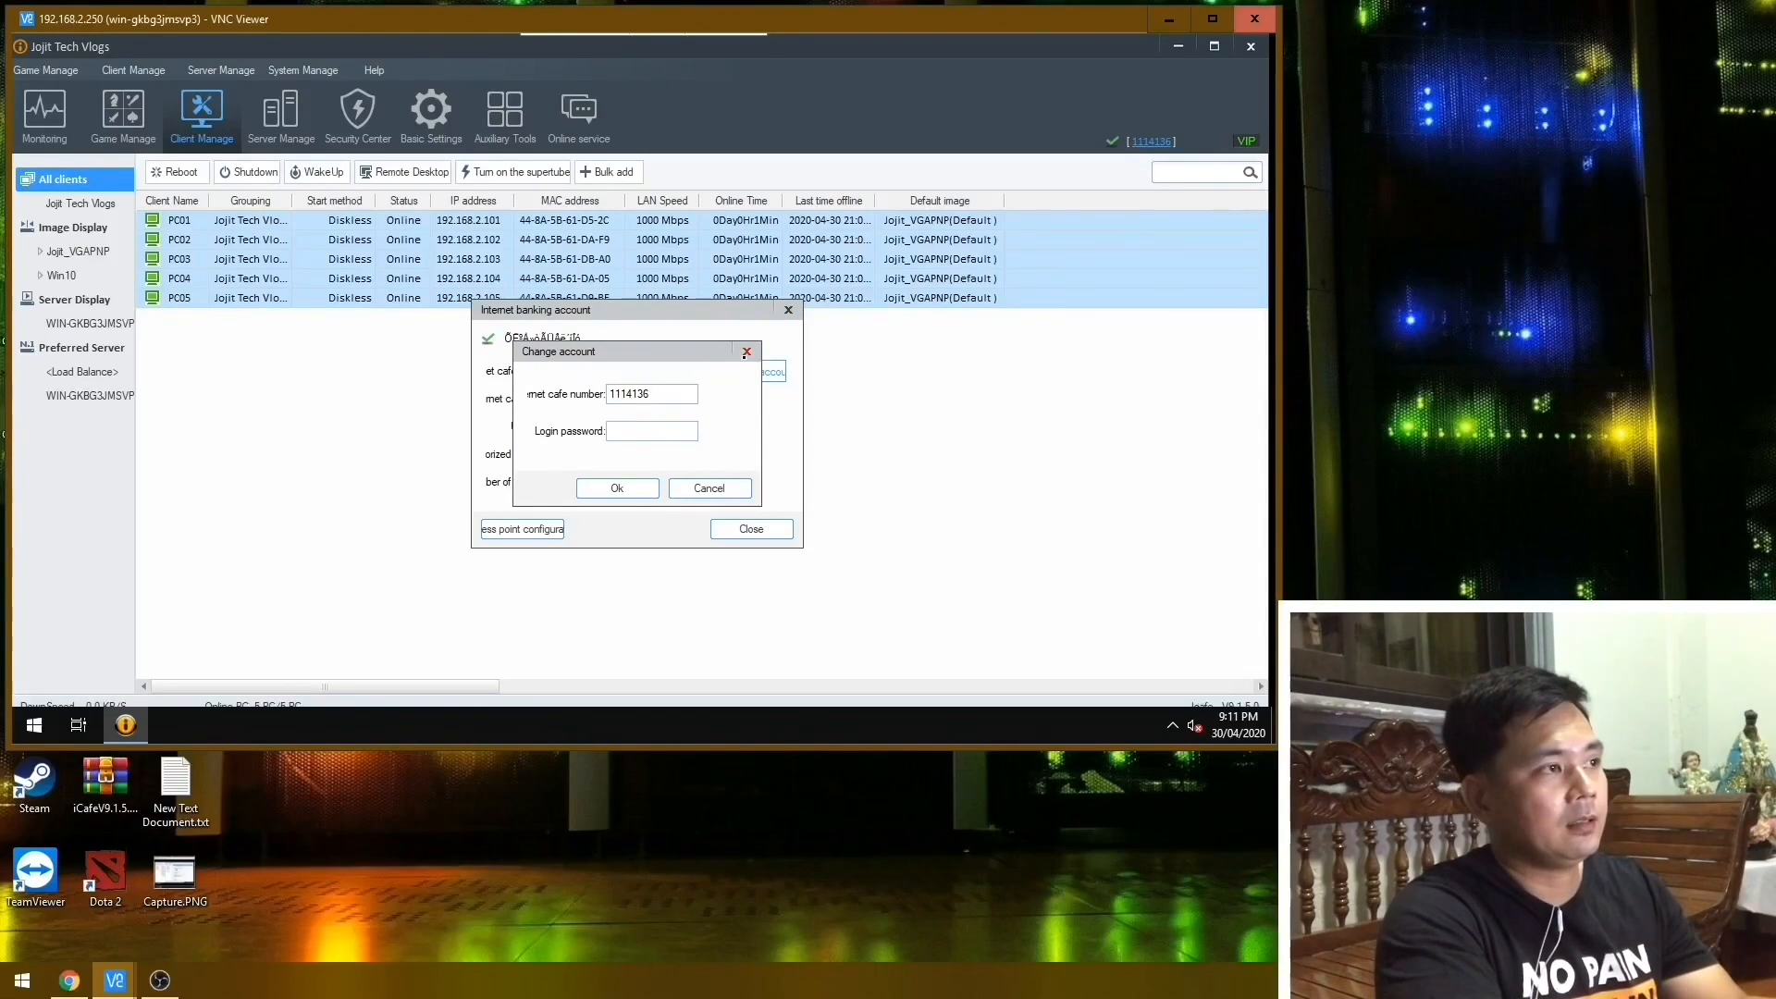
click(747, 351)
click(785, 312)
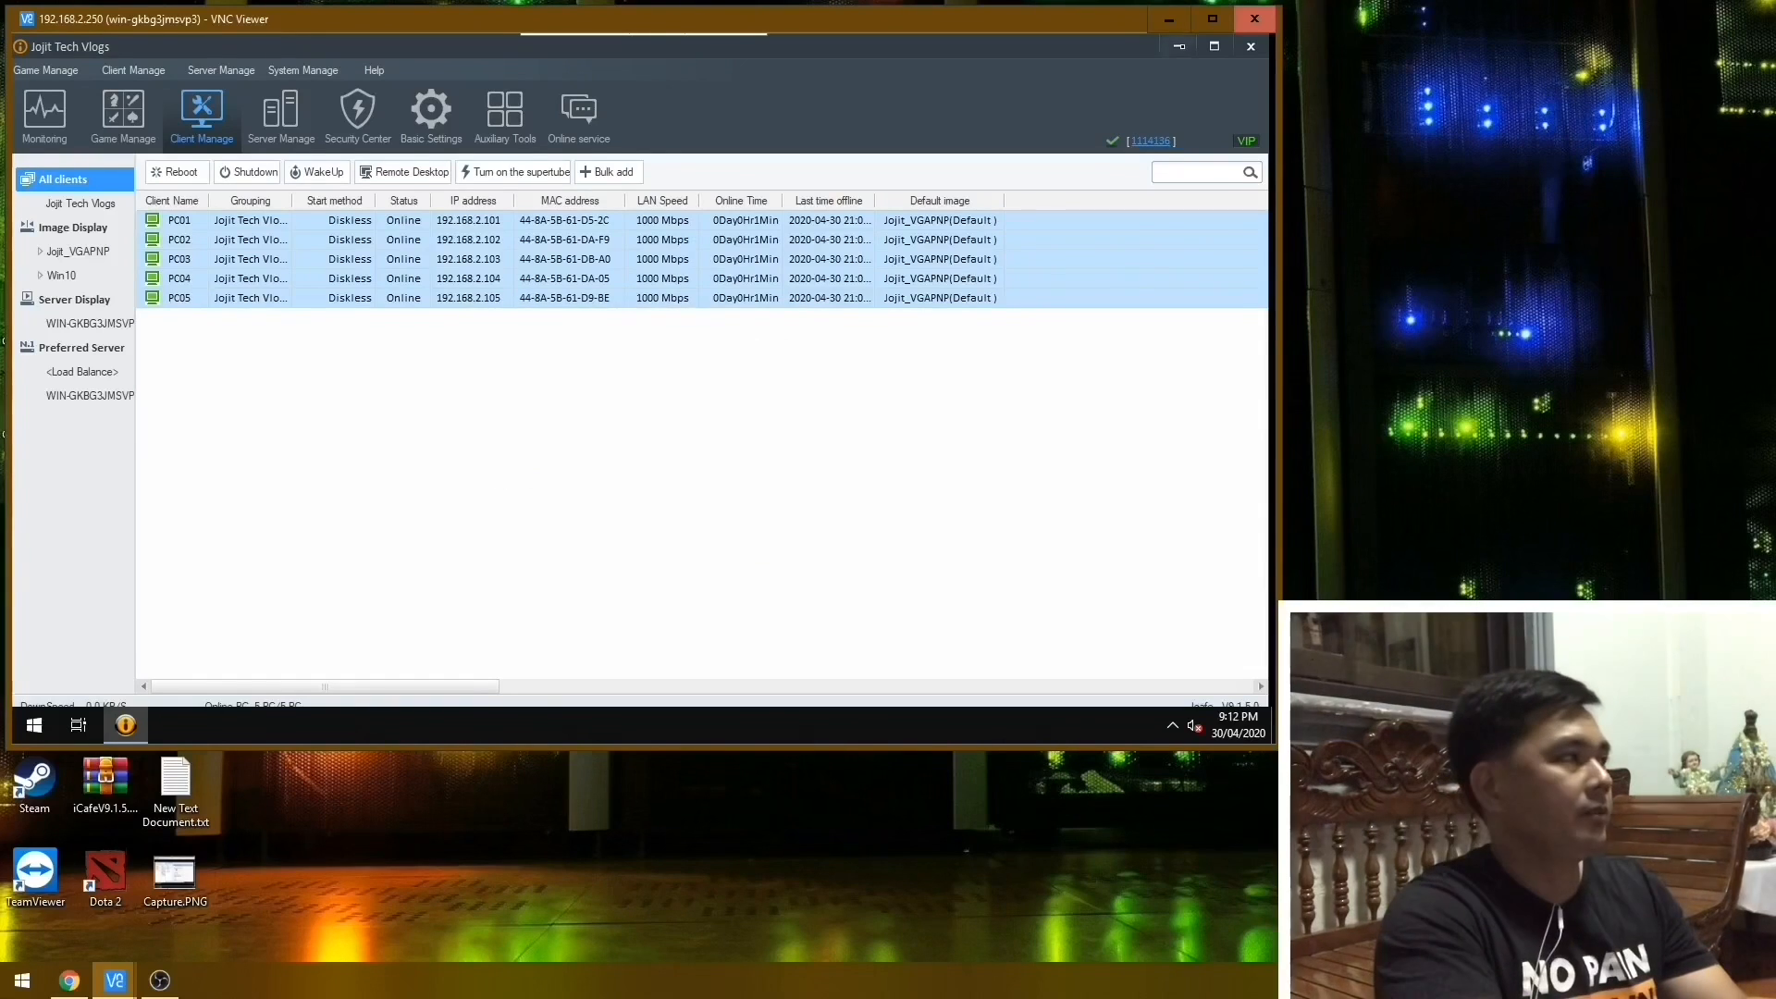
Minimize the console and copy all folders inside the Backup folder on Game Disk (D:).
click(1178, 46)
double_click(46, 70)
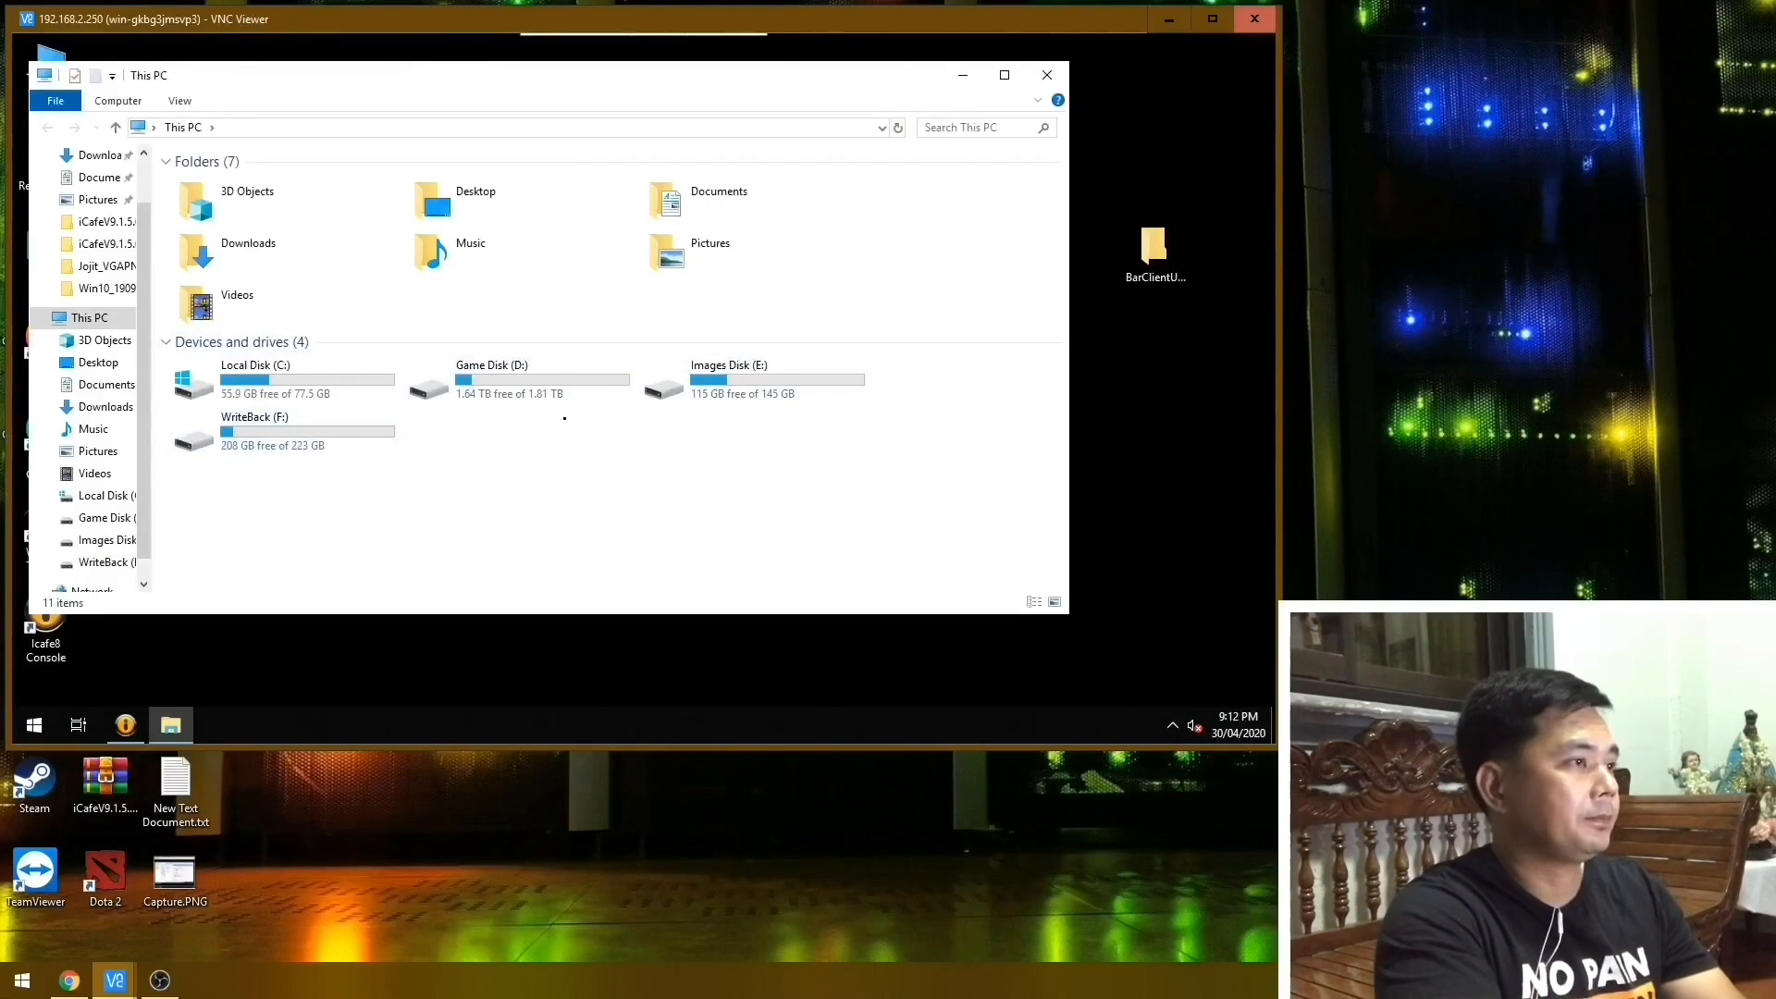
double_click(564, 385)
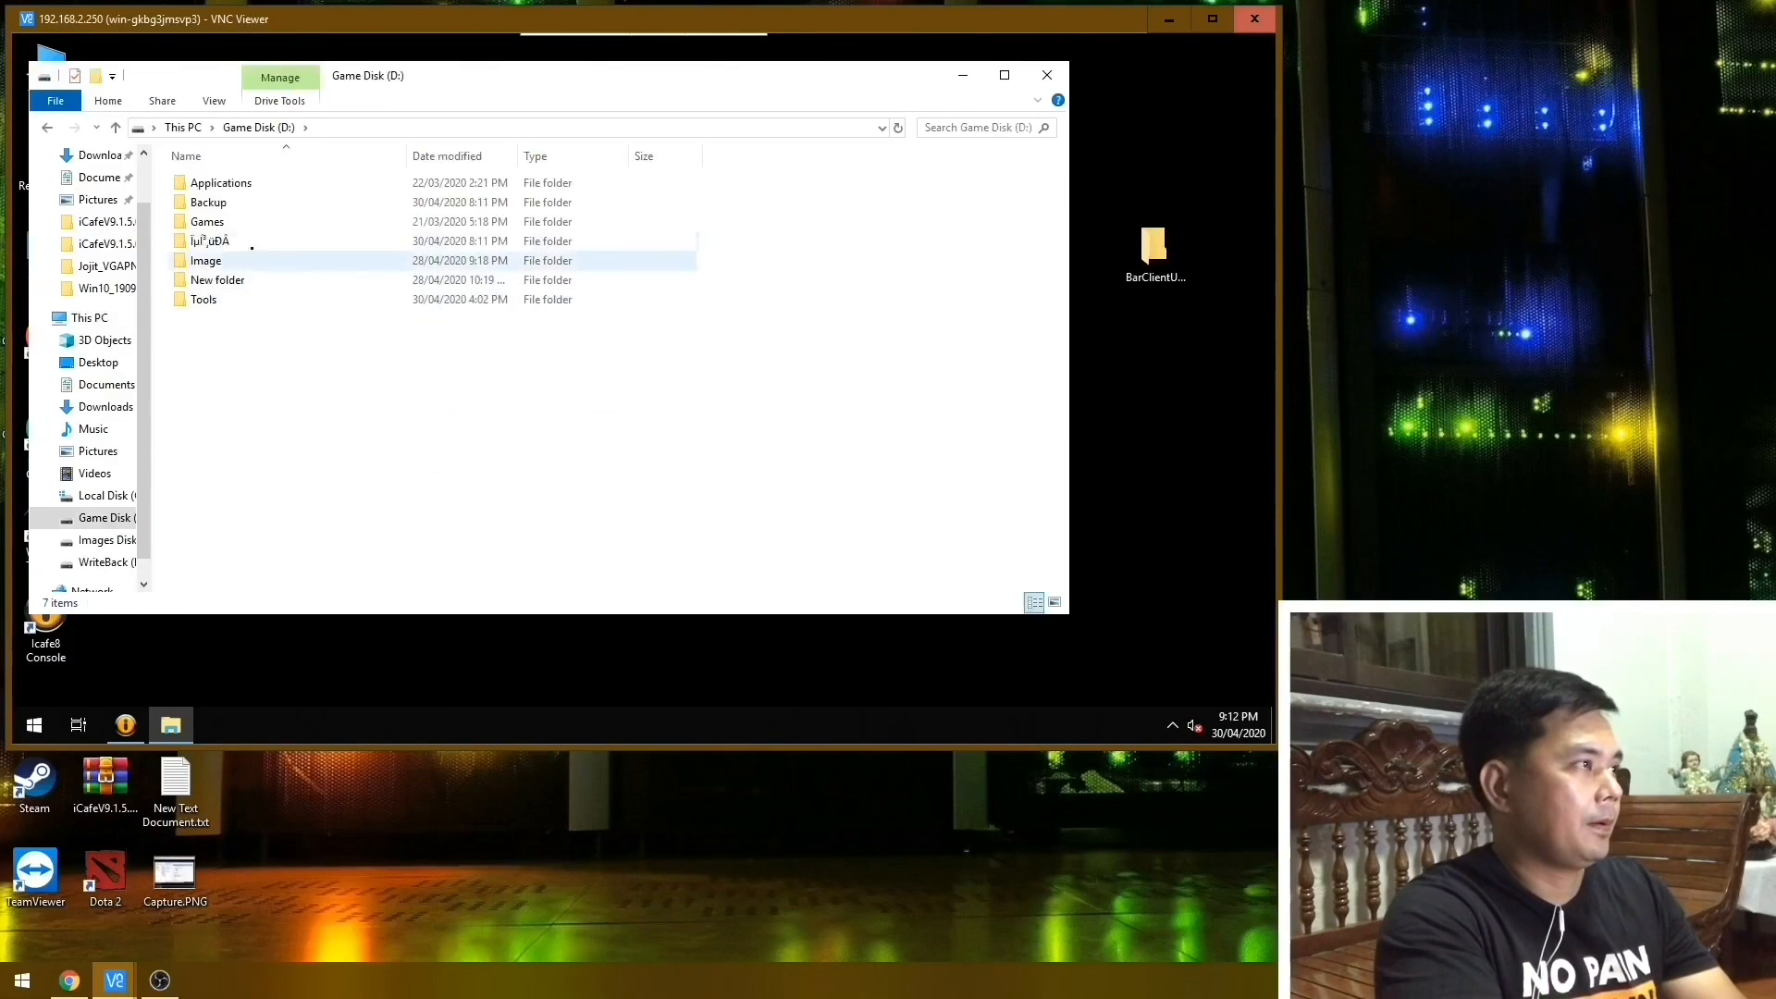
double_click(208, 202)
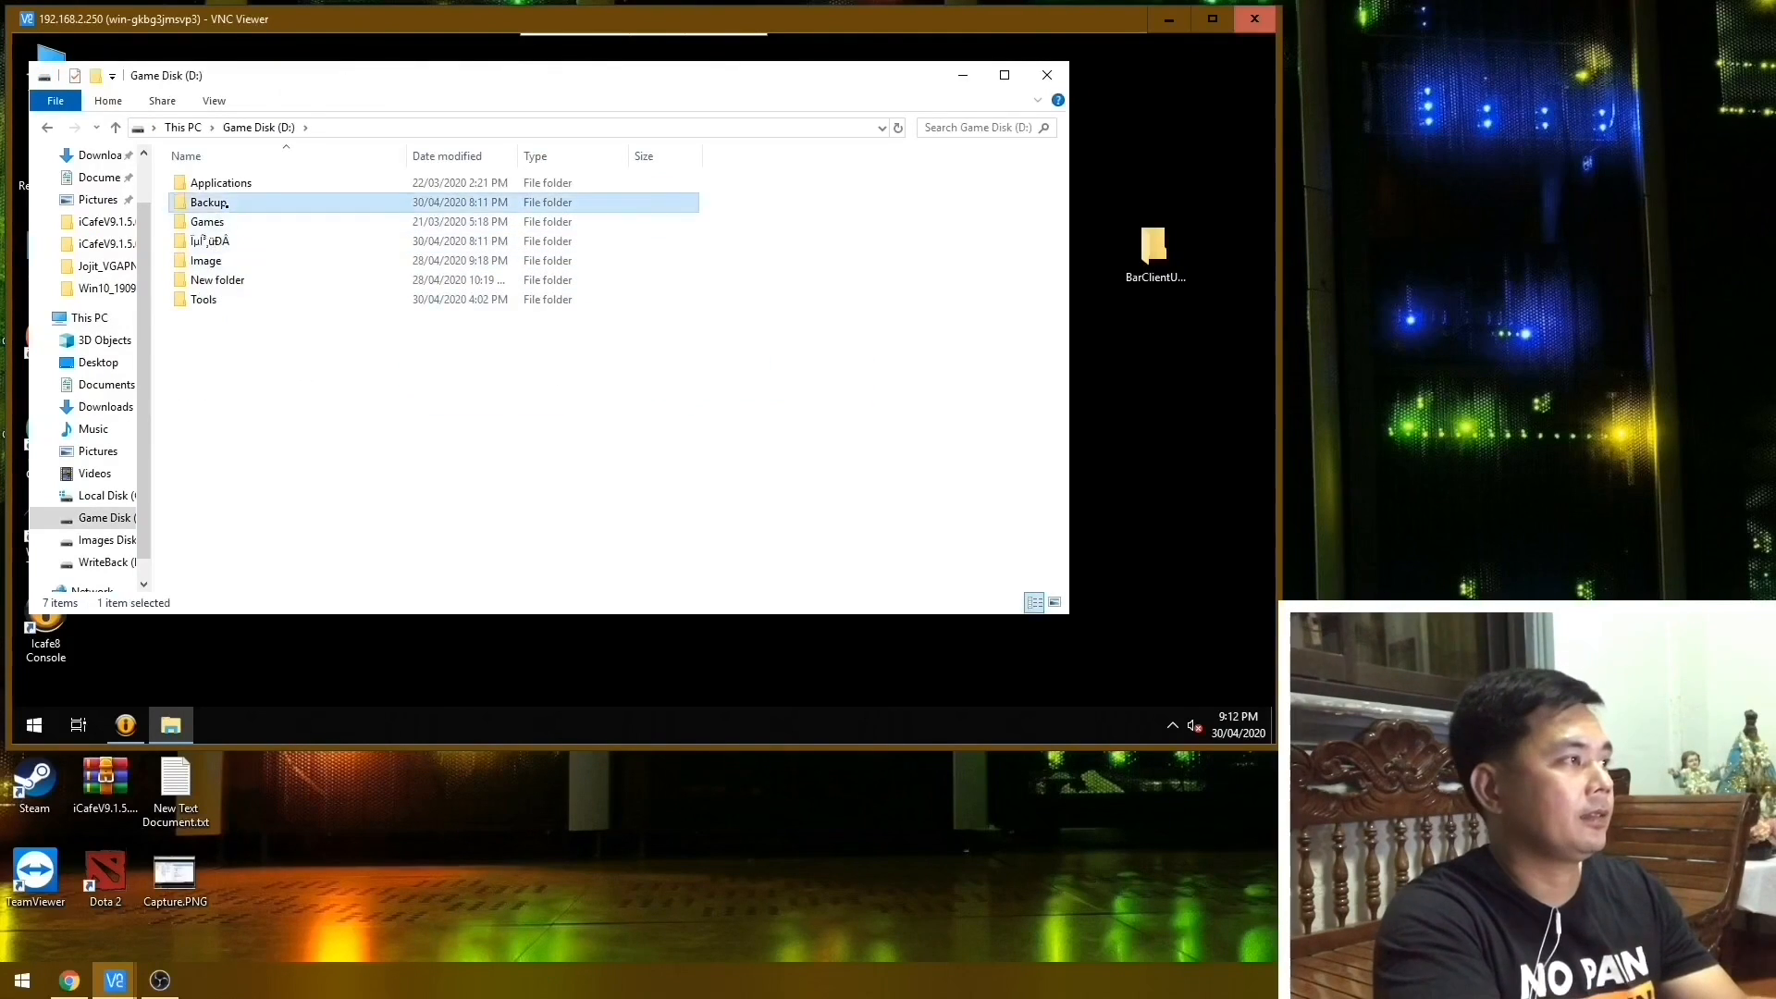
key(ctrl+a)
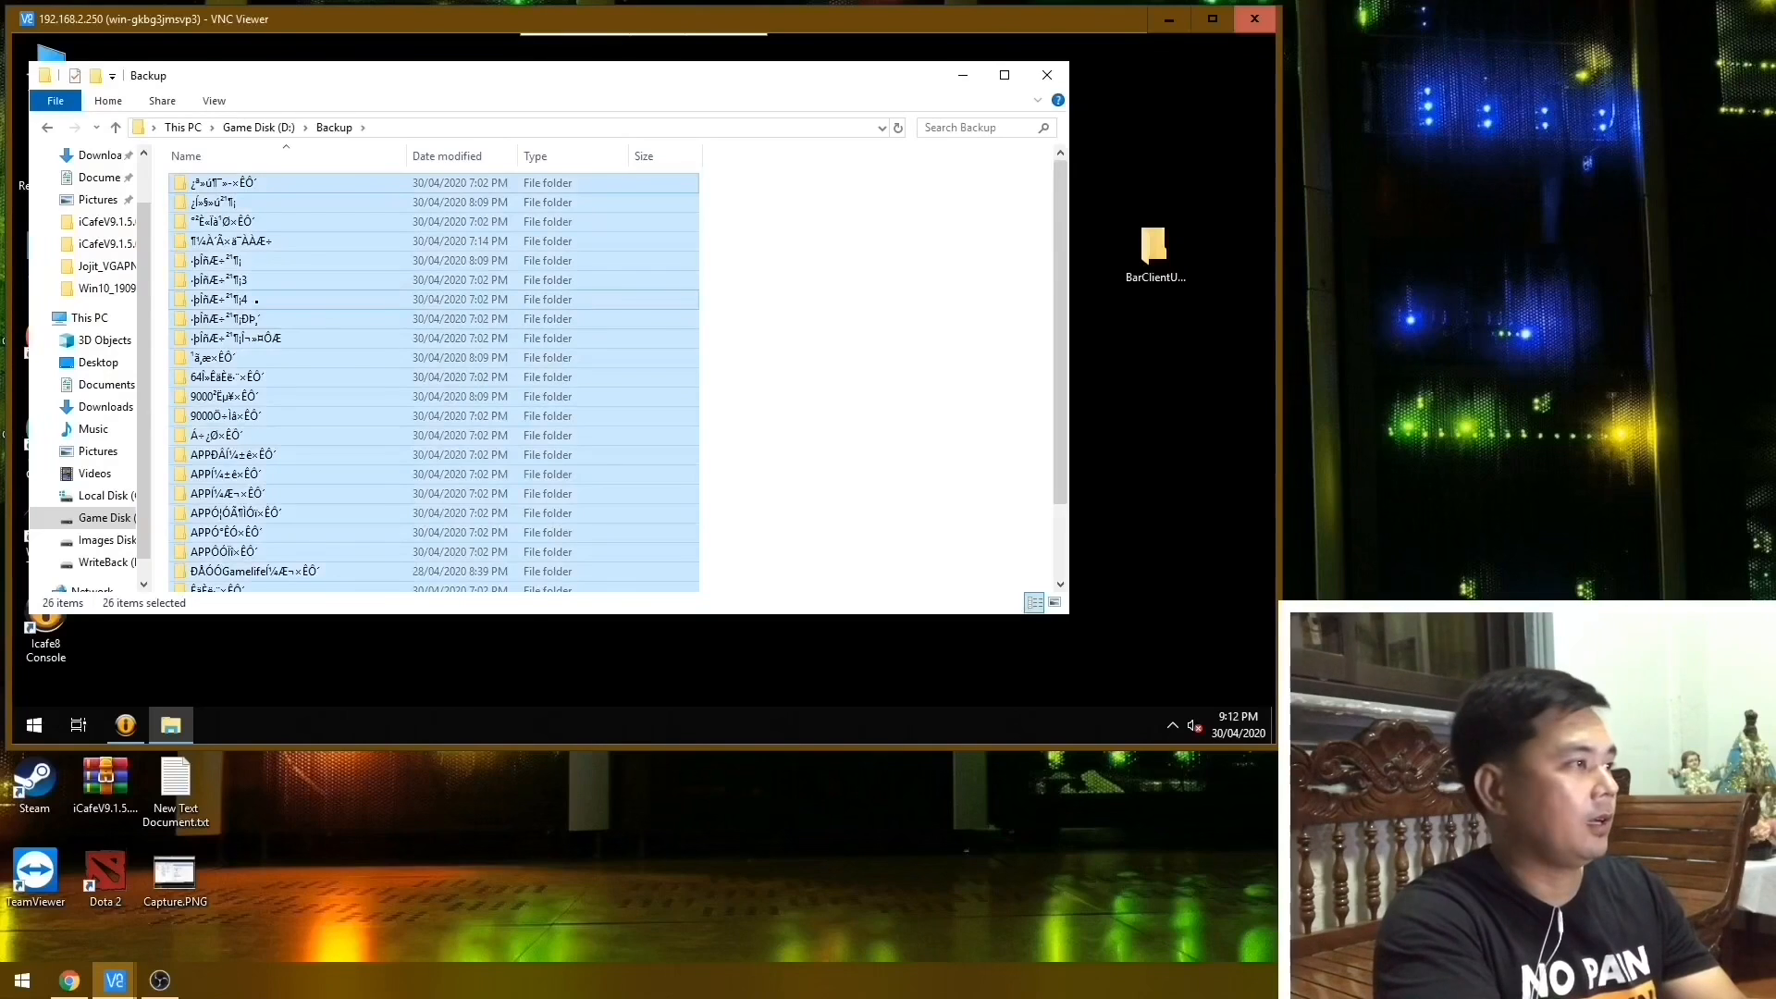
right_click(257, 302)
click(297, 492)
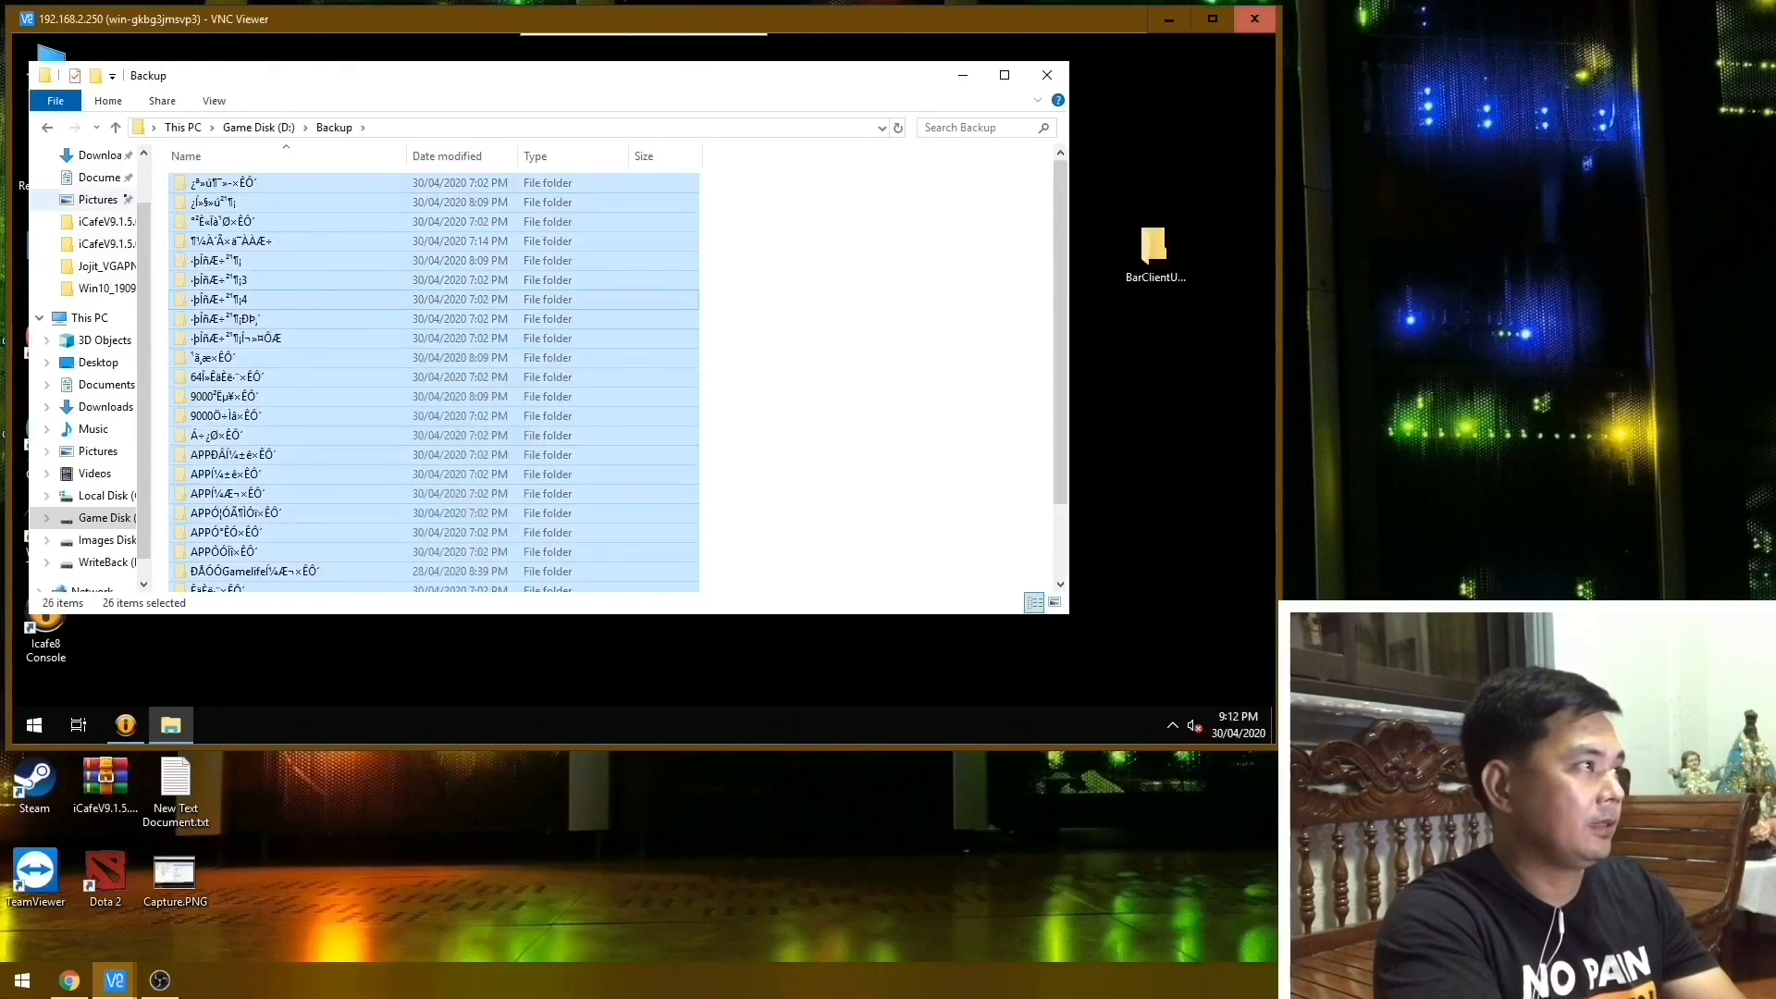
Paste the copied folders into the garbled-name folder between Games and Image on Game Disk (D:), then close the file window.
click(115, 127)
double_click(213, 242)
right_click(570, 332)
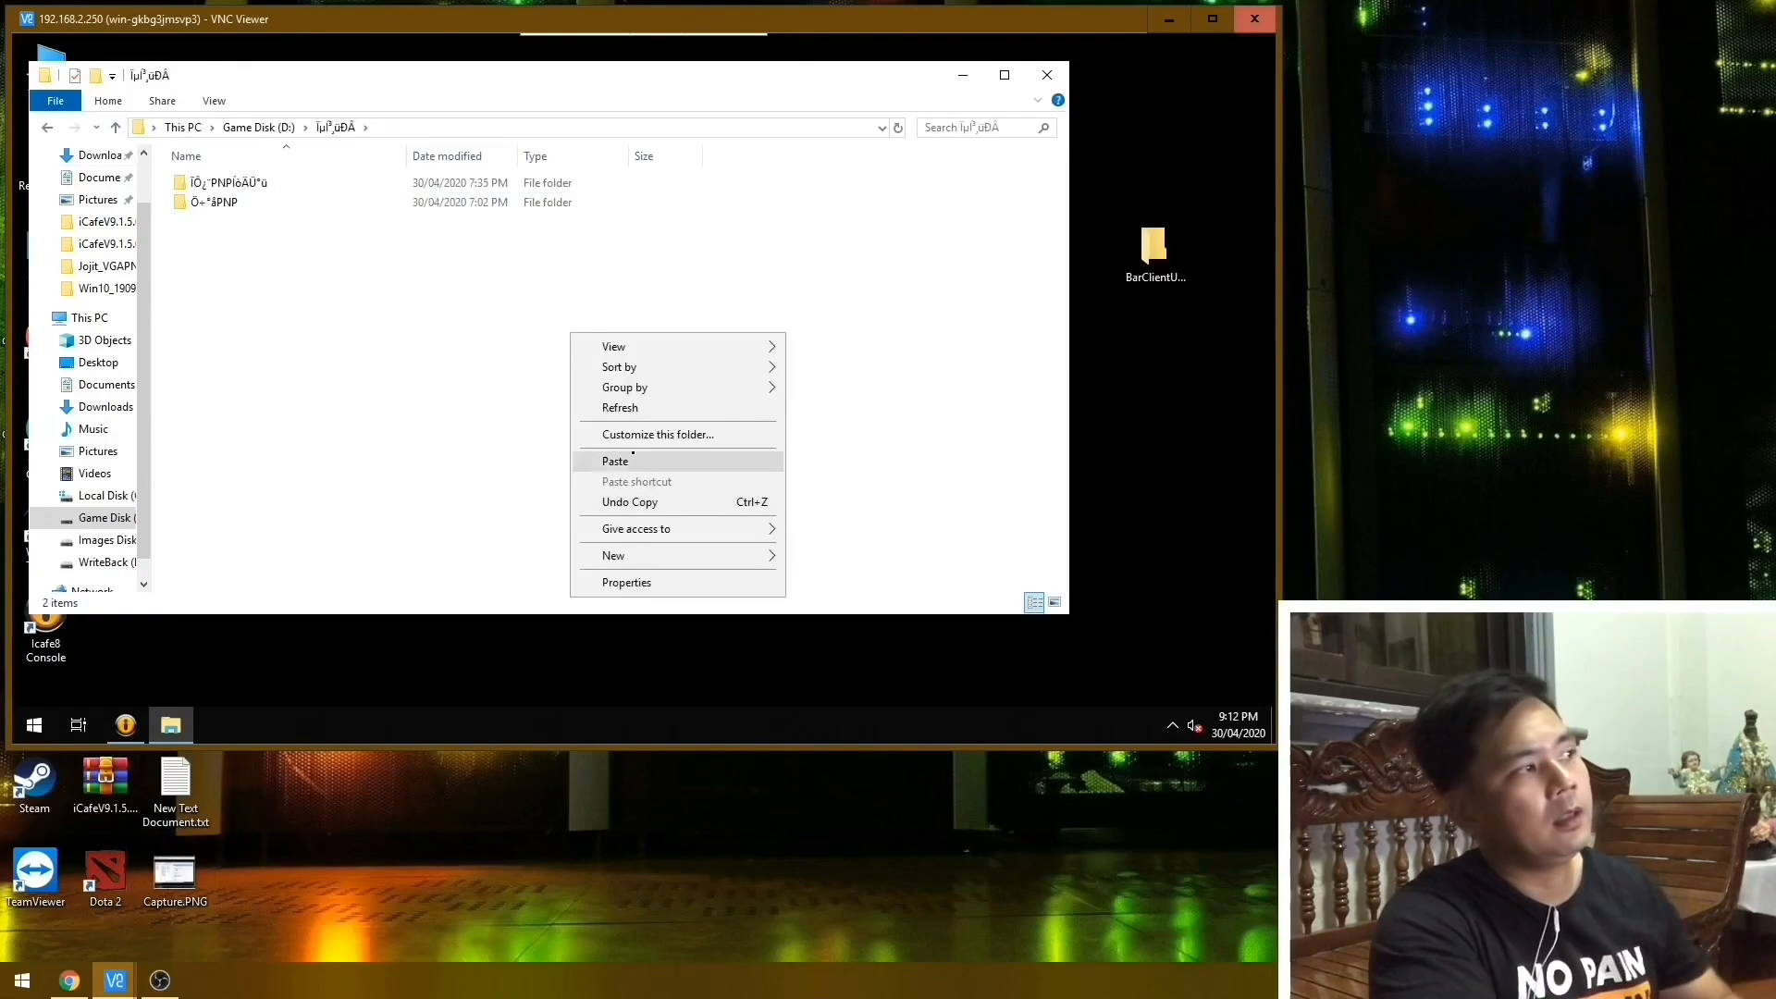
click(646, 462)
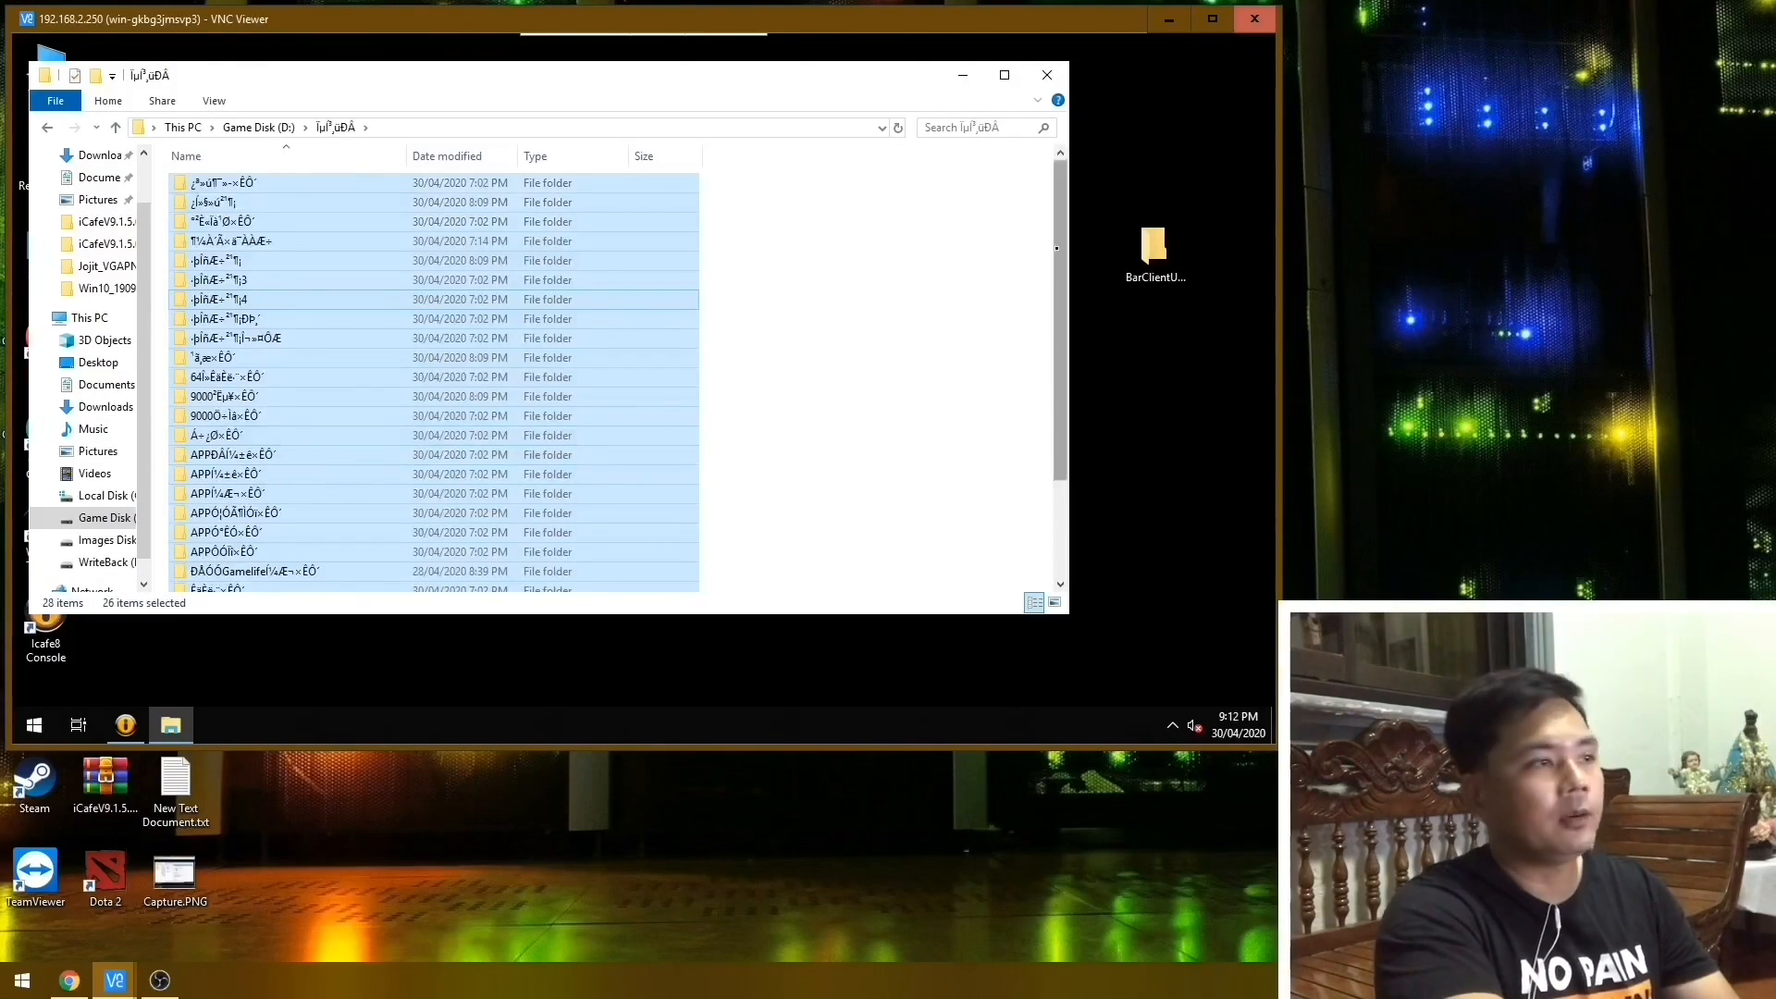
mouse_move(1056, 271)
mouse_down()
mouse_move(1053, 365)
mouse_move(1053, 268)
mouse_up()
click(1000, 265)
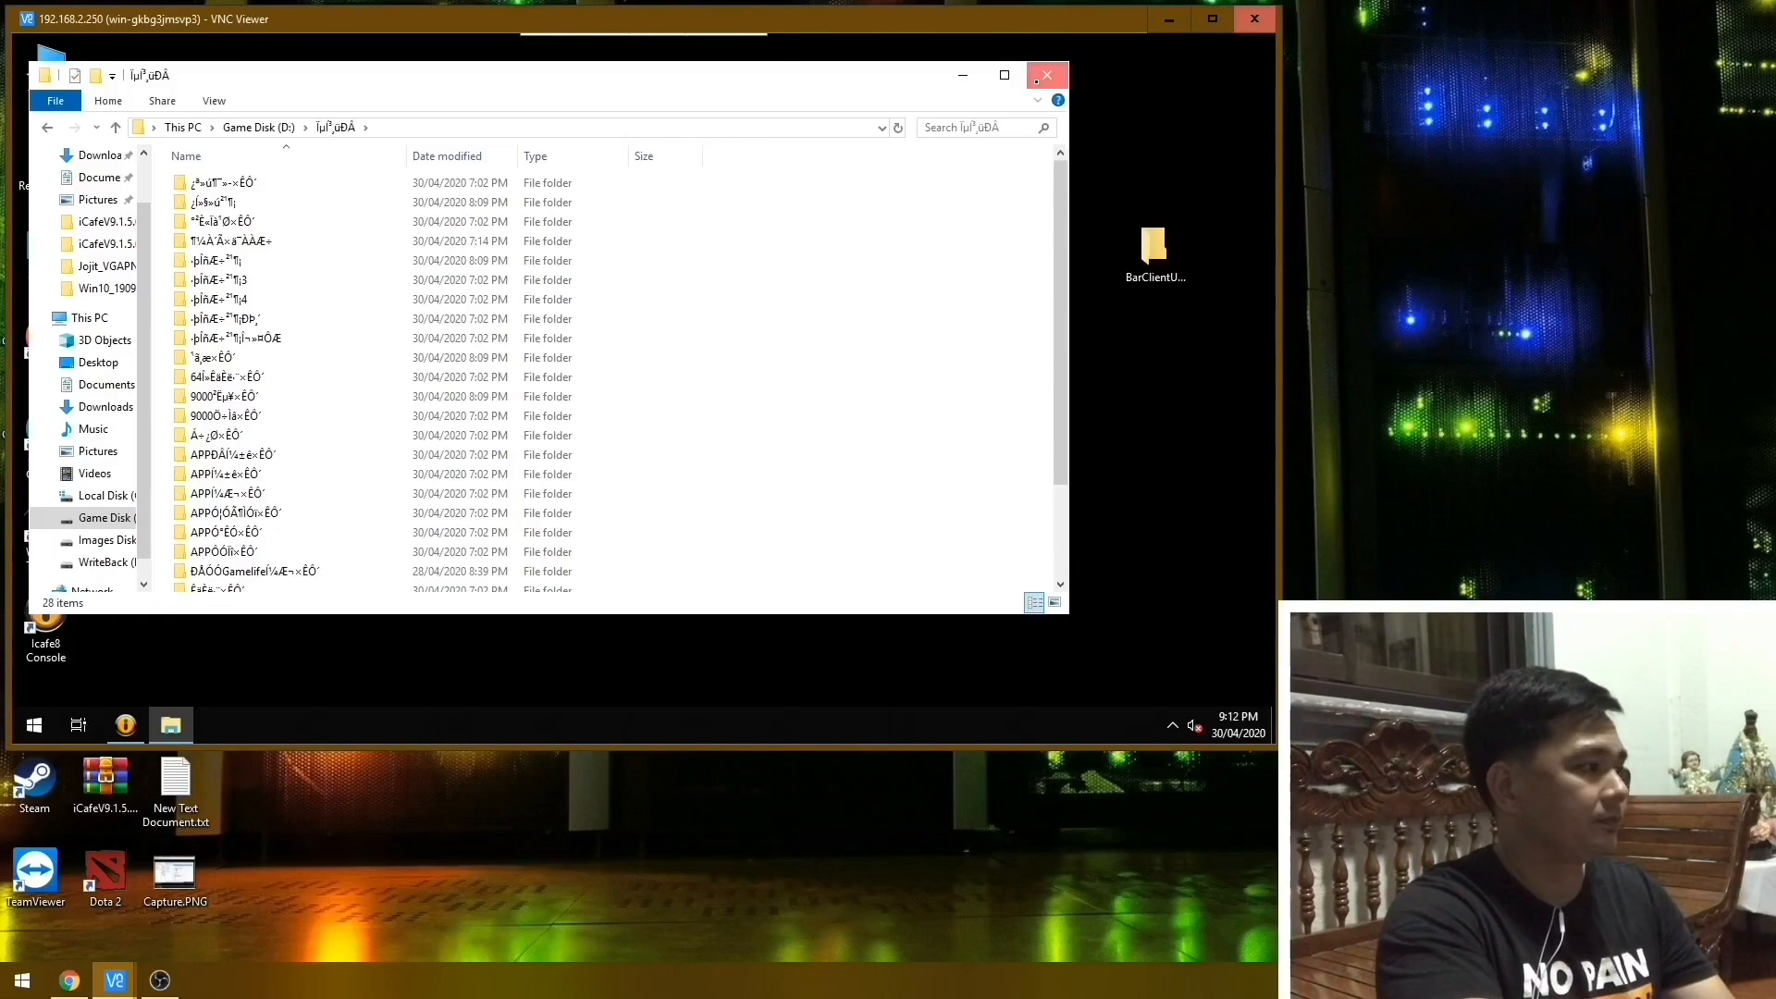
click(1037, 82)
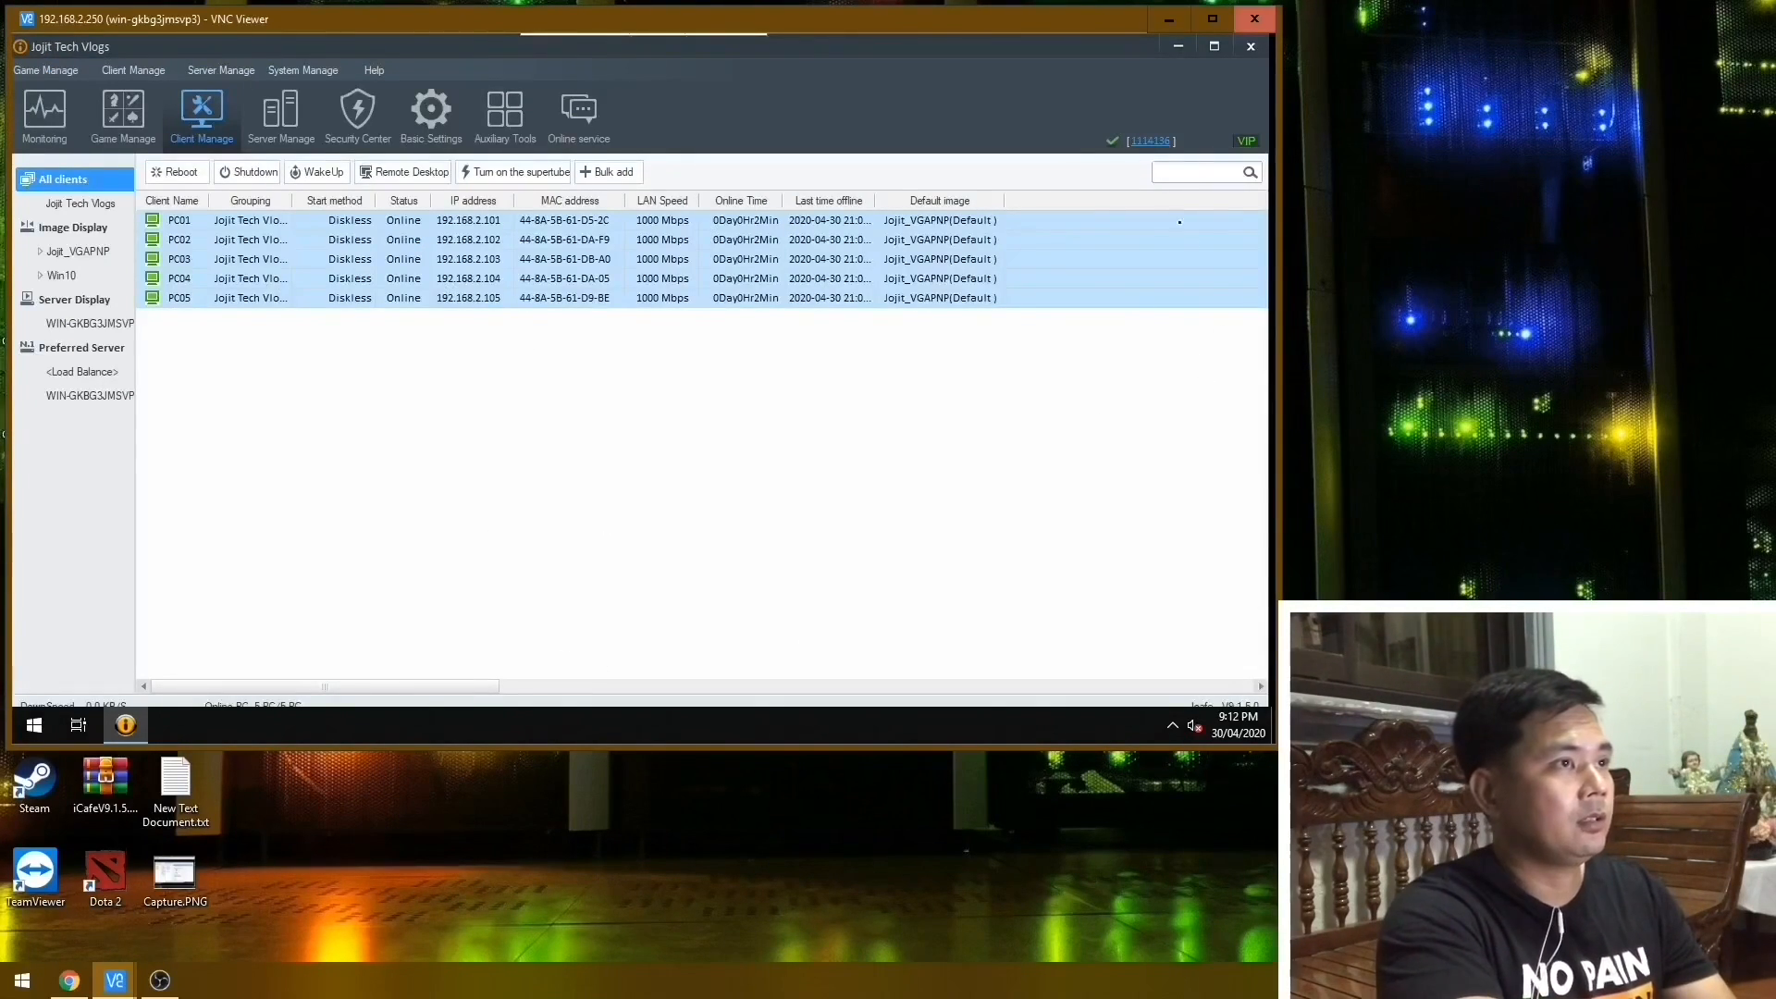
Open the Change account dialog of the internet cafe account and go to its login password field.
click(1153, 141)
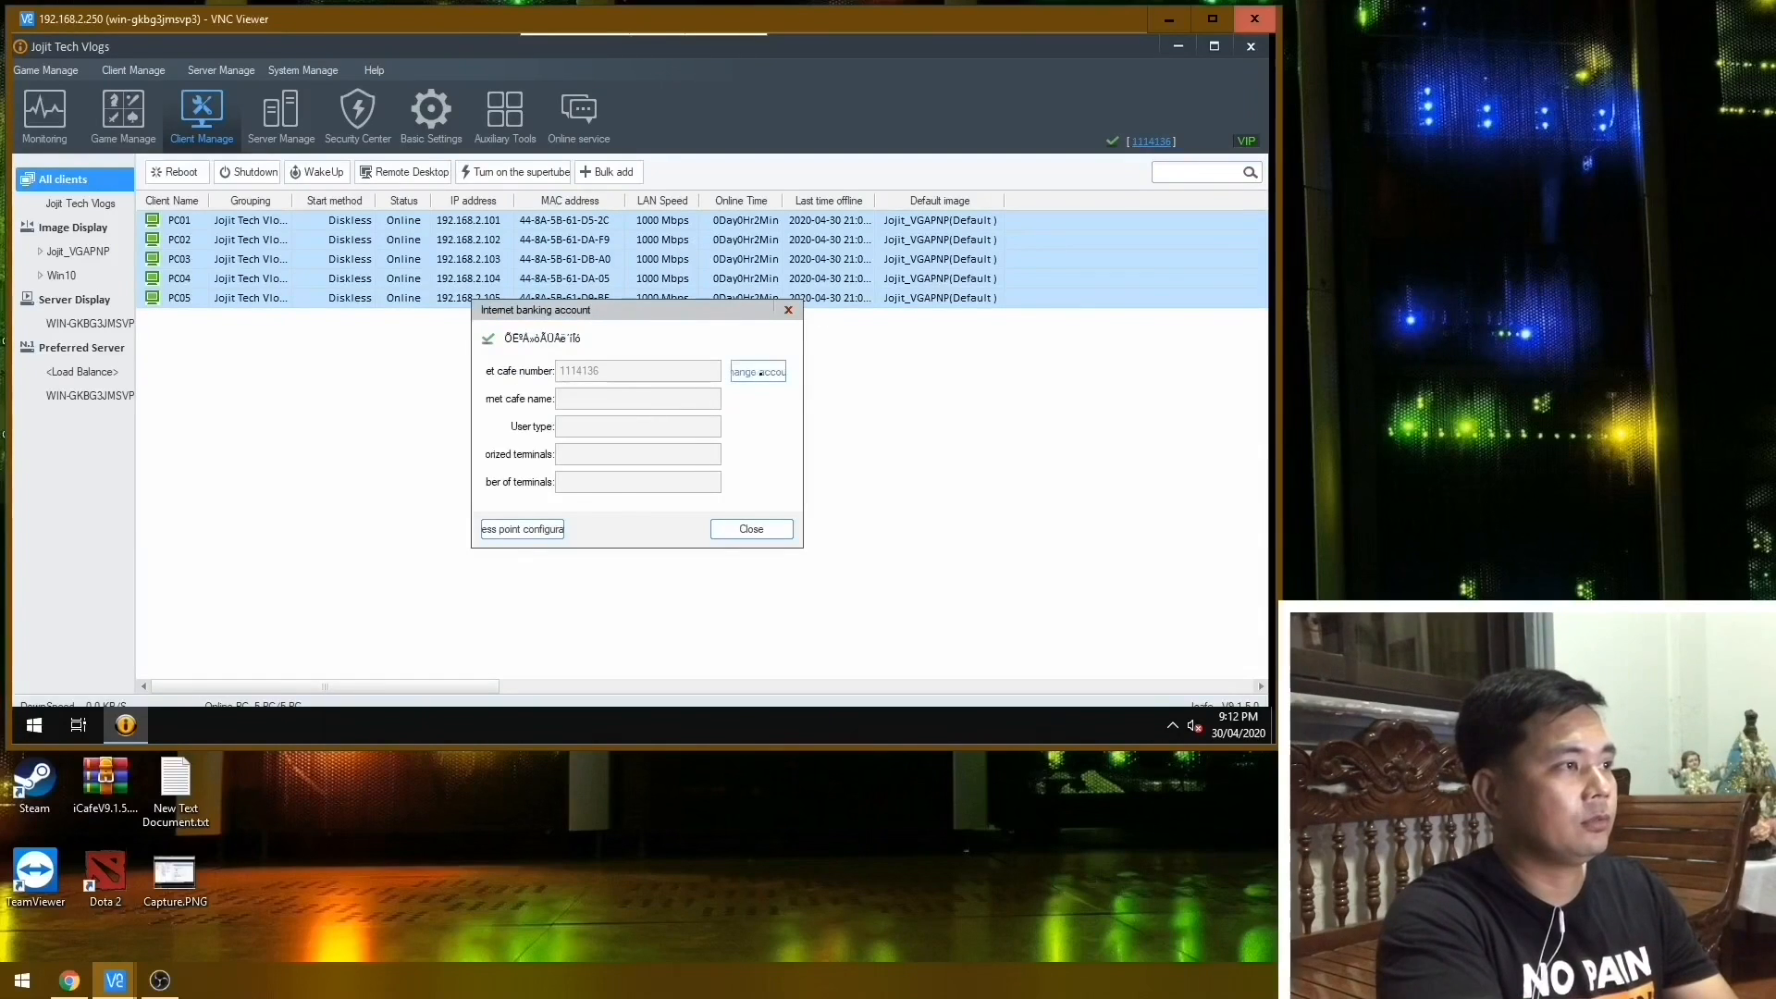
click(773, 372)
click(652, 435)
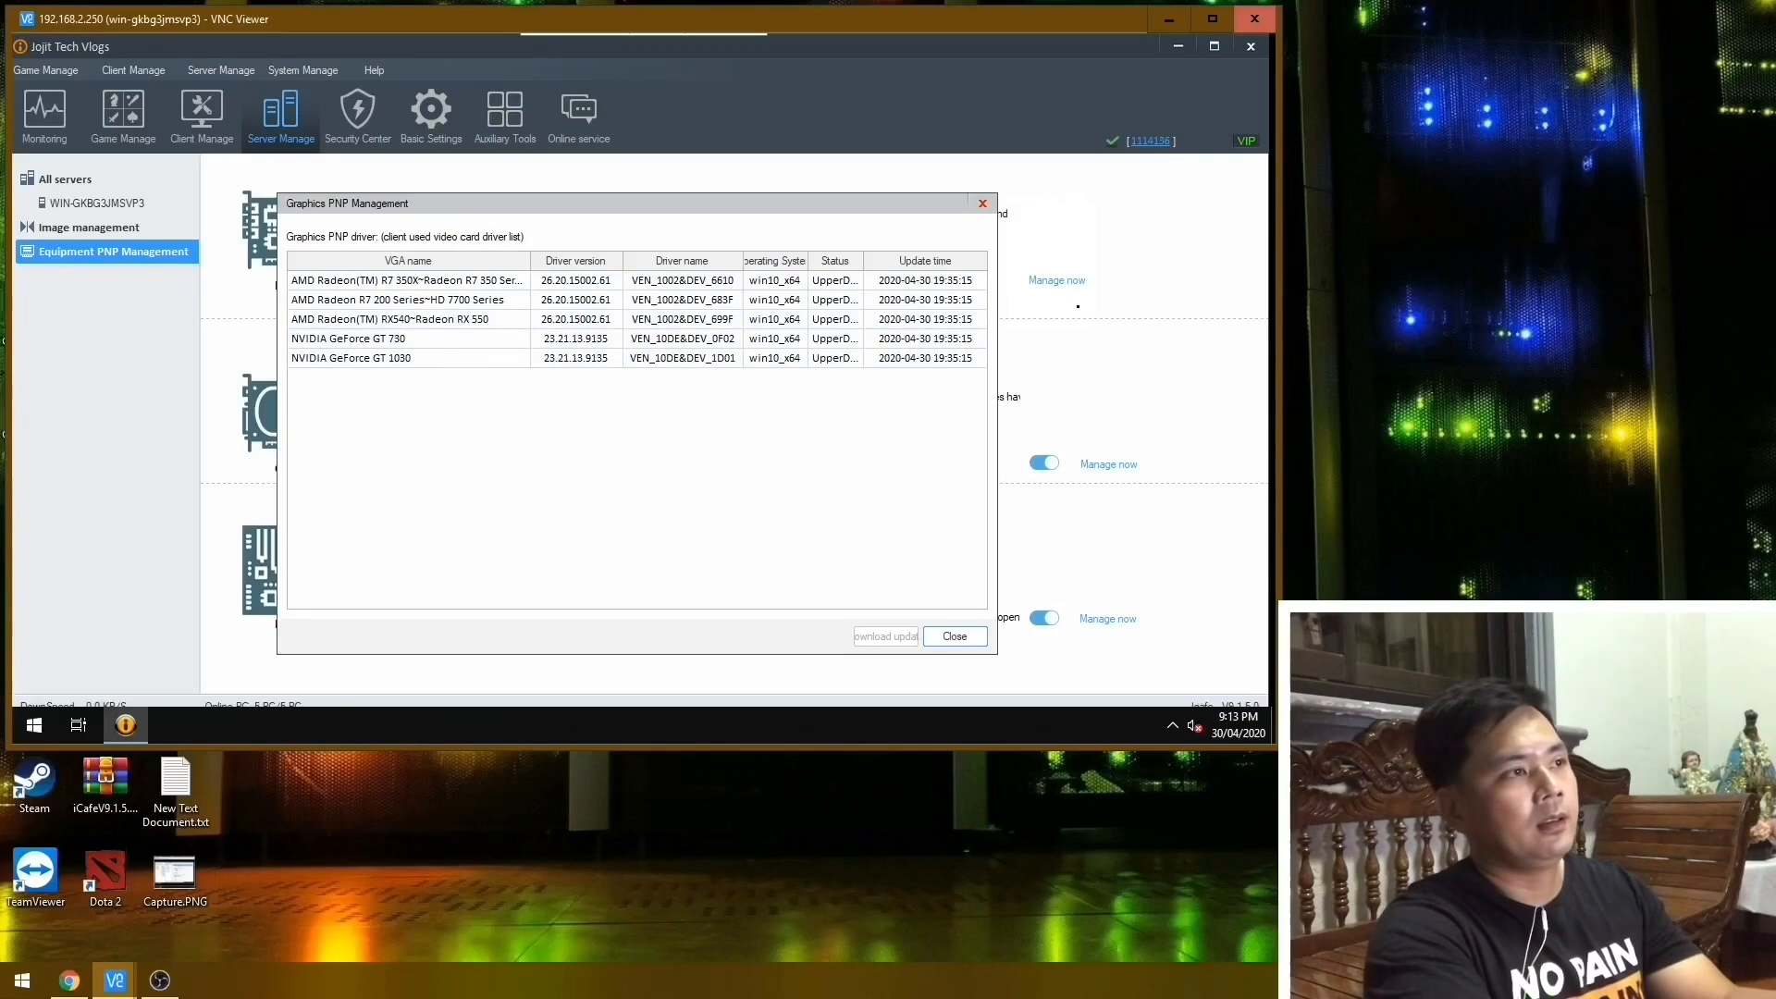
Review the internet cafe account details and open the Graphics PNP driver management.
click(982, 204)
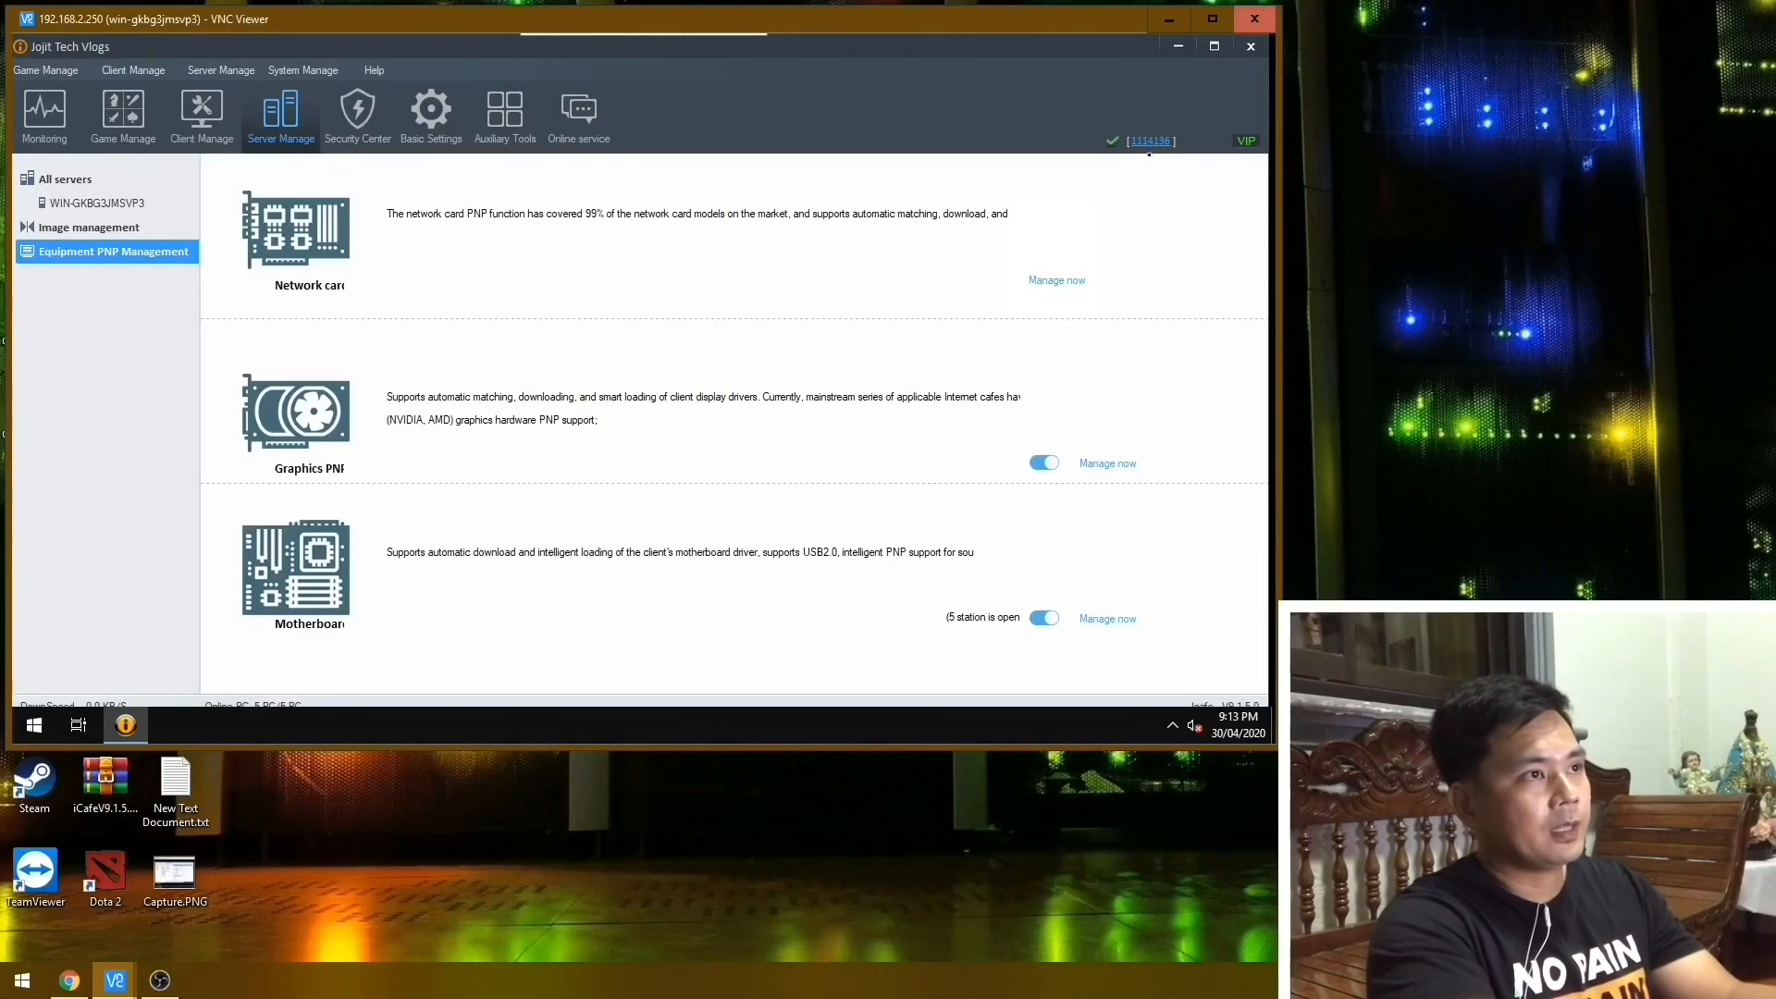
click(1148, 142)
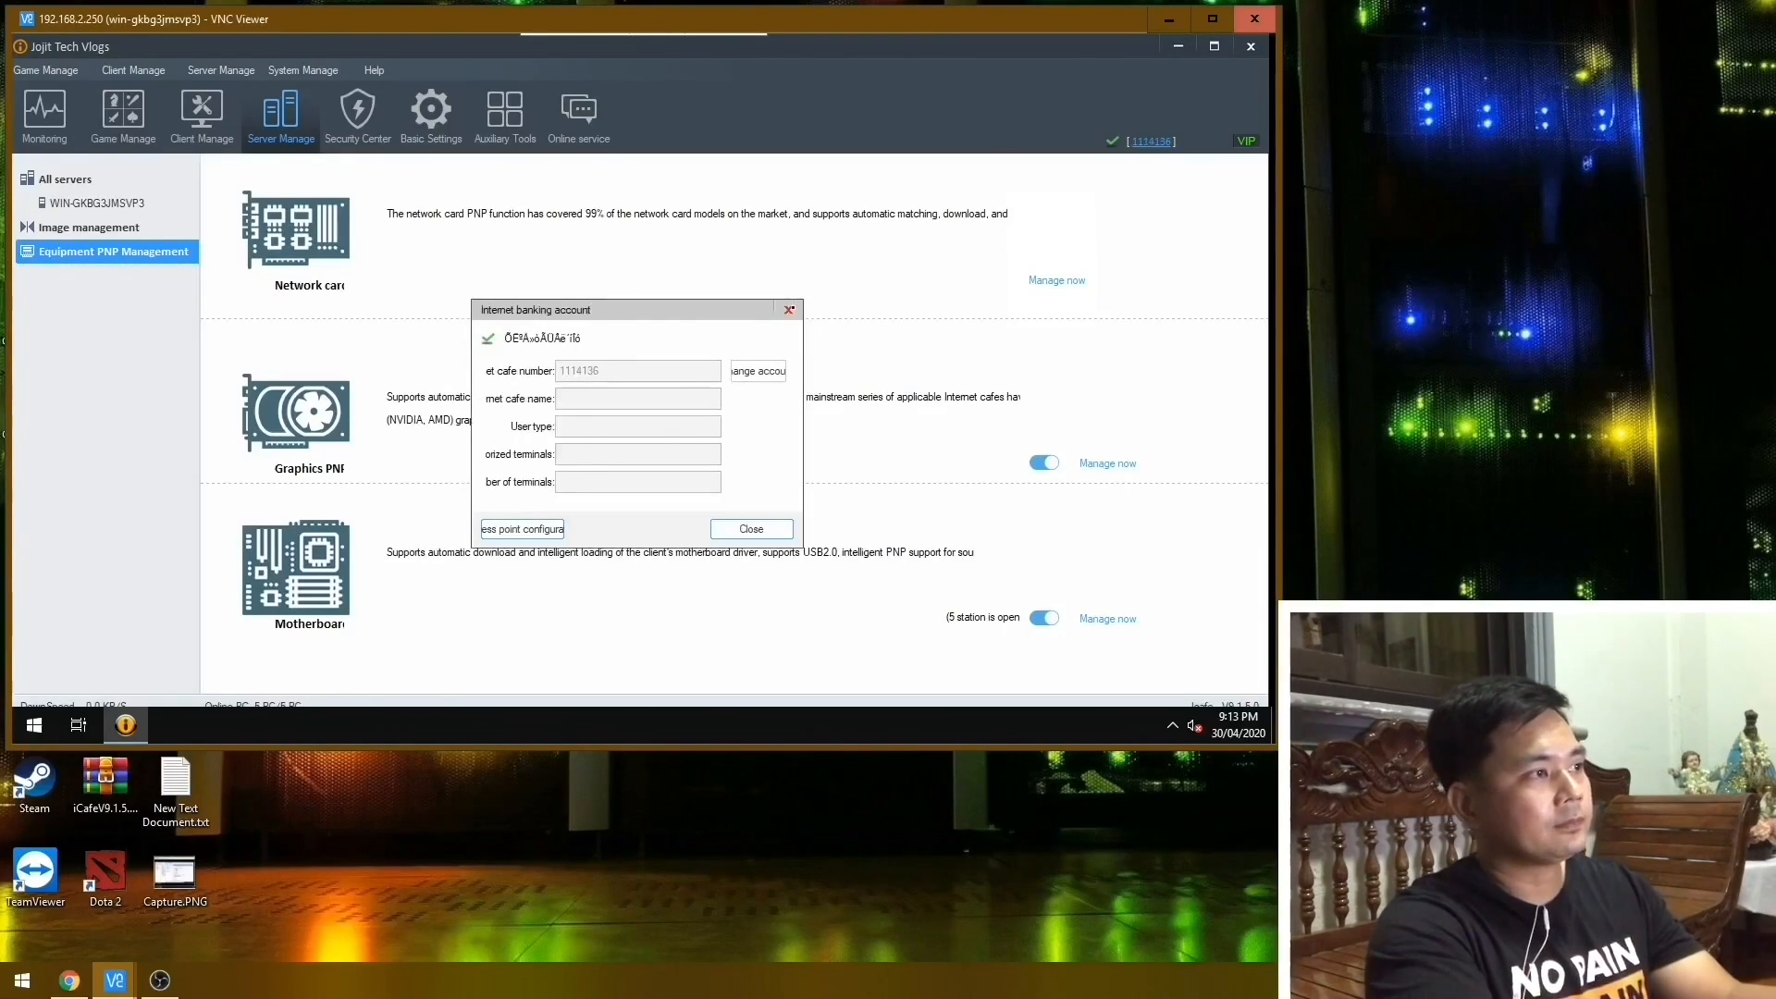
click(788, 310)
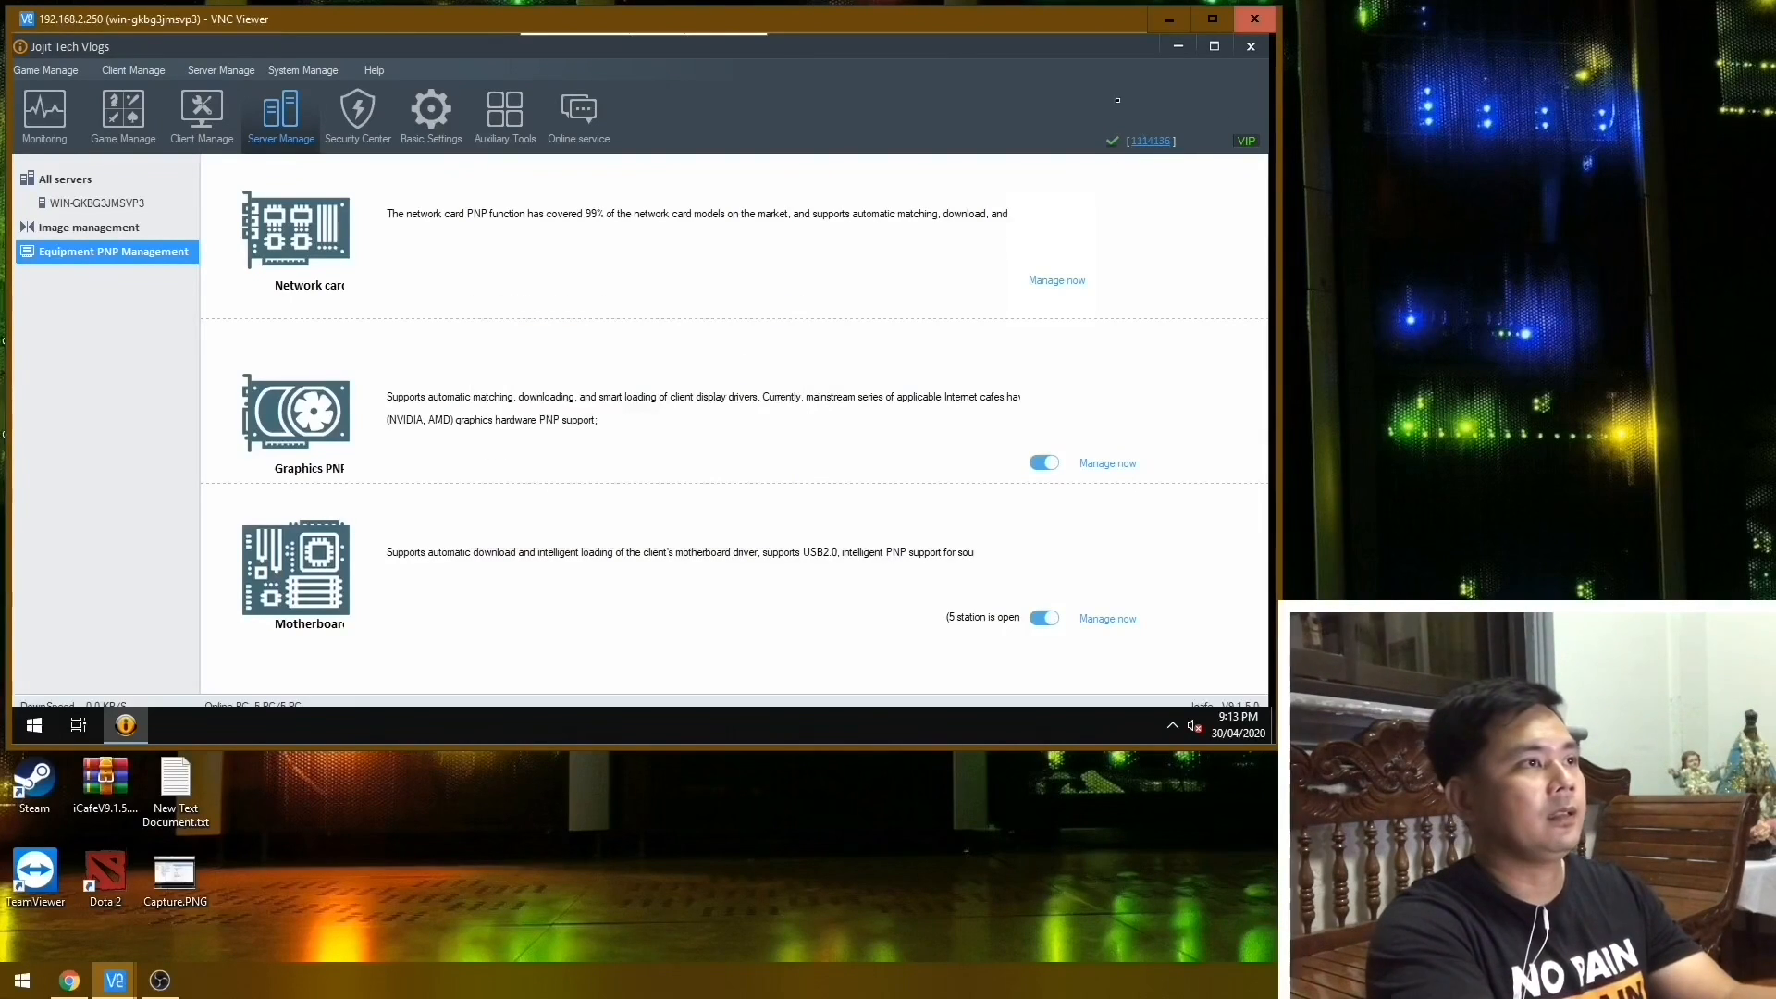
drag(1042, 54, 1101, 80)
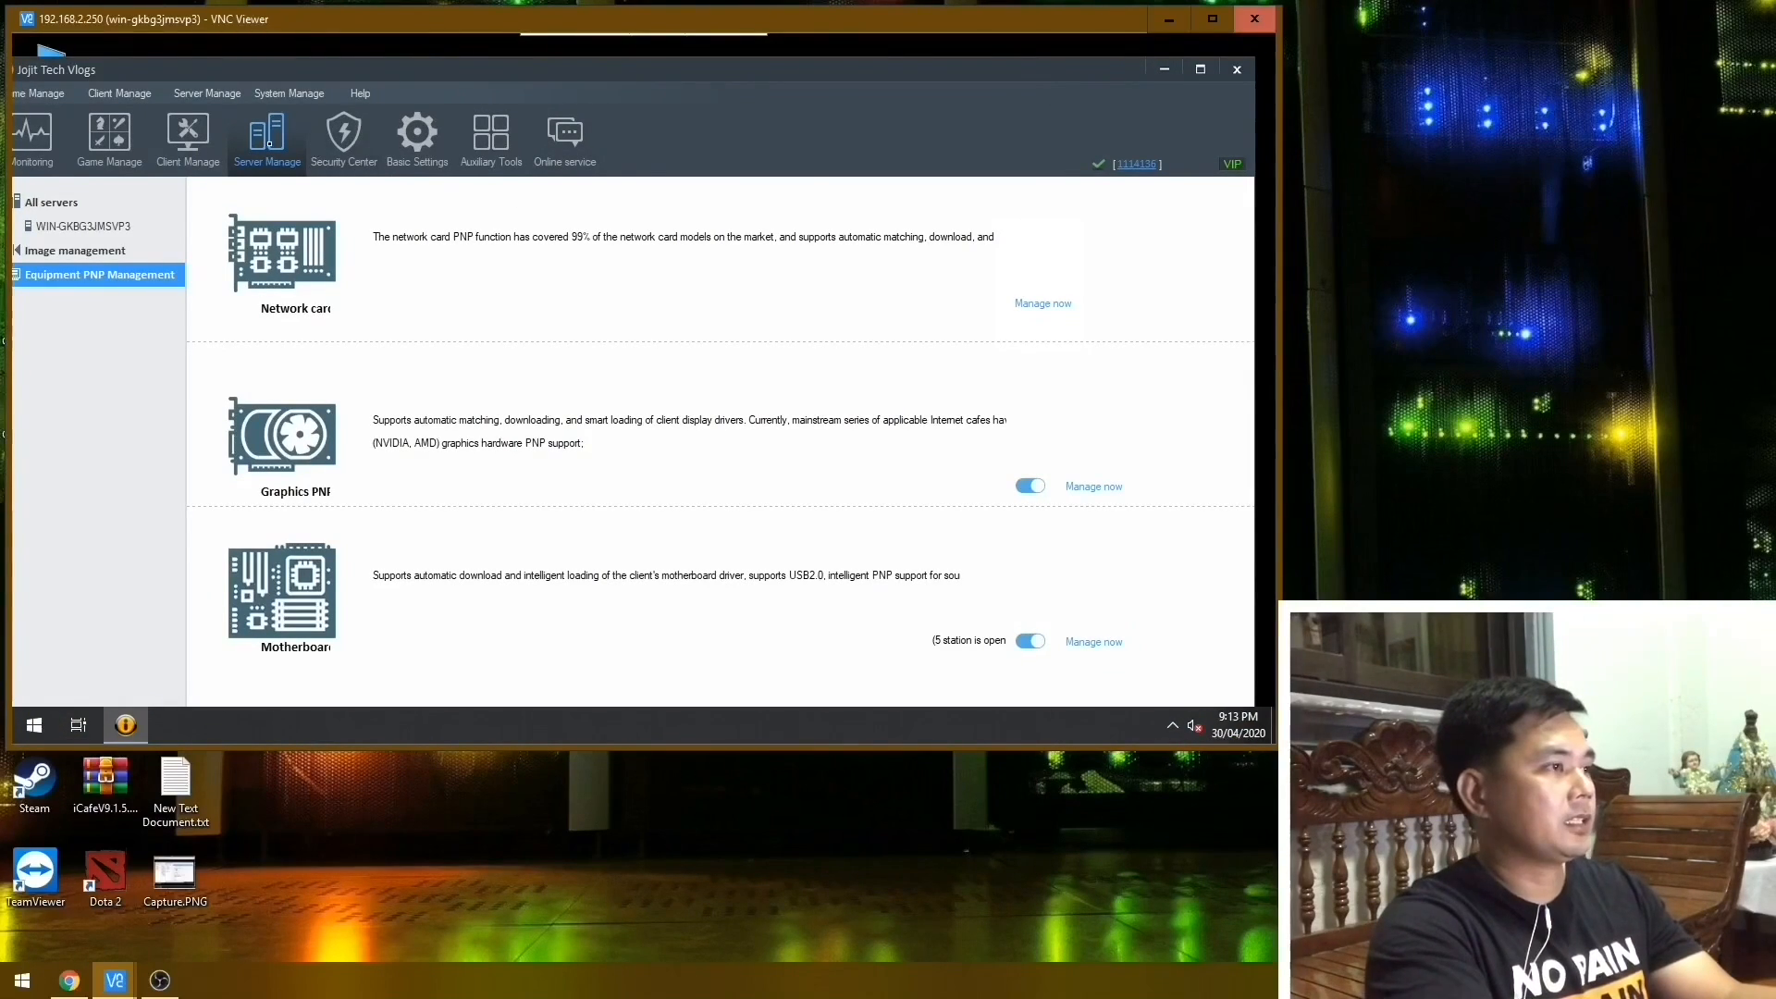
click(1094, 487)
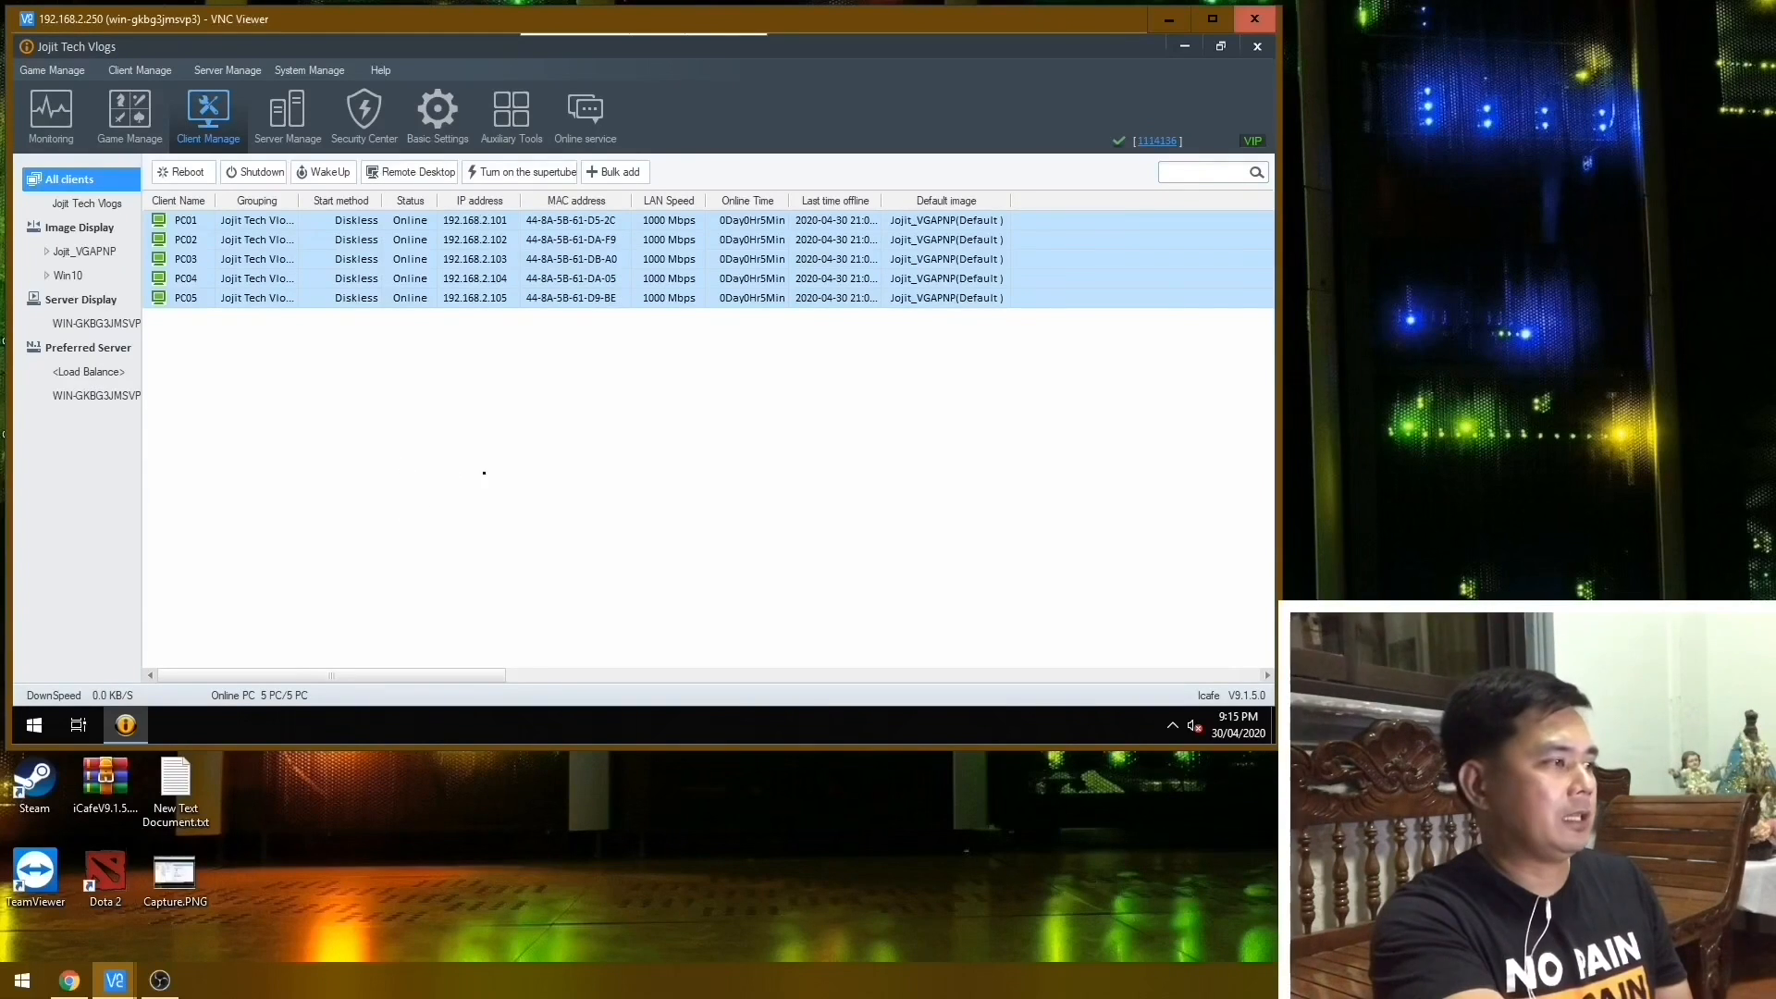
View the server's monitoring overview and the game list in the Resource Download Center.
click(51, 111)
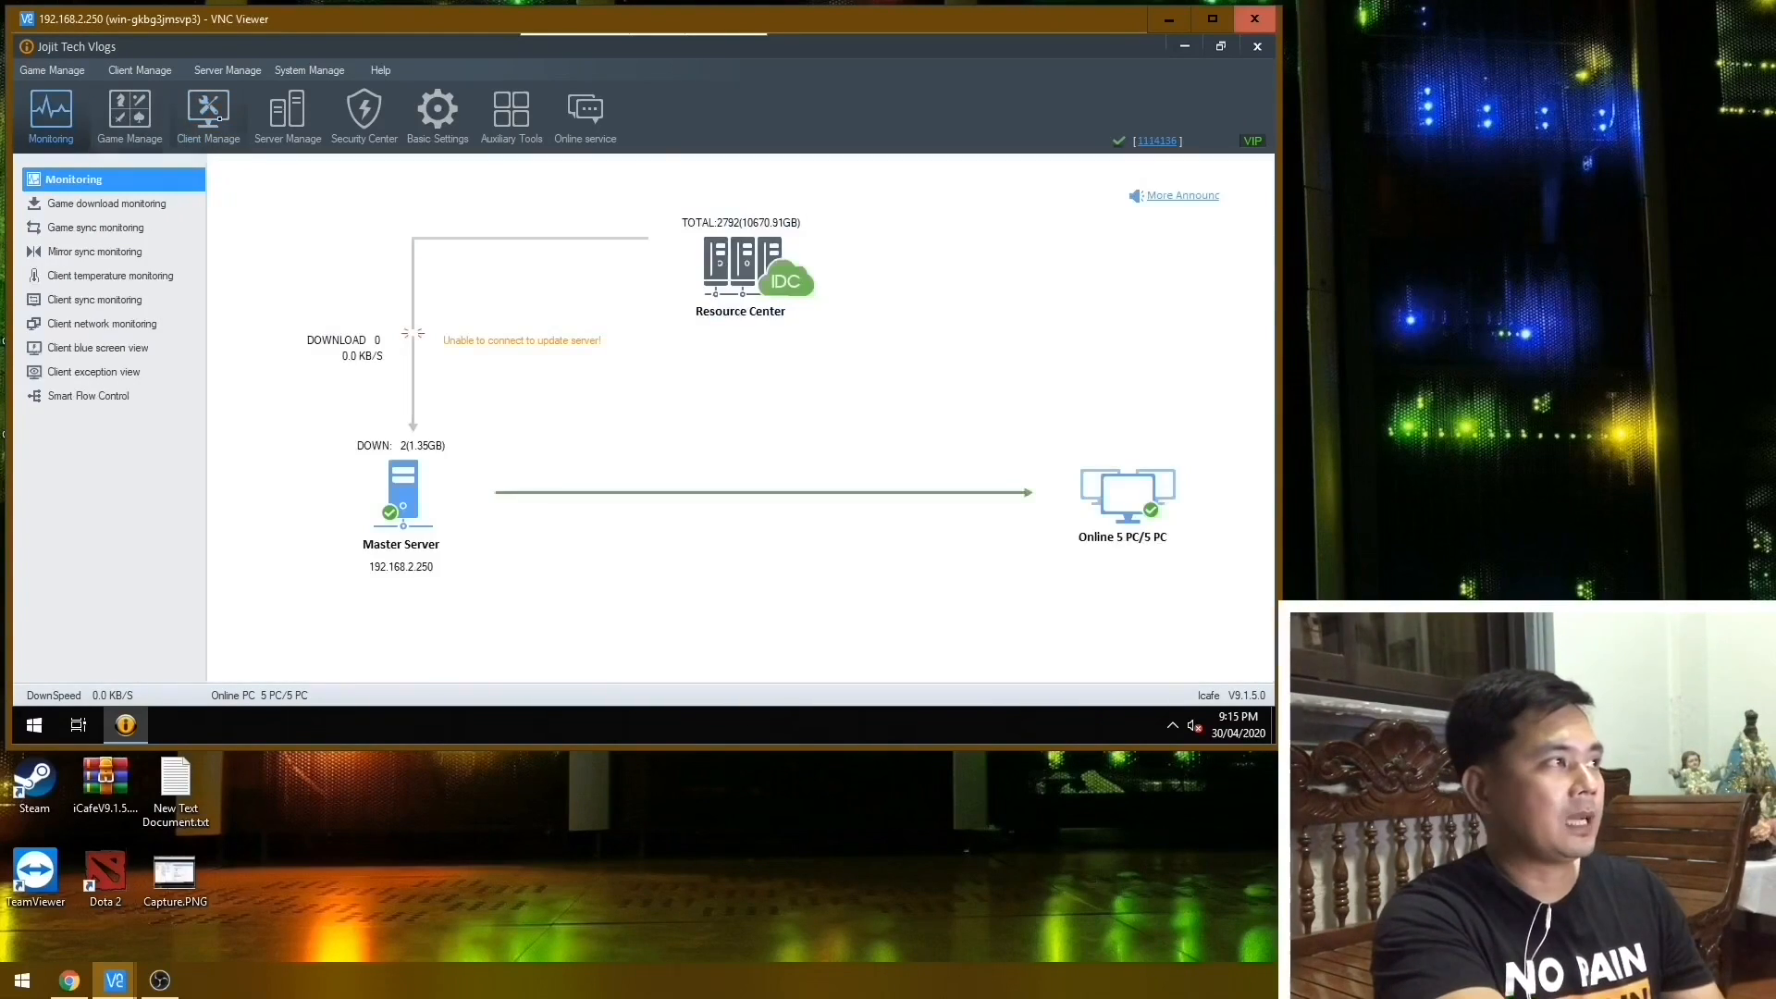
click(130, 111)
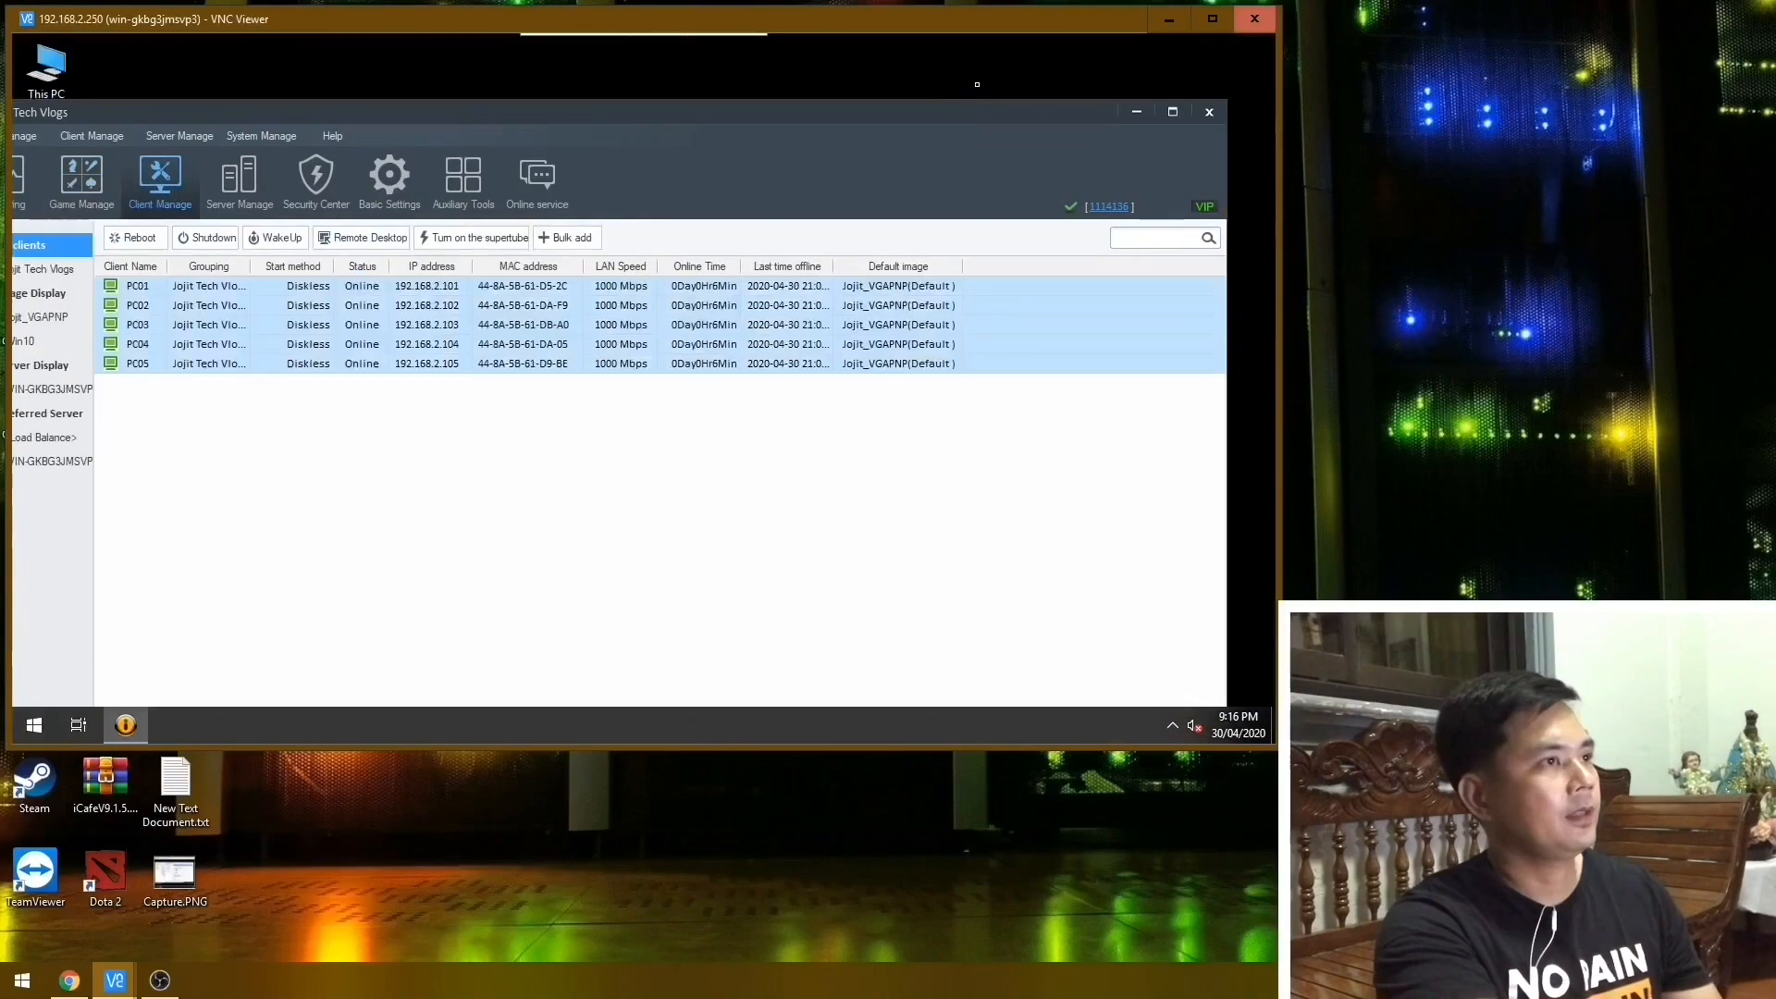
Refresh the server desktop, then restore the iCafe8 console and reposition its window so the whole toolbar shows.
right_click(982, 78)
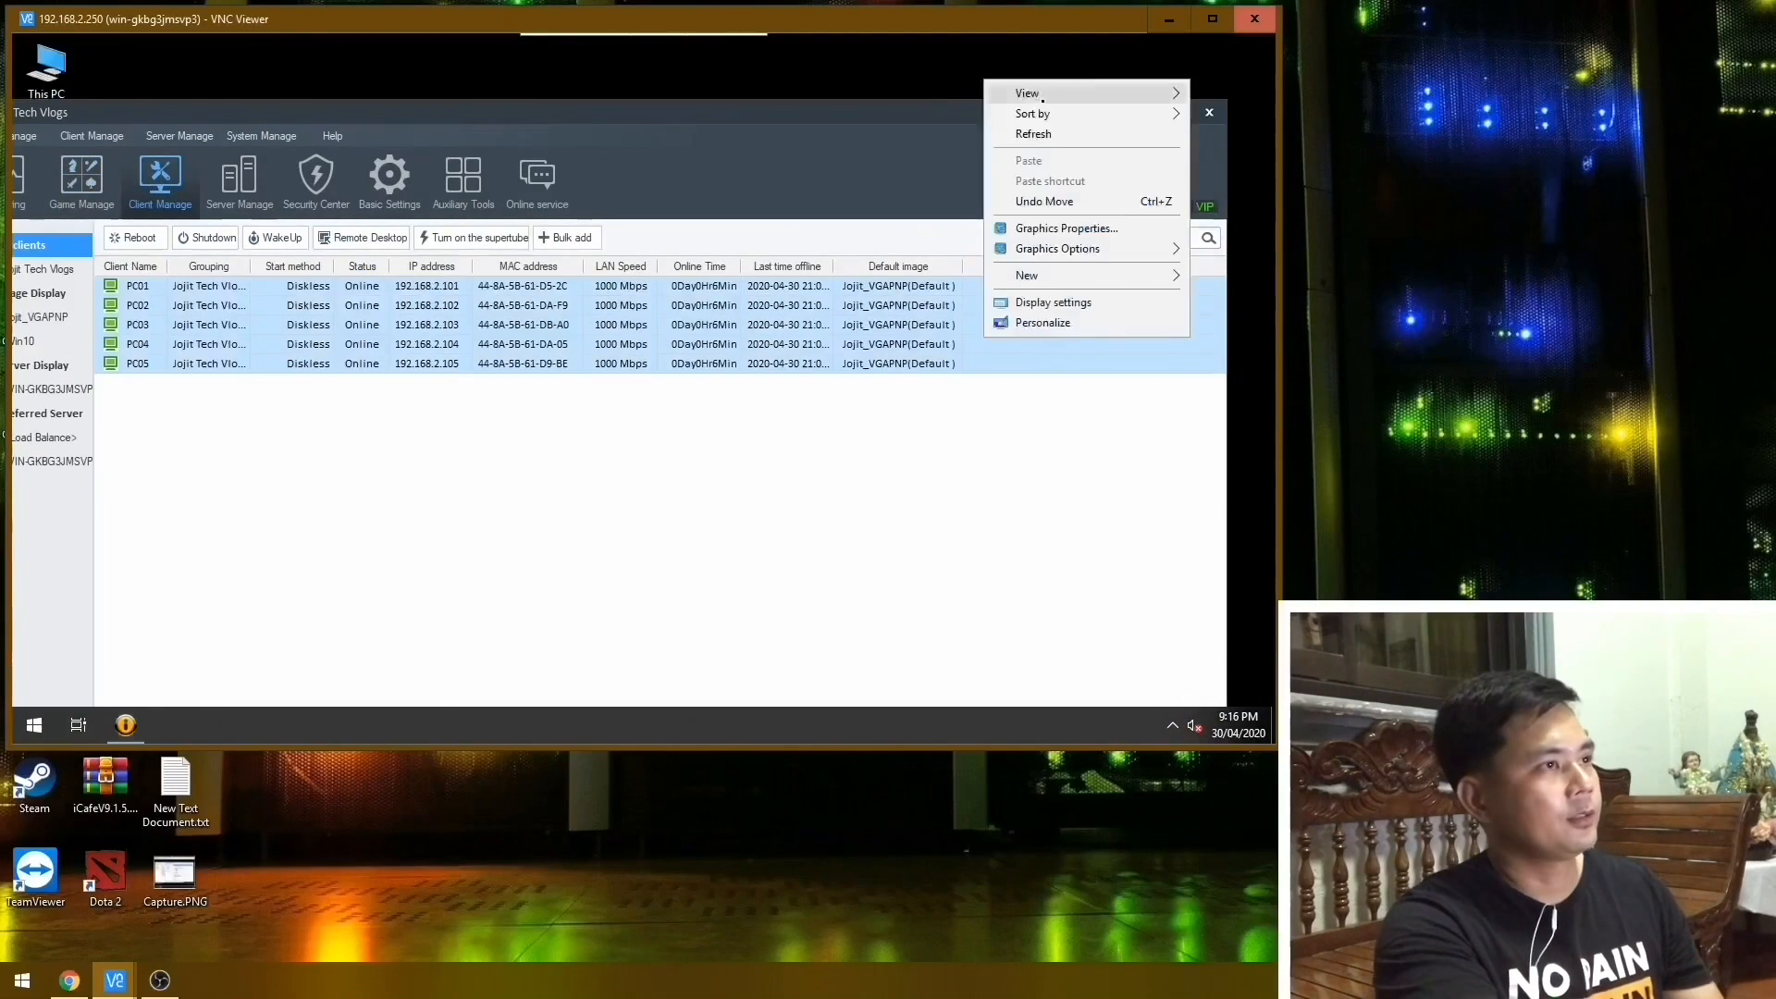
click(1023, 131)
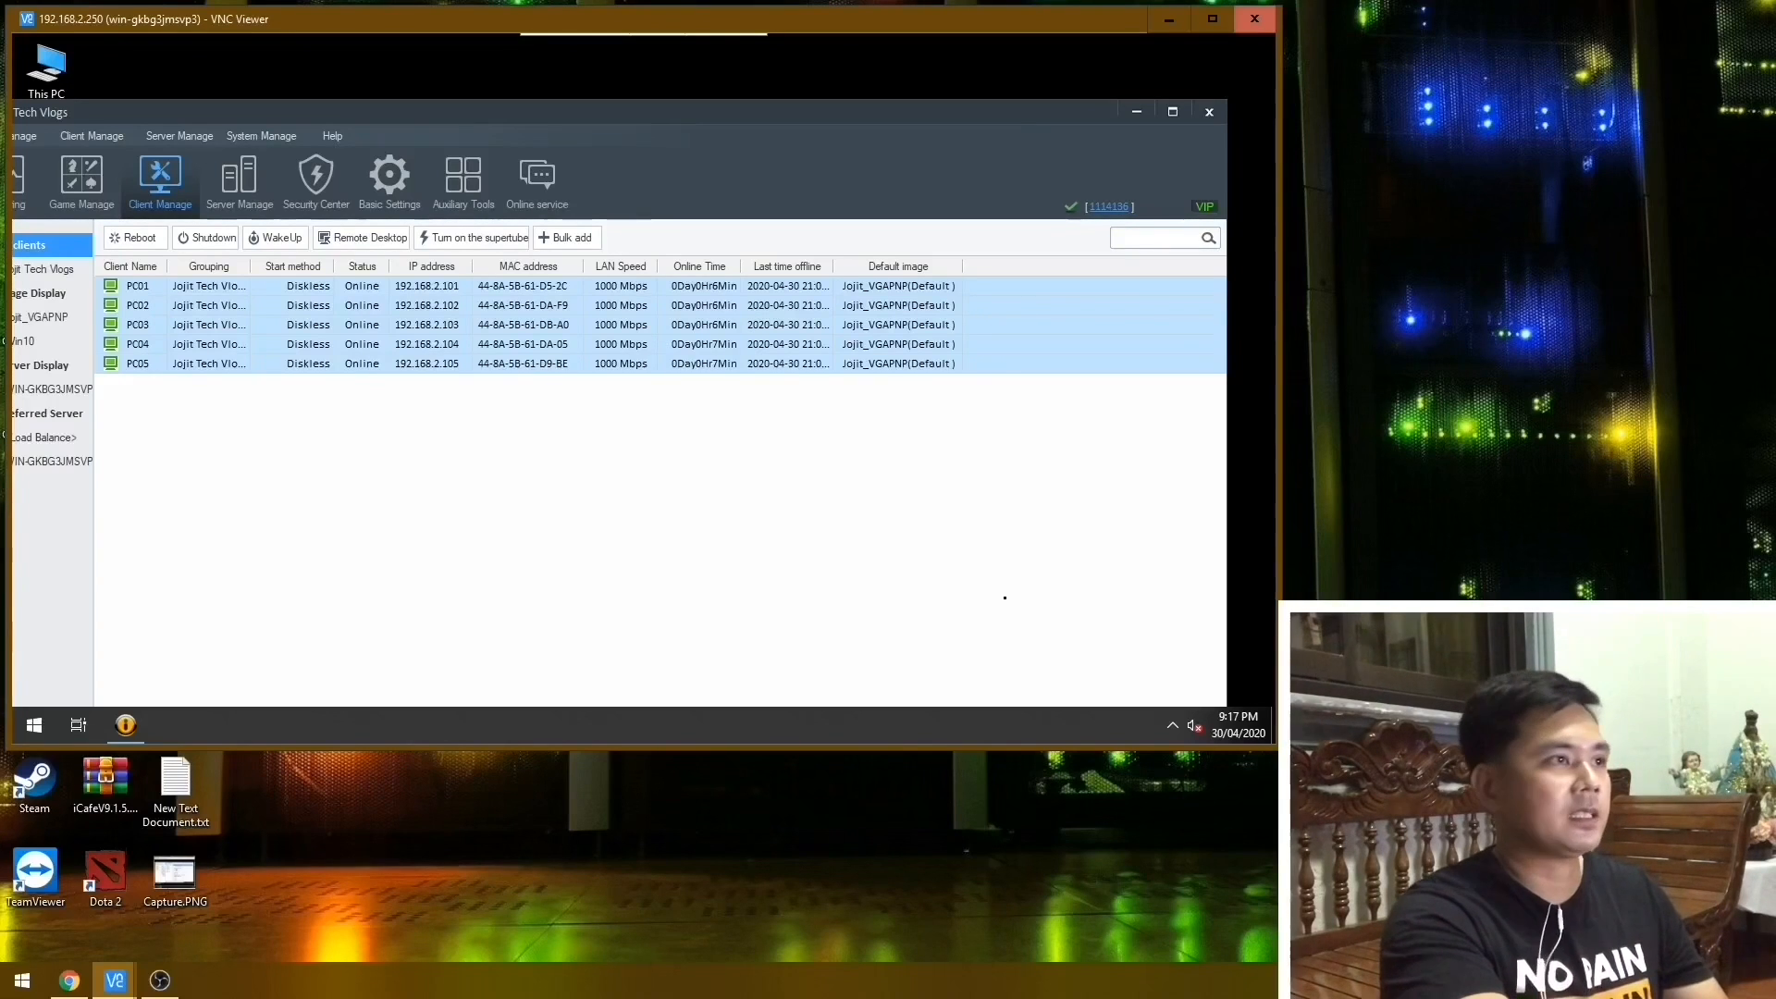
click(1139, 111)
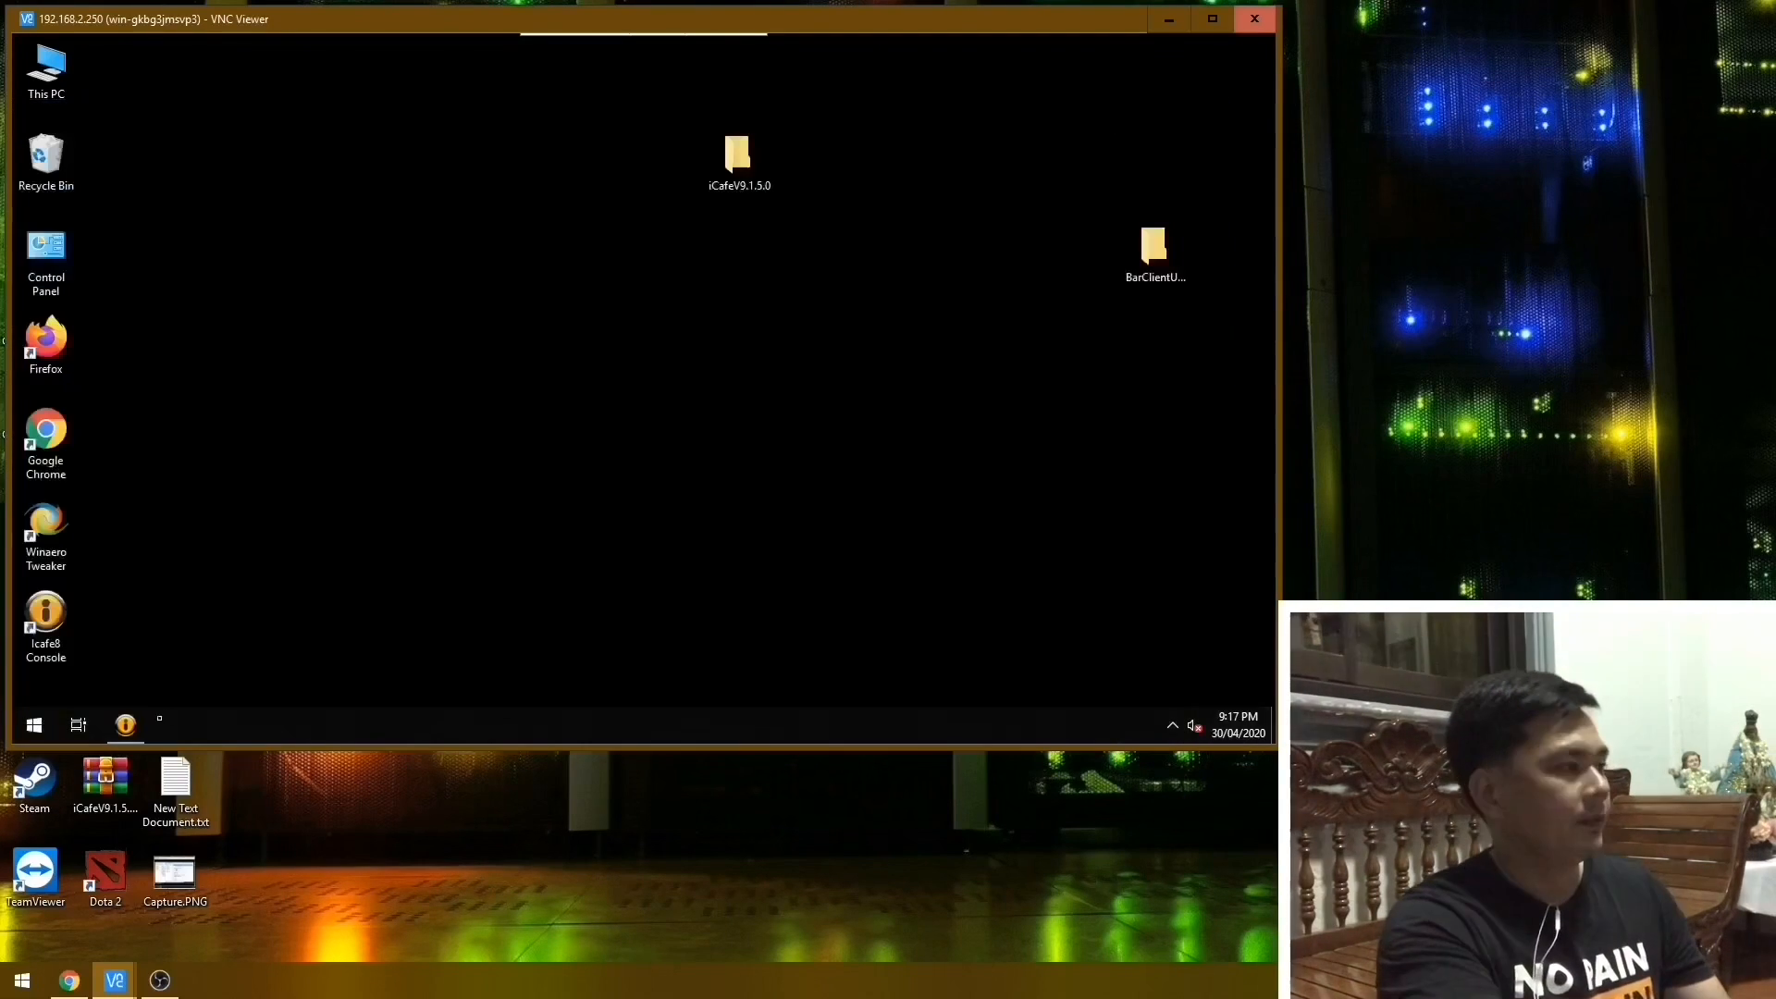
click(126, 725)
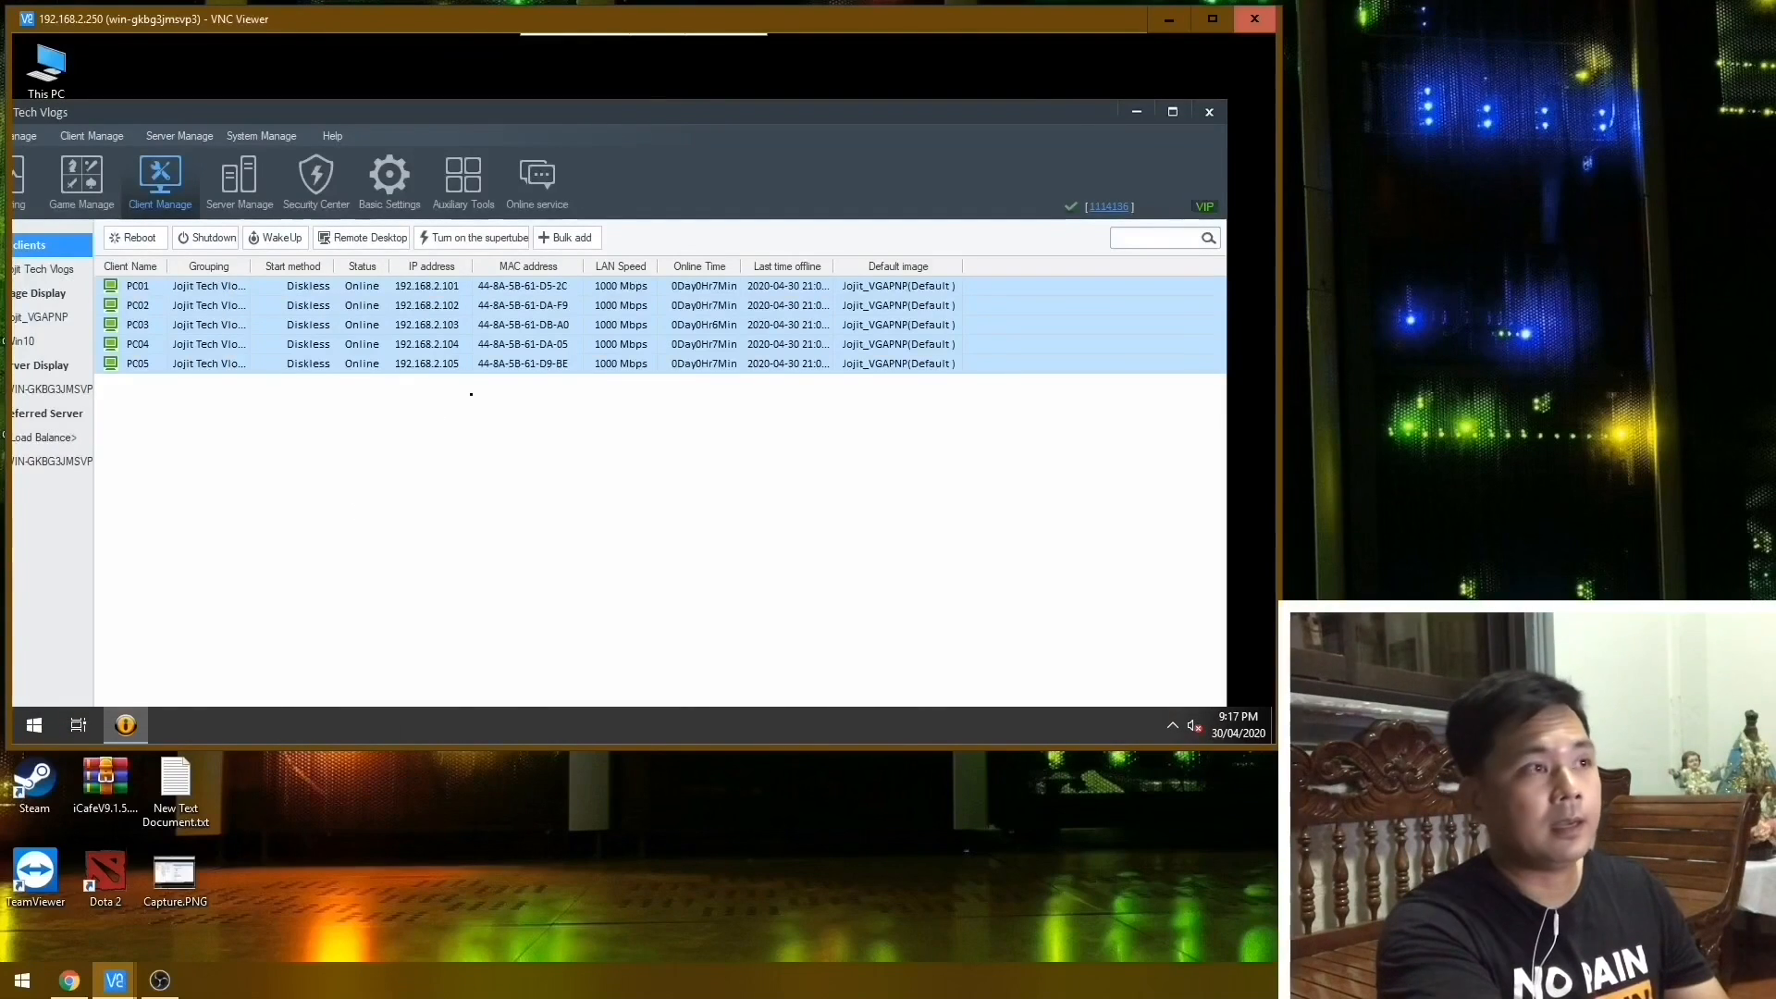
drag(880, 117, 927, 76)
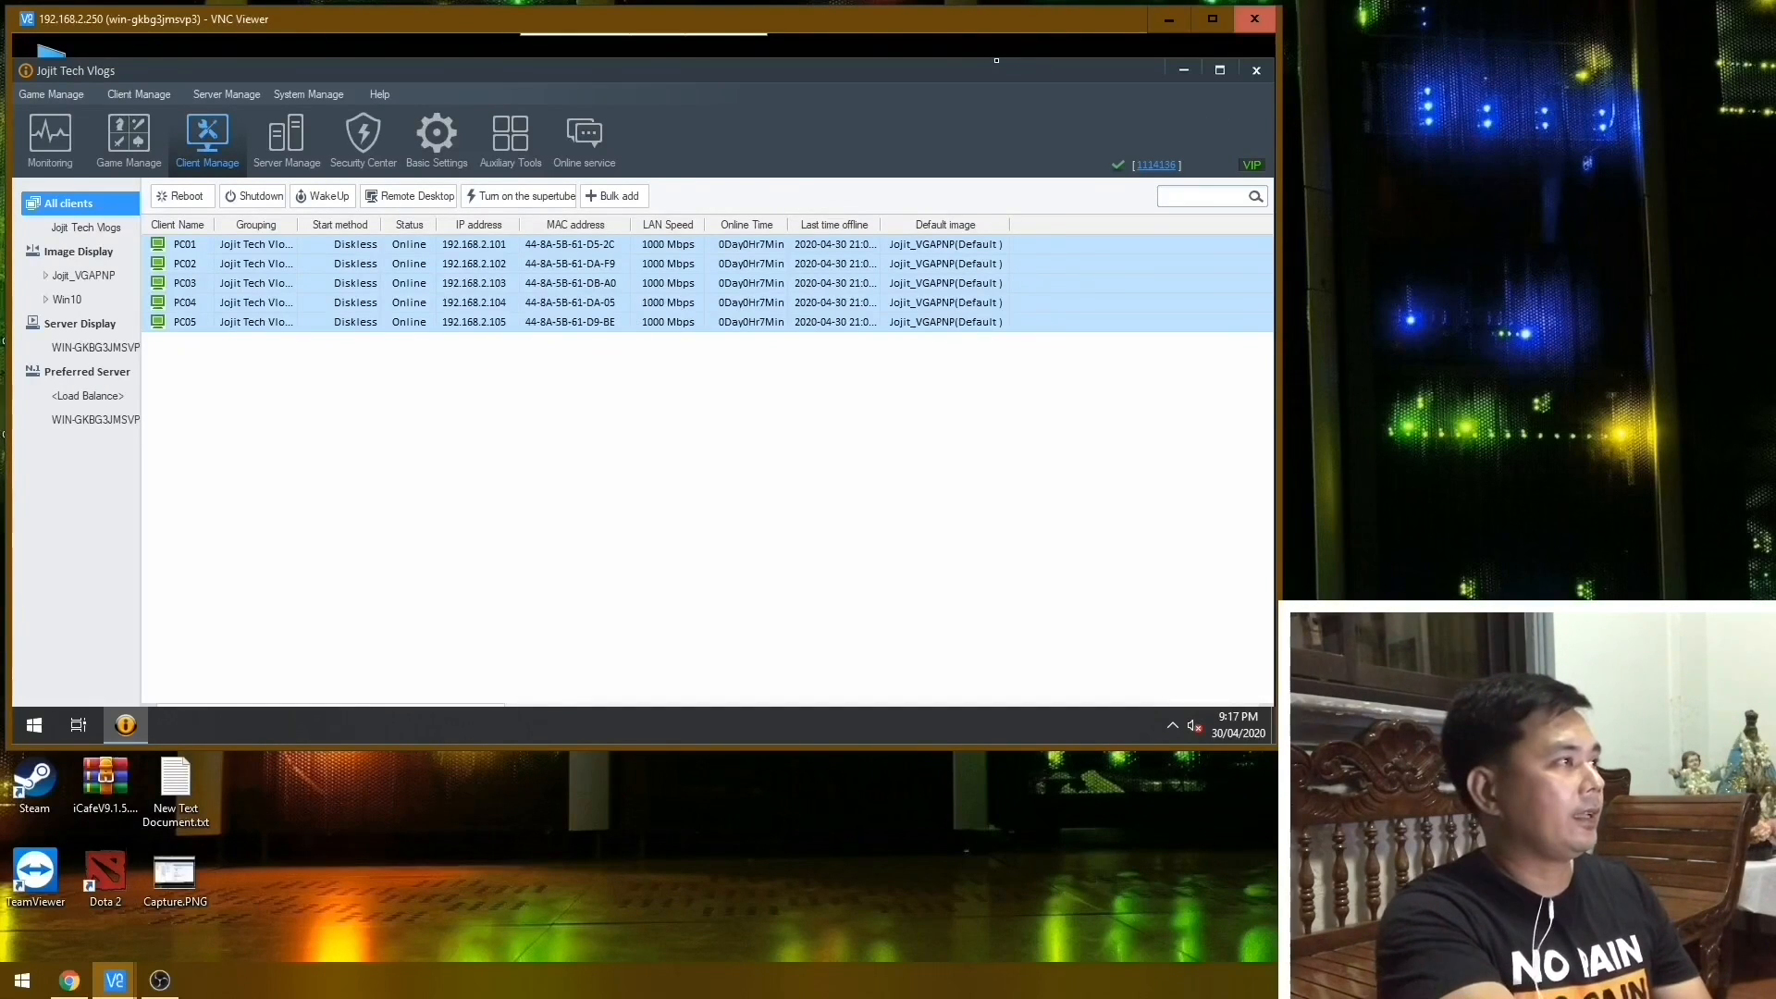
Refresh the game list in the Resource Download Center and return to the client list.
click(109, 141)
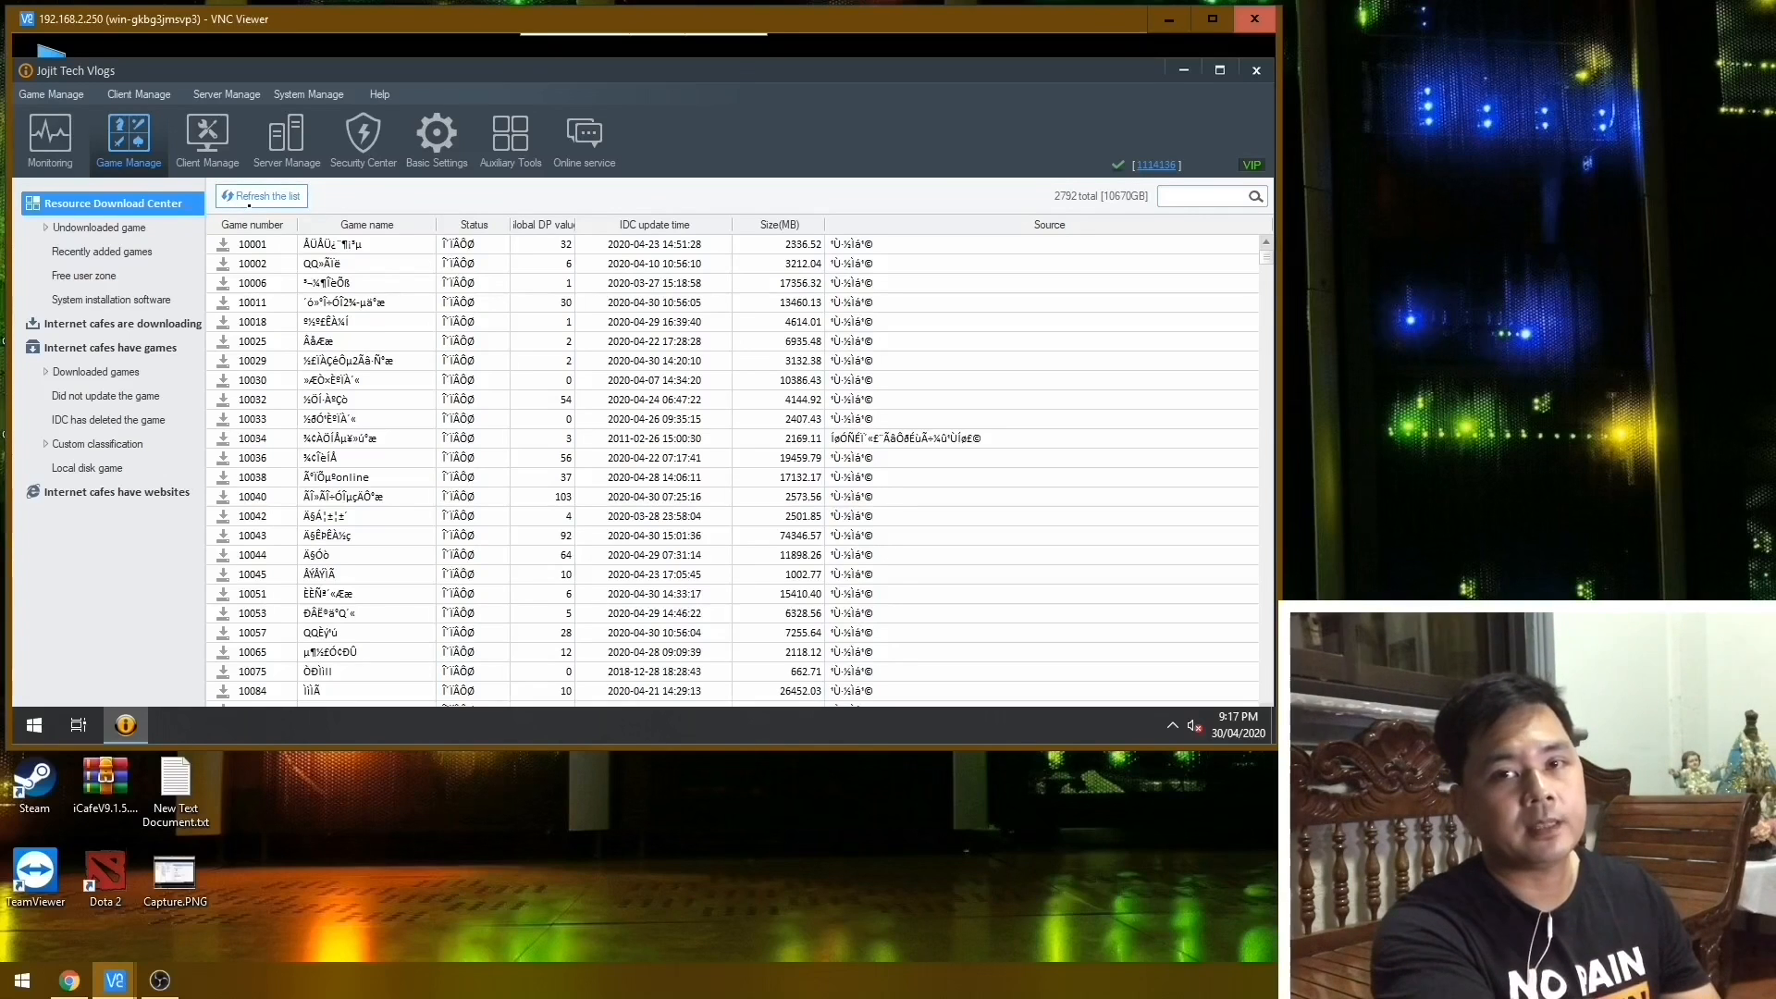
click(248, 204)
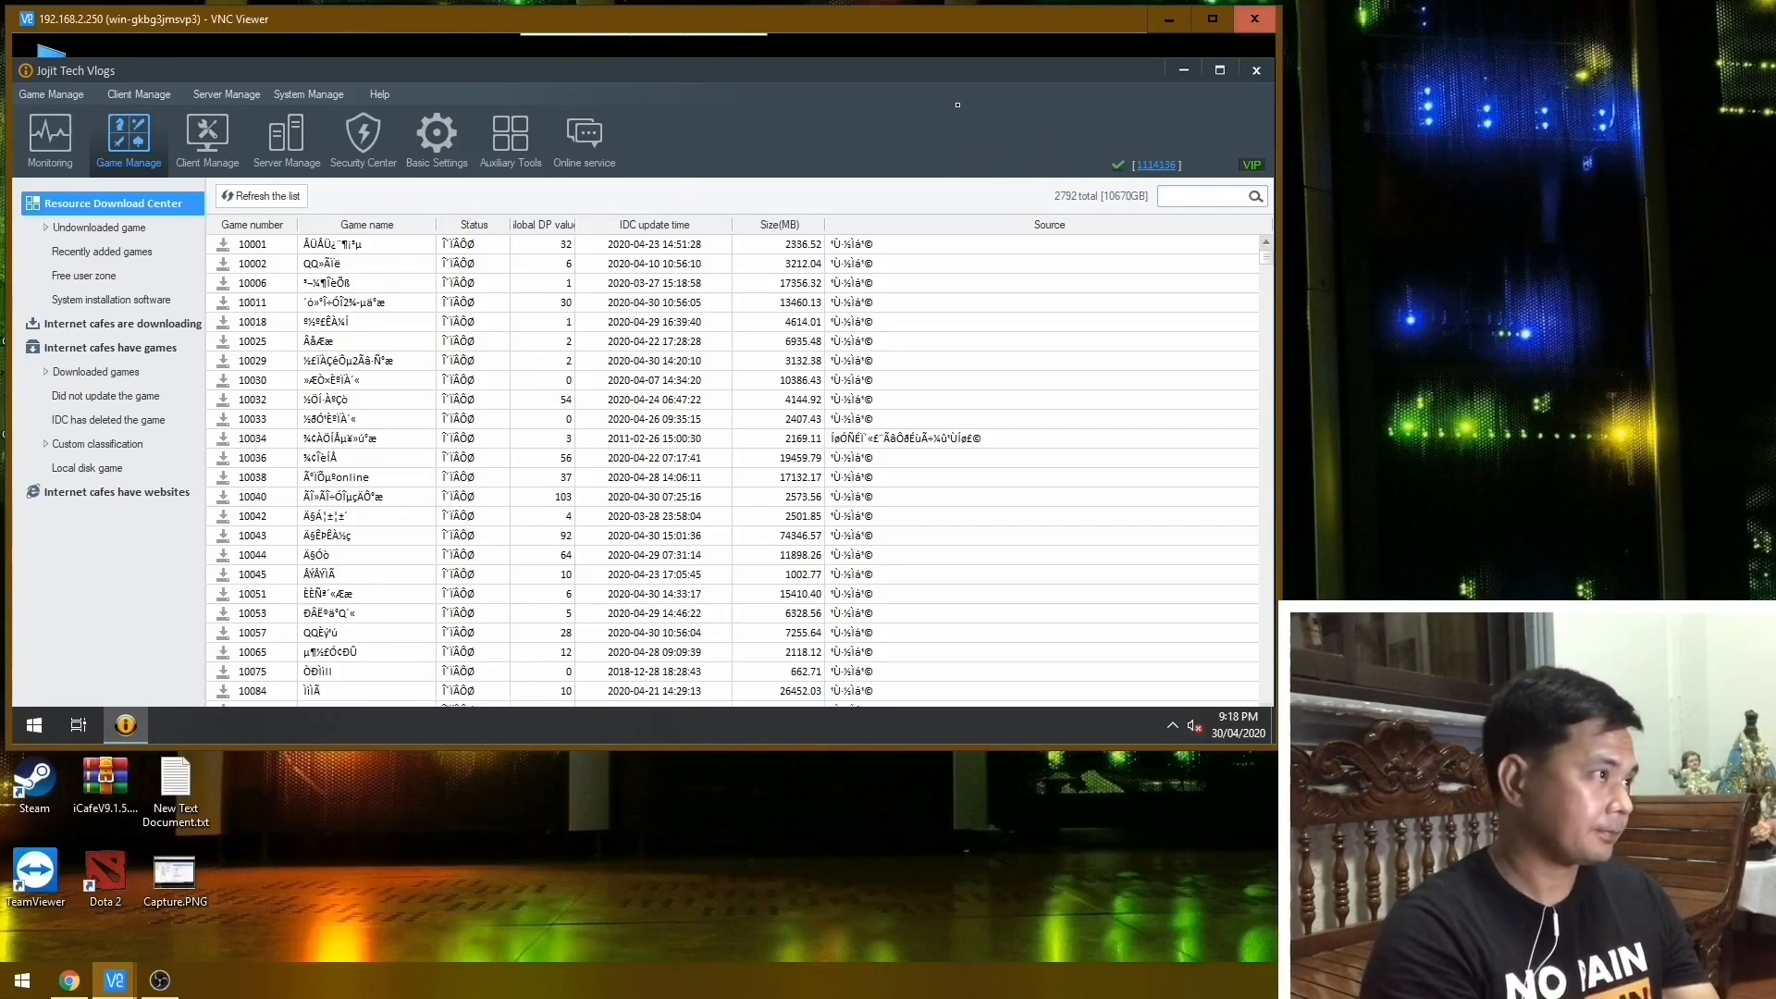
double_click(1067, 63)
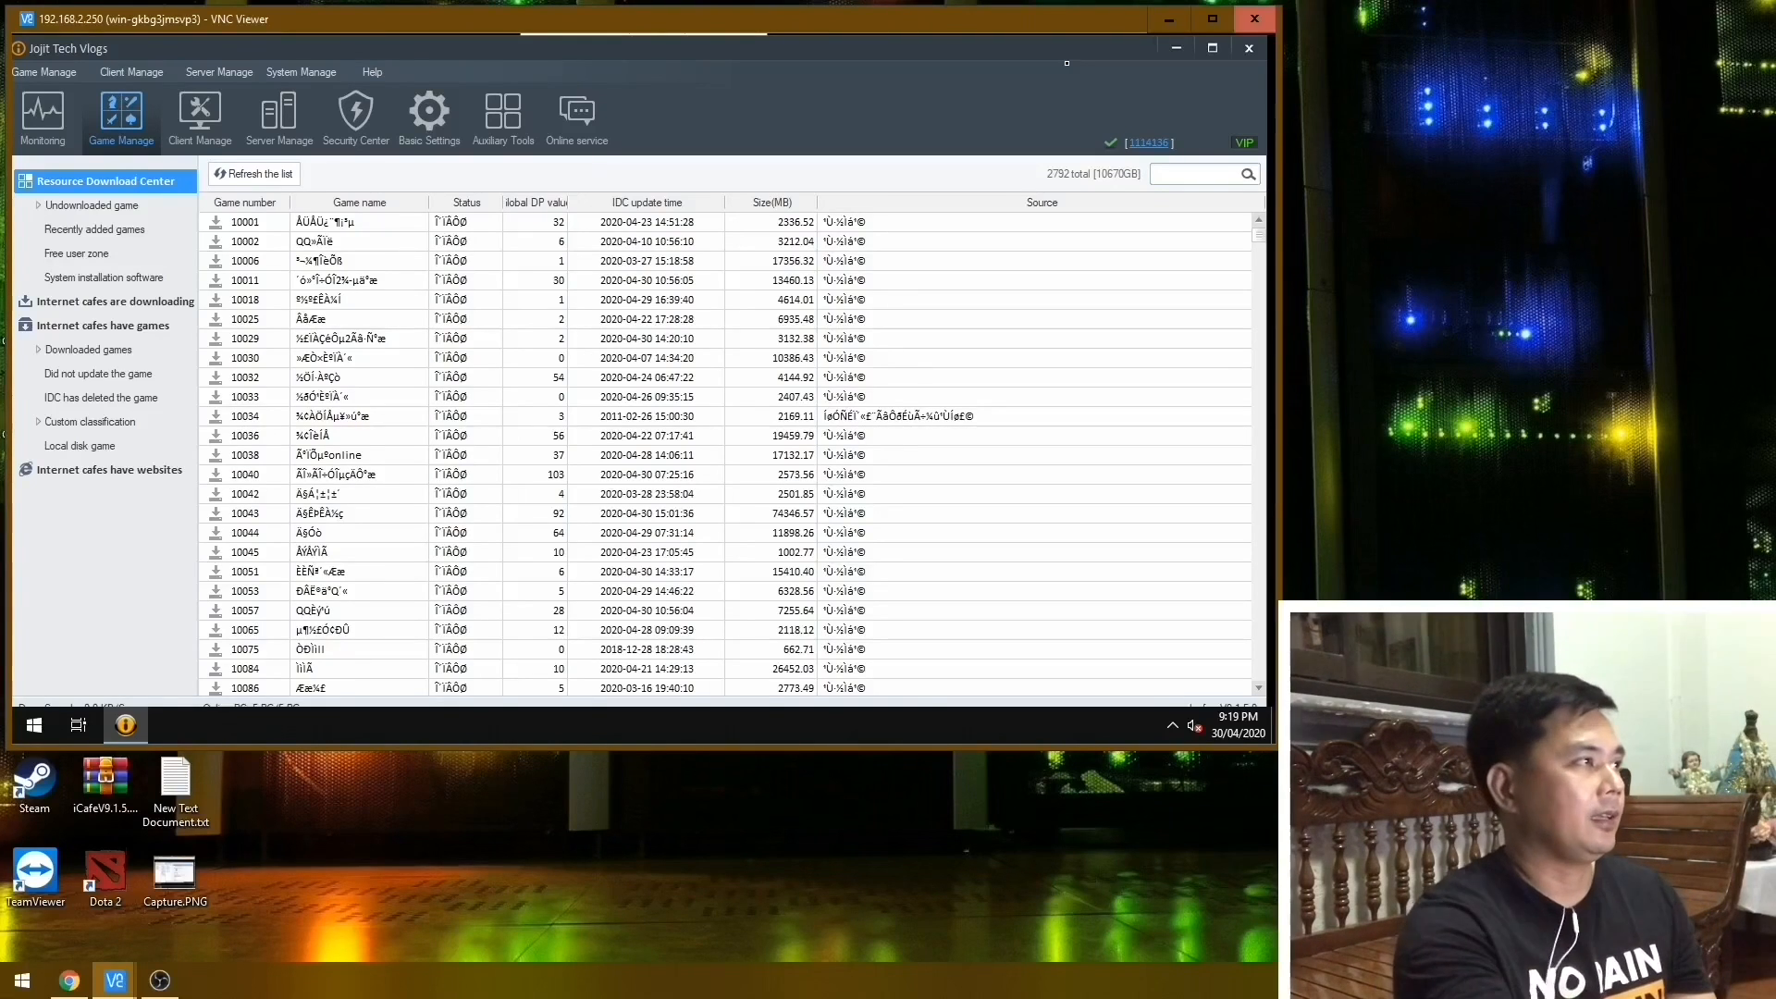
click(211, 139)
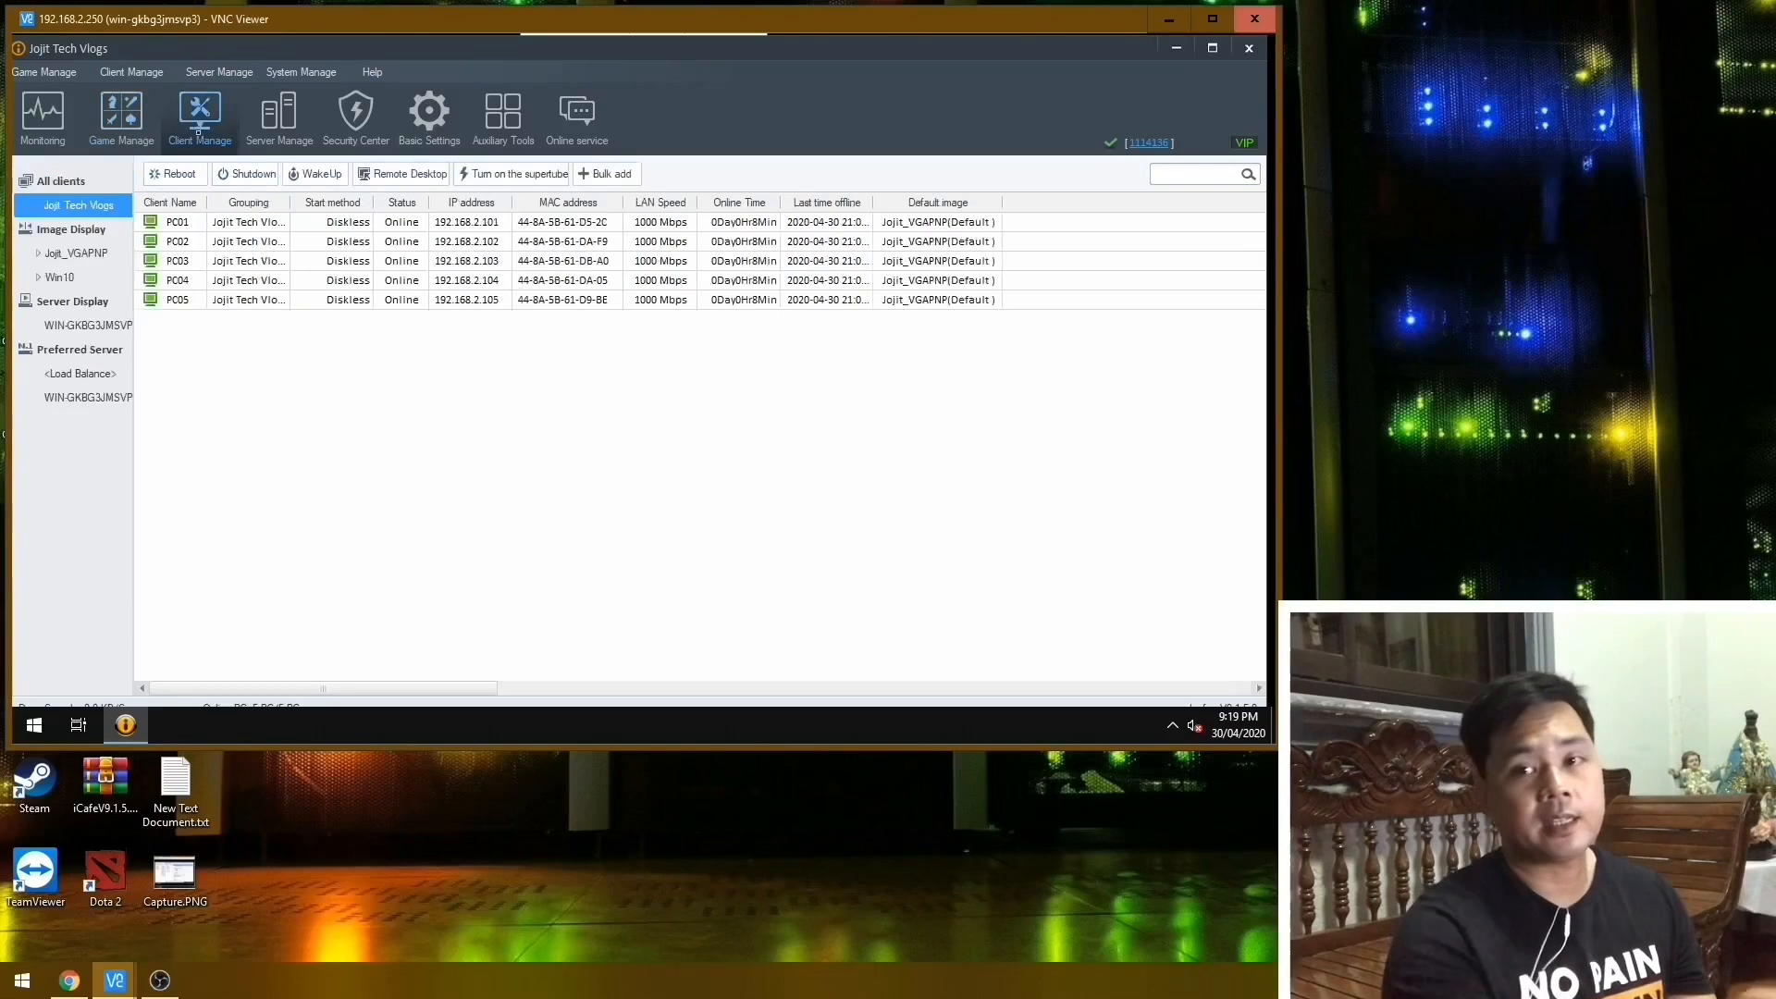